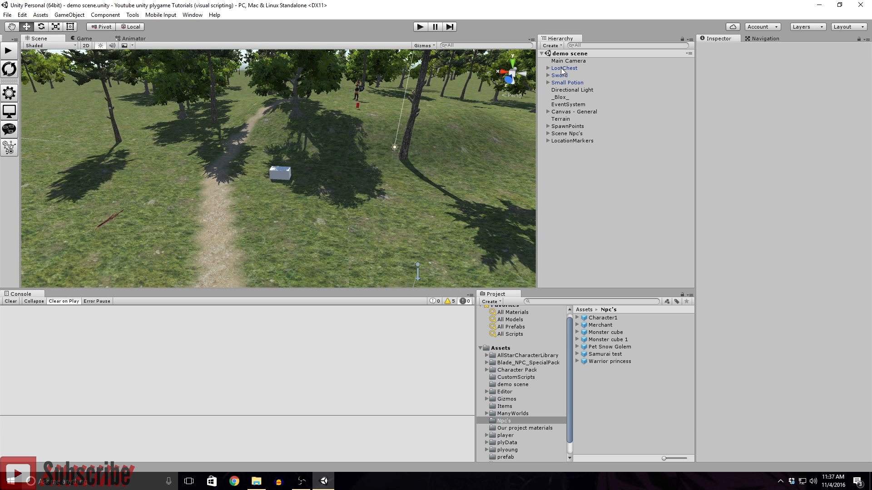
- Create an empty game object in the demo scene and name it WorldInteractable
right_click(561, 198)
mouse_move(604, 323)
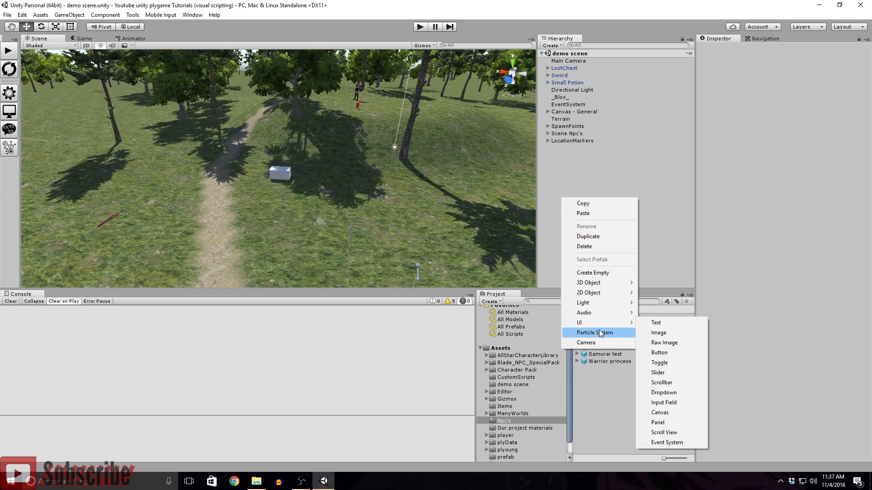
left_click(593, 273)
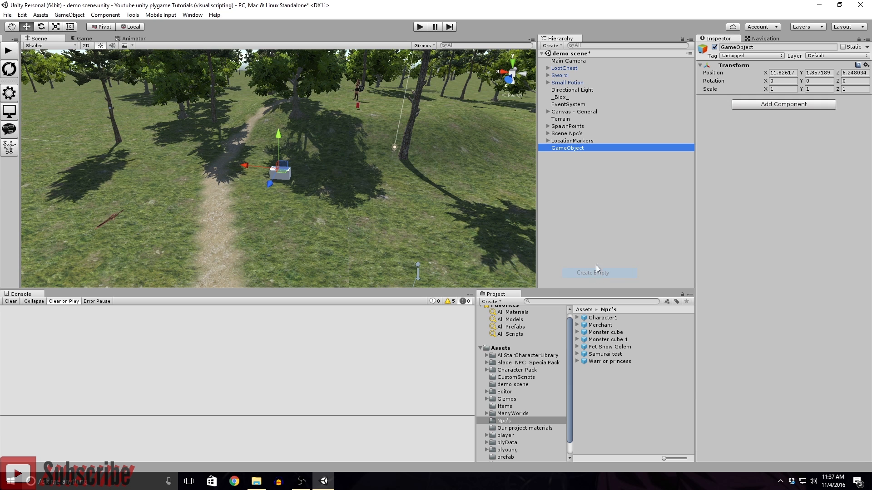
left_click(759, 47)
type("World")
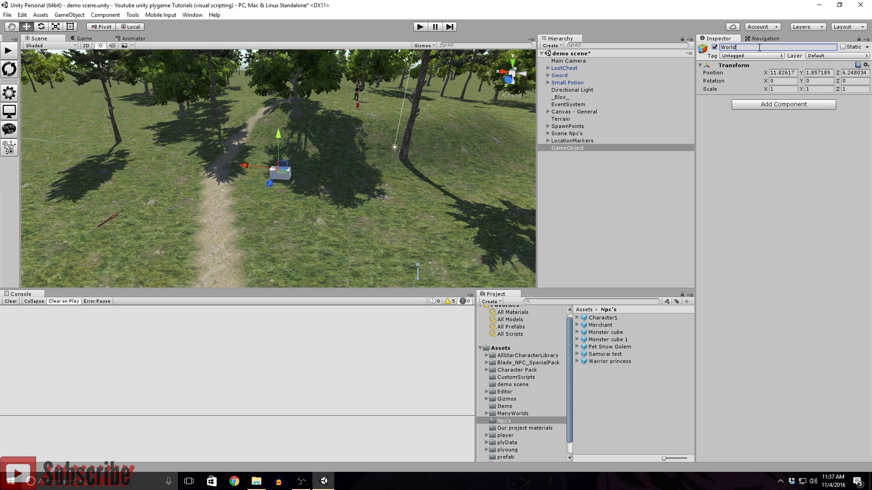
type("Interea")
key("BackSpace")
key("BackSpace")
type("actable")
type("Items")
key("BackSpace")
key("BackSpace")
key("BackSpace")
key("Return")
- Make LootChest a child of the WorldInteractable object, then collapse the group and clear the selection
left_click_drag(564, 69, 566, 149)
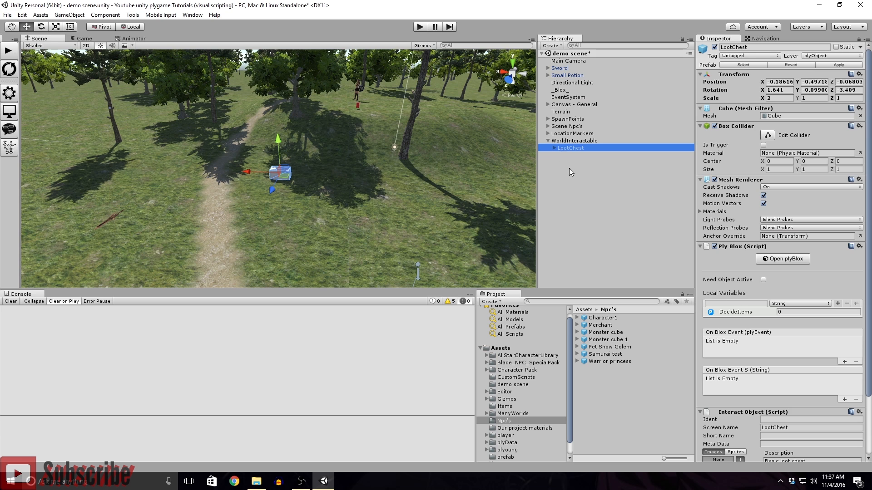
left_click(548, 141)
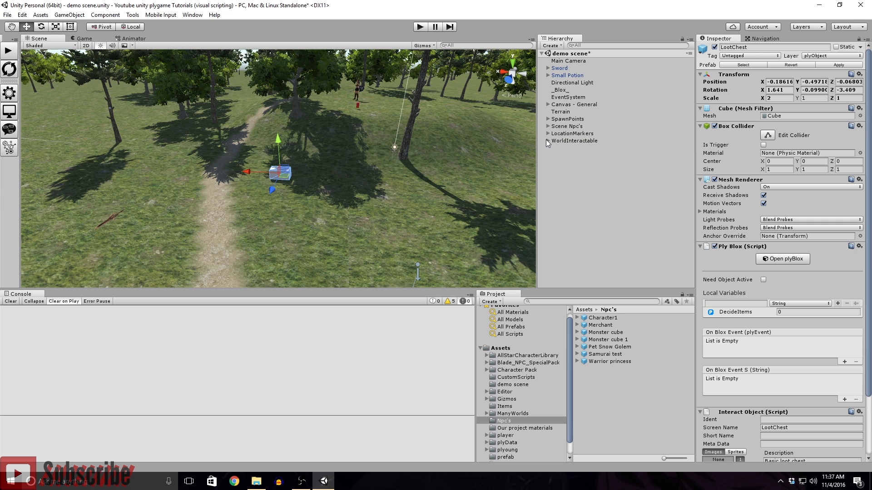
left_click(548, 141)
left_click(548, 141)
left_click(566, 181)
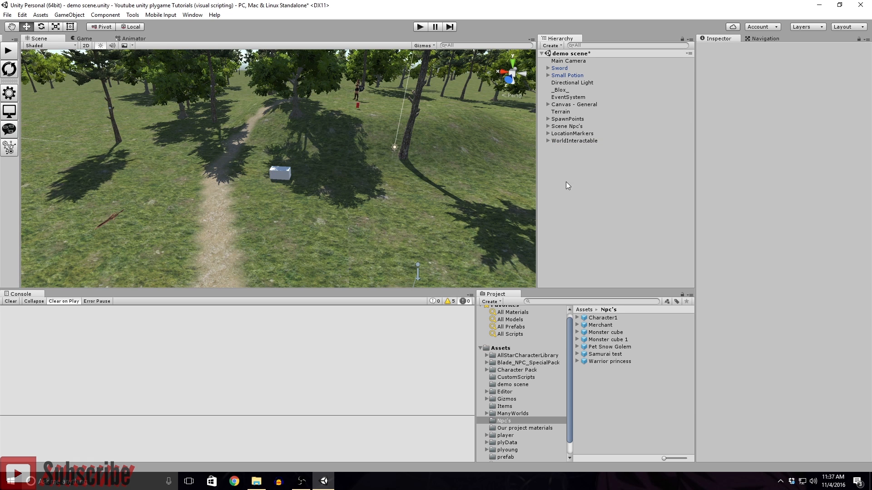
- Duplicate the Slash skill in plyGame's skill definitions and set the copy's screen name to Fire ball
right_click_drag(352, 192, 367, 201)
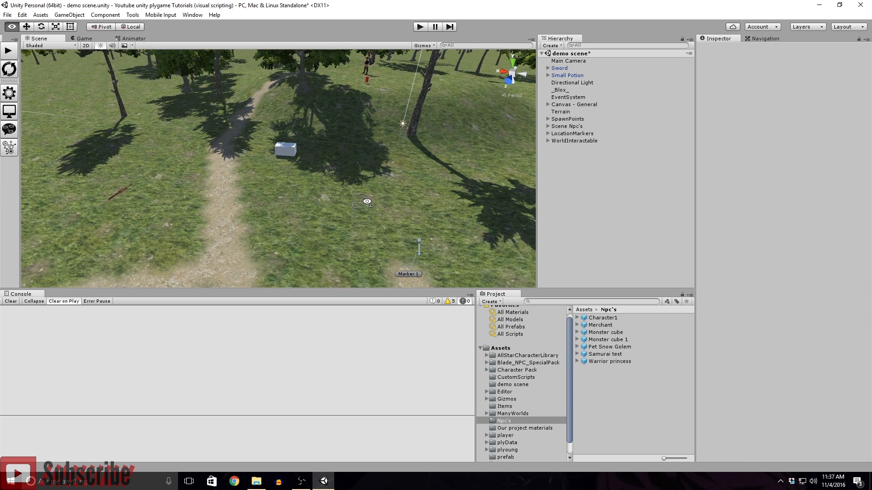
left_click(9, 93)
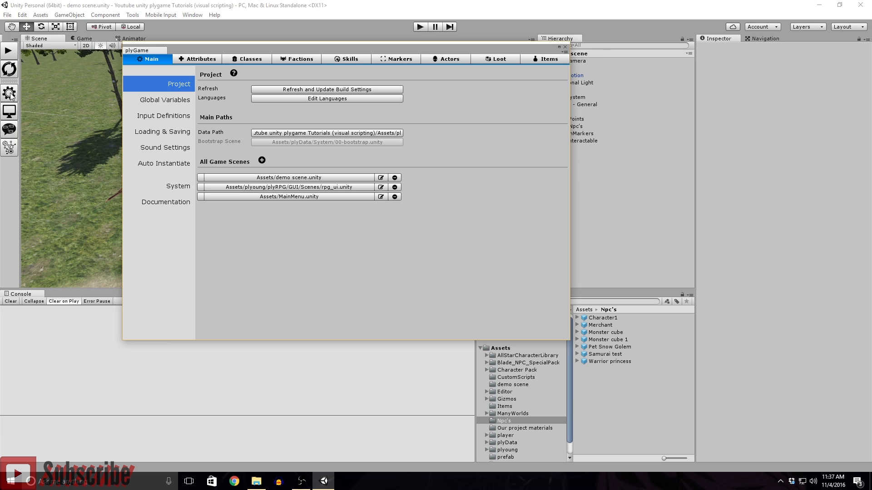
left_click_drag(371, 48, 338, 55)
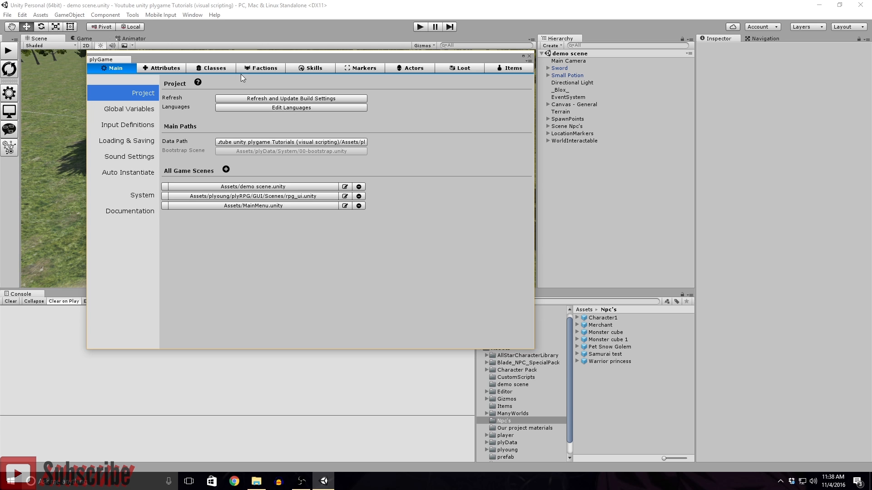
left_click(312, 70)
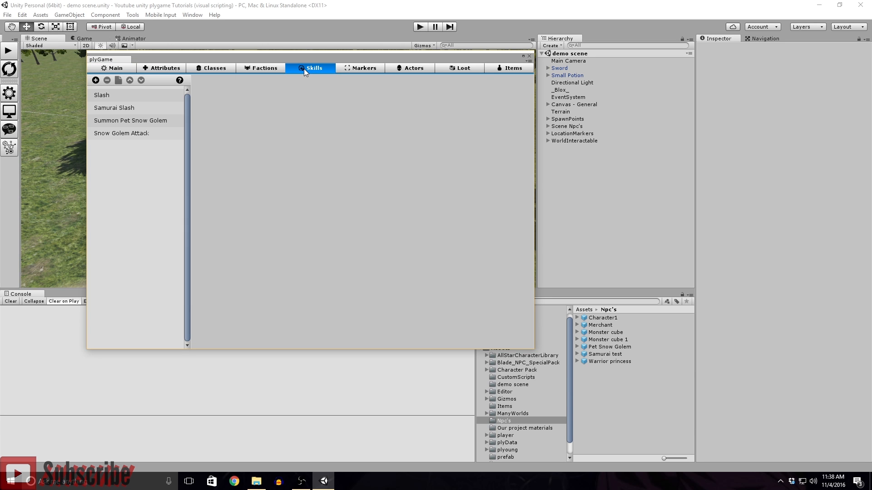
mouse_move(314, 59)
left_mouse_down()
mouse_move(303, 60)
mouse_move(314, 59)
left_mouse_up()
left_click(105, 96)
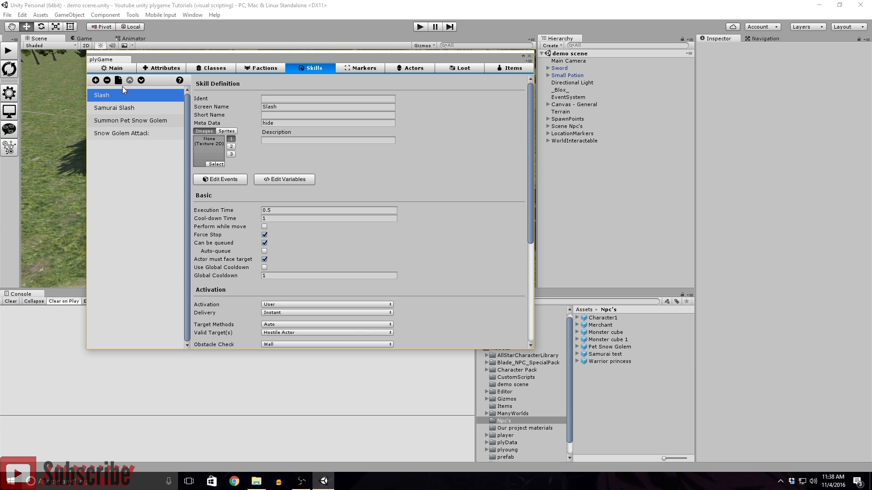
left_click(118, 81)
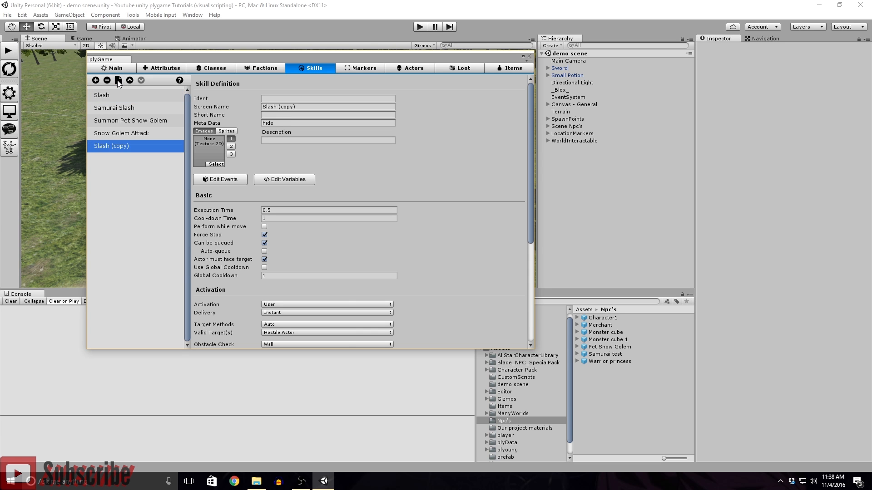
left_click(301, 106)
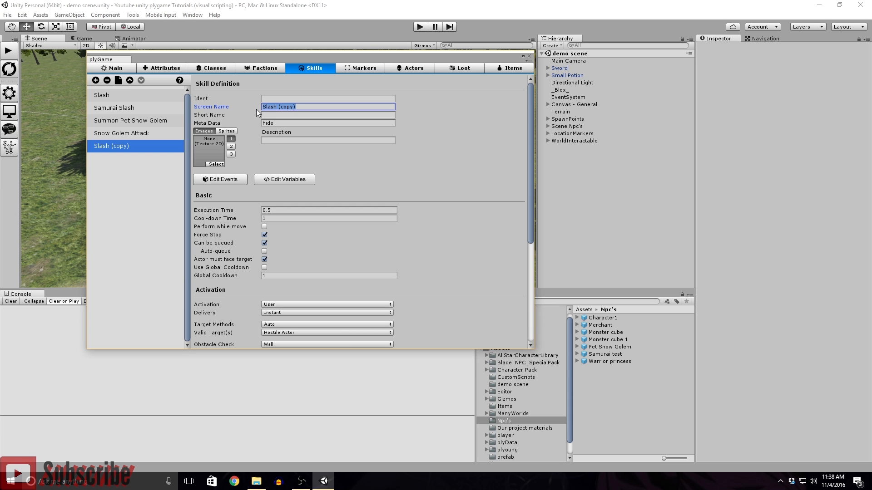
type("Fire ball")
- Keep the Fire ball skill's activation as User and set its delivery to Projectile
scroll(430, 172, "down", 5)
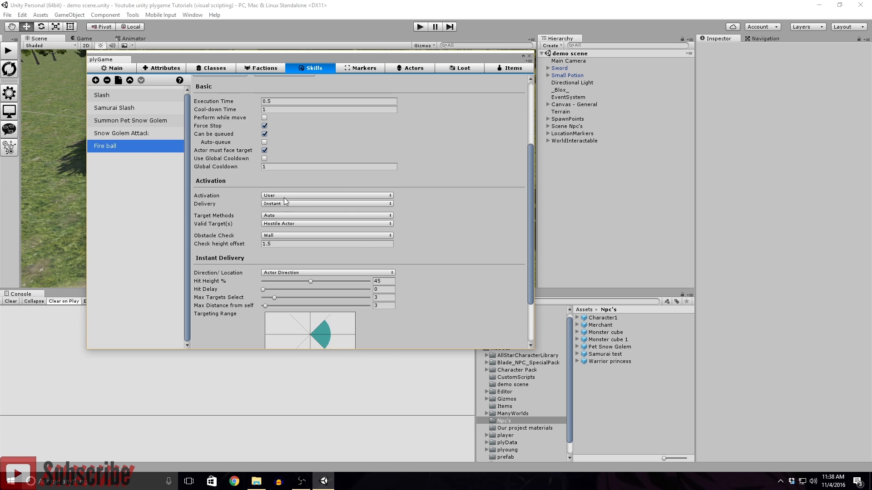
left_click(276, 196)
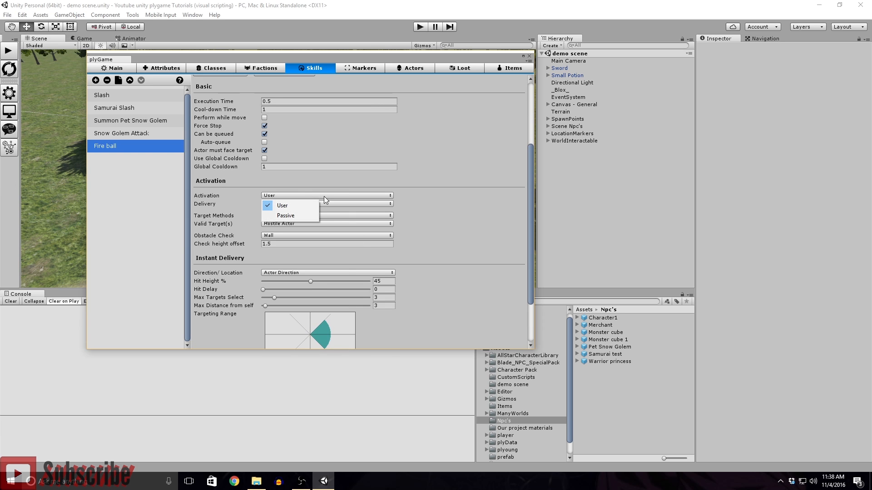
left_click(323, 196)
left_click(293, 203)
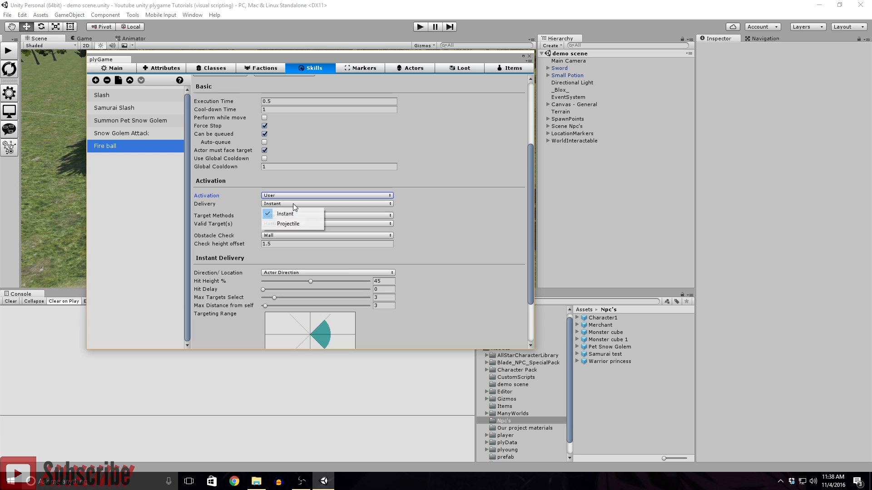
left_click(290, 224)
scroll(481, 230, "down", 3)
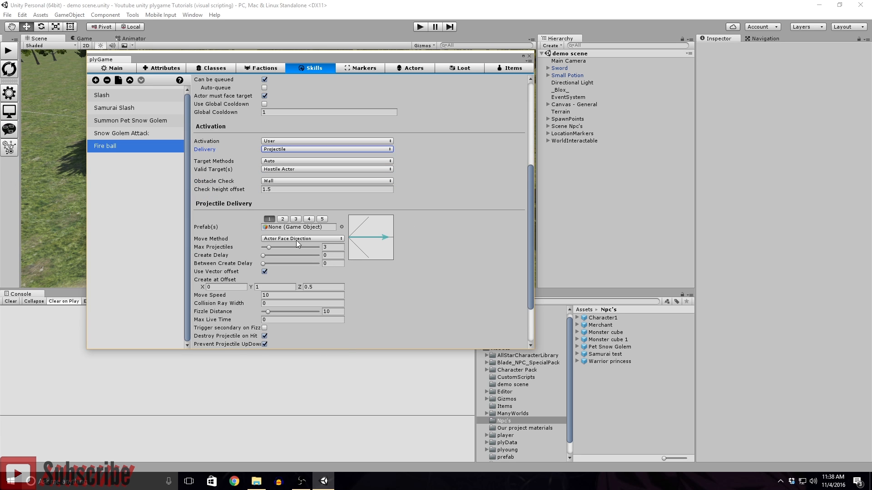
scroll(463, 242, "down", 1)
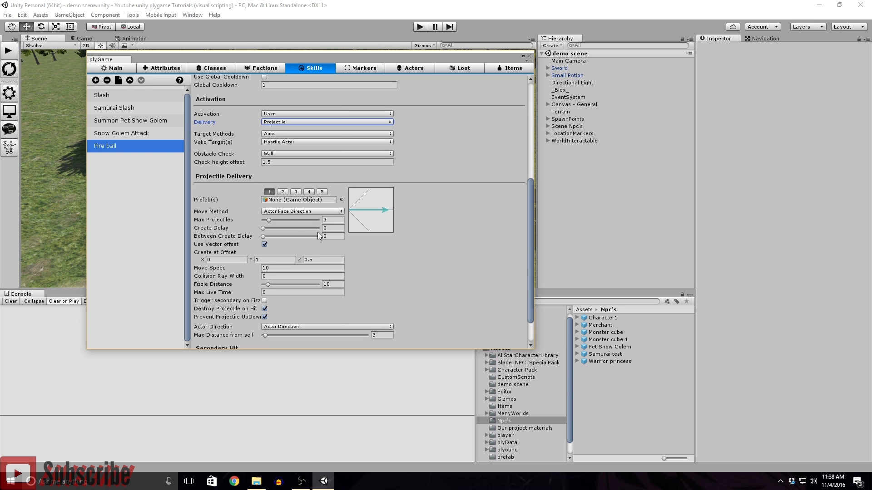
- Examine the five projectile prefab slots and the available move methods for the Fire ball skill
left_click(283, 191)
left_click(296, 192)
left_click(309, 191)
left_click(322, 192)
left_click(269, 191)
scroll(415, 228, "down", 2)
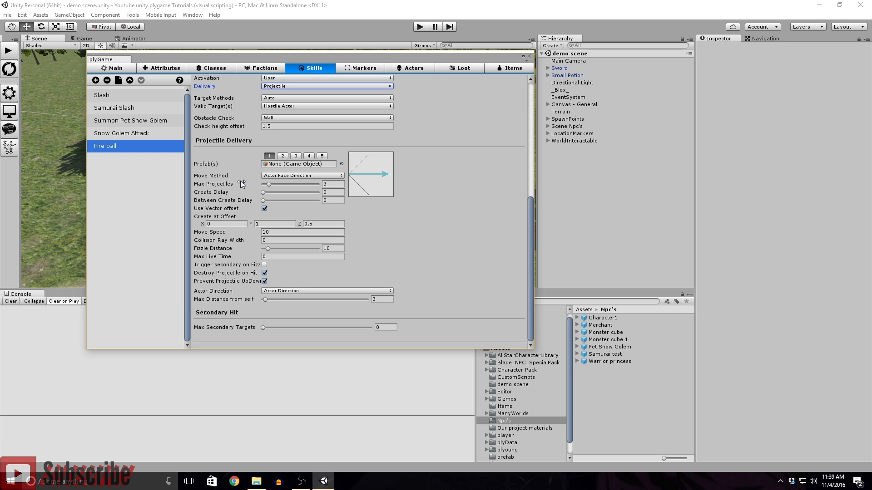
left_click(304, 177)
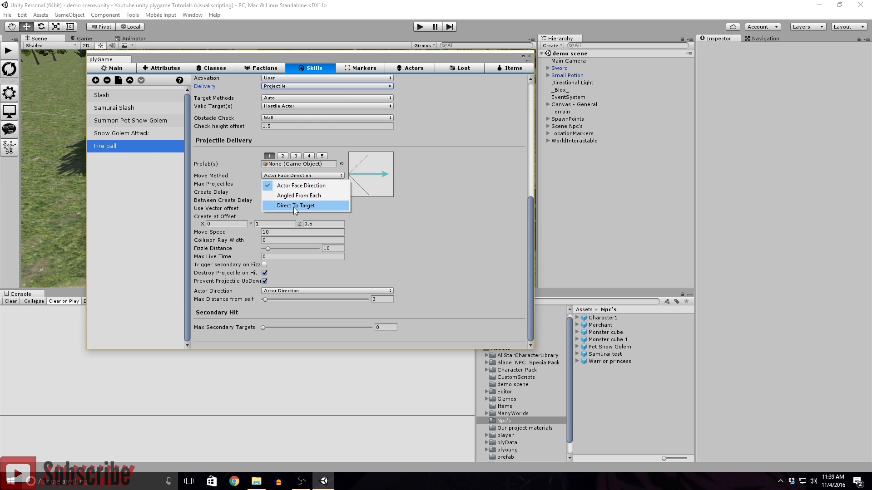
left_click(443, 195)
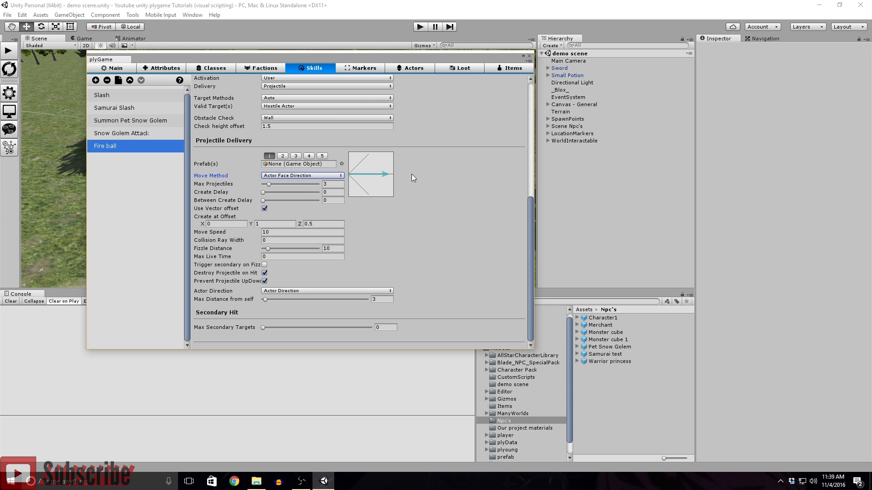
left_click(341, 177)
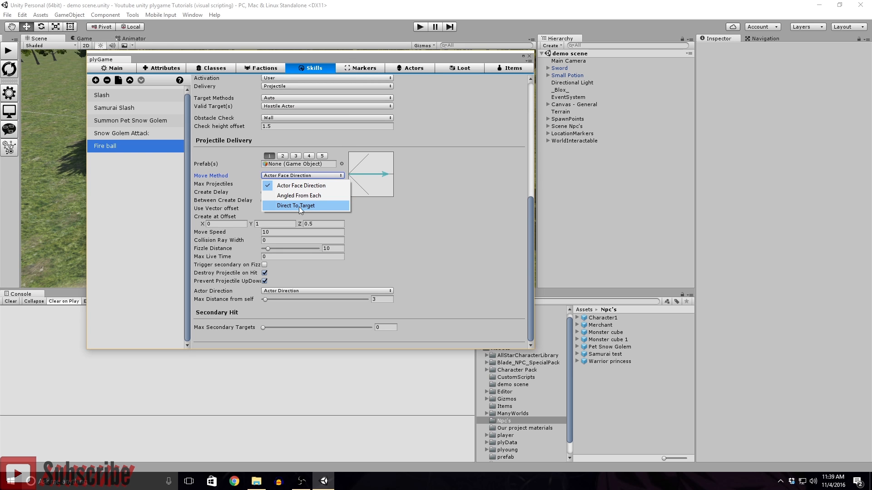
left_click(449, 213)
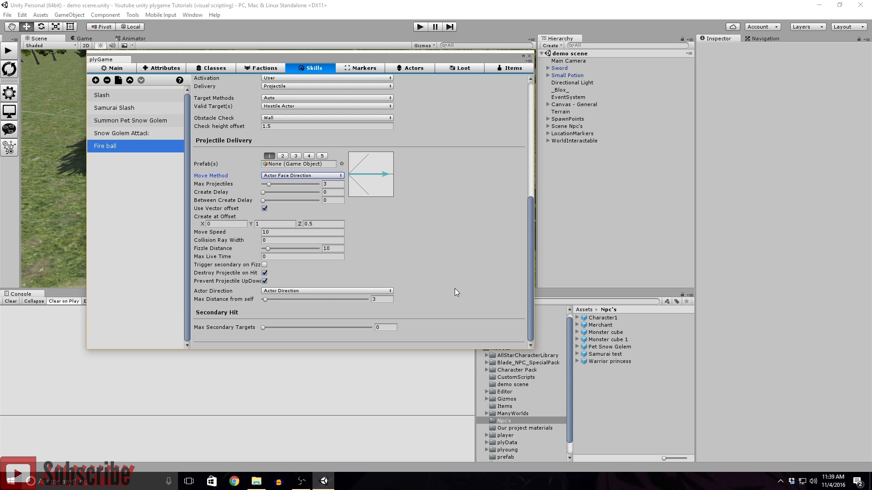
- Set the Fire ball skill's Max Distance from self to 7 and close the plyGame window
left_click(380, 300)
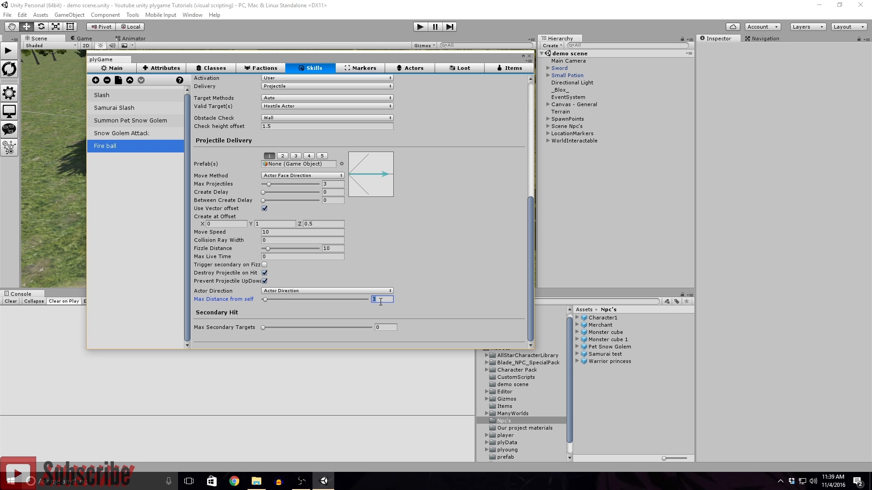
type("7")
scroll(440, 272, "up", 3)
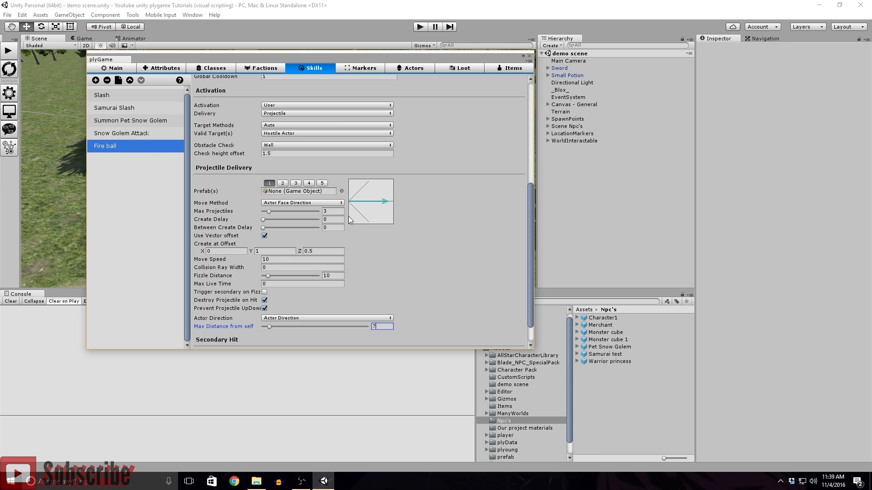
left_click(282, 183)
left_click(295, 183)
left_click(282, 183)
left_click(269, 184)
left_click_drag(442, 60, 379, 60)
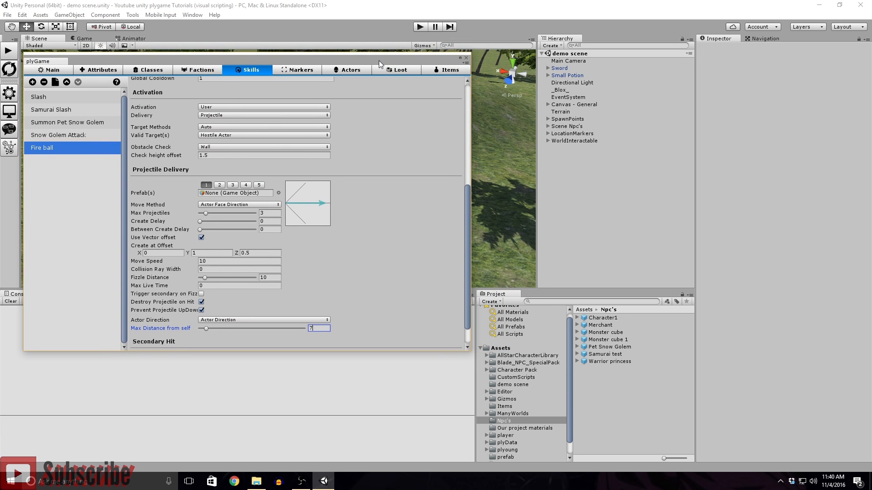
left_click(465, 56)
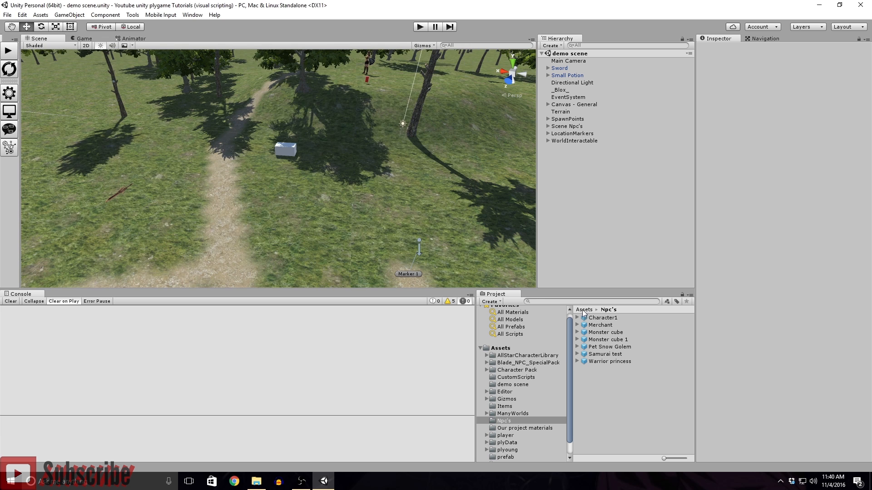
- Add a new particle system to the demo scene
right_click(543, 202)
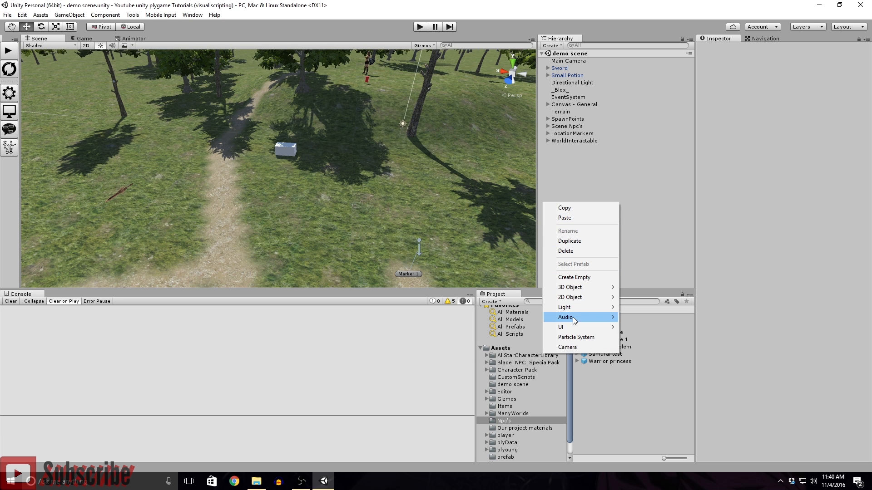
mouse_move(599, 287)
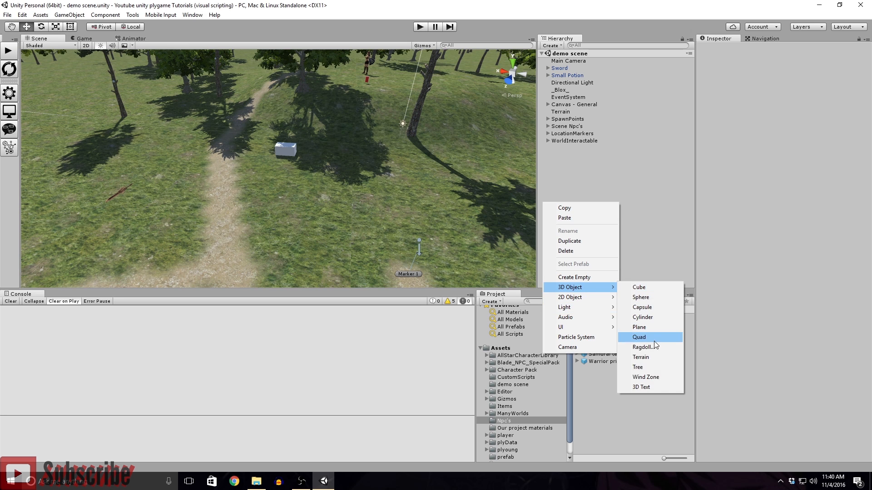
mouse_move(577, 308)
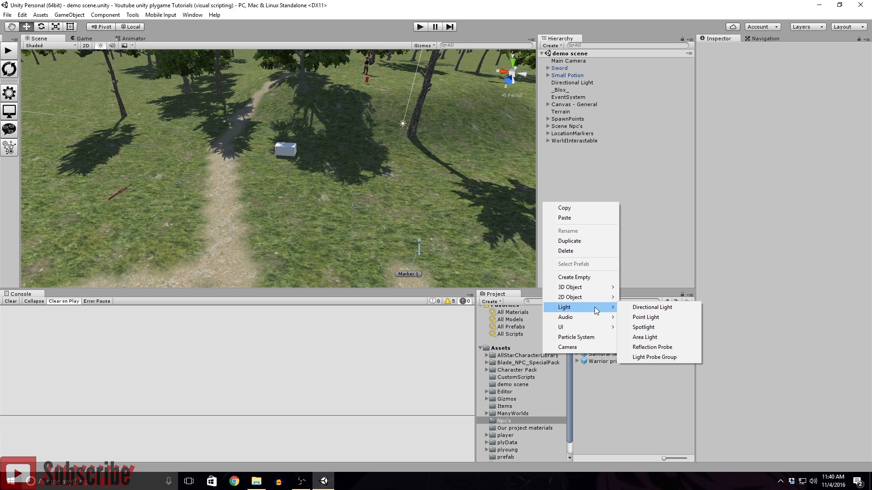
left_click(582, 338)
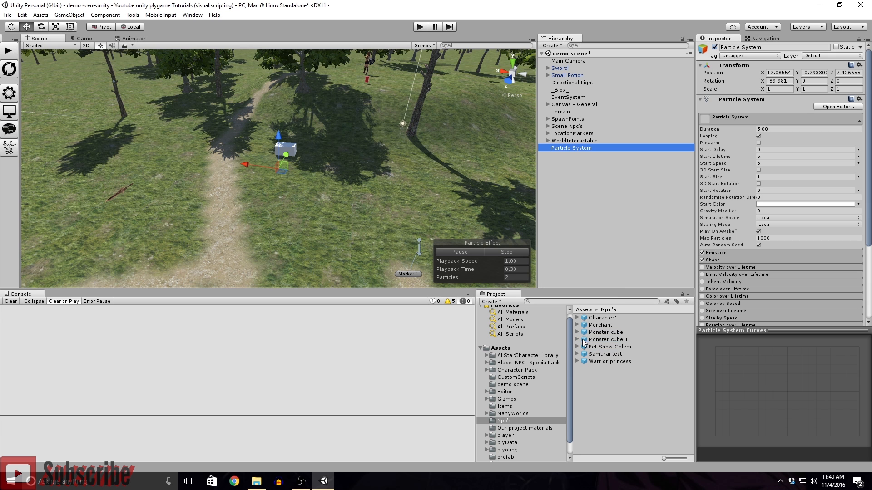
- Set the particle system's emitter shape to Sphere
scroll(778, 214, "down", 3)
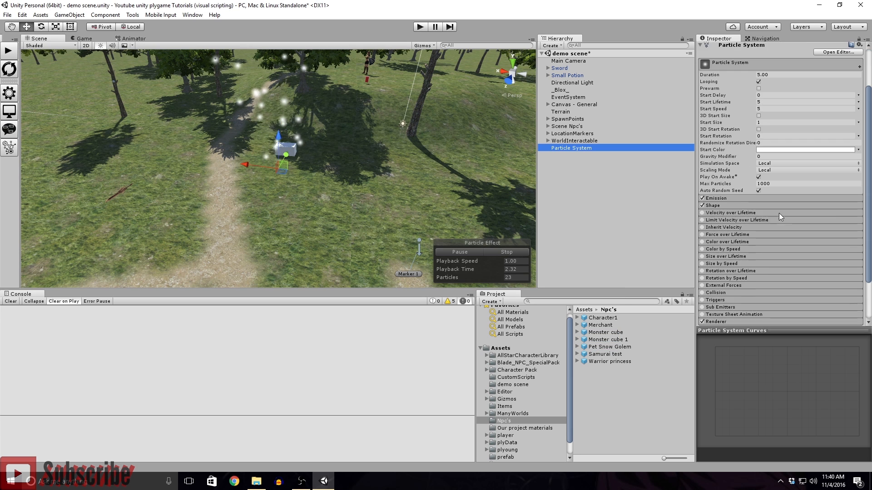
left_click(715, 198)
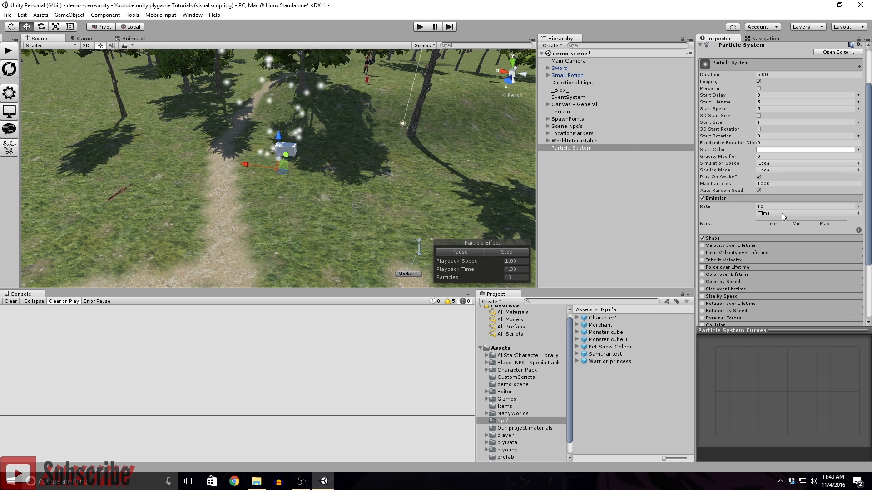
scroll(754, 167, "up", 2)
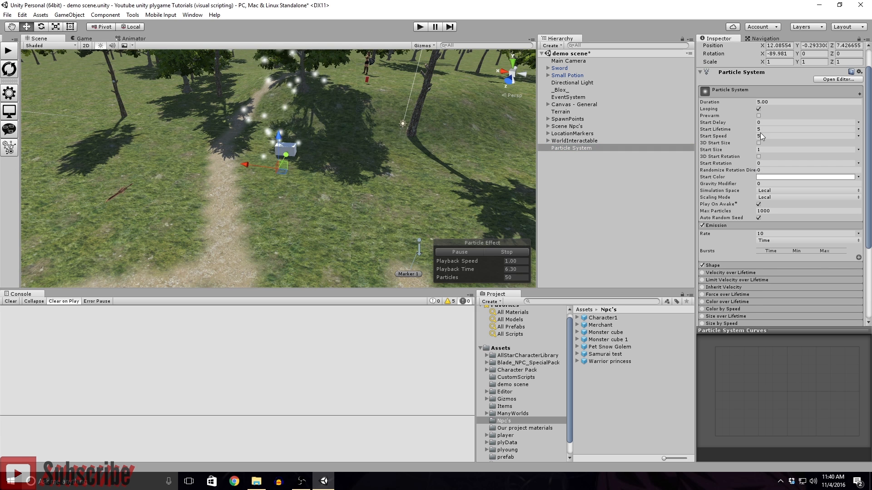
left_click(720, 264)
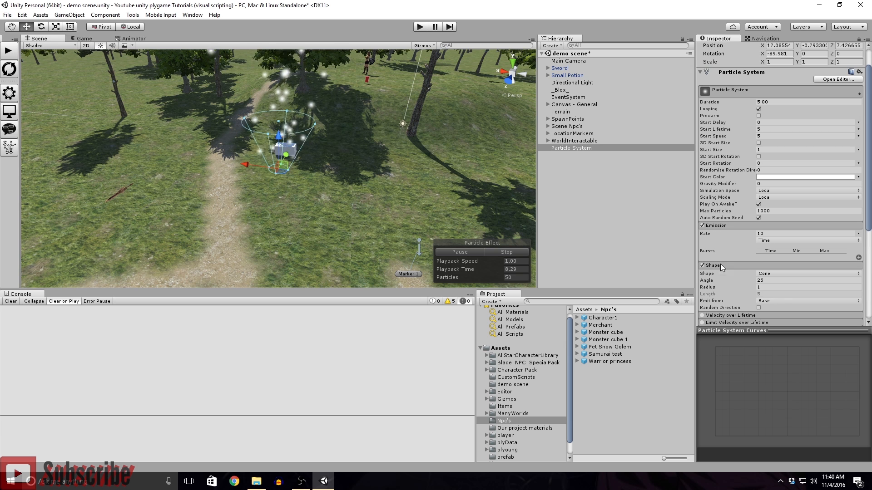
scroll(785, 268, "down", 2)
left_click(768, 246)
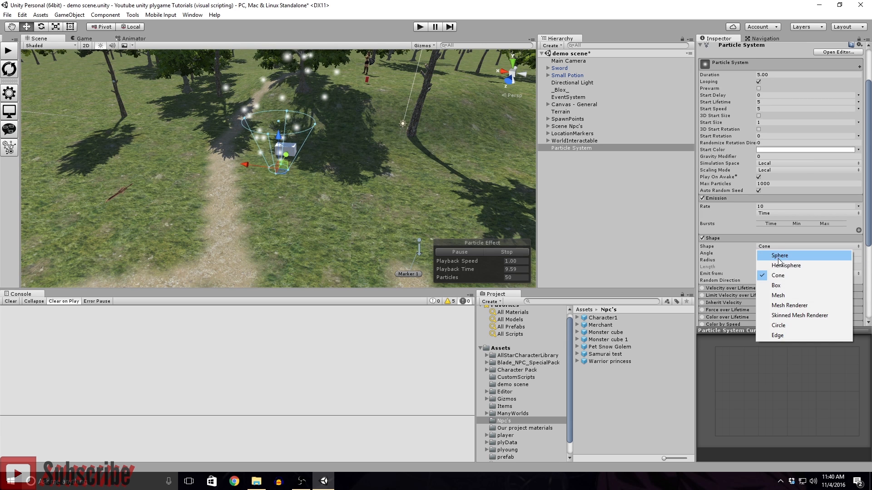
left_click(779, 255)
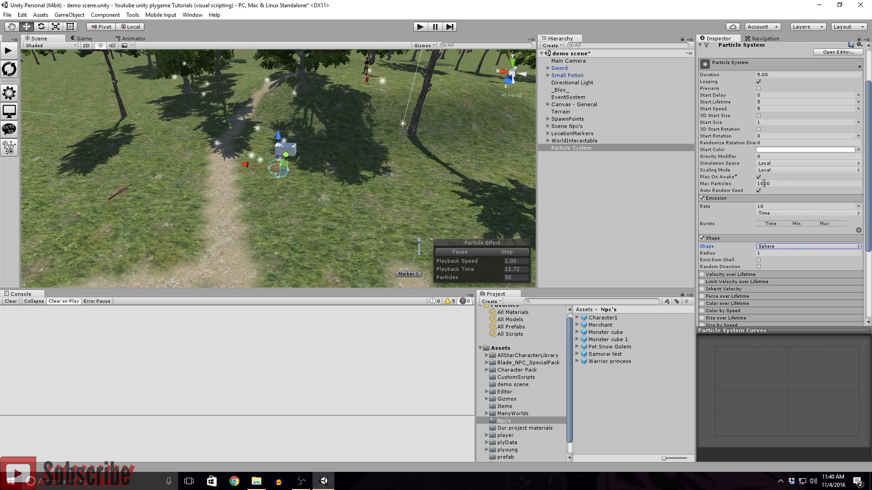
- Set the particle system's Start Speed and Start Lifetime to 1, and move it off the grey box to the dirt path
scroll(757, 224, "up", 2)
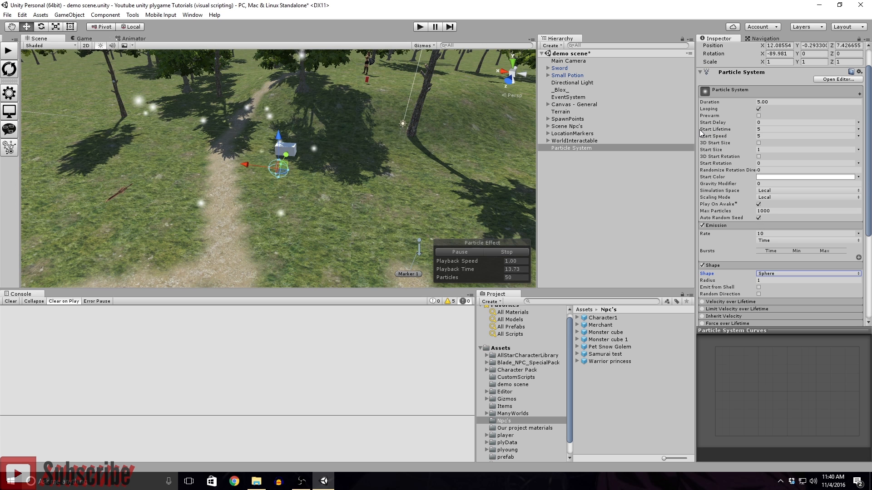
left_click(761, 136)
type("1")
left_click(751, 129)
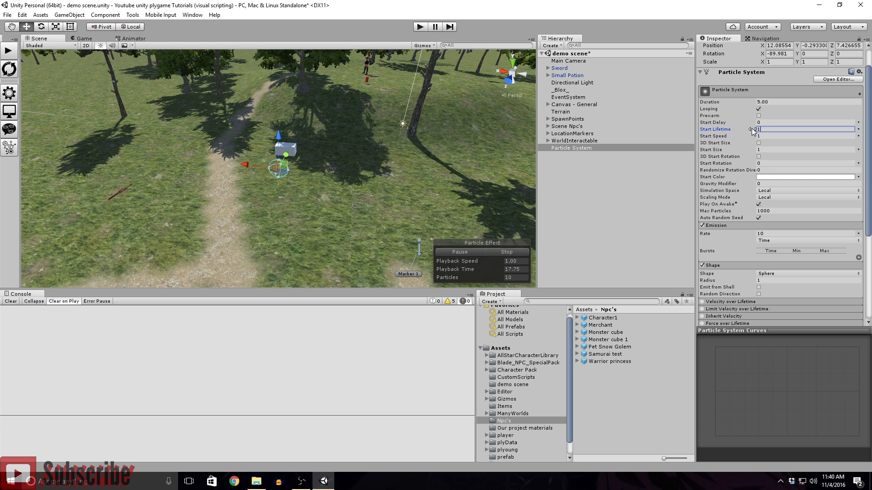
type("1")
left_click_drag(280, 137, 258, 170)
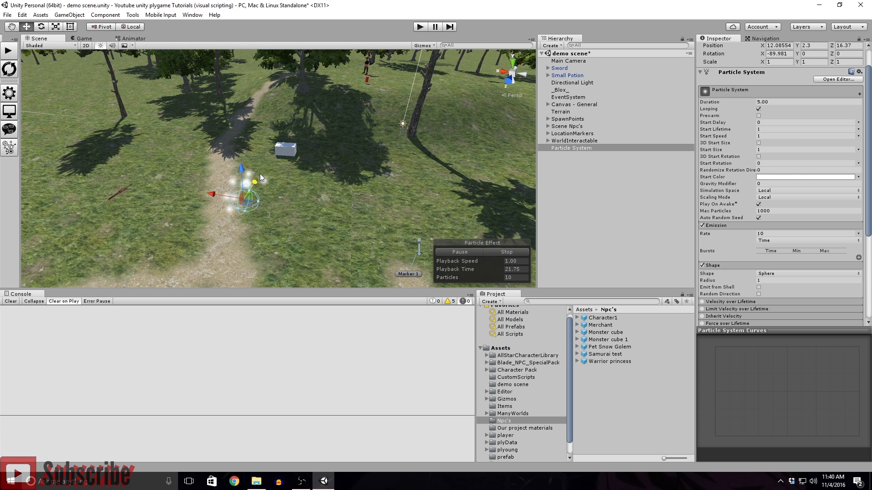
- Set the particle system's Start Speed to 2, try a Start Lifetime of 0.5, and return the lifetime to 1
left_click(758, 136)
type("2")
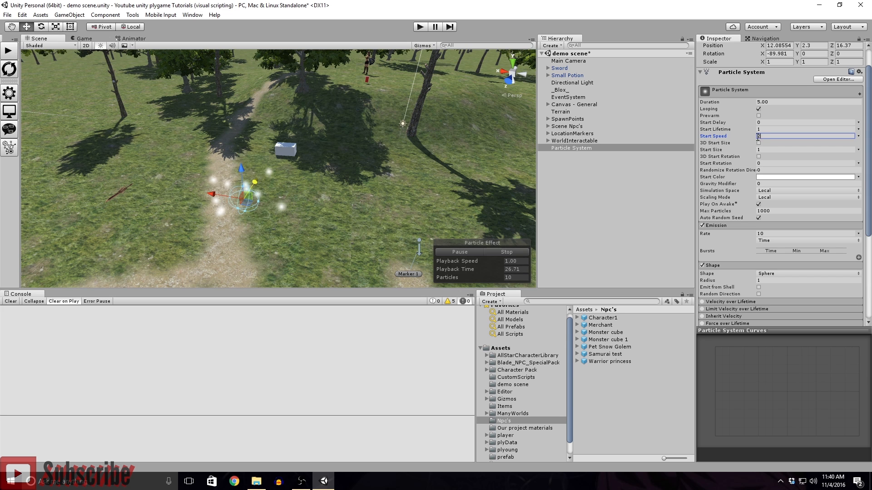
left_click(757, 129)
type("0.5")
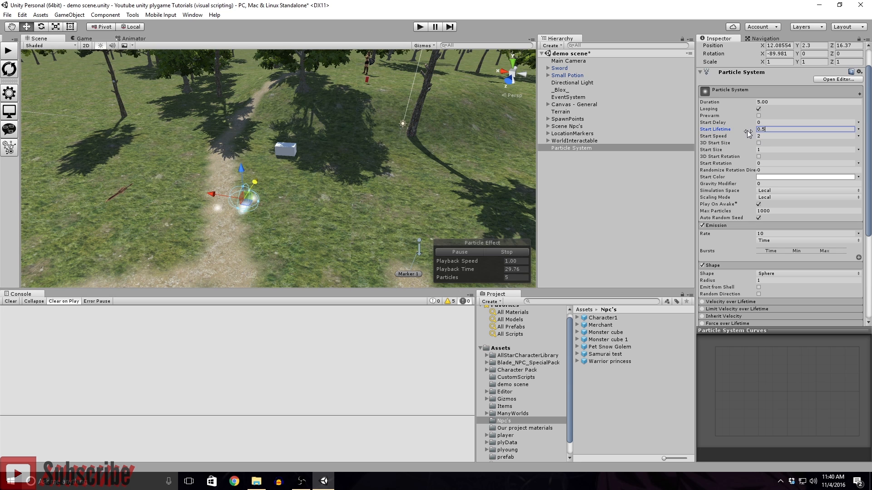
left_click_drag(757, 132, 749, 133)
type("1")
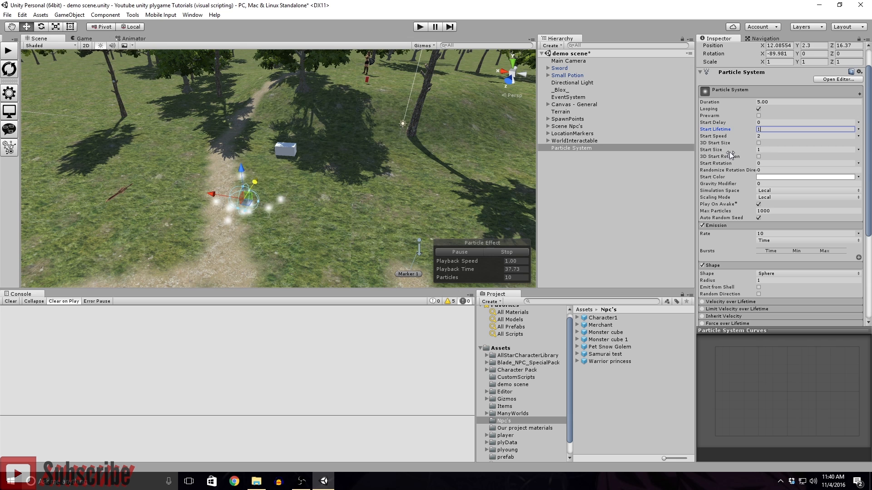
- Try Start Size values of 0.5 and 2 on the particle system, and lower its Start Speed to 1.3
left_click(754, 150)
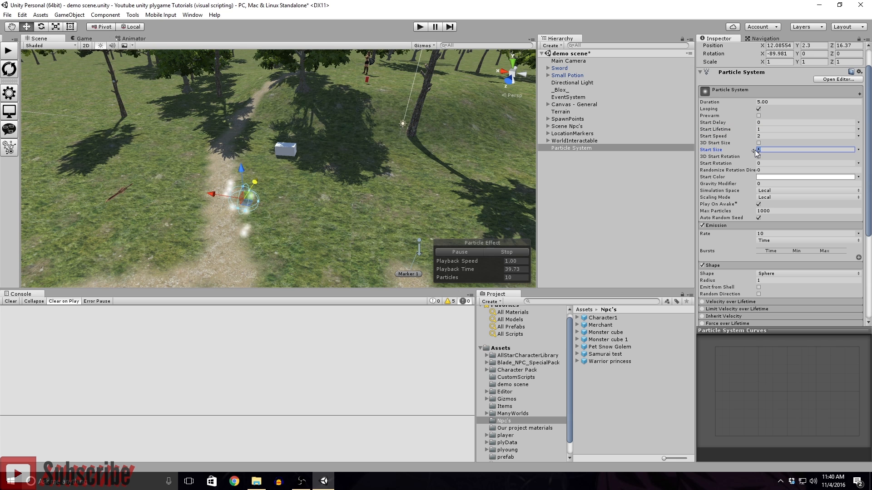
type("0")
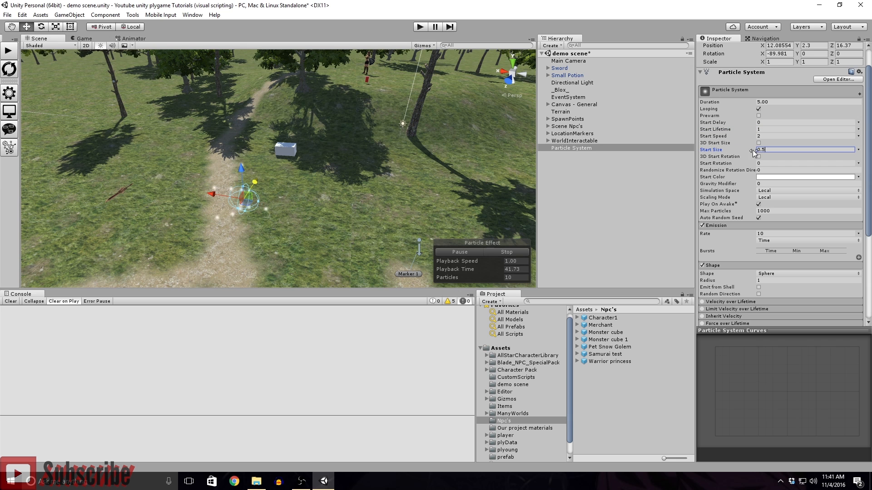
type("2")
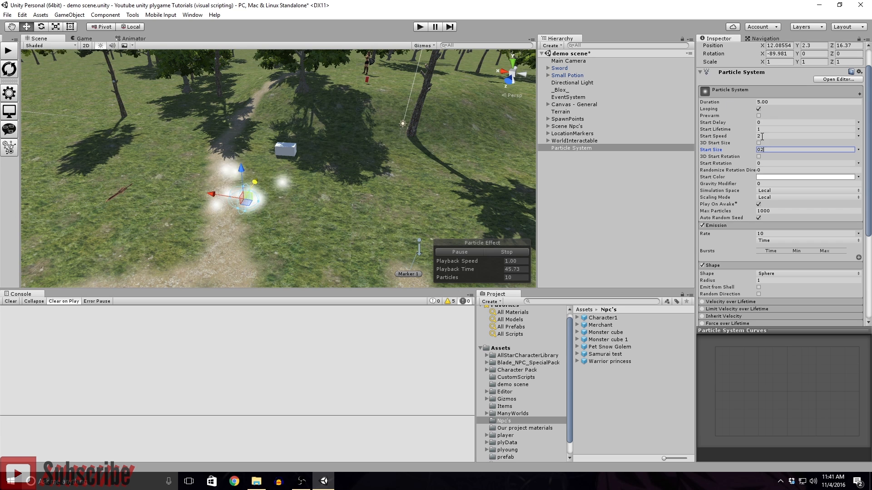
left_click_drag(752, 136, 742, 137)
- Scale the particle system down uniformly to about 0.27 on all axes
left_click(55, 27)
left_click_drag(244, 200, 212, 200)
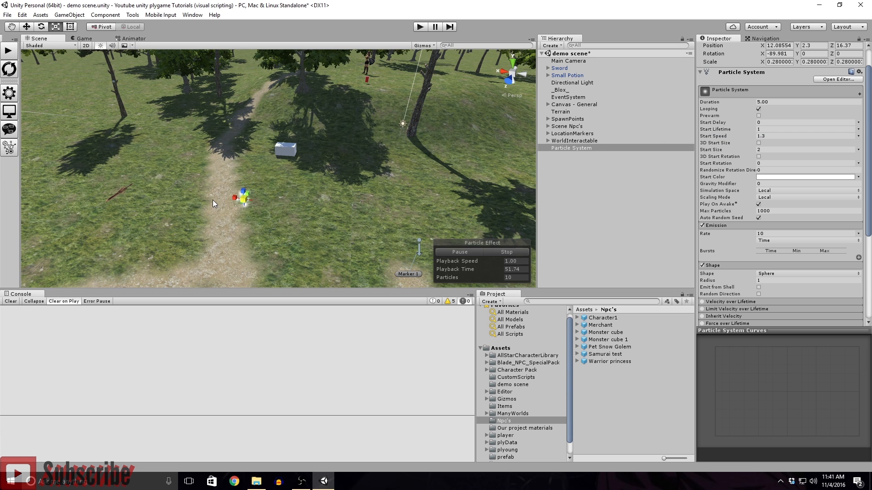
key("f")
scroll(255, 224, "up", 3)
right_click_drag(255, 224, 299, 206)
middle_click_drag(241, 254, 278, 192)
right_click_drag(277, 192, 314, 162)
key("a")
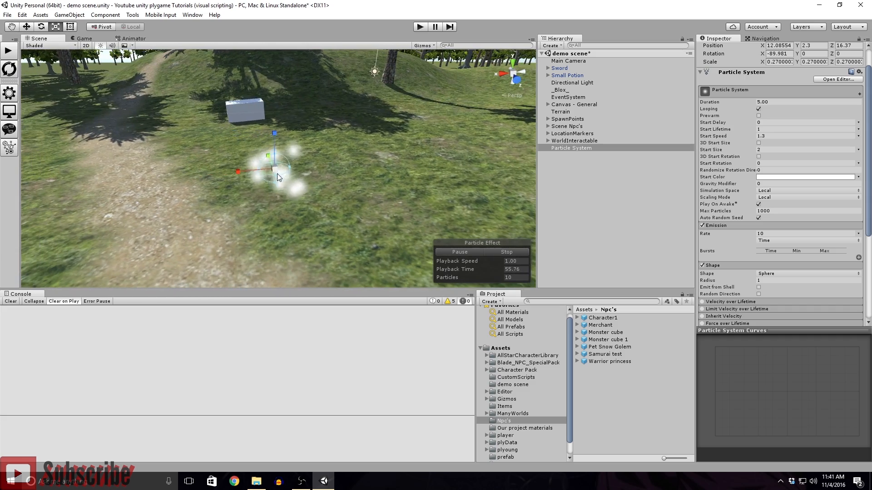
- Set the particle system's Start Speed to 1 and its Start Size to 3
left_click(757, 136)
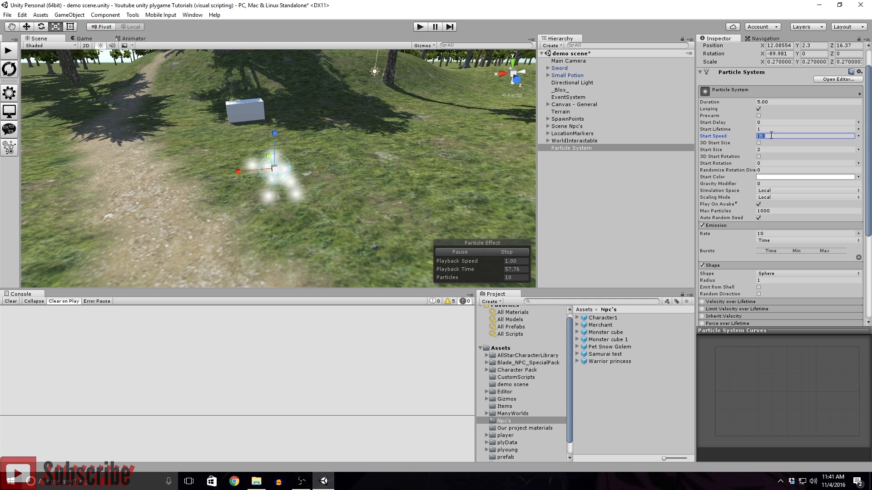
type("1")
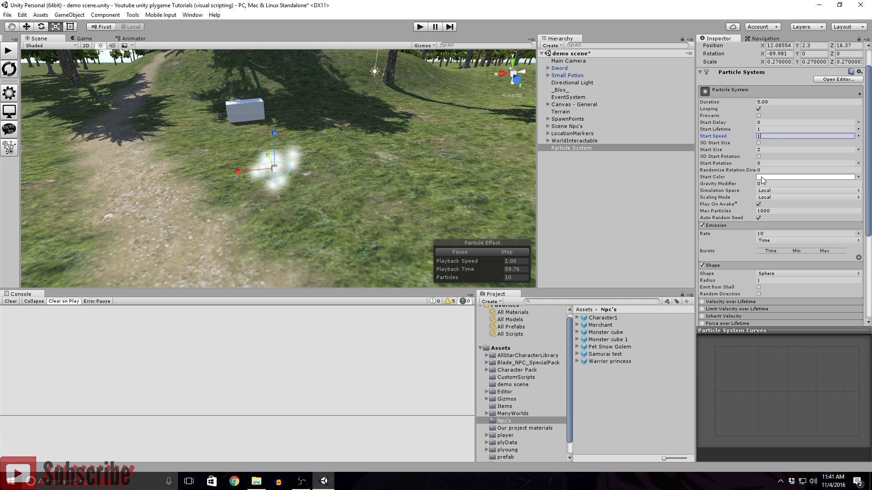
left_click(763, 150)
type("3")
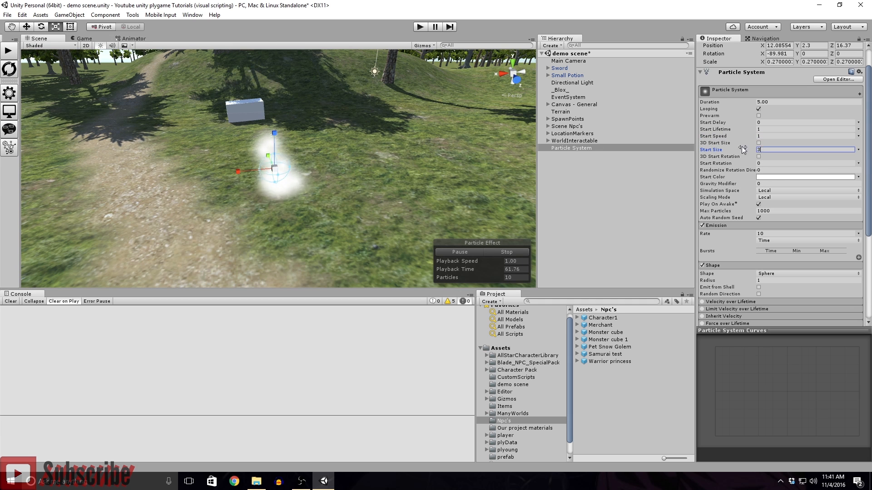
- Change the particle system's Start Color to a fiery orange, about FB8100
right_click_drag(329, 150, 415, 179)
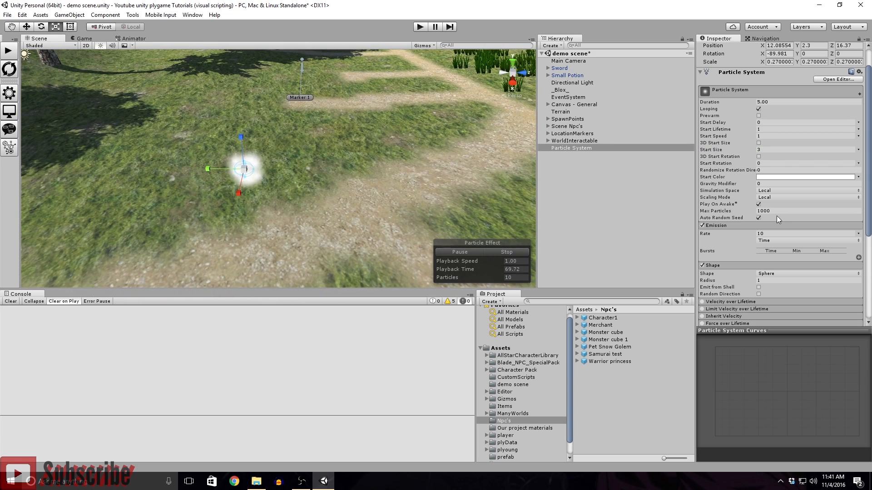
left_click(783, 176)
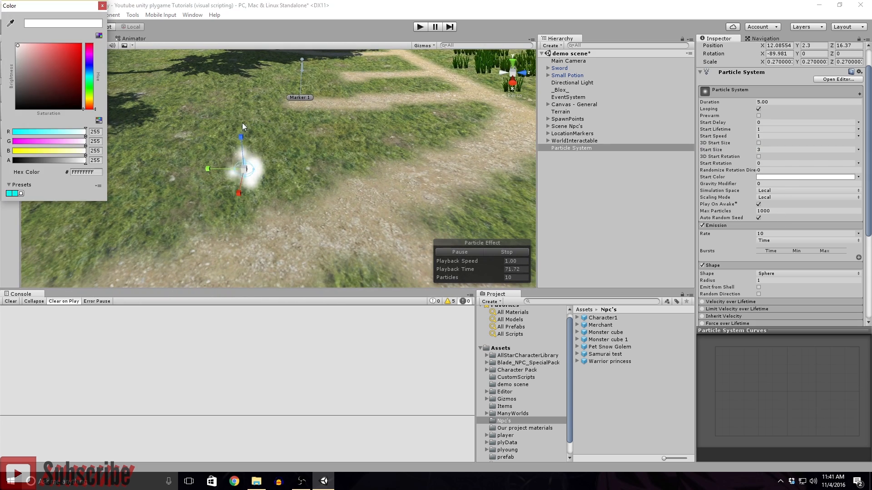
left_click(56, 64)
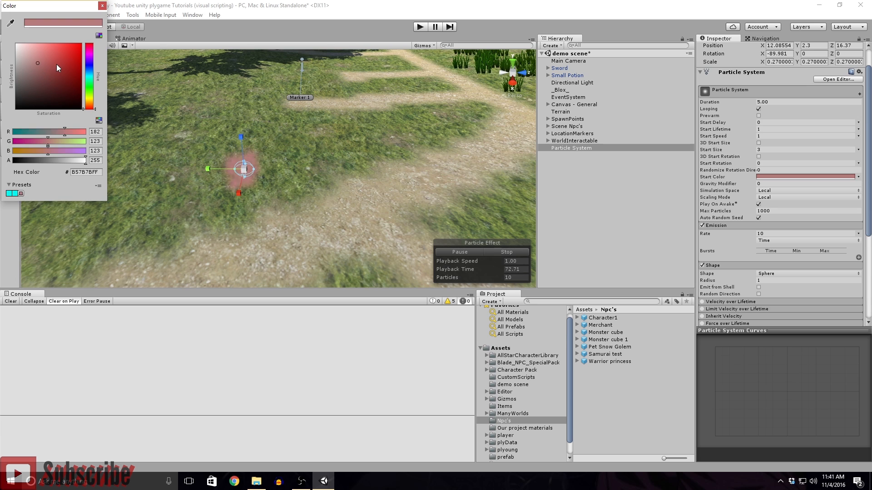
left_click_drag(91, 108, 91, 103)
left_click_drag(67, 62, 80, 39)
left_click(89, 105)
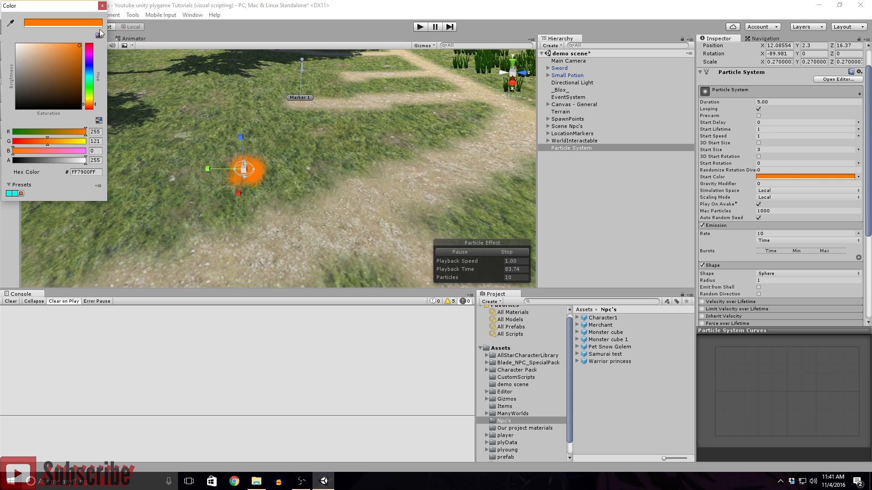
left_click(92, 106)
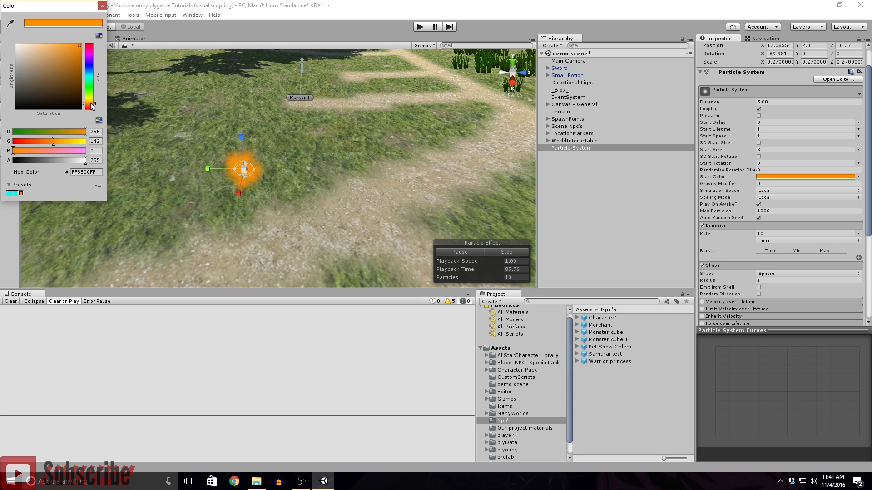
left_click(93, 107)
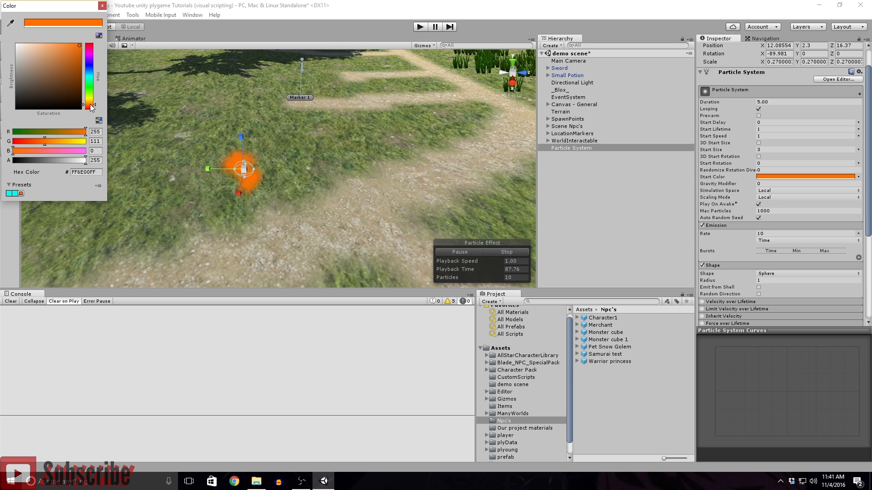
mouse_move(70, 48)
left_mouse_down()
mouse_move(63, 42)
mouse_move(69, 54)
mouse_move(61, 58)
mouse_move(84, 46)
left_mouse_up()
left_click_drag(90, 102, 88, 105)
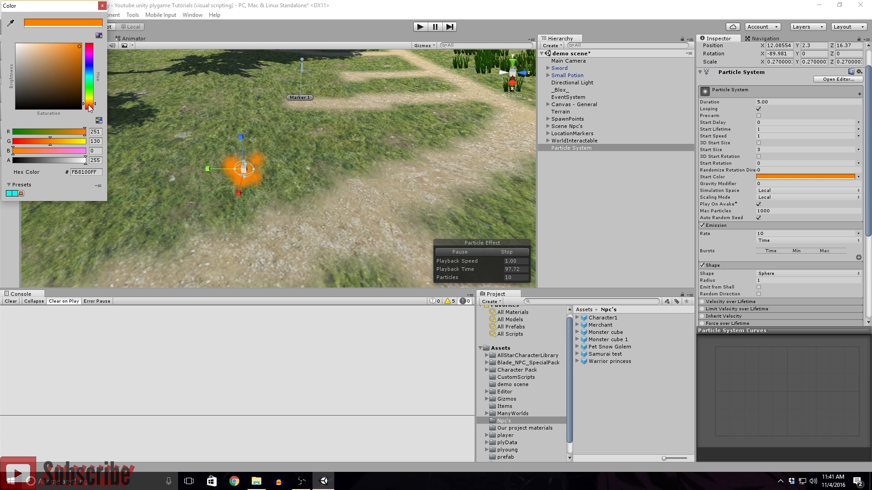
- Duplicate the orange particle system and nest the copy under the original as its child
left_click(560, 148)
right_click(563, 148)
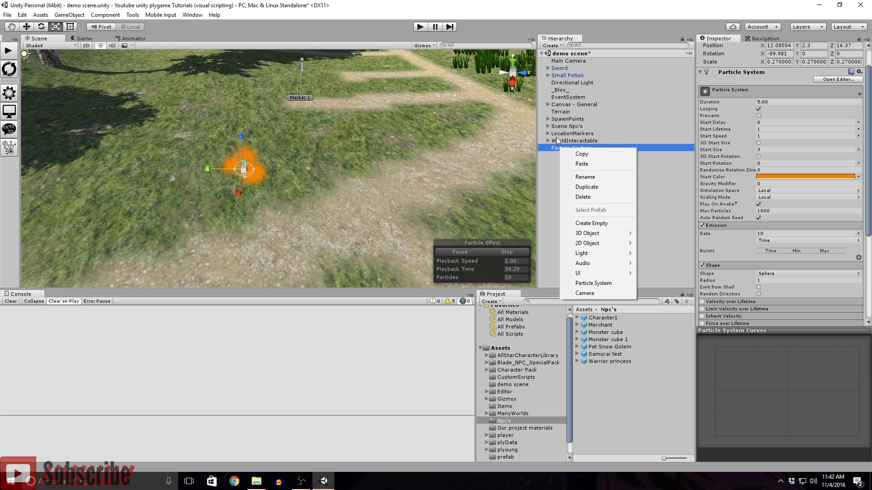
left_click(562, 164)
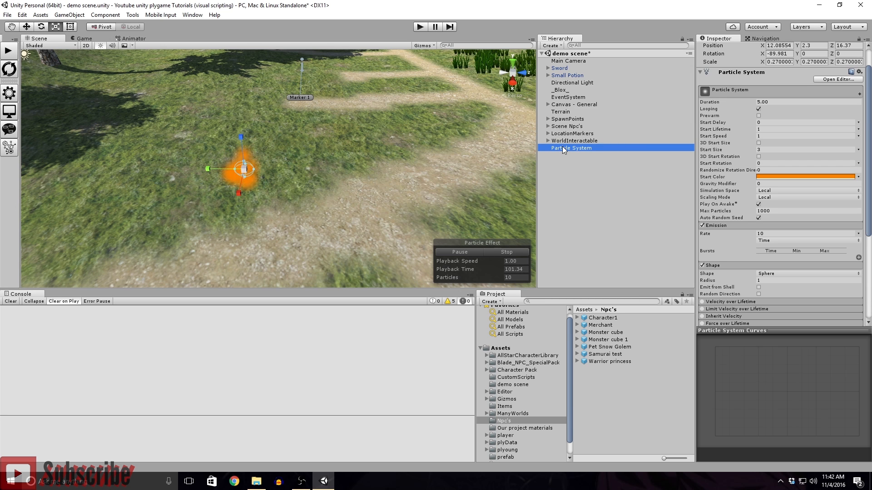
key("ctrl+d")
left_click_drag(562, 153, 565, 149)
left_click(567, 149)
left_click(568, 155)
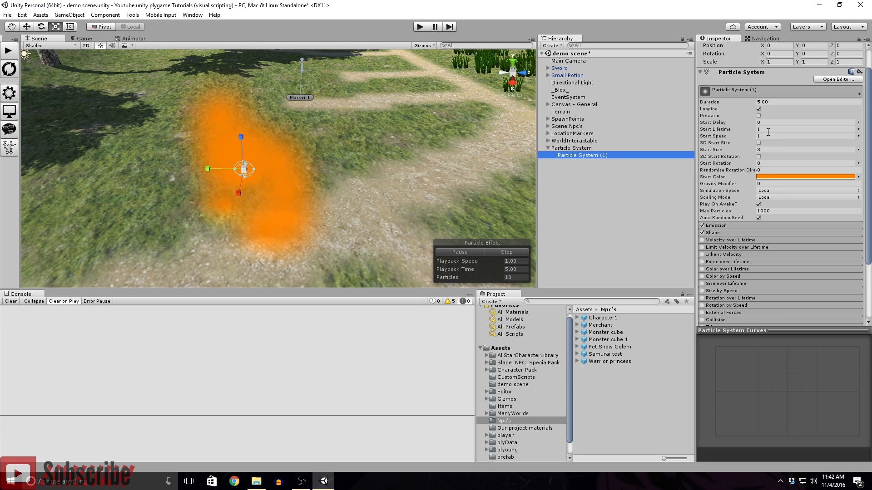
- Scale the nested particle system down uniformly to about 0.14 and change its Start Color to yellow, about FBE900
left_click(726, 233)
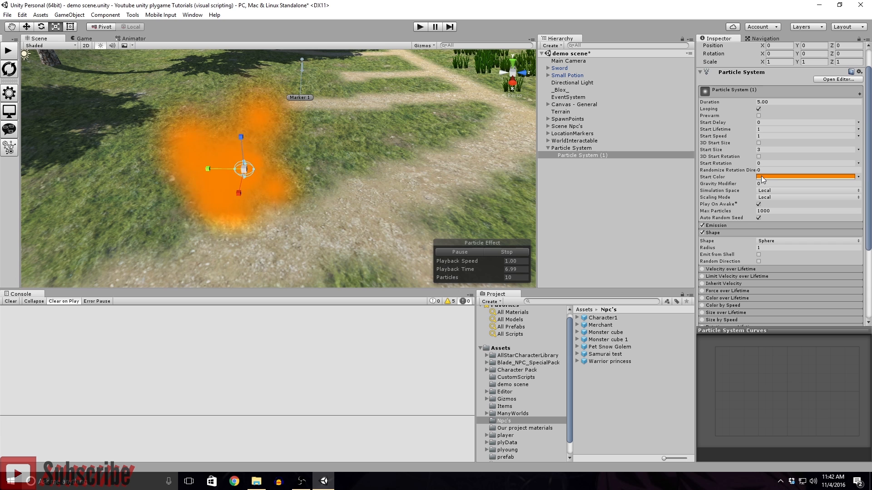
left_click(569, 149)
left_click(566, 155)
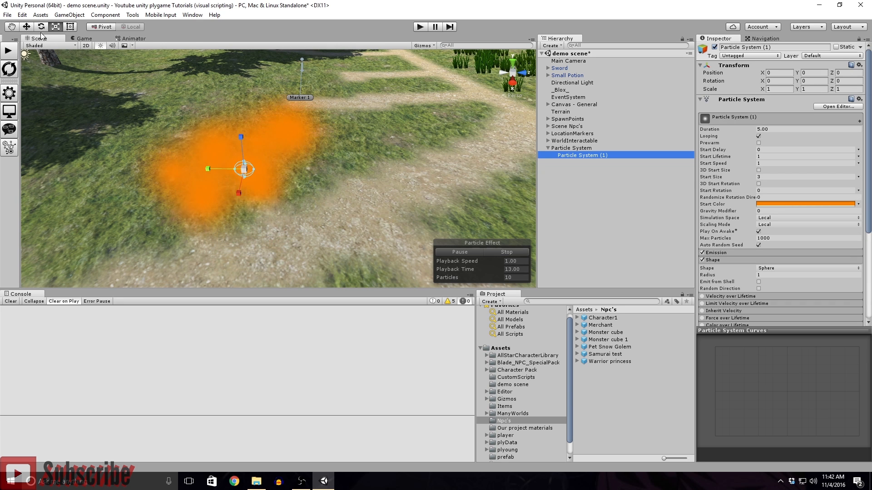
left_click_drag(244, 169, 202, 171)
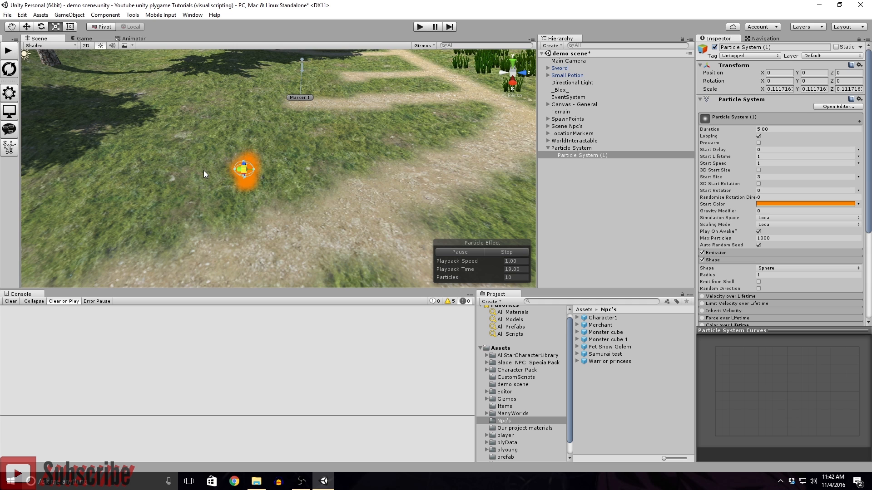
left_click(805, 204)
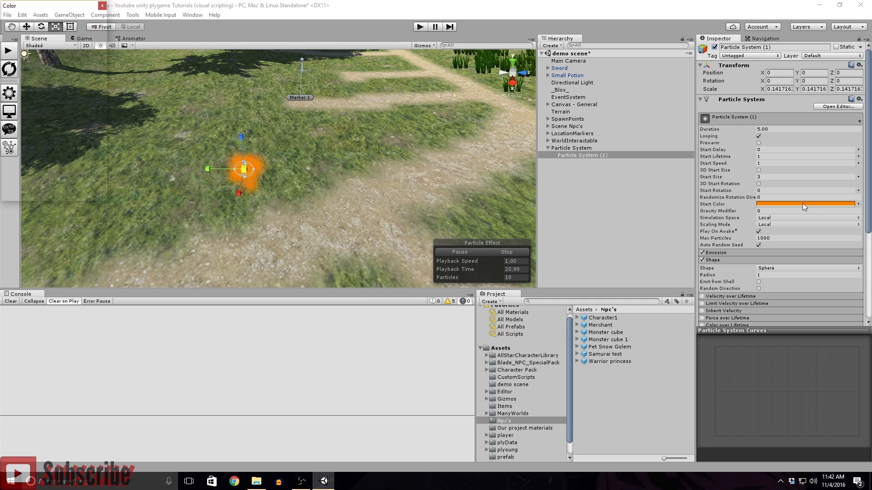
left_click_drag(93, 104, 92, 99)
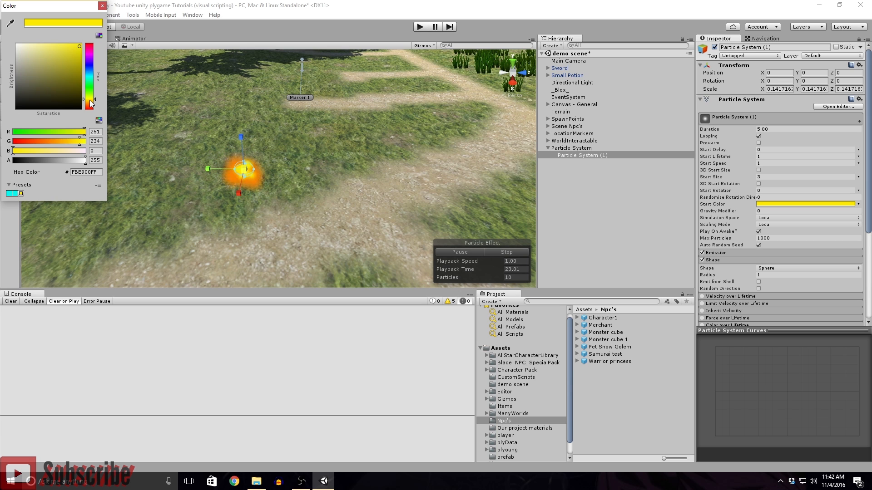
- Scale the nested yellow particle system up uniformly to about 0.21
left_click(247, 170)
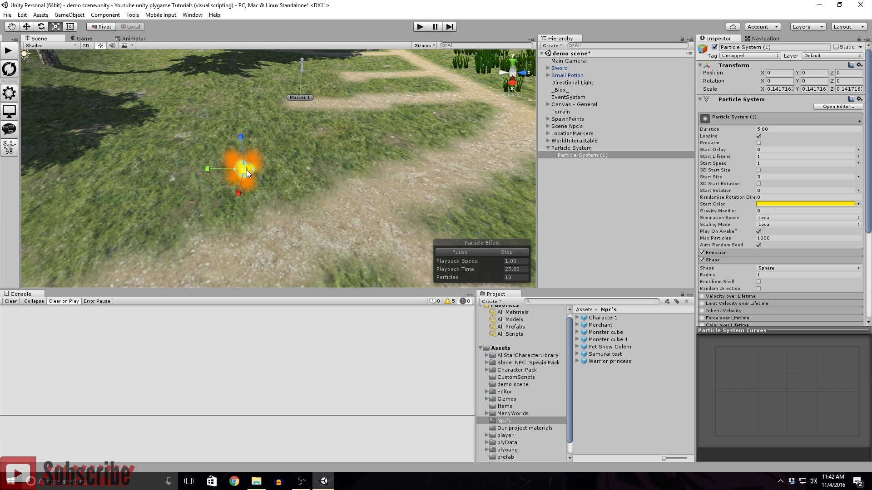
left_click_drag(246, 170, 267, 169)
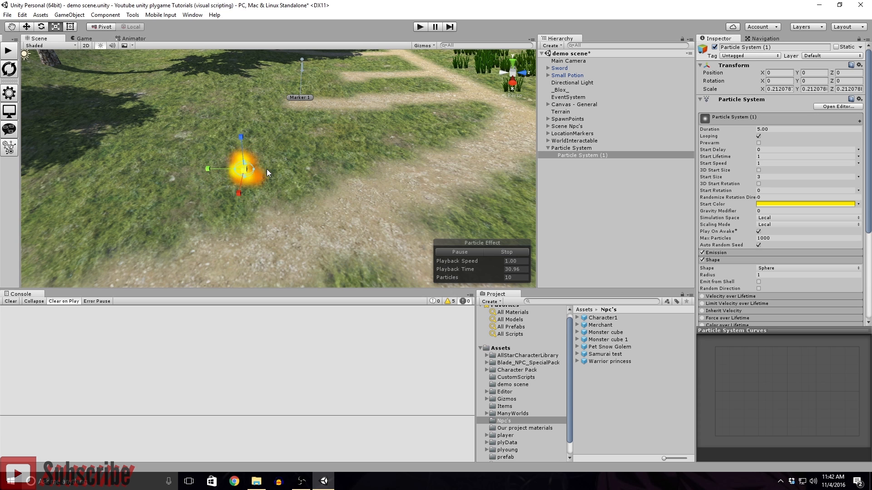
right_click_drag(307, 165, 269, 173)
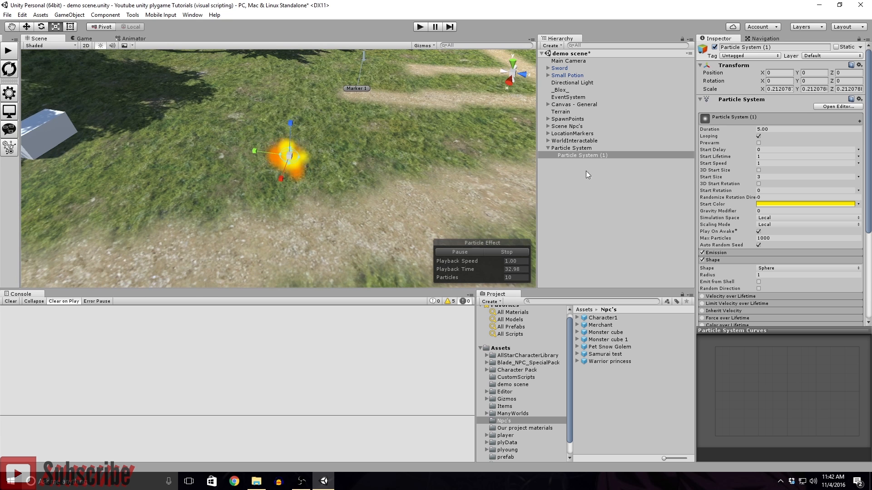
- Change the nested particle system's Start Color to a darker yellow, about E1C800
left_click(794, 203)
mouse_move(72, 63)
left_mouse_down()
mouse_move(83, 67)
mouse_move(86, 53)
left_mouse_up()
left_click(91, 100)
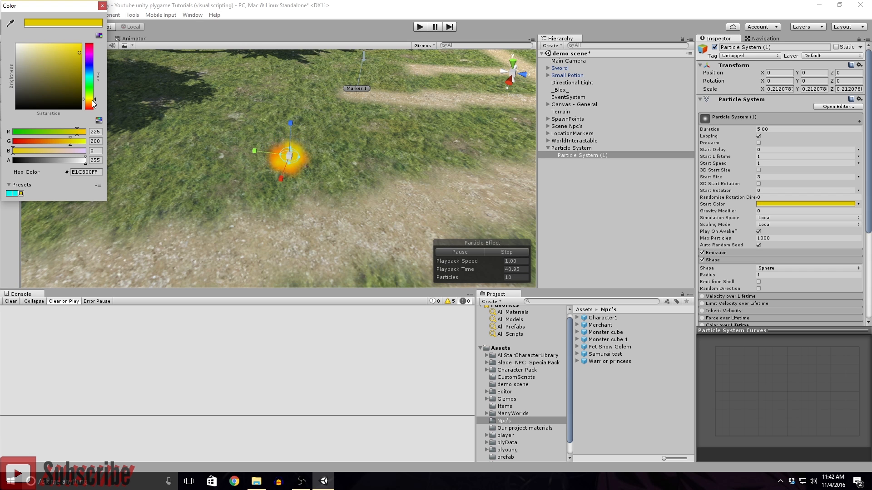
left_click(102, 6)
right_click_drag(337, 187, 272, 196)
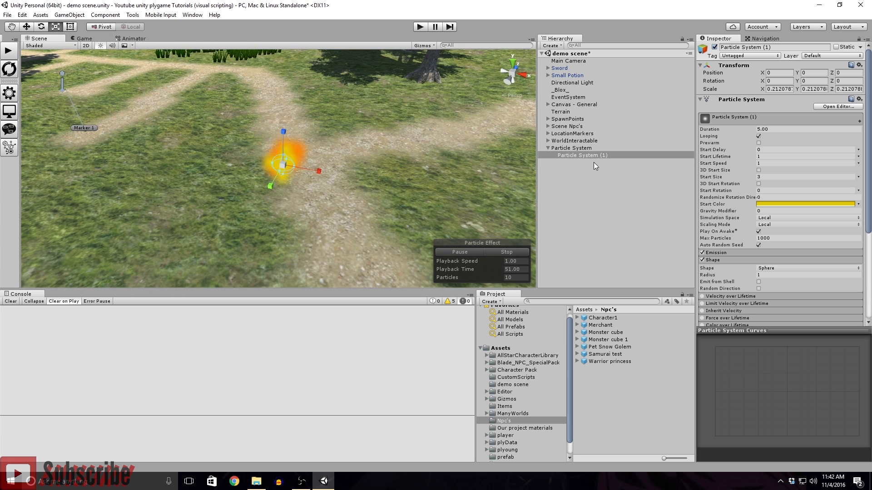
- Rename the parent orange particle system to Fire ball
left_click(581, 148)
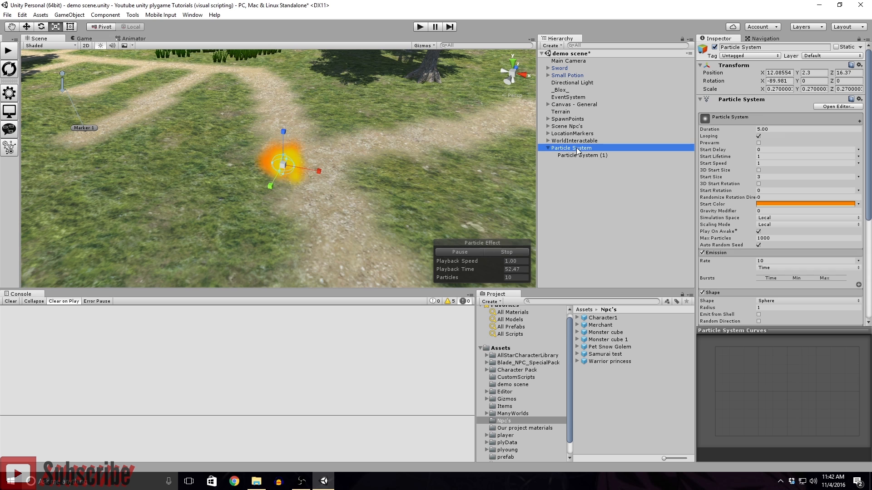
left_click(771, 47)
type("Fire")
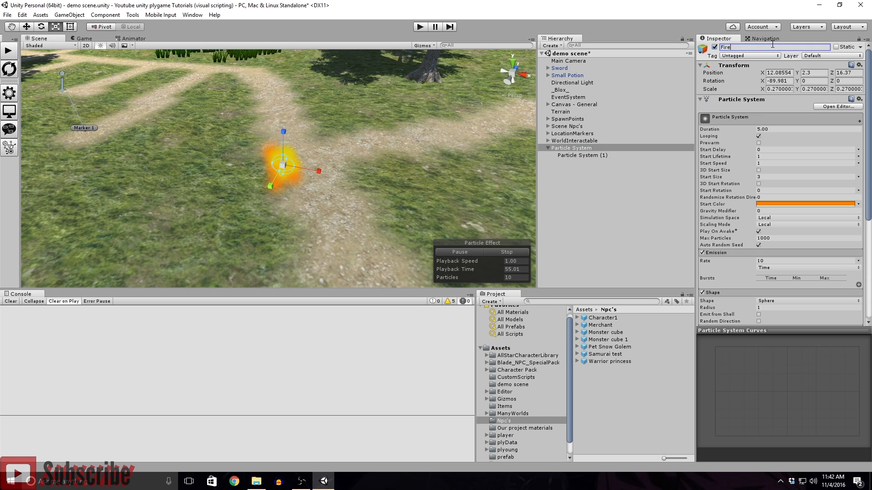
type(" ball")
key("Return")
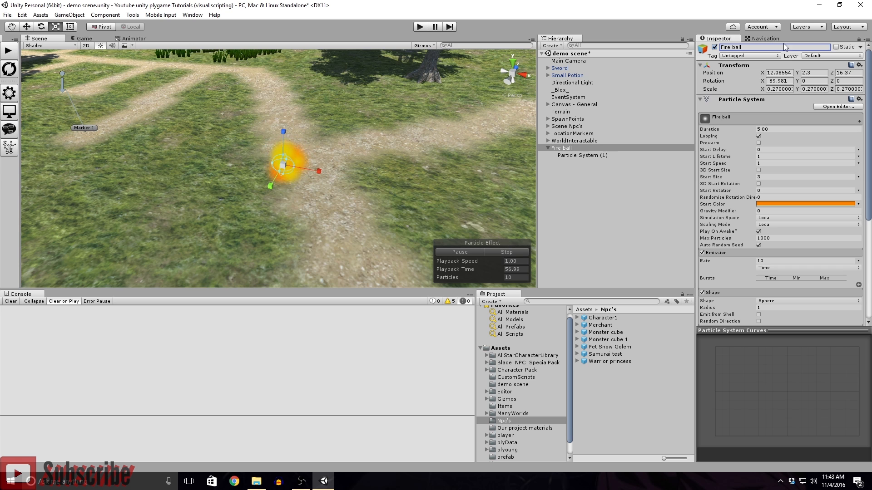
- Save the Fire ball object with its nested particle system as a prefab in the Assets folder
left_click(548, 148)
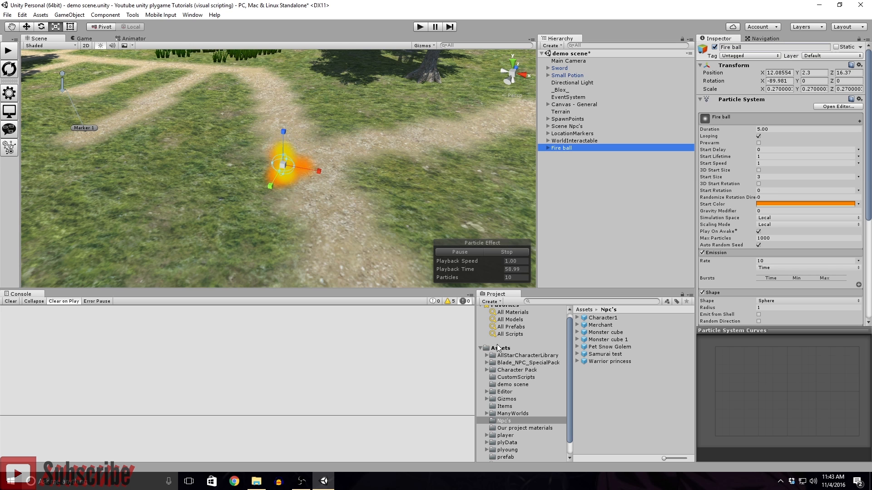
left_click(499, 349)
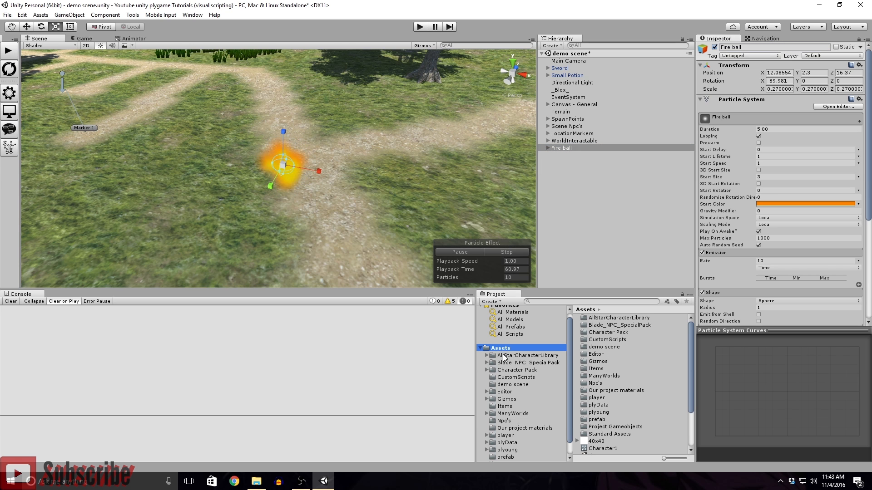
left_click_drag(571, 151, 503, 354)
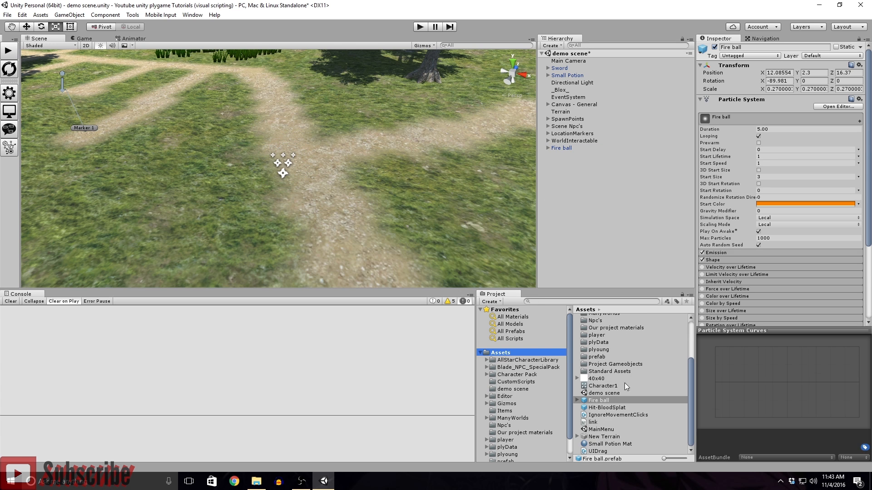
- Create a new folder named Attack Prefabs in the Assets folder
right_click(498, 352)
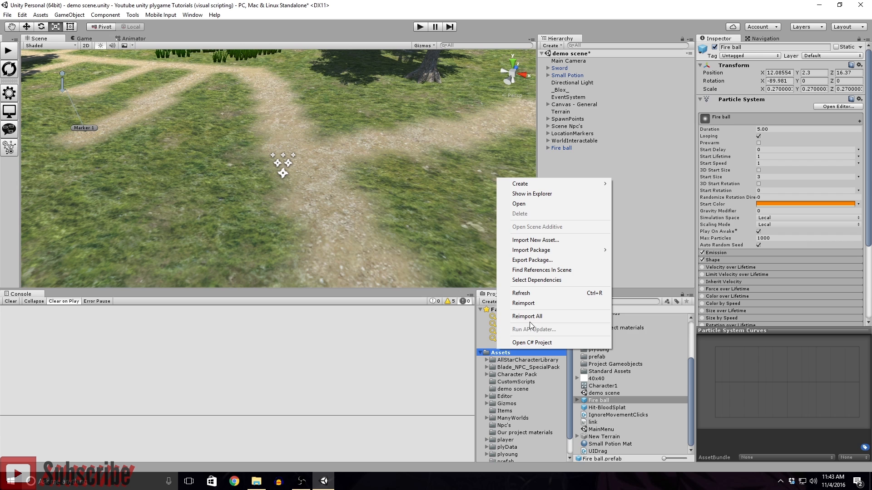
mouse_move(534, 183)
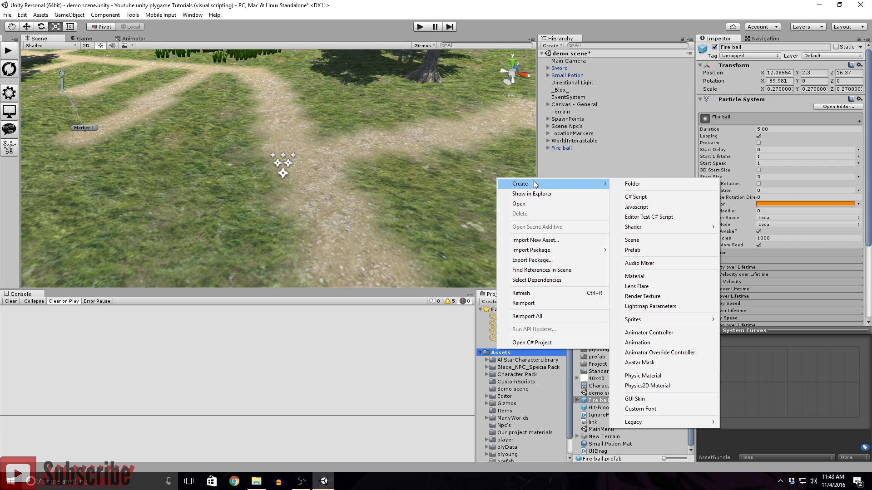
left_click(646, 184)
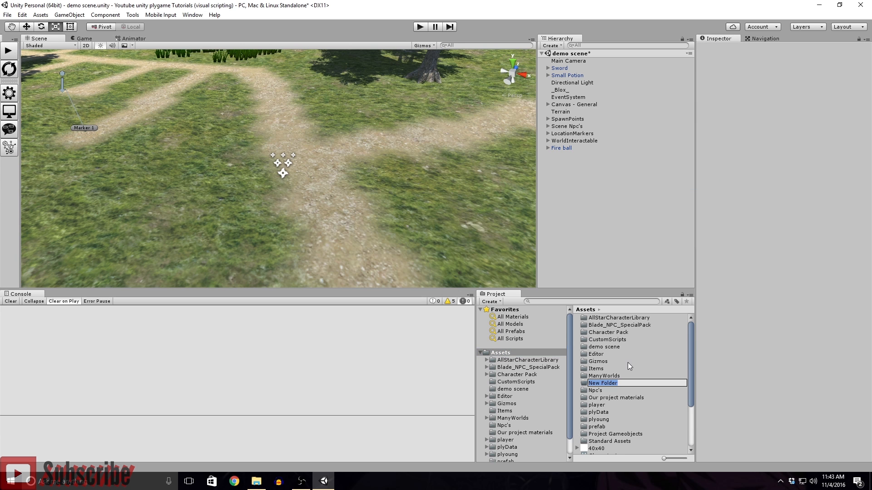
type("Attack Prefabs")
key("Return")
- Move the Fire ball prefab into the Attack Prefabs folder and delete the Fire ball instance from the demo scene
scroll(611, 399, "down", 3)
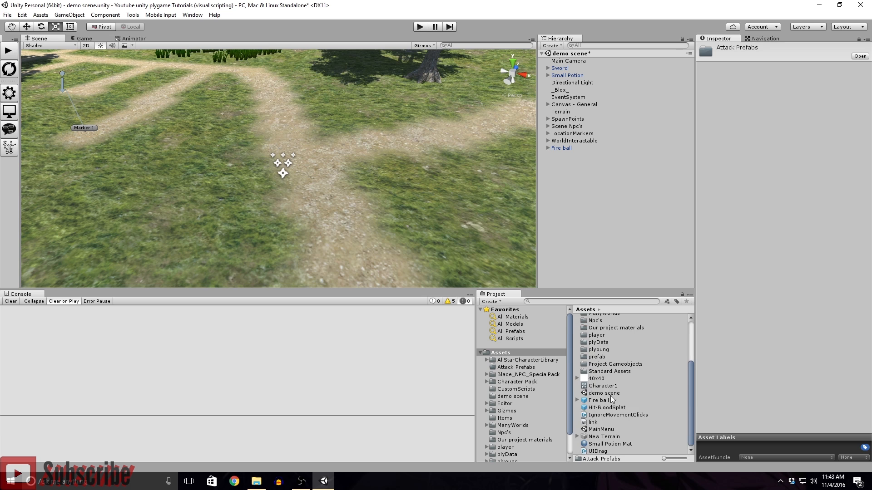
scroll(607, 402, "up", 3)
left_click_drag(604, 428, 513, 370)
left_click(501, 354)
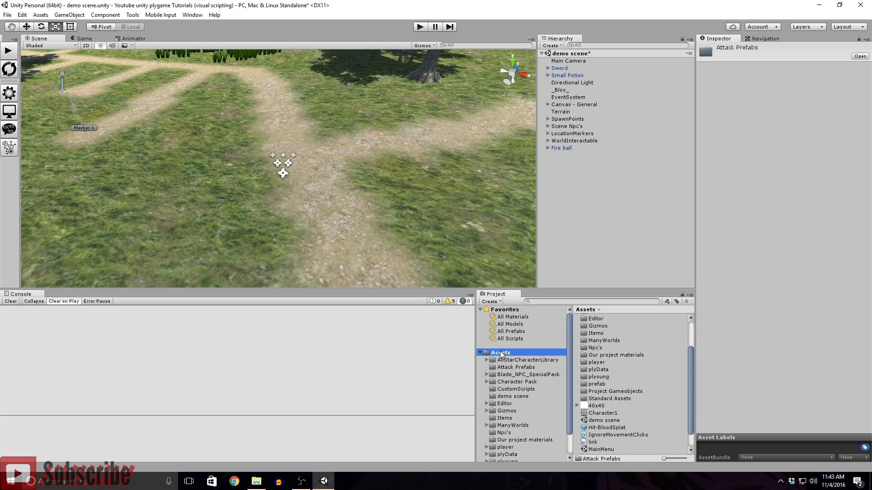
left_click(561, 148)
key("Delete")
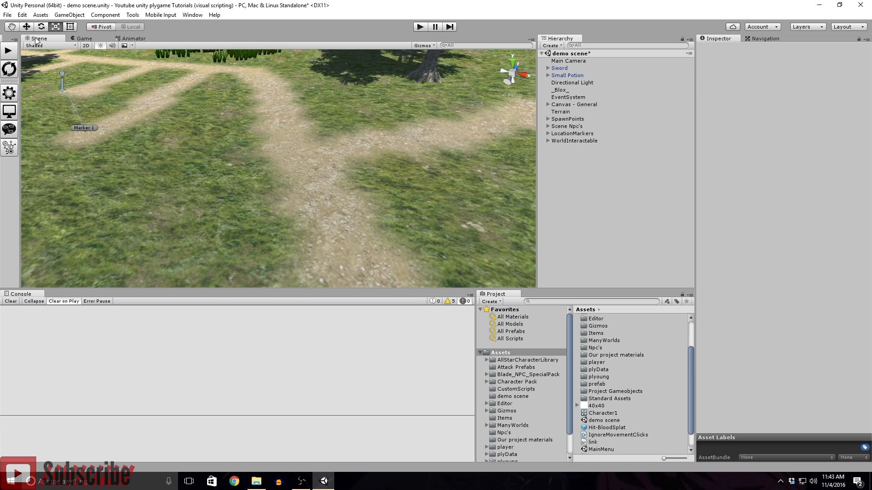
- Assign the Fire ball prefab from Attack Prefabs as projectile prefab 1 of the Fire ball skill in plyGame
left_click(13, 96)
left_click(247, 70)
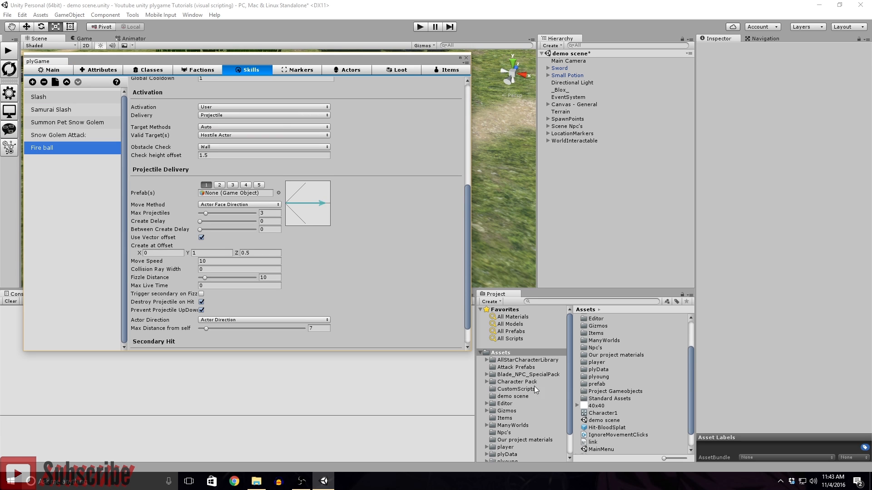
left_click(516, 368)
left_click_drag(598, 318, 213, 201)
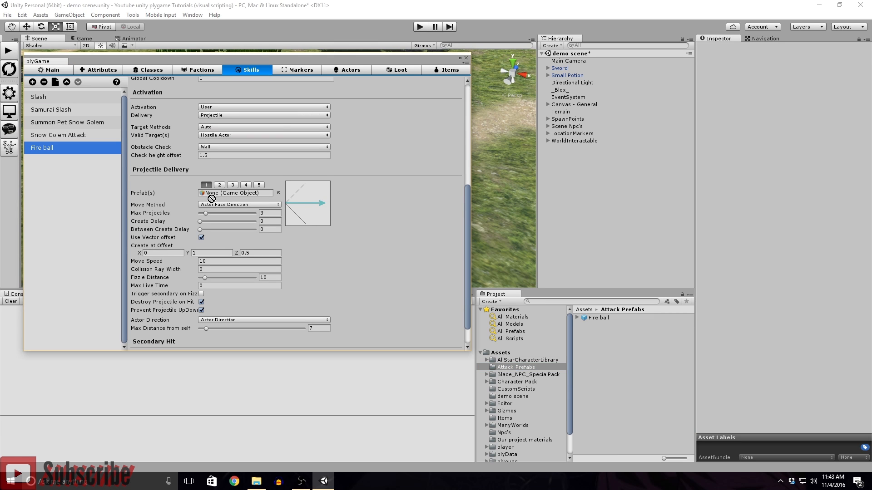
- Browse the plyGame Objects, Systems and Misc components that can be added to the Fire ball prefab, without adding one
left_click(599, 319)
scroll(822, 235, "down", 5)
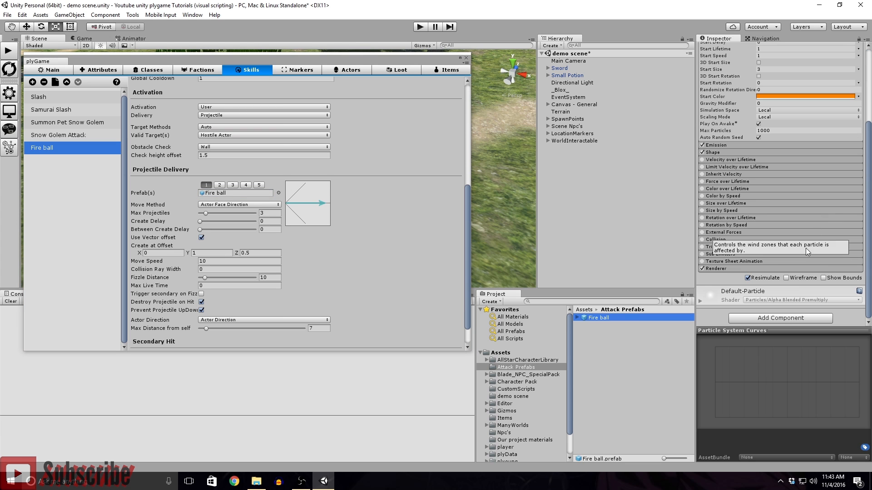
left_click(785, 319)
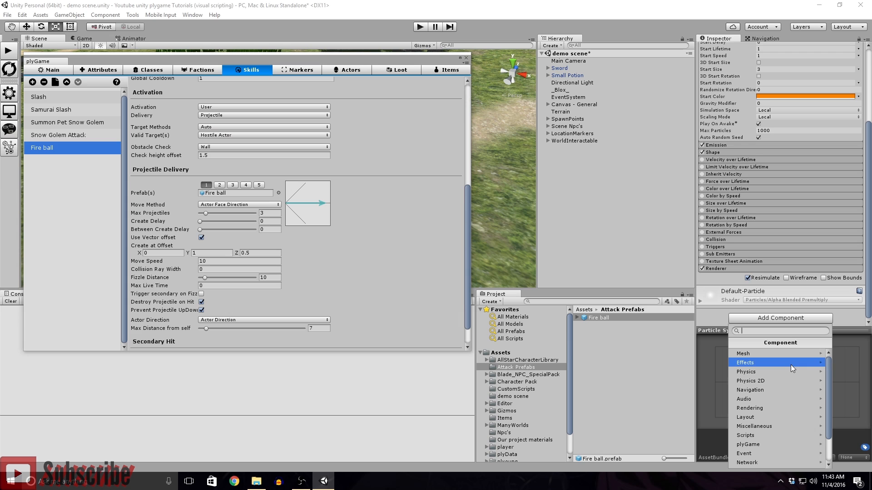
left_click(761, 444)
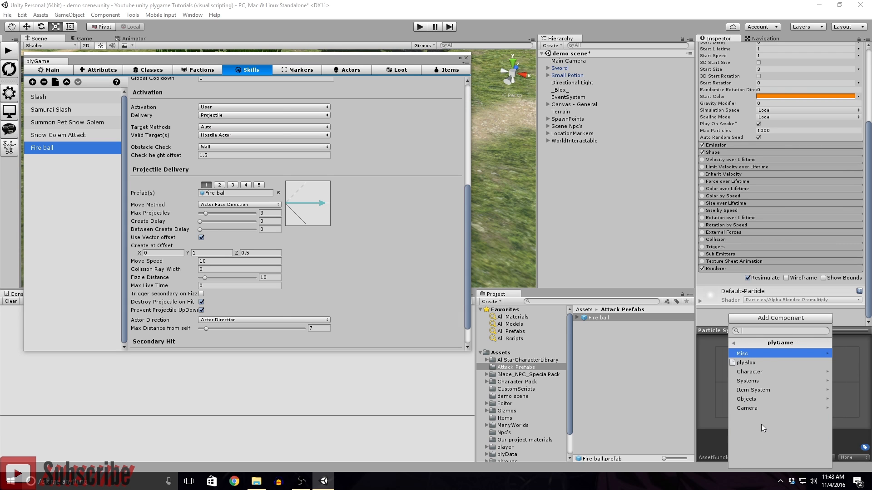
left_click(750, 399)
left_click(735, 342)
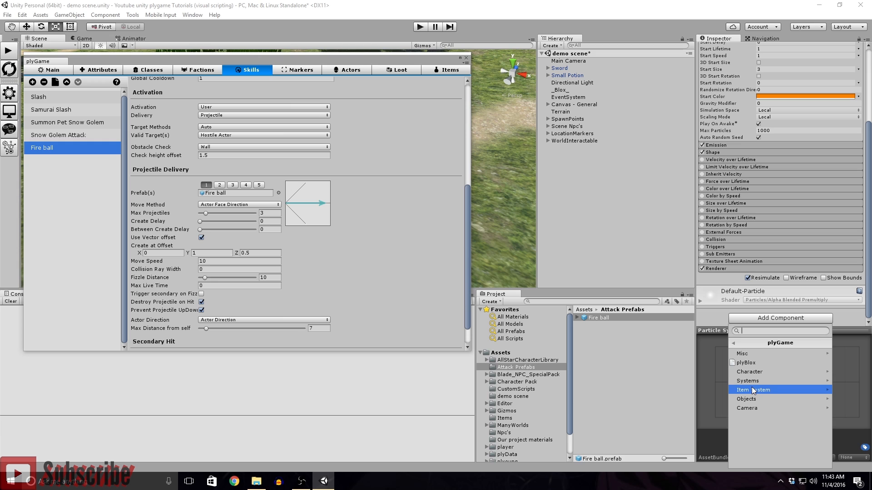
left_click(748, 381)
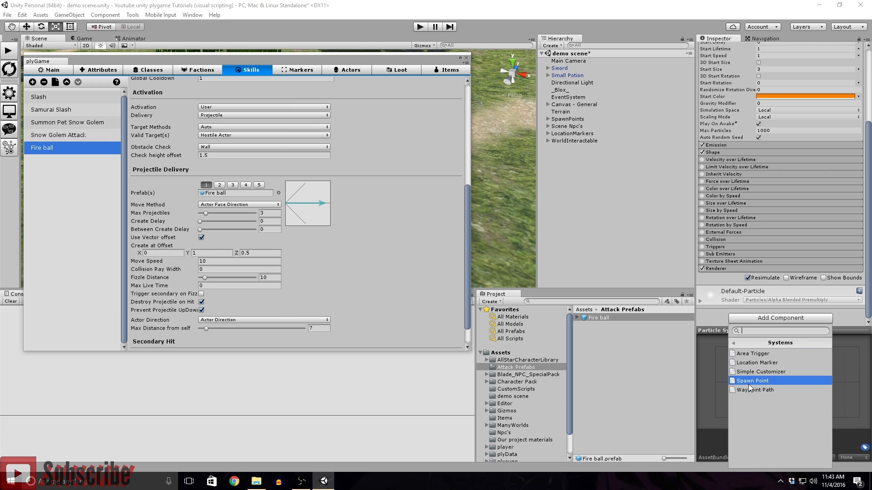
left_click(734, 345)
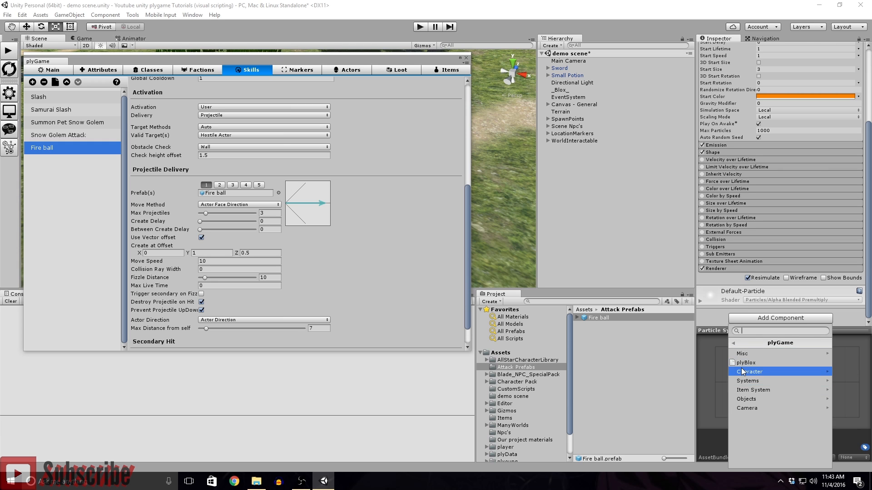
left_click(743, 353)
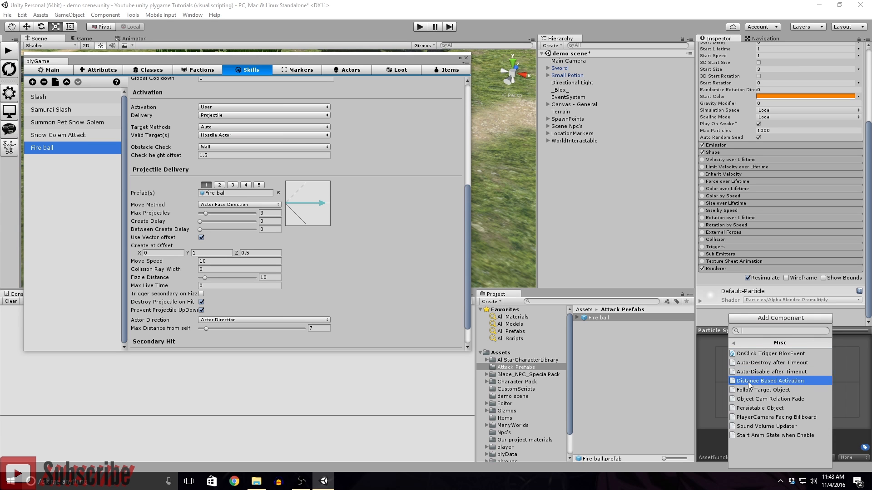
left_click(404, 216)
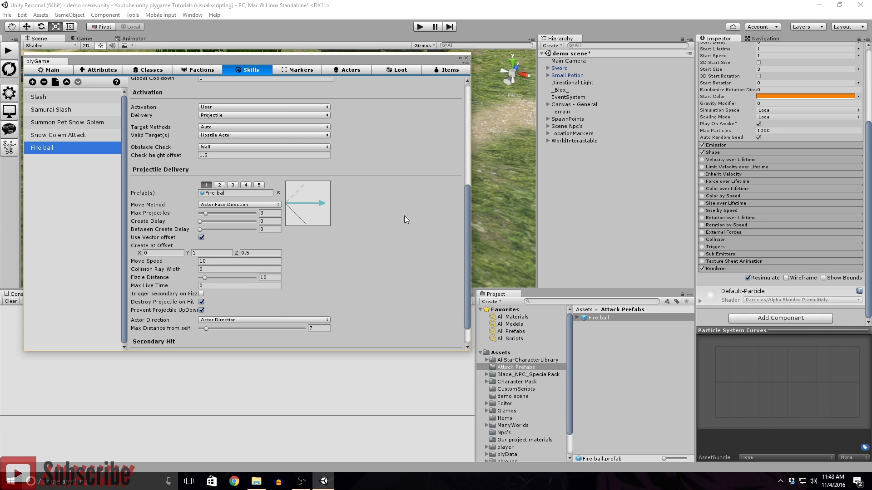
- Review the blocks of the Fire ball skill's On Skill Activate event, and close the event editor and plyGame settings
scroll(404, 216, "up", 10)
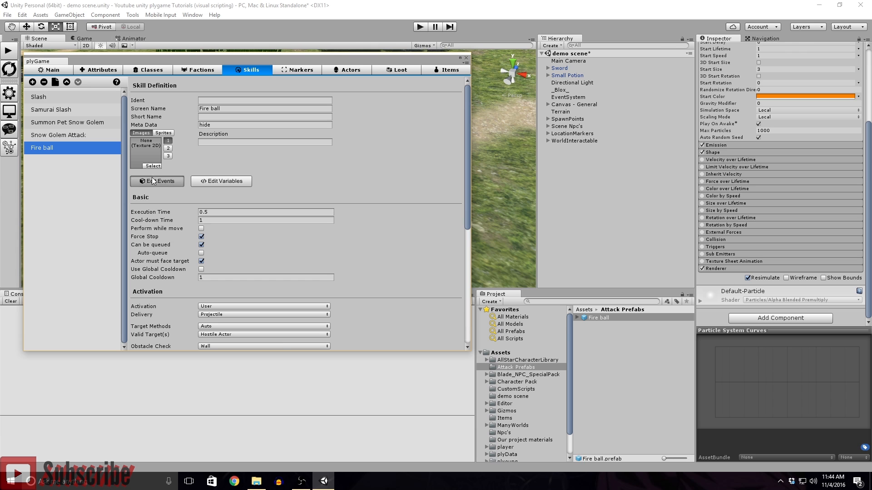
left_click(152, 181)
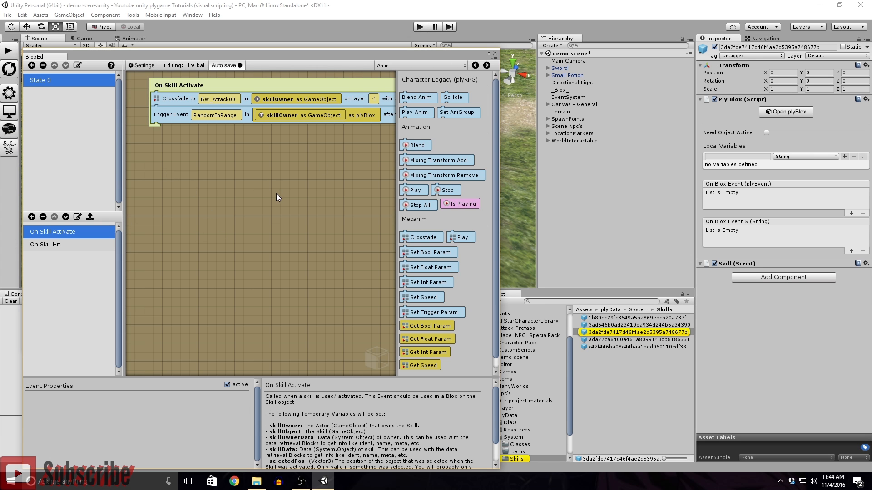
middle_click_drag(353, 180, 317, 180)
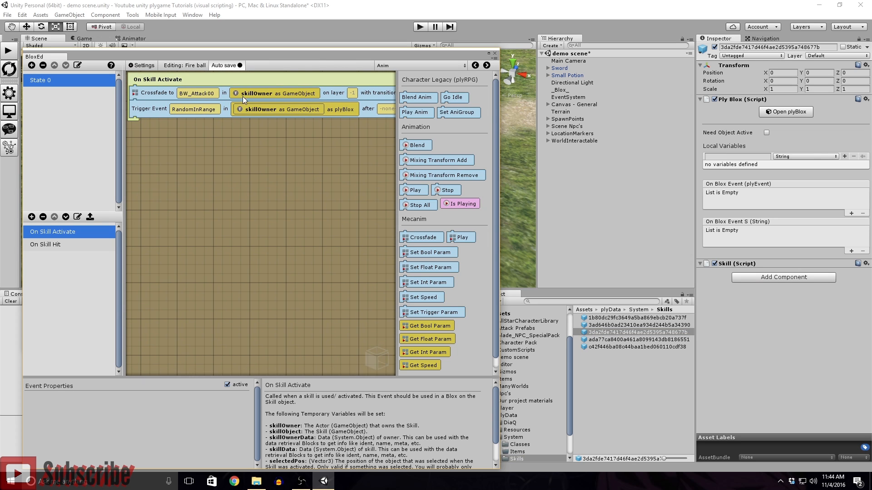
left_click_drag(194, 56, 499, 9)
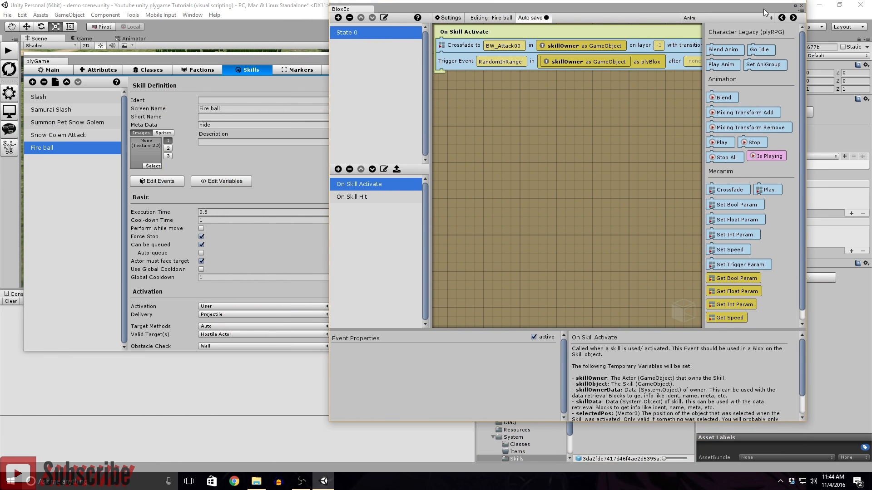
left_click(800, 6)
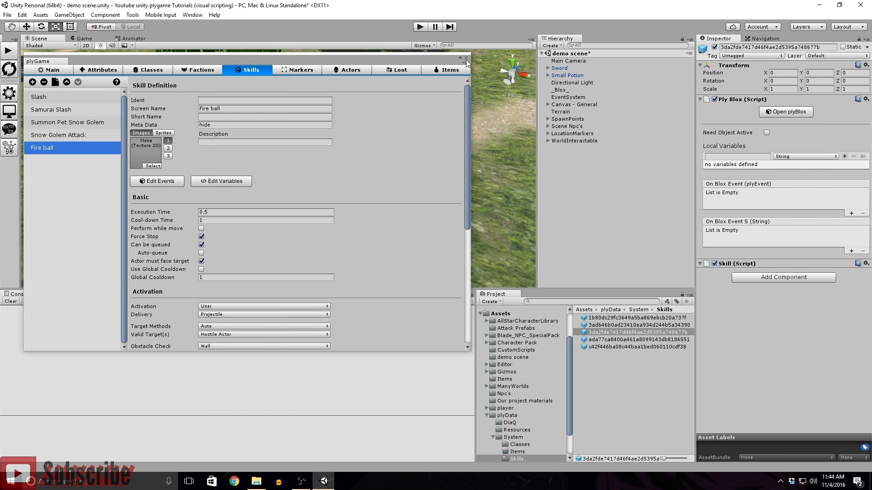
left_click(466, 58)
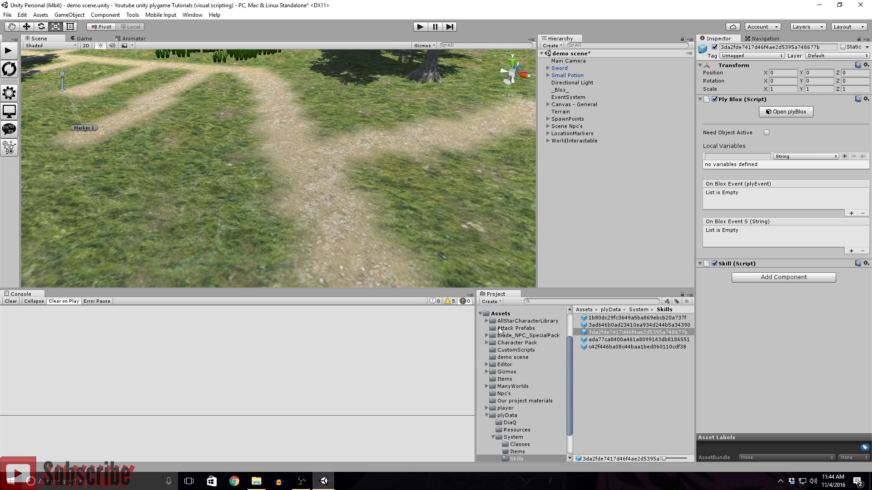
- Check the Character1 prefab in the Npc's folder and open the Blade_warrior animations folder of Blade_NPC_SpecialPack
left_click(486, 335)
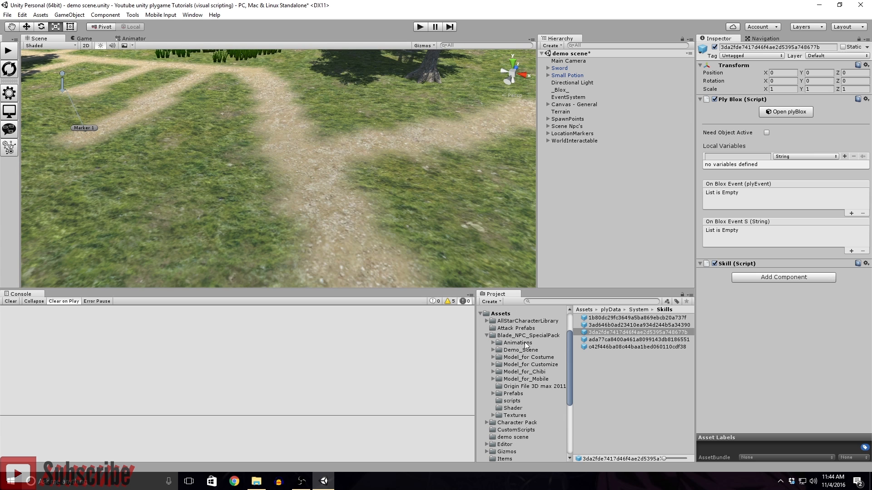
left_click(493, 343)
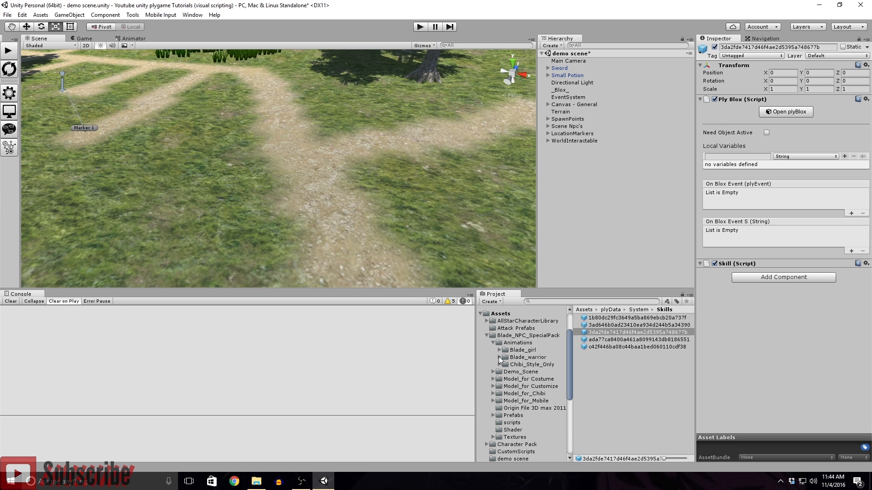
scroll(506, 354, "down", 5)
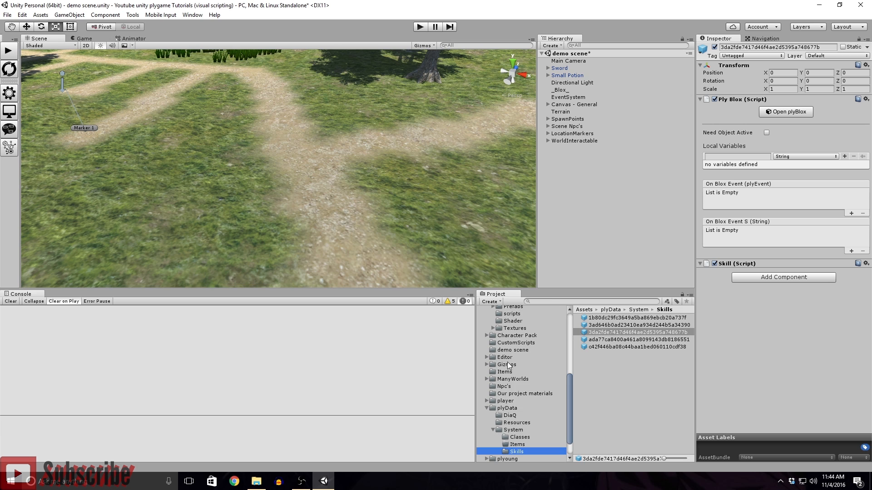
left_click(505, 387)
left_click(607, 317)
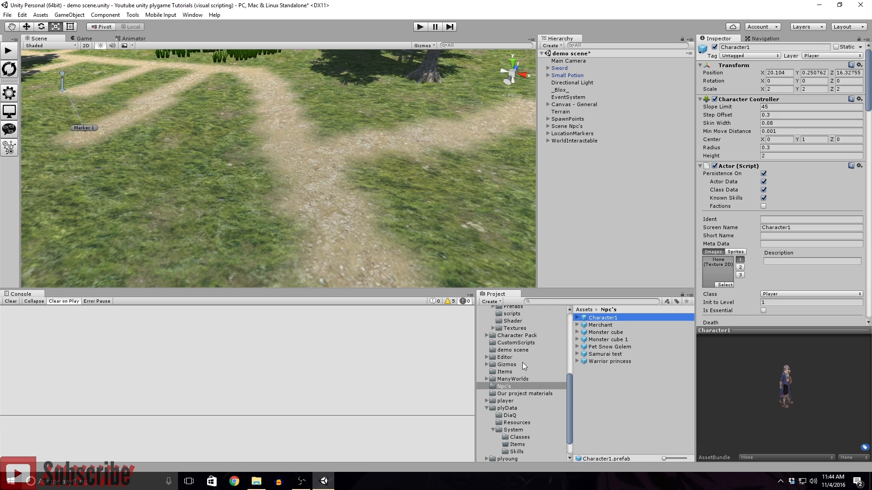
scroll(522, 362, "up", 5)
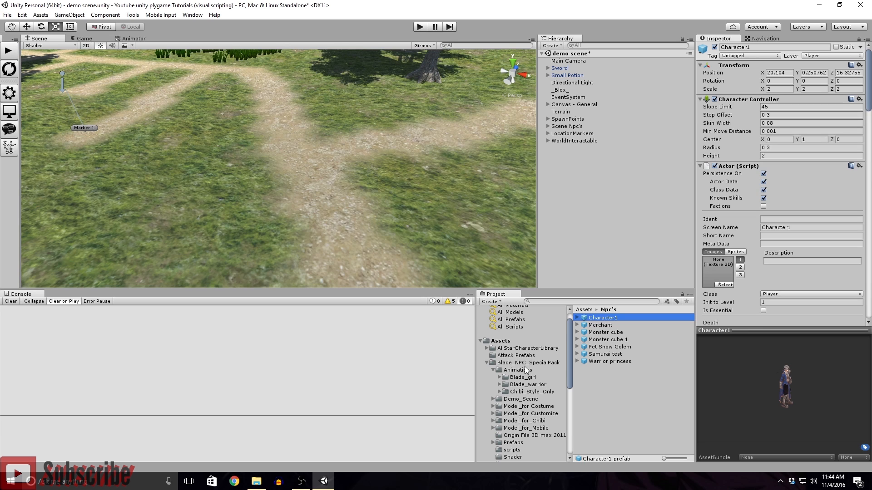
left_click(522, 385)
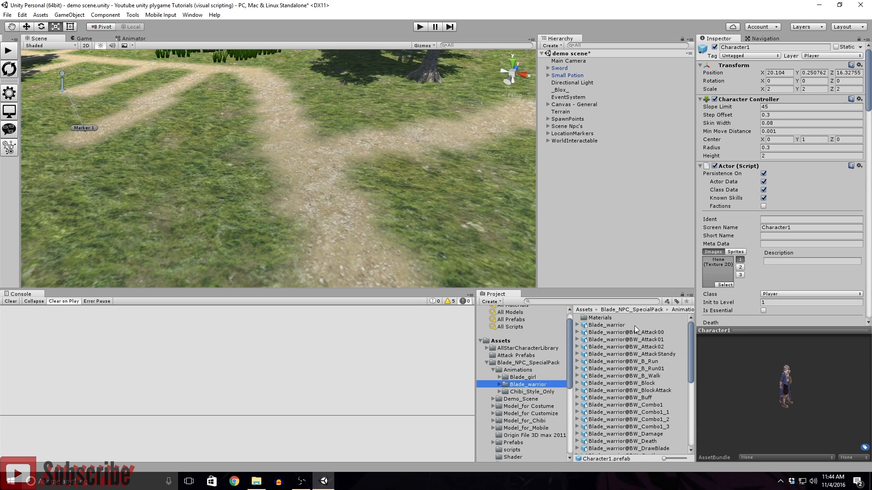
- Look through the Blade_warrior animation files for a clip suited to the Fire ball attack
scroll(646, 368, "down", 2)
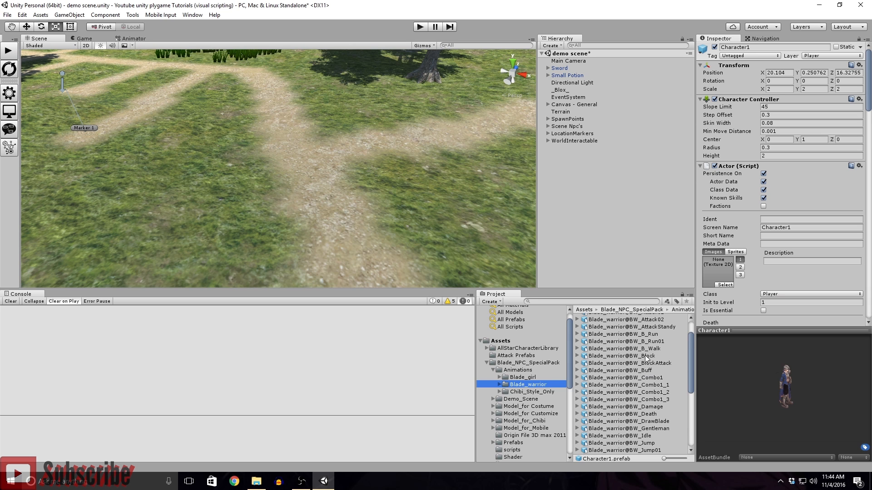
scroll(640, 382, "down", 4)
scroll(639, 383, "down", 6)
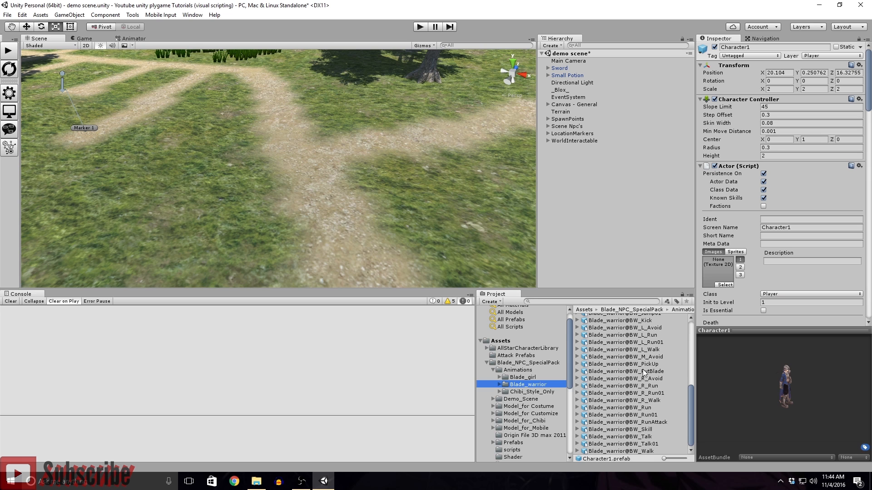
scroll(642, 366, "up", 8)
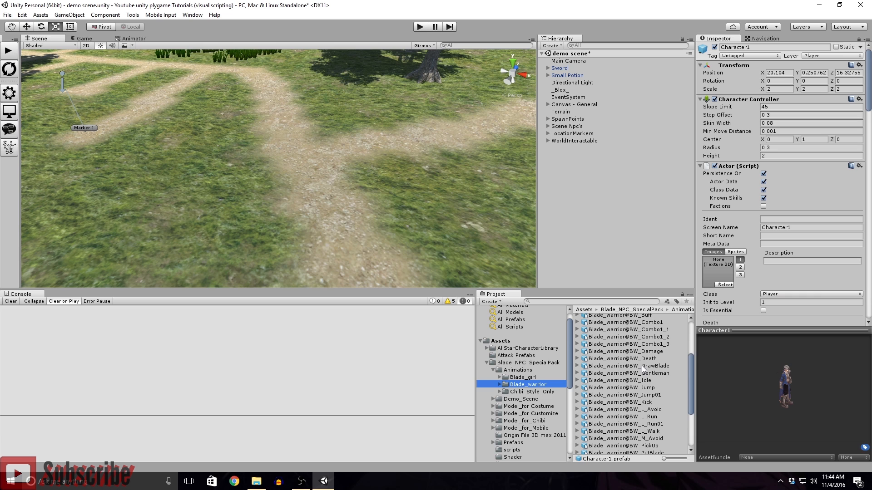
scroll(642, 366, "up", 2)
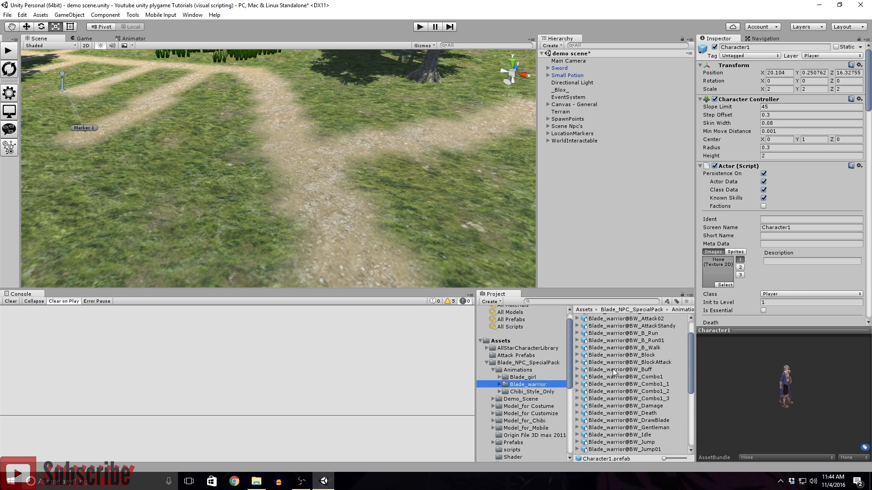
scroll(653, 363, "up", 2)
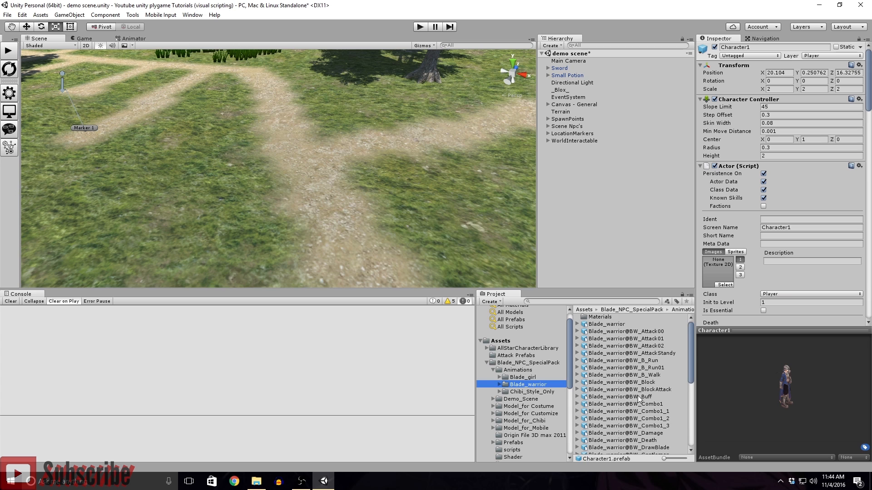
scroll(639, 396, "down", 2)
- Preview the BW_Buff clip inside the Blade_warrior@BW_Buff model, then collapse the model
left_click(638, 369)
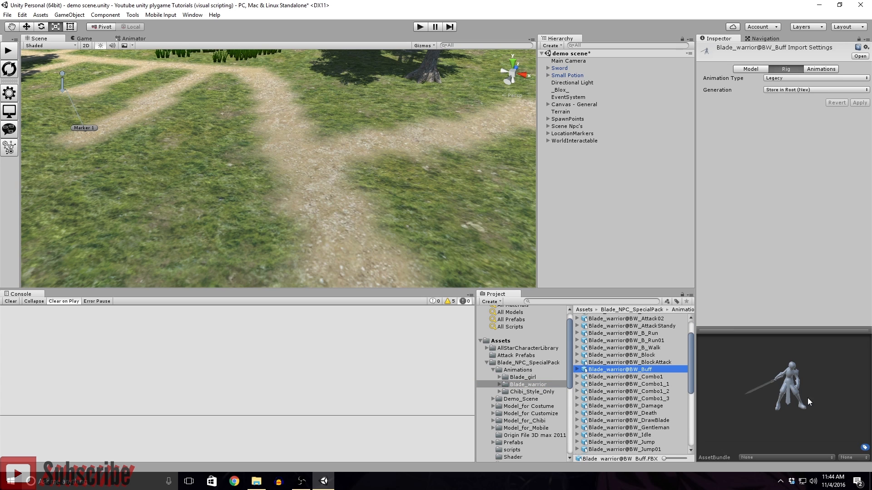
left_click(577, 369)
scroll(613, 404, "down", 4)
scroll(606, 436, "down", 8)
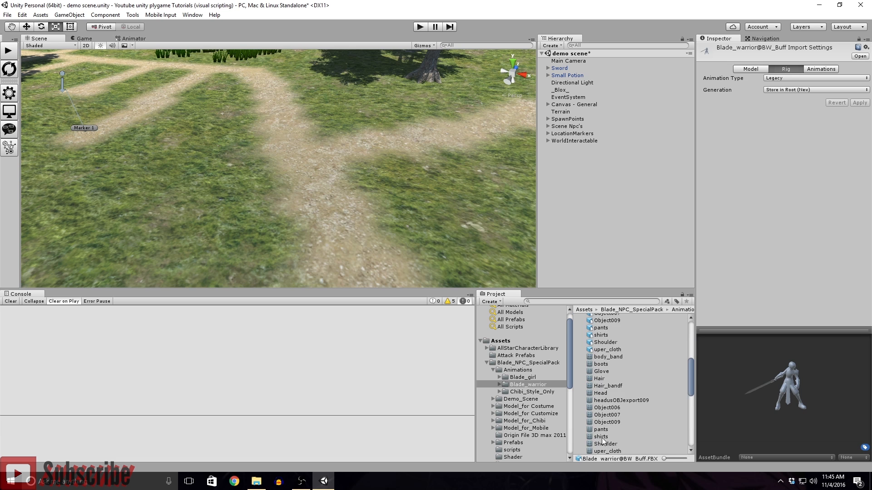
left_click(598, 430)
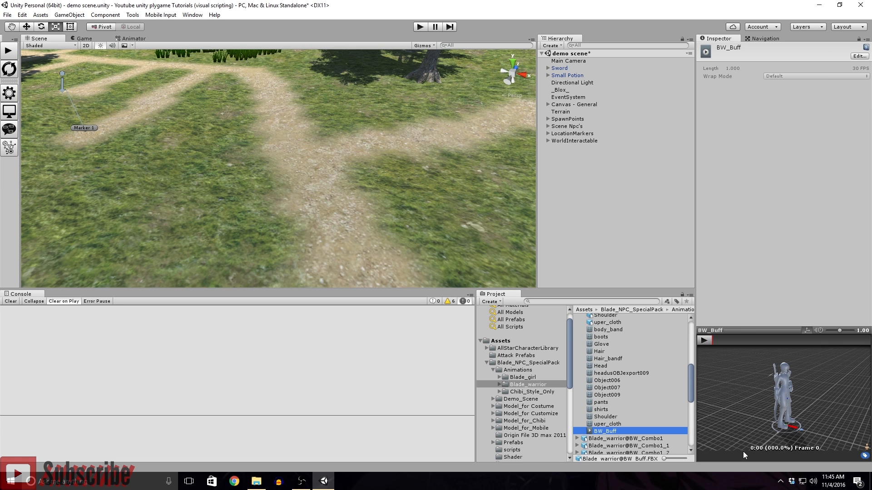
left_click(702, 340)
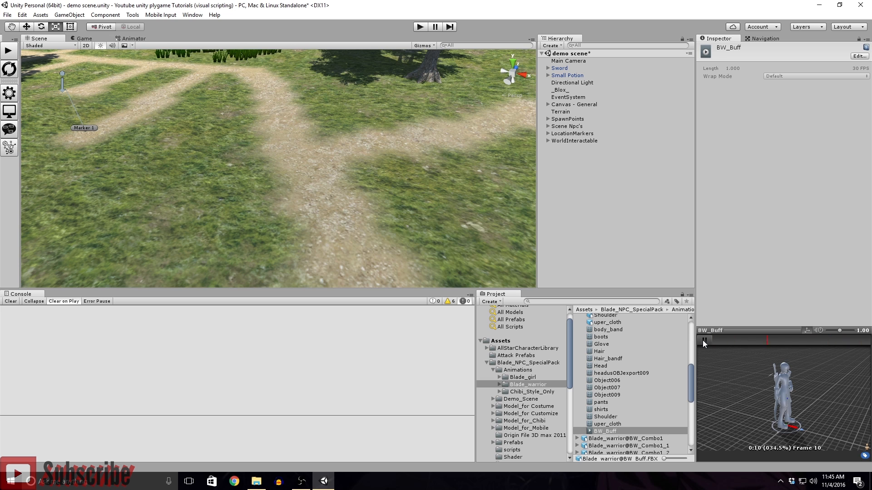
left_click(704, 340)
scroll(617, 346, "up", 4)
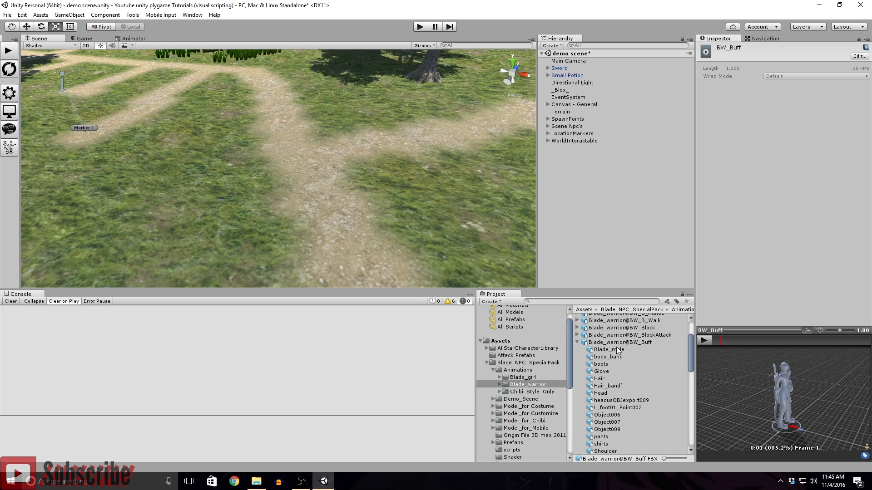
left_click(704, 340)
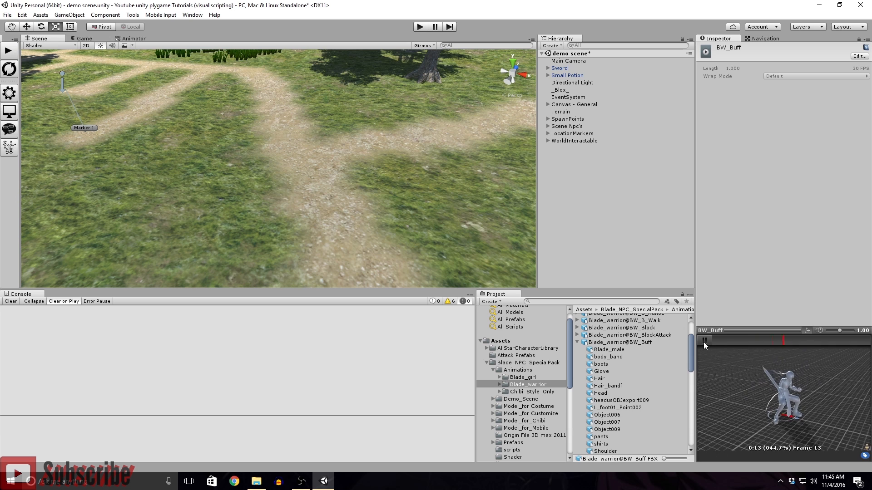
left_click(704, 341)
scroll(644, 361, "up", 3)
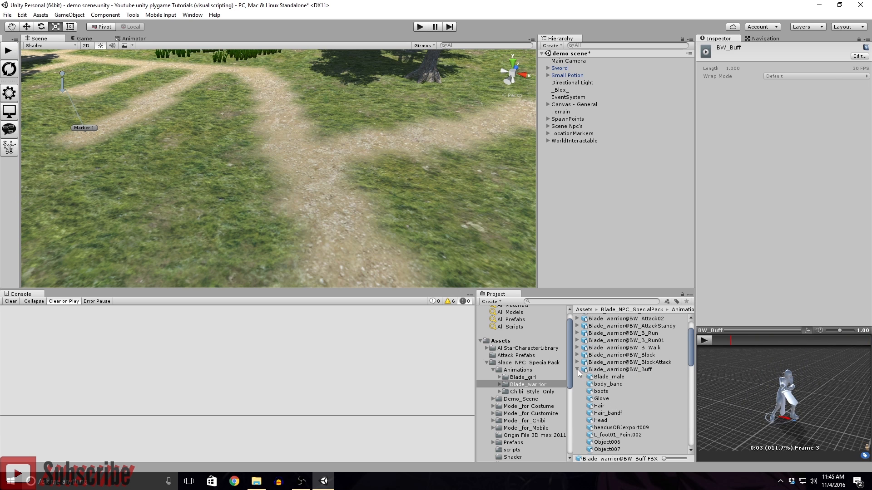
left_click(577, 369)
- Preview the BW_Attack02 clip inside the Blade_warrior@BW_Attack02 model
scroll(588, 377, "up", 3)
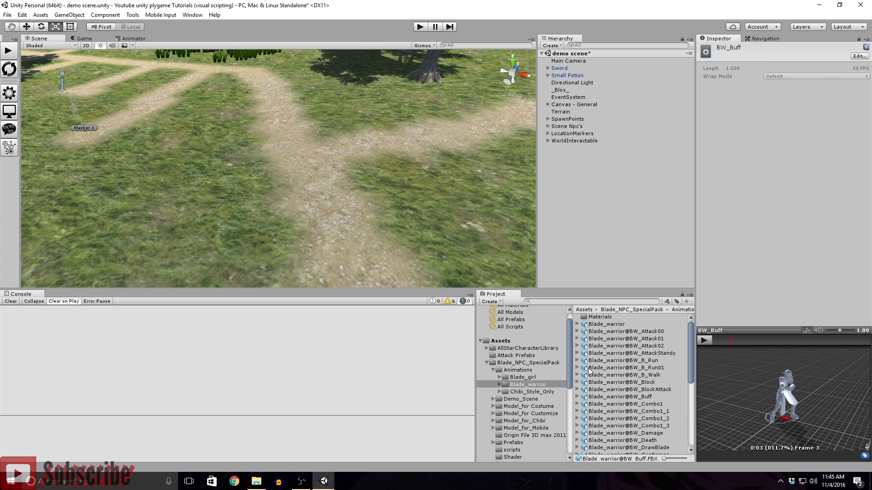
left_click(577, 346)
scroll(606, 368, "down", 5)
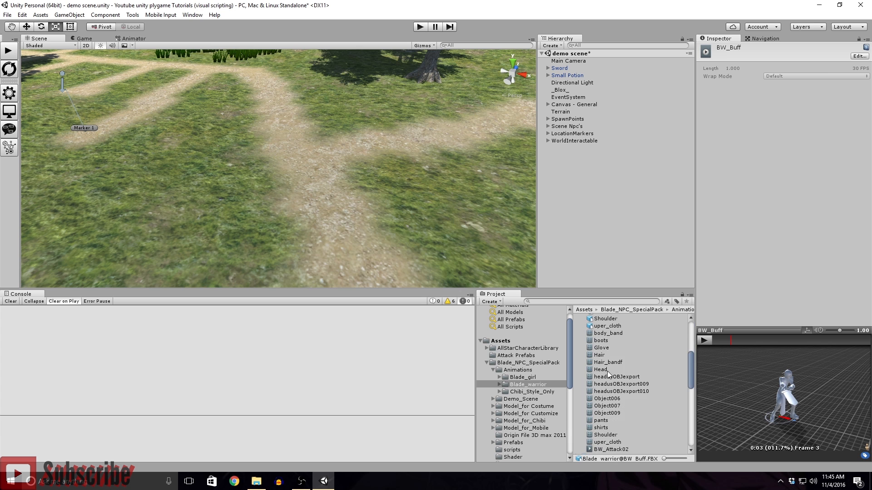
left_click(601, 451)
left_click(704, 341)
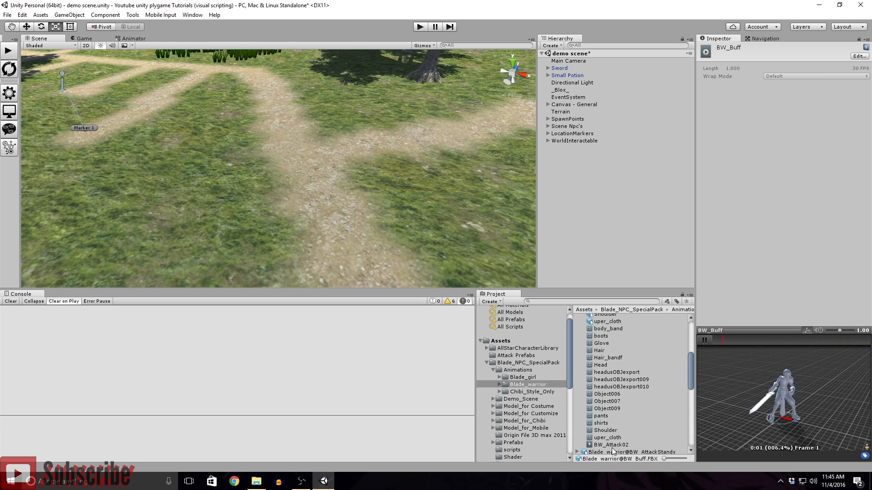
left_click(610, 444)
left_click(704, 340)
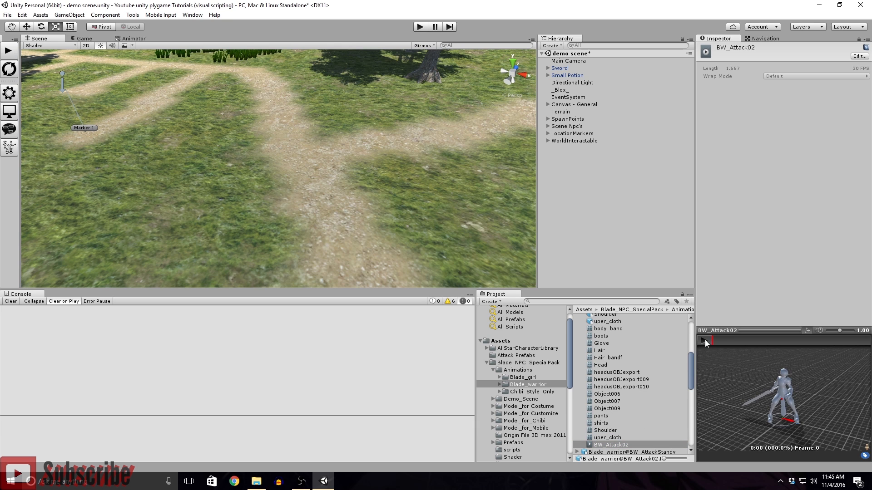
left_click(705, 341)
- Preview the BW_Skill clip inside the Blade_warrior@BW_Skill model, then collapse the model
scroll(617, 372, "down", 10)
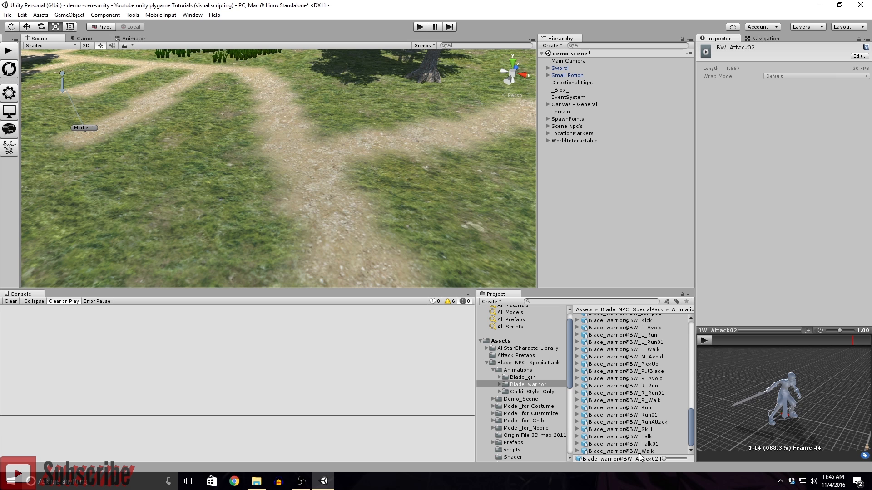
left_click(620, 429)
left_click(578, 430)
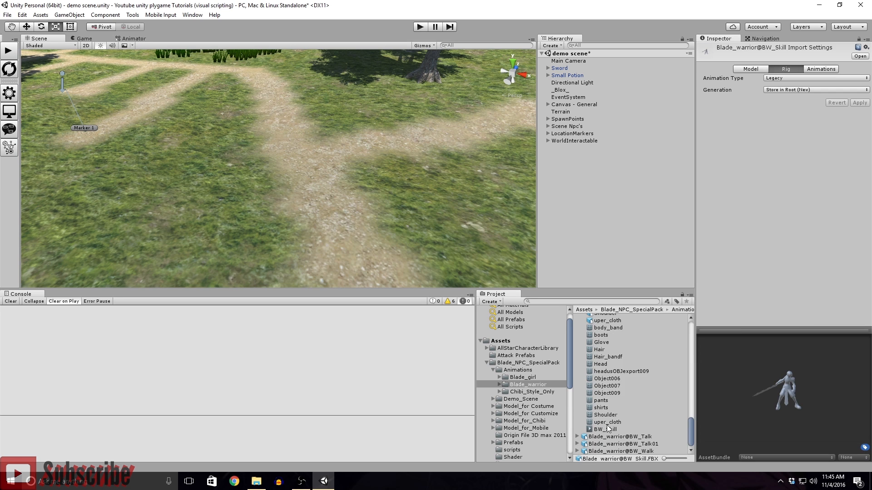
left_click(606, 429)
left_click(703, 341)
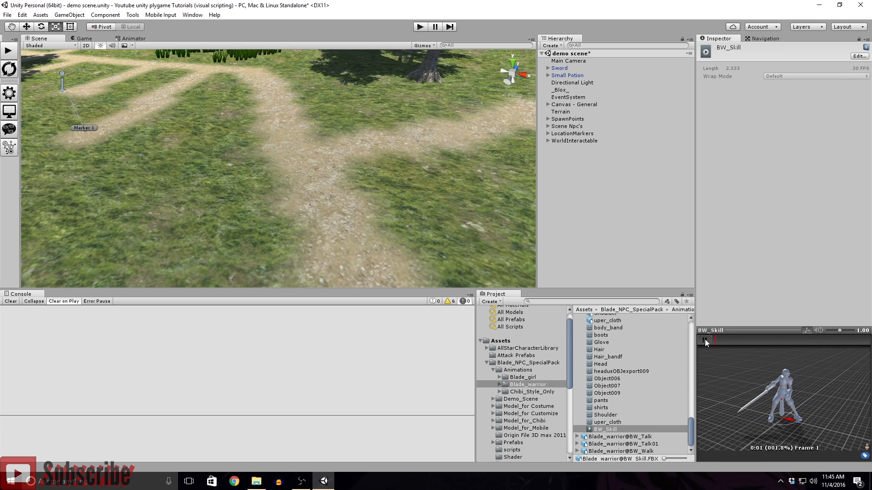
left_click(705, 339)
scroll(598, 358, "up", 3)
left_click(577, 368)
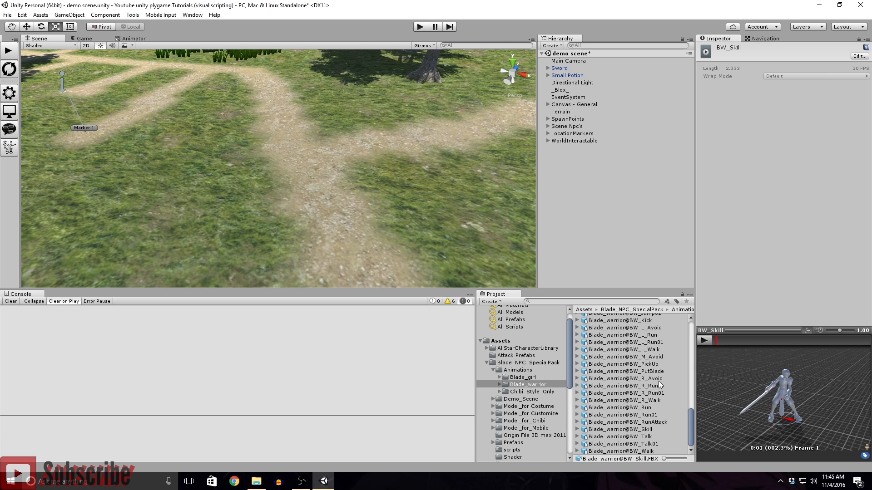
- Review the remaining Blade_warrior animations once more and select the BW_Skill clip for the attack
scroll(658, 381, "up", 2)
scroll(660, 384, "up", 4)
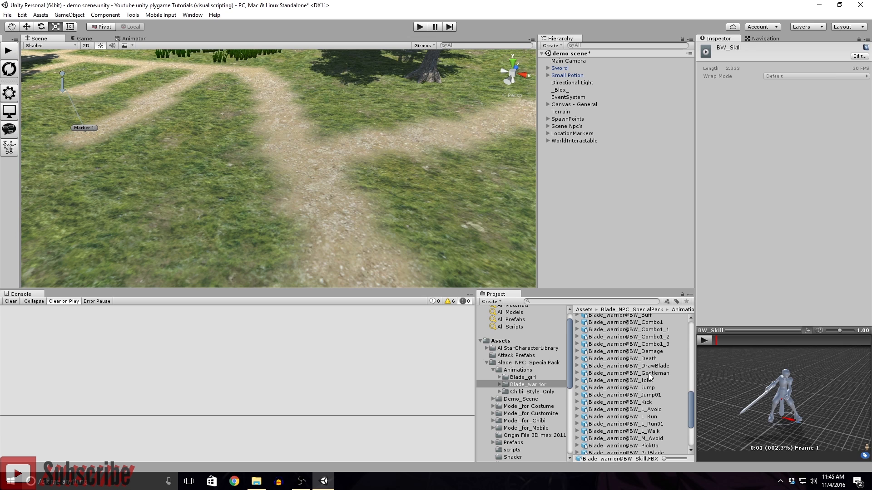
scroll(648, 365, "up", 2)
scroll(647, 366, "up", 2)
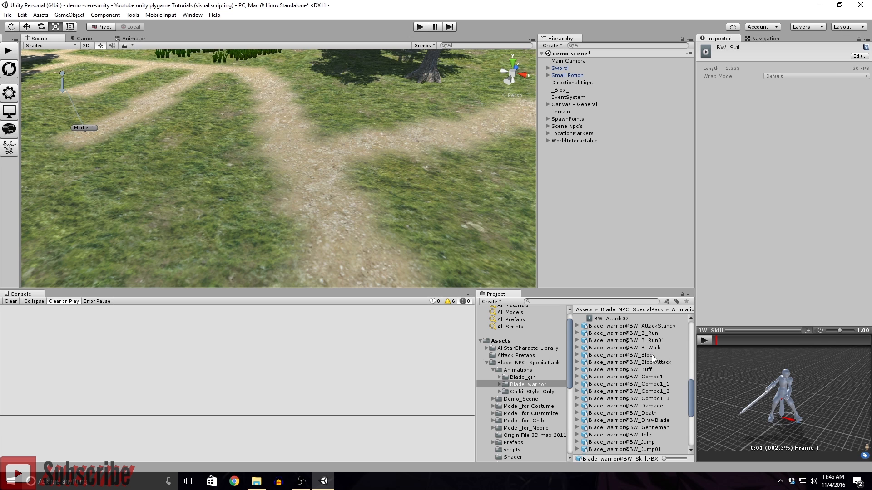
scroll(664, 377, "down", 10)
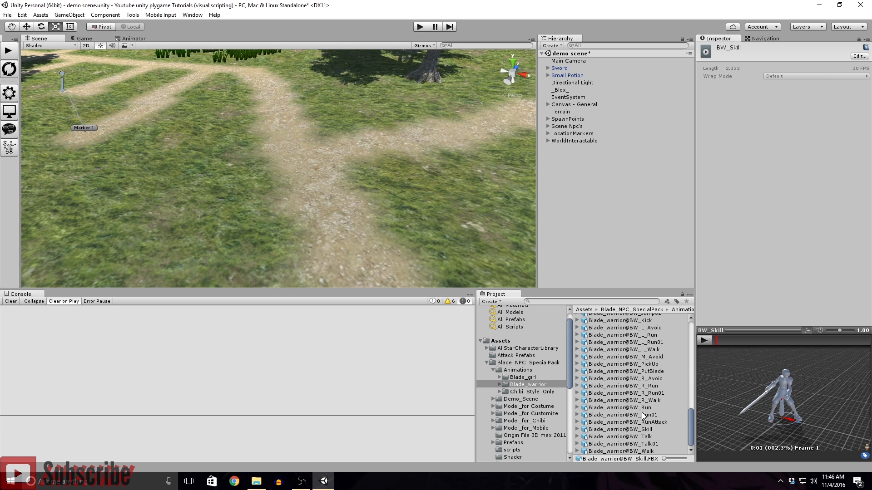
scroll(643, 415, "up", 3)
scroll(643, 415, "down", 3)
left_click(579, 430)
scroll(600, 439, "down", 8)
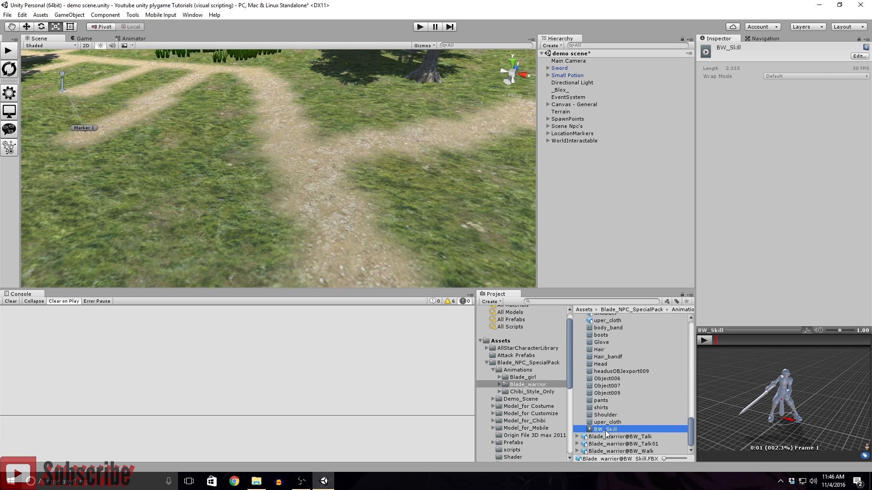
- Show the Base Layer of the Character1 animator controller and inspect the BW_Attack00 state's settings
left_click(131, 38)
right_click(310, 189)
left_click(258, 141)
left_click_drag(258, 140, 247, 214, "alt")
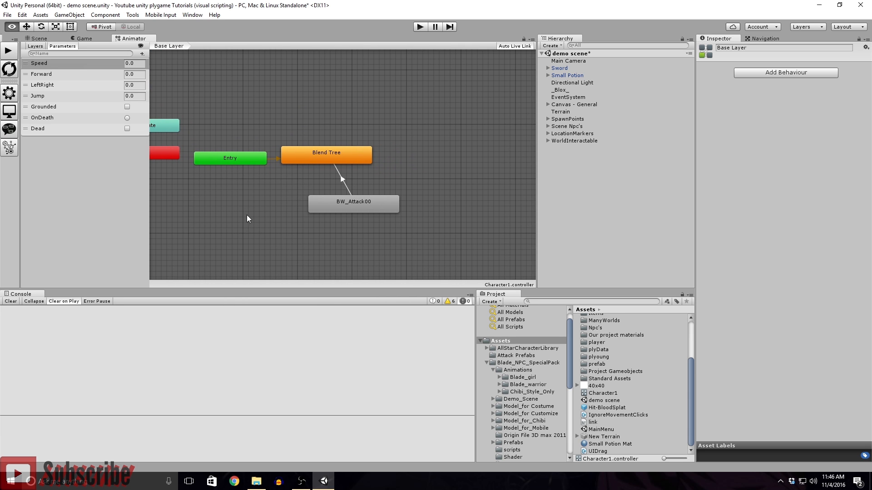
left_click(325, 205)
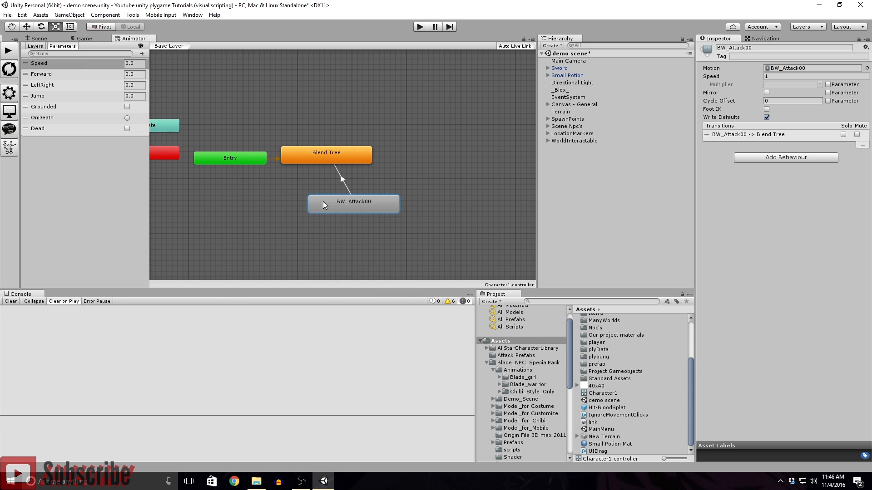
- Create an empty state in the Base Layer, place it beside BW_Attack00 and select it
right_click(431, 209)
mouse_move(450, 214)
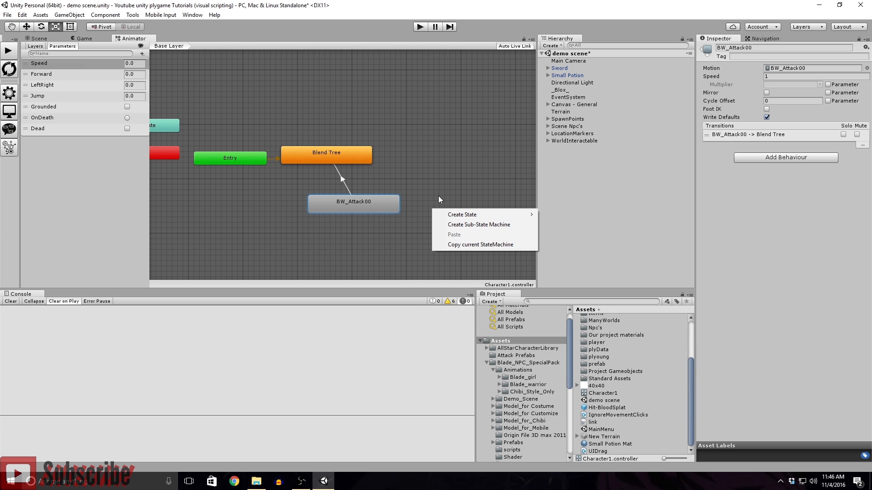
left_click(553, 215)
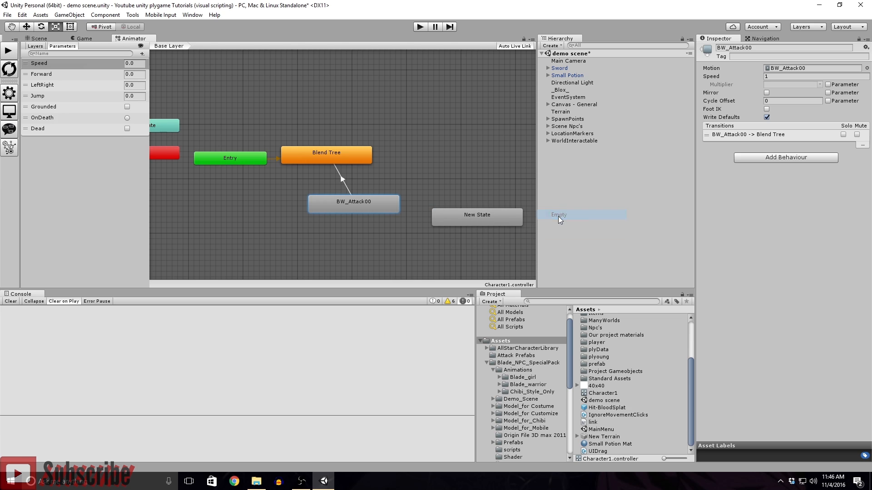
left_click_drag(489, 220, 464, 209)
left_click(365, 203)
left_click(457, 205)
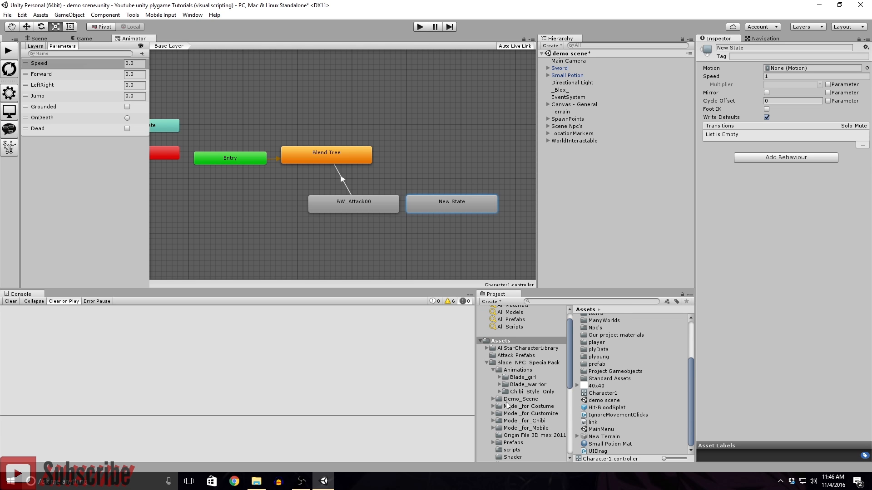
- Set the rig animation type of the Blade_warrior@BW_Skill model to Generic and apply the import change
left_click(514, 371)
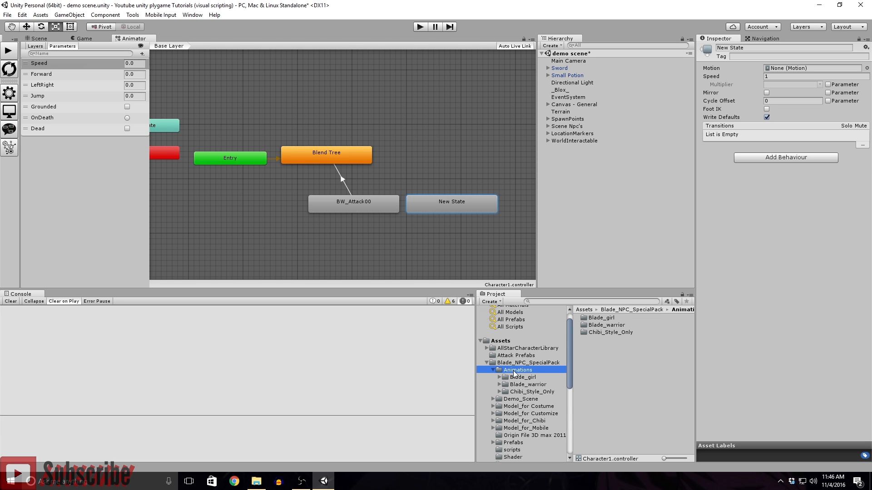
double_click(594, 326)
scroll(627, 364, "down", 3)
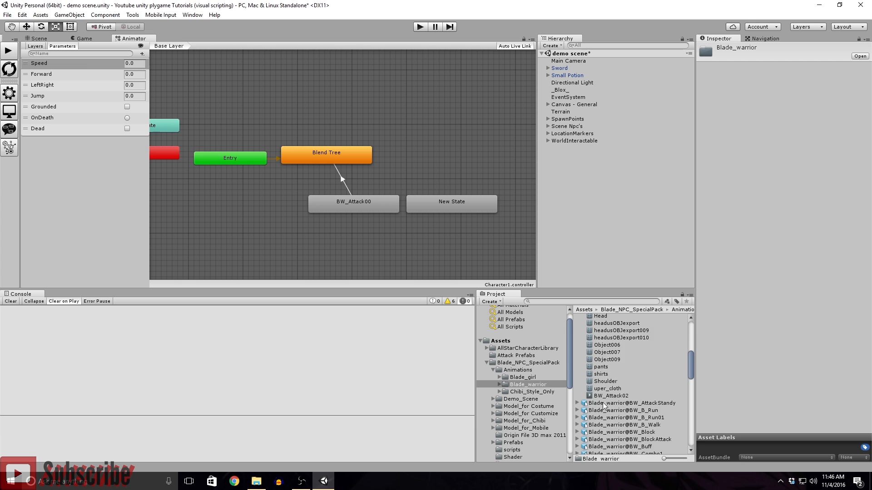
left_click(603, 320)
scroll(627, 339, "down", 5)
scroll(626, 348, "down", 6)
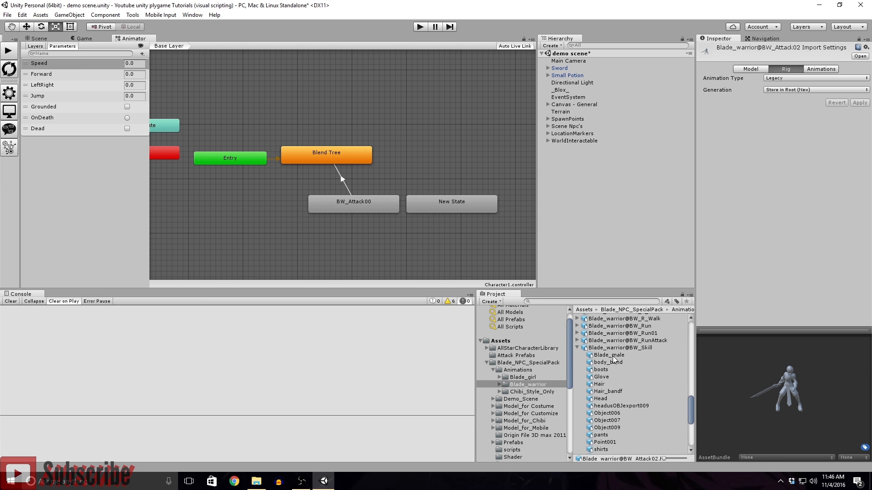
left_click(613, 347)
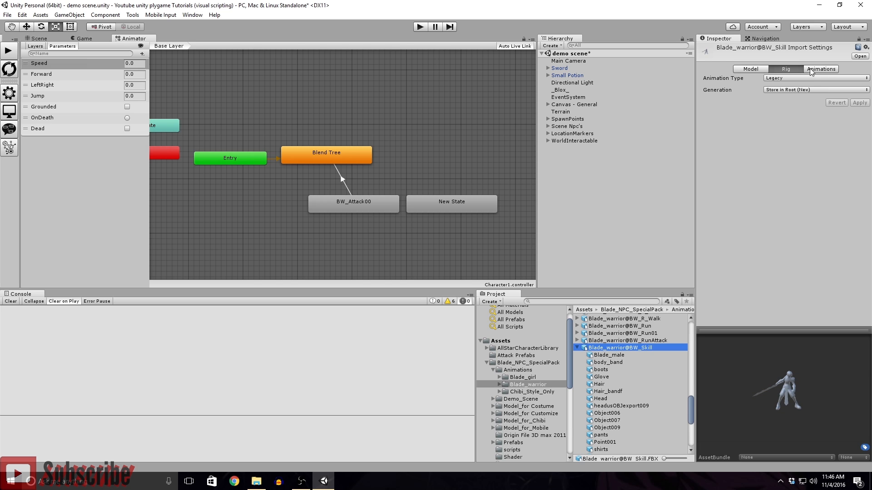
left_click(786, 78)
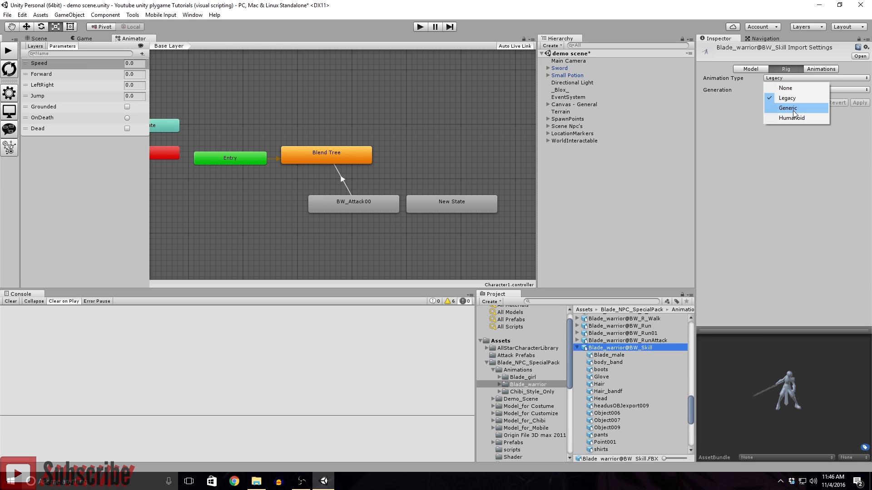
left_click(793, 117)
left_click(792, 79)
left_click(792, 109)
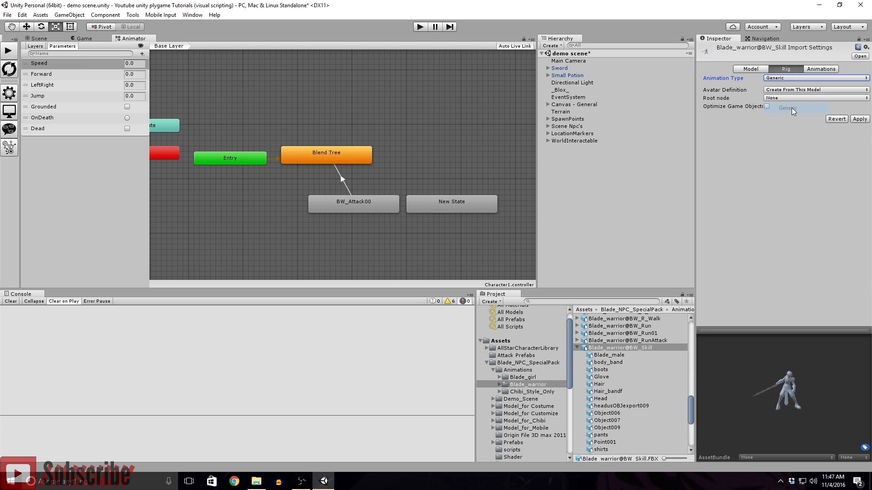
left_click(859, 119)
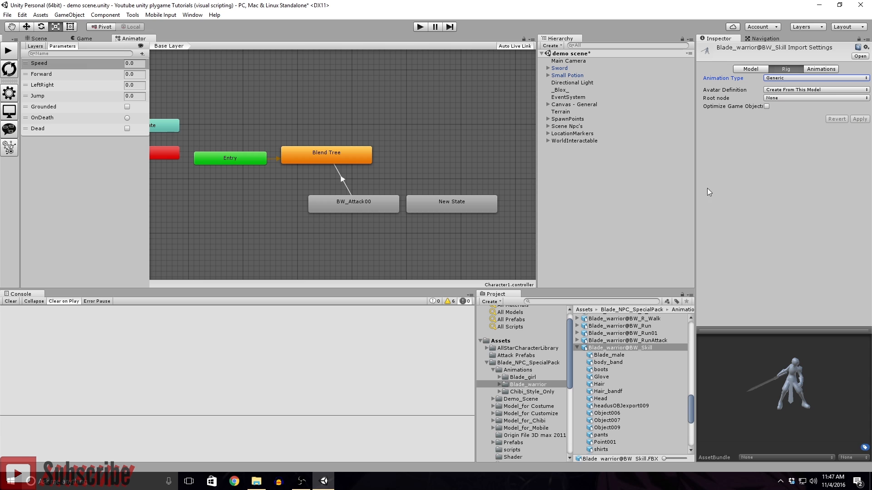
- Assign the BW_Skill clip from the Blade_warrior animations as the motion of New State
left_click(454, 204)
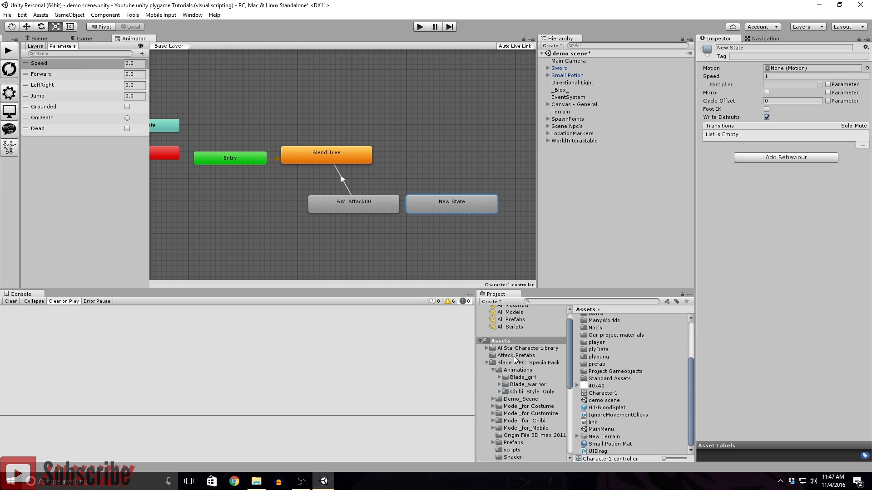
left_click(527, 384)
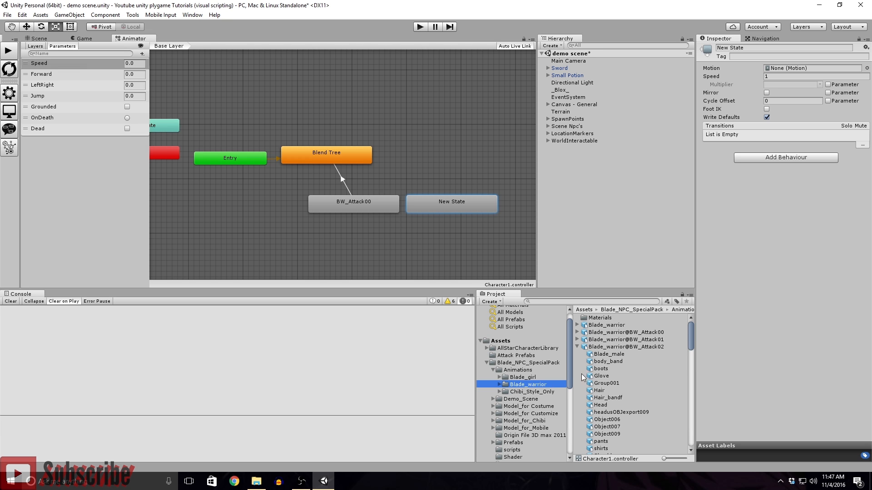
scroll(622, 376, "down", 10)
scroll(600, 439, "down", 5)
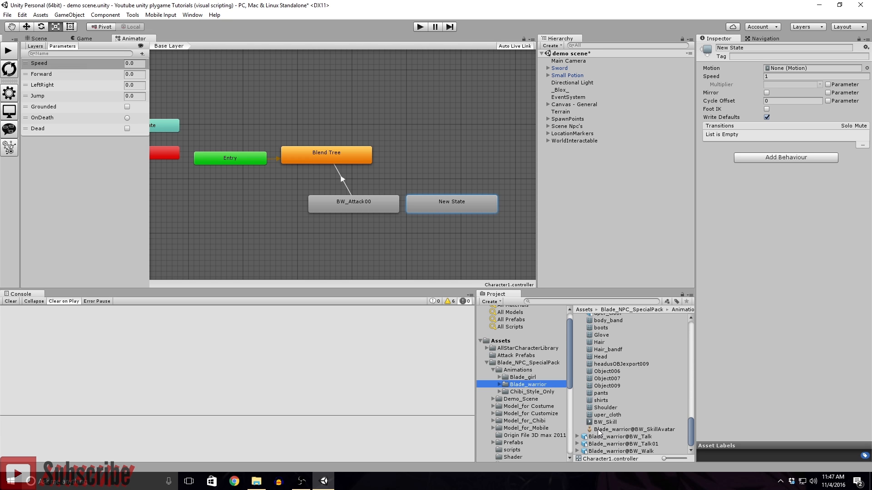
left_click_drag(599, 423, 790, 70)
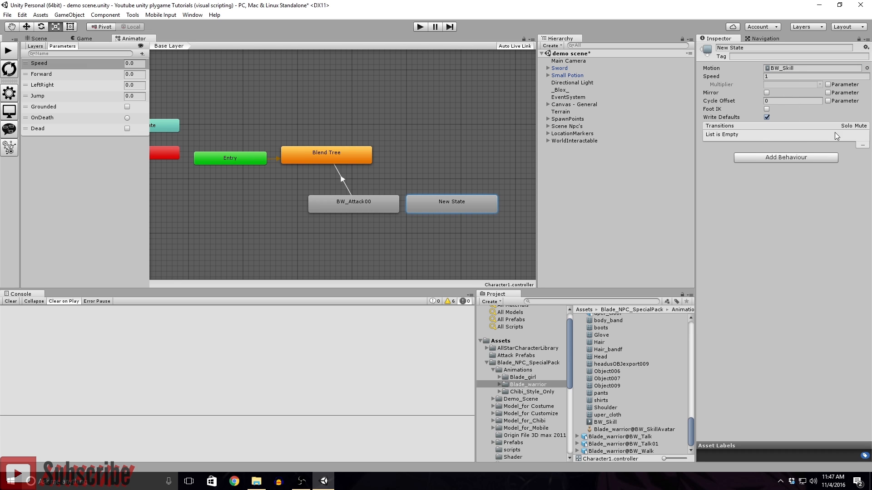
- Make a transition from New State to the Blend Tree and compare its settings with the BW_Attack00 transition
left_click(374, 207)
right_click(442, 200)
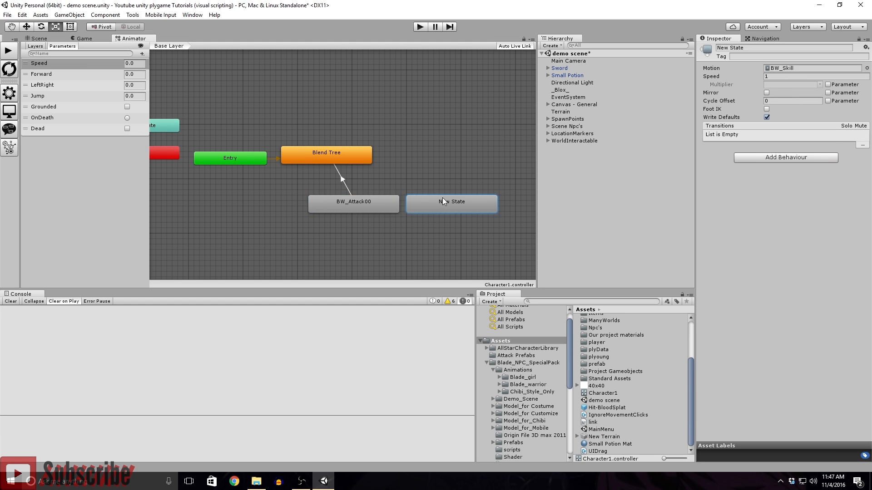
left_click(456, 215)
left_click(347, 152)
left_click(387, 175)
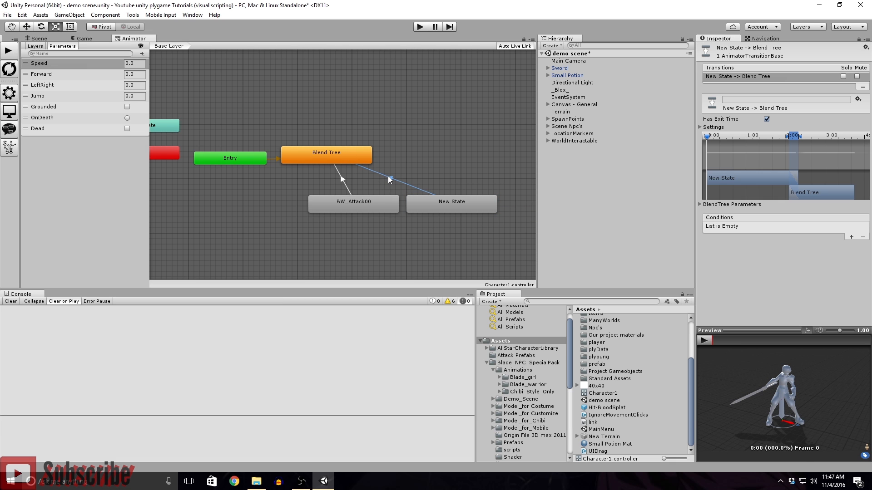
left_click(343, 180)
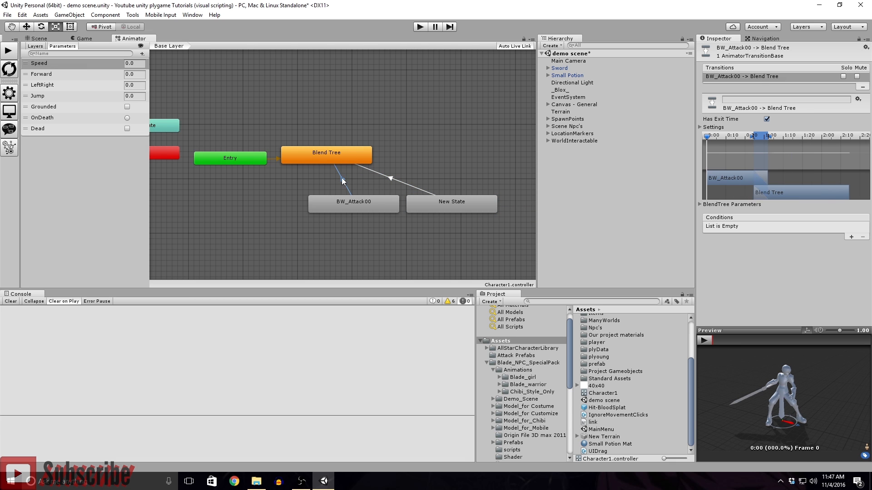
left_click(391, 178)
- Rename New State in the Base Layer as BW_Skill
left_click(431, 206)
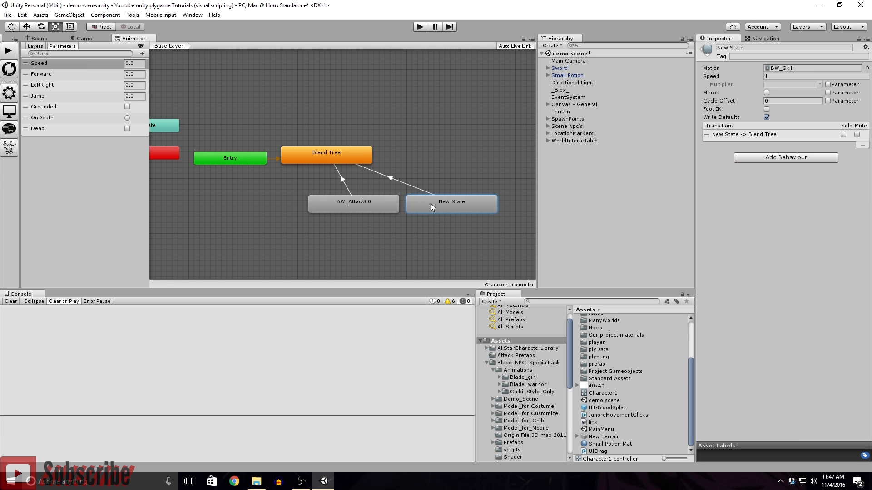
left_click(757, 49)
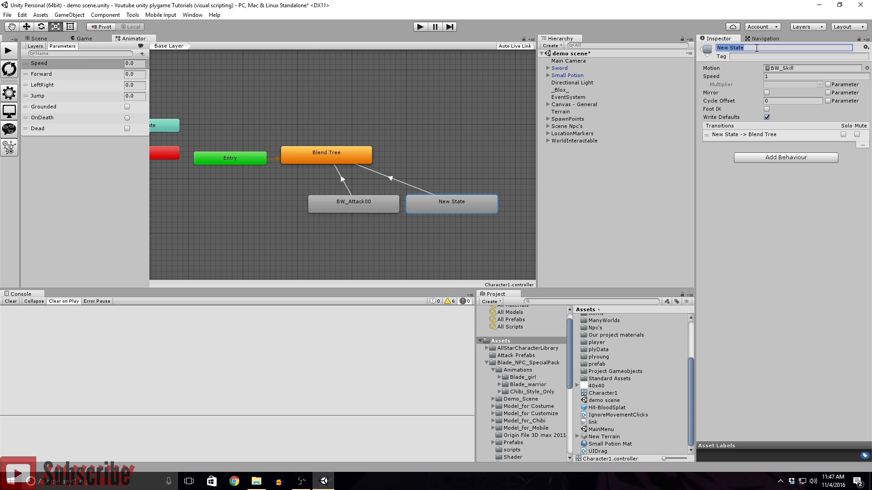
type("BW_Skill")
key("Return")
- Compare the BW_Attack00 and BW_Skill states and their transitions to the Blend Tree, leaving no state selected
left_click(361, 204)
left_click(341, 179)
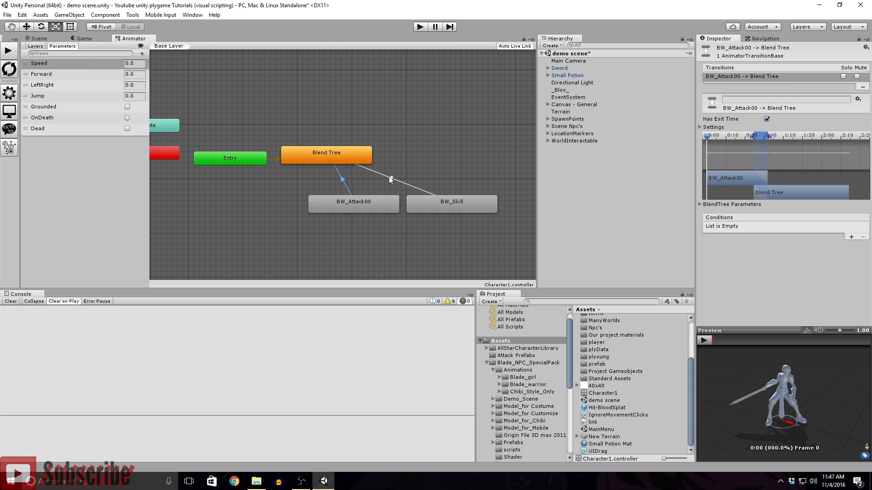
left_click(440, 204)
left_click(358, 203)
left_click(389, 178)
left_click(420, 196)
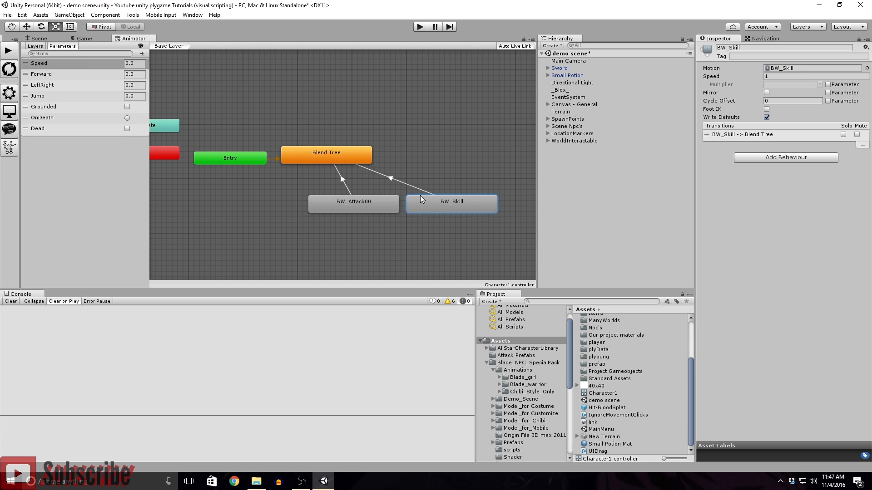
left_click(206, 151)
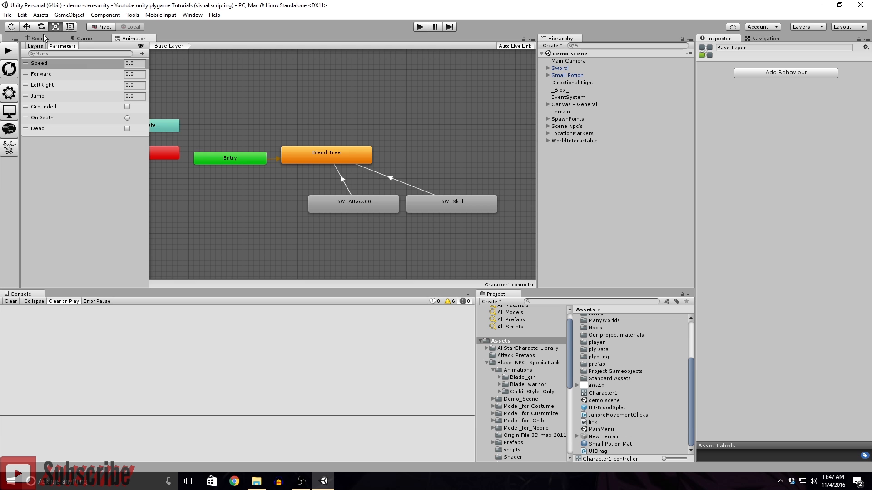
left_click(85, 39)
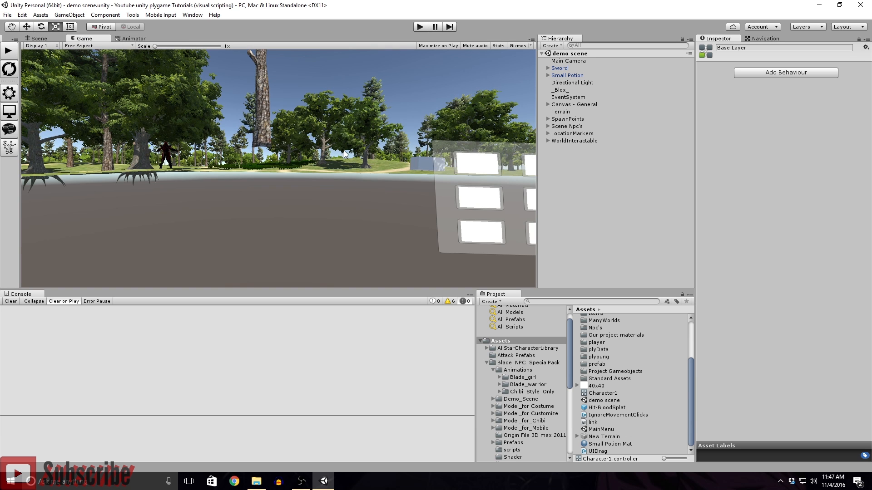
left_click(39, 39)
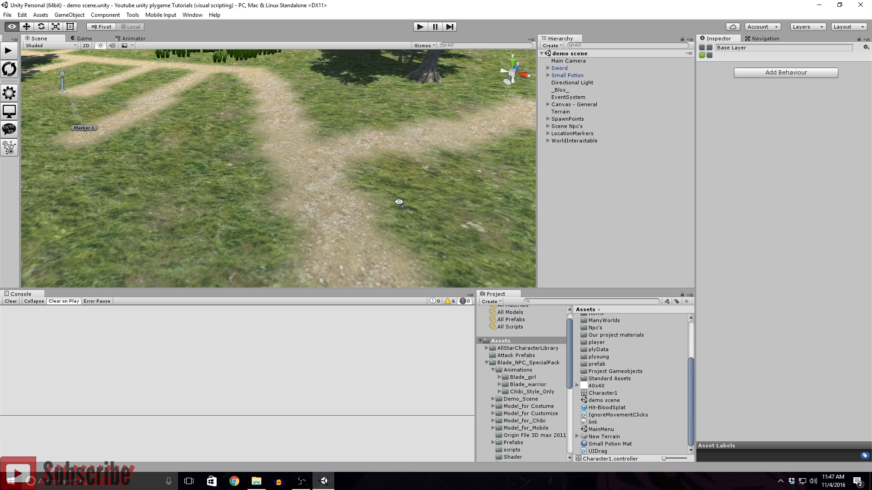
right_click_drag(398, 203, 273, 194)
scroll(280, 200, "down", 6)
mouse_move(334, 193)
right_mouse_down()
mouse_move(362, 199)
mouse_move(349, 198)
mouse_move(343, 183)
mouse_move(282, 179)
right_mouse_up()
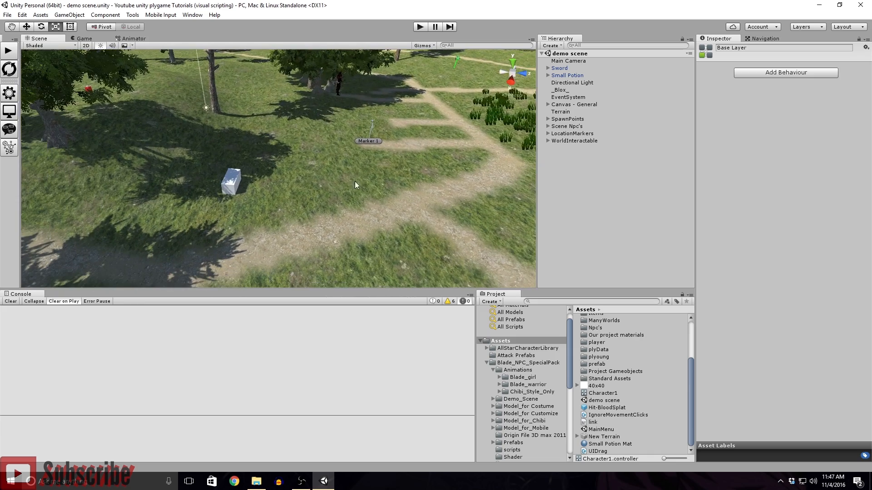
- Open the Fire ball skill's events in plyGame and set the On Skill Activate crossfade animation to BW_Skill
left_click(9, 93)
left_click(236, 68)
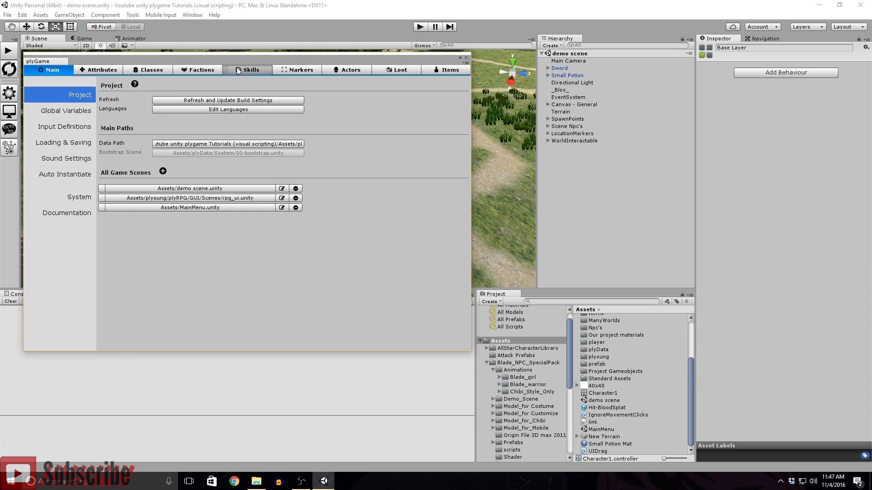
left_click(164, 182)
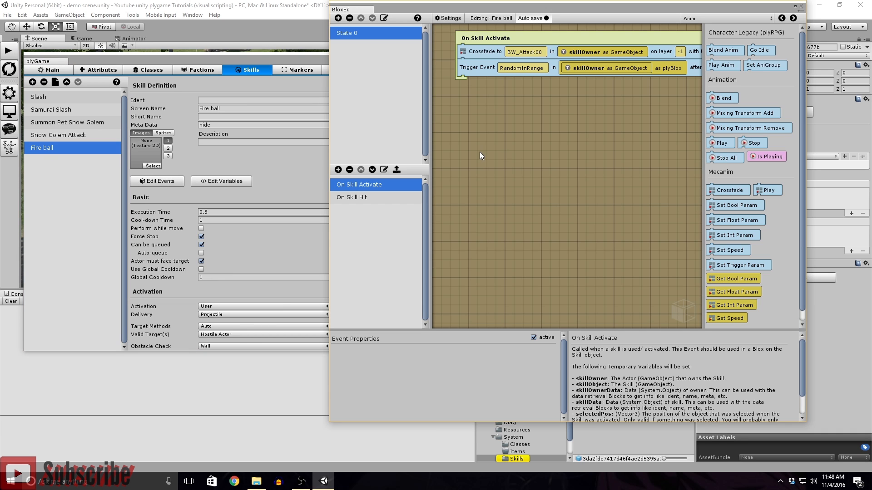
left_click_drag(573, 11, 323, 35)
left_click(273, 78)
left_click(232, 372)
type("Skill")
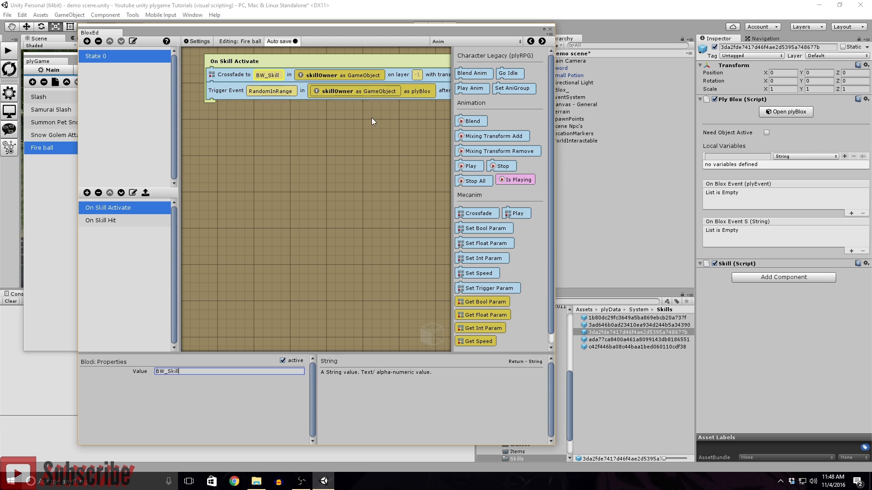
- Widen the event editor and examine the On Skill Hit event's critical and normal damage blocks and the splat instance
middle_click_drag(383, 132, 311, 149)
middle_click_drag(402, 154, 312, 162)
left_click(129, 221)
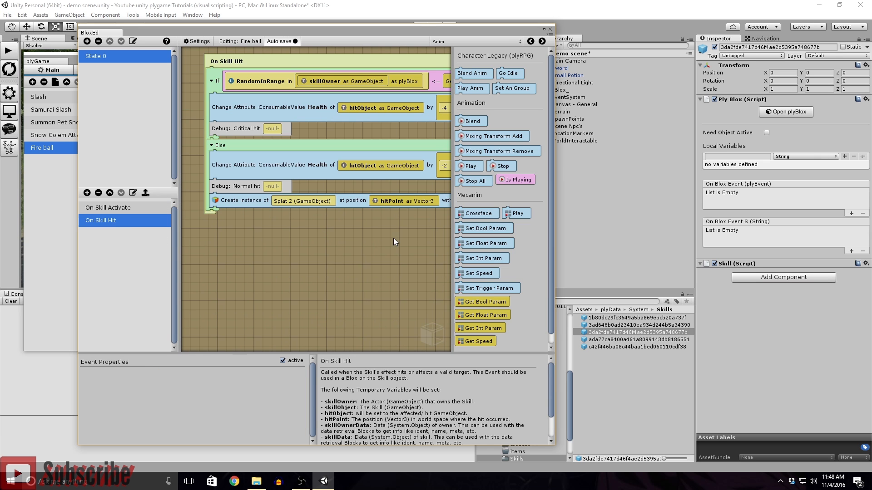
middle_click_drag(394, 238, 303, 249)
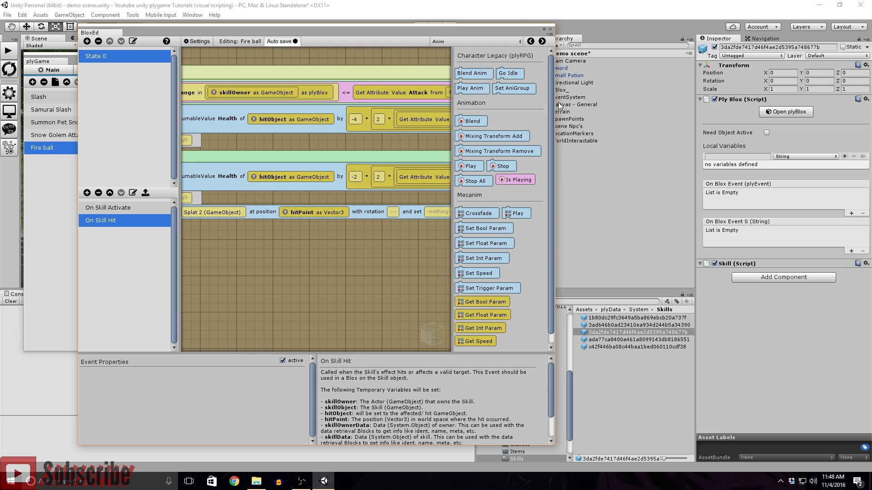
left_click_drag(554, 109, 828, 109)
middle_click_drag(463, 220, 545, 244)
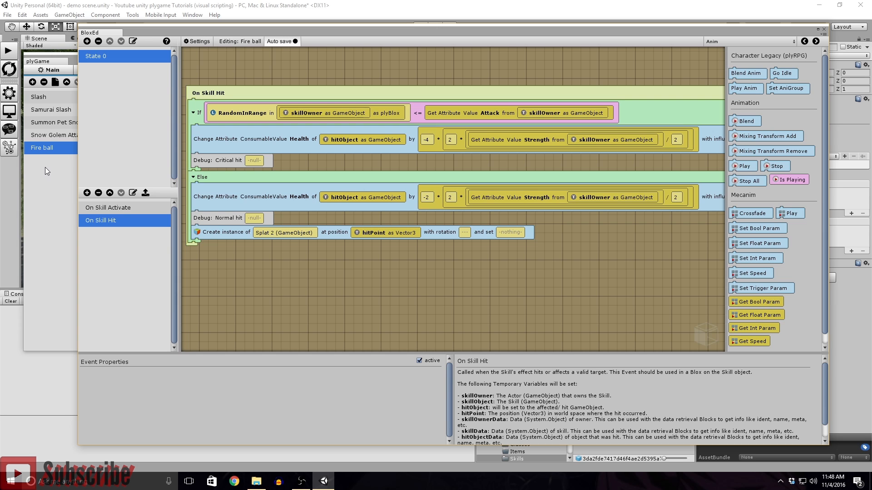
right_click(609, 271)
mouse_move(565, 278)
middle_mouse_down()
mouse_move(553, 280)
mouse_move(564, 282)
middle_mouse_up()
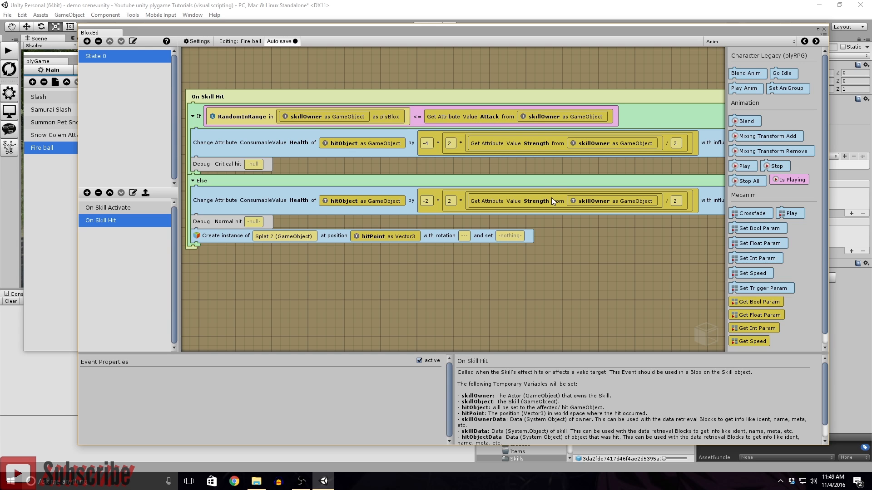
right_click(399, 290)
left_click(378, 270)
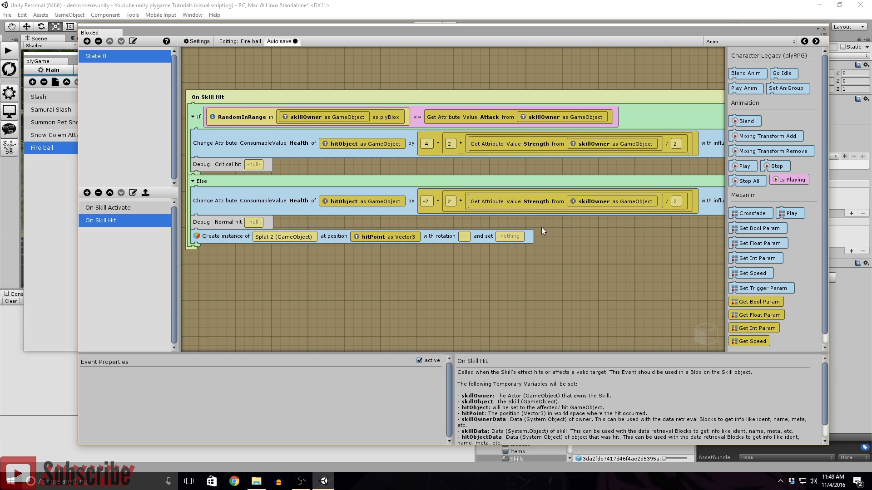
- Return to the On Skill Activate event, reposition the event editor and review its crossfade and trigger blocks
left_click(114, 209)
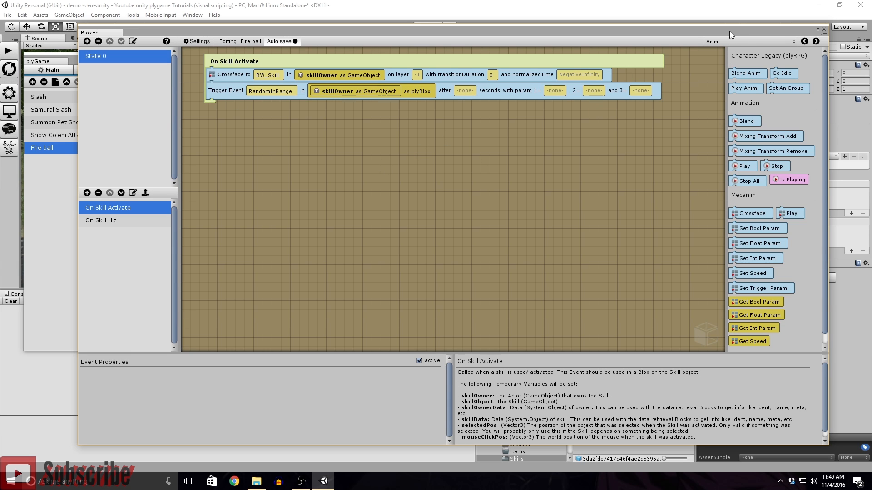
left_click_drag(639, 29, 564, 15)
left_click(41, 200)
left_click(43, 194)
left_click(47, 206)
left_click(53, 190)
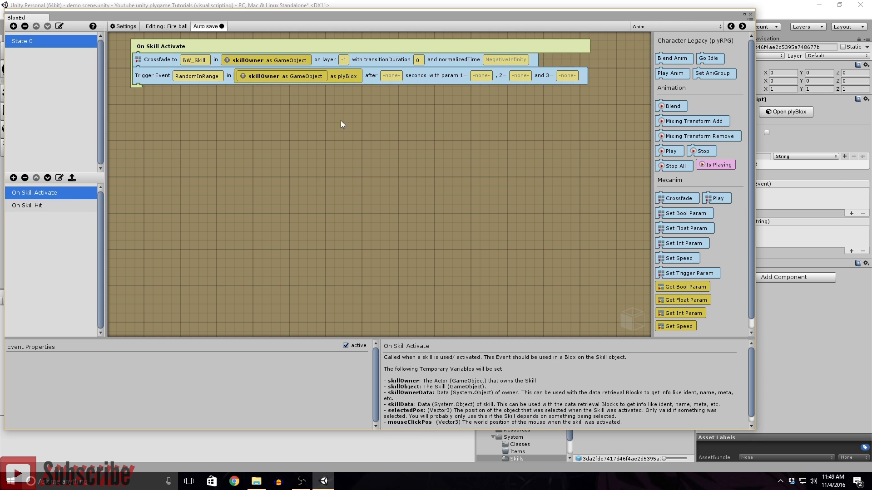
- Close the event editor and review the Fire ball skill's activation and projectile delivery settings
left_click(752, 16)
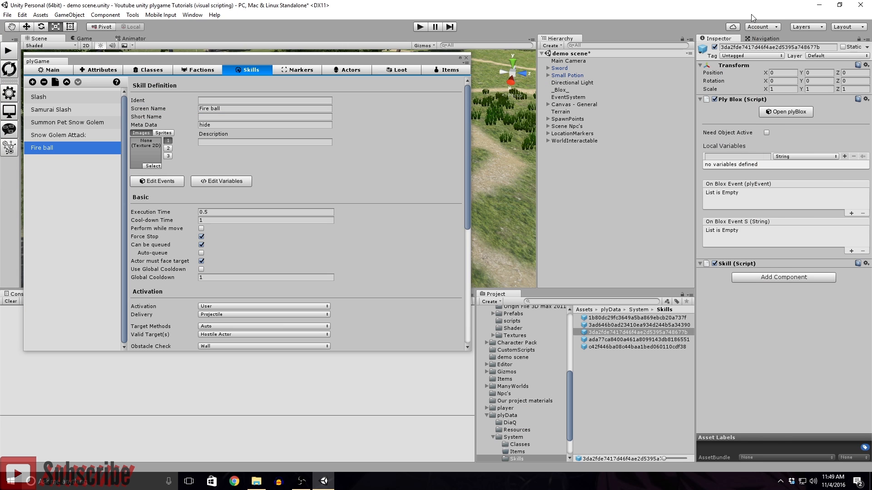
scroll(235, 247, "down", 6)
scroll(268, 248, "down", 2)
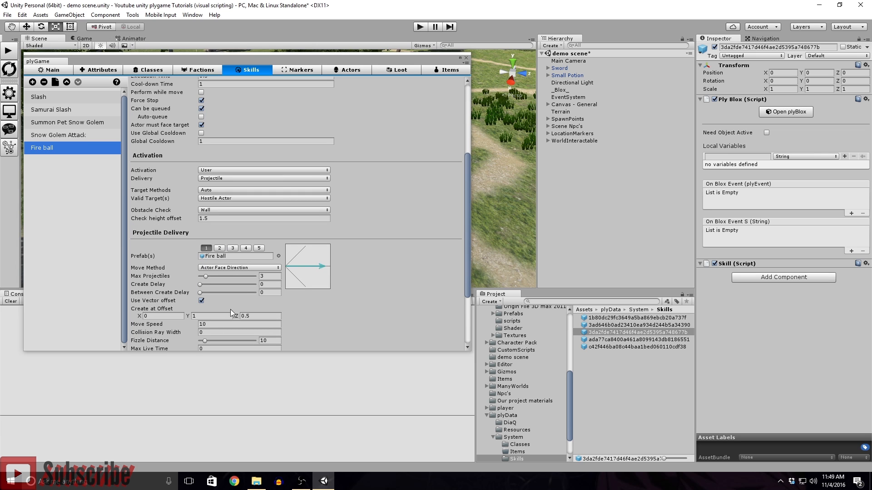
scroll(433, 277, "down", 3)
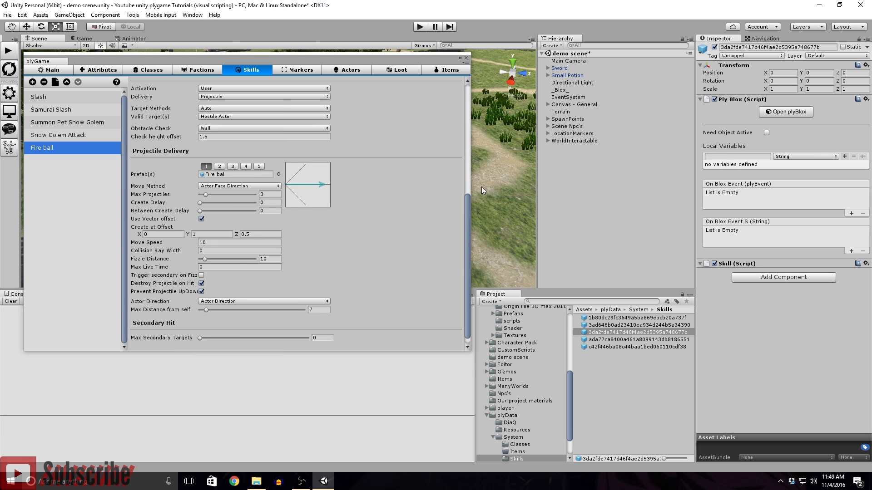
- Review the Fire ball skill's basic and activation settings, including its Valid Target(s) options, and close the plyGame window
left_click(467, 58)
left_click(576, 214)
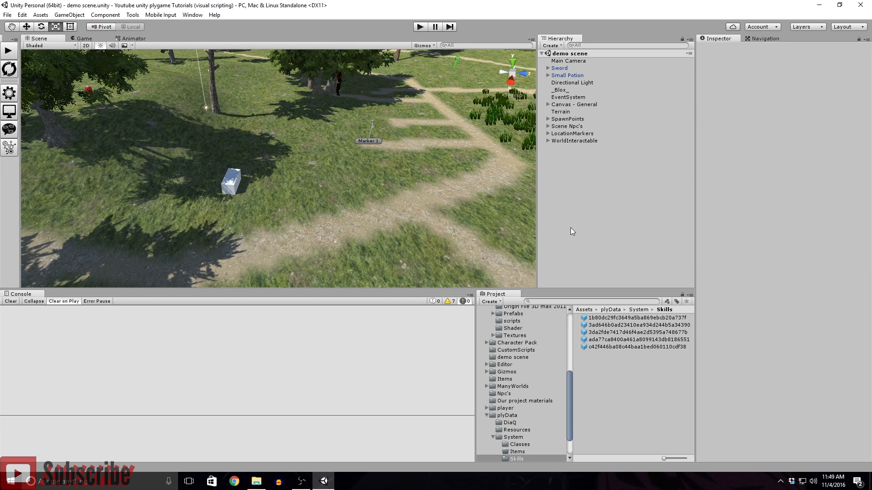
left_click(9, 94)
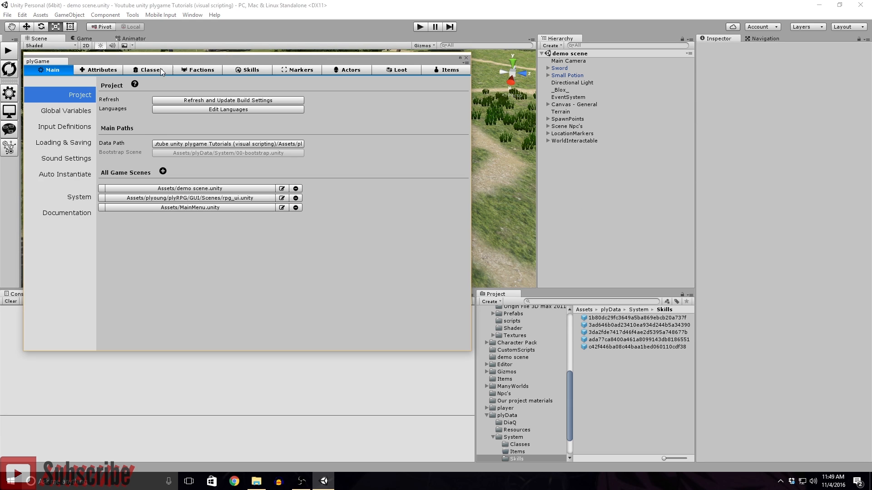
left_click(245, 70)
scroll(309, 187, "up", 7)
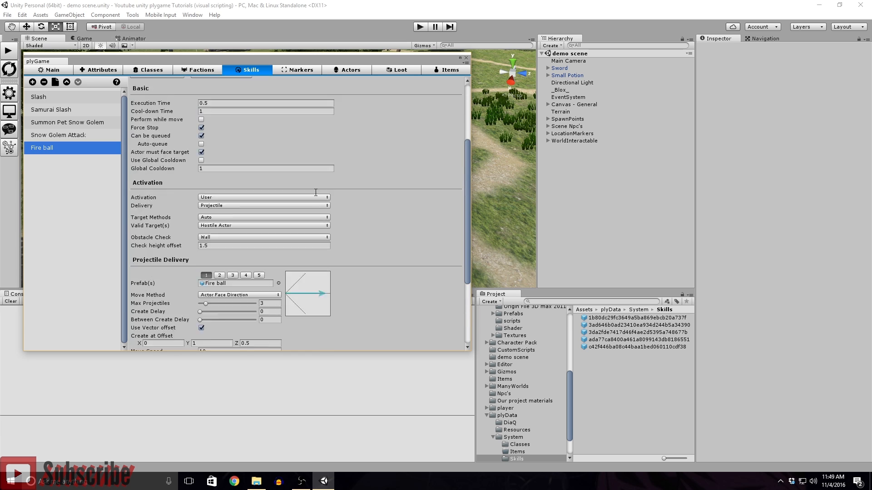
scroll(319, 193, "down", 2)
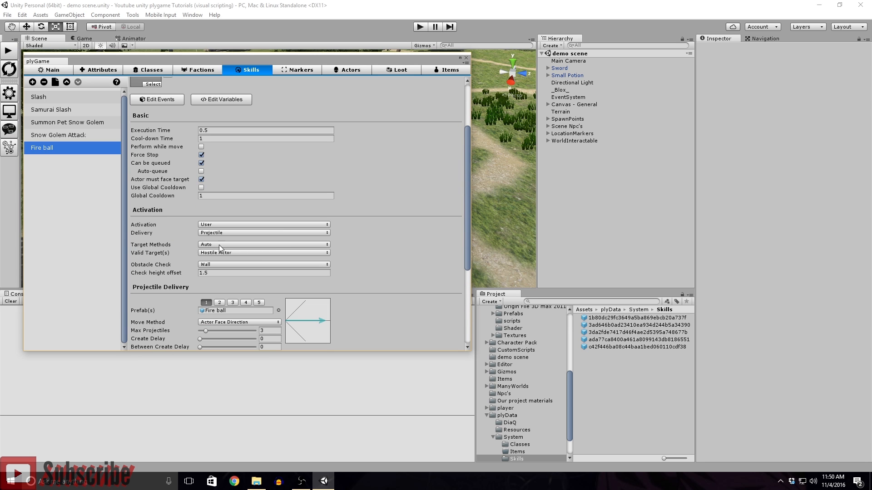
left_click(234, 252)
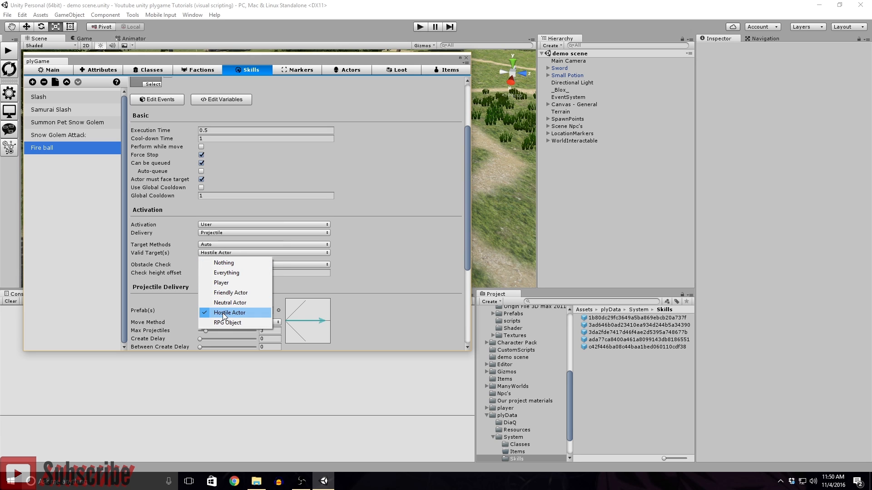
left_click(454, 256)
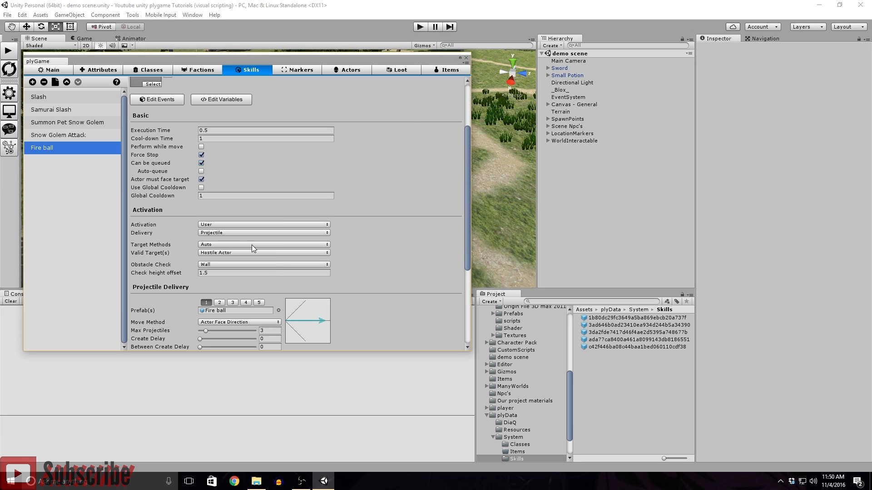
left_click(466, 57)
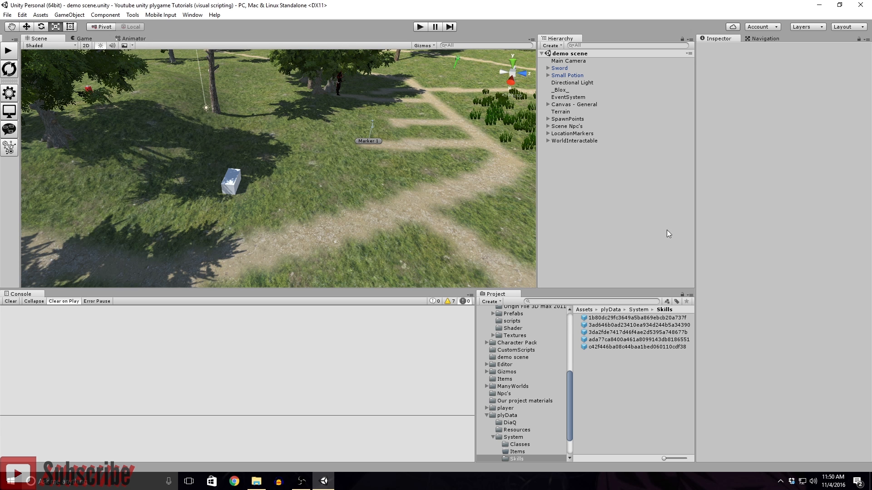
- Add the Fire ball skill to the Start Skills of the Character1 prefab in the Npc's folder
left_click(504, 393)
left_click(598, 318)
scroll(779, 256, "down", 10)
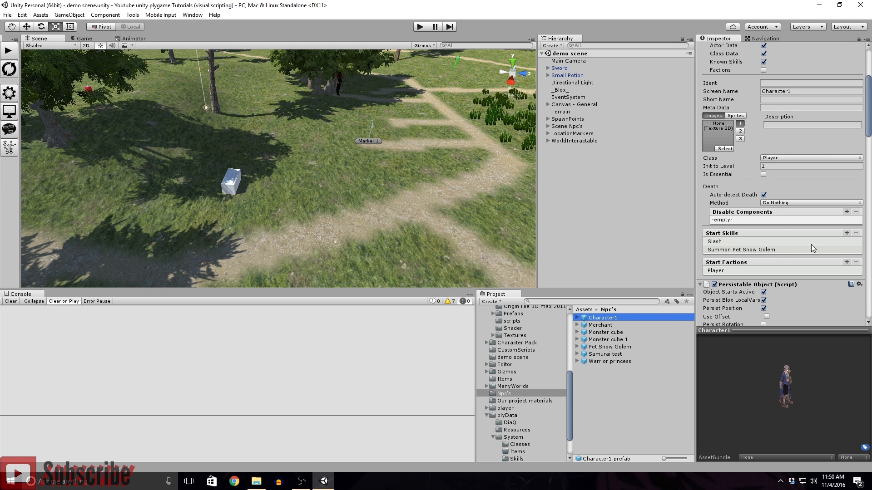
left_click(847, 233)
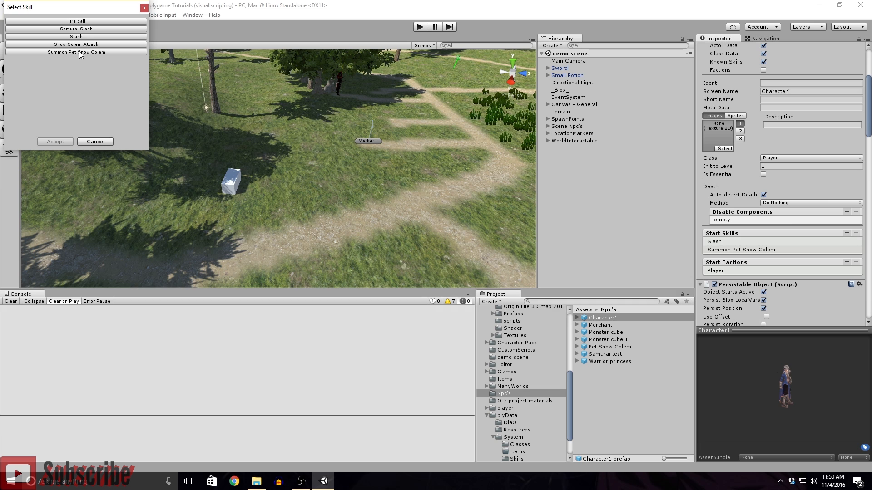
left_click(81, 21)
left_click(56, 142)
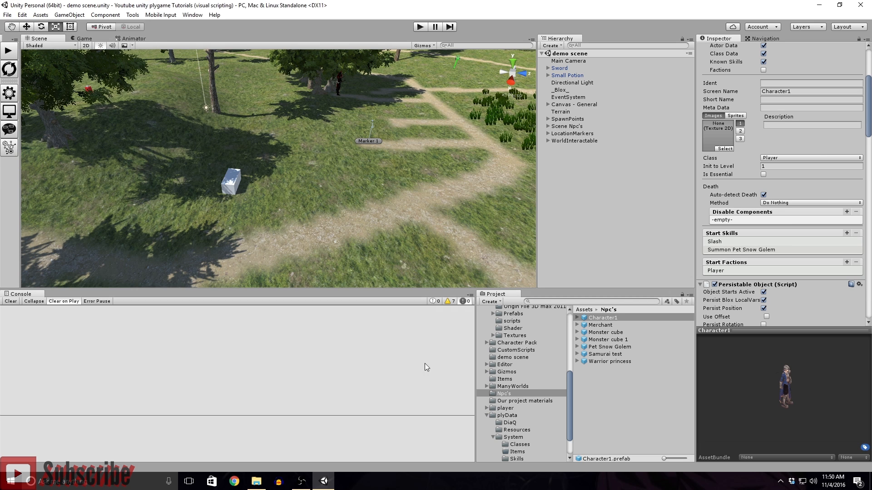
- Assign the ButtonBrakeUpSprite texture as the Fire ball skill's first image in plyGame and close the window
left_click(9, 93)
left_click(238, 71)
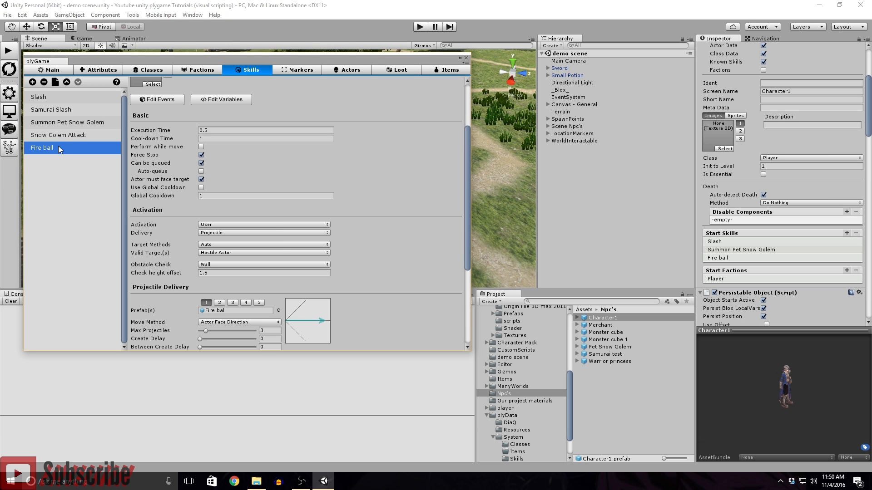
scroll(163, 104, "up", 3)
left_click(157, 164)
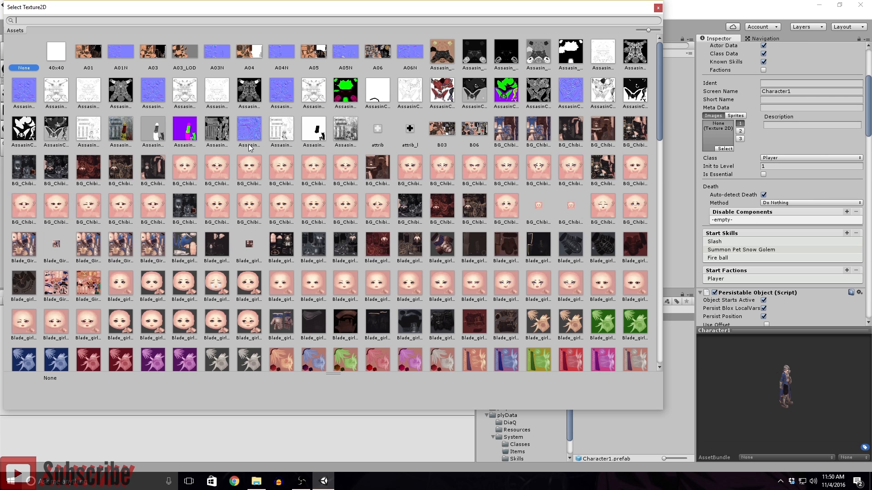
scroll(311, 228, "down", 15)
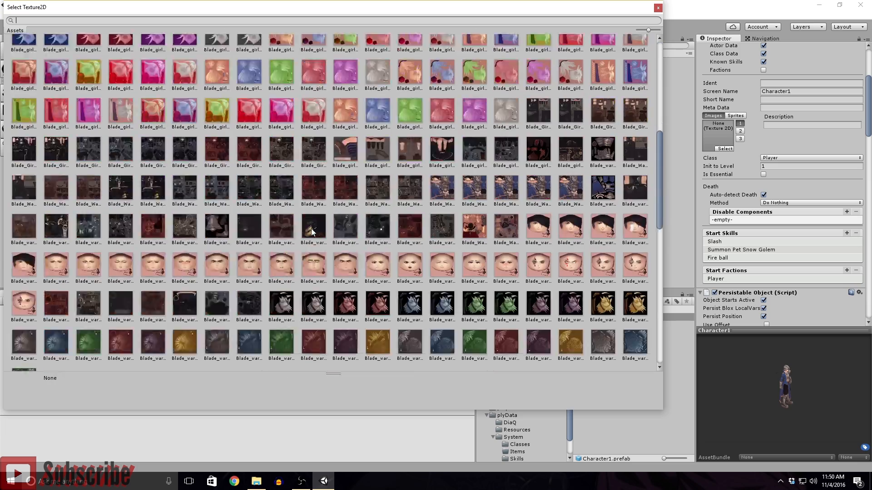
scroll(327, 249, "down", 5)
type("fire")
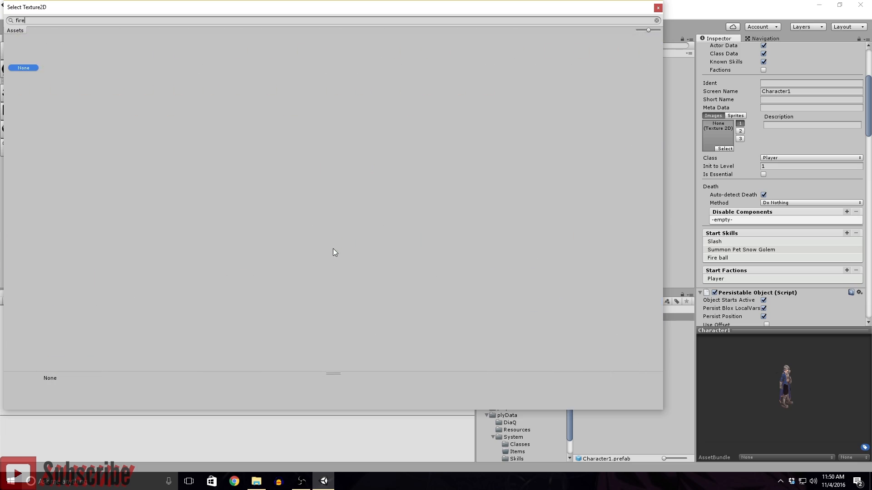
key("BackSpace")
scroll(80, 75, "down", 20)
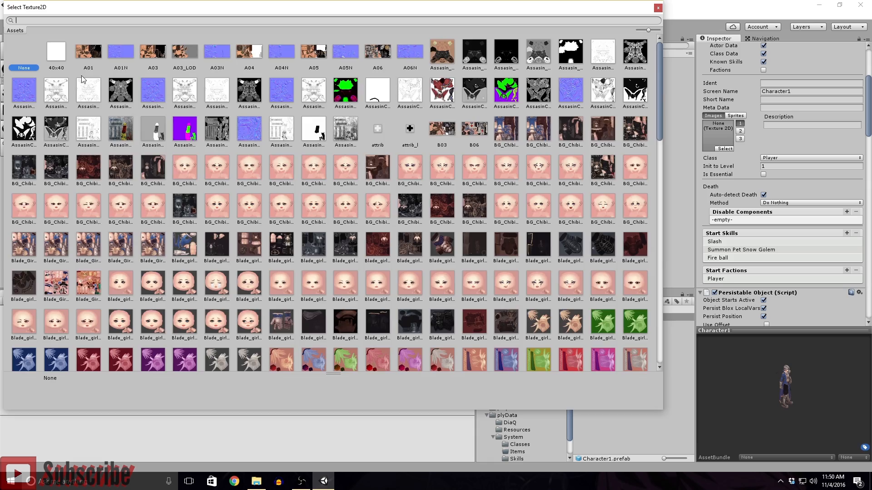
scroll(364, 211, "up", 4)
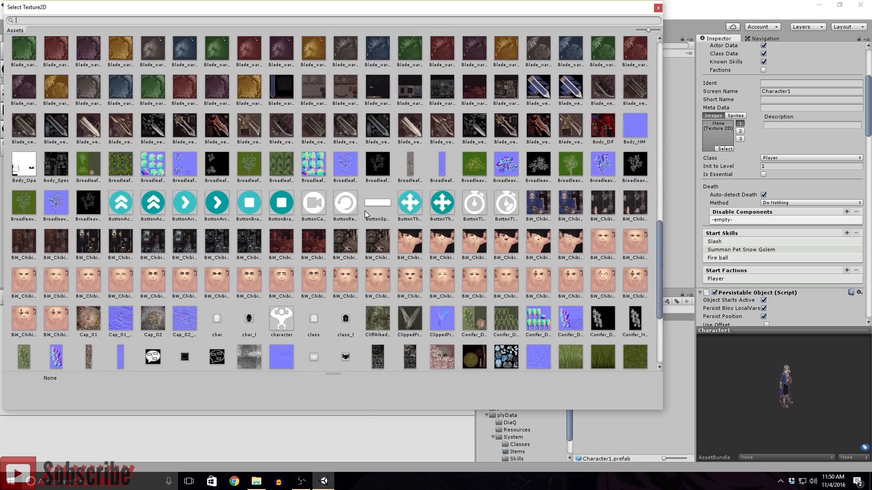
left_click(282, 206)
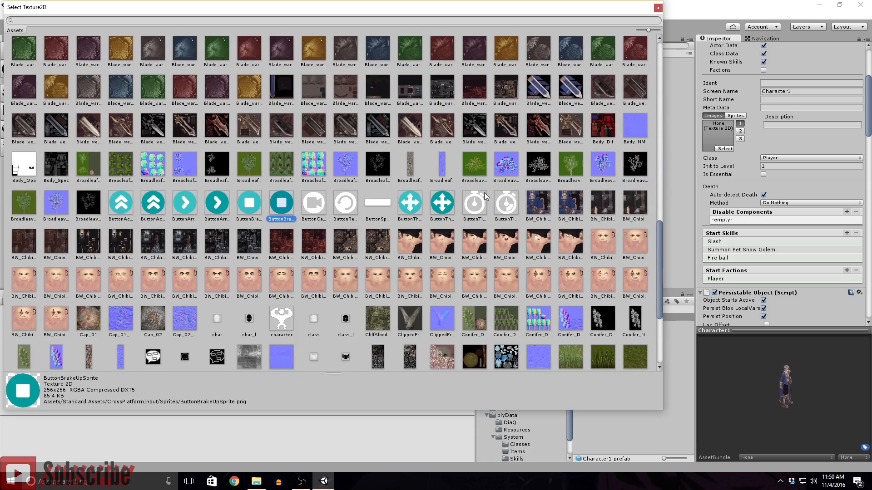
left_click(658, 8)
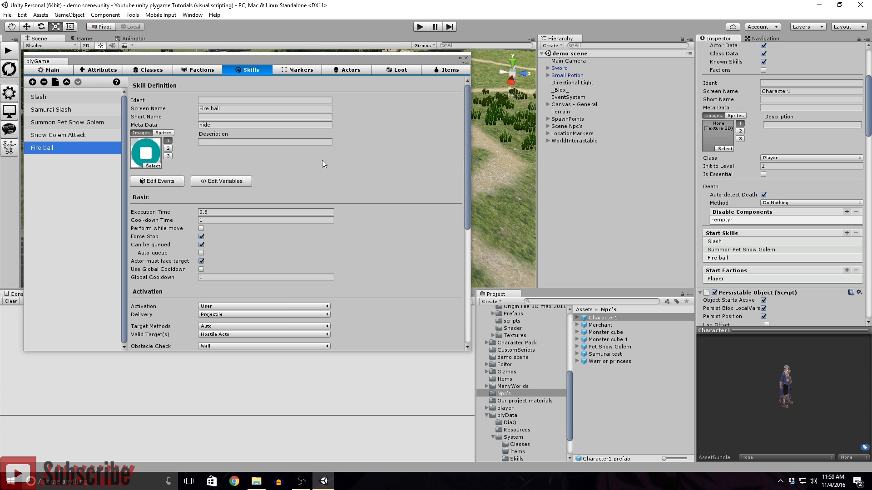
left_click(466, 58)
left_click(571, 211)
- Run the game from the bootstrap scene, start a new game and turn the camera around the player
left_click(9, 52)
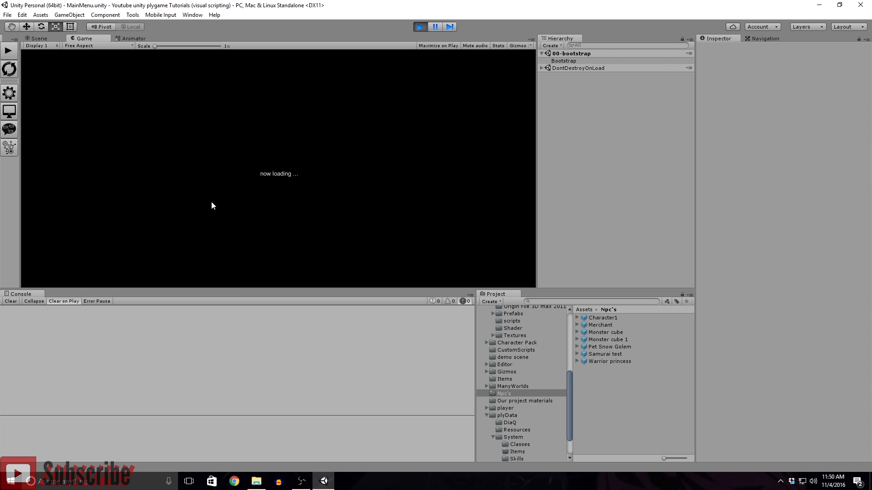
left_click(278, 132)
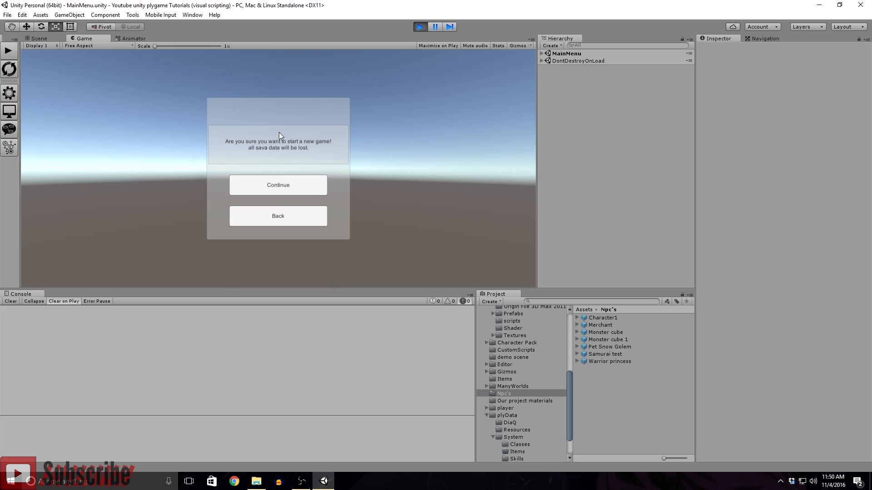
left_click(284, 193)
right_click_drag(363, 184, 424, 206)
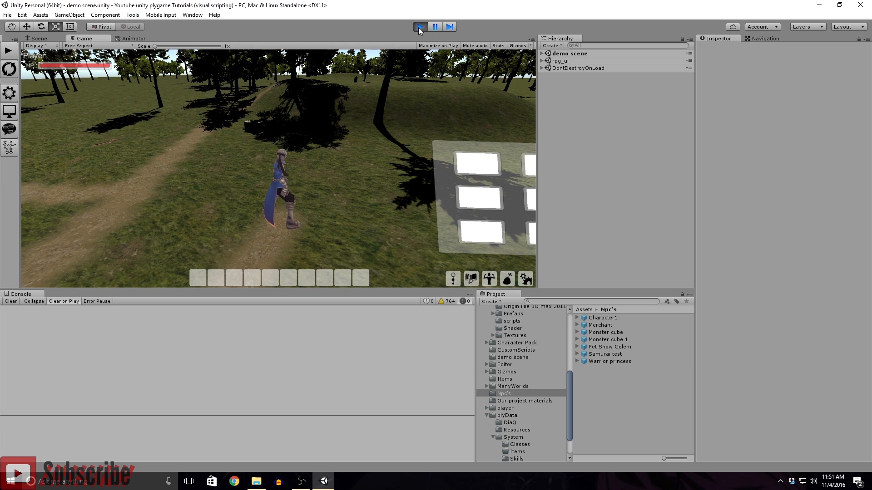
- Find Panel - LootChestItems under the loot chest in the running scene, toggle it off and on, and stop the game
left_click(541, 53)
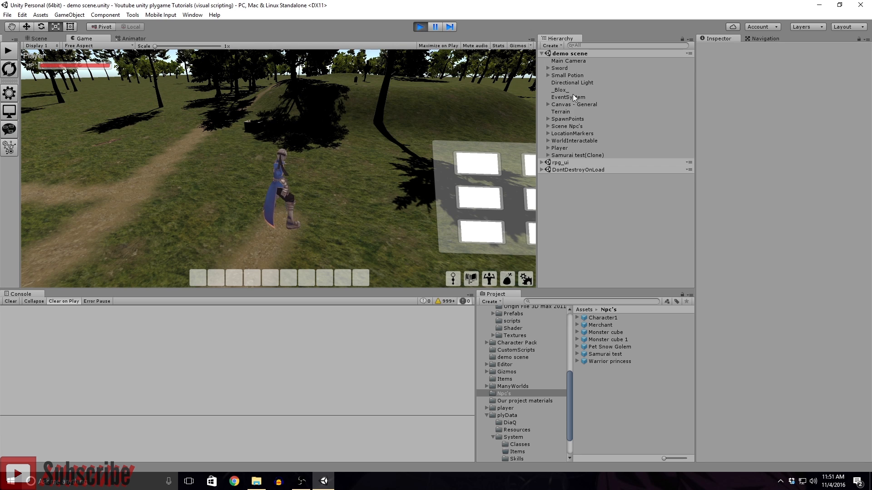
left_click(547, 141)
left_click(555, 148)
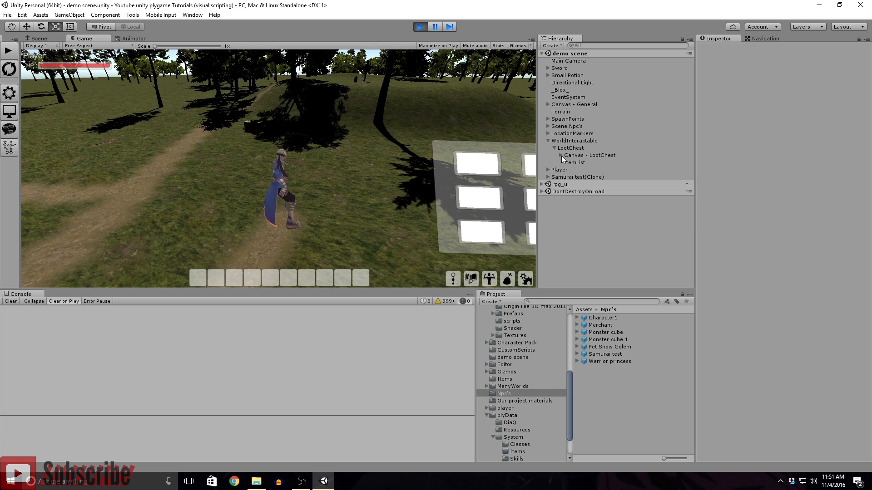
left_click(560, 155)
left_click(582, 162)
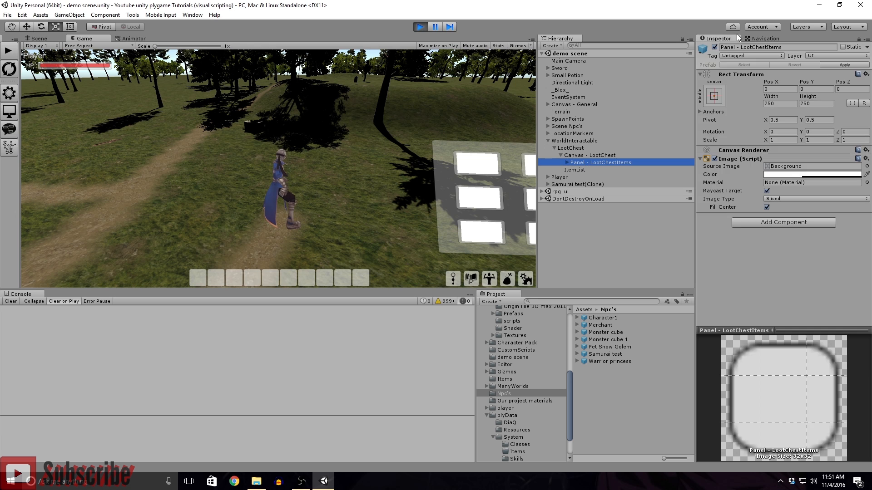
left_click(715, 47)
left_click(715, 46)
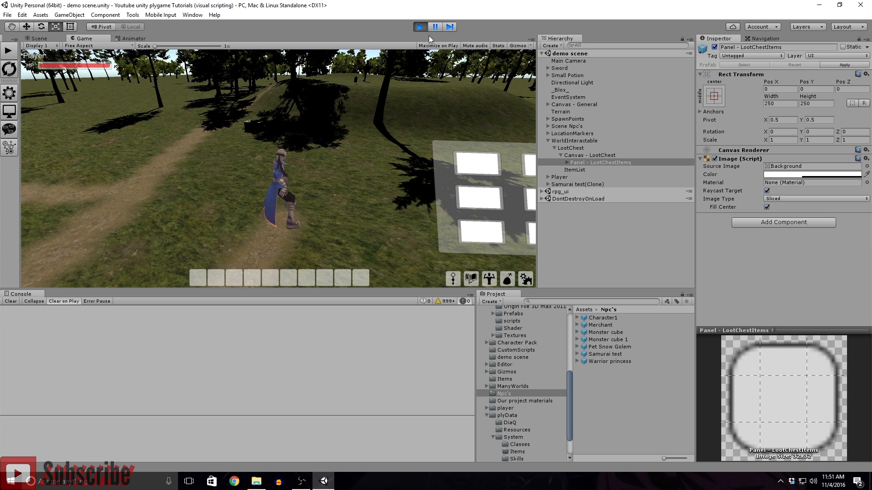
left_click(420, 26)
left_click(83, 40)
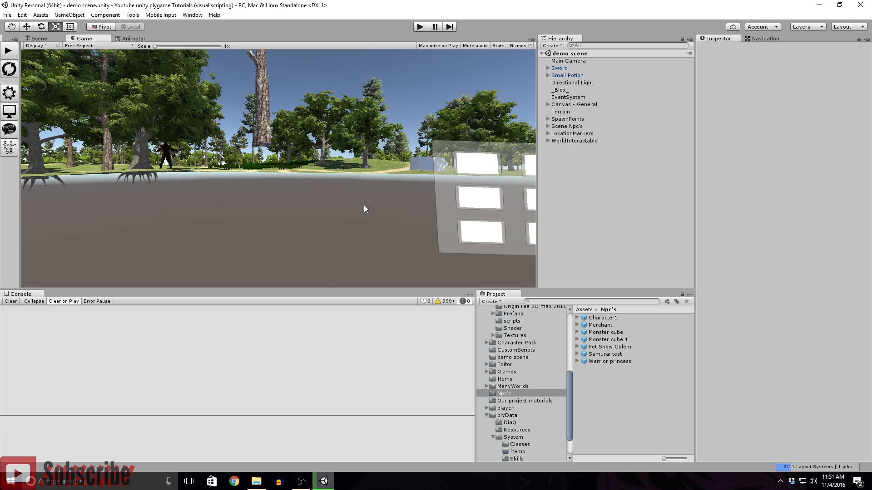
- Inspect Panel - PauseMenu under Canvas - General and collapse that canvas again
left_click(548, 104)
left_click(578, 111)
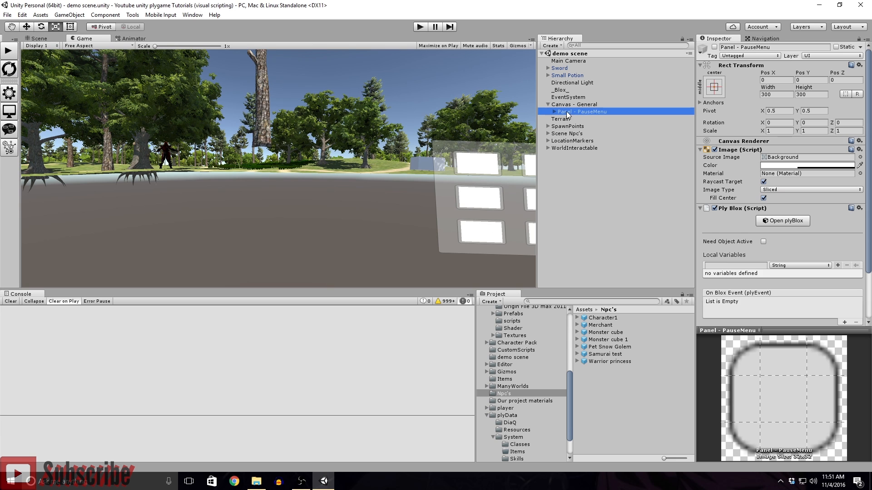
left_click(547, 105)
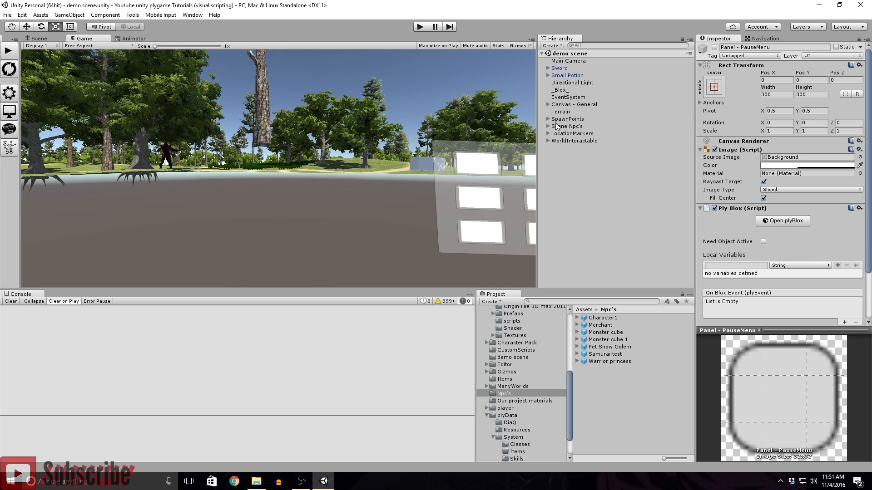
- Select Canvas - LootChest under the WorldInteractable loot chest and try its Pixel Perfect option
left_click(548, 141)
left_click(564, 148)
left_click(554, 149)
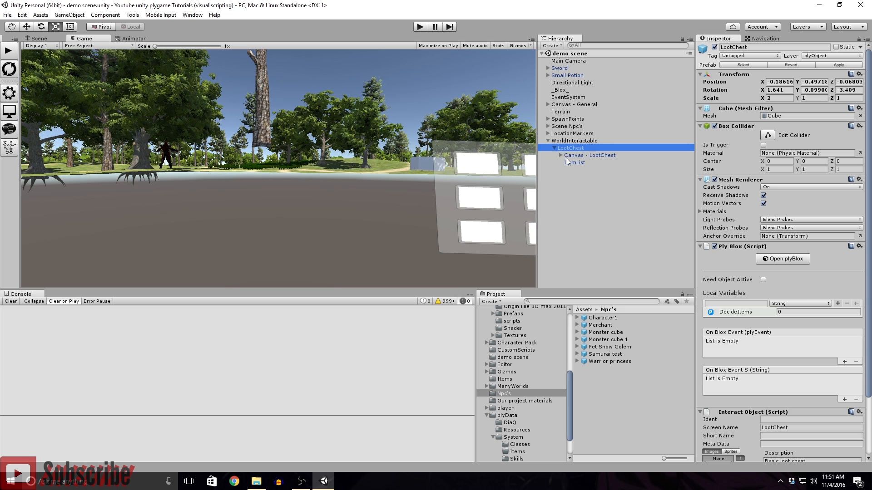
left_click(567, 156)
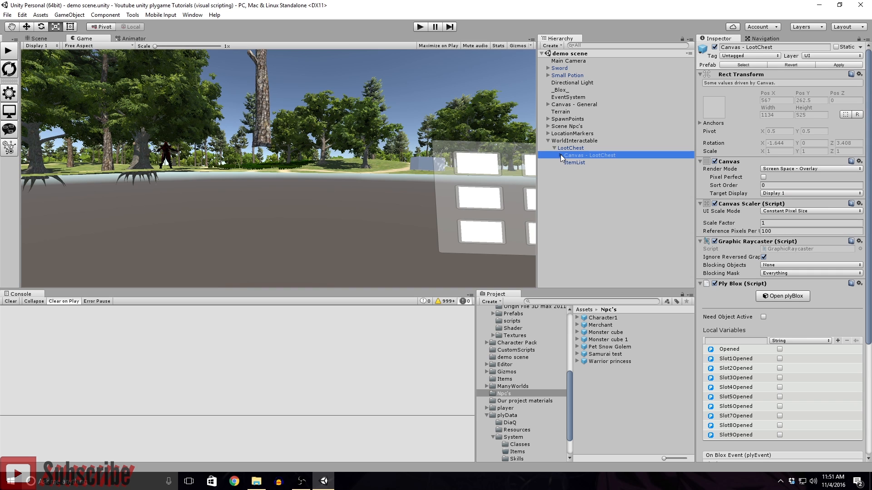
left_click(764, 177)
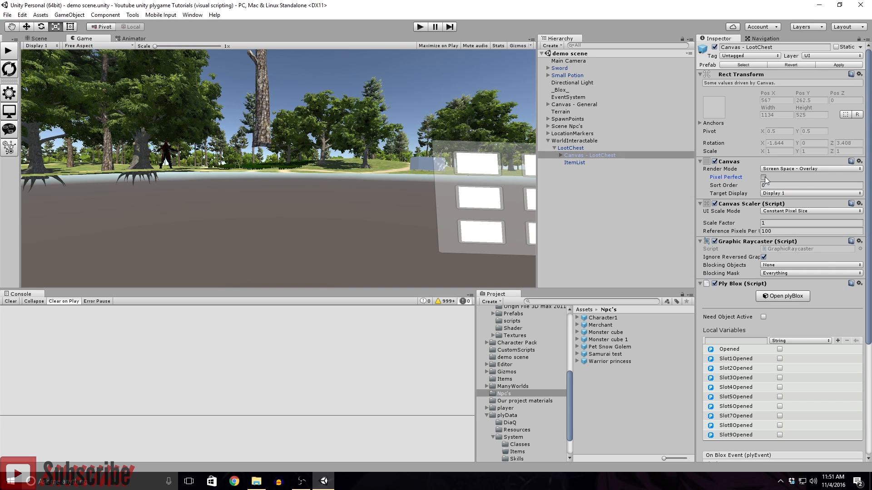
- Try deactivating Panel - LootChestItems and shifting it horizontally, and reset its Pos X to 0
left_click(563, 156)
left_click(562, 155)
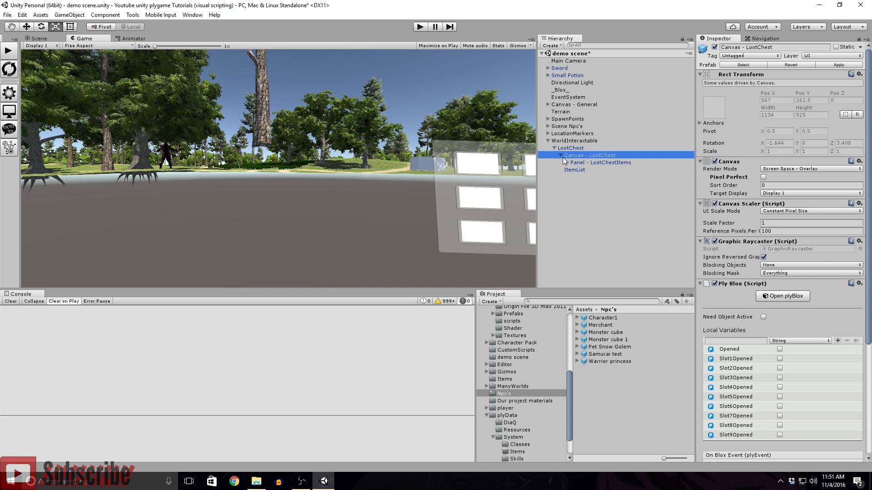
left_click(581, 162)
left_click(715, 47)
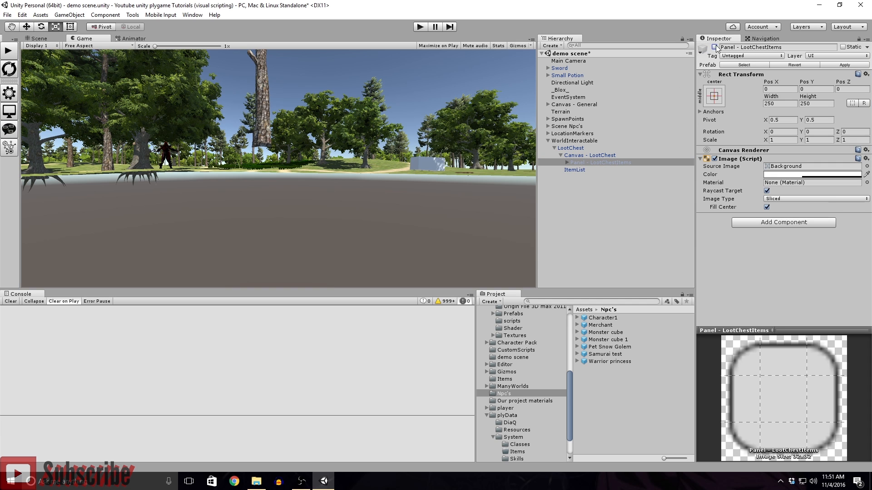
mouse_move(771, 82)
left_mouse_down()
mouse_move(75, 126)
mouse_move(300, 136)
mouse_move(840, 128)
mouse_move(323, 125)
mouse_move(770, 83)
left_mouse_up()
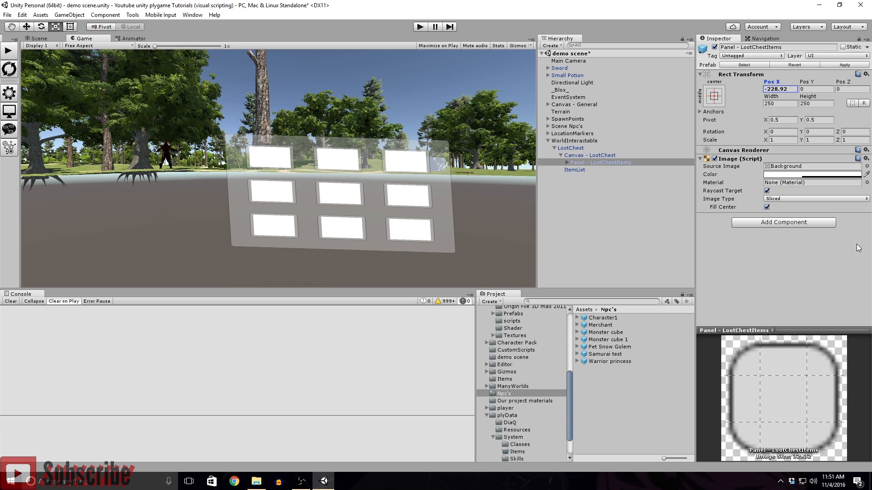
type("0")
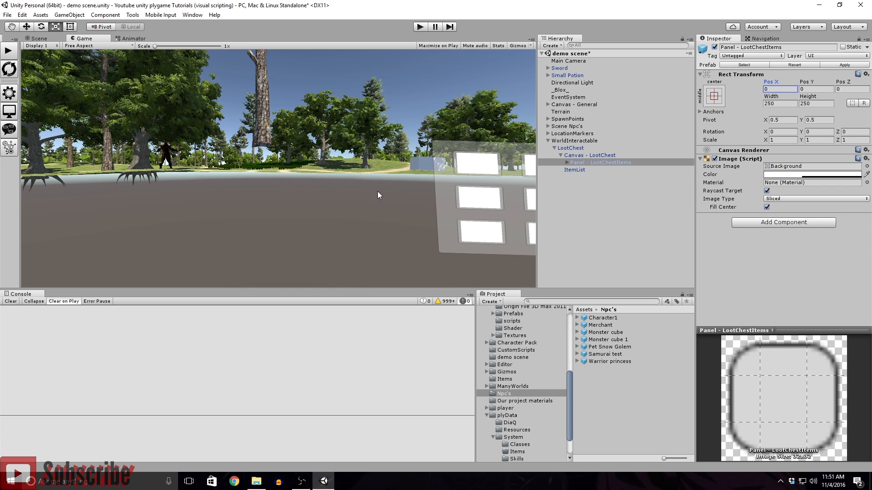
- Inspect the components of Canvas - LootChest and its parent LootChest under WorldInteractable
left_click(373, 204)
left_click(595, 156)
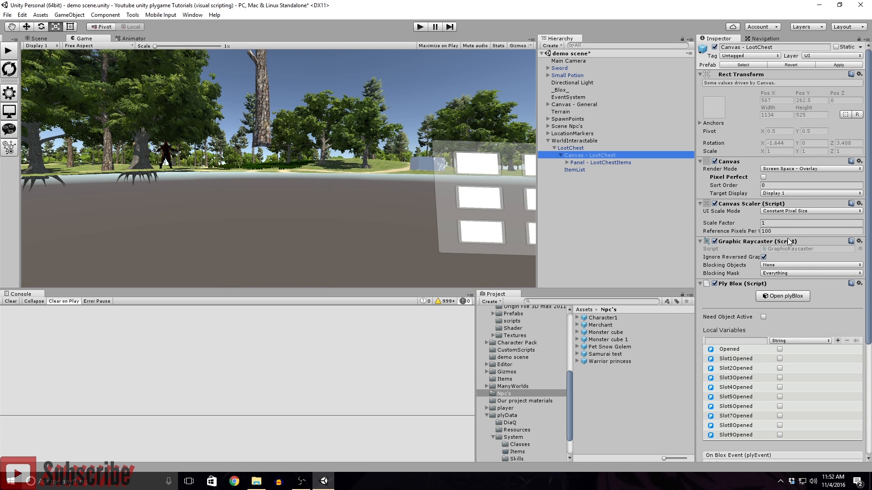
scroll(786, 250, "down", 6)
scroll(786, 263, "up", 6)
left_click(568, 149)
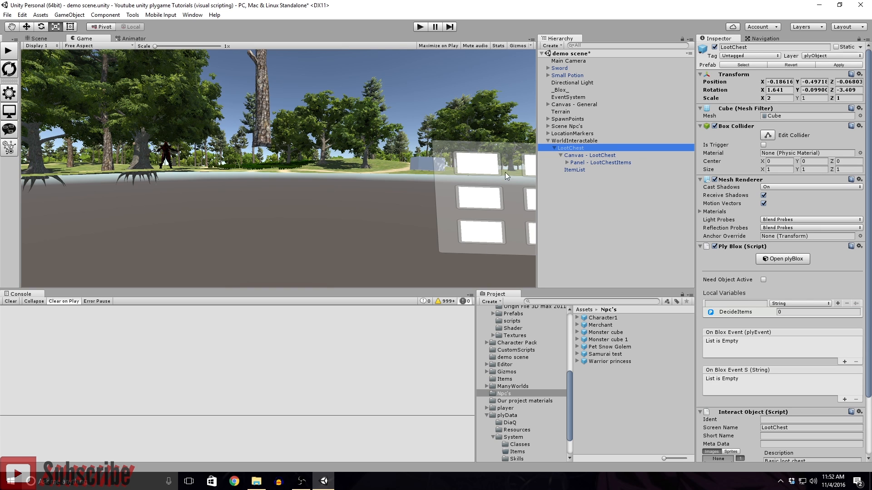
left_click(554, 148)
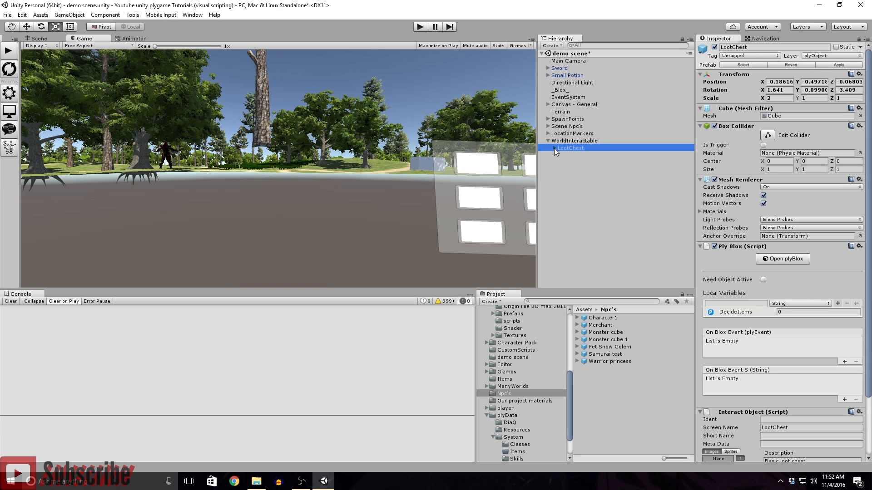
left_click(554, 148)
- Deactivate Panel - LootChestItems and apply the change to the LootChest prefab
left_click(579, 162)
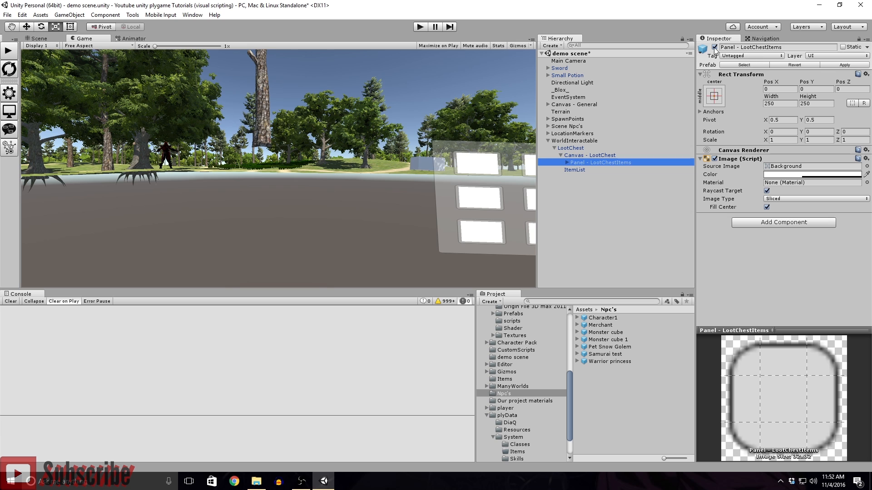
left_click(714, 48)
left_click(572, 148)
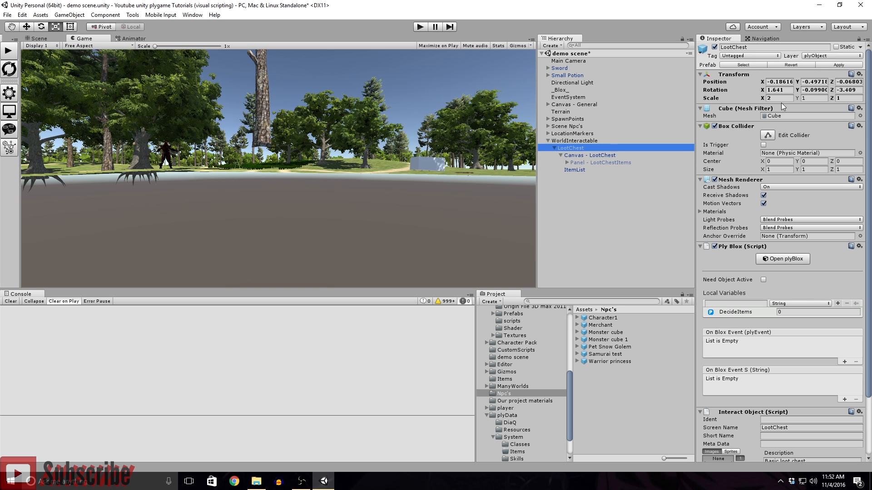
left_click(834, 65)
- Collapse WorldInteractable, save the demo scene, and return to the scene view
left_click(548, 141)
left_click(567, 205)
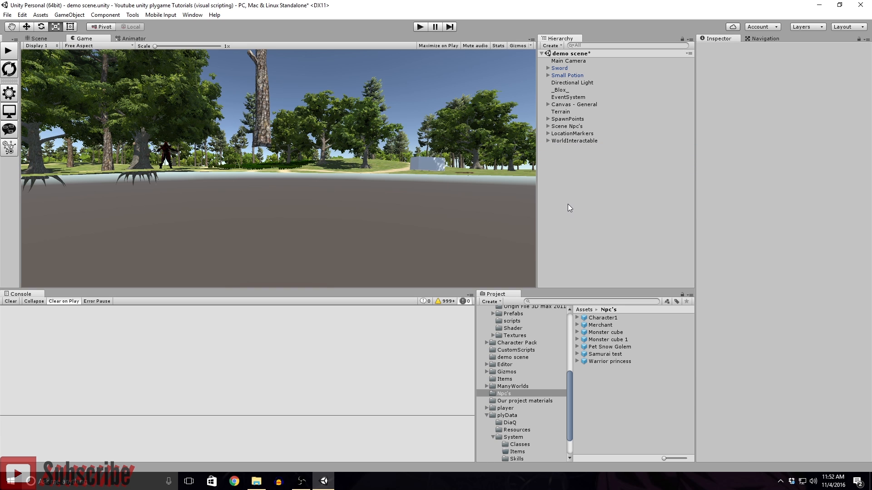
key("ctrl+s")
left_click(39, 39)
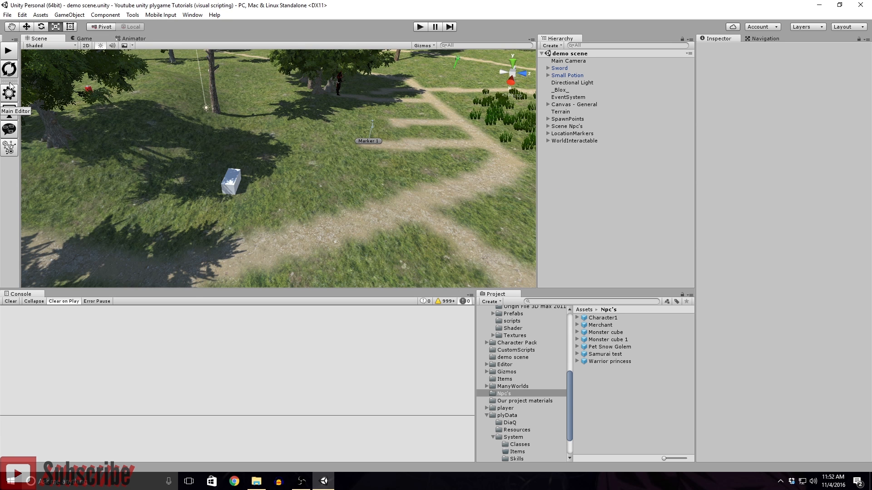
- Run the game from the bootstrap scene, start a new game, and check which skills the in-game Skills window offers
left_click(11, 58)
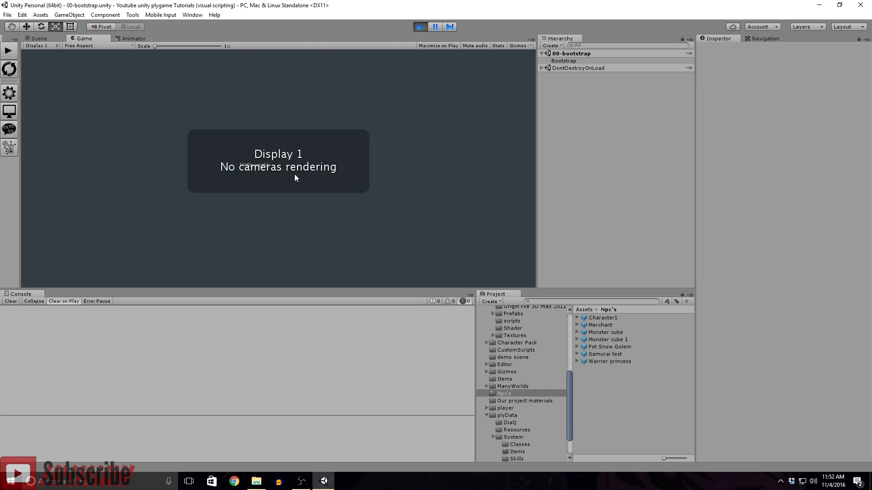
left_click(266, 131)
right_click_drag(266, 130, 329, 179)
left_click(453, 279)
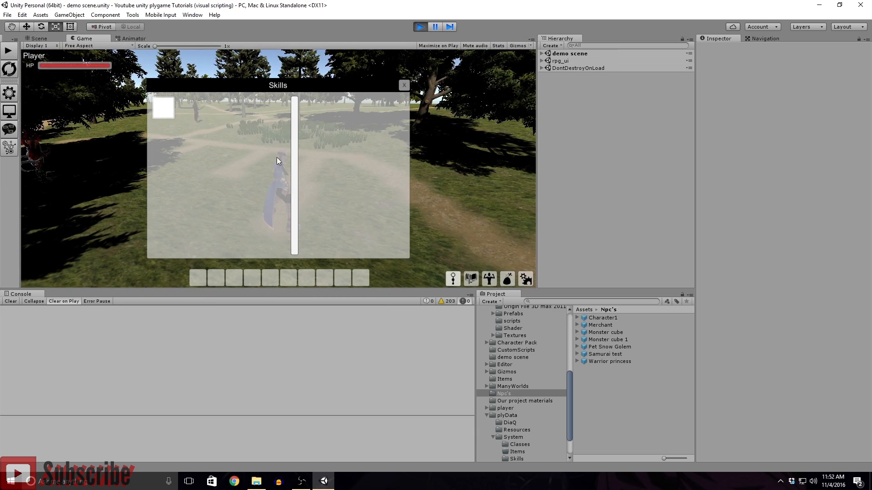
left_click(165, 114)
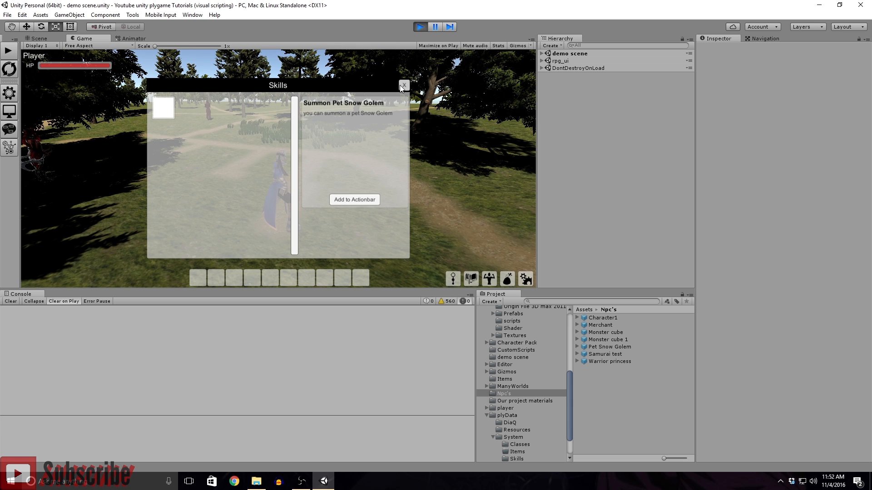
left_click(402, 86)
left_click(451, 276)
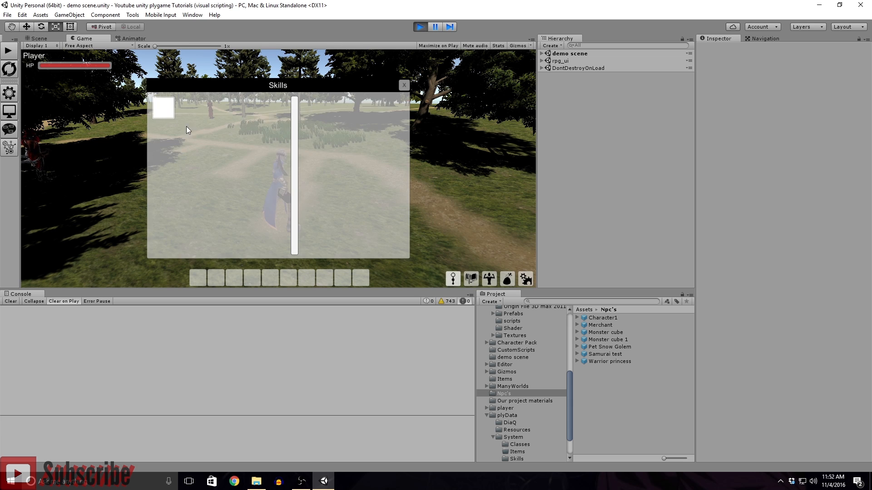
left_click(404, 86)
- Inspect the running Player object's Start Skills for the Fire ball entry
left_click(542, 53)
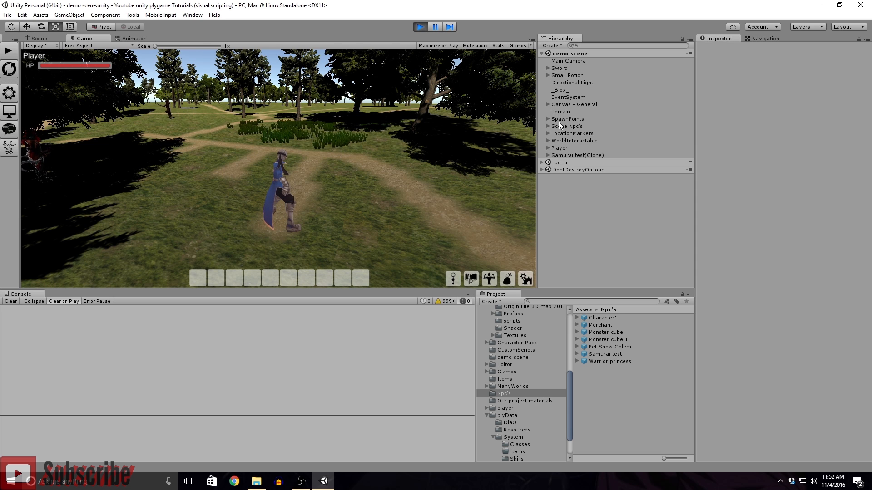
left_click(567, 148)
scroll(733, 208, "down", 3)
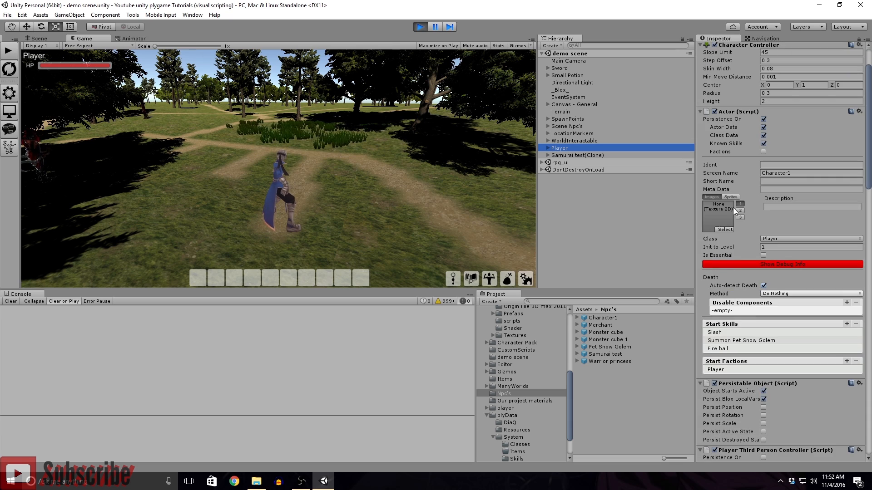
left_click(727, 349)
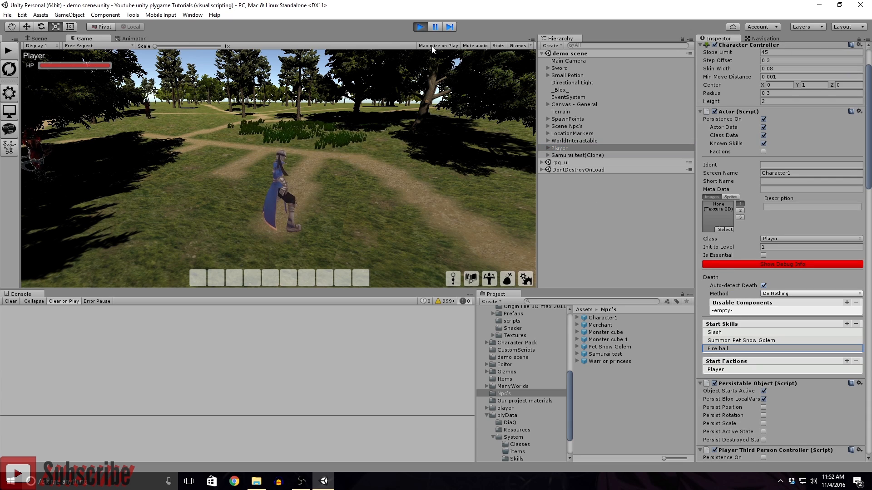
- Recheck the in-game Skills window for Fire ball, close it, and stop the game
right_click_drag(398, 151, 394, 170)
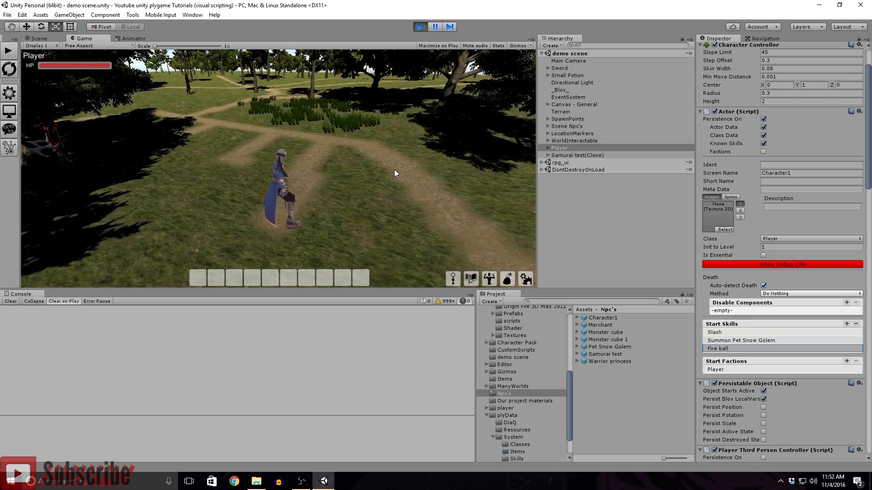
left_click(453, 279)
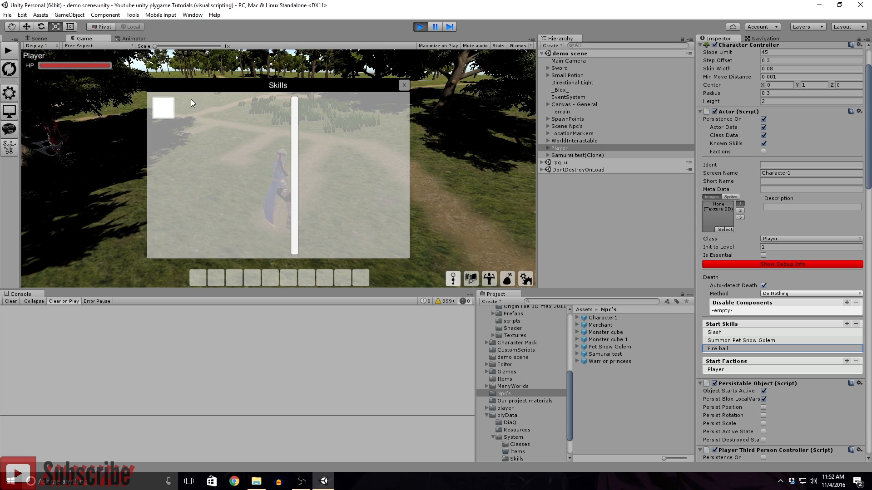
left_click(161, 109)
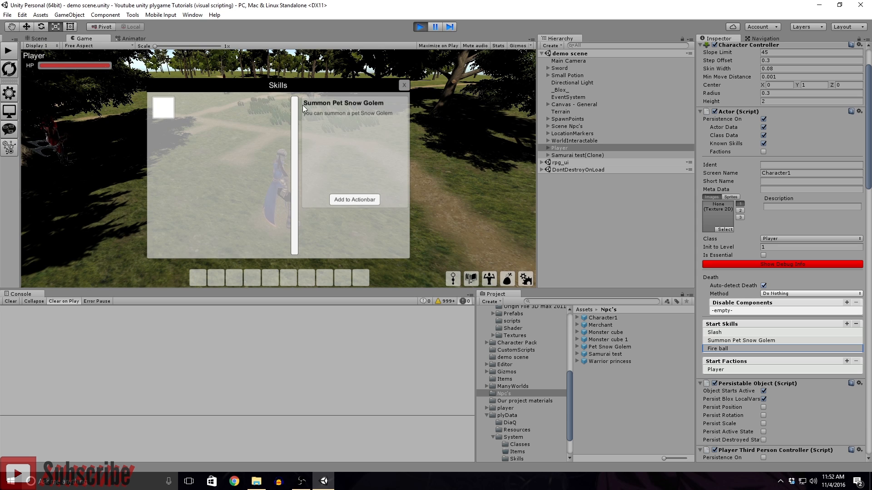
left_click(403, 85)
left_click(416, 30)
- Clear the Meta Data of the Fire ball skill in the plyGame editor and close the editor
left_click(9, 94)
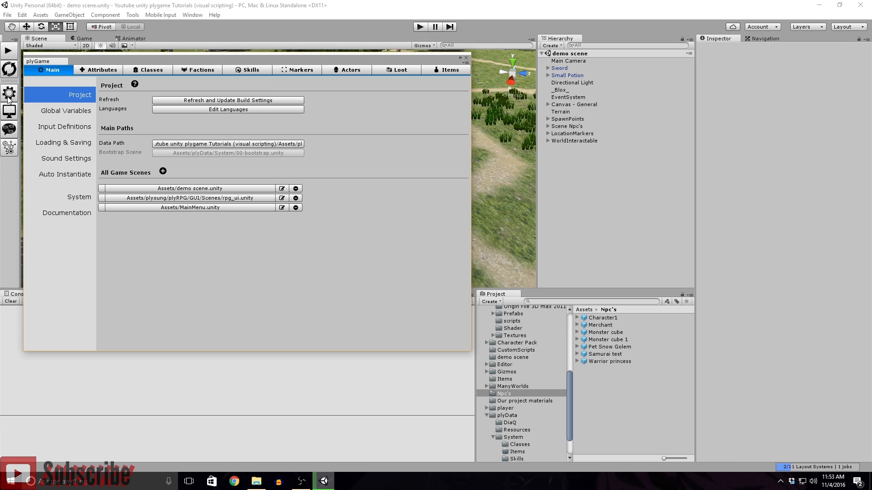
left_click(241, 71)
left_click(41, 149)
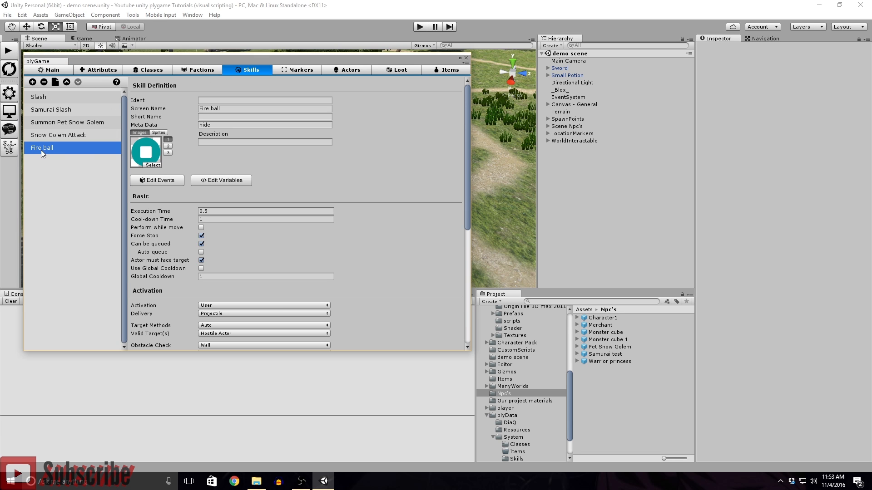
left_click(229, 126)
key("BackSpace")
left_click(466, 58)
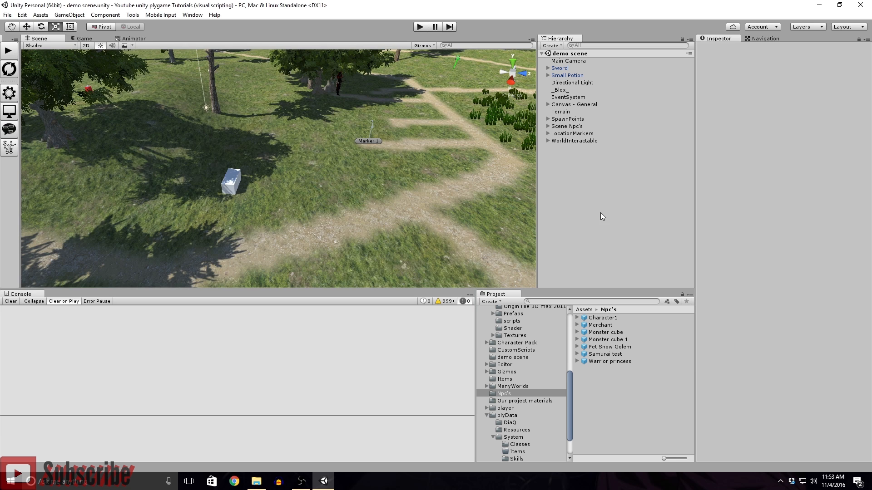
- Run a new game and add the Fire ball skill to the action bar from the Skills window
left_click(8, 52)
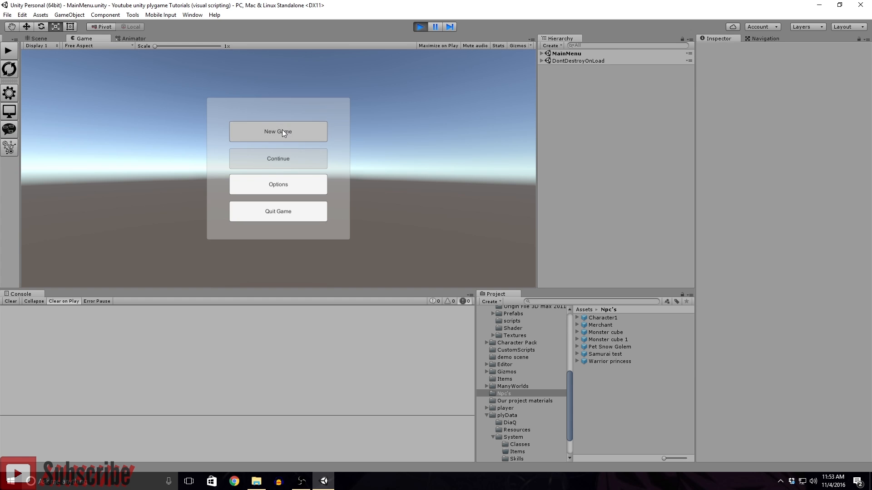
left_click(282, 131)
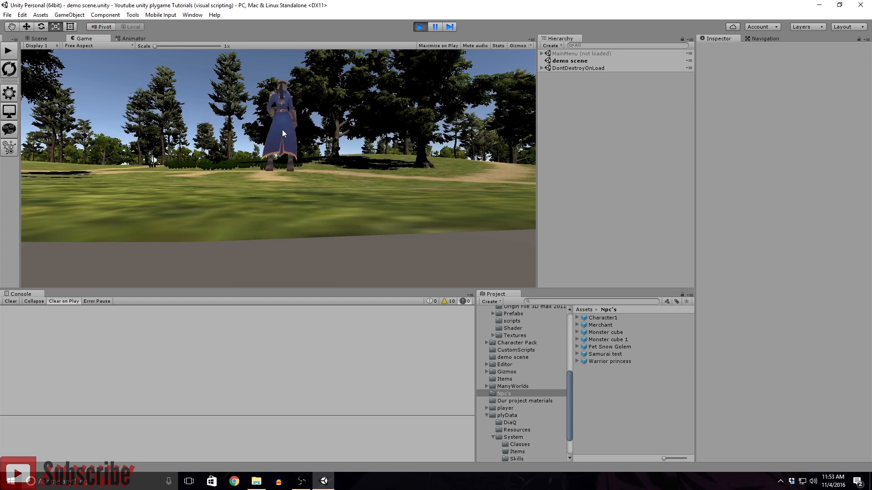
left_click(452, 279)
left_click(193, 117)
left_click(351, 200)
left_click(307, 222)
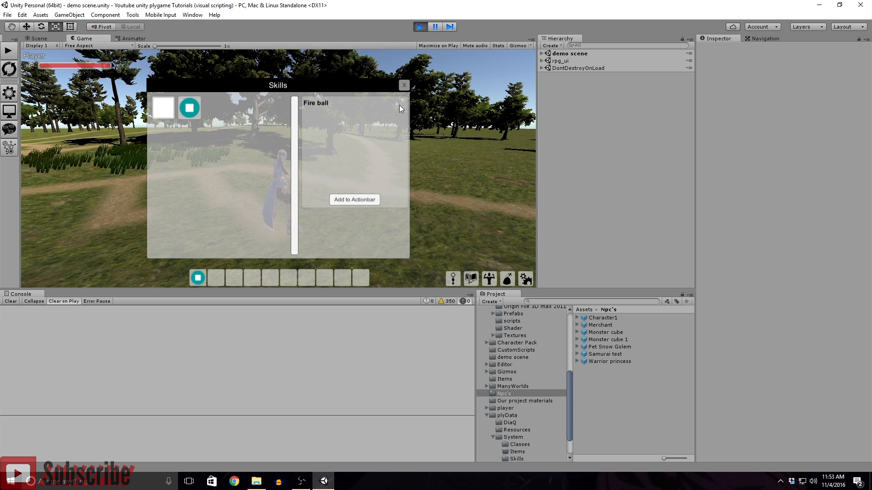
left_click(404, 86)
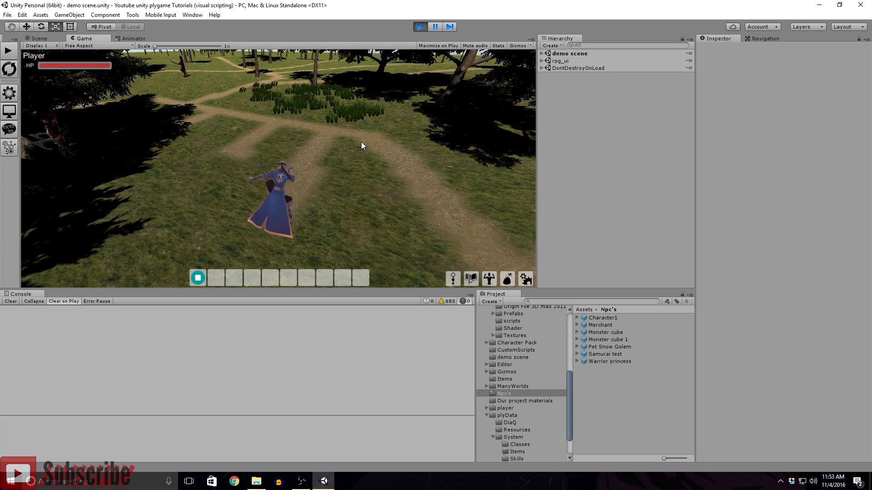
- Test casting Fire ball from the first action bar slot, walk the character forward, and stop the game
right_click_drag(358, 141, 354, 154)
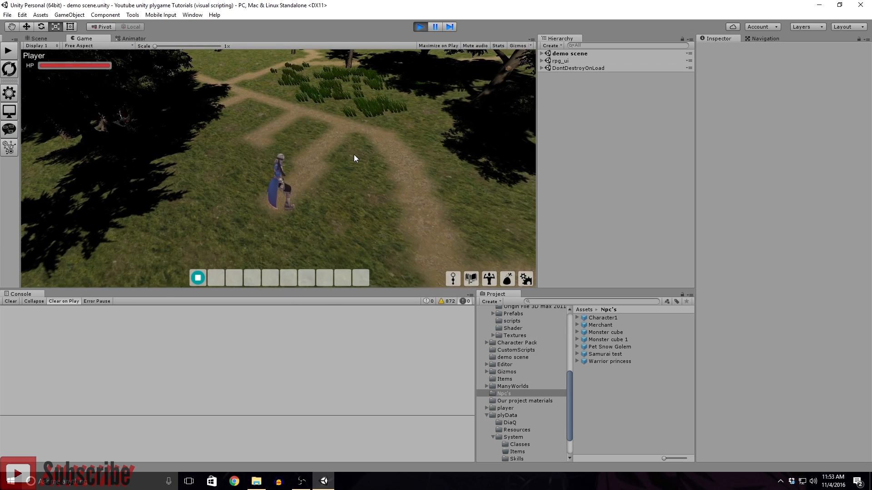
key("1")
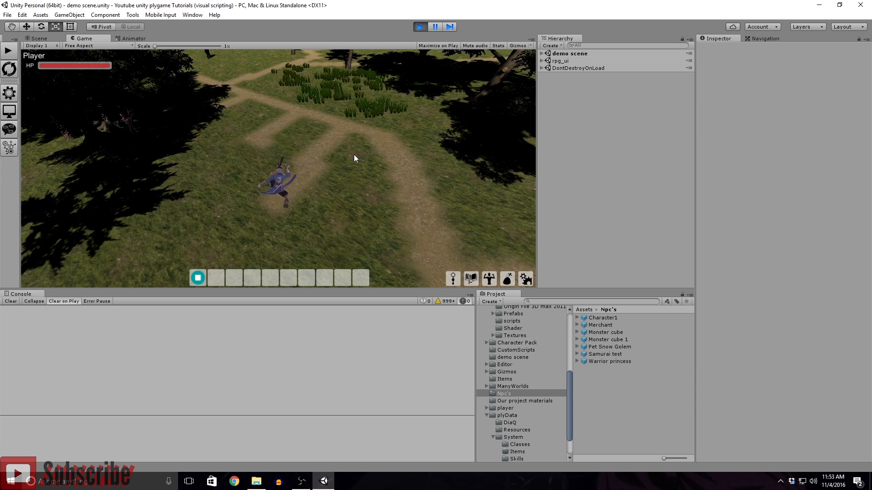
key("1")
right_click_drag(348, 149, 335, 134)
key("w")
key("ctrl+p")
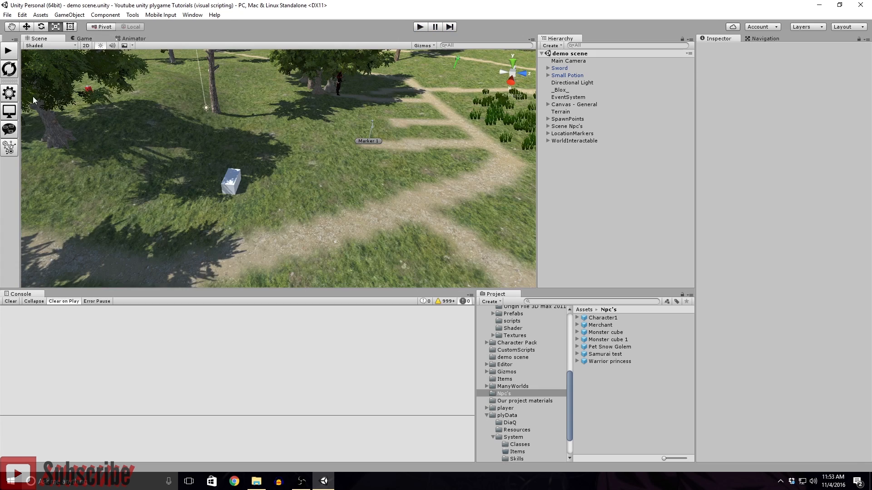
- Set the Fire ball skill's Fizzle Distance to 15 and Max Distance from self to 14, and close the plyGame editor
left_click(9, 93)
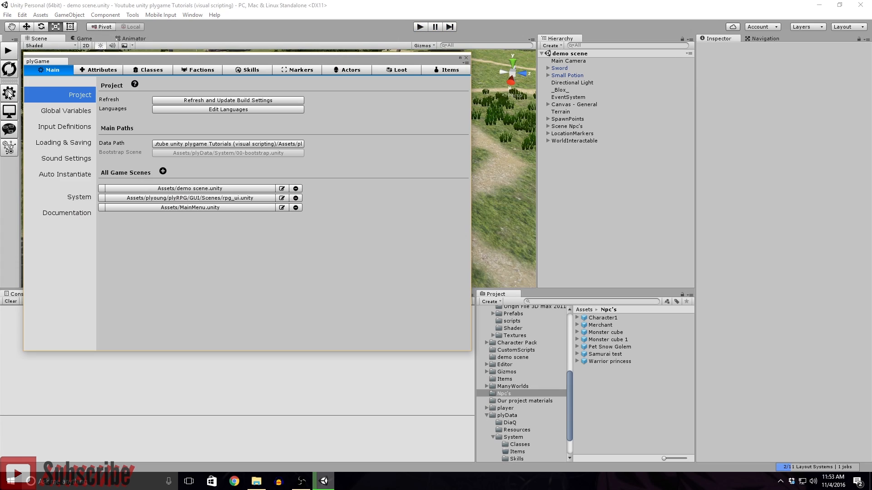
left_click(239, 70)
left_click(53, 146)
scroll(352, 249, "down", 8)
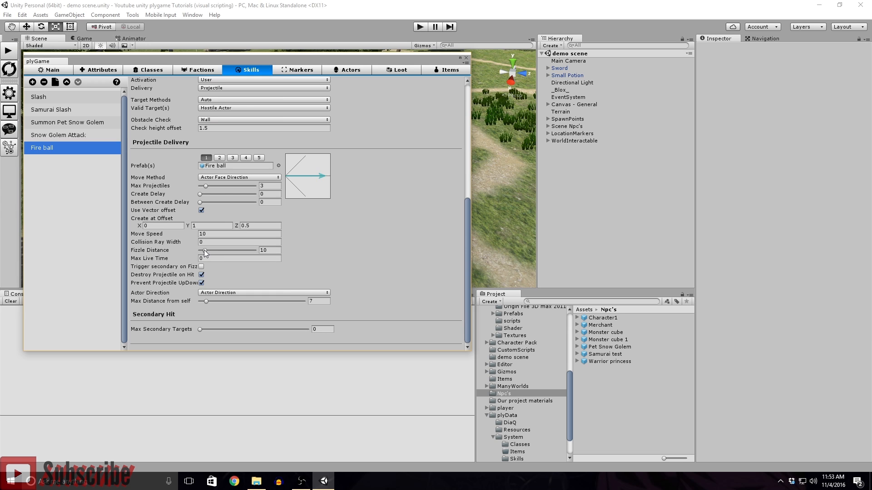
left_click(264, 251)
type("15")
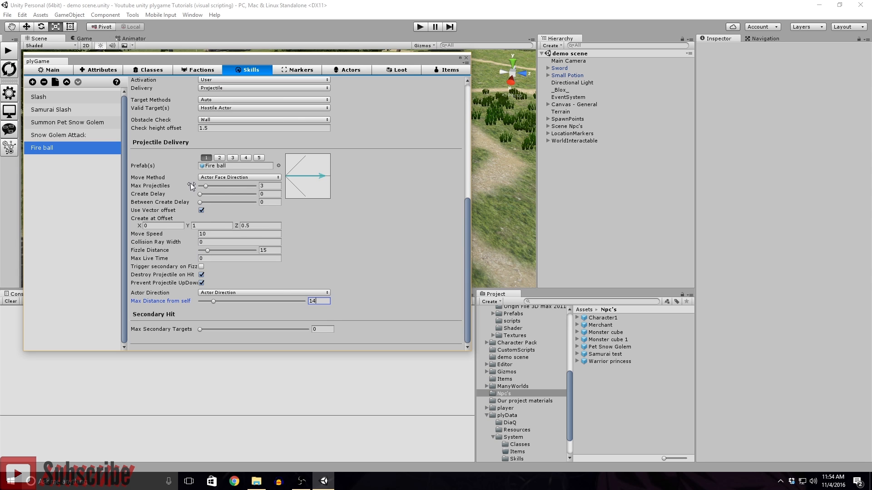
left_click(466, 59)
- Start another new game, walk towards the enemy, and put Fire ball on the action bar for a range test
left_click(9, 51)
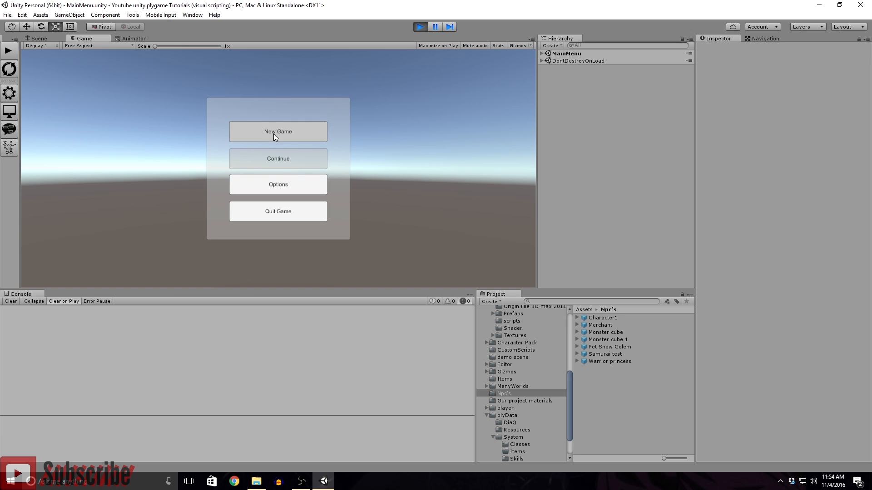
left_click(274, 134)
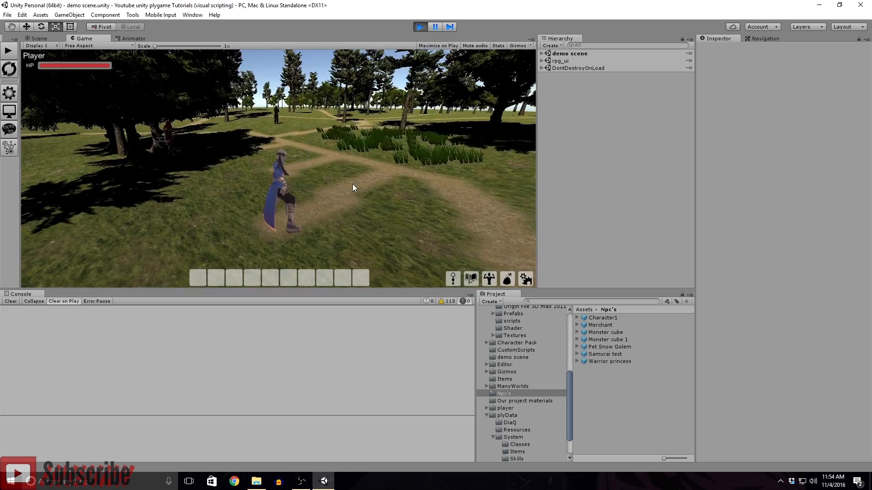
key("w")
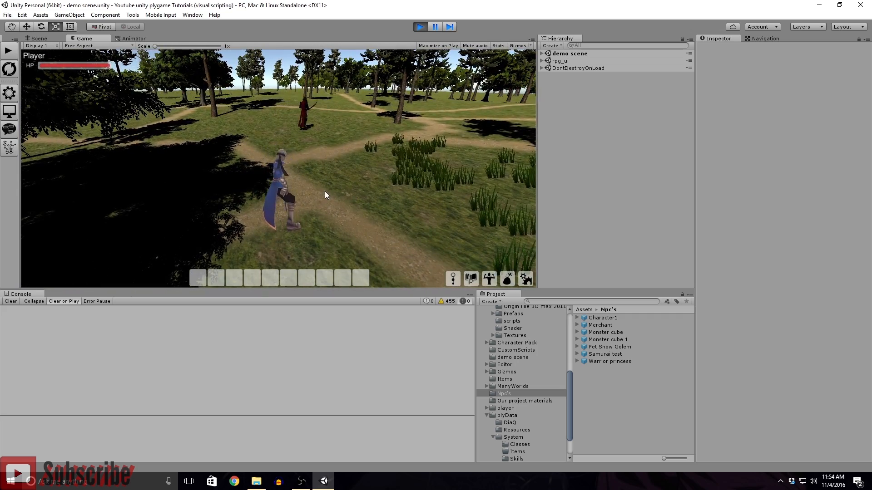
left_click(471, 278)
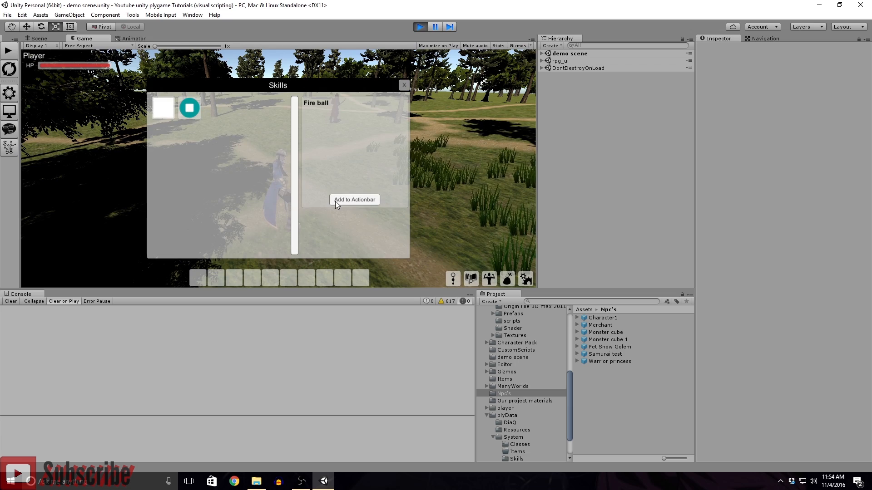
left_click(335, 200)
left_click(331, 223)
left_click(402, 86)
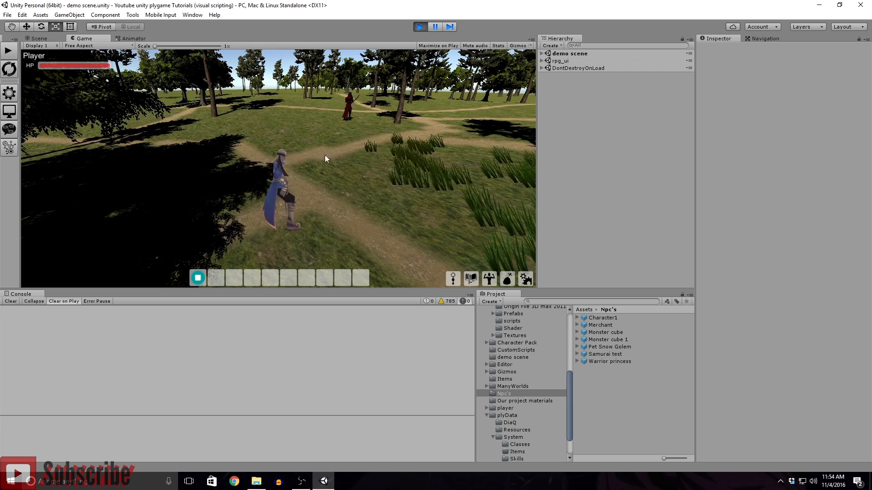
- Walk the character across the field towards the enemy and cast Fire ball from the first action bar slot
key("w")
mouse_move(299, 181)
right_mouse_down()
mouse_move(285, 185)
mouse_move(298, 174)
mouse_move(298, 184)
right_mouse_up()
key("w")
key("w")
key("1")
key("space")
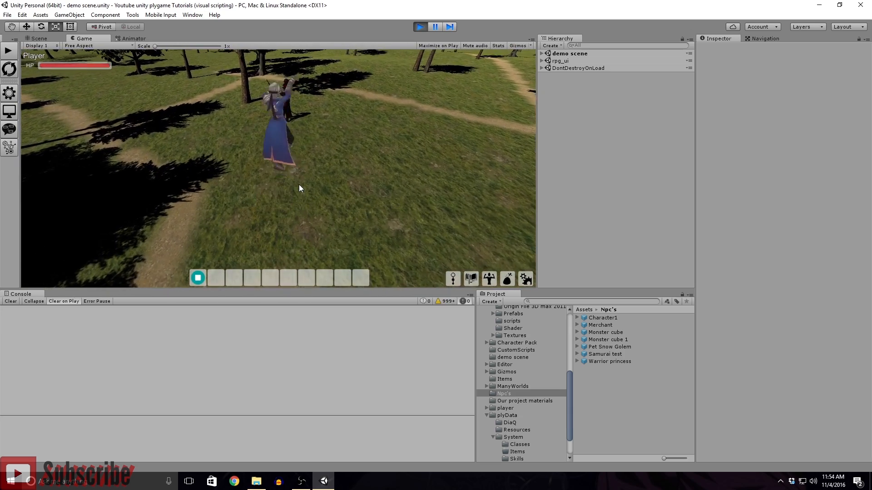
- Approach the enemy, cast Fire ball at it repeatedly at close range while moving and jumping, and stop the game
key("w")
right_click_drag(303, 183, 321, 186)
key("w")
key("space")
key("w")
key("1")
key("1")
key("1")
key("s")
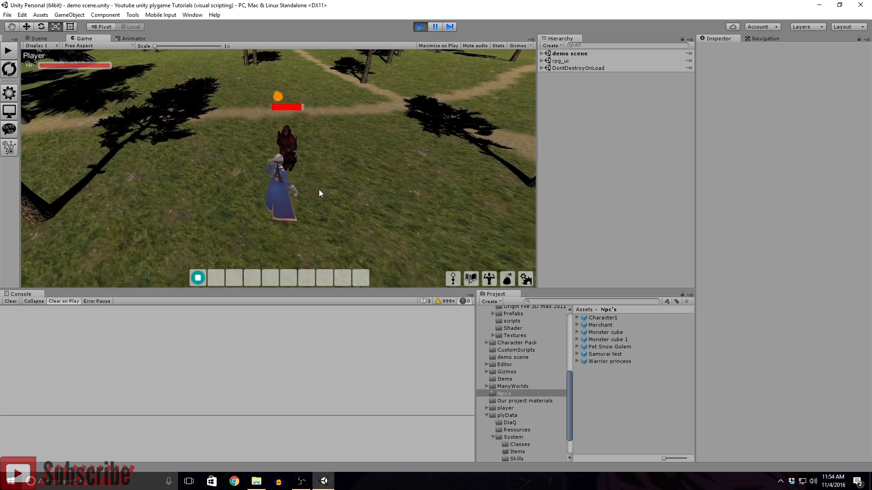
key("1")
key("space")
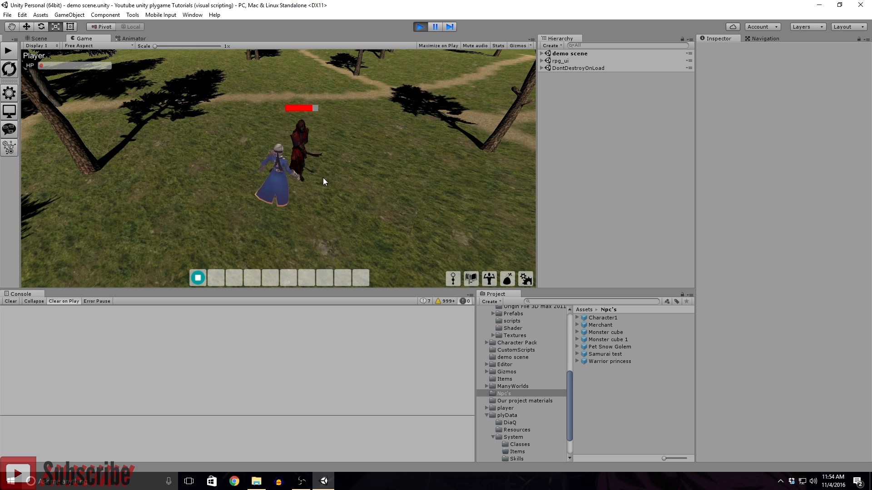
left_click(419, 27)
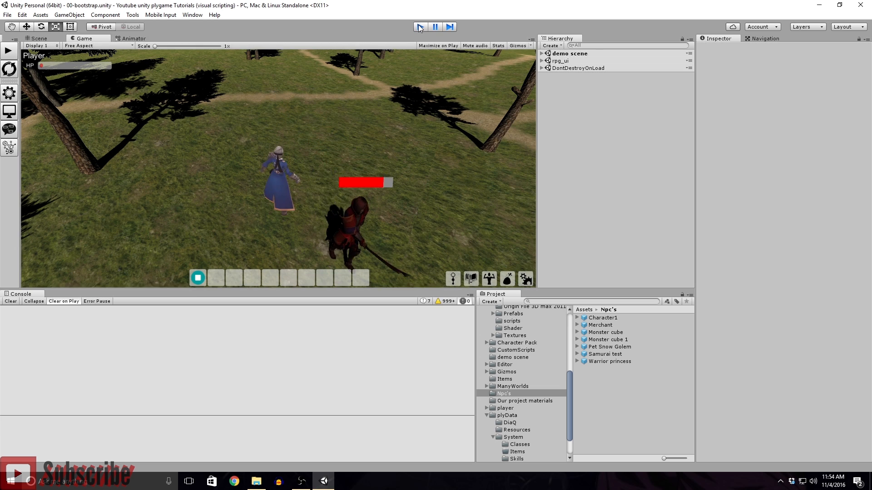
- Add a new Particle System to the demo scene near the dirt path by Marker 1
right_click_drag(283, 170, 357, 196)
key("w")
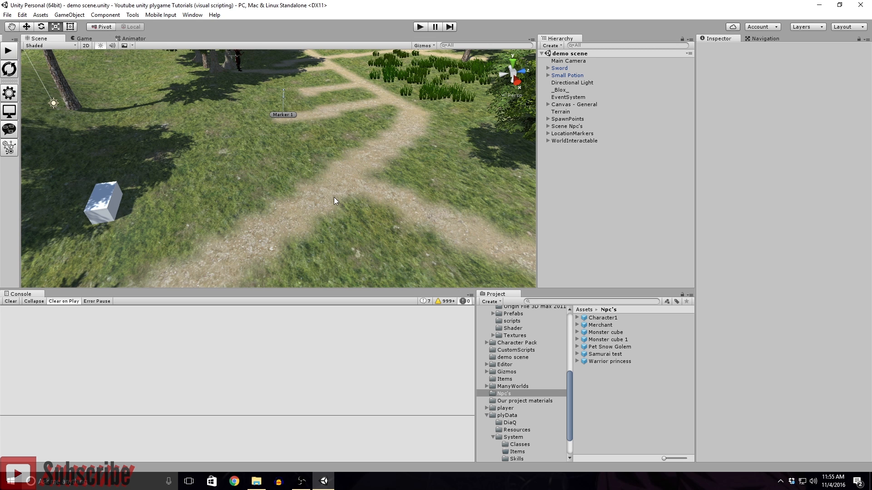
scroll(271, 220, "up", 5)
mouse_move(271, 219)
right_mouse_down()
mouse_move(307, 213)
mouse_move(300, 207)
right_mouse_up()
scroll(308, 215, "up", 3)
scroll(309, 215, "up", 2)
scroll(290, 202, "down", 5)
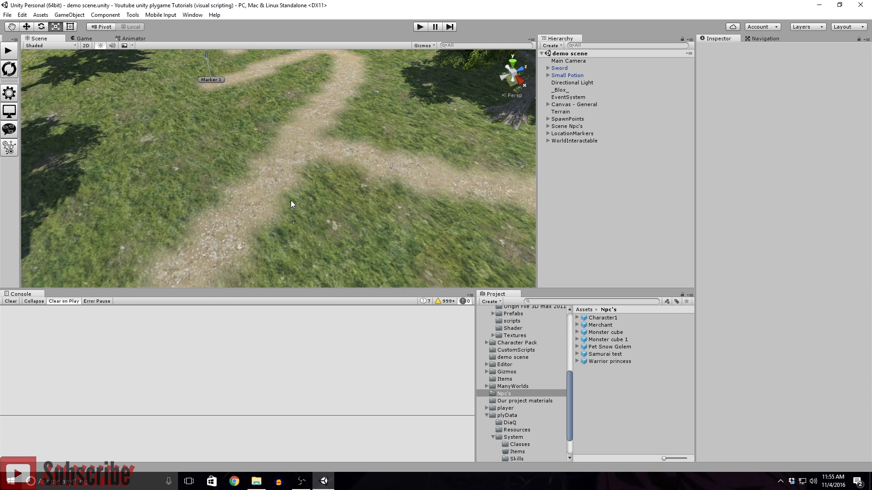
right_click(581, 189)
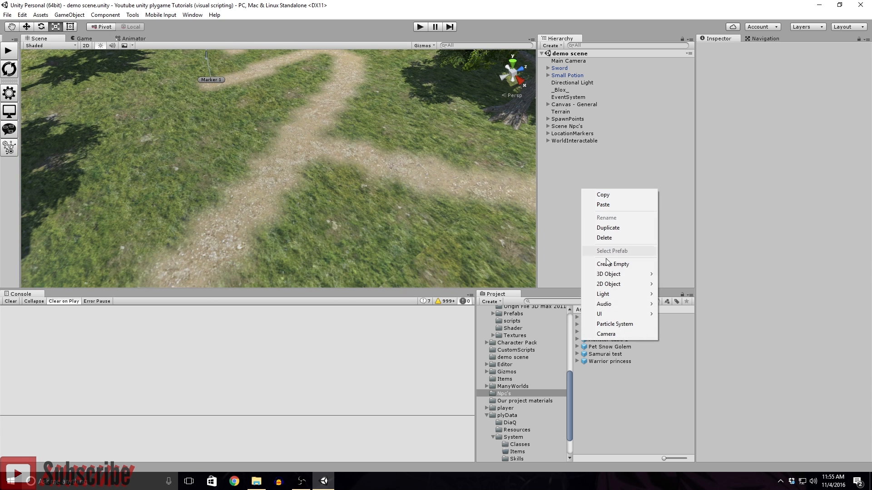
left_click(617, 325)
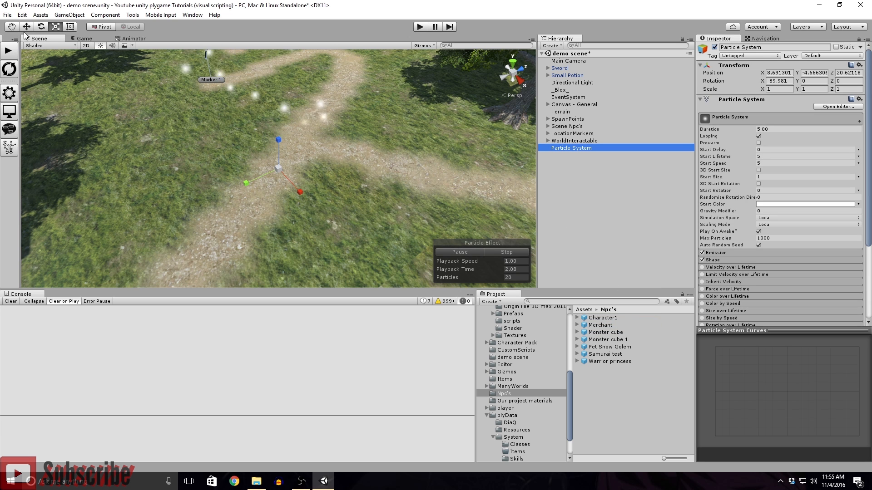
- Change the particle system's emitter shape to Box
scroll(762, 244, "down", 3)
scroll(761, 244, "down", 3)
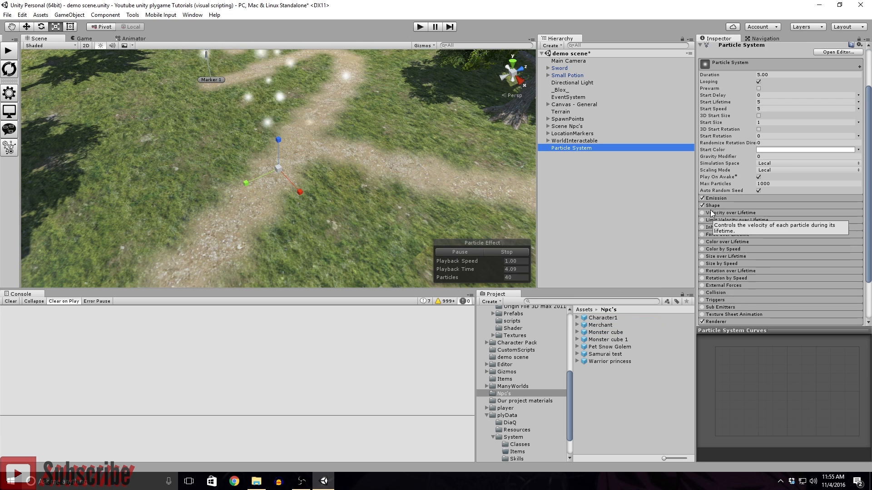
left_click(734, 206)
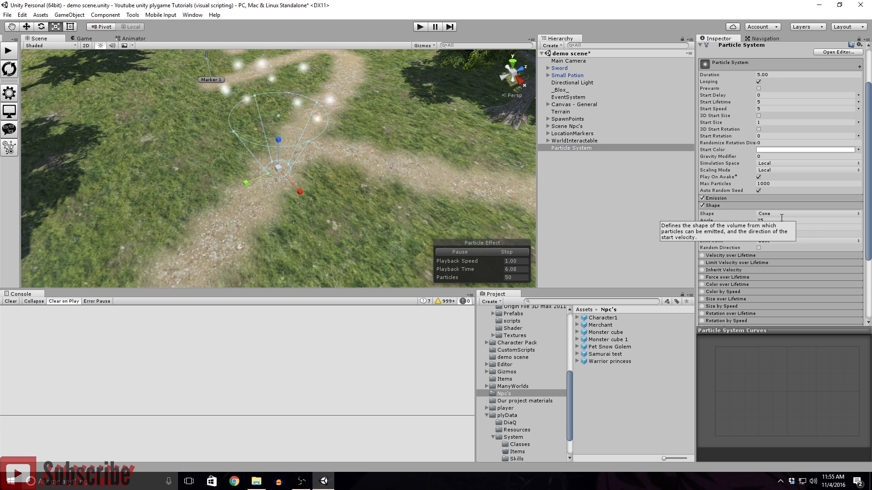
left_click(780, 214)
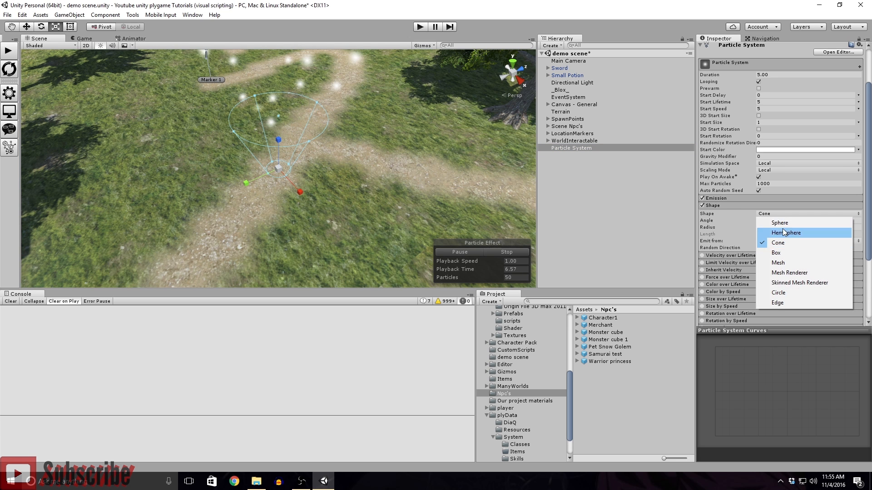
left_click(786, 254)
- Scale the particle system wider along its two horizontal axes and flatten it along its vertical axis
left_click_drag(247, 182, 192, 192)
left_click_drag(301, 189, 333, 212)
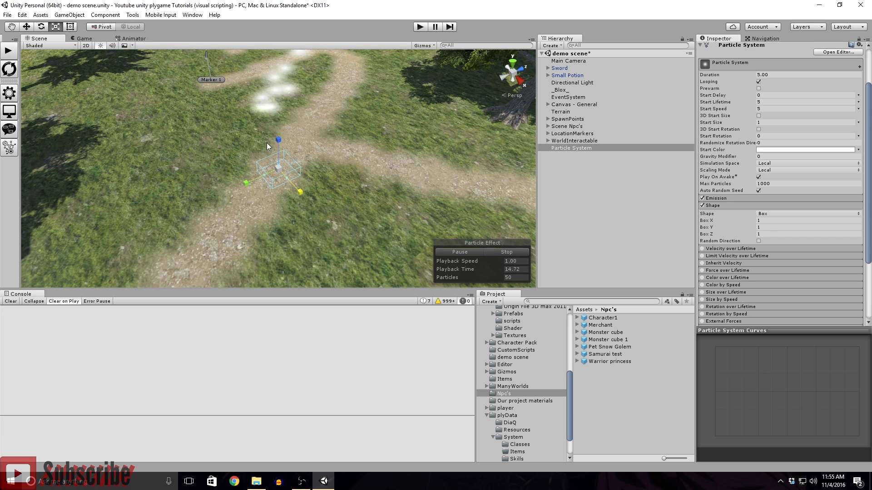
left_click_drag(277, 139, 272, 159)
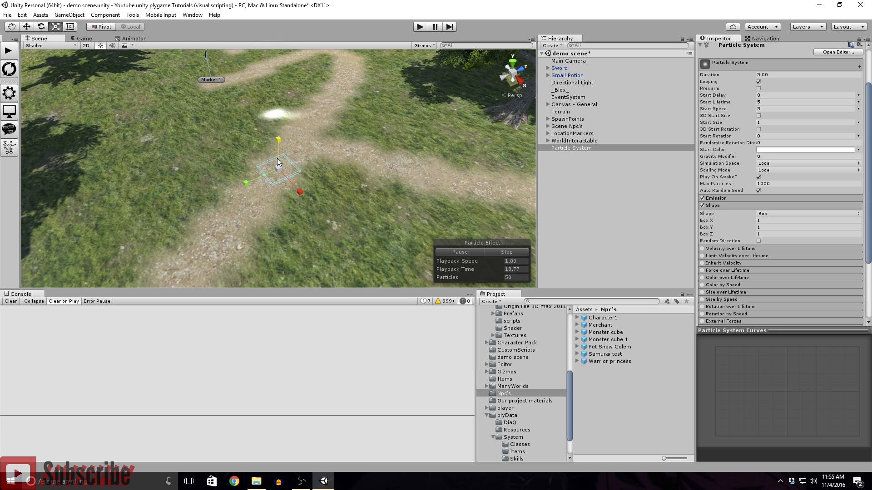
- Move the flattened particle system upwards along its vertical axis above the path
mouse_move(394, 163)
right_mouse_down()
mouse_move(440, 151)
mouse_move(392, 157)
mouse_move(358, 179)
mouse_move(212, 153)
right_mouse_up()
scroll(438, 152, "up", 5)
left_click_drag(238, 155, 236, 83)
right_click_drag(236, 83, 436, 160)
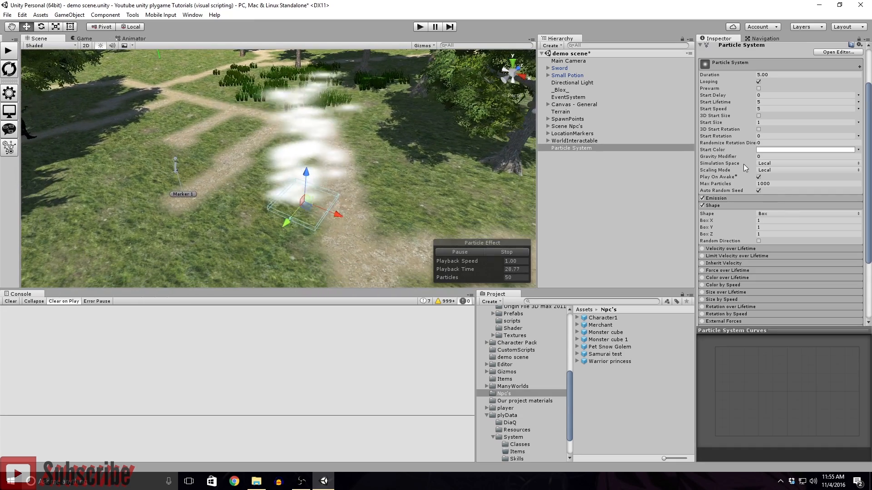
- Set the particle system's Start Speed to 1 and its Start Lifetime to 1
left_click(759, 108)
type("1")
left_click(763, 102)
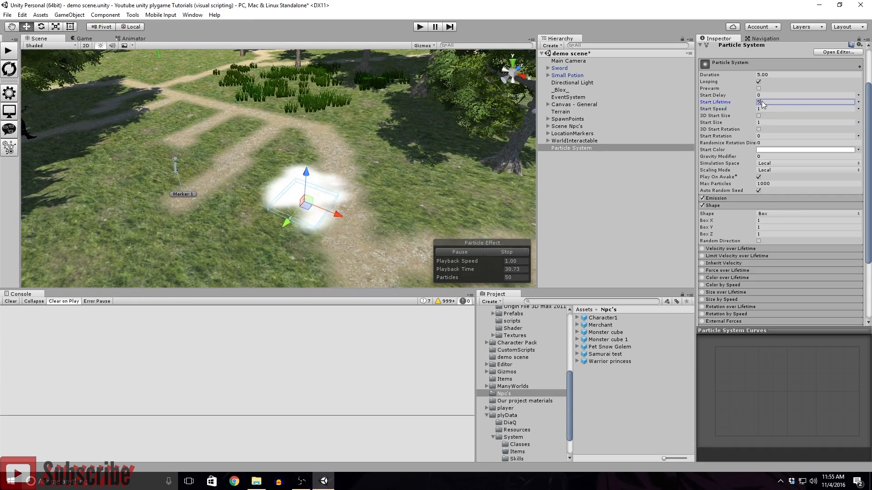
type("1")
- Try a Start Size of 5 for the particles and reduce it to 3
scroll(344, 219, "up", 6)
right_click_drag(347, 217, 323, 200)
left_click(761, 122)
type("5")
scroll(357, 172, "down", 2)
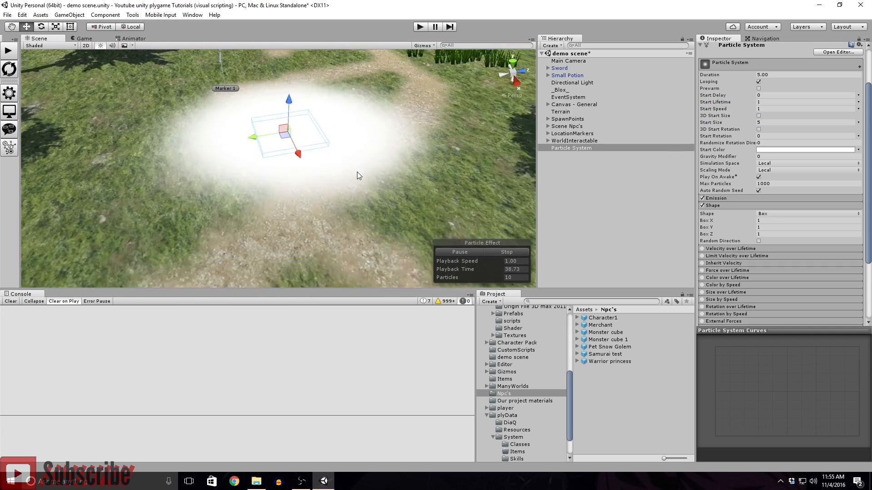
scroll(357, 171, "down", 5)
right_click_drag(357, 172, 347, 161)
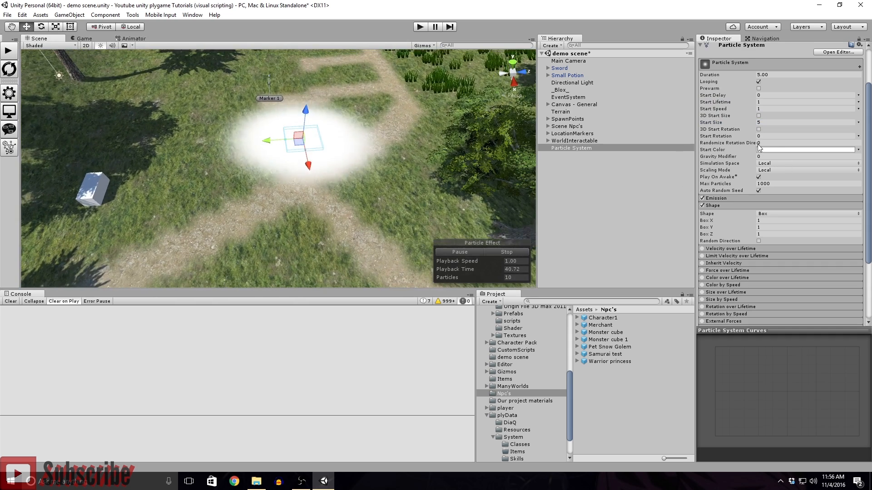
left_click(759, 122)
type("3")
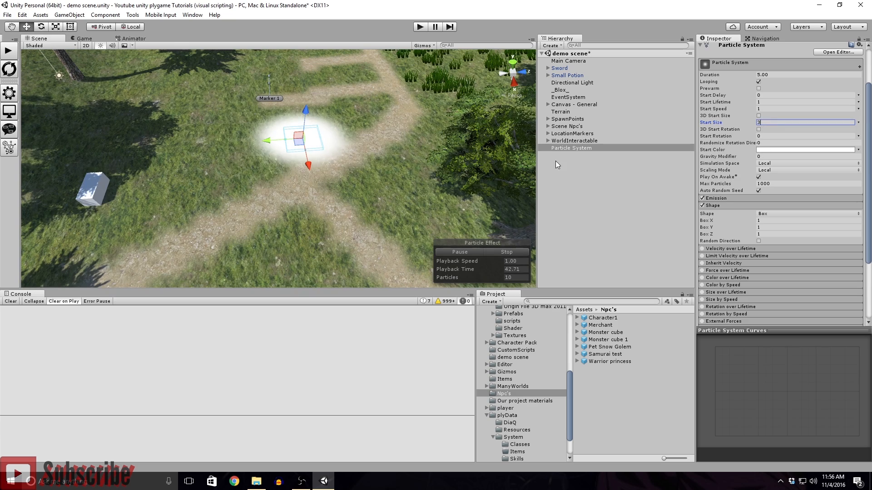
- Set the particle system's Start Color to a pale yellow, hex FFF9AAFF
right_click_drag(508, 159, 508, 186)
scroll(397, 187, "up", 5)
right_click_drag(397, 187, 336, 194)
scroll(336, 194, "down", 3)
left_click_drag(336, 194, 359, 135, "alt")
scroll(358, 135, "down", 4)
middle_click_drag(359, 136, 386, 153)
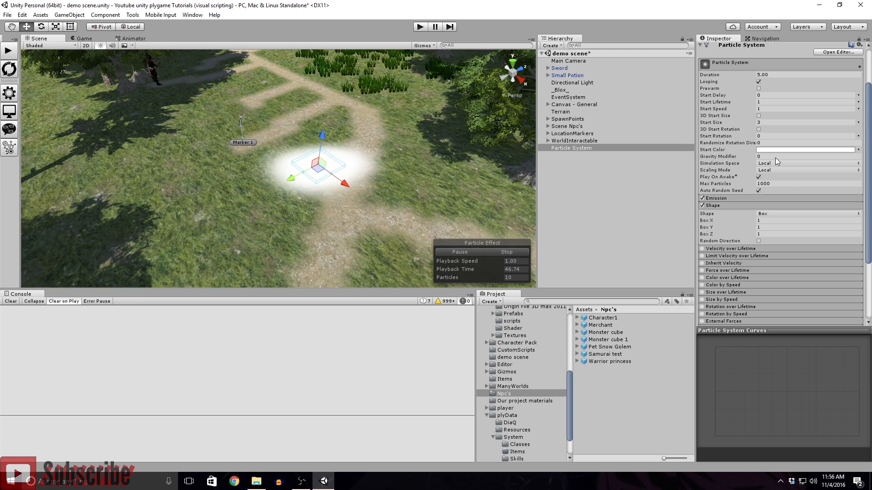
left_click(778, 150)
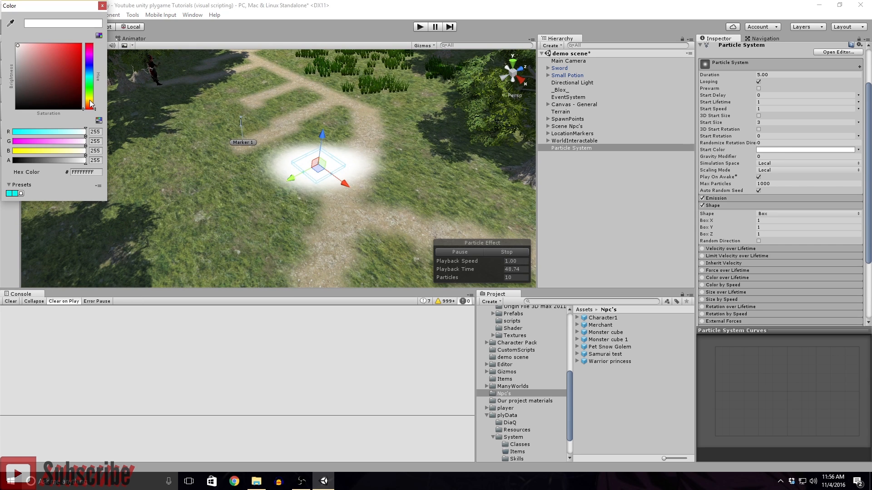
left_click_drag(91, 104, 89, 99)
left_click(78, 48)
left_click_drag(78, 46, 39, 40)
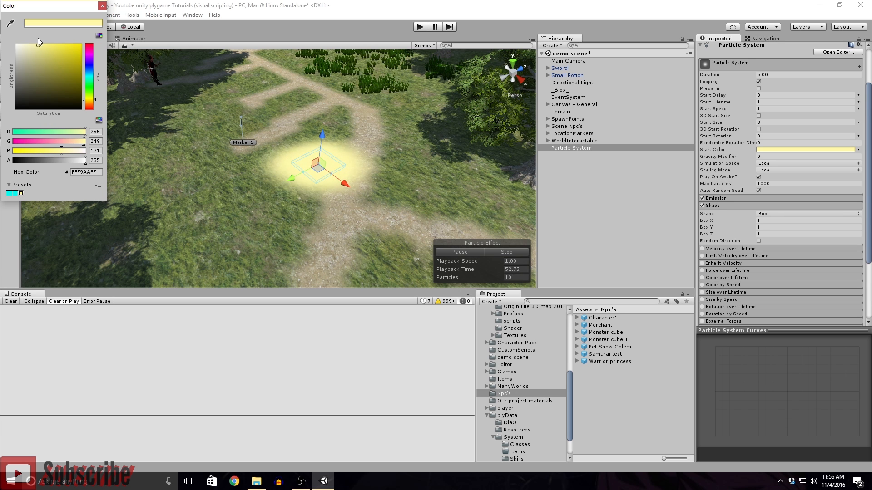
- Set the particle system's Start Size to 2 and its Start Speed to 0.5
left_click(754, 122)
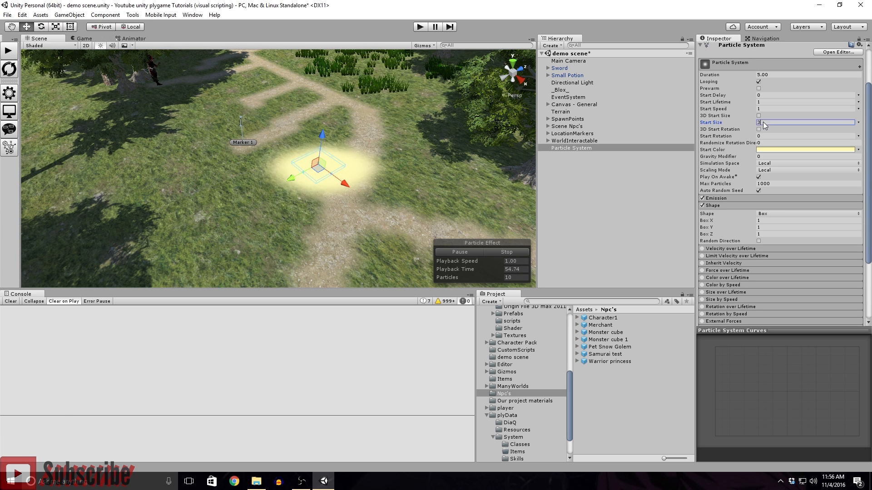
type("2")
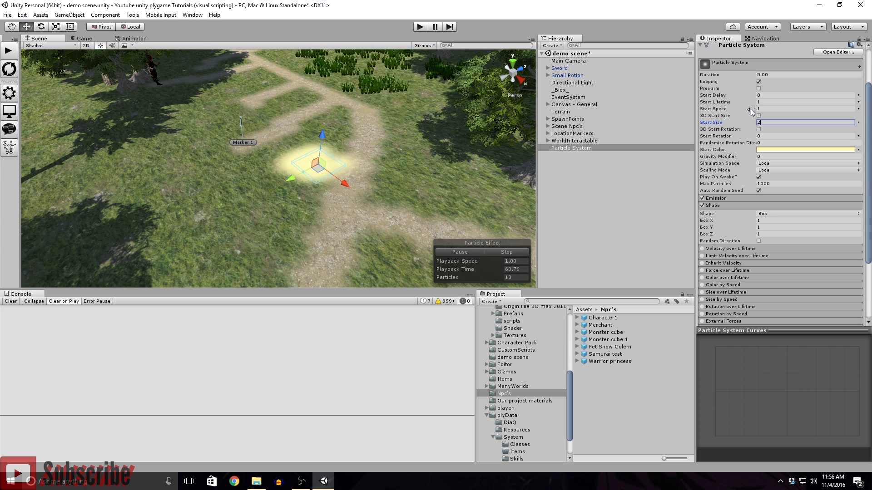
mouse_move(756, 111)
left_mouse_down()
mouse_move(742, 113)
mouse_move(757, 111)
left_mouse_up()
type("0")
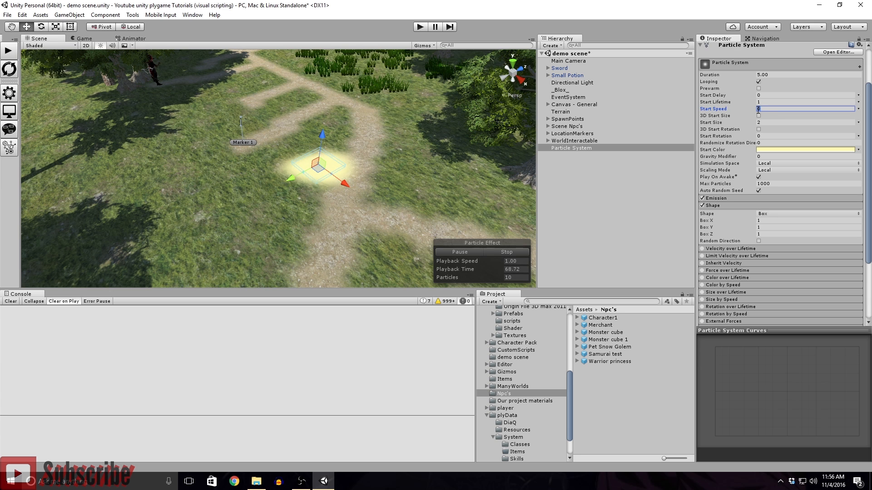
type(".5")
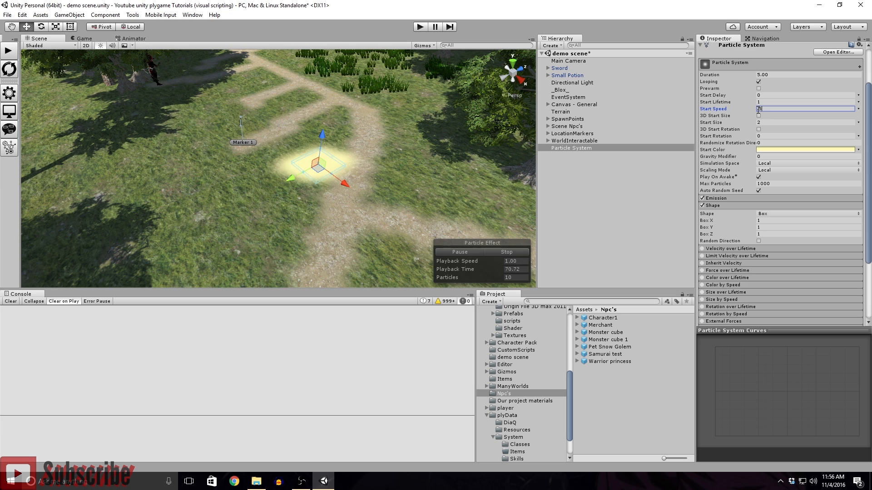
left_click(768, 121)
left_click(765, 101)
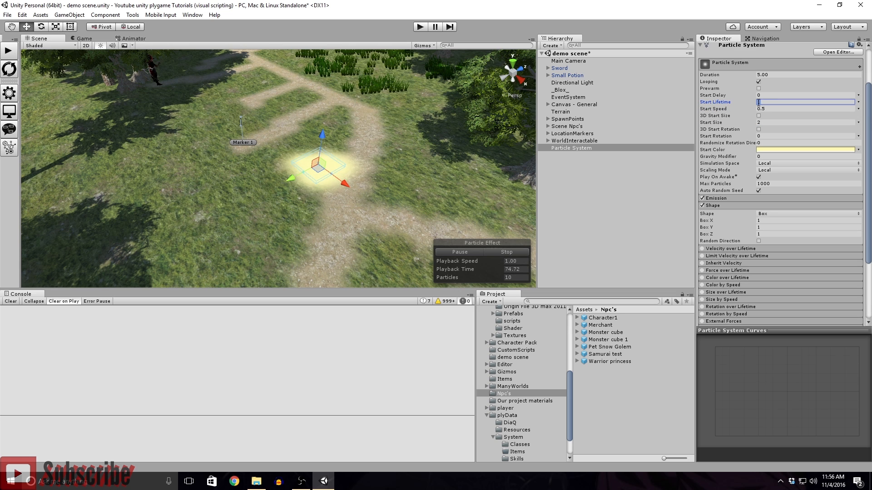
- Scale the particle system down uniformly so the yellow glow covers a smaller patch of ground
scroll(417, 183, "up", 10)
right_click_drag(359, 191, 327, 180)
scroll(415, 167, "down", 5)
scroll(326, 180, "down", 3)
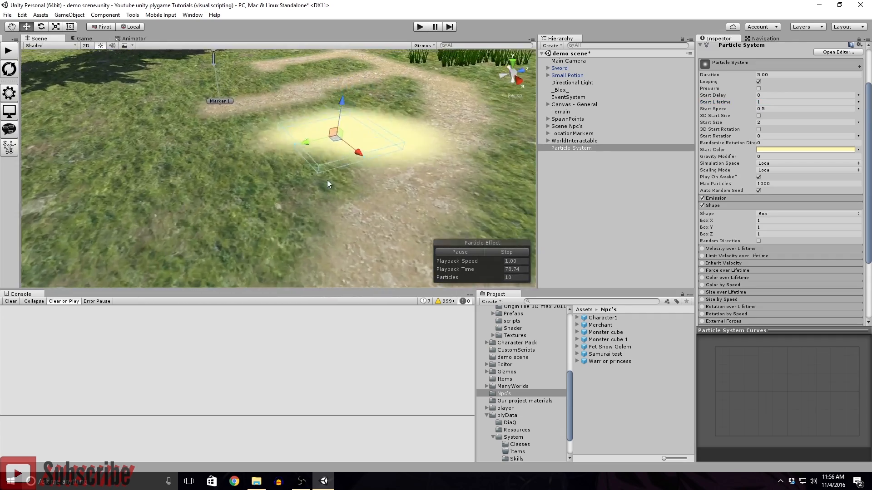
scroll(351, 187, "up", 5)
scroll(350, 187, "down", 5)
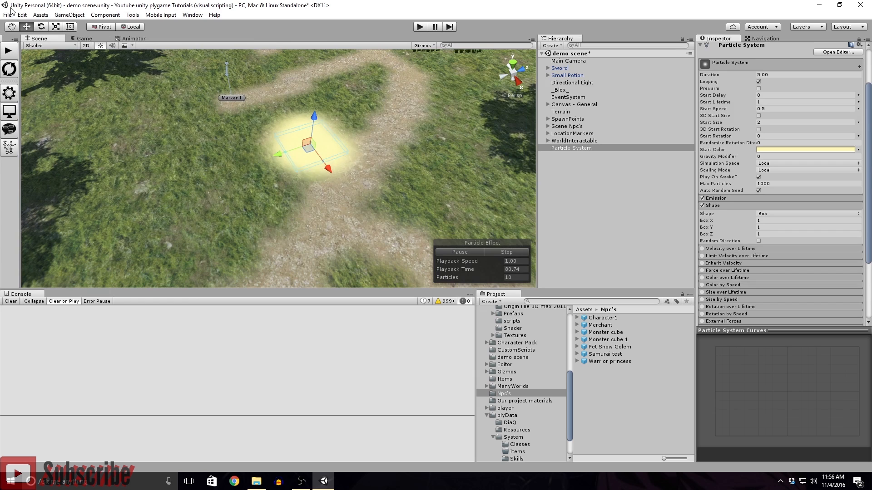
left_click(56, 28)
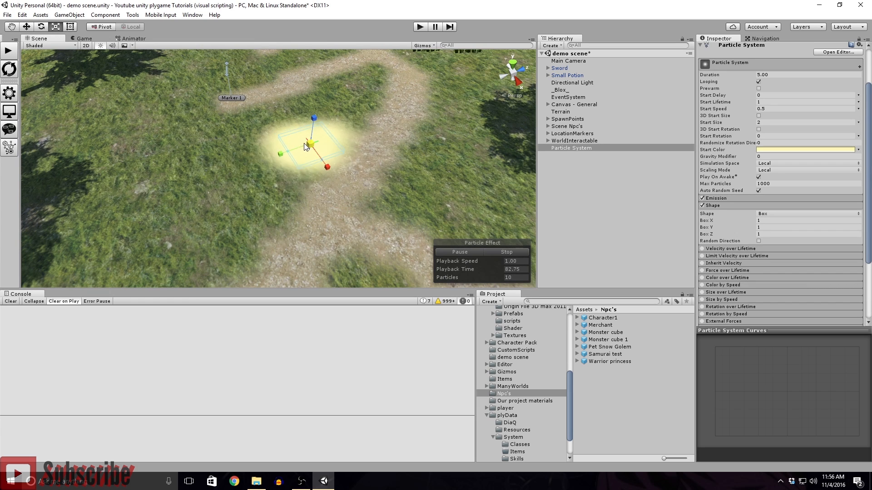
left_click_drag(294, 145, 291, 146)
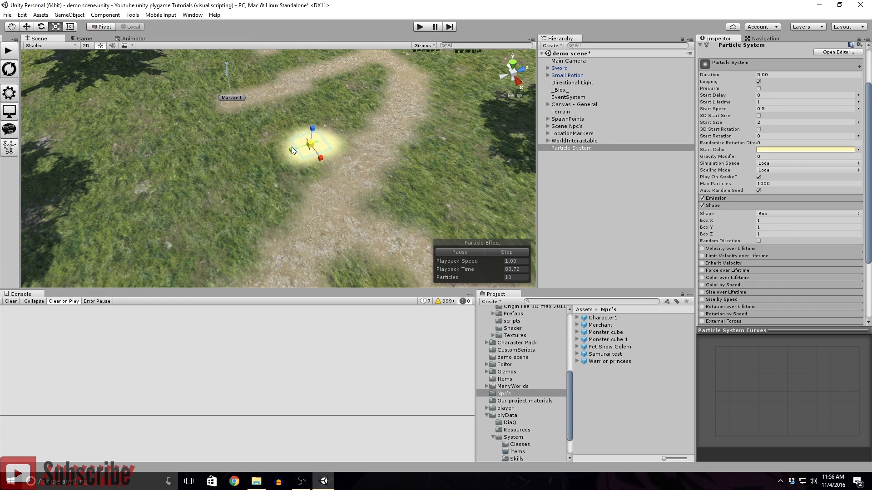
- Set the particle system's Start Size to 3 and scale the object down uniformly once more
left_click(764, 123)
type("3")
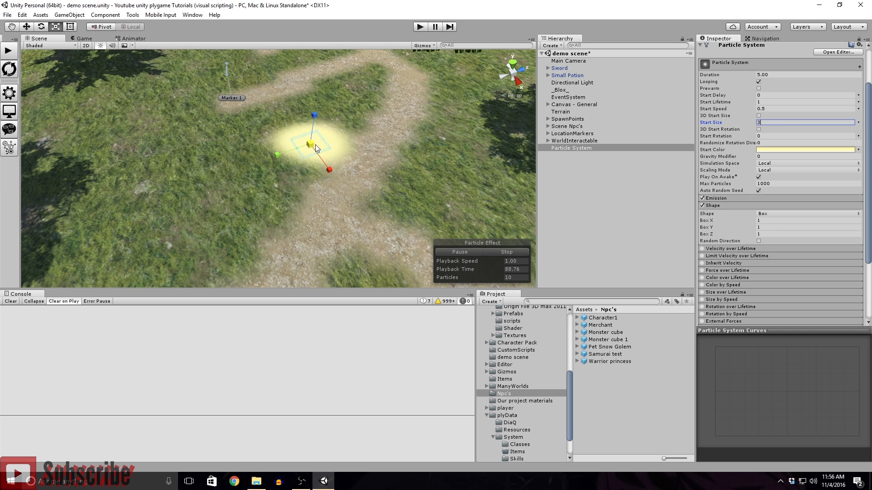
left_click_drag(307, 145, 301, 150)
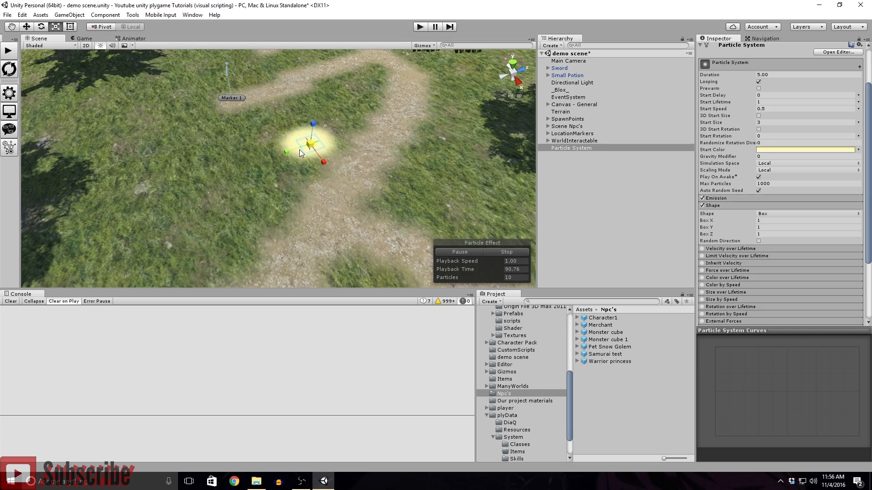
right_click_drag(274, 177, 366, 186)
mouse_move(319, 203)
right_mouse_down()
mouse_move(350, 197)
mouse_move(347, 180)
mouse_move(299, 198)
mouse_move(320, 187)
right_mouse_up()
scroll(351, 197, "down", 5)
scroll(350, 197, "up", 9)
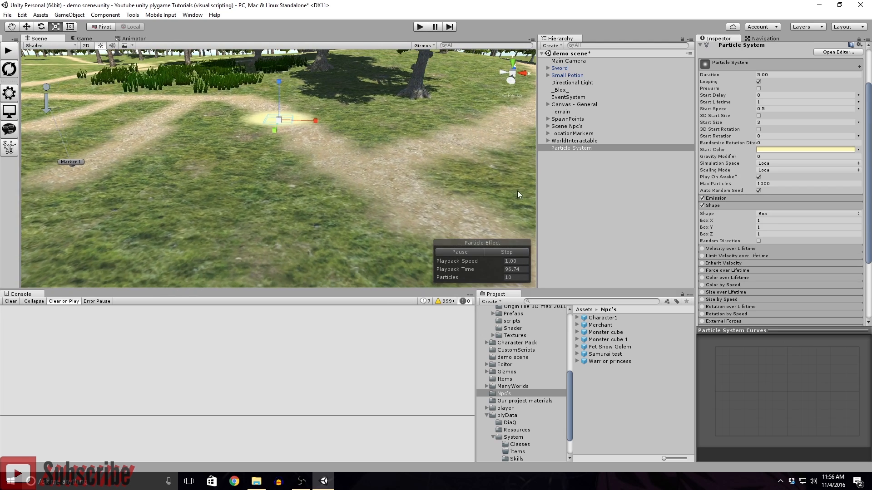
key("Up")
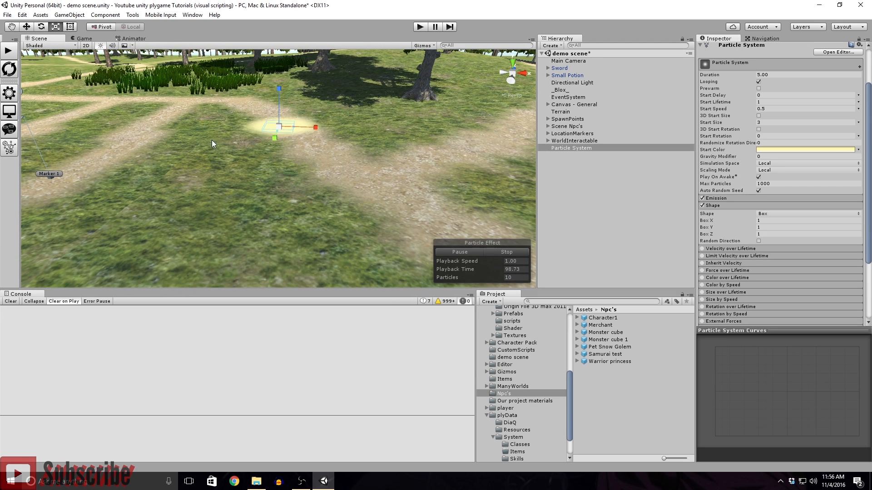
mouse_move(348, 190)
right_mouse_down()
mouse_move(332, 212)
mouse_move(353, 192)
mouse_move(301, 176)
mouse_move(322, 165)
right_mouse_up()
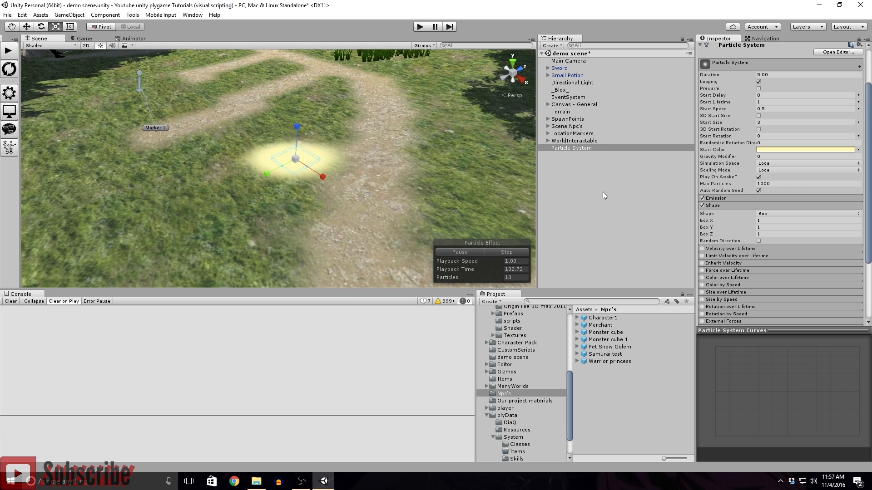
- Duplicate the particle system and nest the copy under the original as its child
left_click(588, 194)
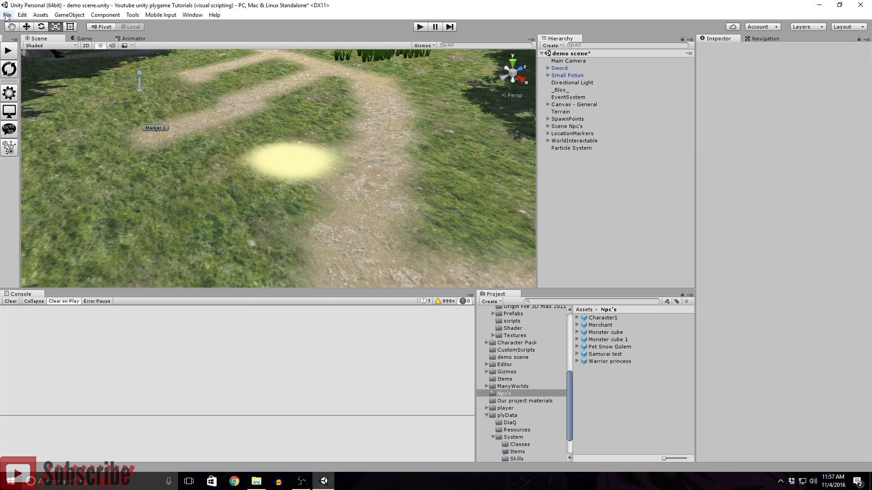
left_click(571, 148)
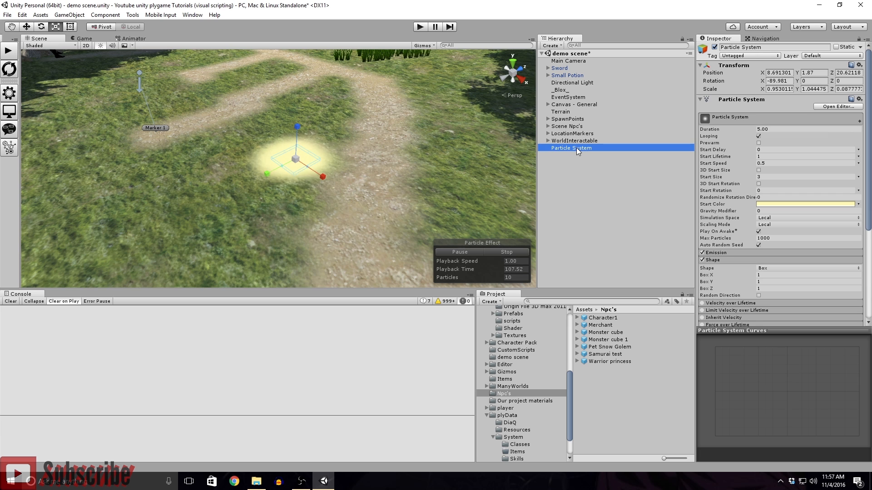
key("ctrl+d")
left_click(580, 159)
left_click_drag(581, 157, 572, 148)
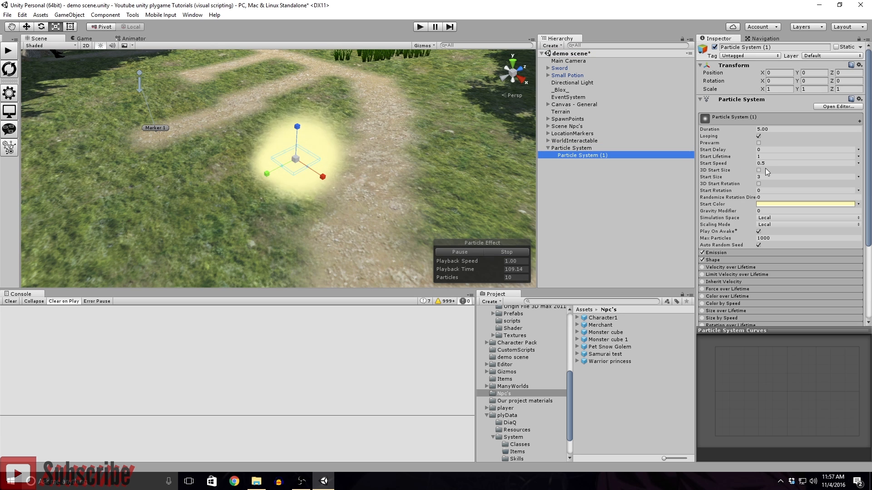
- Flatten the child particle system to a Z scale of about 0.012 and set its Start Color to near-white, hex FFFEFBFF
left_click(721, 260)
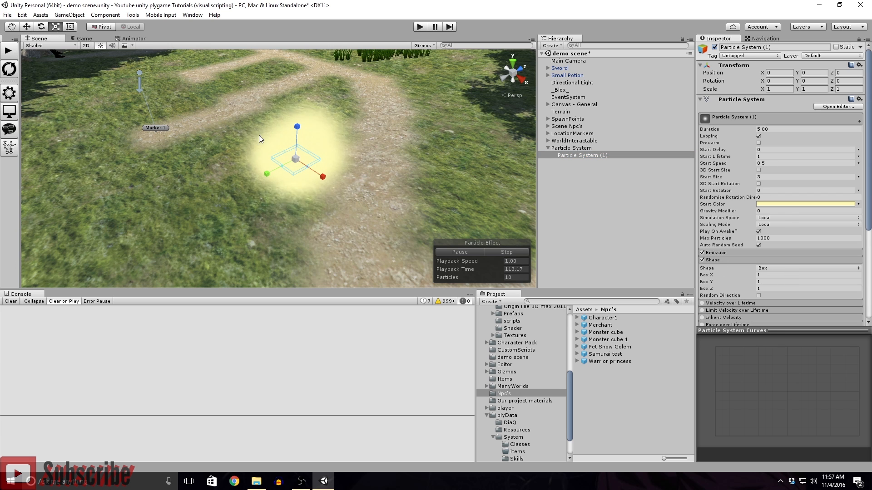
left_click_drag(296, 126, 296, 154)
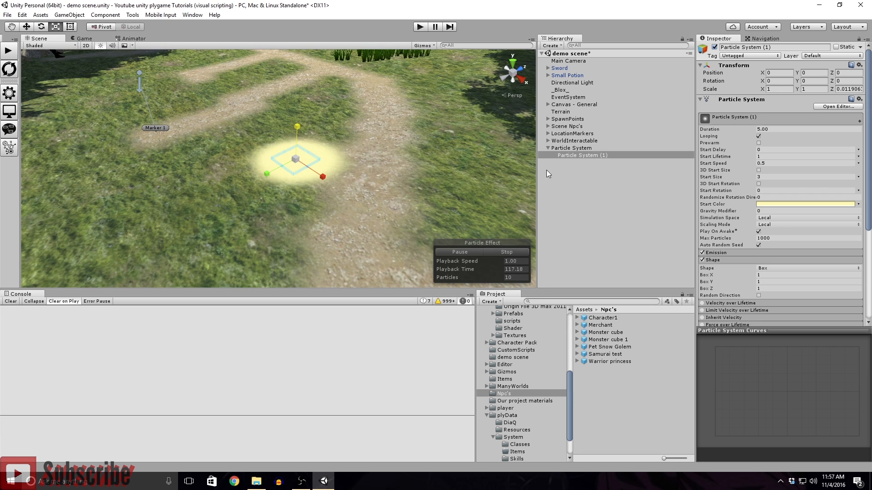
left_click(805, 204)
left_click_drag(36, 52, 15, 43)
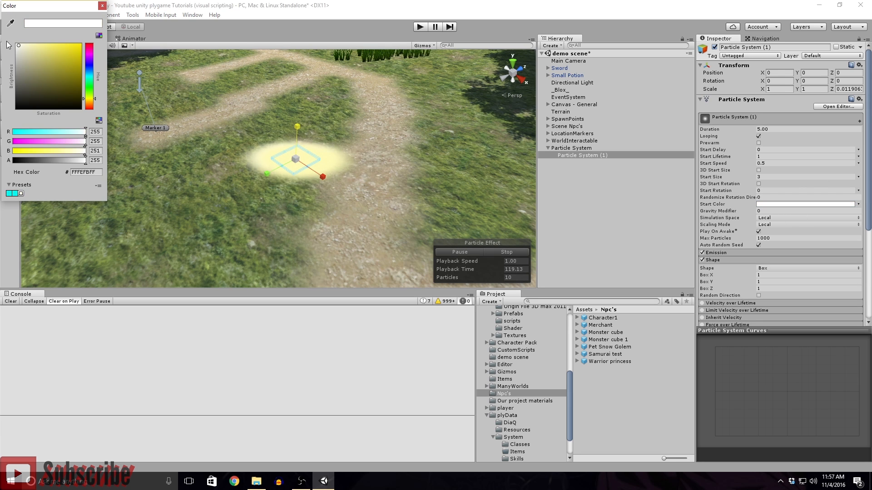
left_click(103, 6)
- Stretch the child particle system along its Z axis to a scale of about 0.061
mouse_move(304, 136)
right_mouse_down()
mouse_move(306, 162)
mouse_move(281, 189)
mouse_move(228, 162)
right_mouse_up()
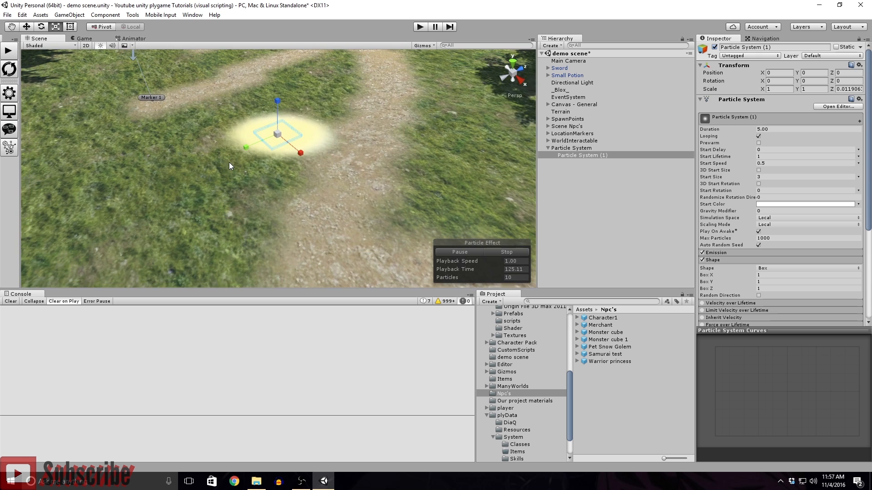
left_click_drag(277, 101, 278, 54)
right_click_drag(273, 160, 274, 105)
left_click_drag(279, 118, 282, 80)
left_click_drag(277, 179, 272, 196)
right_click_drag(326, 207, 318, 246)
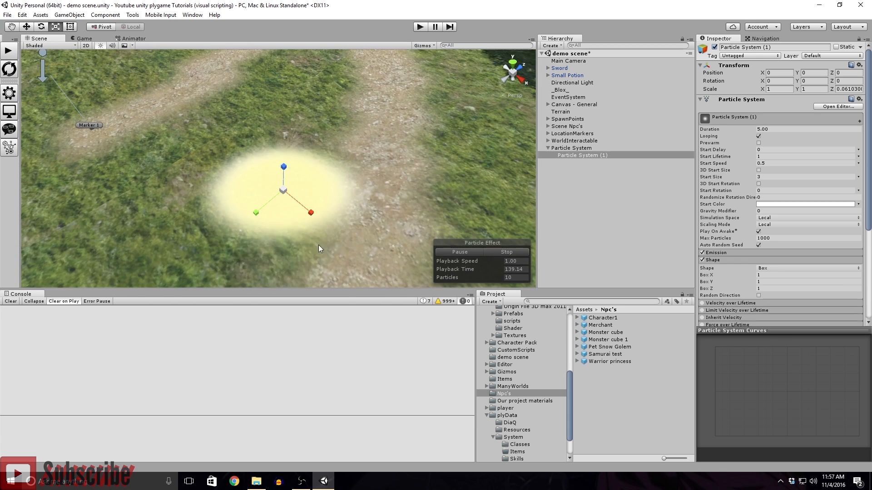
- Rename the parent particle system to "Hidden bomb" and collapse its child list
left_click(559, 149)
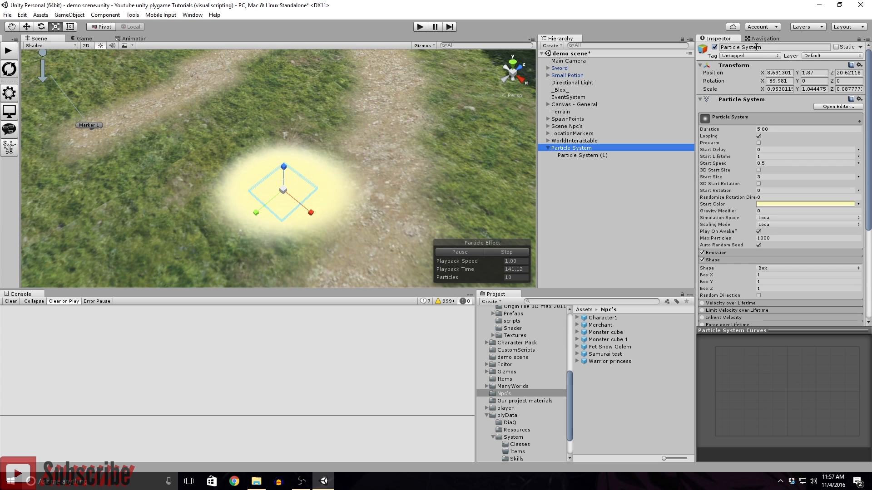
left_click(771, 45)
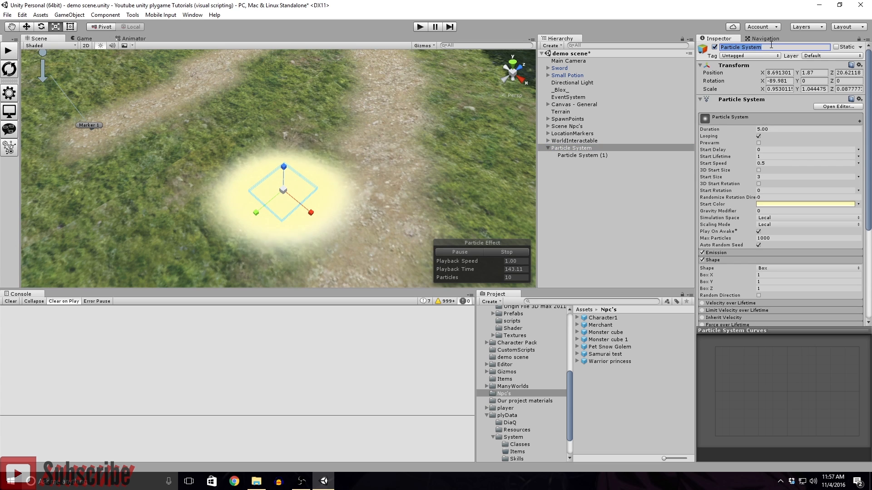
type("Hidden bomb")
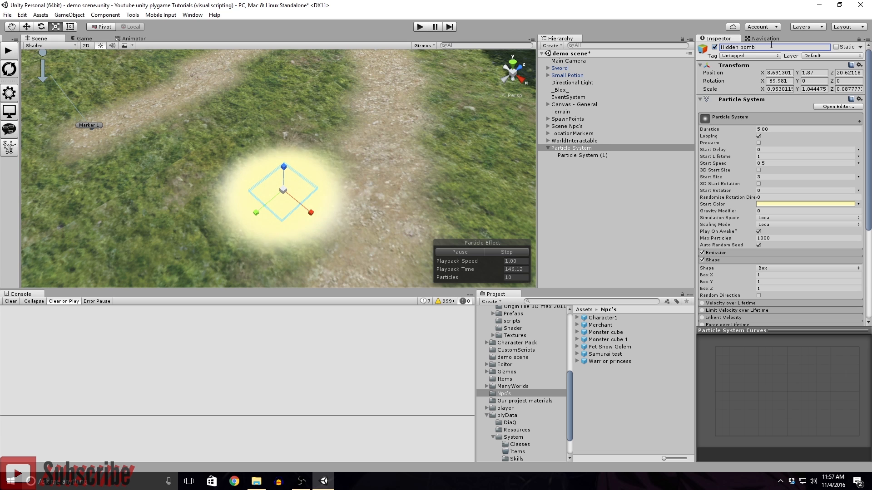
key("Return")
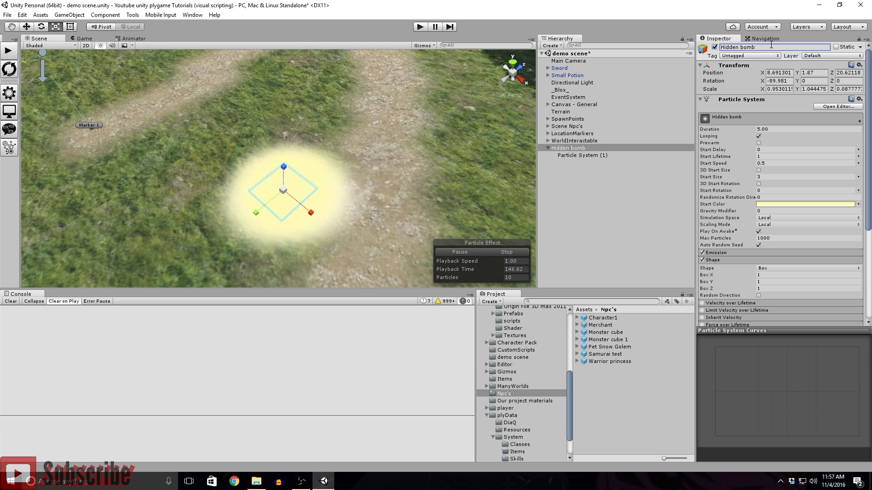
left_click(548, 148)
- Collapse the project's folder tree and display the contents of the root Assets folder
scroll(517, 358, "up", 5)
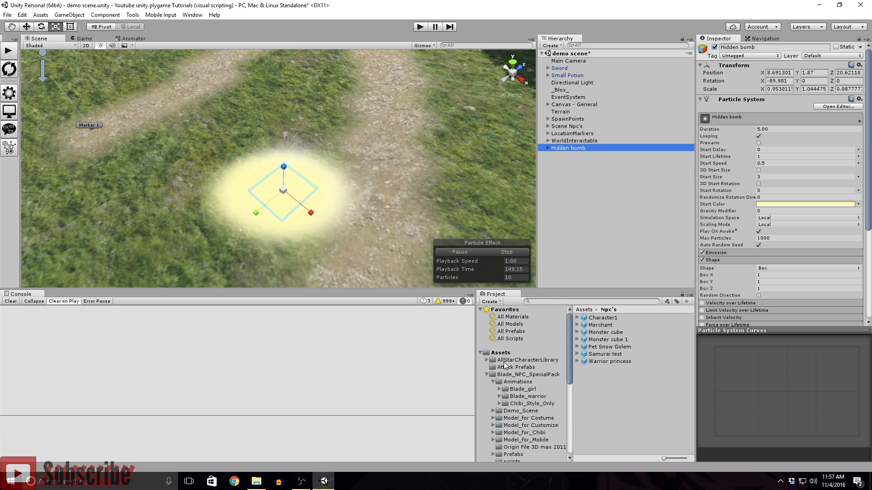
left_click(485, 353)
left_click(480, 352)
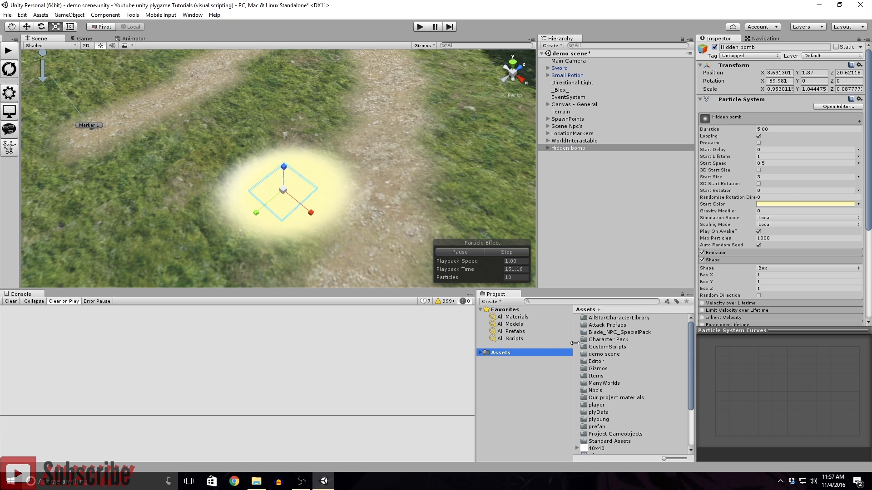
scroll(729, 220, "down", 4)
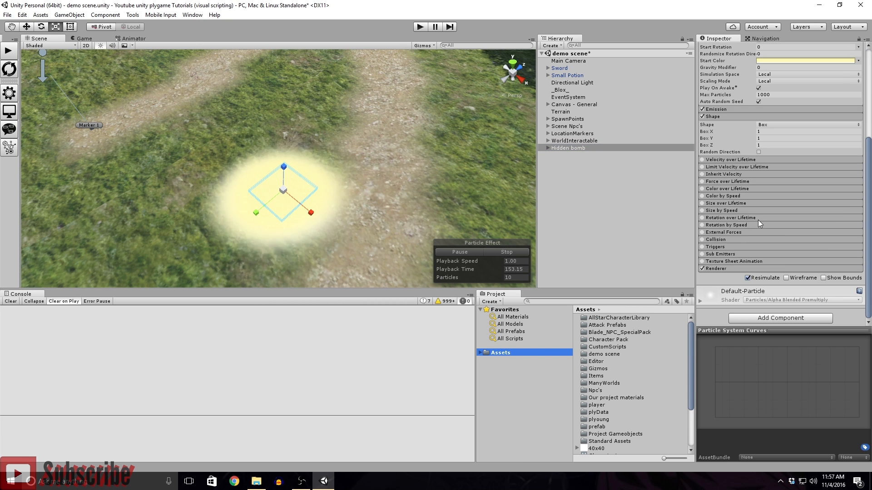
right_click(571, 147)
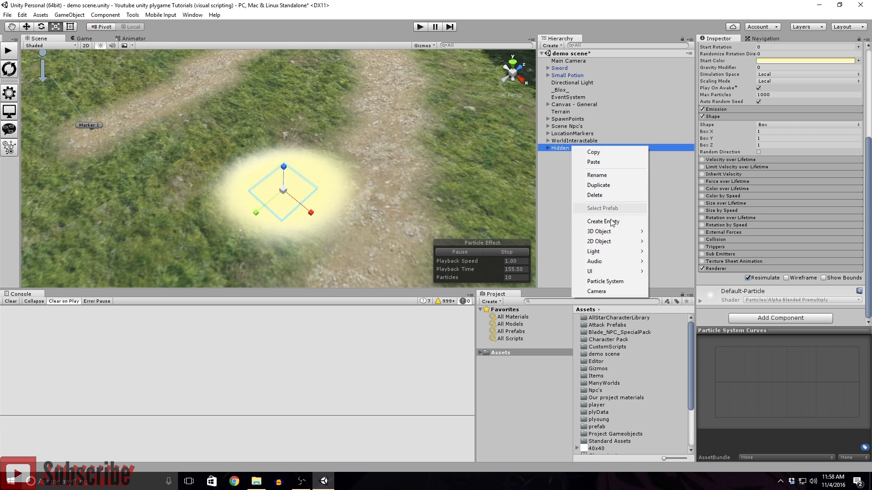
left_click(682, 241)
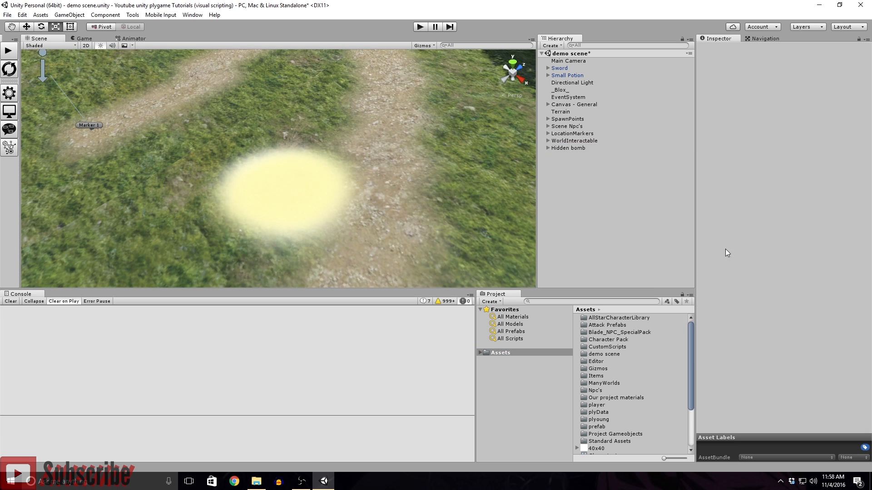
- Add the plyGame Area Trigger component to the Hidden bomb object
left_click(562, 147)
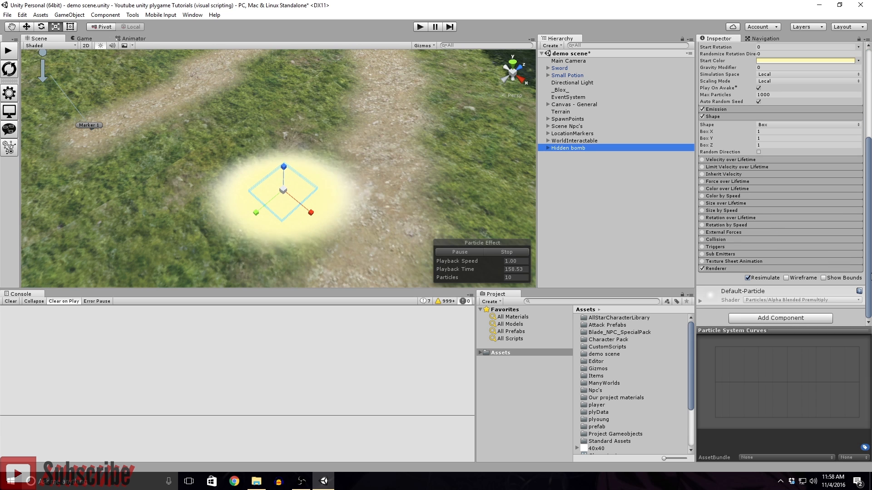
left_click(774, 319)
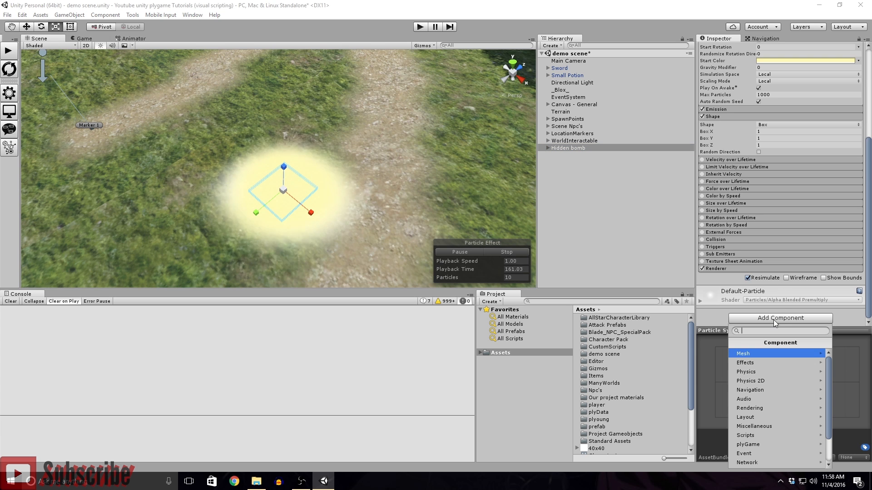
left_click(761, 444)
left_click(748, 381)
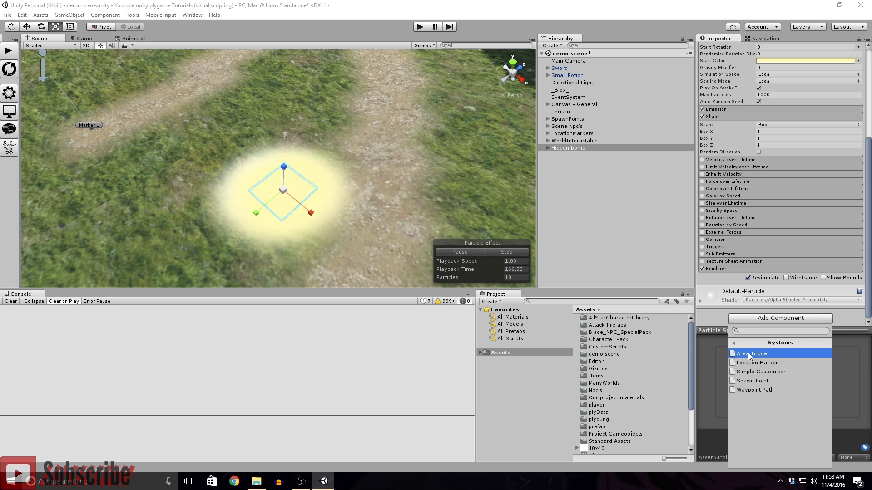
left_click(747, 353)
scroll(297, 177, "down", 10)
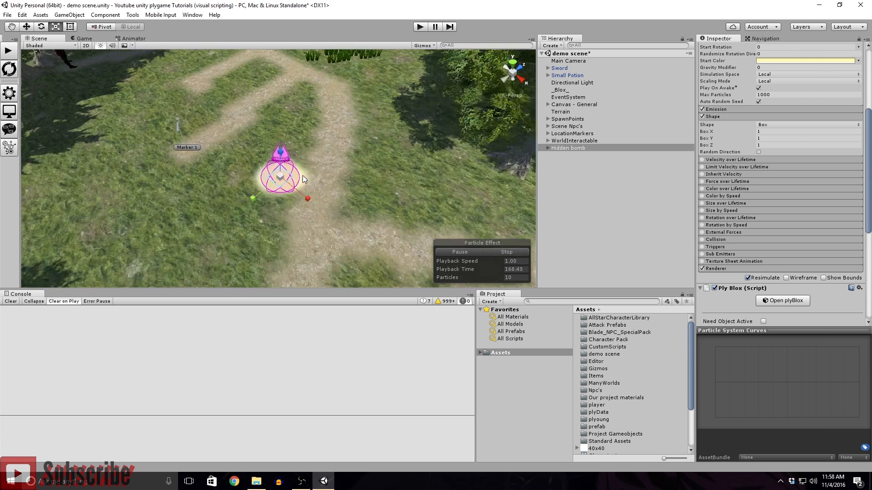
key("Down")
left_click_drag(317, 182, 268, 227, "alt")
scroll(728, 205, "down", 5)
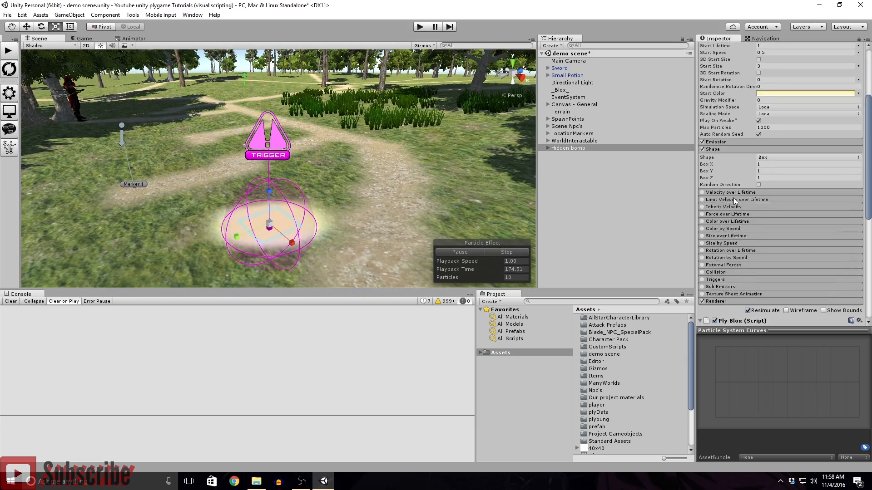
scroll(728, 205, "down", 8)
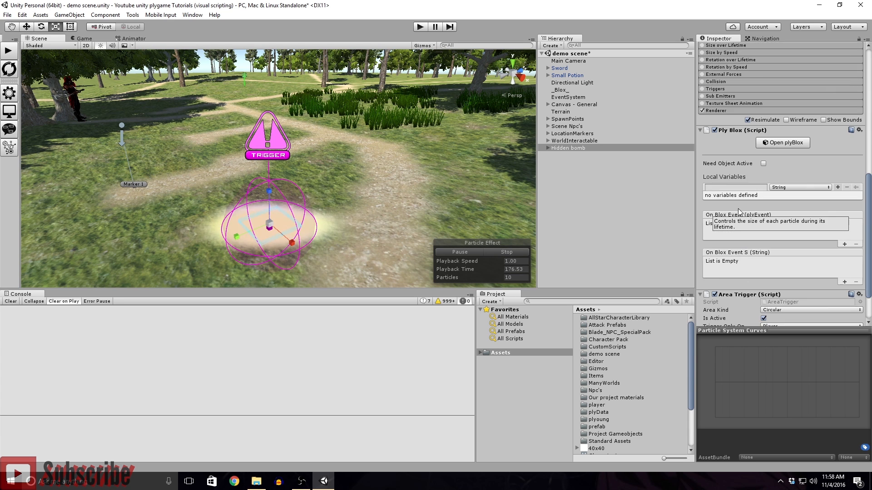
- Remove the Area Trigger component from the Hidden bomb object
right_click(739, 247)
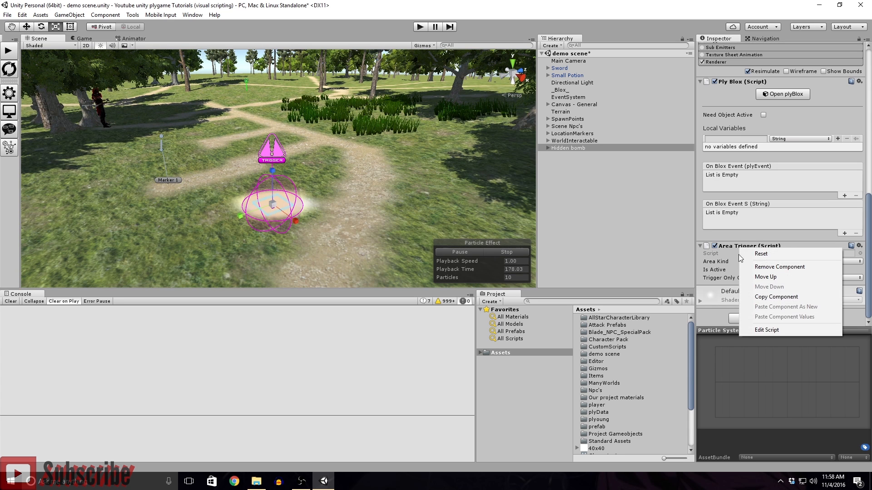
left_click(711, 319)
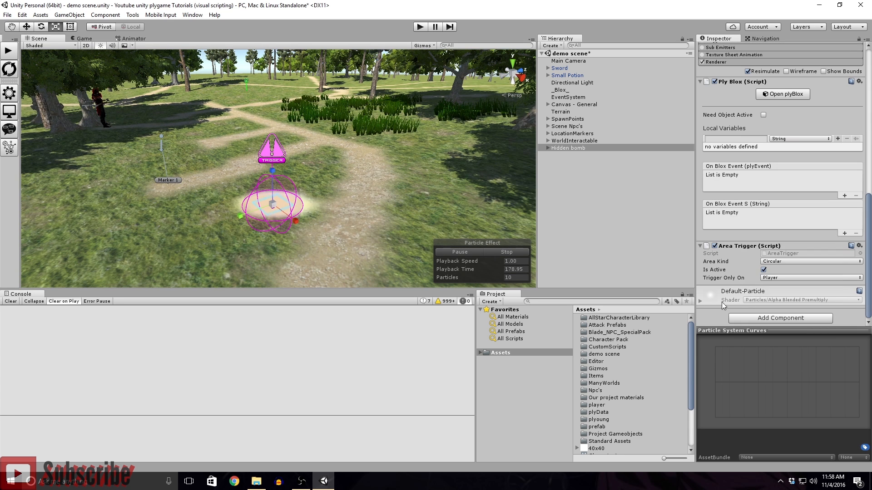
right_click(747, 245)
left_click(774, 263)
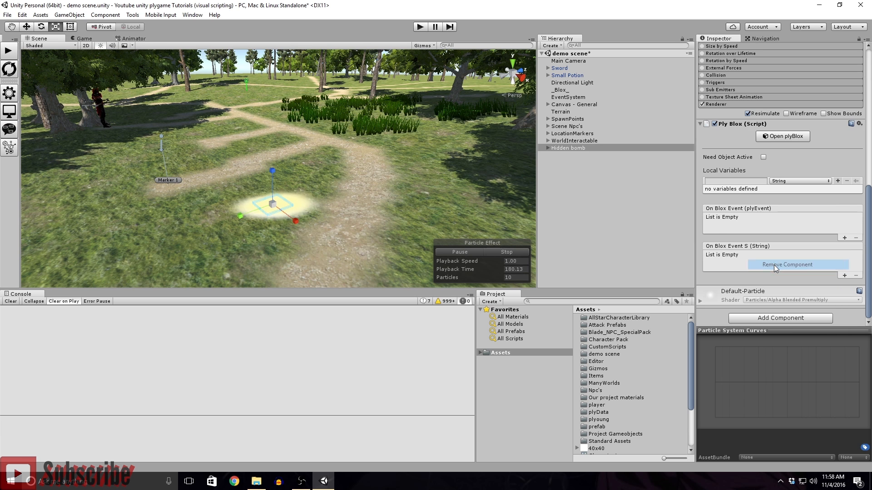
- Create an empty child object under Hidden bomb and name it Trigger
left_click(548, 148)
right_click(563, 148)
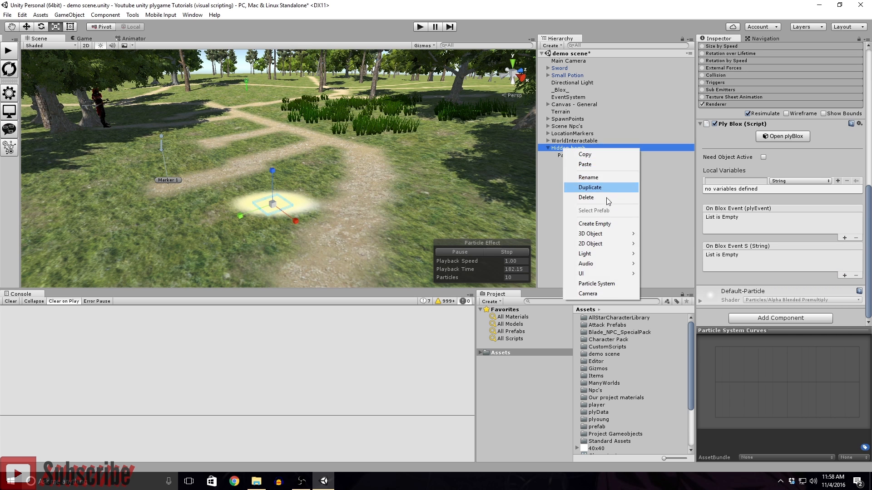
left_click(594, 224)
left_click(758, 48)
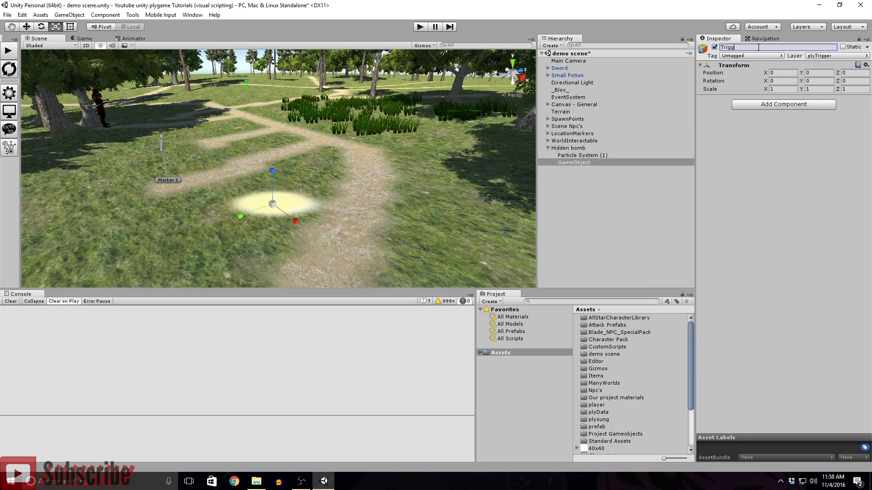
- Add the plyGame Area Trigger component to the Trigger child object
left_click(776, 105)
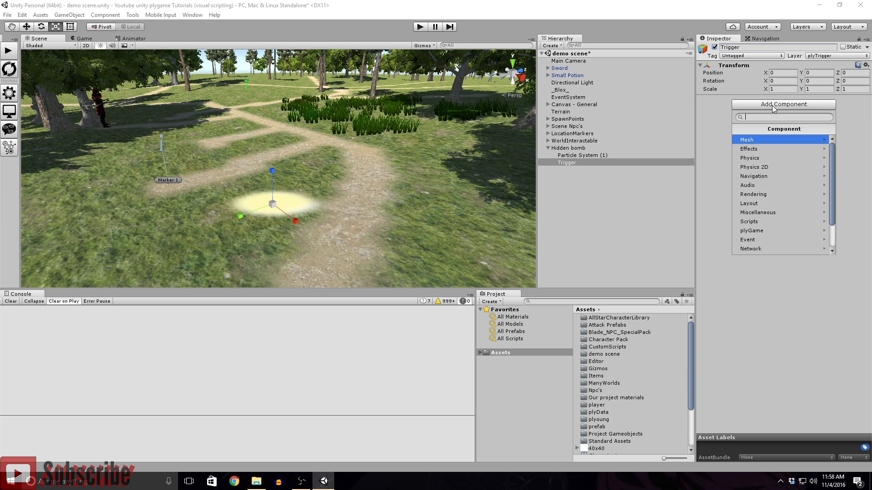
left_click(759, 232)
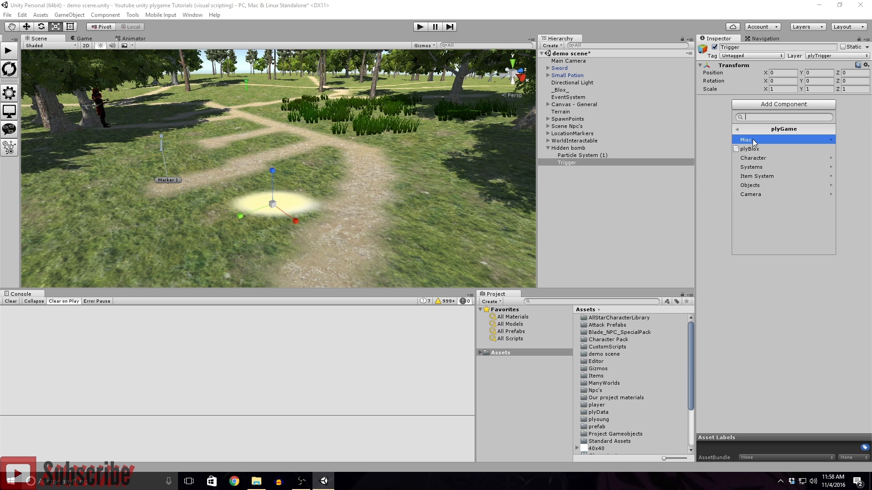
left_click(756, 167)
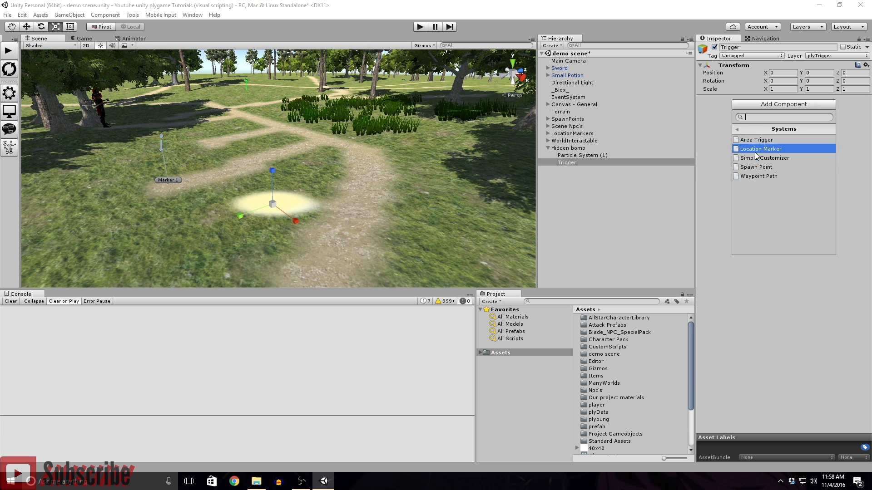
left_click(756, 148)
- Scale the Trigger area up uniformly to about 3.13 so it surrounds the glowing bomb spot
left_click_drag(272, 203, 415, 209)
right_click_drag(364, 196, 289, 167)
scroll(349, 252, "down", 6)
scroll(349, 251, "up", 3)
scroll(338, 245, "up", 3)
left_click_drag(285, 154, 276, 154)
right_click_drag(276, 154, 350, 148)
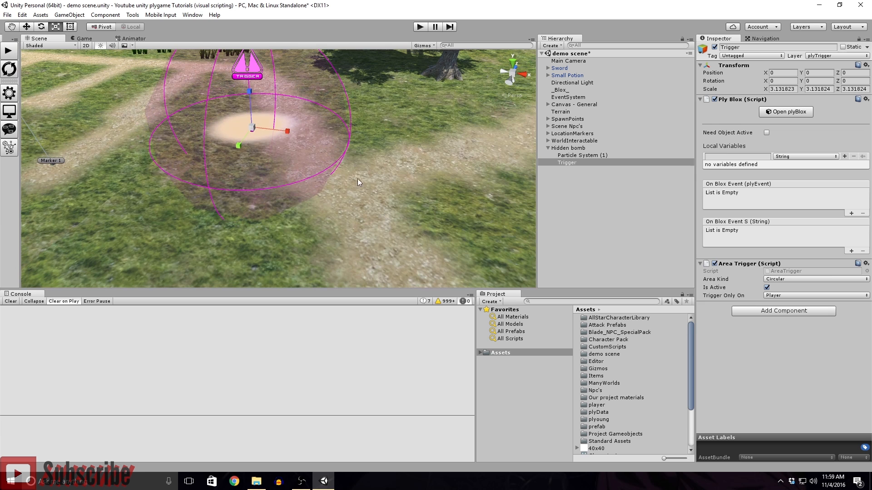
- Move the Trigger area along its Z axis to a Z position of about -16.7
left_click_drag(244, 94, 239, 129)
mouse_move(402, 154)
right_mouse_down()
mouse_move(287, 175)
mouse_move(386, 201)
mouse_move(307, 205)
mouse_move(337, 247)
mouse_move(301, 242)
right_mouse_up()
scroll(287, 175, "down", 5)
scroll(387, 201, "up", 4)
scroll(386, 201, "down", 4)
scroll(317, 208, "down", 2)
scroll(307, 205, "up", 2)
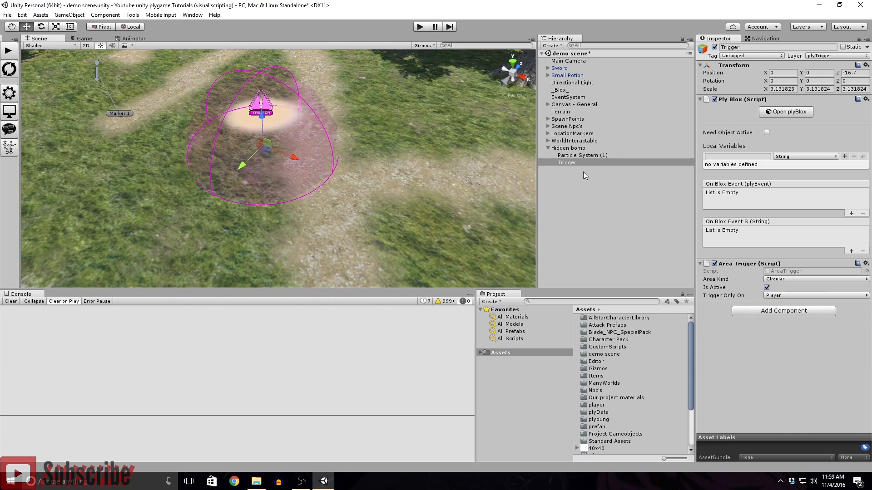
- Open the plyBlox editor for the Trigger object and add a new state
left_click(561, 149)
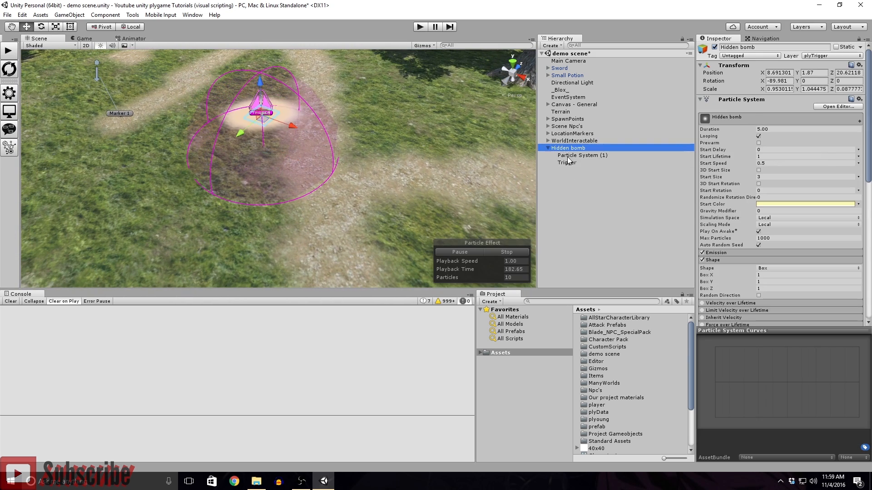
left_click(564, 156)
left_click(567, 163)
left_click(788, 113)
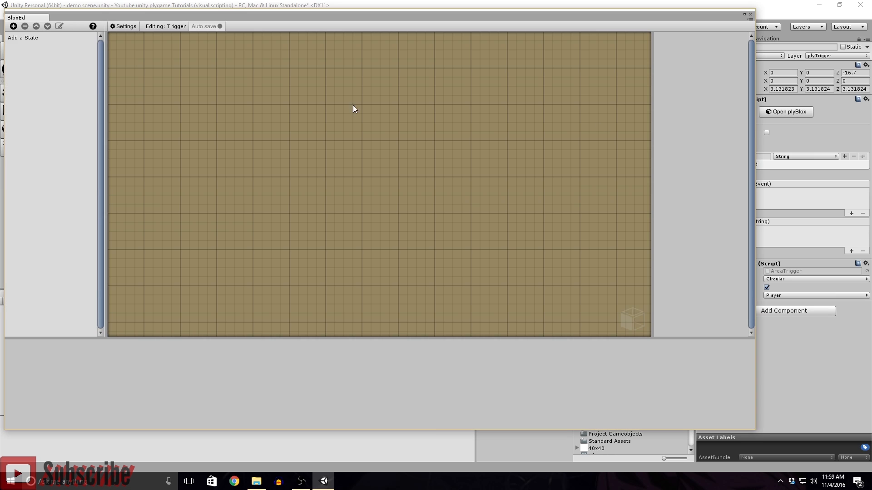
left_click(14, 26)
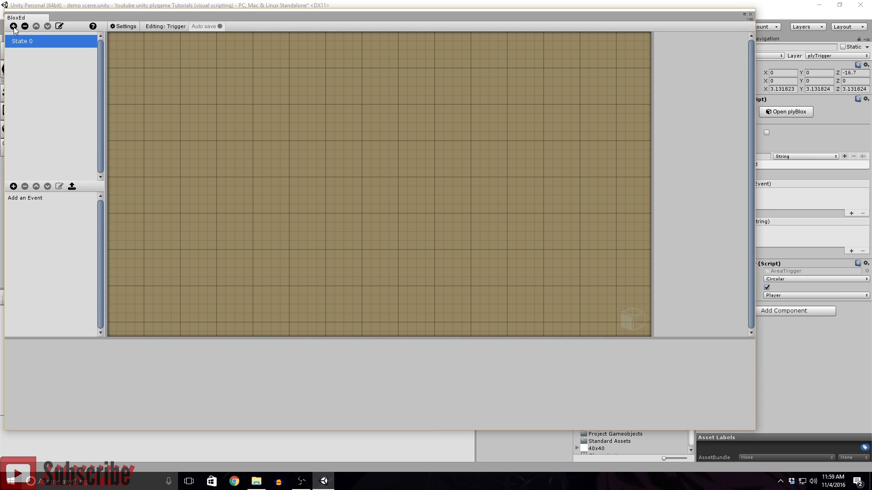
- Add an On AreaTrigger Enter event to State 0
left_click(14, 187)
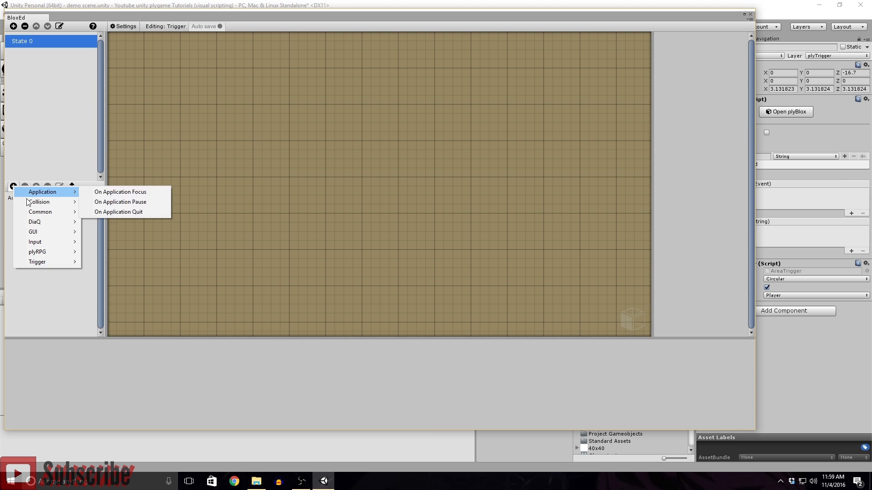
mouse_move(53, 220)
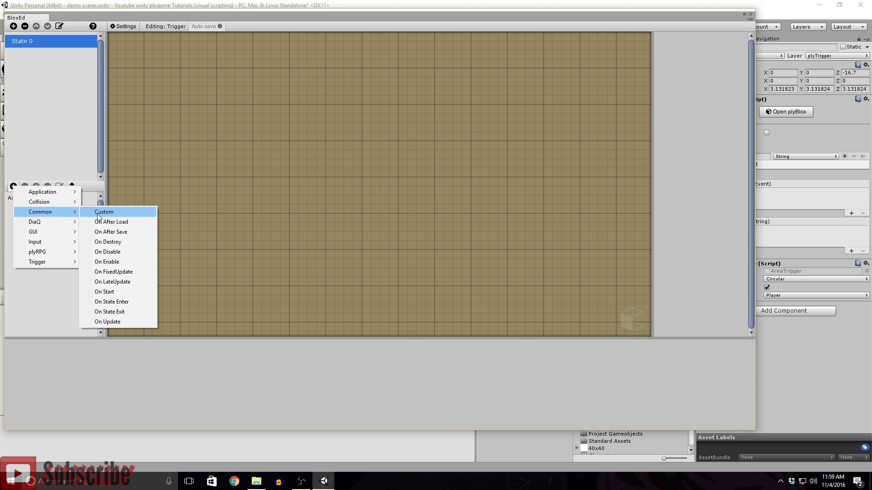
mouse_move(72, 262)
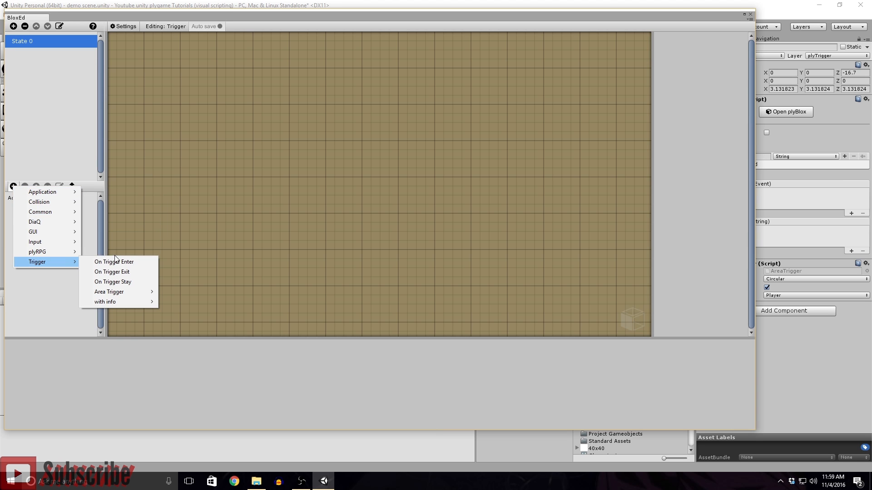
mouse_move(117, 293)
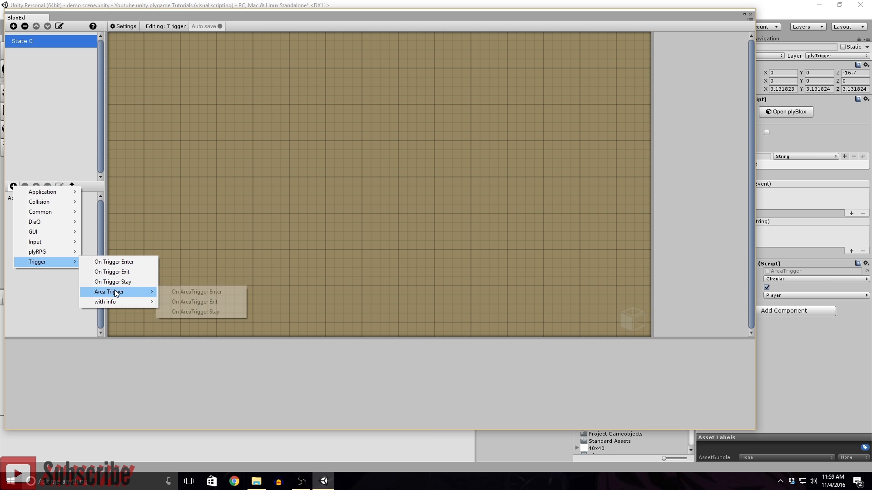
left_click(192, 291)
- Delete the On AreaTrigger Enter event from State 0
left_click(13, 185)
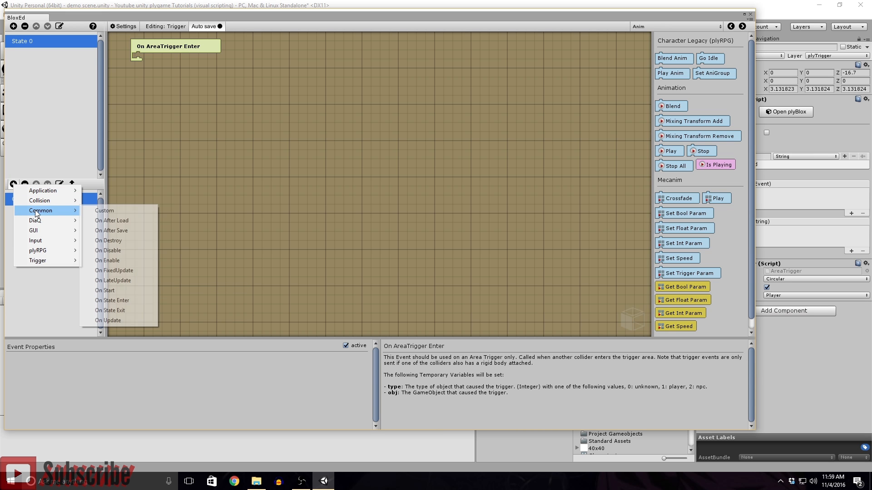
left_click(39, 306)
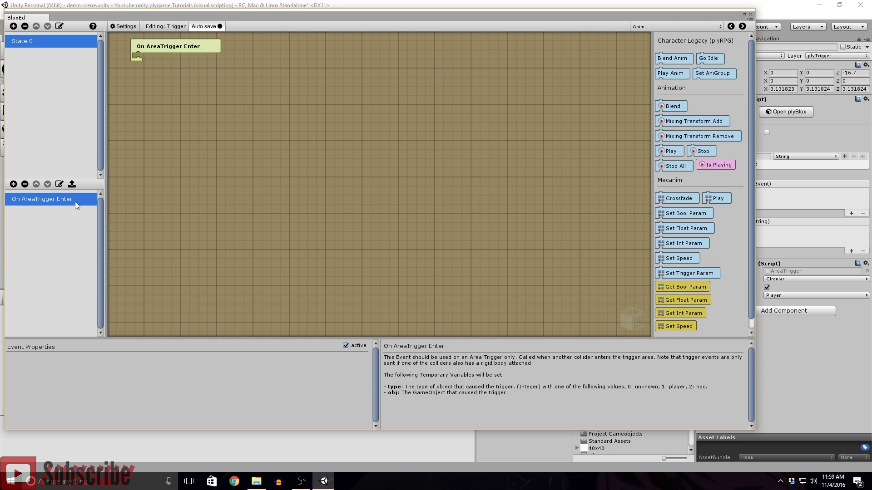
left_click(24, 184)
left_click(461, 259)
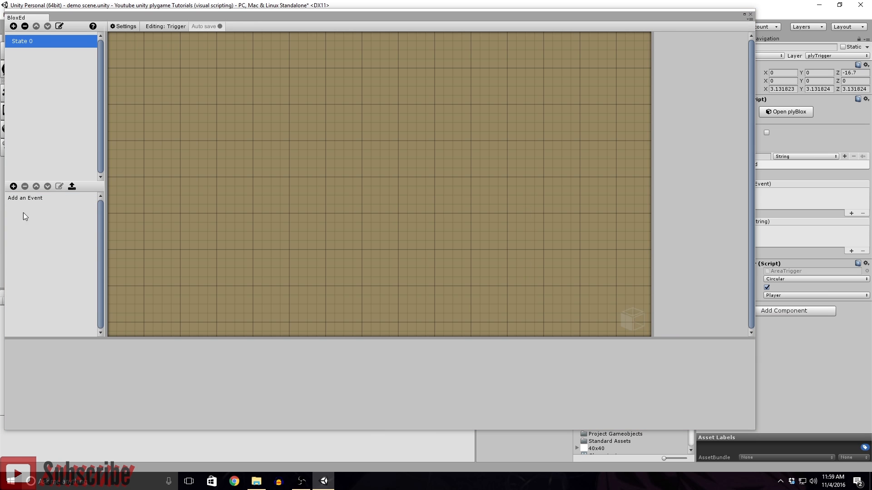
- Add the On AreaTrigger Enter event to State 0 again
left_click(13, 184)
mouse_move(45, 263)
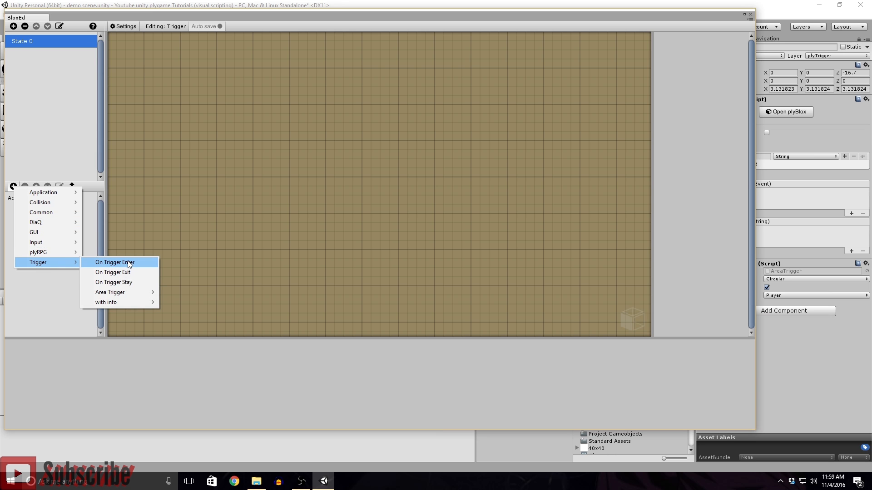
mouse_move(122, 293)
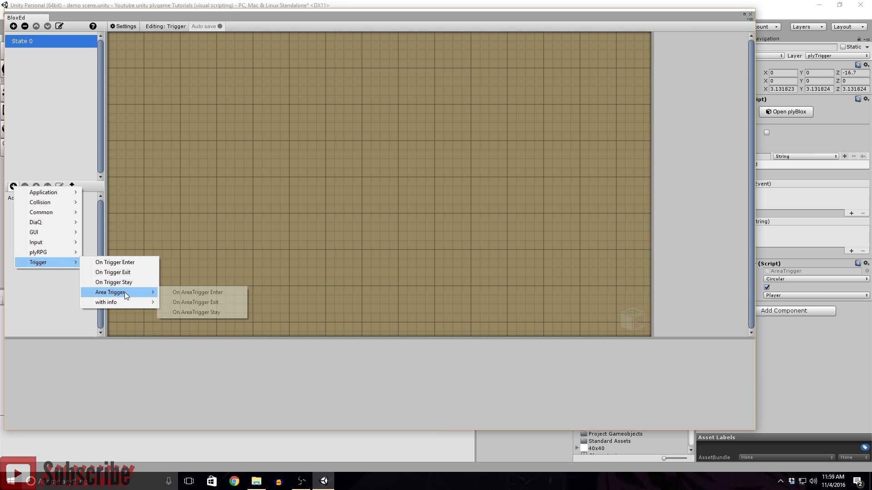
left_click(205, 293)
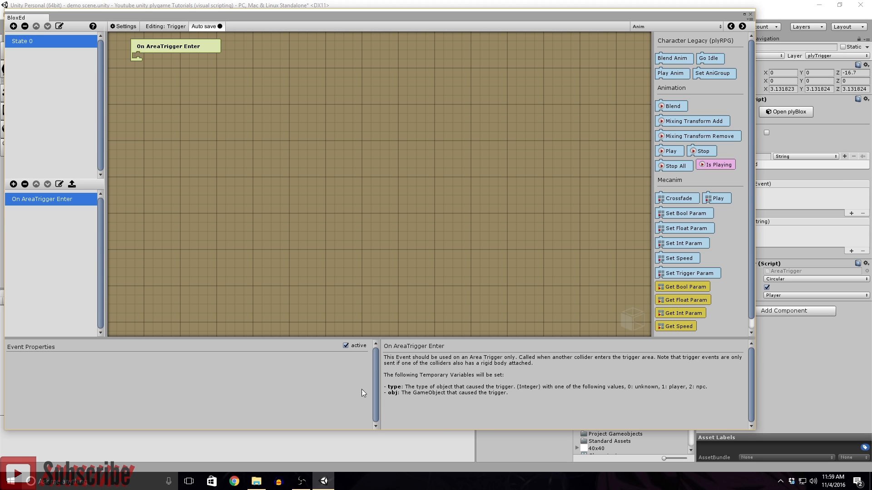
- Narrow the BloxEd window, then select the Character1 prefab in the Npc's folder and bring its Ply Blox component into view
left_click_drag(754, 187, 375, 212)
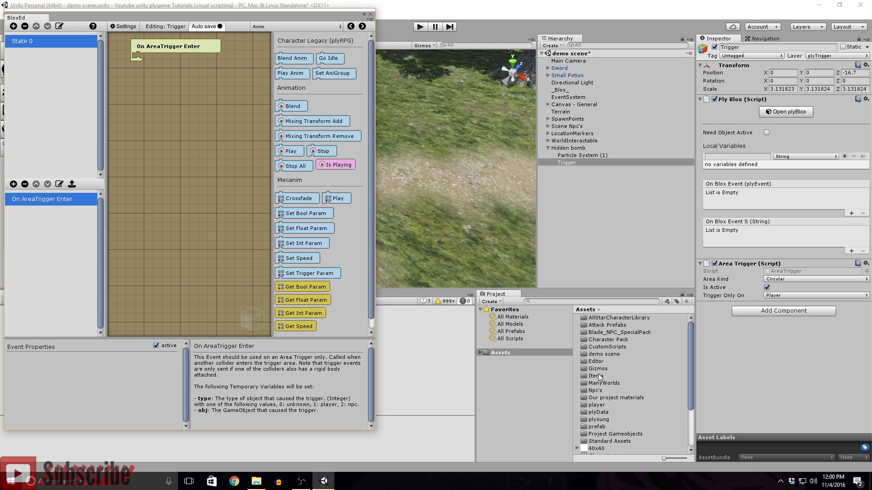
scroll(627, 378, "down", 3)
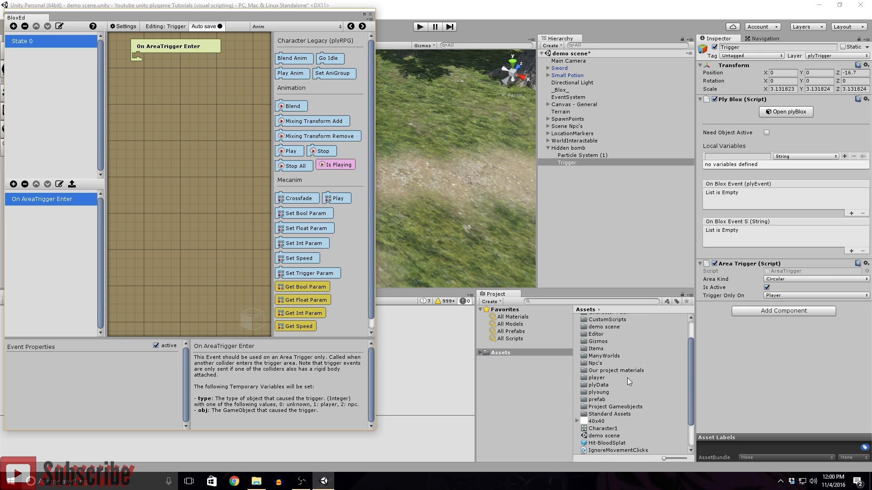
left_click(480, 353)
scroll(523, 383, "down", 5)
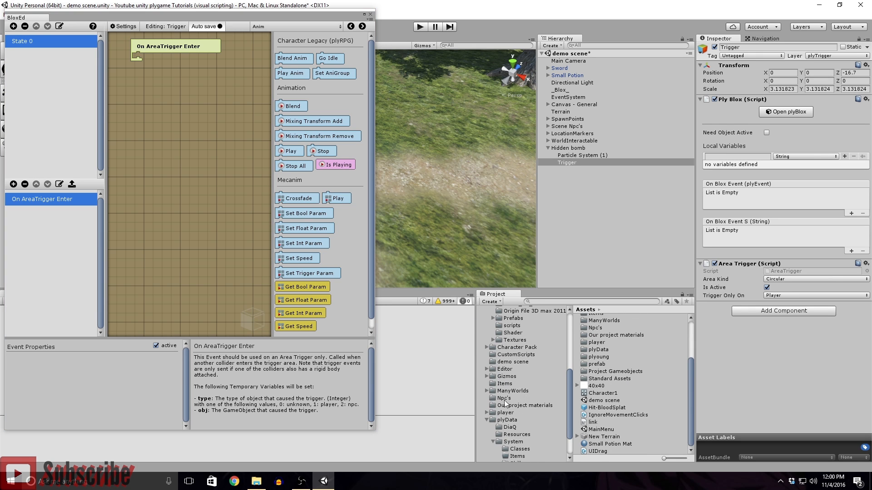
left_click(504, 398)
left_click(604, 318)
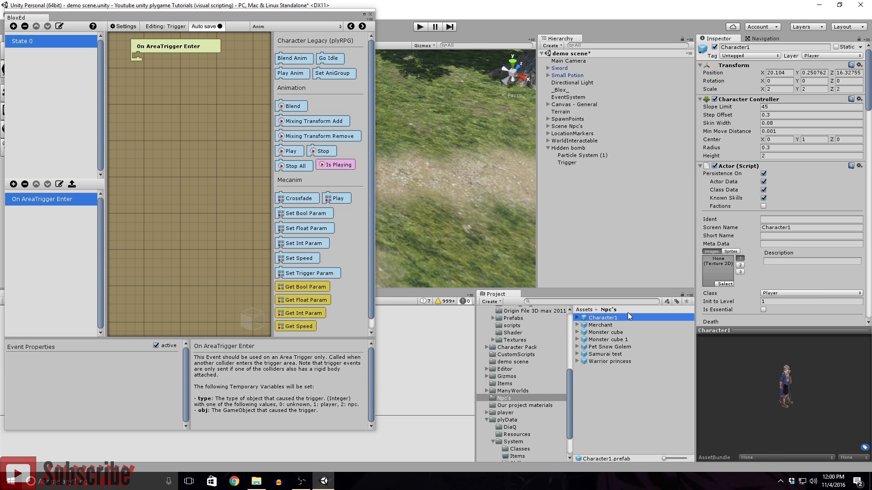
scroll(760, 255, "down", 8)
scroll(764, 254, "down", 15)
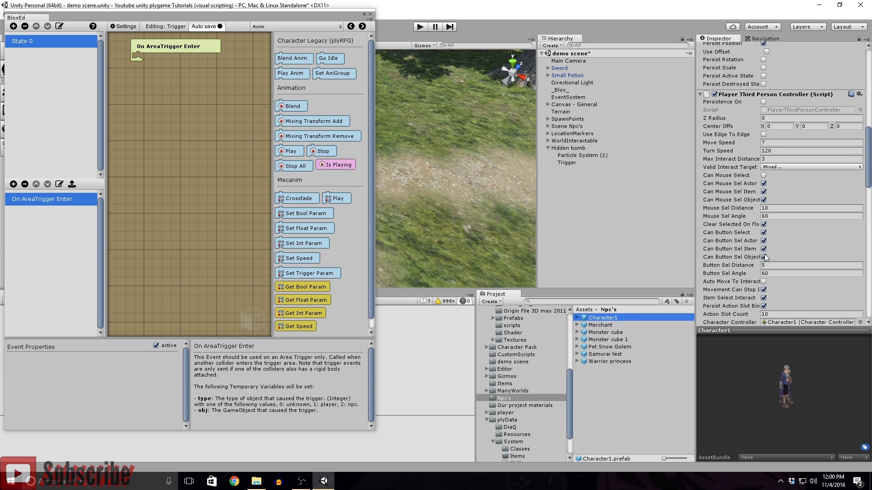
scroll(764, 254, "down", 5)
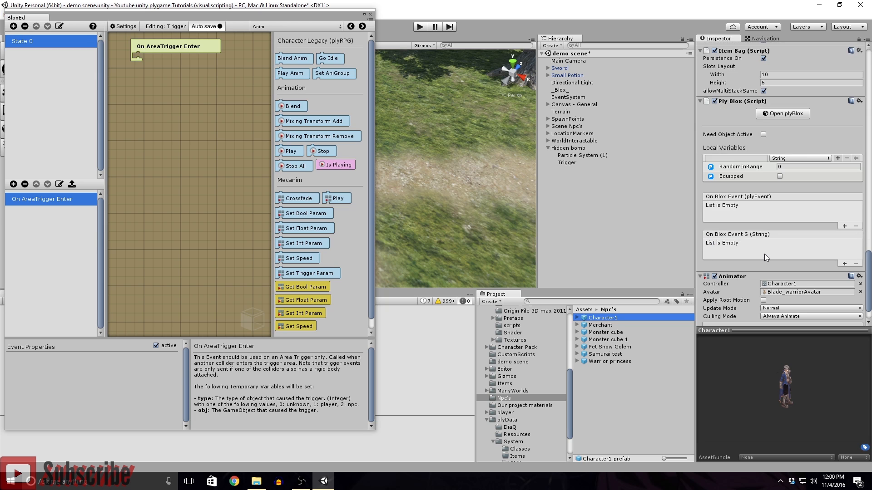
- Add a Bool local variable named Player to Character1's Ply Blox component and enable it
left_click(779, 159)
left_click(778, 166)
left_click(736, 158)
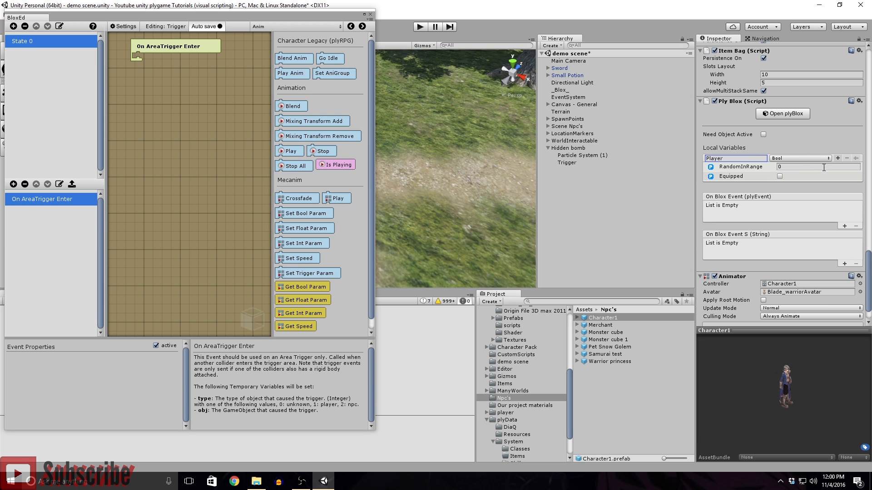
left_click(838, 158)
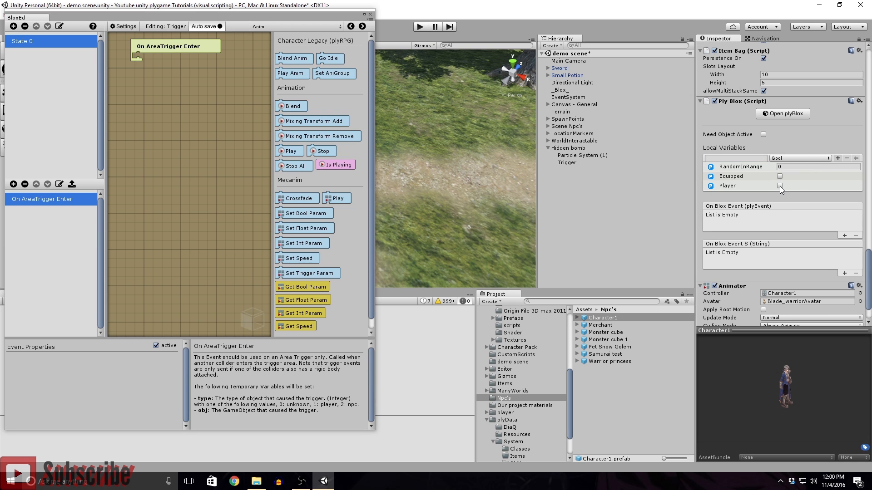
left_click(780, 186)
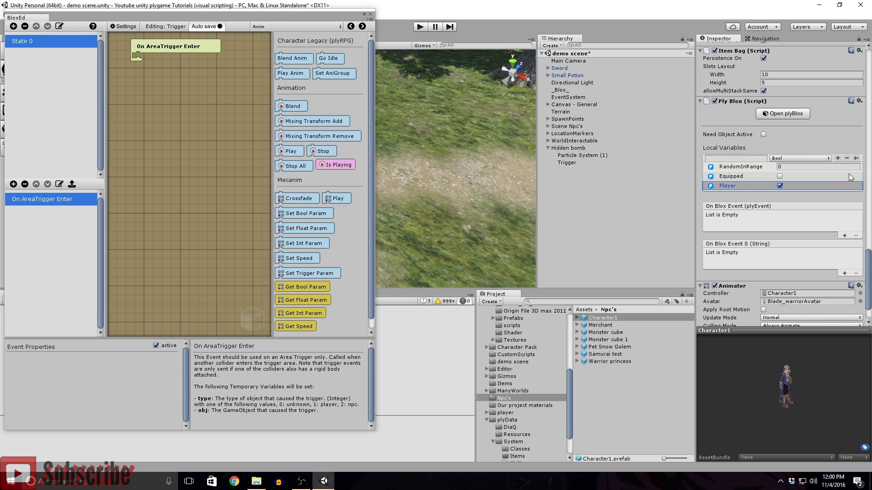
- Replace Character1's Player variable with a Bool local variable named isPlayer and enable it
left_click(846, 158)
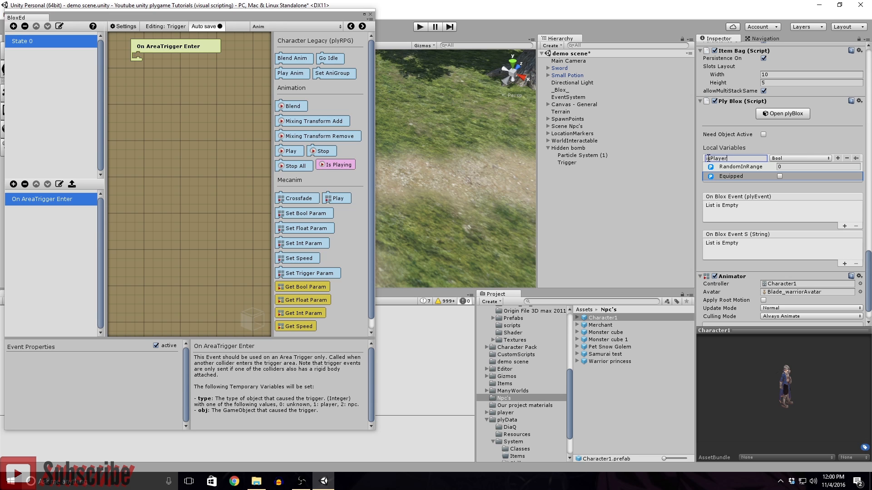
left_click(837, 158)
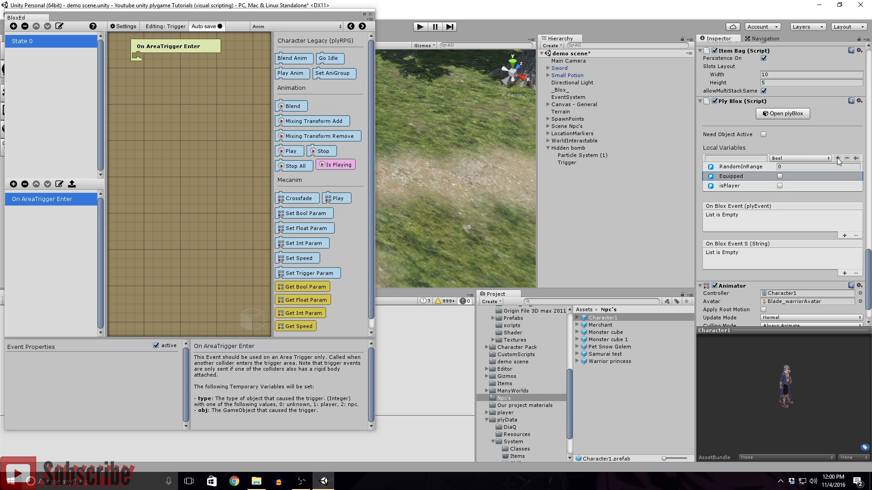
left_click(780, 186)
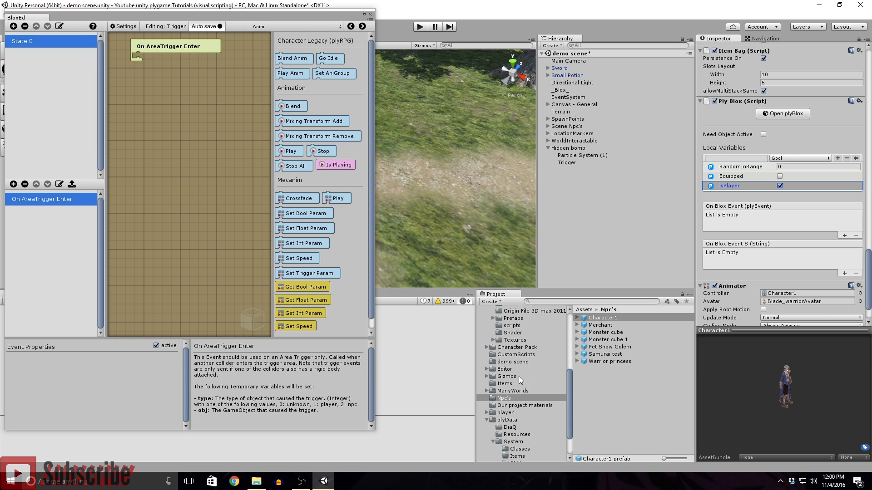
- Add a Bool local variable named isPlayer to the Ply Blox component of the Samurai test prefab
left_click(602, 355)
scroll(756, 226, "down", 15)
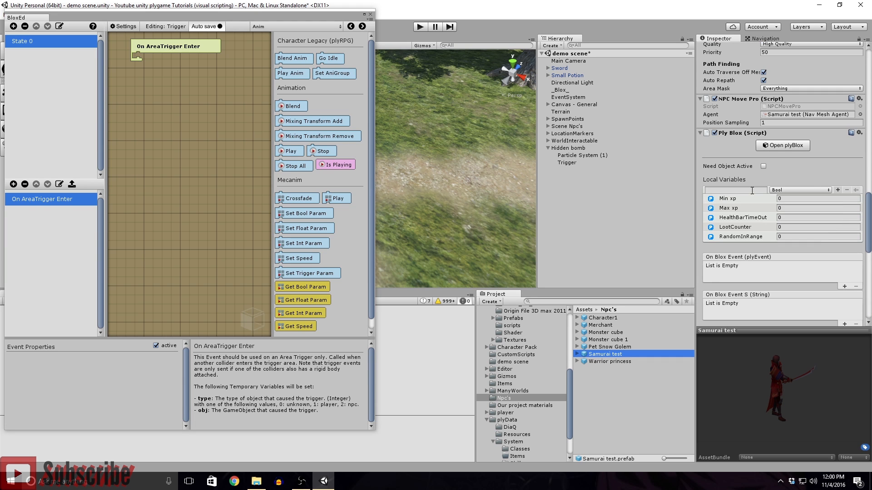
left_click(752, 190)
type("isPlayer")
left_click(838, 190)
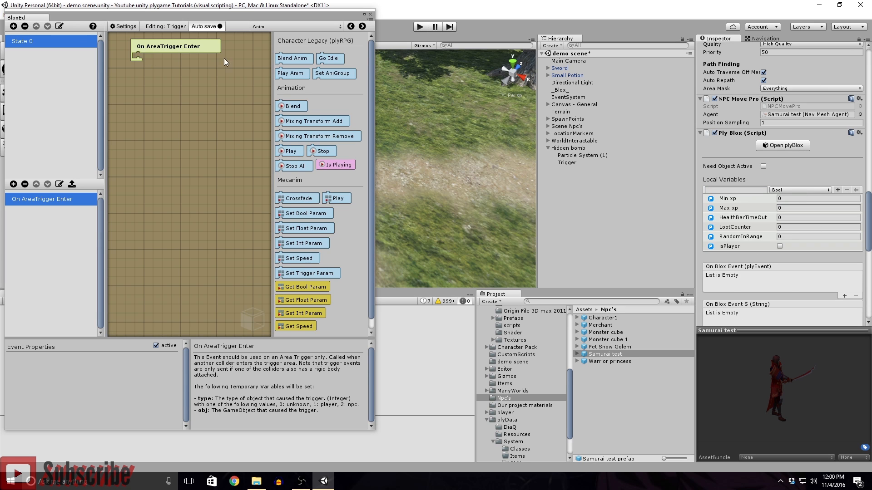
- Widen the BloxEd window and move it aside, and open the Skills settings of plyGame
left_click_drag(375, 159, 482, 159)
left_click(398, 28)
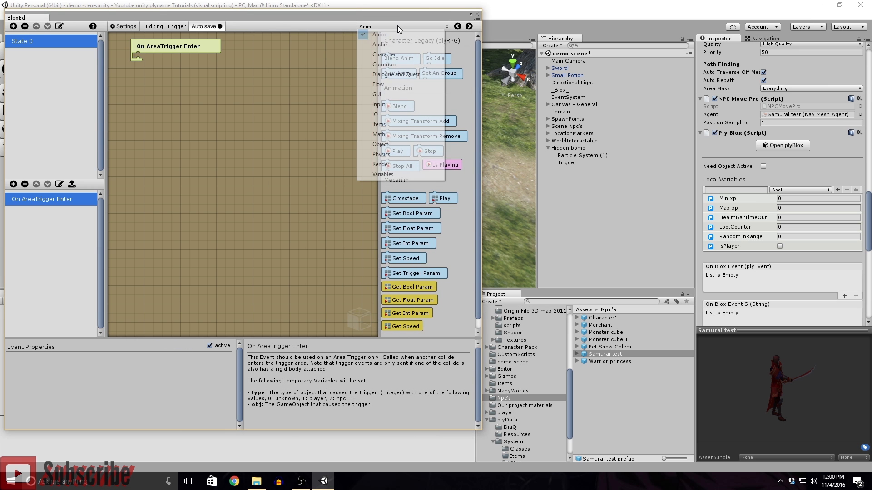
left_click(378, 19)
left_click_drag(372, 19, 600, 34)
left_click(10, 94)
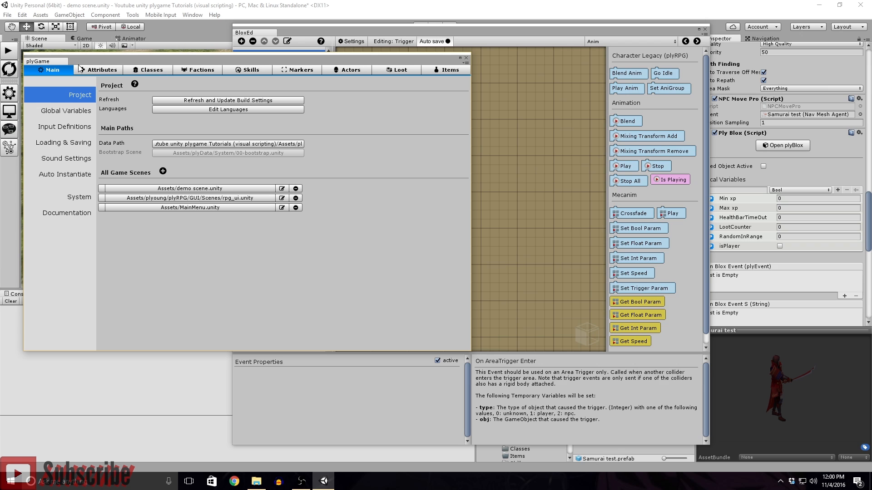
left_click(245, 71)
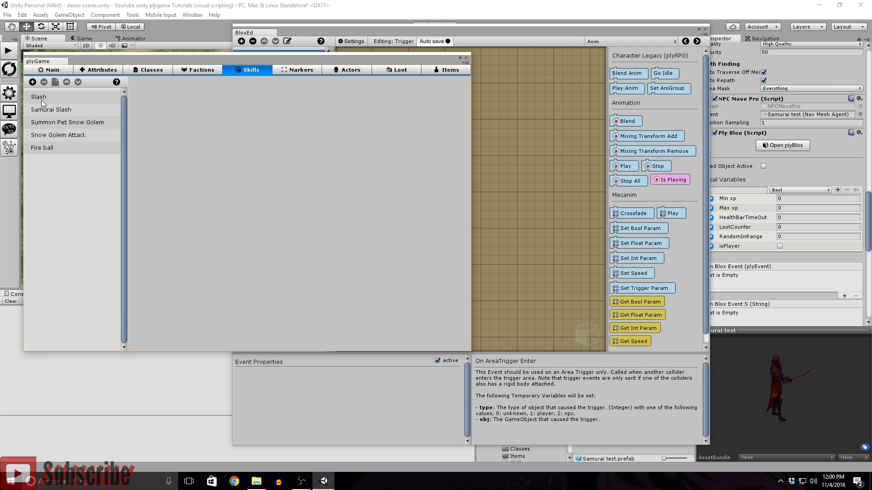
- Duplicate the Fire ball skill and set the copy's Screen Name to Hidden bomb
left_click(43, 148)
left_click(55, 82)
left_click(246, 110)
type("H")
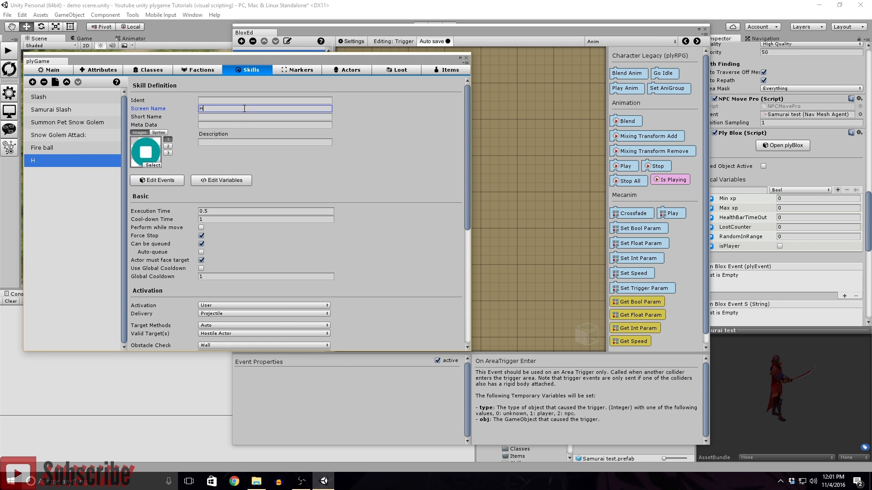
type("idden bomb")
- Set the Delivery of the Hidden bomb skill to Instant
left_click(157, 180)
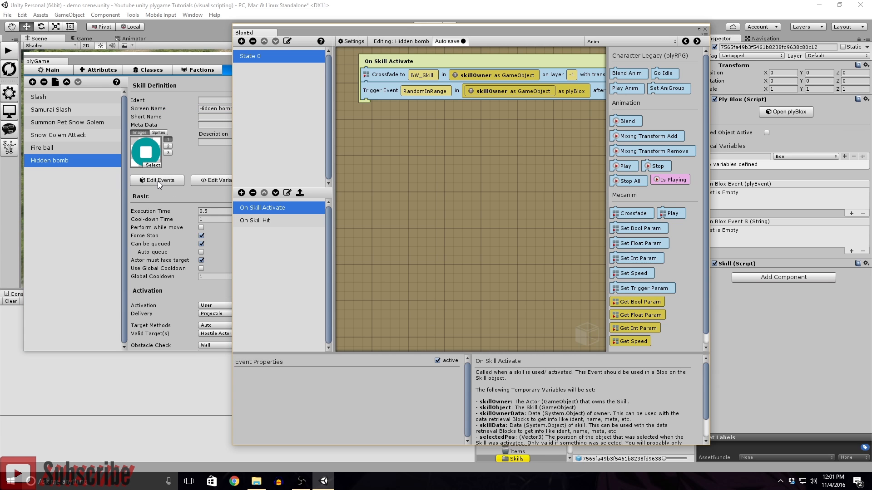
left_click(203, 61)
scroll(220, 228, "down", 5)
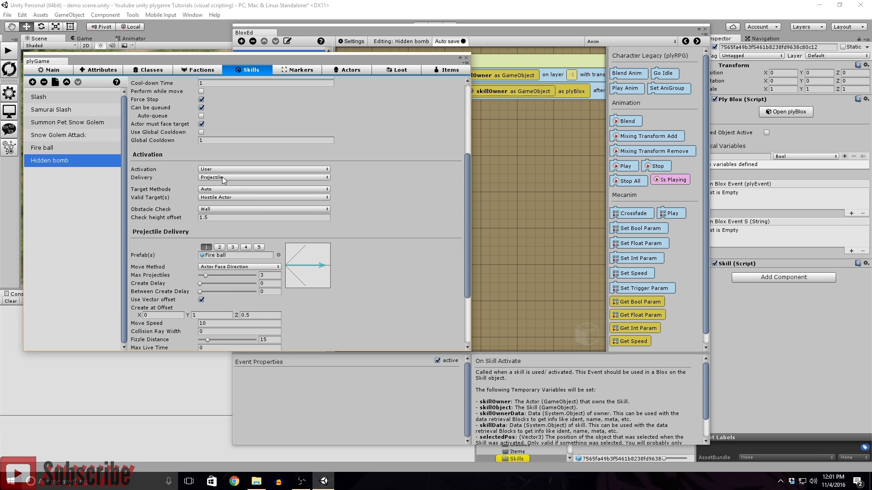
scroll(223, 180, "down", 1)
left_click(229, 150)
left_click(230, 162)
scroll(374, 207, "down", 1)
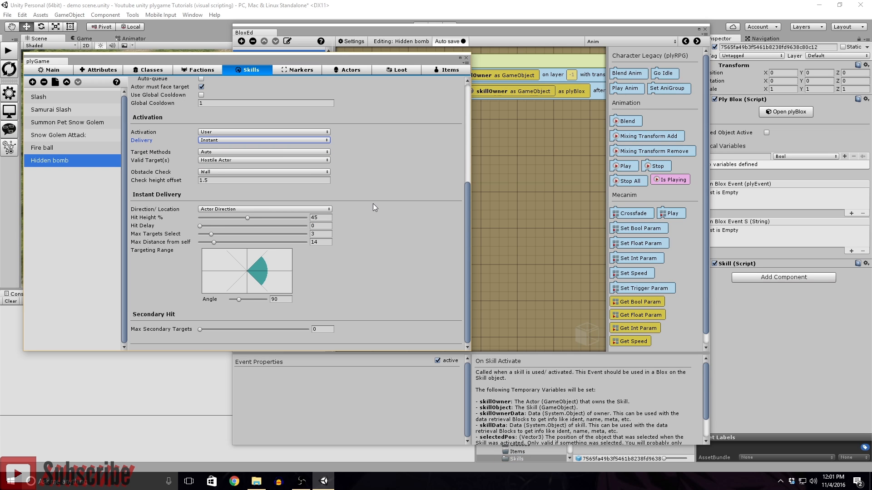
- In the skill's Instant Delivery settings, choose Actor Direction as Direction/Location and set Max Targets Select to 1
left_click(252, 210)
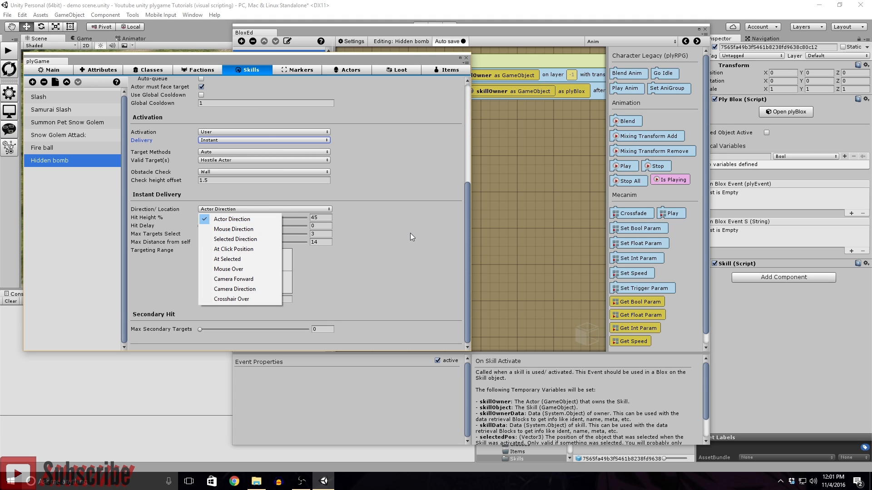
left_click(240, 219)
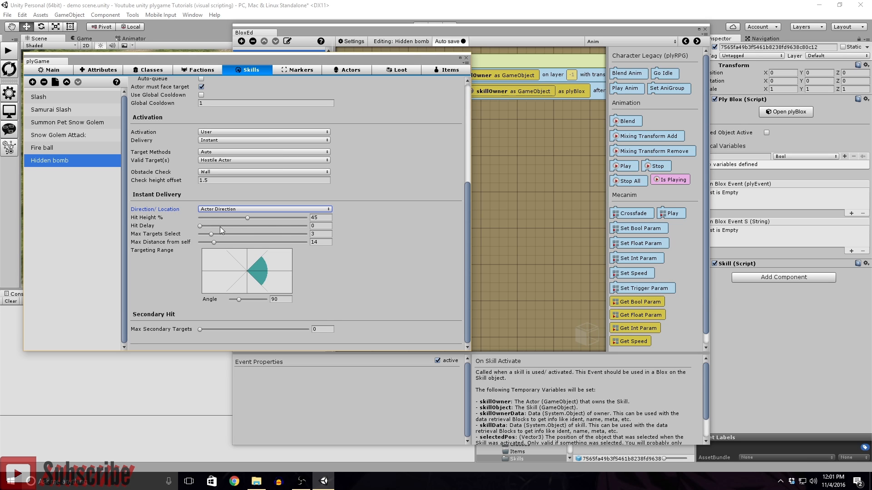
left_click(310, 242)
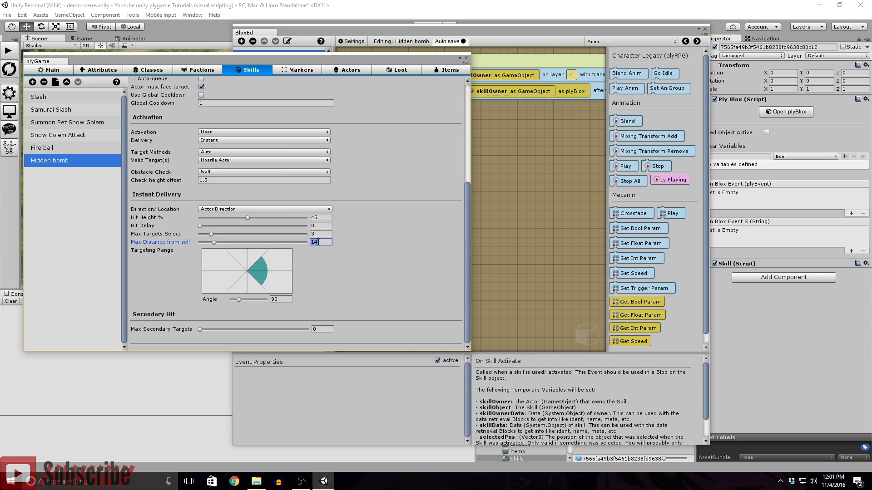
left_click(311, 234)
type("1")
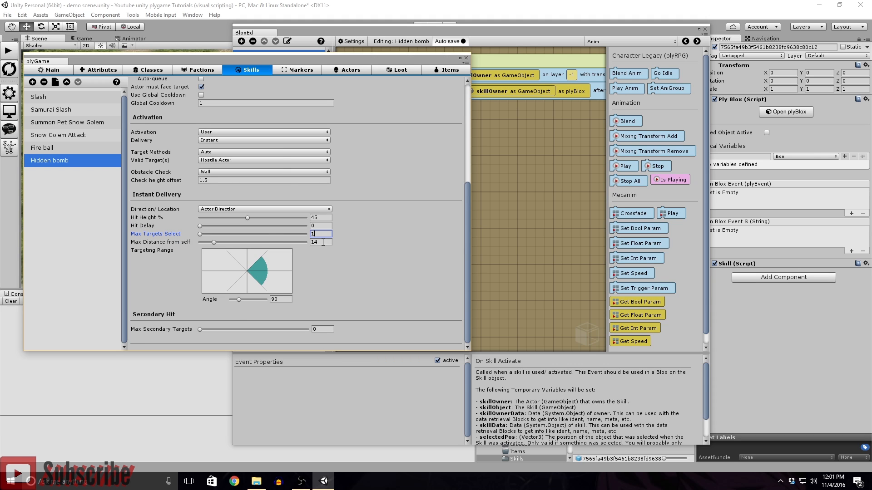
scroll(364, 263, "up", 3)
left_click(321, 271)
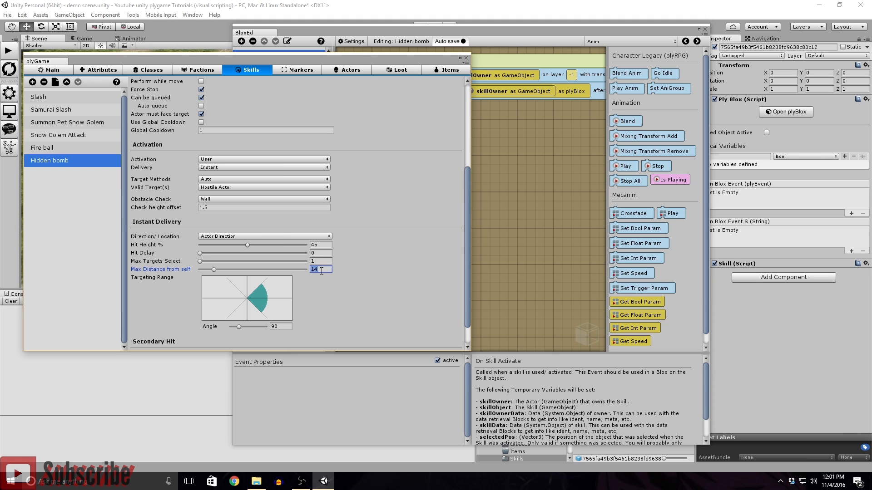
left_click(322, 270)
- Open the Hidden bomb skill's On Skill Hit event, copy its If/Else blocks, and move the BloxEd window off the Hierarchy
scroll(369, 277, "up", 10)
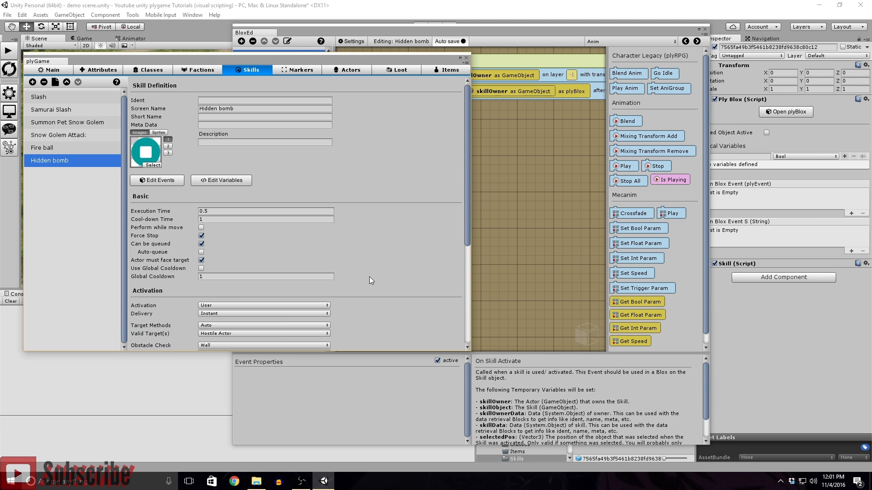
left_click(155, 180)
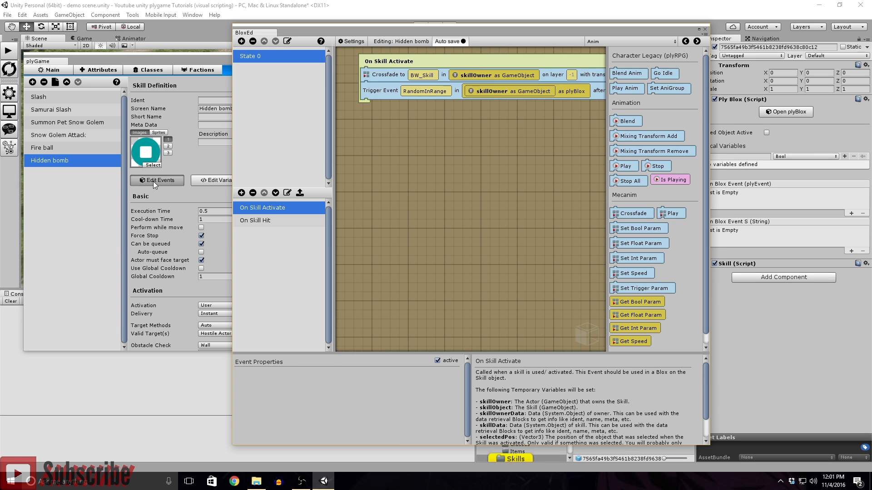
left_click(258, 221)
middle_click_drag(519, 249, 498, 250)
right_click(445, 238)
left_click_drag(620, 31, 422, 33)
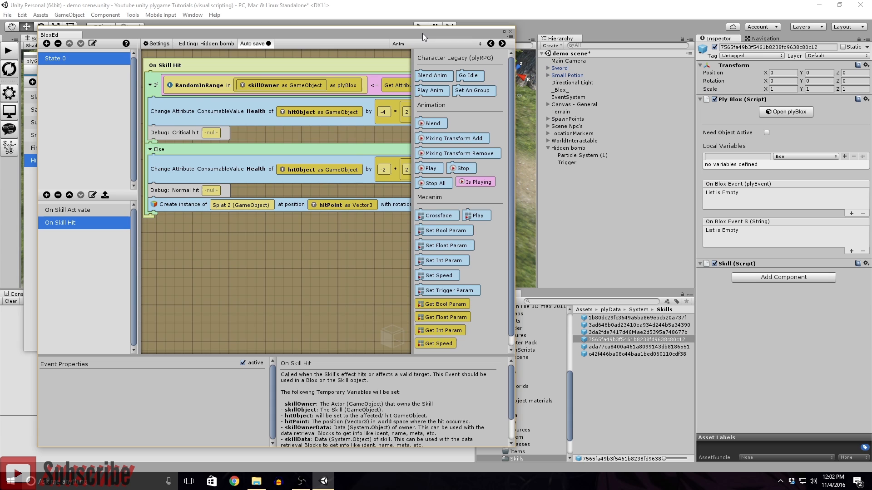
- Open the plyBlox of the Trigger object and paste the copied If/Else blocks under On AreaTrigger Enter
left_click(566, 162)
left_click(780, 113)
right_click(212, 198)
left_click(224, 202)
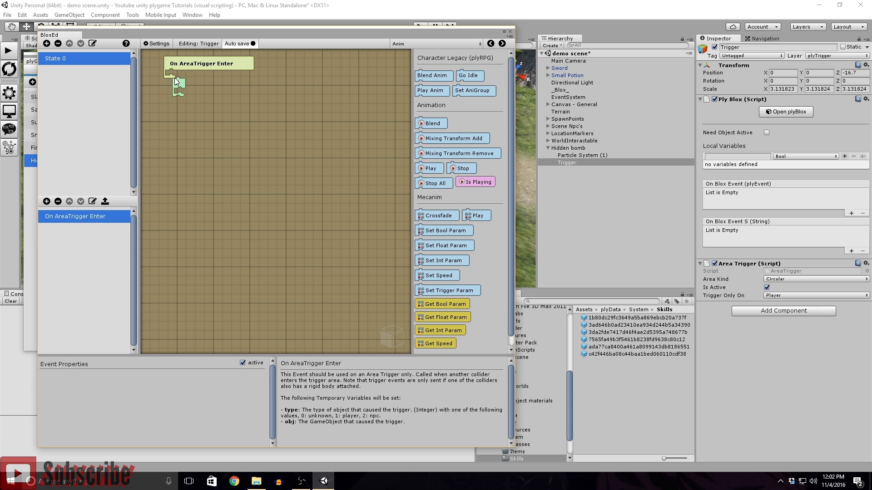
left_click(195, 289)
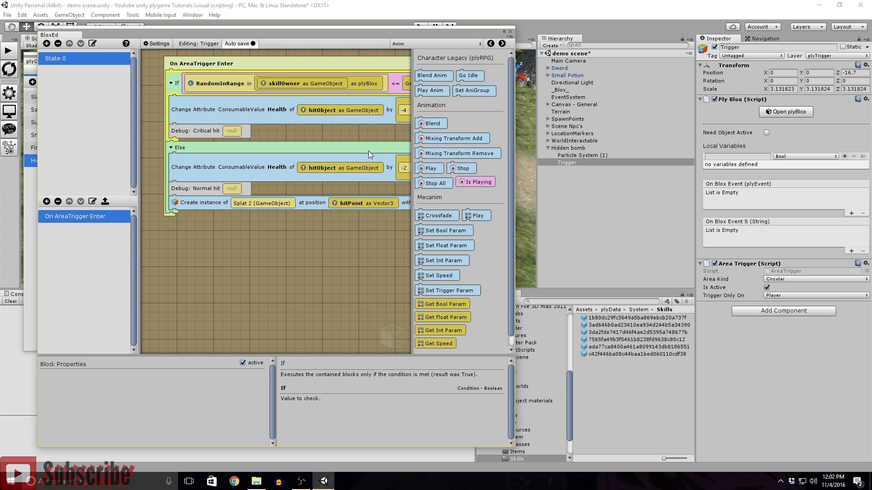
- Insert an If block above the pasted blocks and give it an equality comparison as its condition
right_click(318, 277)
mouse_move(291, 247)
middle_mouse_down()
mouse_move(268, 255)
mouse_move(280, 257)
middle_mouse_up()
left_click(446, 41)
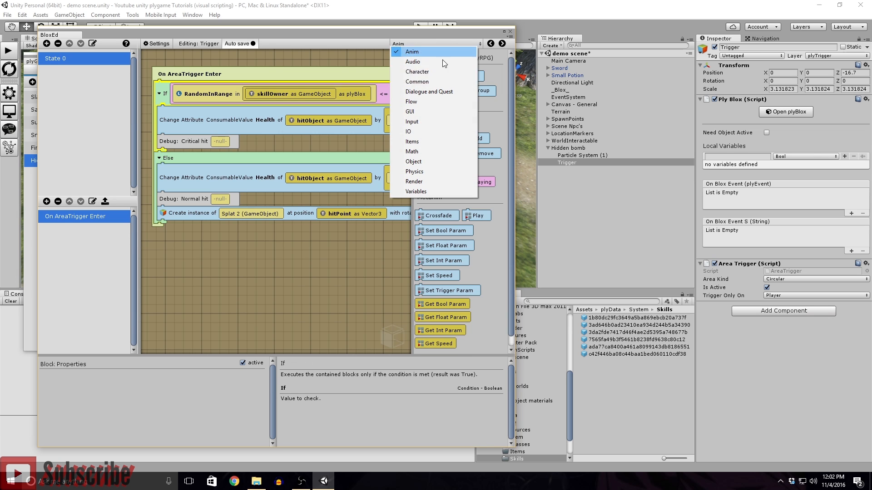
left_click(419, 103)
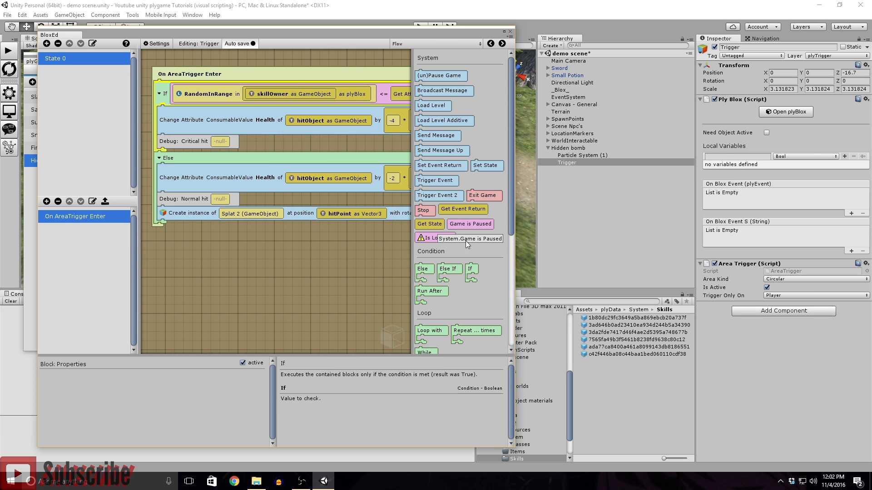
left_click_drag(471, 269, 188, 80)
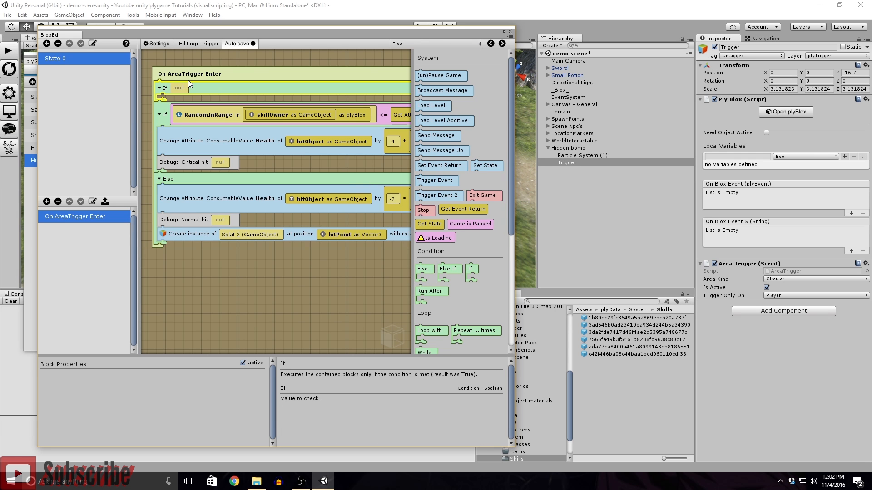
scroll(459, 205, "down", 4)
left_click_drag(472, 314, 204, 87)
- Fill the first operand of the new If comparison with a Local Variable block named isPlayer
left_click(461, 44)
left_click(415, 191)
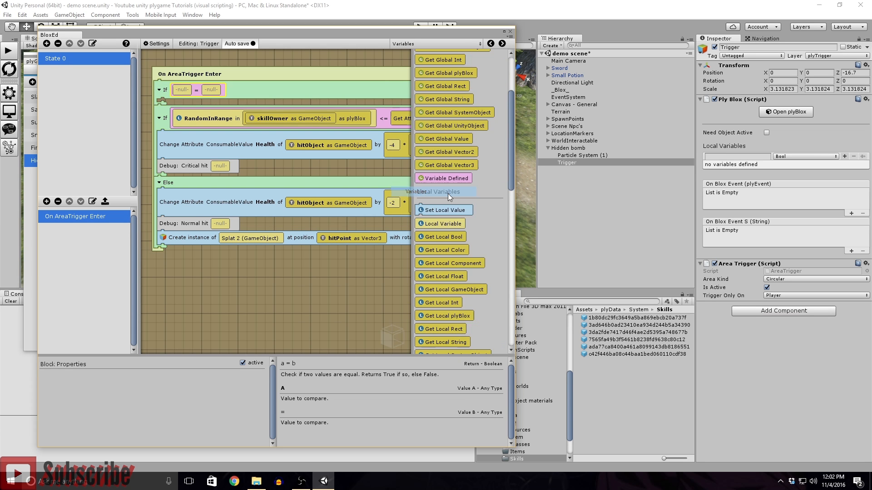
left_click_drag(440, 169, 183, 91)
left_click(193, 373)
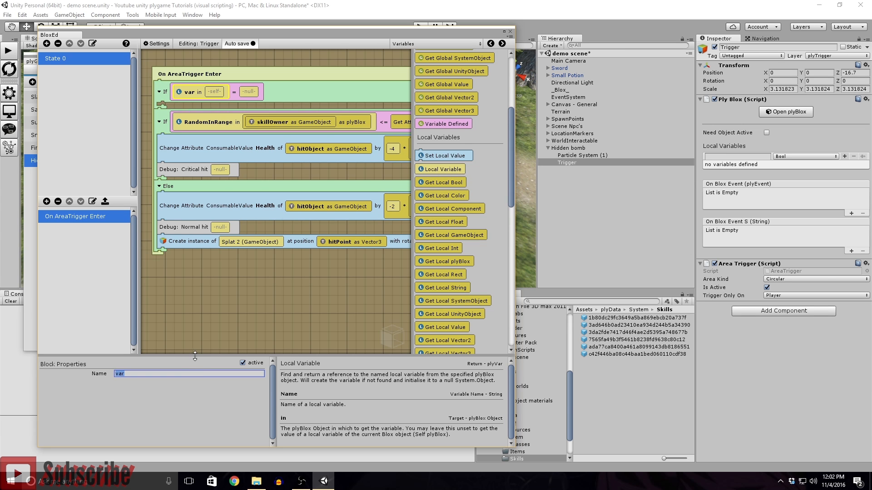
type("isPlayer")
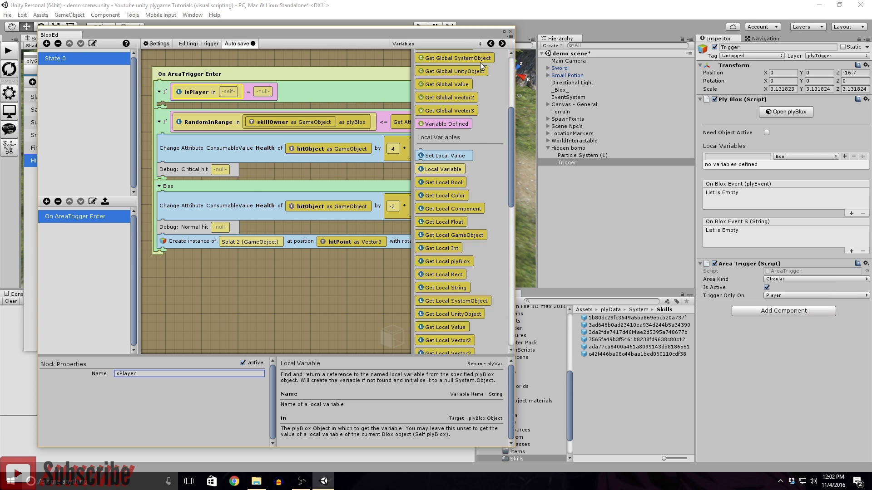
- Try a Temp Variable block in place of the isPlayer local variable in the If comparison
left_click(468, 42)
left_click(427, 192)
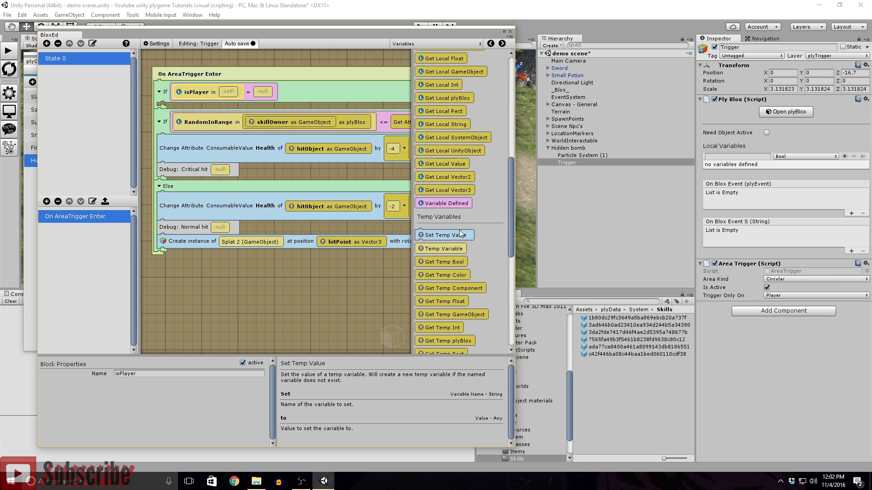
scroll(459, 230, "down", 3)
left_click_drag(443, 167, 200, 89)
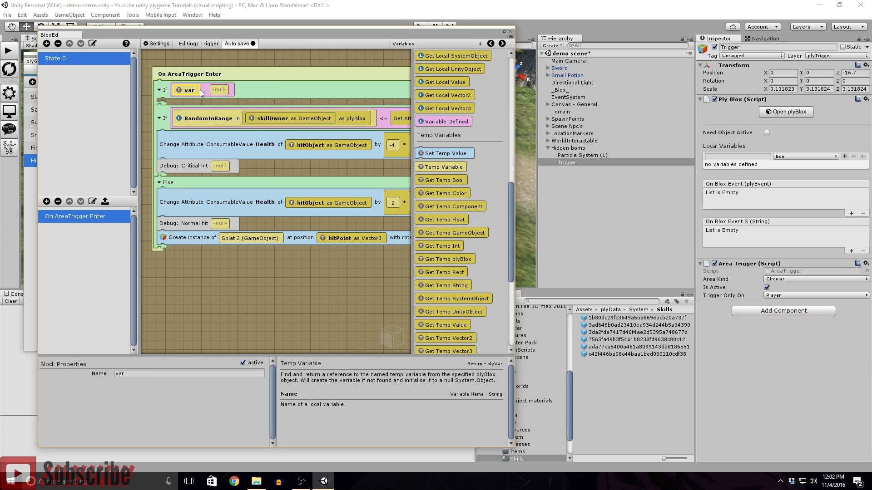
- Replace the temp variable in the If comparison with a Local Variable block and bring the Temp Variables blocks into view
scroll(457, 154, "up", 7)
left_click_drag(437, 116, 189, 90)
scroll(481, 200, "down", 8)
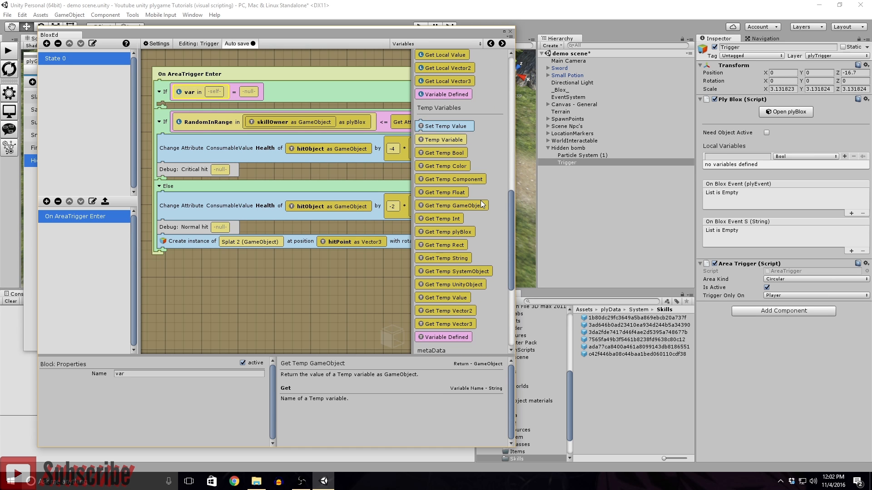
left_click_drag(484, 230, 476, 146)
left_click(480, 207)
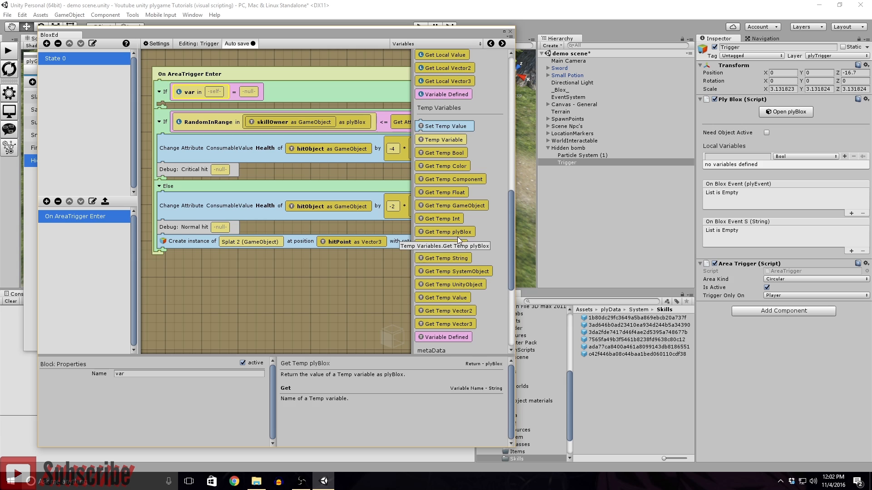
- Try a Get Temp plyBlox block as the target of the local variable in the first If comparison
left_click_drag(450, 230, 214, 90)
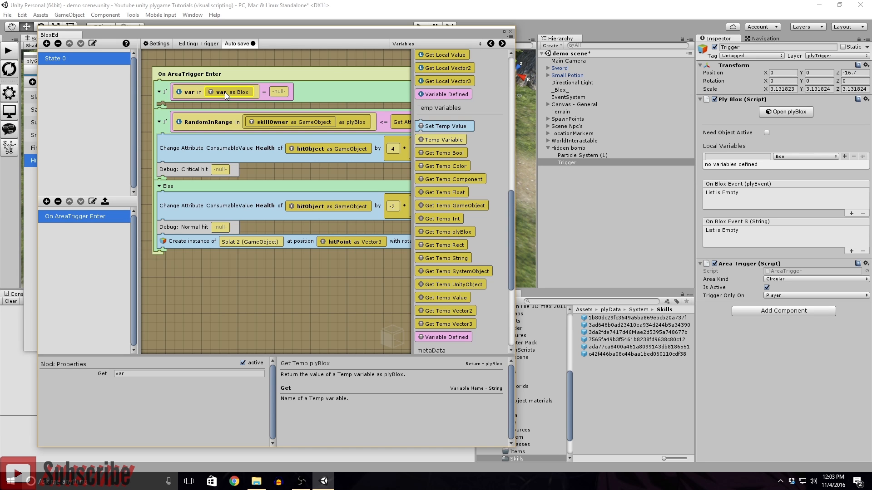
right_click(225, 92)
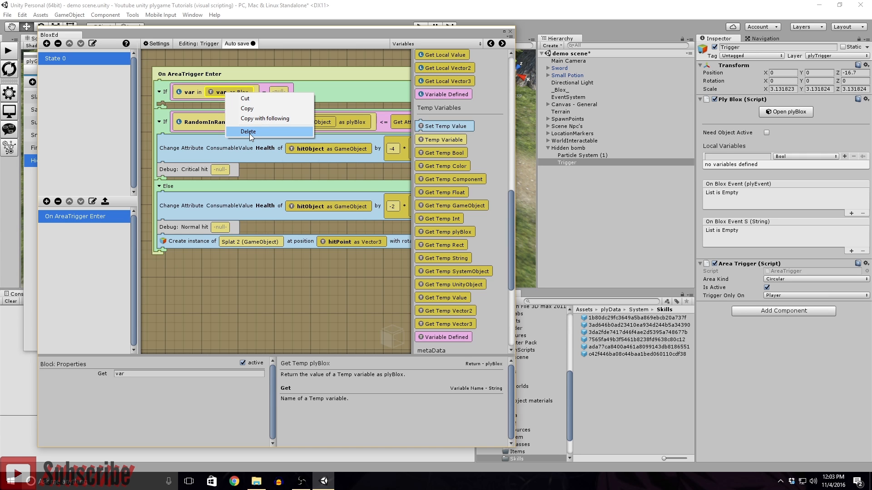
left_click(85, 214)
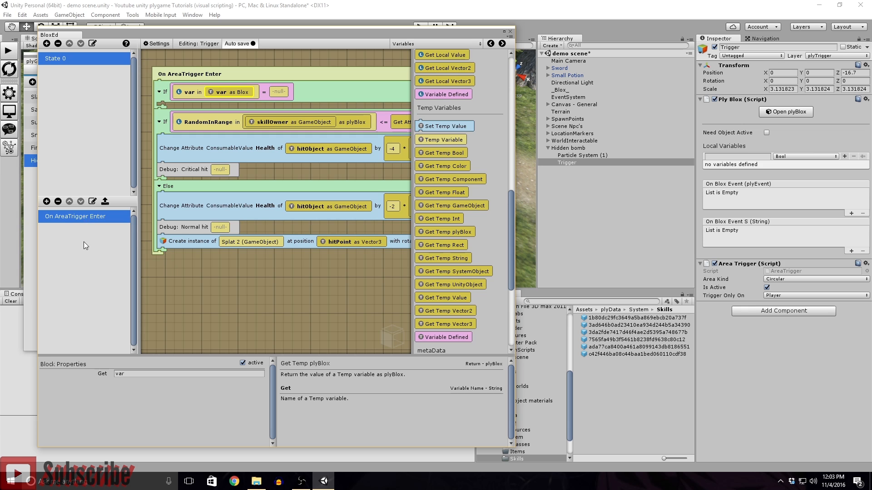
- Add an On AreaTrigger Exit event to the trigger's blox
left_click(46, 201)
mouse_move(75, 226)
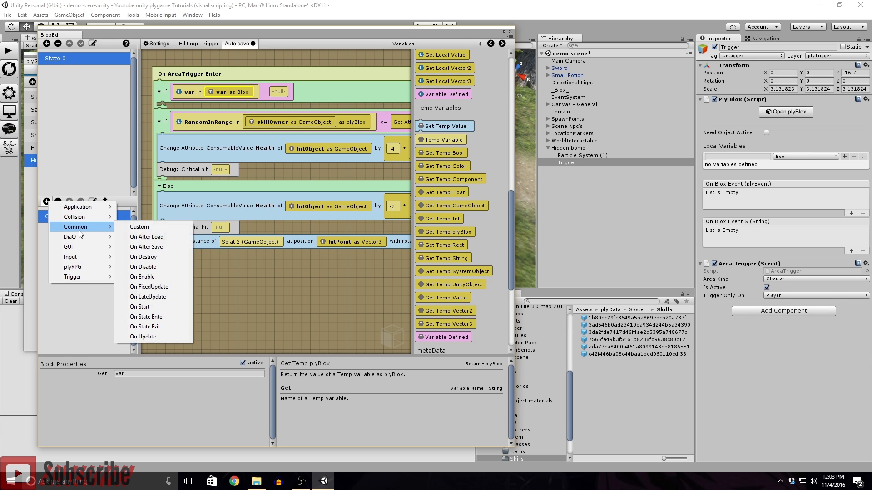
mouse_move(89, 278)
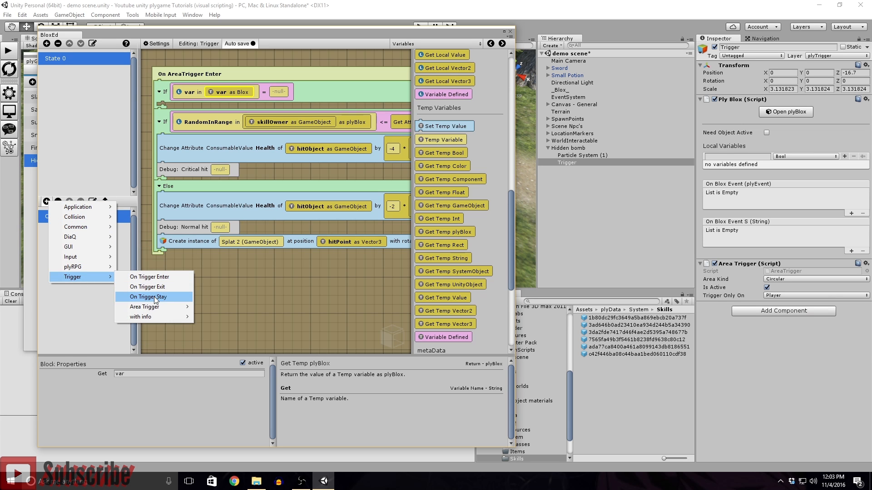
mouse_move(159, 310)
left_click(243, 318)
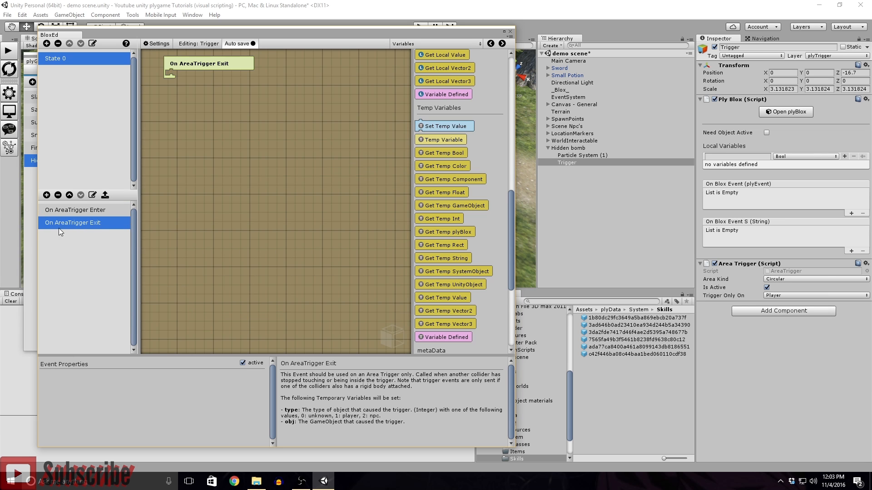
- In the On AreaTrigger Enter event's first If comparison, name the local variable isPlayer and its target temp variable obj
left_click(63, 211)
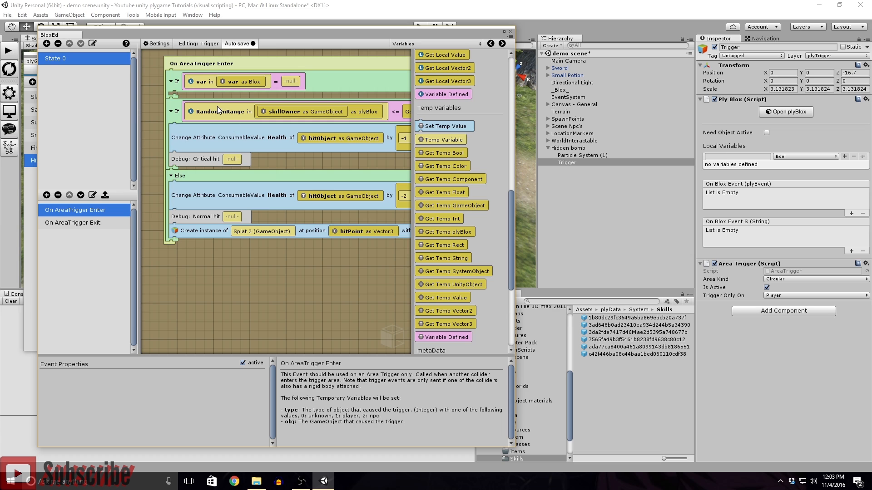
left_click(205, 85)
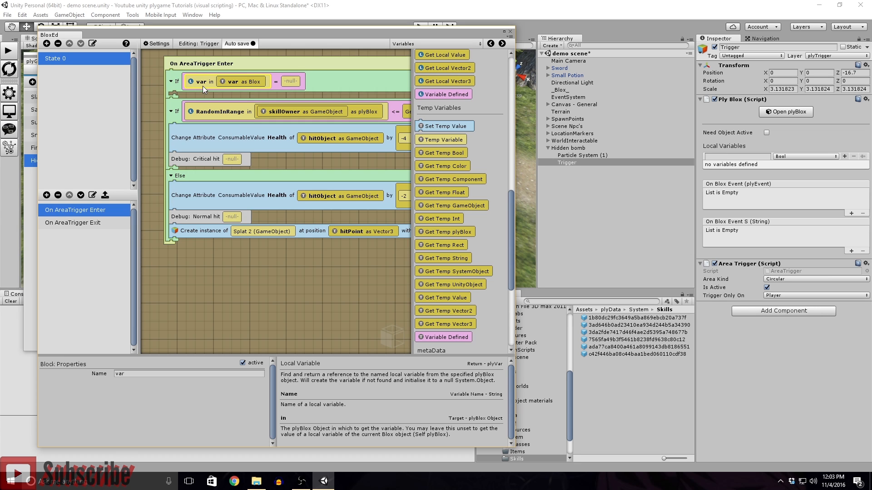
left_click(134, 377)
type("isPlayer")
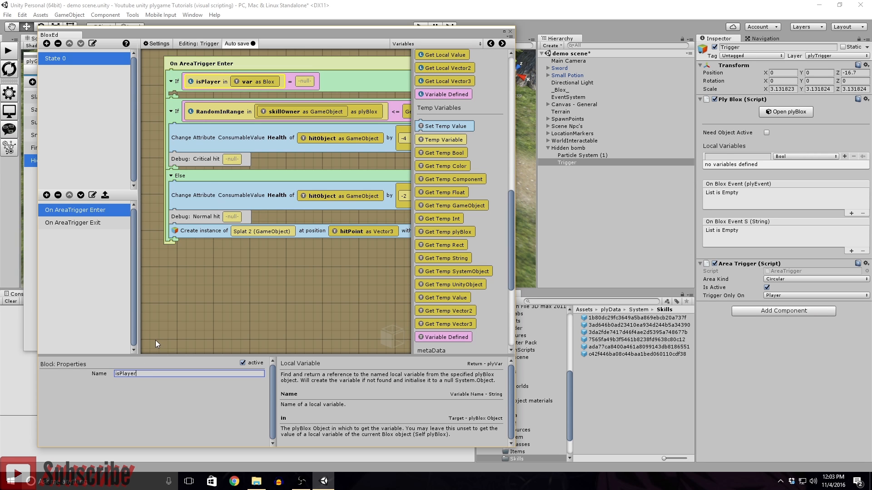
left_click(245, 82)
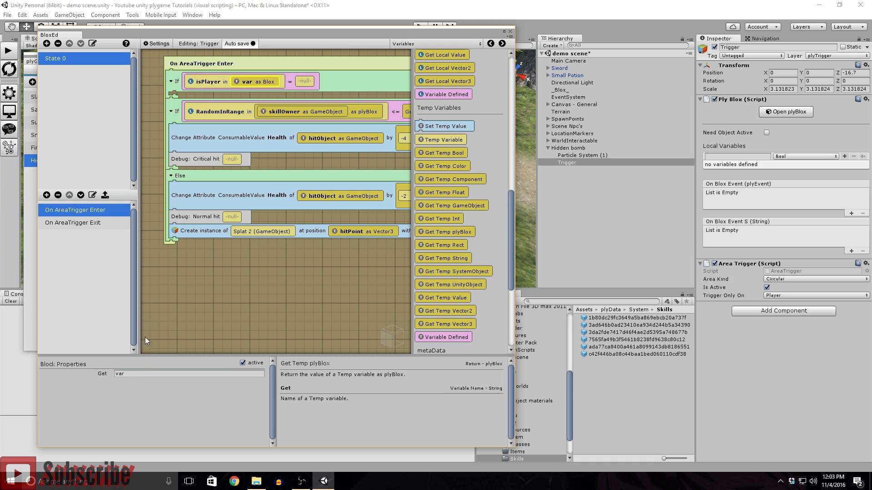
left_click(143, 374)
type("obj")
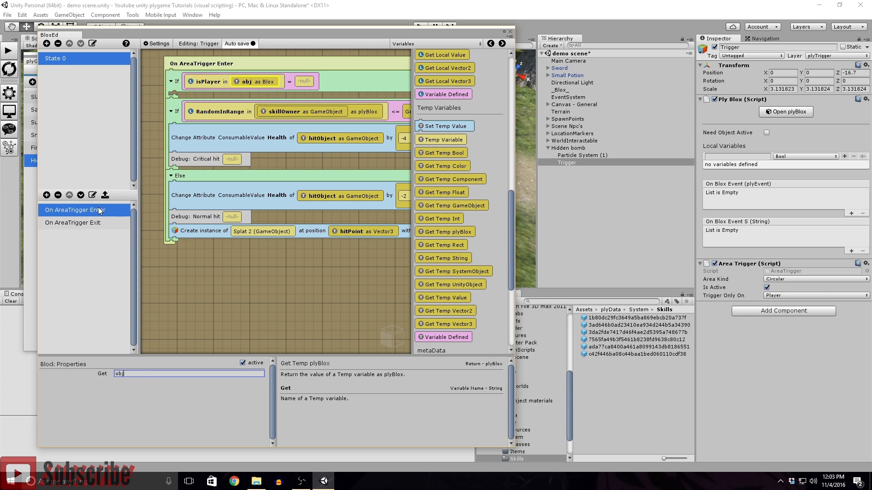
- Replace the temp plyBlox block inside the isPlayer variable with an as plyBlox conversion block
left_click(91, 223)
left_click(86, 212)
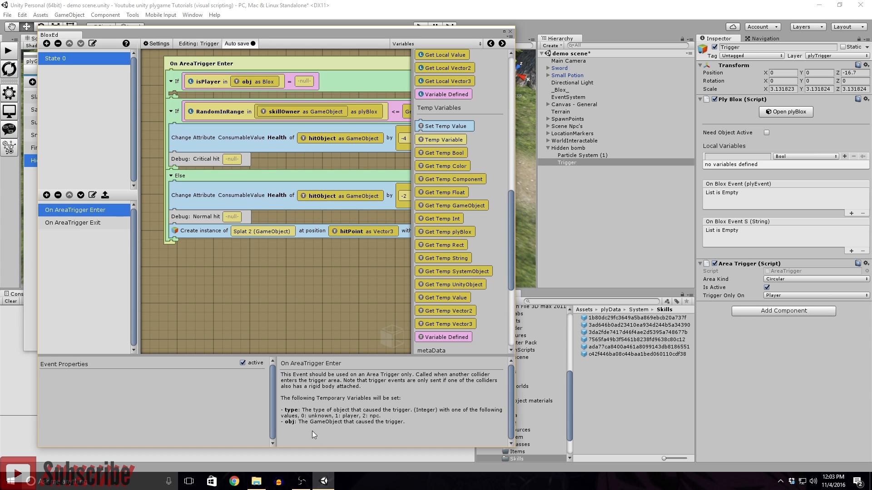
left_click(470, 42)
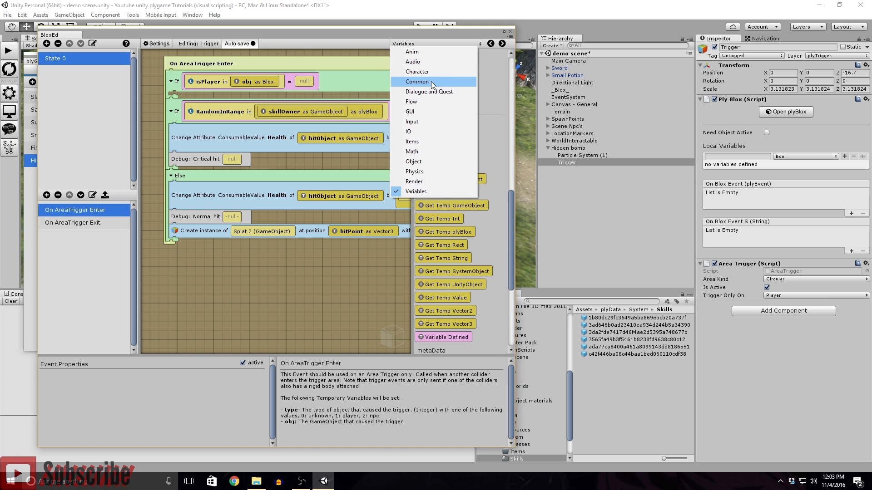
left_click(435, 81)
scroll(472, 160, "up", 3)
left_click_drag(470, 143, 249, 82)
- Fill the as plyBlox conversion with a Get Temp GameObject block reading the variable obj
left_click(458, 43)
left_click(436, 191)
scroll(487, 285, "down", 4)
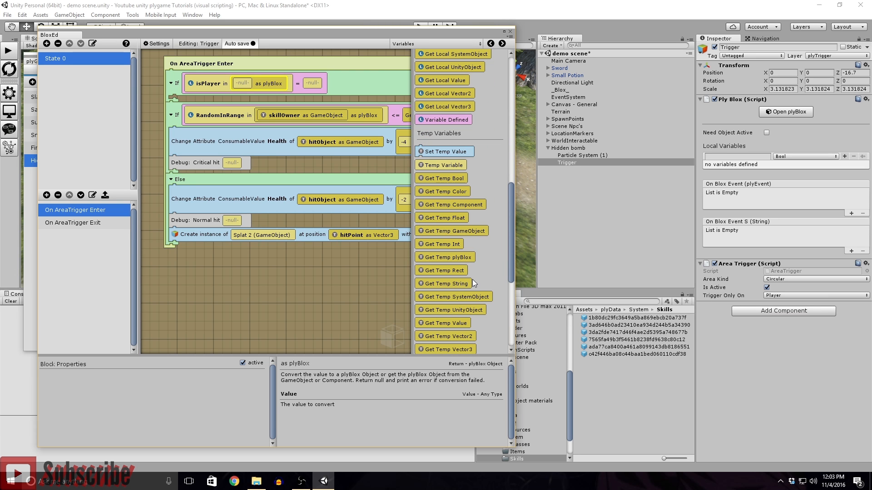
left_click_drag(449, 233, 244, 81)
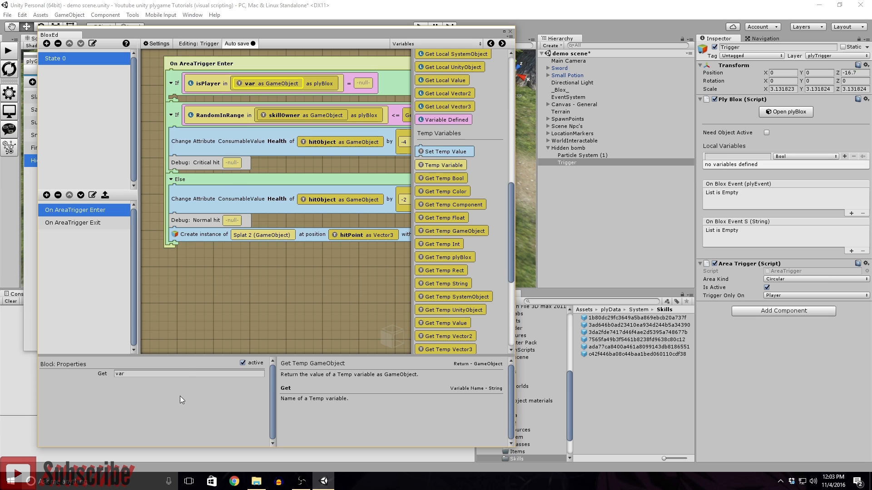
left_click(188, 373)
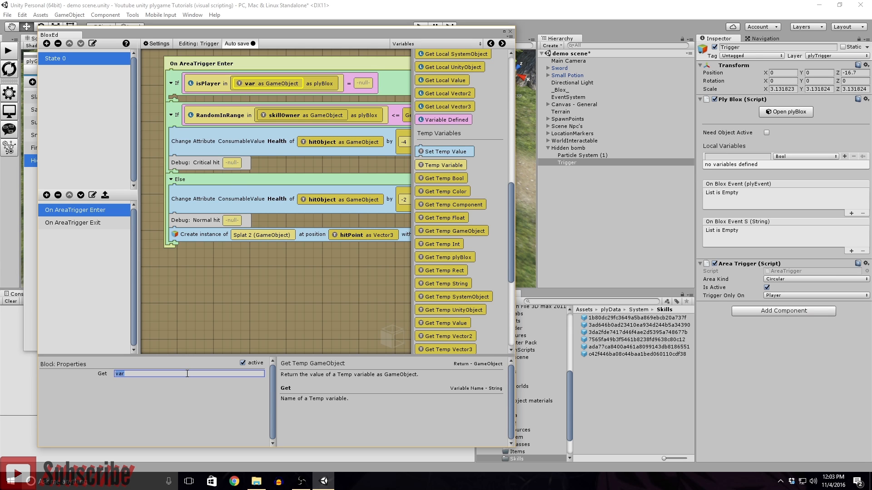
type("obj")
- Fill the second operand of the isPlayer comparison with a Boolean block set to False
left_click_drag(358, 275, 345, 282)
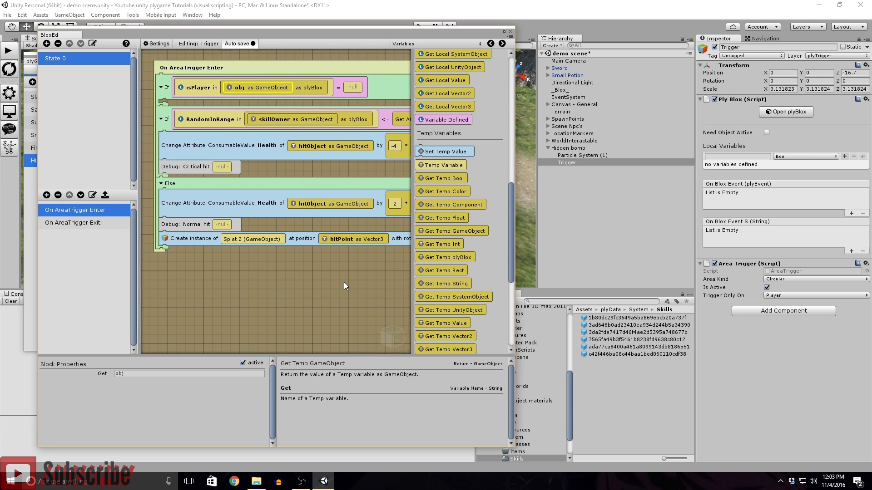
left_click(480, 47)
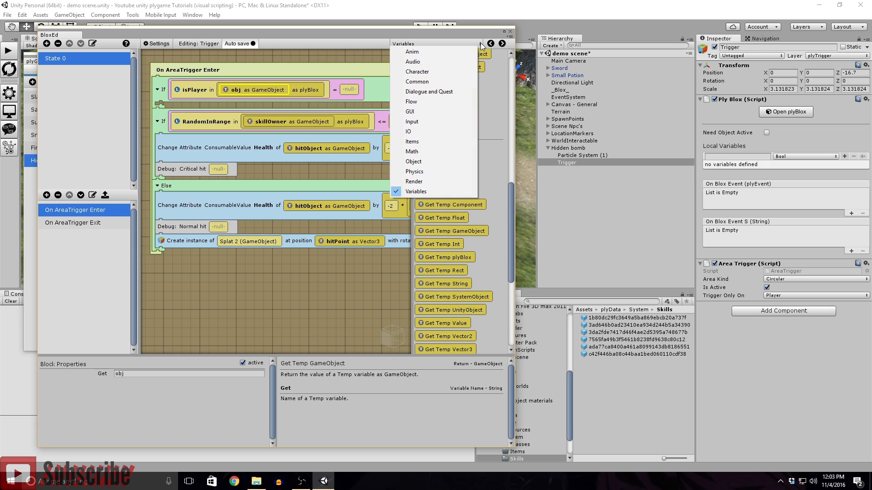
left_click(429, 82)
scroll(432, 138, "up", 5)
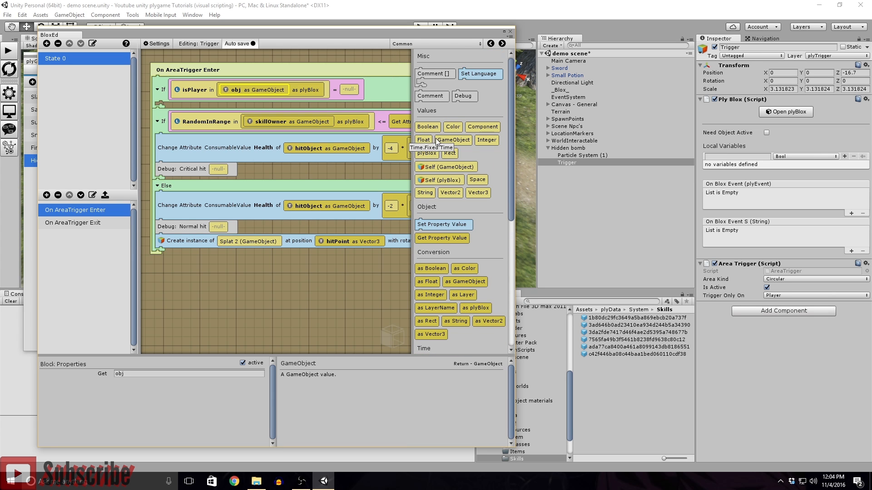
left_click_drag(427, 127, 352, 89)
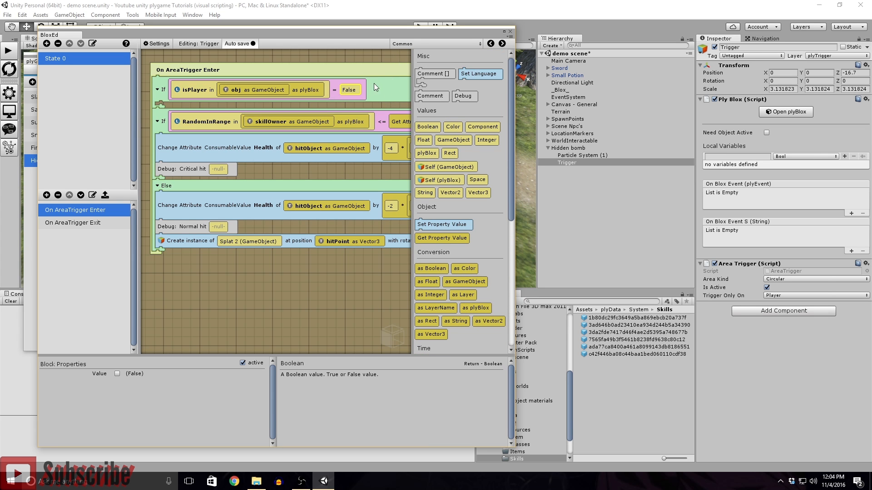
- Nest the RandomInRange If block and its Else block inside the isPlayer If block
left_click(162, 127)
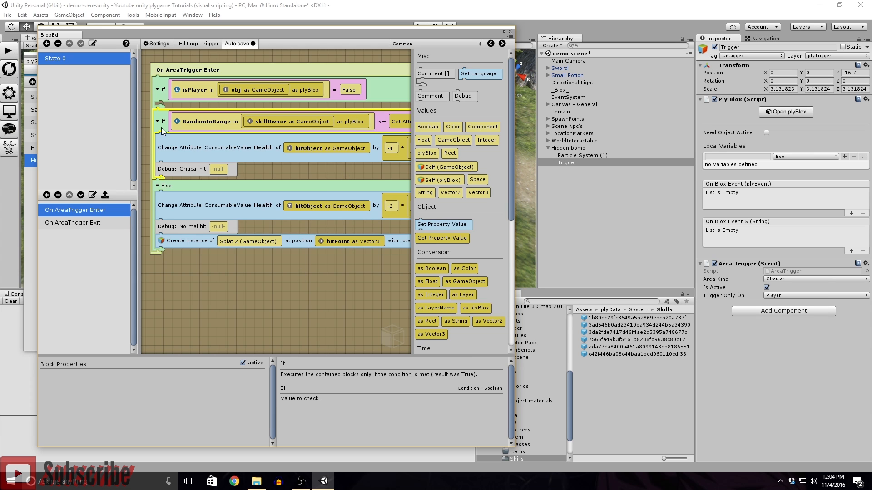
left_click_drag(162, 131, 176, 126)
left_click_drag(194, 183, 164, 173)
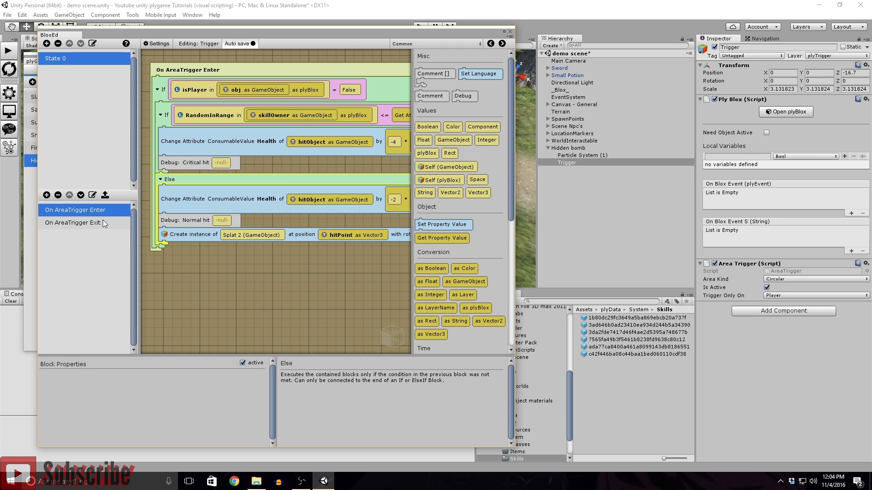
- Check the On AreaTrigger Exit event, and review the attack condition and health damage formulas in On AreaTrigger Enter
left_click(73, 222)
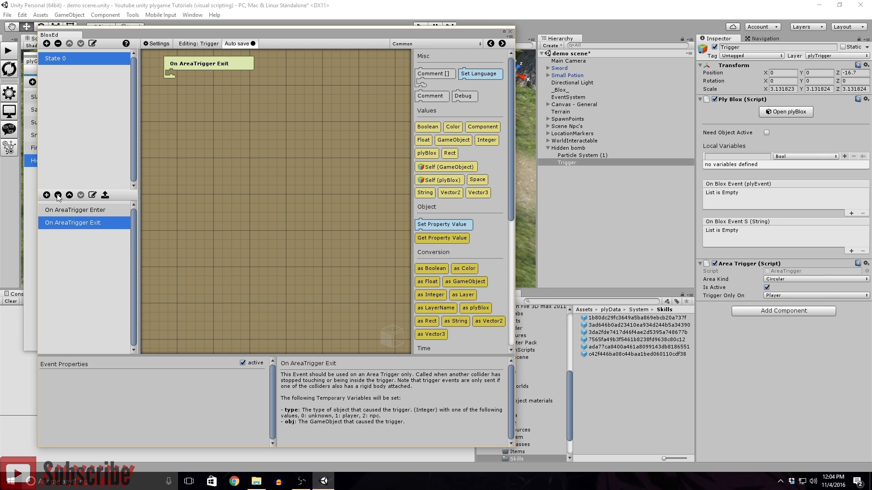
left_click(66, 211)
left_click_drag(341, 281, 319, 287)
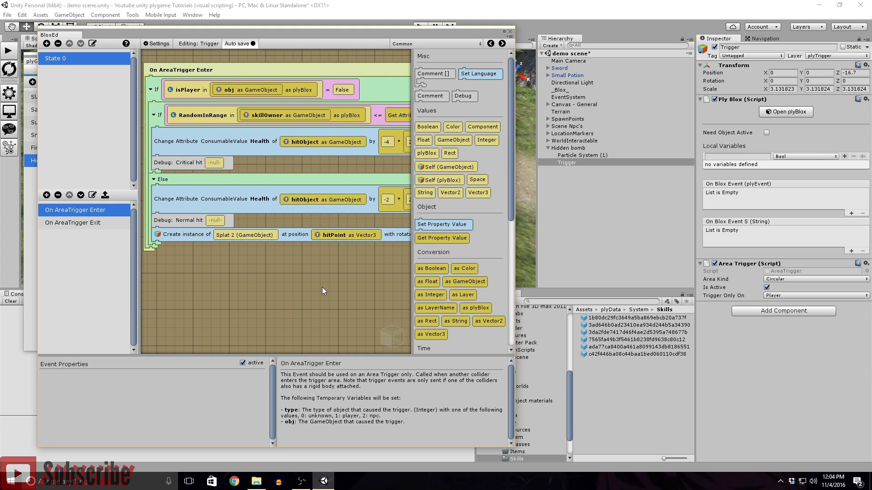
left_click_drag(321, 287, 240, 301)
left_click_drag(322, 304, 242, 316)
left_click_drag(340, 308, 277, 323)
left_click_drag(336, 327, 282, 334)
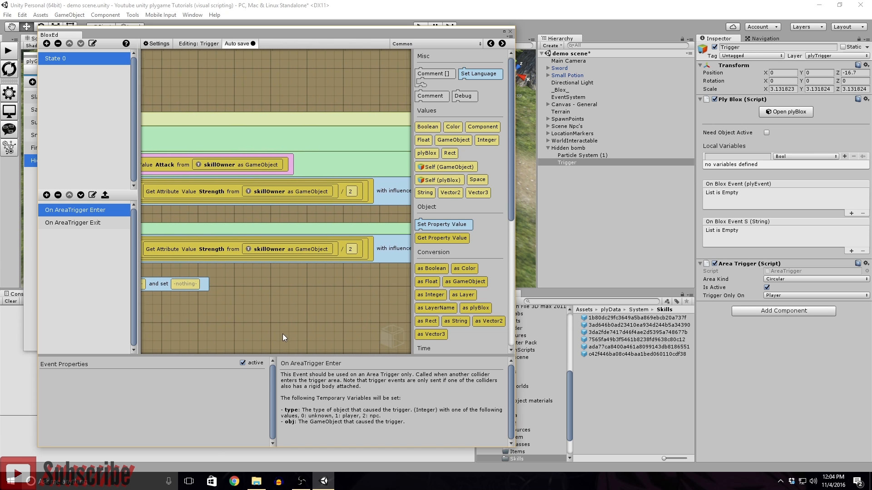
left_click_drag(173, 309, 249, 308)
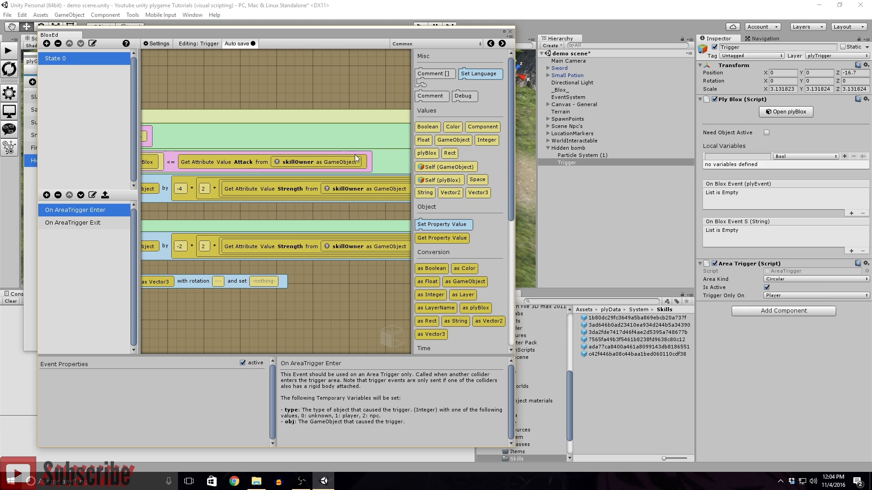
left_click_drag(290, 38, 315, 36)
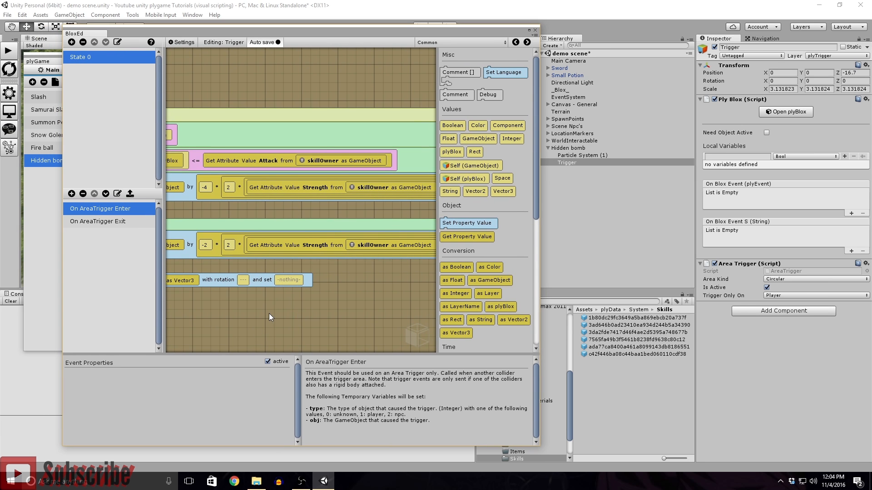
left_click_drag(346, 304, 315, 321)
mouse_move(246, 325)
left_mouse_down()
mouse_move(364, 331)
mouse_move(259, 331)
left_mouse_up()
left_click_drag(372, 337, 305, 326)
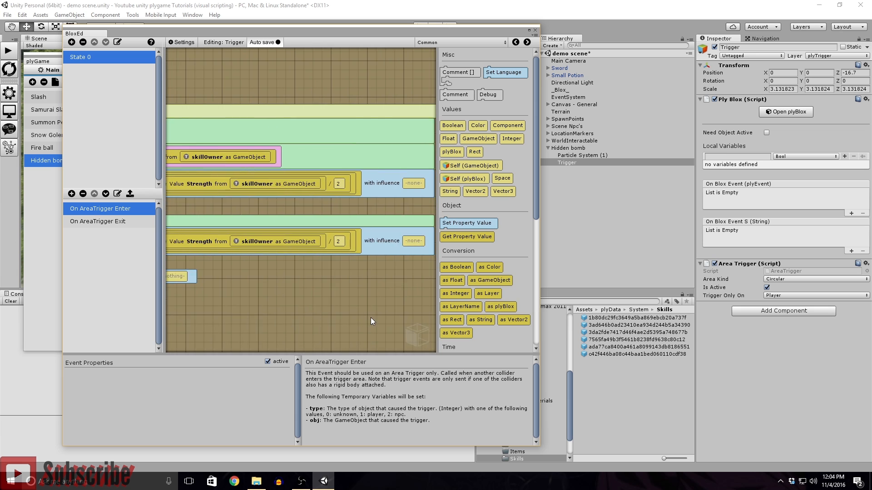
left_click_drag(371, 318, 314, 320)
left_click_drag(315, 267, 423, 278)
left_click_drag(193, 305, 371, 304)
- Close the block editor and move the plyGame window lower to uncover the bomb's trigger area in the scene
left_click(534, 30)
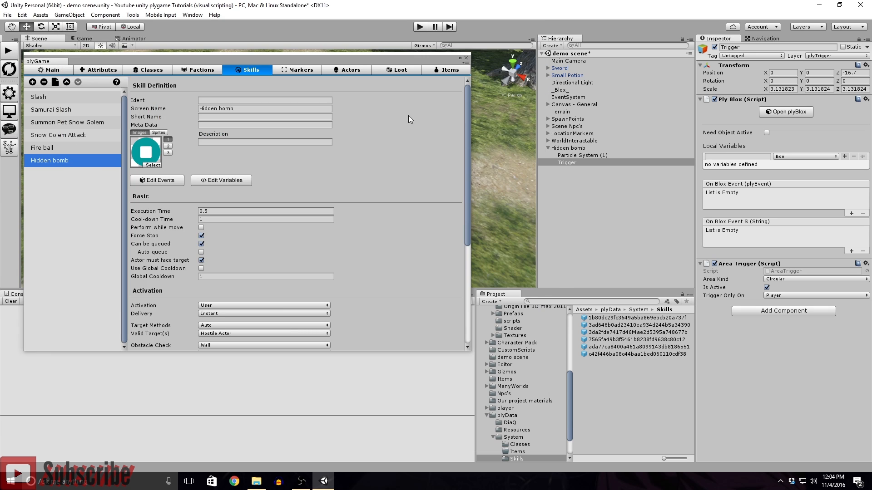
left_click_drag(445, 59, 452, 253)
right_click_drag(306, 186, 293, 167)
scroll(329, 203, "up", 5)
right_click_drag(329, 203, 358, 149)
scroll(359, 149, "down", 3)
scroll(358, 150, "down", 4)
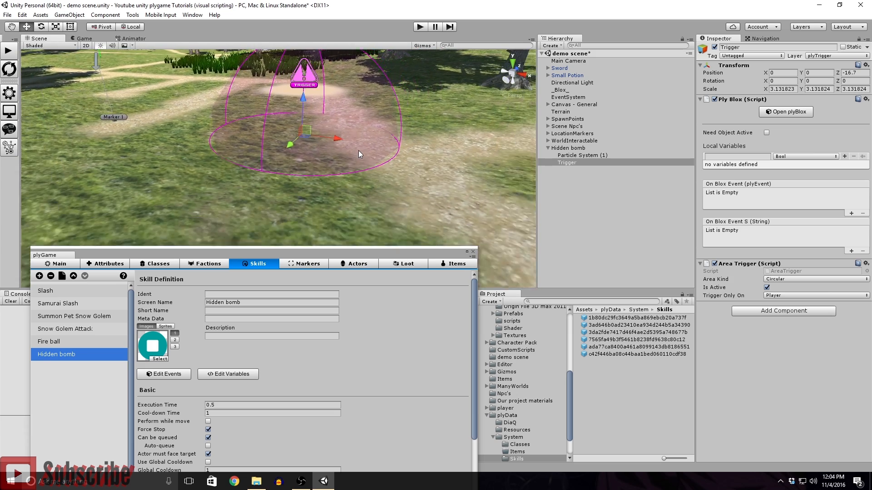
- Check the bomb's Particle System and Trigger children, and set the Hidden bomb parent's Y position to 0
left_click(567, 154)
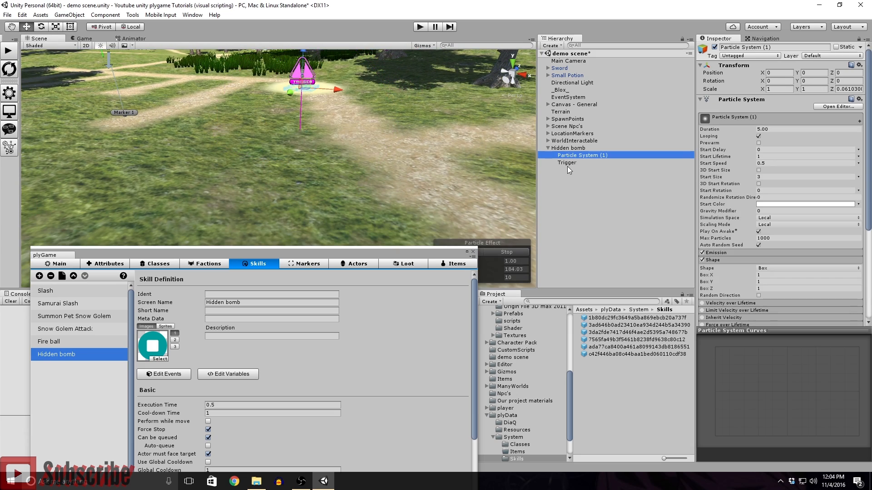
left_click(567, 163)
right_click_drag(451, 174, 662, 140)
key("Down")
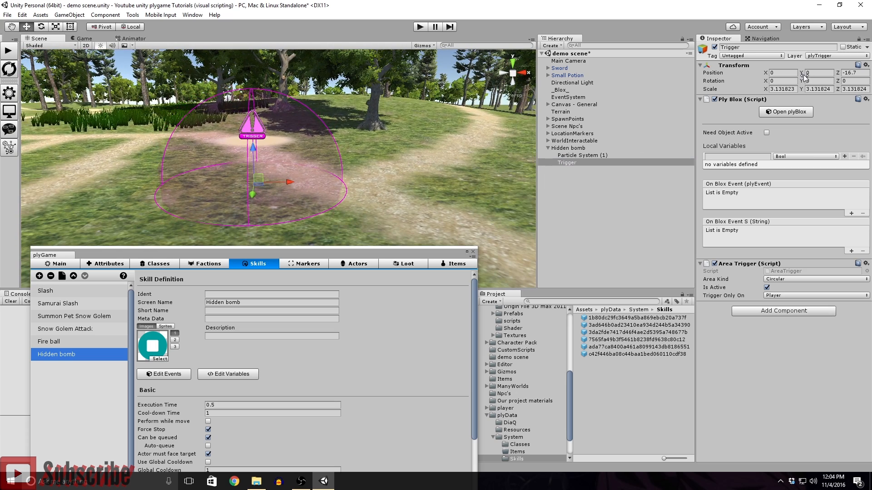
left_click(584, 154)
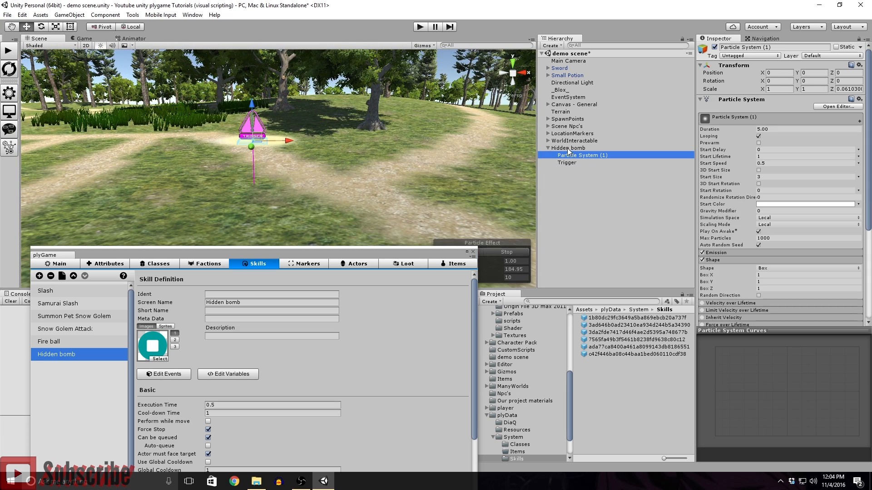
left_click(573, 148)
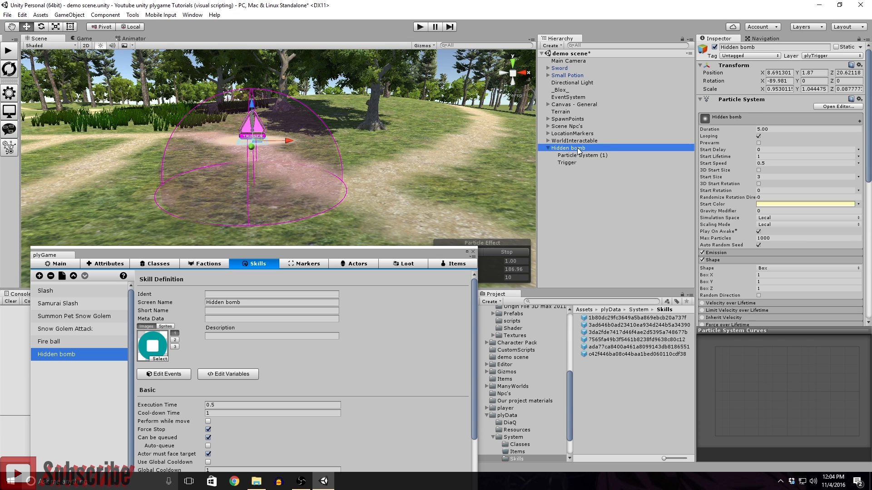
left_click(815, 73)
type("0")
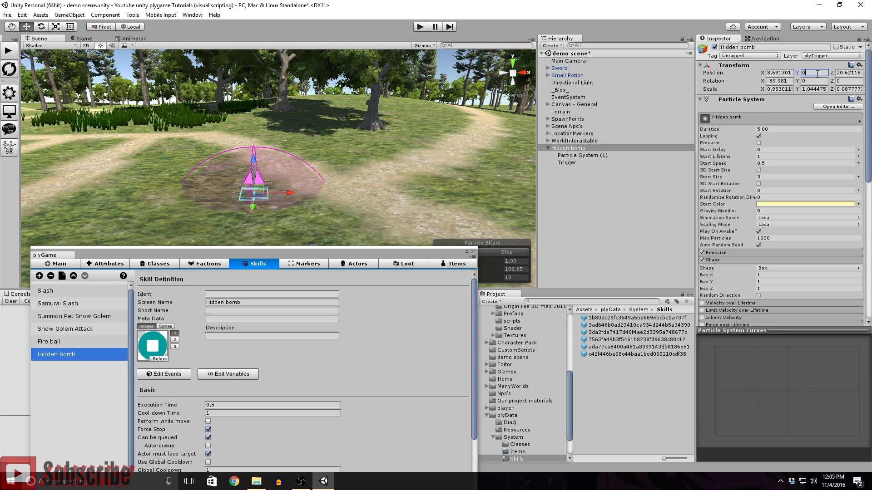
- Check the bomb's Particle System (1) child and set the Trigger child's Z position to 0
left_click(590, 155)
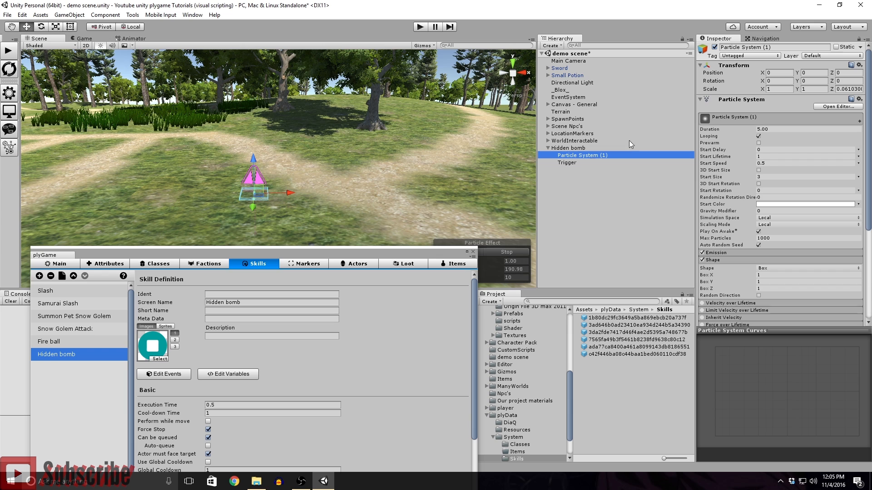
left_click(566, 163)
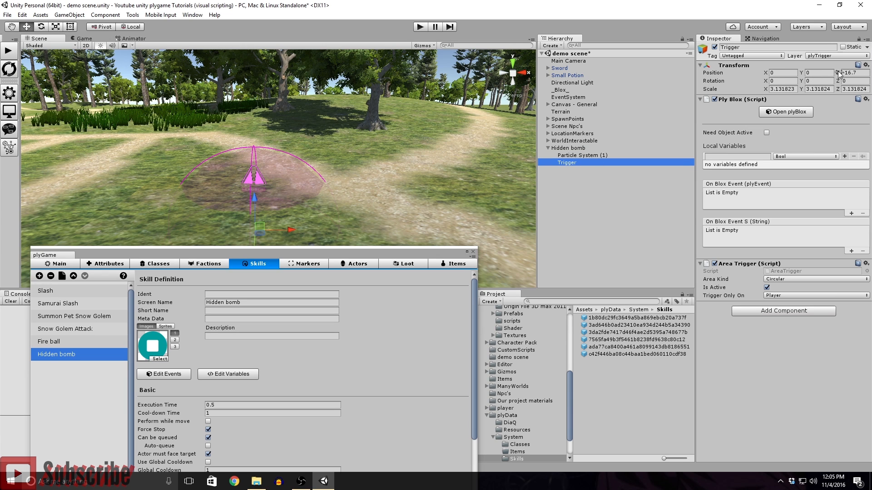
left_click(856, 73)
type("0")
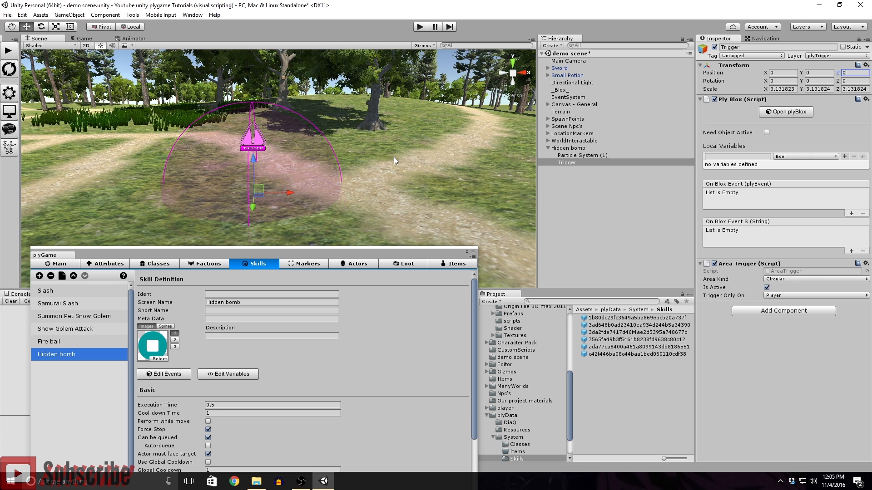
- Raise the Hidden bomb parent to a Y position of 0.43 and check how its particle and trigger children sit on the ground
left_click(560, 149)
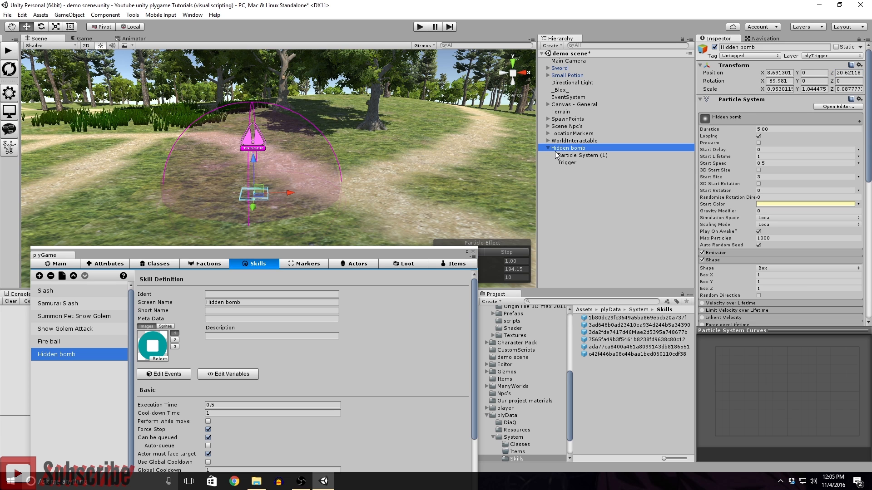
left_click_drag(798, 72, 809, 80)
key("f")
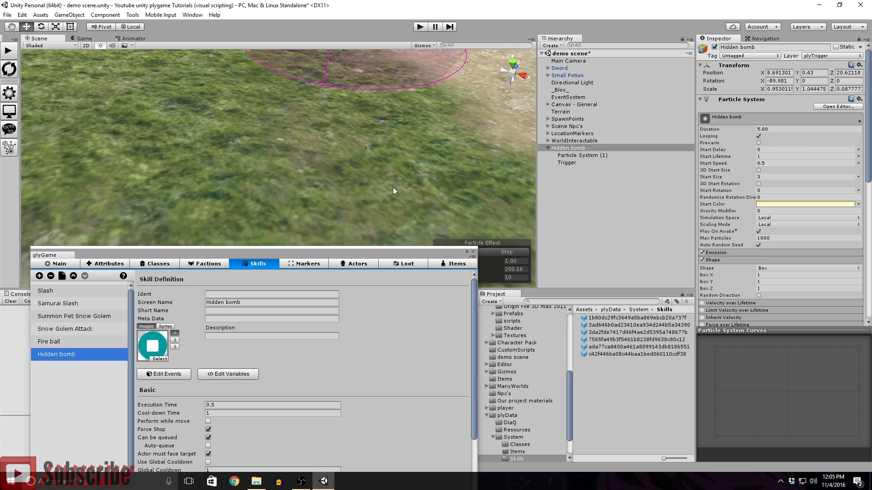
mouse_move(338, 163)
right_mouse_down()
mouse_move(326, 122)
mouse_move(322, 165)
mouse_move(341, 154)
right_mouse_up()
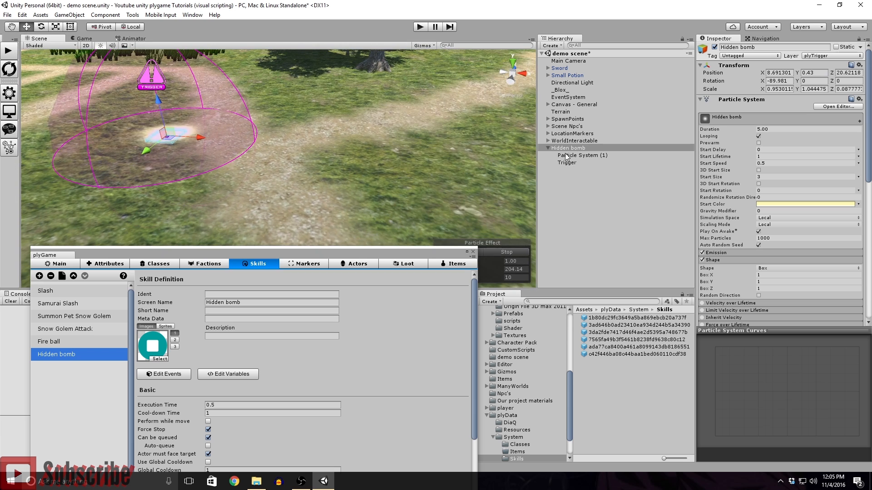
left_click(566, 155)
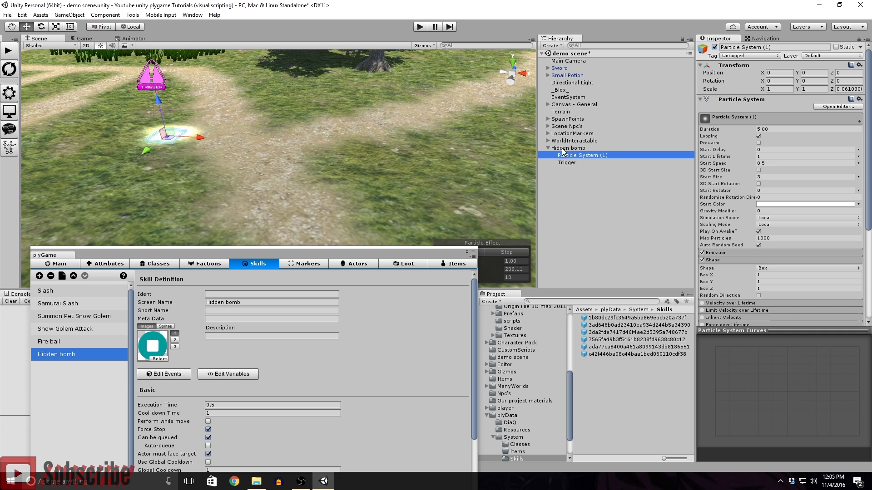
left_click(566, 163)
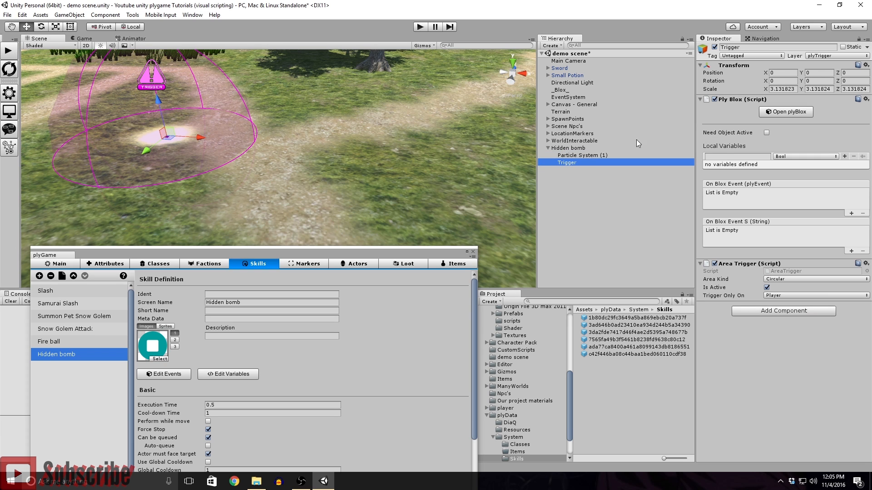
left_click(569, 148)
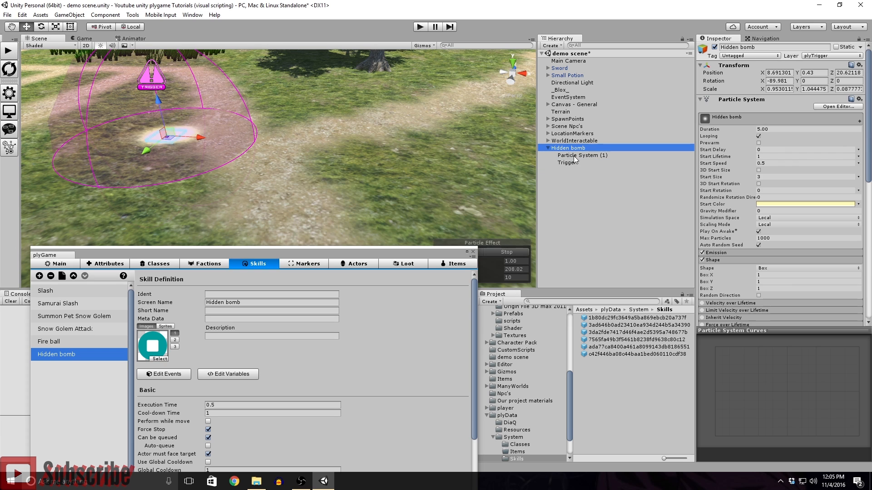
key("f")
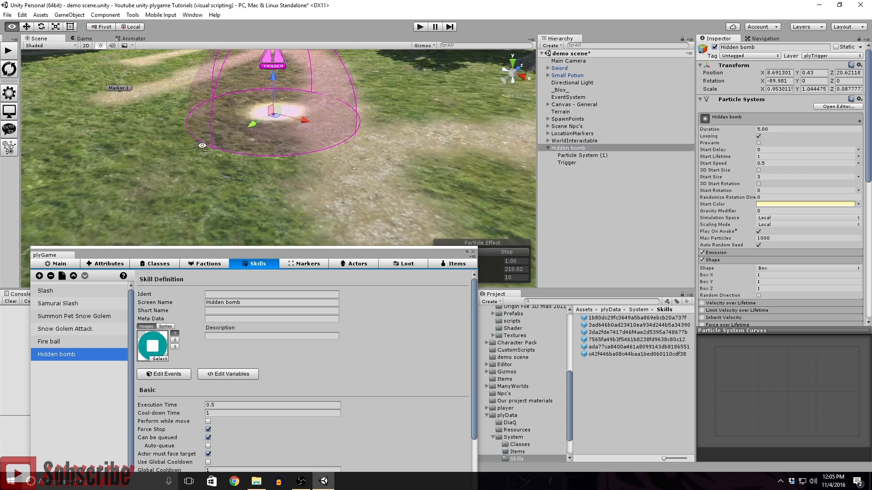
scroll(364, 168, "down", 3)
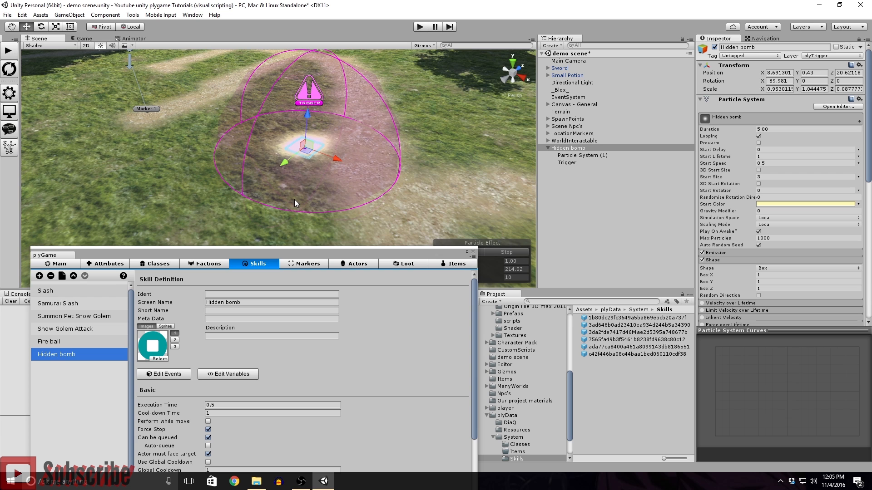
right_click_drag(367, 163, 383, 170)
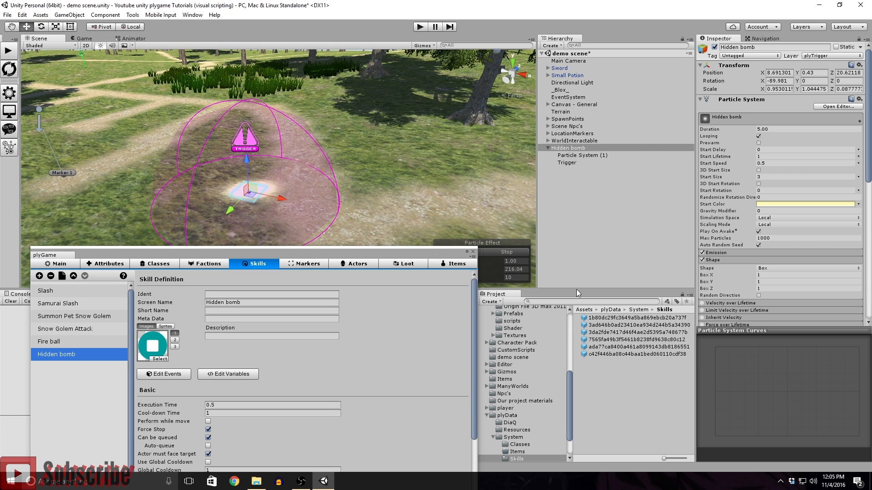
- Save the Hidden bomb as a prefab in the Attack Prefabs folder and delete its instance from the scene
scroll(503, 360, "up", 5)
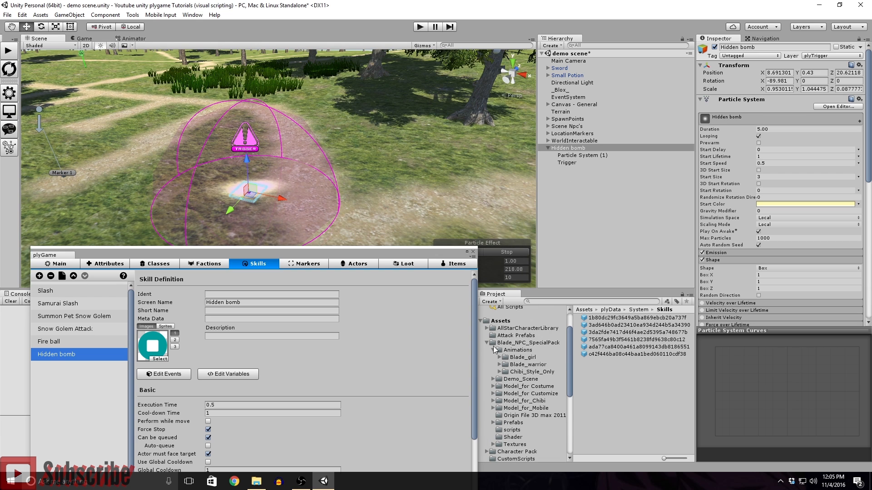
left_click(485, 343)
left_click_drag(568, 148, 516, 337)
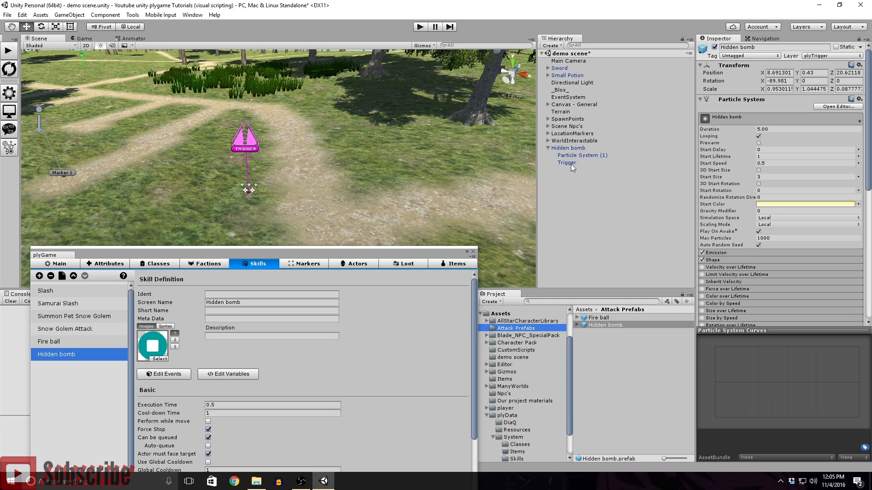
left_click(557, 148)
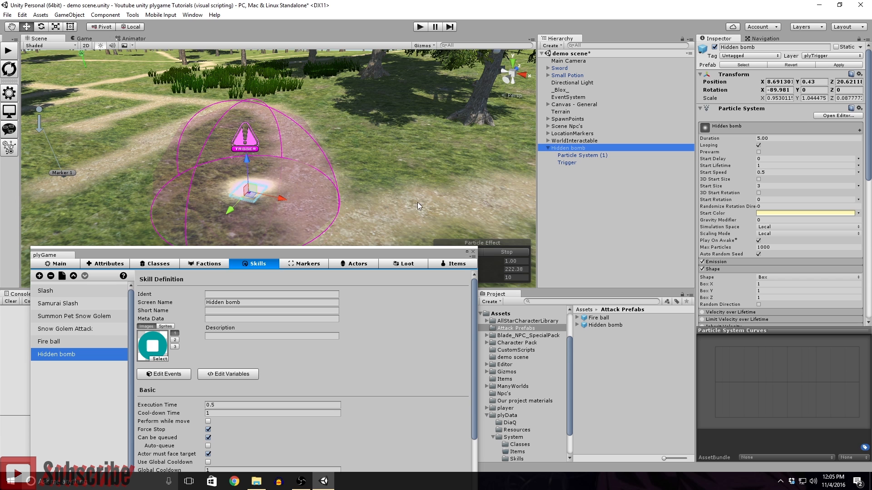
key("Delete")
mouse_move(472, 166)
right_mouse_down()
mouse_move(330, 184)
mouse_move(443, 226)
right_mouse_up()
- Open the Hidden bomb skill's events from the plyGame window and delete the On Skill Hit event
left_click_drag(414, 254, 454, 125)
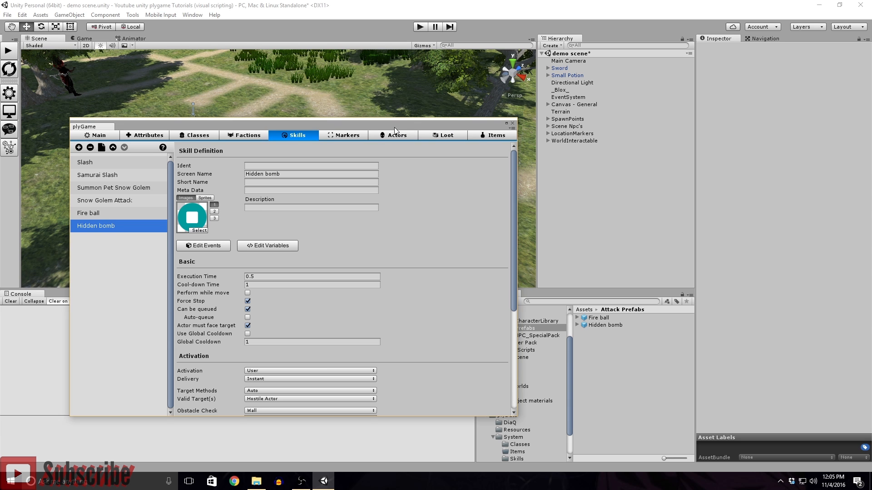
left_click_drag(396, 128, 399, 102)
left_click(211, 219)
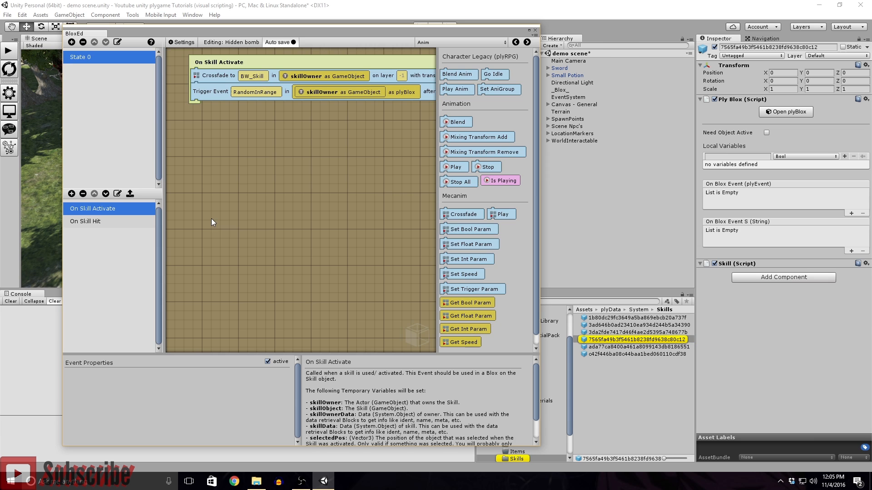
left_click(88, 225)
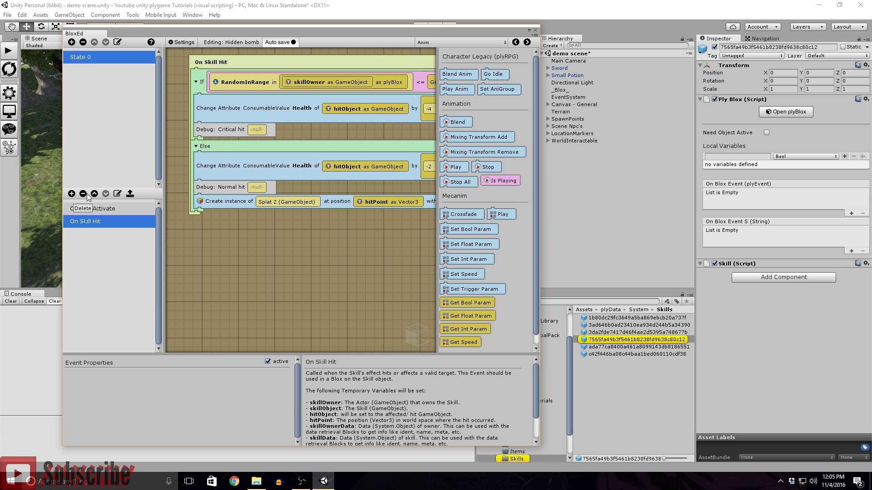
left_click(82, 193)
left_click(461, 262)
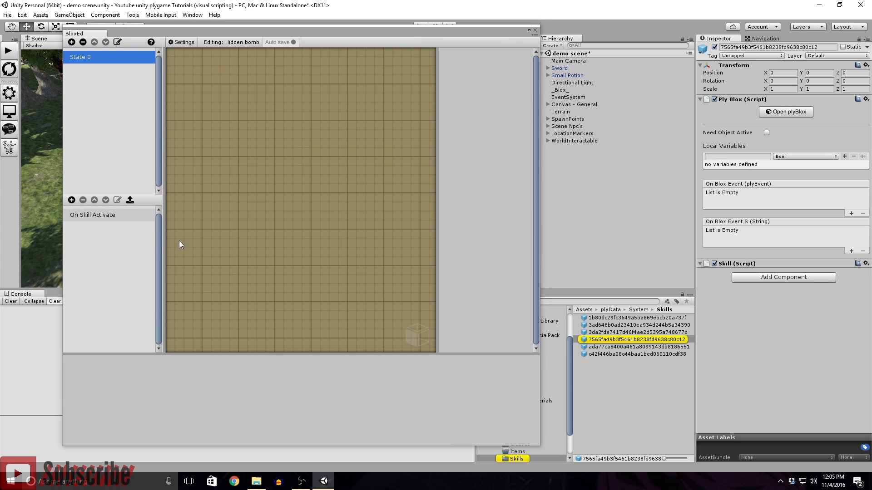
- Review the Crossfade and Trigger Event blocks of the skill's On Skill Activate event, and close the block editor
left_click(102, 216)
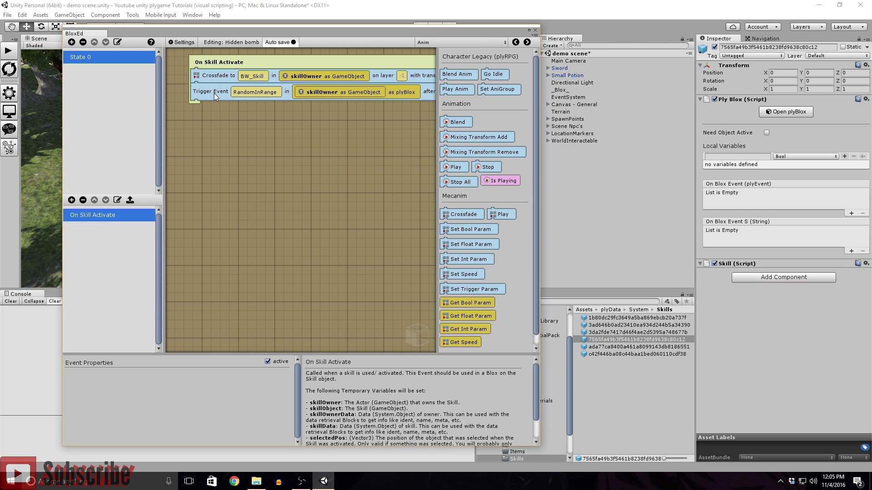
right_click(344, 148)
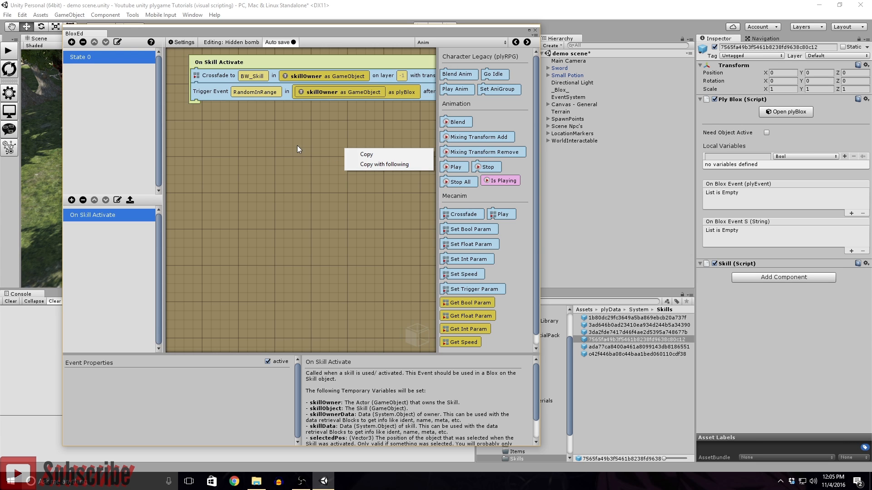
middle_click_drag(321, 135, 300, 142)
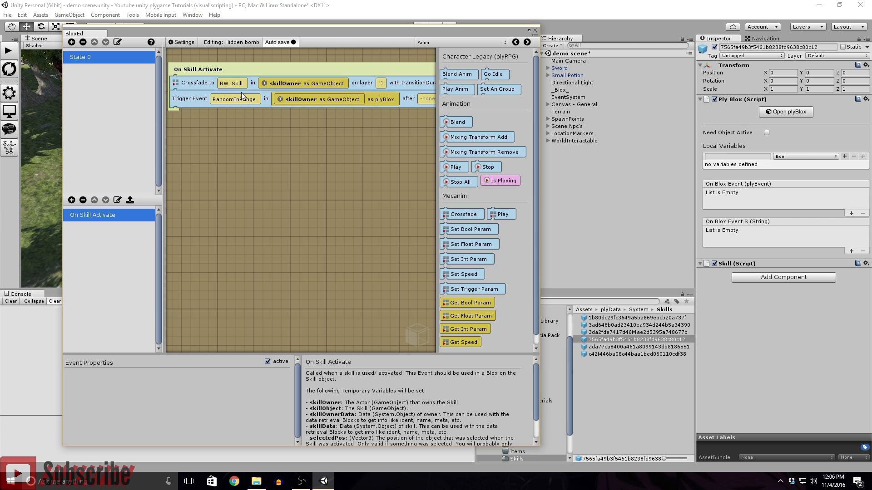
left_click_drag(313, 32, 274, 27)
right_click(343, 140)
middle_click_drag(319, 140, 250, 160)
middle_click_drag(329, 160, 262, 173)
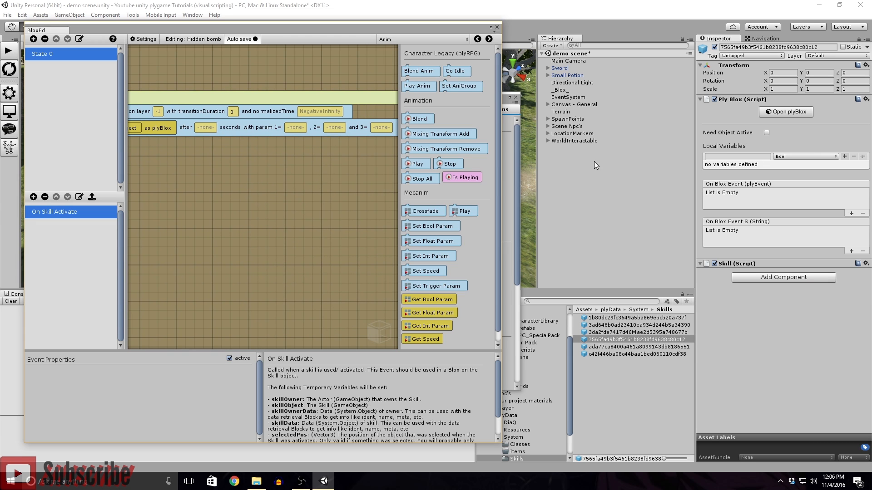
left_click(497, 27)
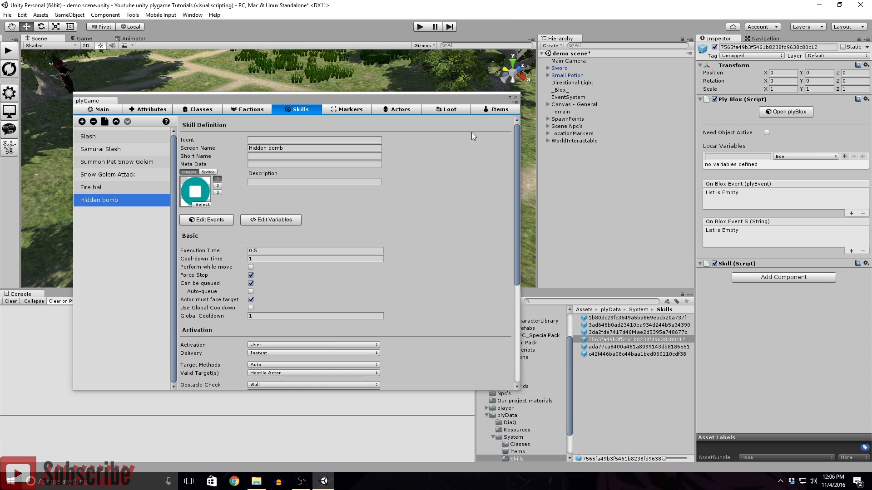
- Move the plyGame window clear of the project files and look through the components of the Character1 prefab in the Npc's folder
left_click_drag(408, 95, 358, 83)
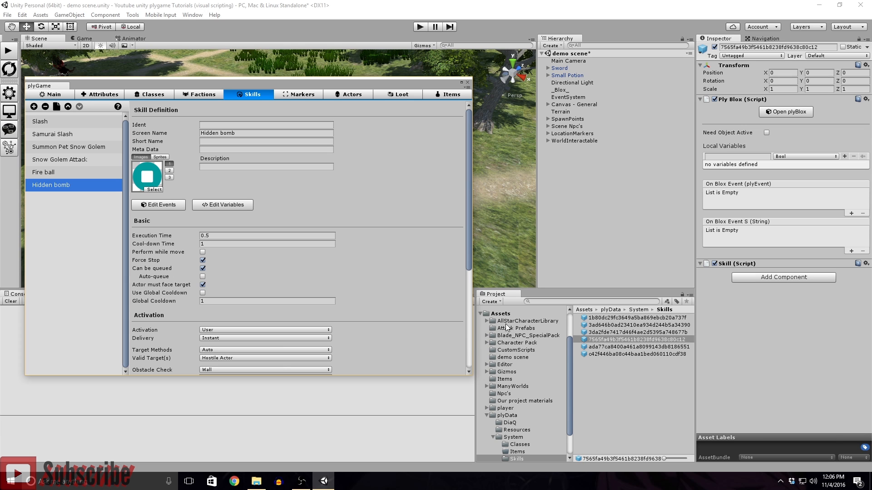
left_click(505, 394)
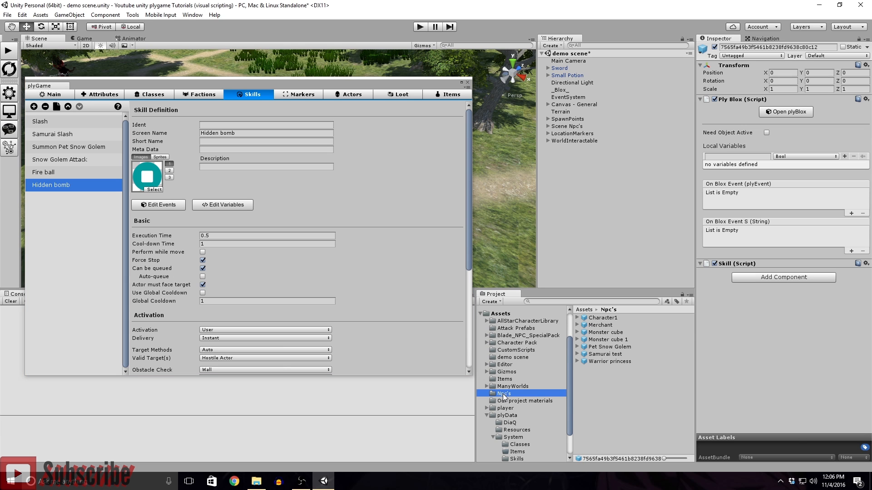
left_click(598, 318)
scroll(782, 226, "down", 15)
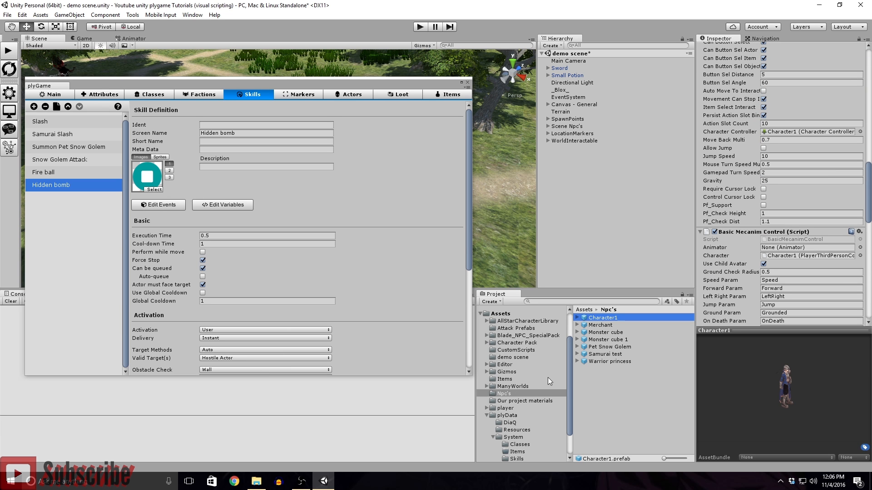
- Open the plyBlox of the Hidden bomb prefab's Trigger child and widen the block editor to show the full On AreaTrigger Enter blocks
left_click(509, 329)
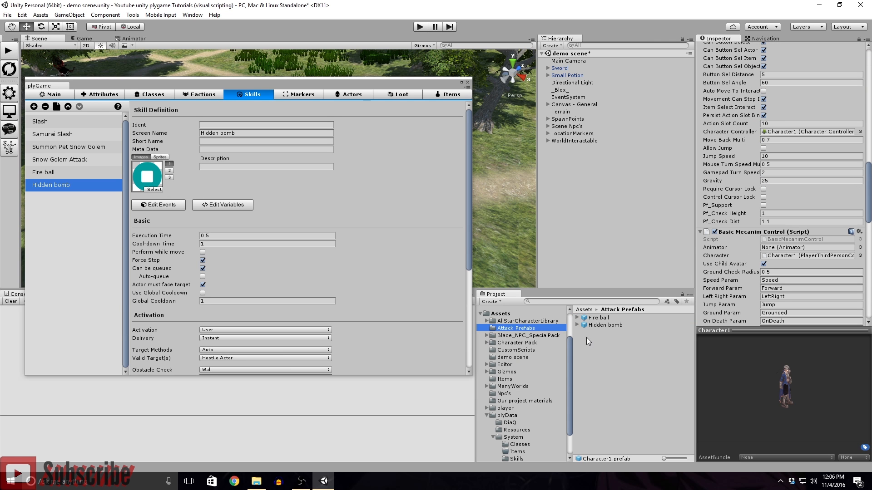
left_click(577, 325)
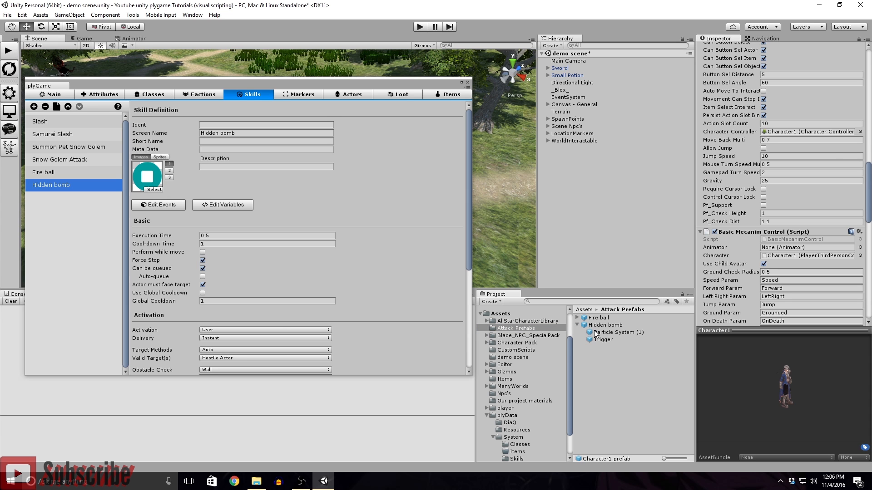
left_click(604, 339)
left_click(782, 112)
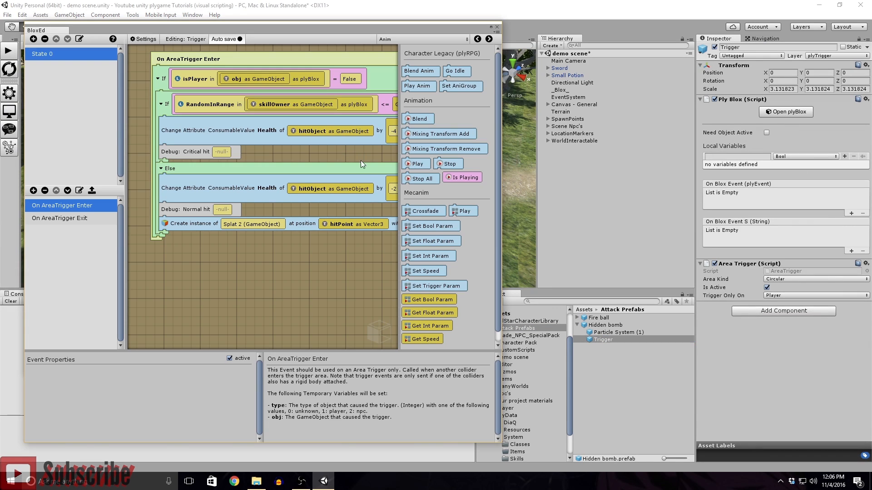
left_click_drag(501, 156, 868, 158)
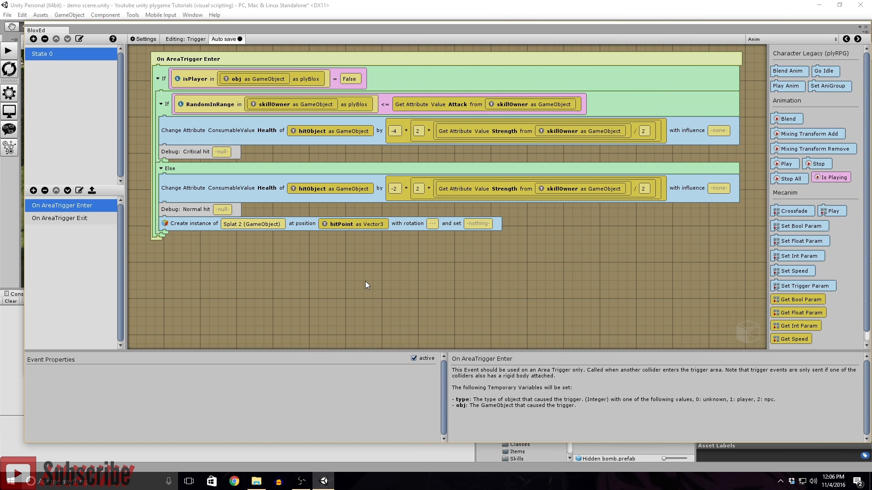
right_click(462, 291)
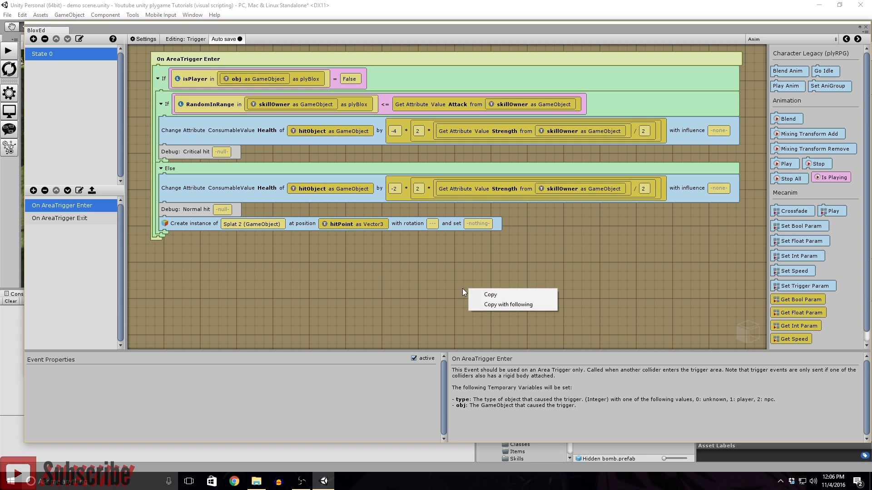
right_click(402, 266)
middle_click_drag(366, 269, 345, 273)
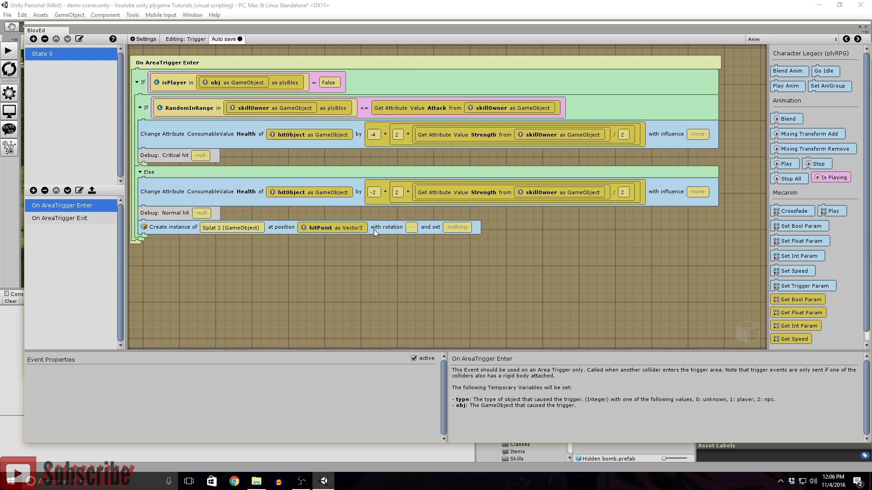
- Replace skillOwner with the Character category's Player block in the Strength values of both Health change formulas
left_click(538, 134)
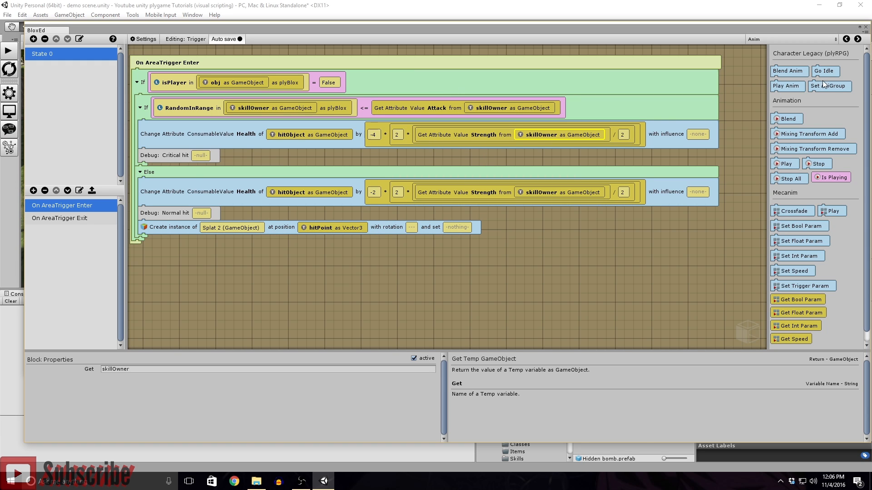
left_click(791, 40)
left_click(772, 66)
left_click_drag(781, 70, 572, 138)
left_click_drag(781, 69, 543, 192)
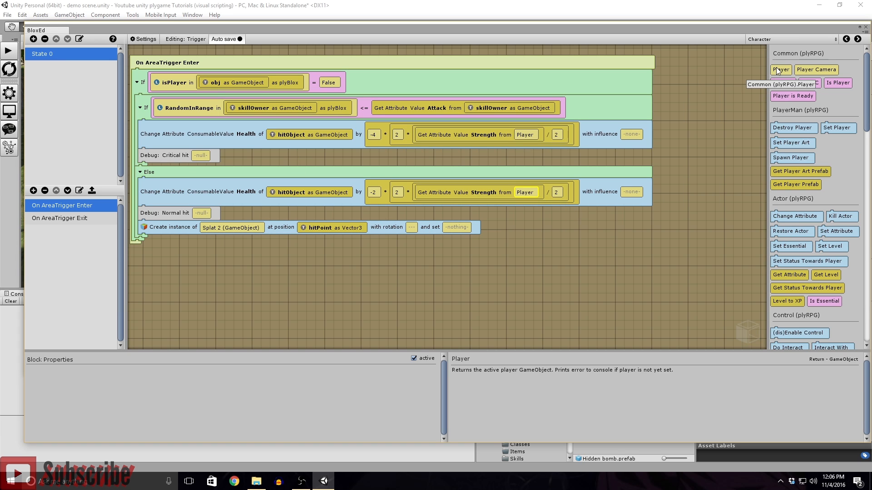
- Replace skillOwner with the Player block in the RandomInRange side of the critical-hit condition, and close the block editor
left_click_drag(781, 70, 291, 112)
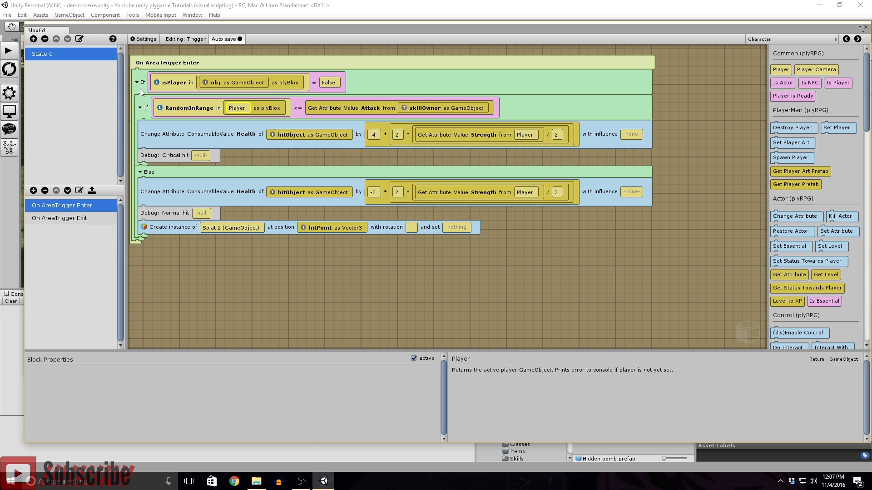
left_click(866, 27)
- Inspect the Crossfade block in the Hidden bomb skill's On Skill Activate event, narrow the block editor and close it
left_click(165, 206)
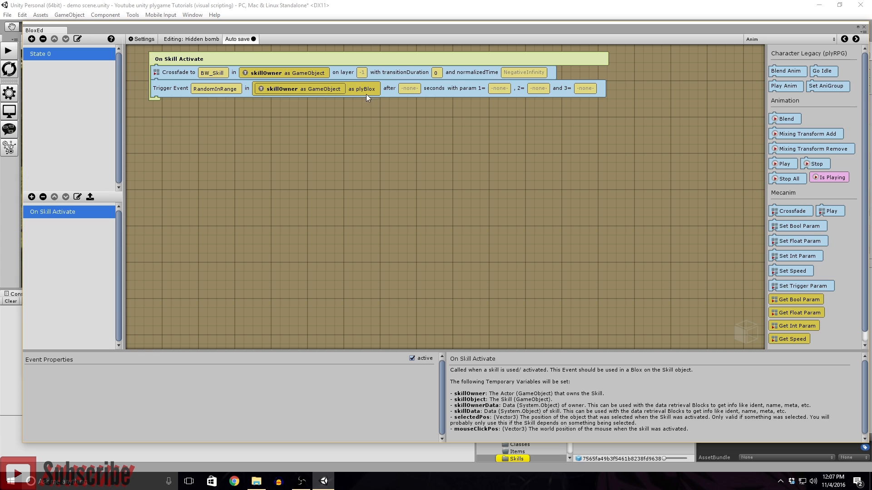
left_click(175, 72)
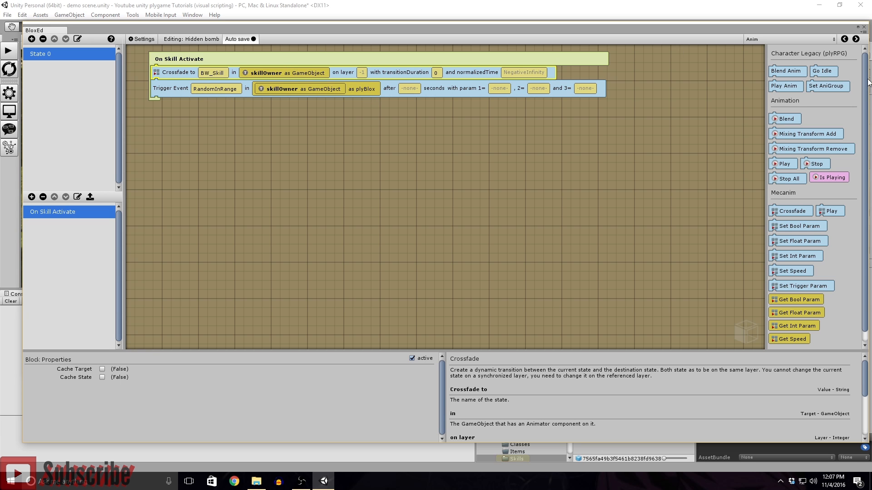
left_click_drag(869, 83, 562, 73)
left_click(556, 27)
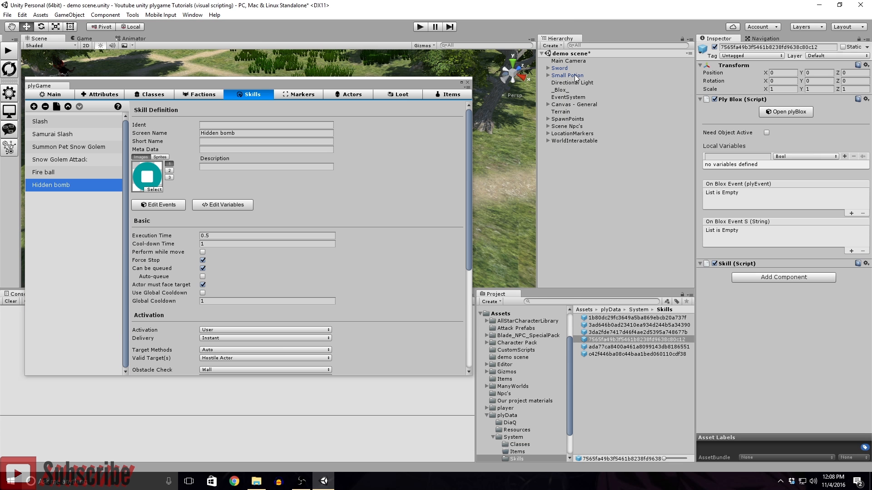
- Set the rig animation type of Blade_warrior@BW_PickUp, in Blade_NPC_SpecialPack's Blade_warrior animations, to Generic and apply it
scroll(514, 399, "up", 3)
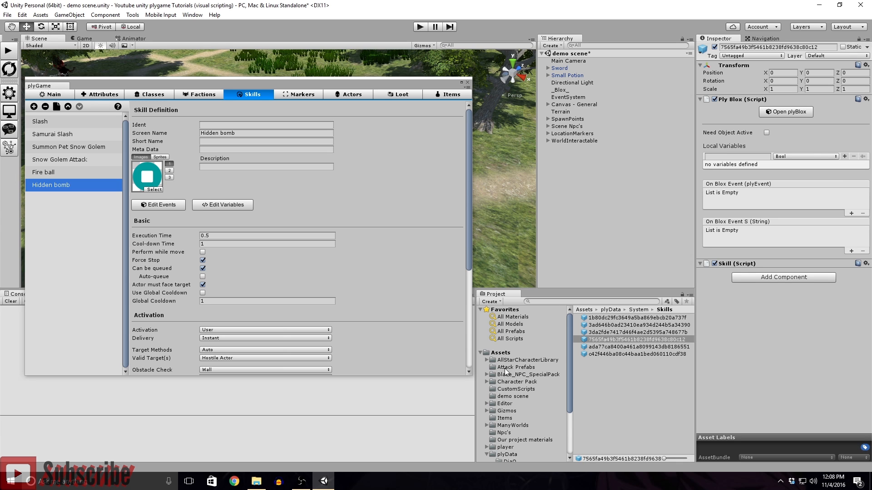
left_click(486, 374)
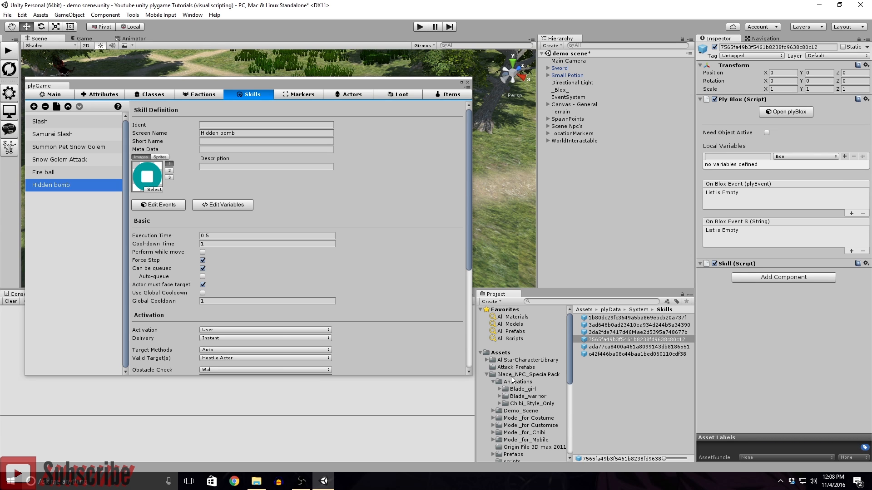
scroll(519, 377, "down", 2)
left_click(527, 342)
scroll(631, 367, "down", 5)
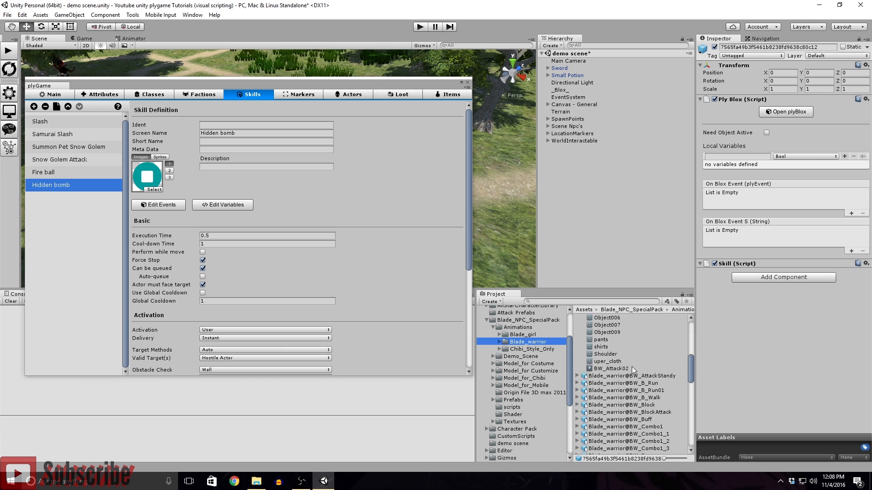
left_click(576, 370)
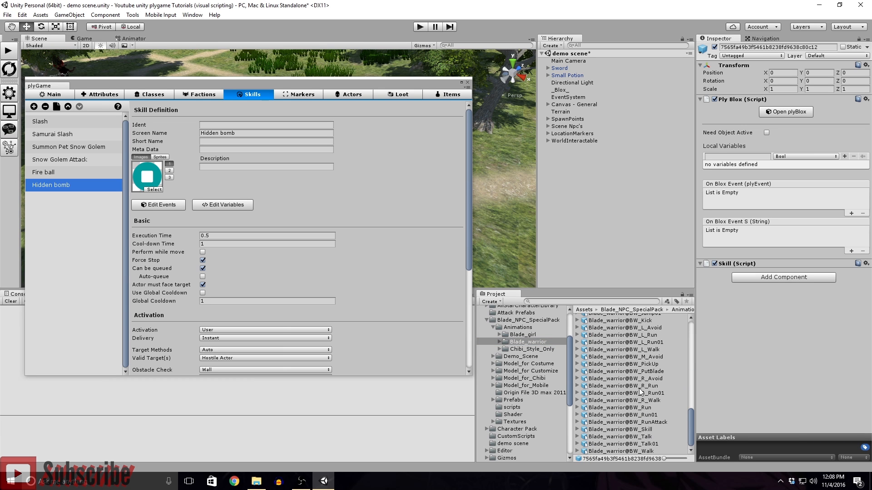
left_click(637, 363)
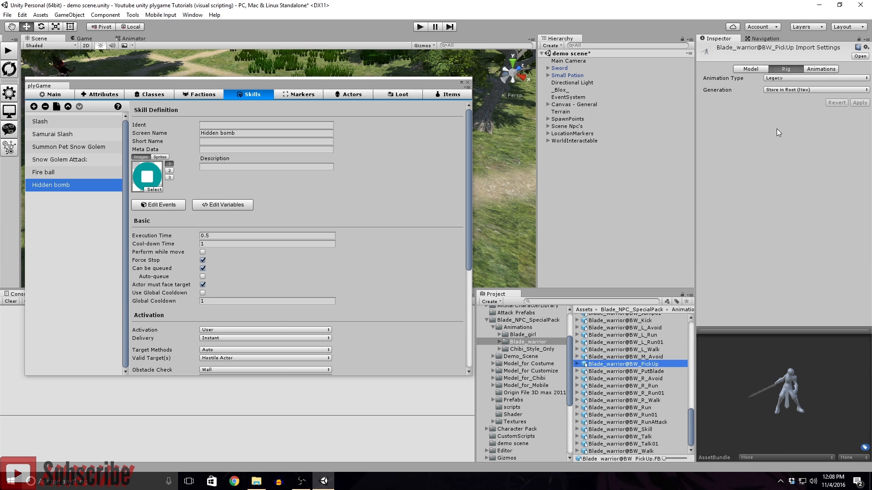
left_click(787, 78)
left_click(788, 108)
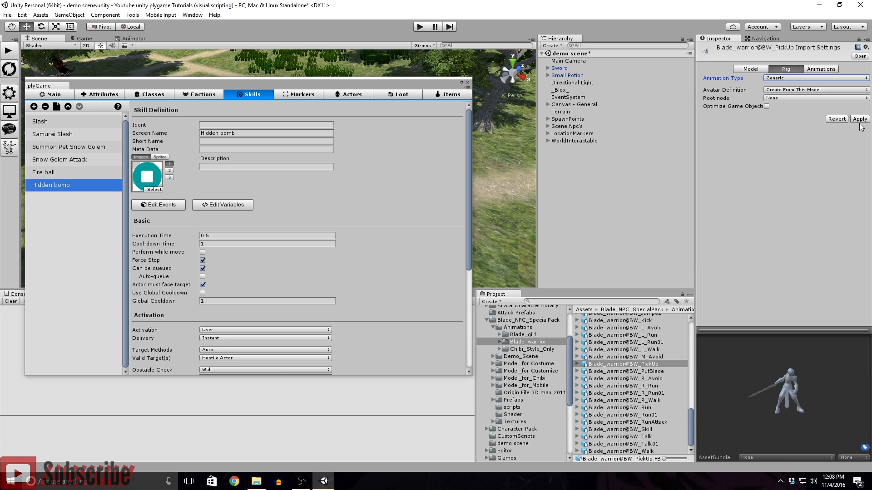
left_click(859, 119)
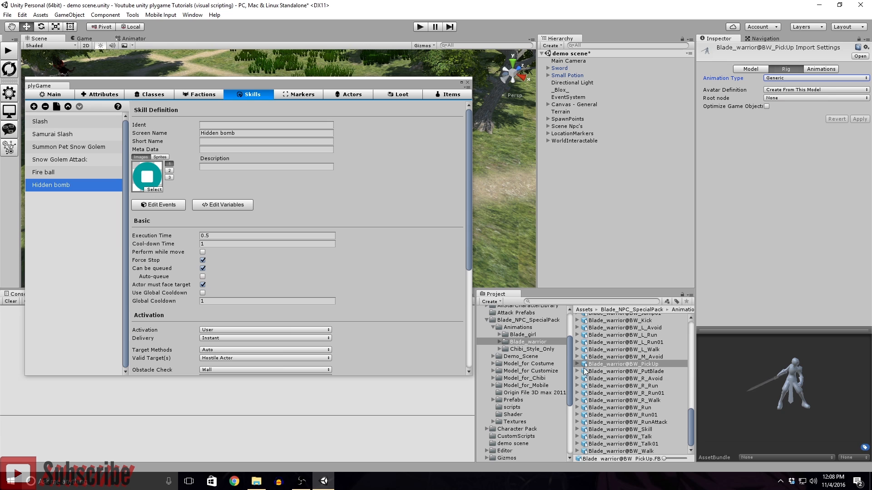
- Add the BW_PickUp clip as a state in the Character1 animator controller, placing it beside BW_Attack00
left_click(577, 364)
scroll(639, 391, "down", 5)
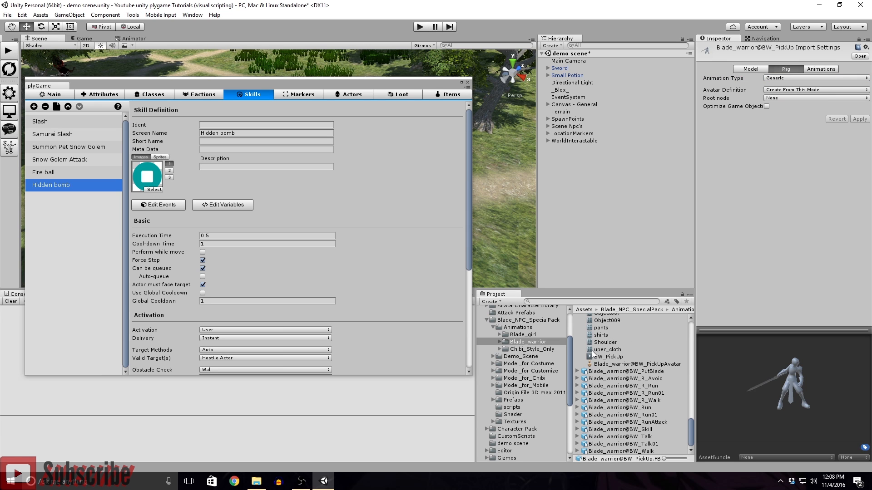
left_click(134, 39)
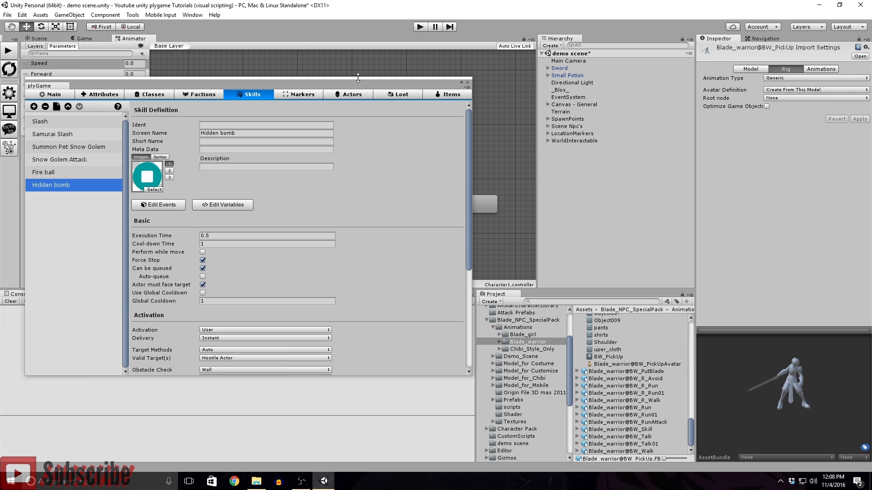
left_click(469, 81)
left_click_drag(606, 361, 252, 216)
right_click(231, 212)
left_click_drag(337, 223, 279, 202)
- Make a transition from the BW_PickUp state to the Blend Tree, and align the state with BW_Attack00
right_click(274, 202)
left_click(307, 207)
left_click(305, 153)
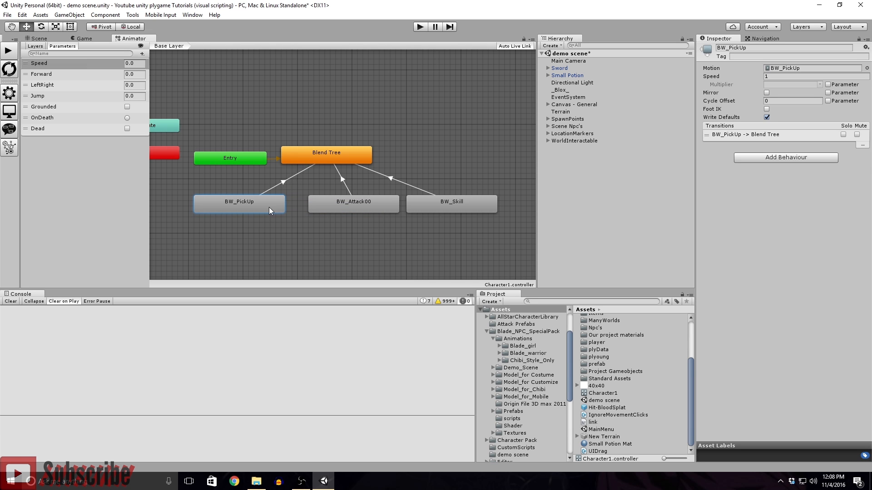
left_click(283, 182)
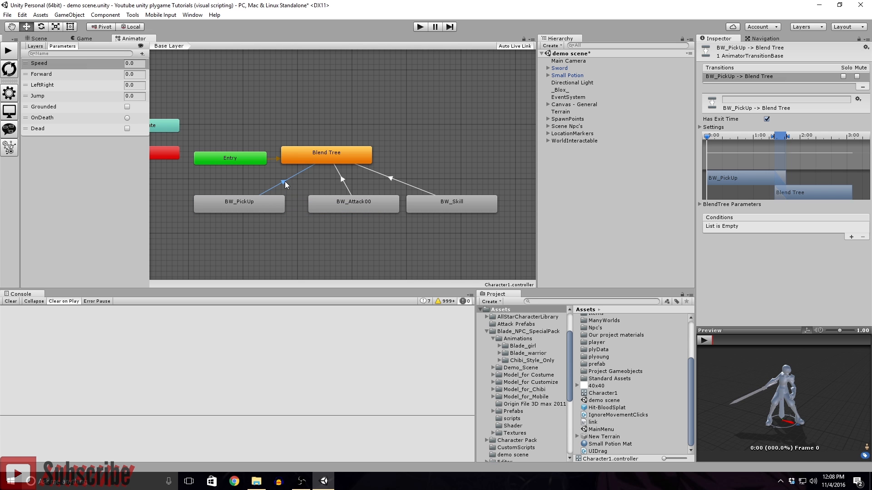
left_click(276, 200)
left_click_drag(272, 207, 286, 207)
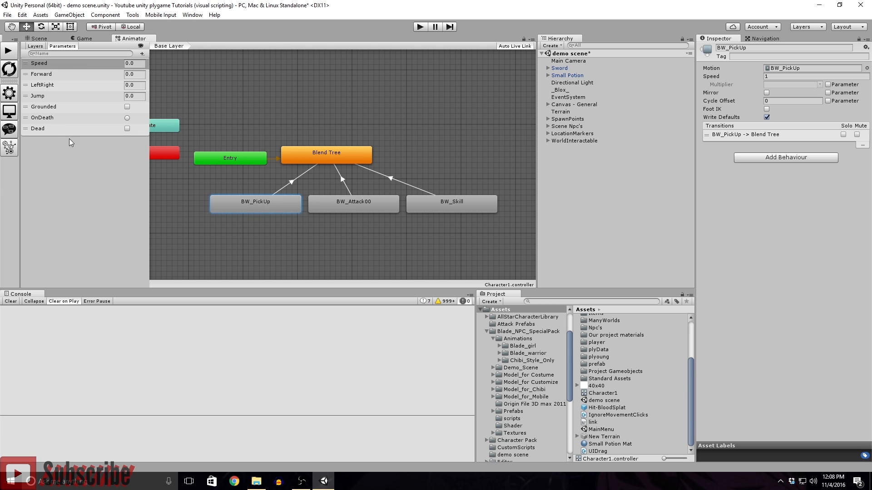
- Open the Hidden bomb skill's events in the block editor and close the plyGame window behind it
left_click(8, 94)
left_click(249, 93)
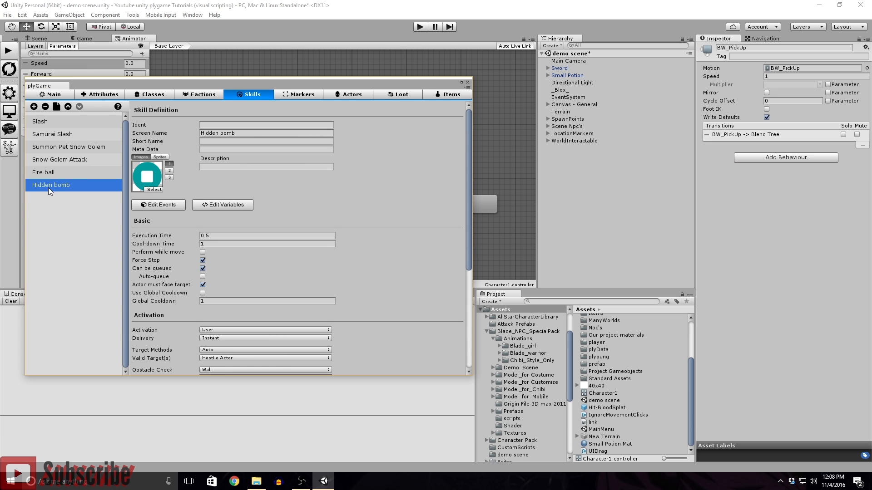
left_click(157, 205)
left_click(206, 74)
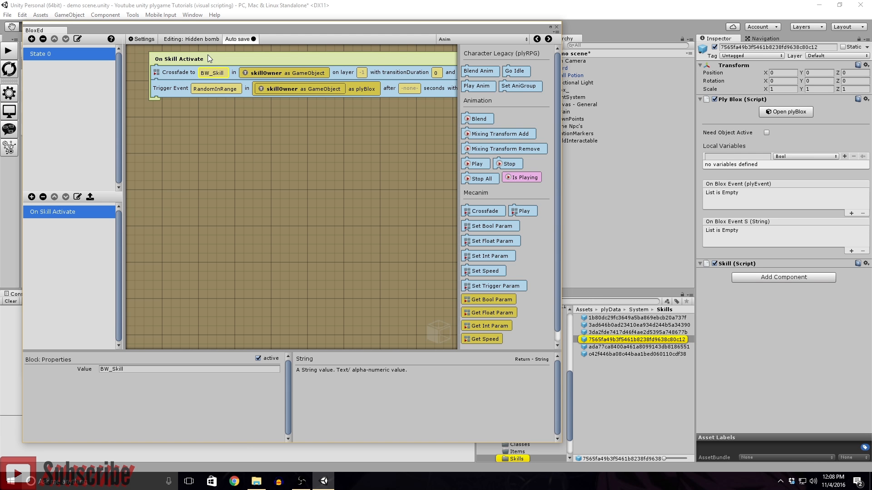
left_click_drag(219, 26, 452, 275)
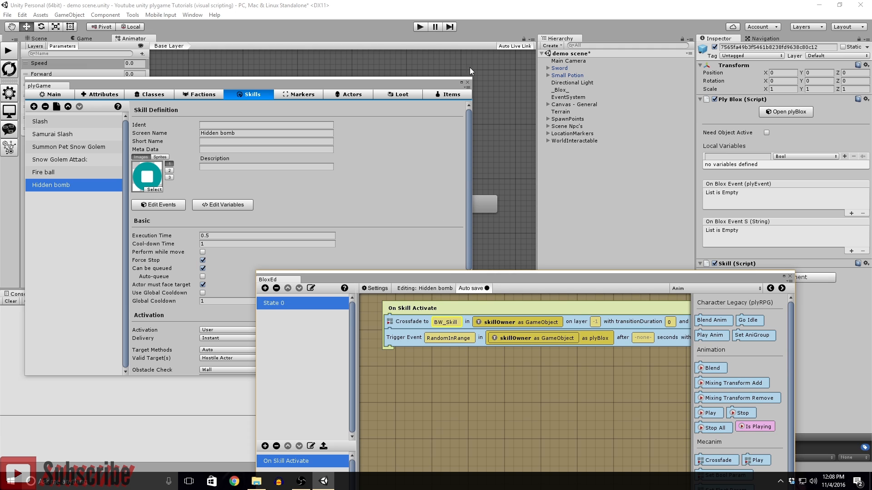
left_click(467, 82)
left_click_drag(378, 277, 301, 56)
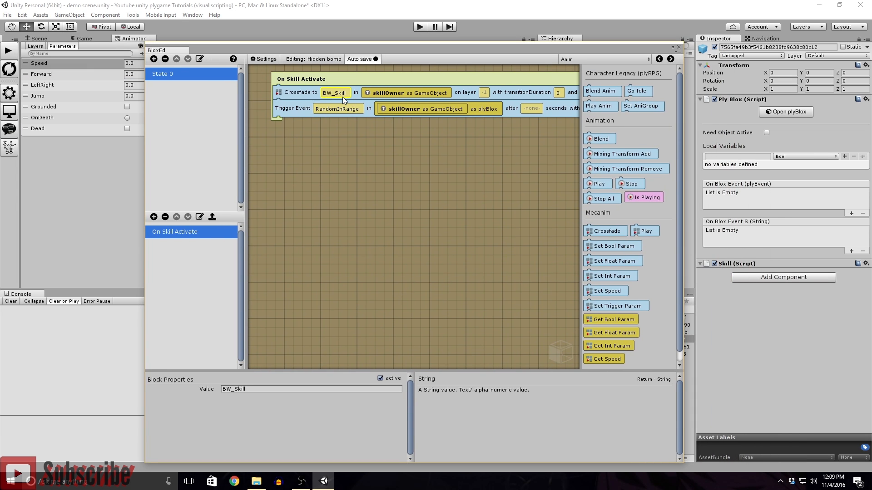
- Set the state name in the Crossfade block to BW_PickUp, moving the block editor aside to compare with the animator state
left_click(260, 389)
left_click(259, 388)
key("BackSpace")
key("BackSpace")
key("BackSpace")
key("BackSpace")
key("BackSpace")
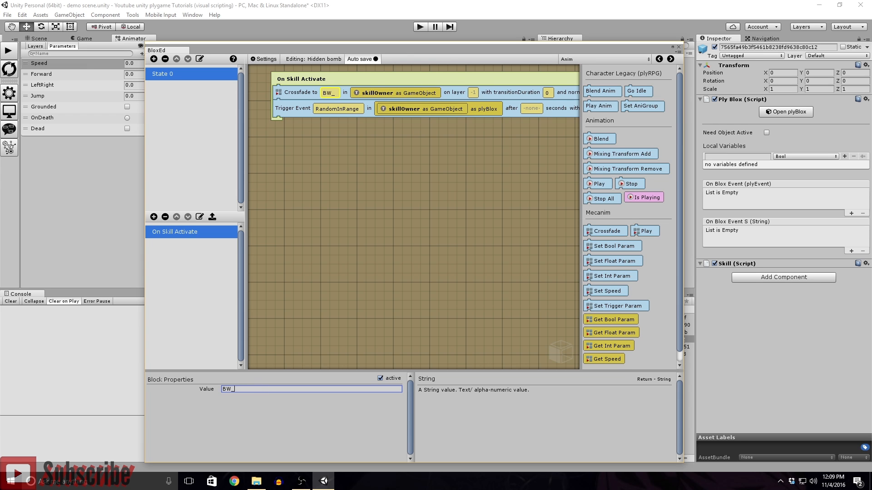
left_click_drag(404, 48, 549, 22)
type("PickU")
type("p")
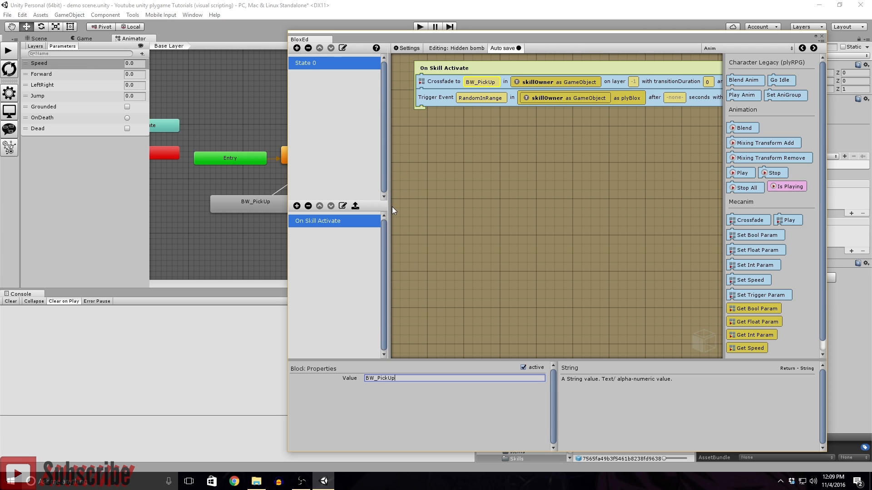
- Add a Create (Instantiate) block from the Object category to On Skill Activate, placing it below the Trigger Event block
left_click(730, 50)
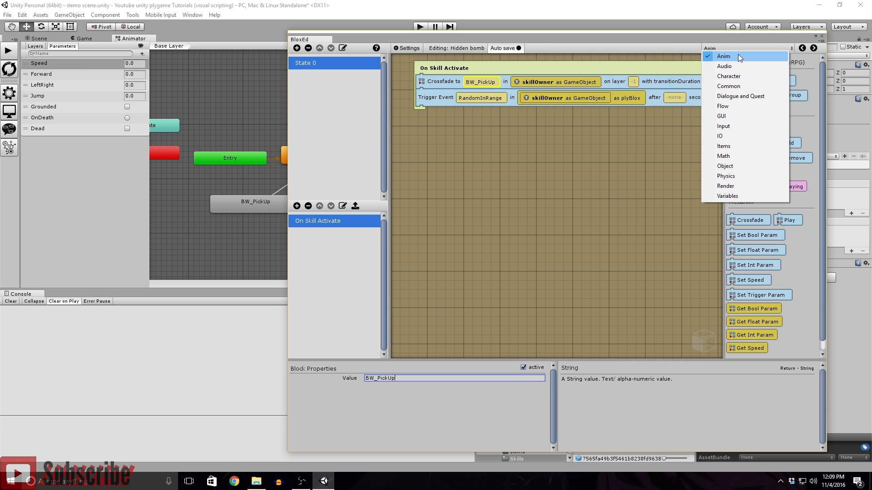
left_click(731, 166)
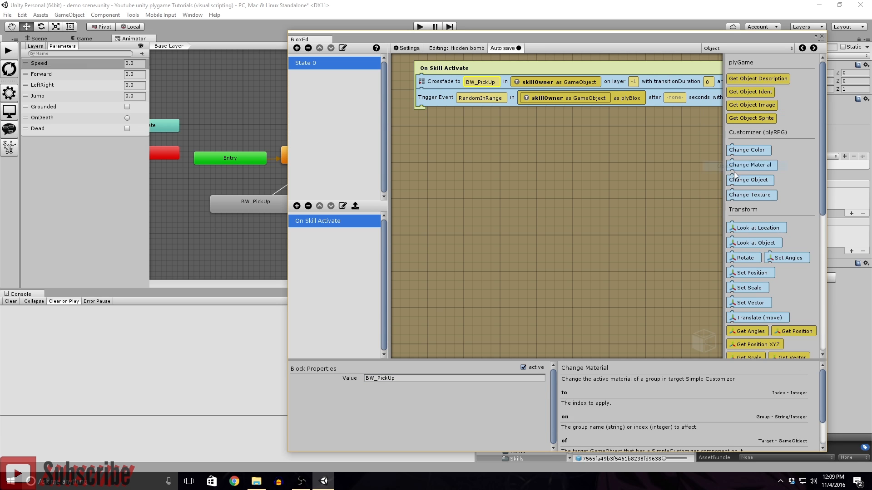
scroll(774, 227, "down", 2)
left_click_drag(762, 253, 422, 89)
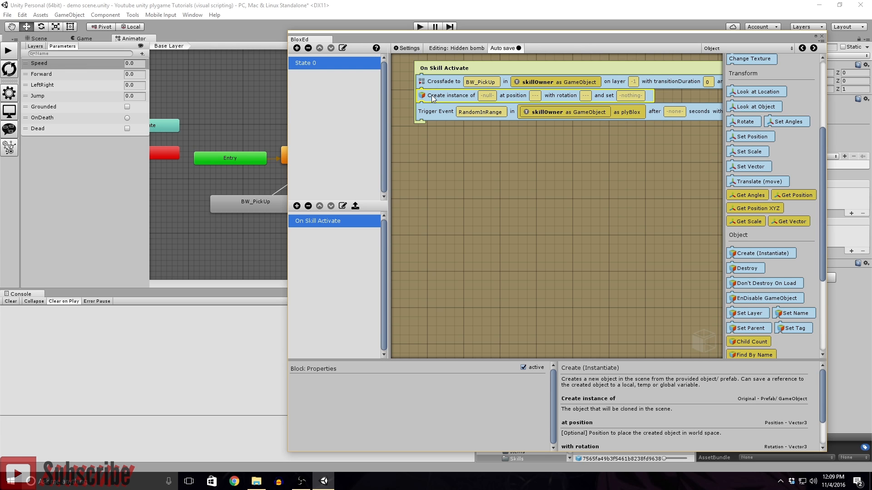
right_click(591, 163)
left_click_drag(561, 145, 415, 161)
left_click_drag(549, 168, 635, 171)
left_click_drag(496, 186, 546, 195)
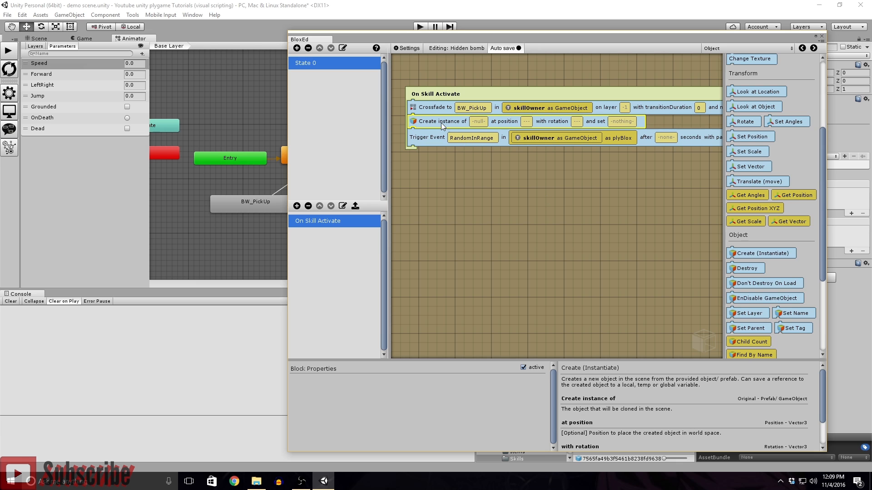
left_click_drag(440, 122, 420, 128)
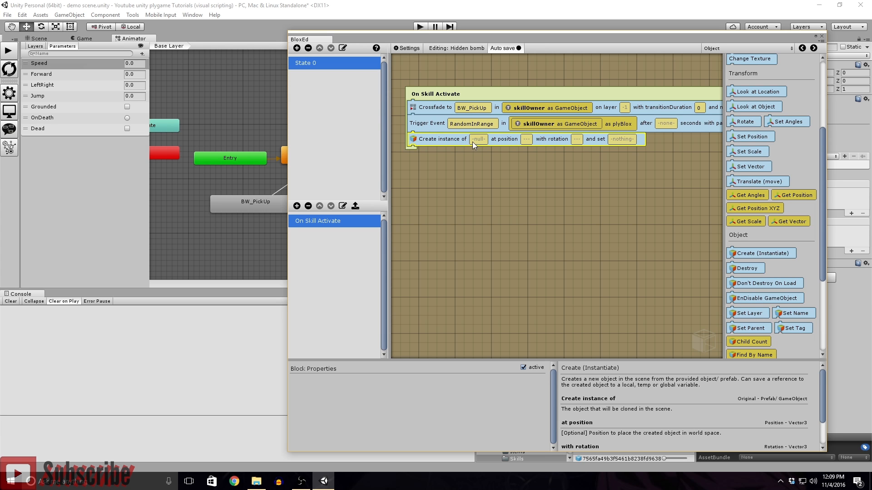
- Assign the Hidden bomb prefab from the Attack Prefabs folder as the object to create, and widen the block editor
left_click_drag(720, 37, 431, 34)
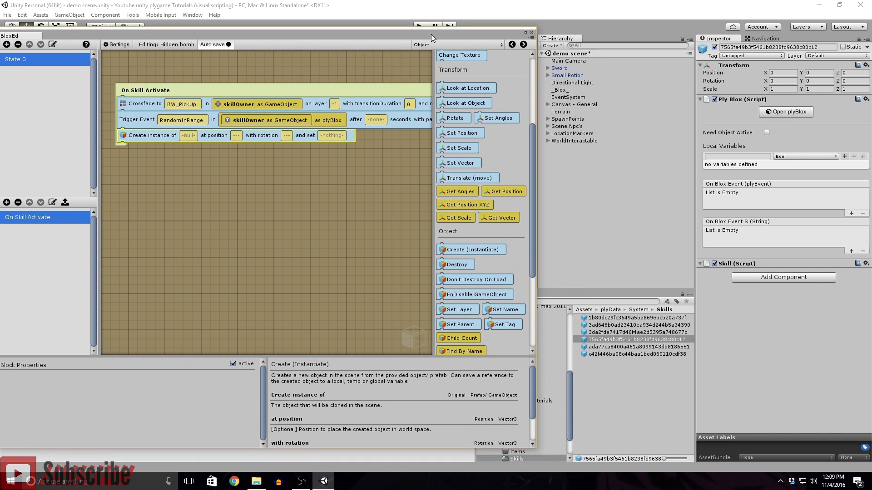
left_click_drag(536, 97, 449, 106)
scroll(518, 407, "up", 8)
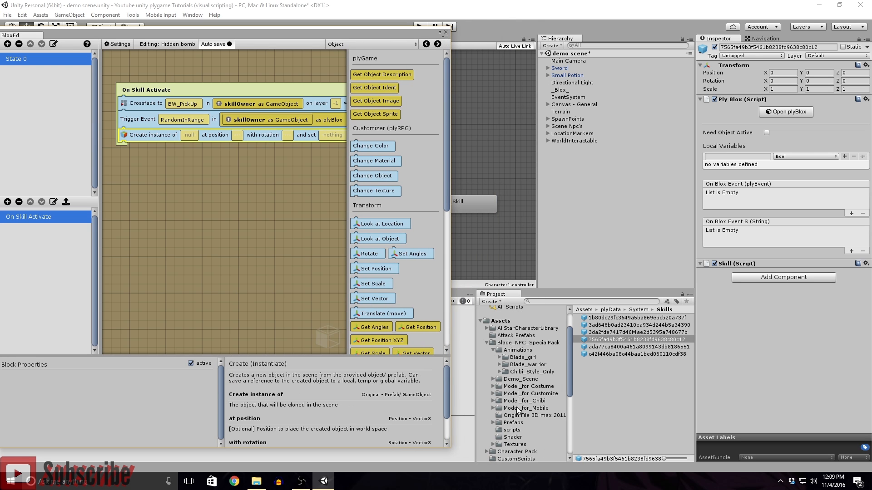
left_click(511, 336)
left_click_drag(603, 325, 187, 138)
left_click_drag(451, 182, 670, 182)
- Set the Create block's position to a Get Position block using the World position of skillOwner, and close the block editor
left_click(299, 136)
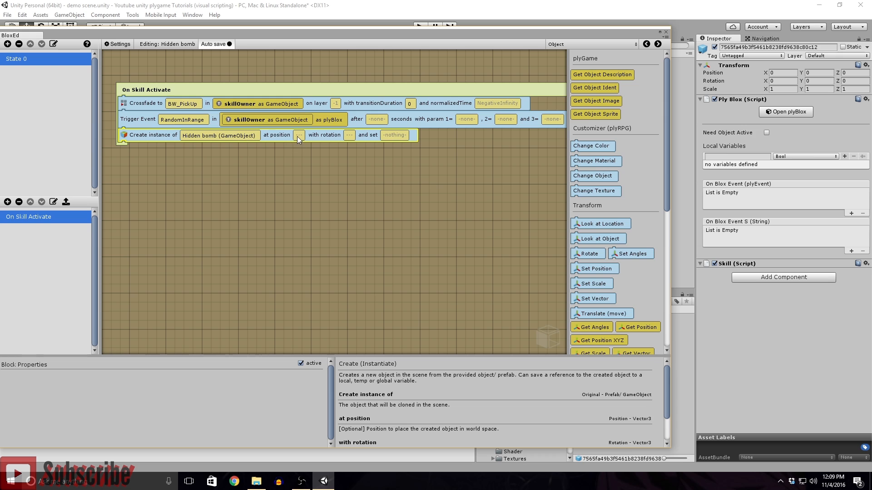
left_click(269, 121)
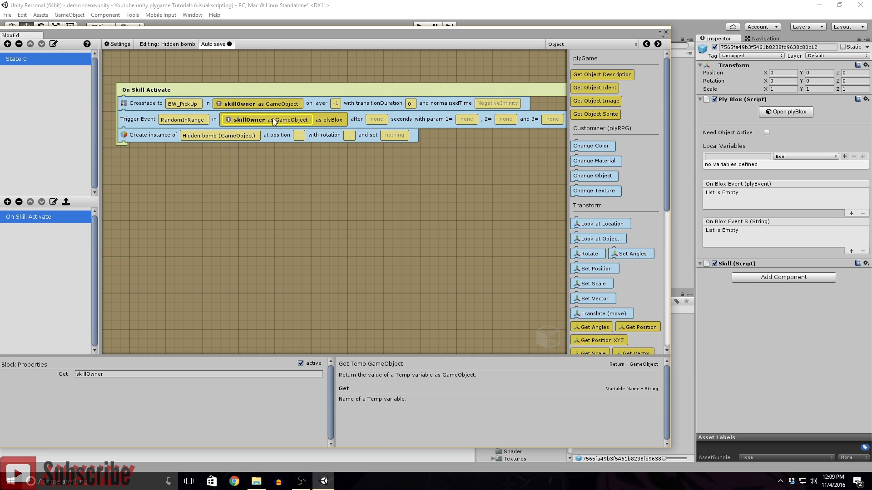
left_click(591, 44)
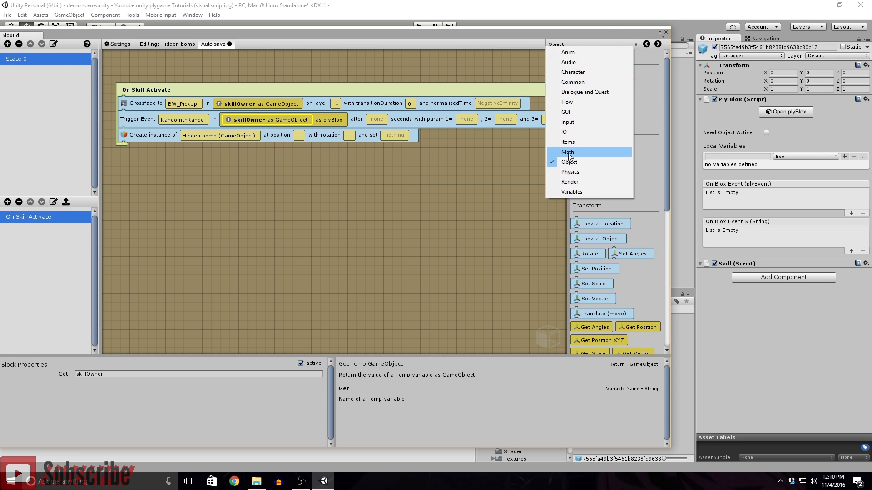
left_click(569, 162)
scroll(631, 236, "up", 2)
left_click_drag(638, 272, 359, 135)
left_click(289, 118)
right_click(414, 170)
right_click_drag(401, 171, 380, 179)
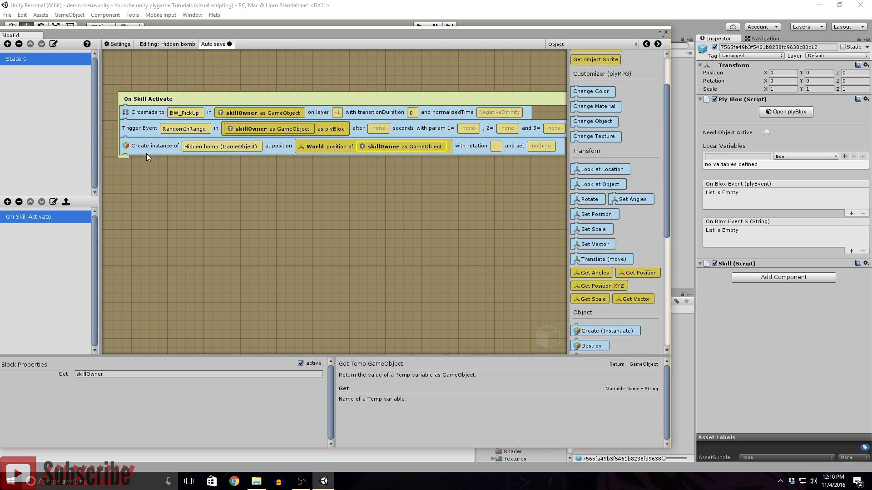
mouse_move(433, 186)
right_mouse_down()
mouse_move(400, 192)
mouse_move(425, 192)
mouse_move(422, 178)
right_mouse_up()
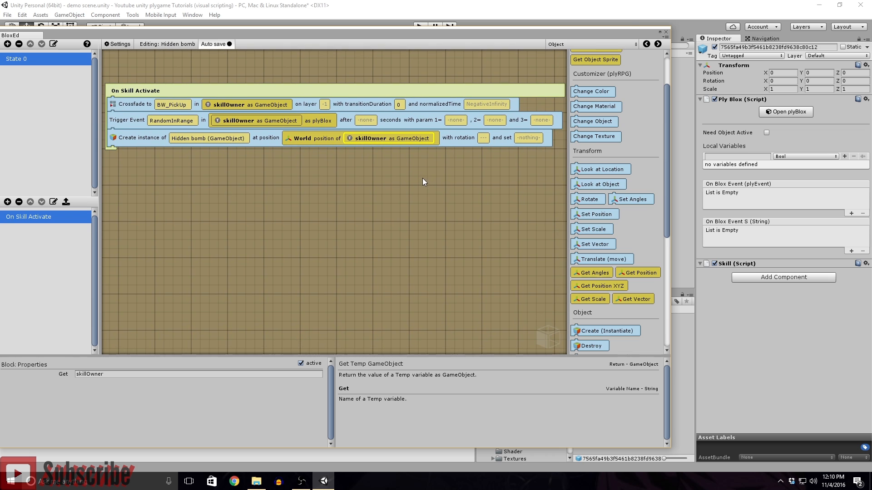
left_click(666, 32)
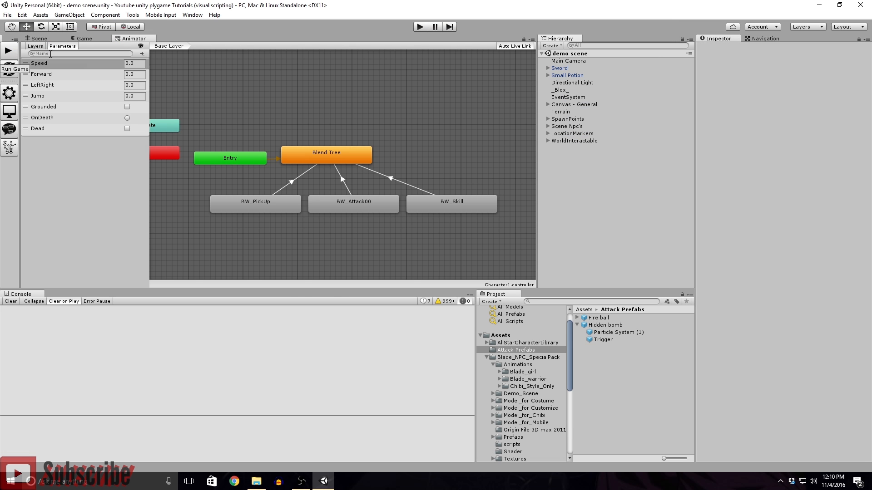
left_click(43, 38)
left_click(7, 51)
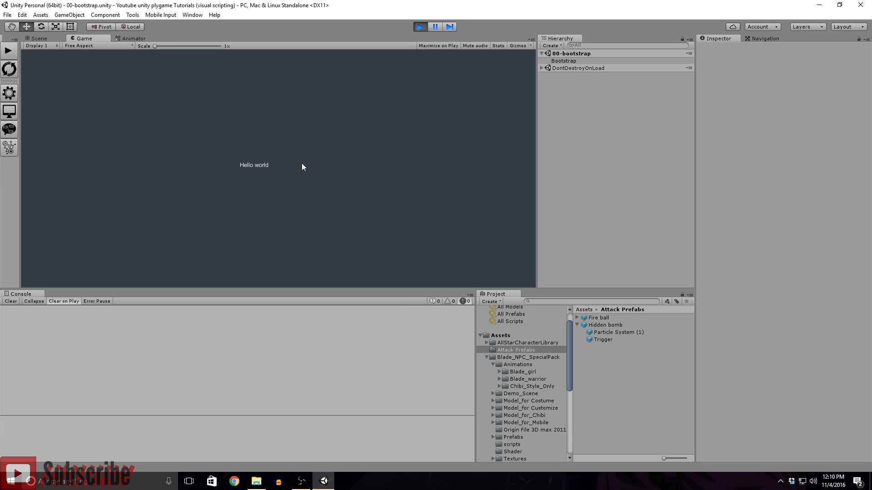
left_click(288, 135)
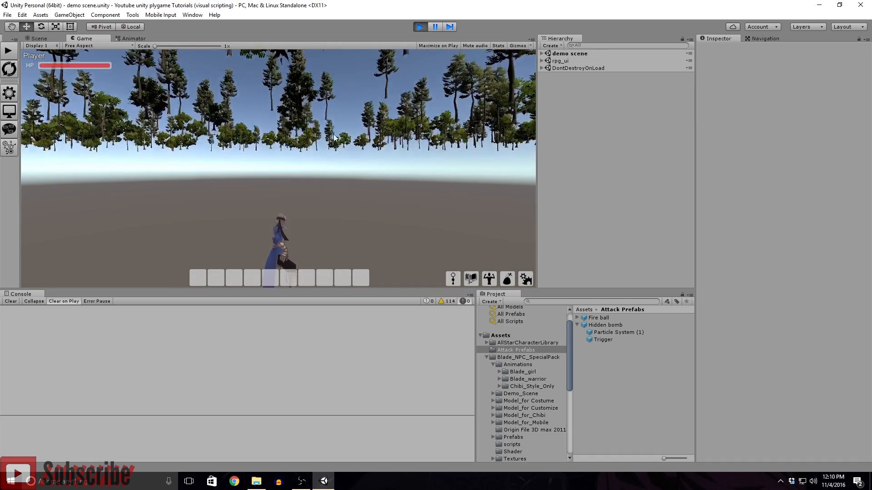
left_click(420, 27)
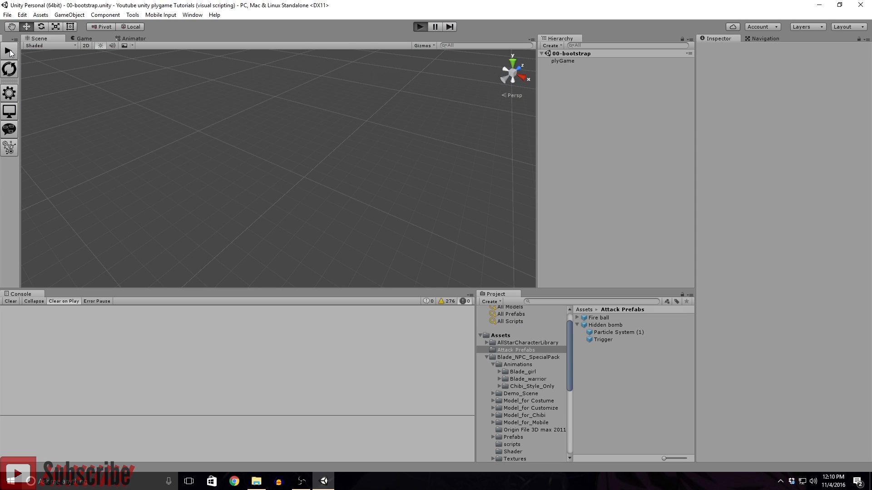
- Run the game, start a new game and check the player's Skills window for the Hidden bomb skill before stopping play
key("ctrl+p")
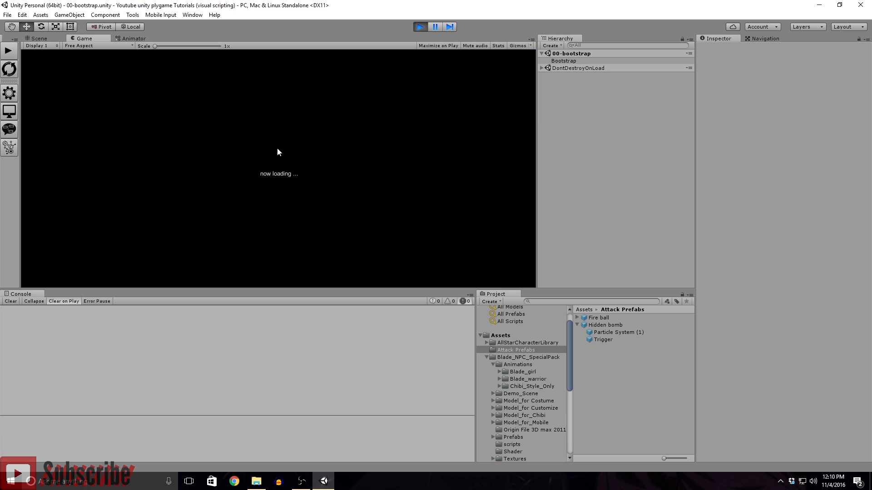
left_click(285, 135)
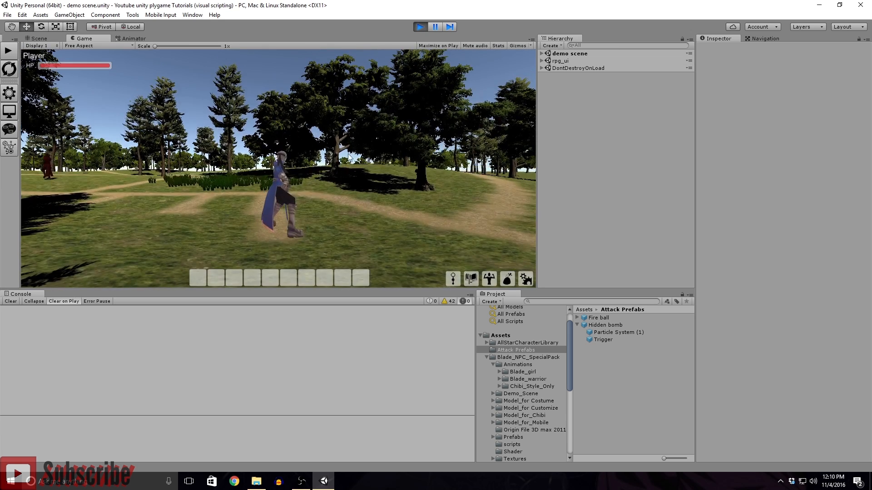
right_click_drag(342, 217, 324, 200)
left_click(453, 279)
left_click(191, 113)
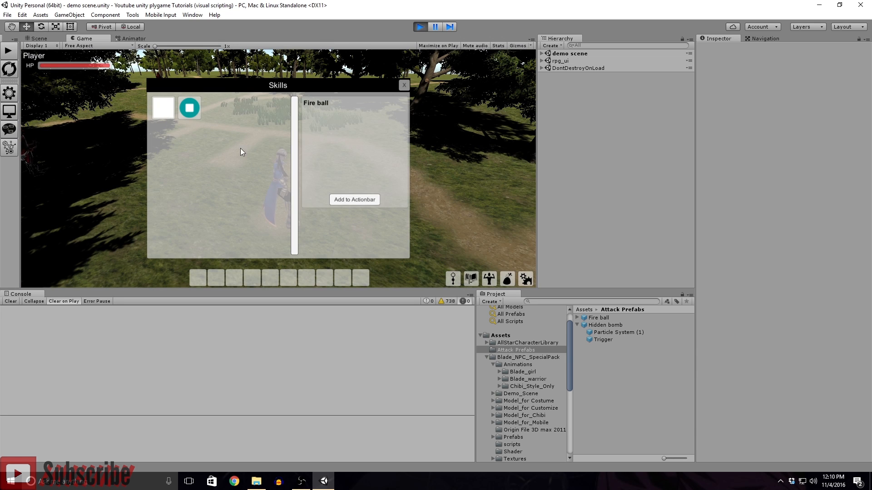
left_click(353, 200)
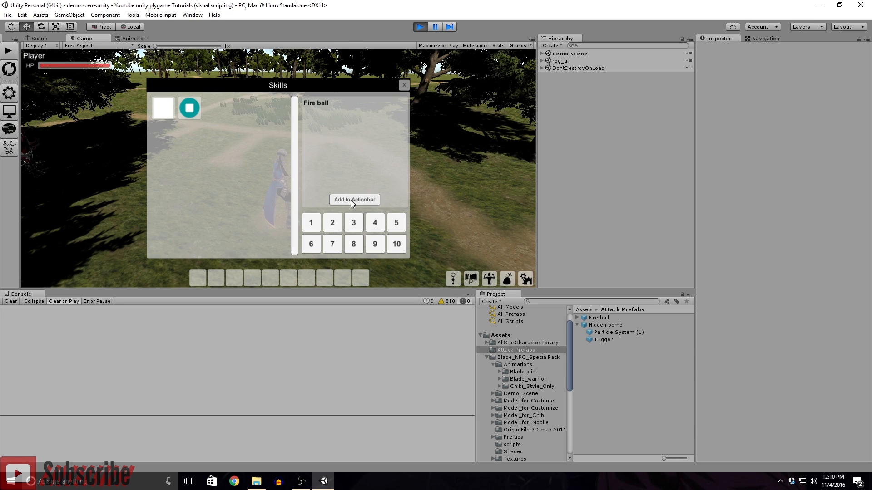
left_click(401, 85)
left_click(420, 27)
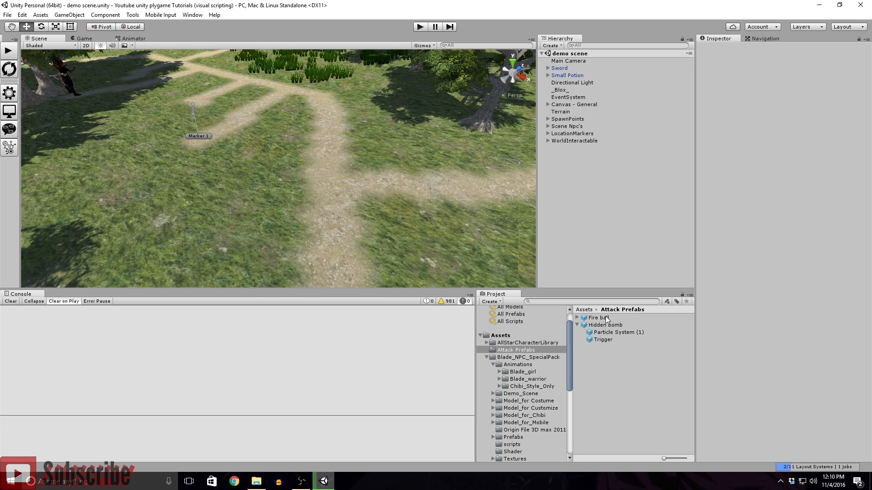
- Add Hidden bomb to the Start Skills of the Character1 prefab in the Npc's folder
scroll(518, 404, "down", 7)
left_click(503, 363)
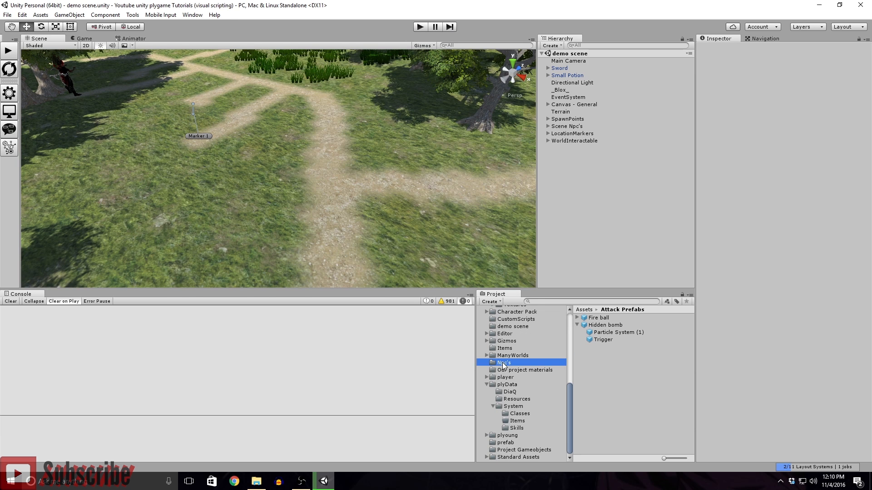
left_click(603, 317)
scroll(759, 200, "down", 5)
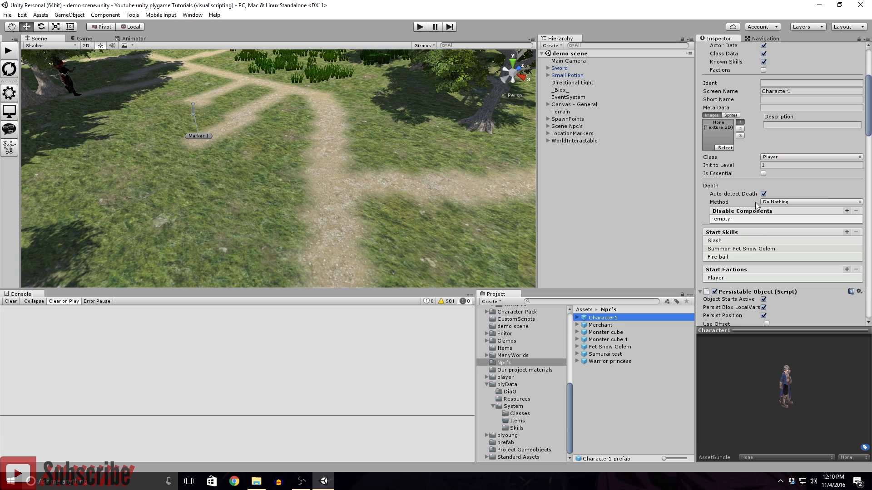
scroll(757, 207, "down", 5)
scroll(756, 218, "down", 15)
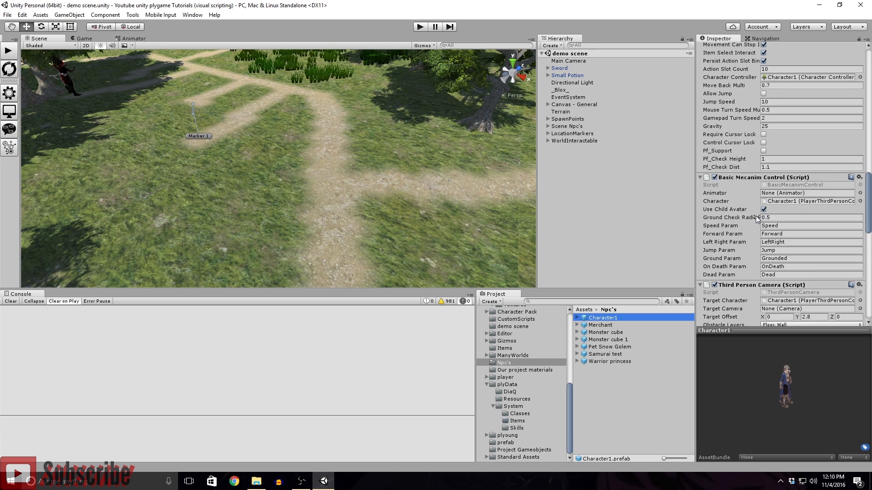
scroll(767, 229, "up", 15)
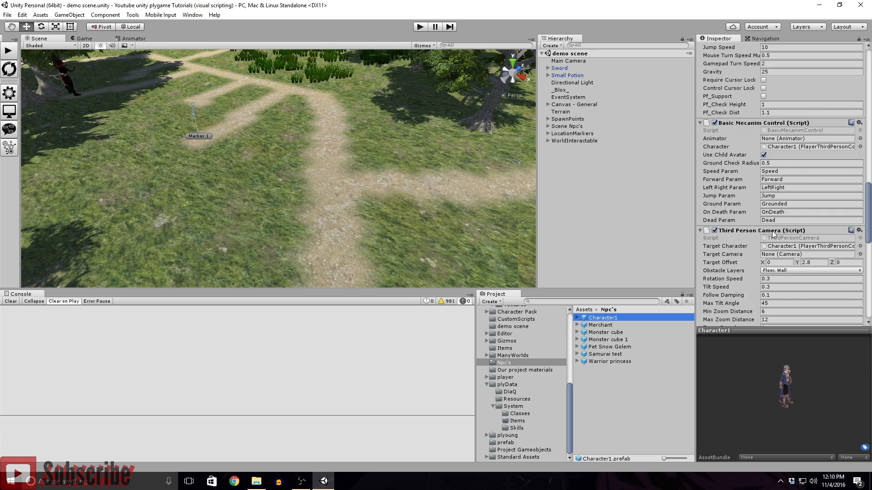
scroll(781, 233, "down", 2)
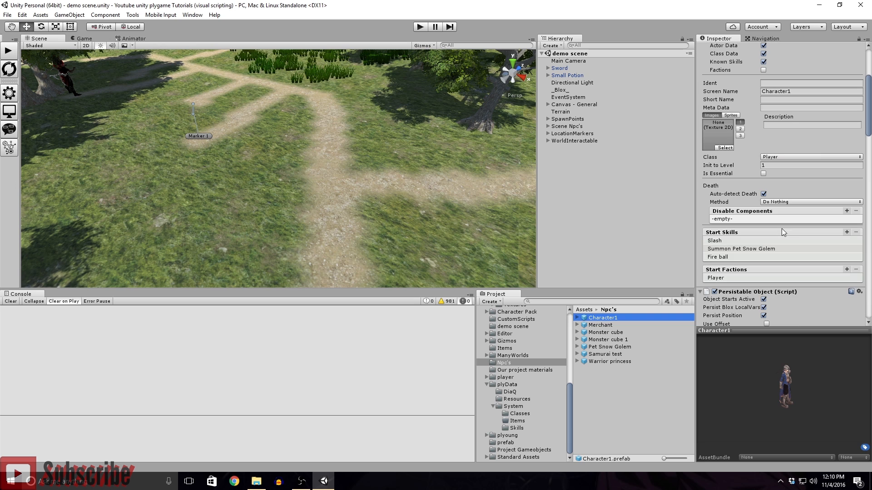
left_click(846, 232)
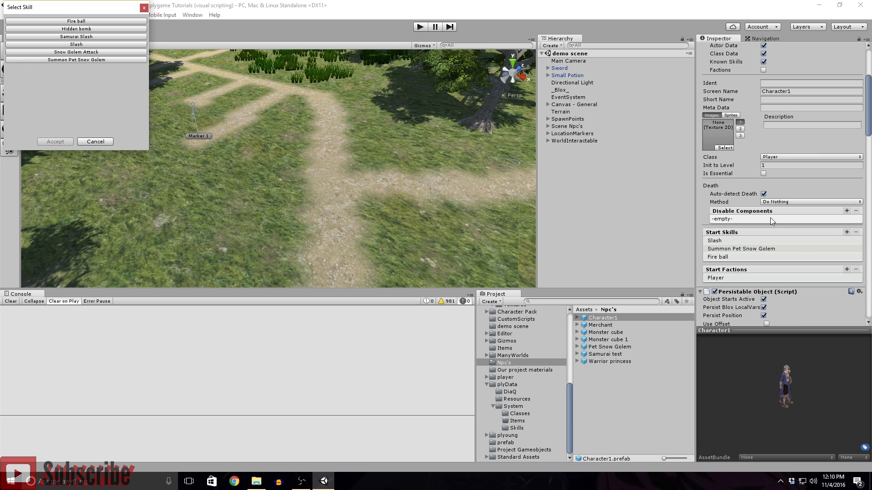
left_click(76, 29)
left_click(55, 142)
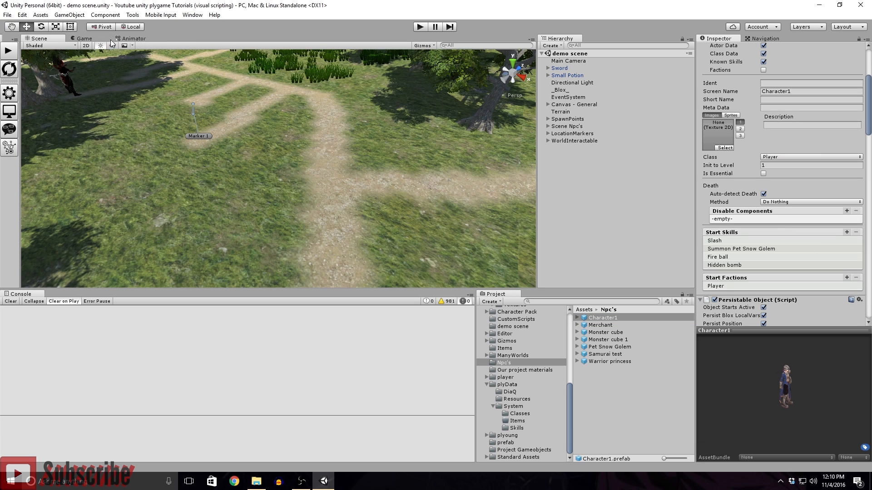
- Assign the teal circle icon with a white right-pointing arrow to the Hidden bomb skill, and close the plyGame editor
left_click(11, 91)
left_click(245, 96)
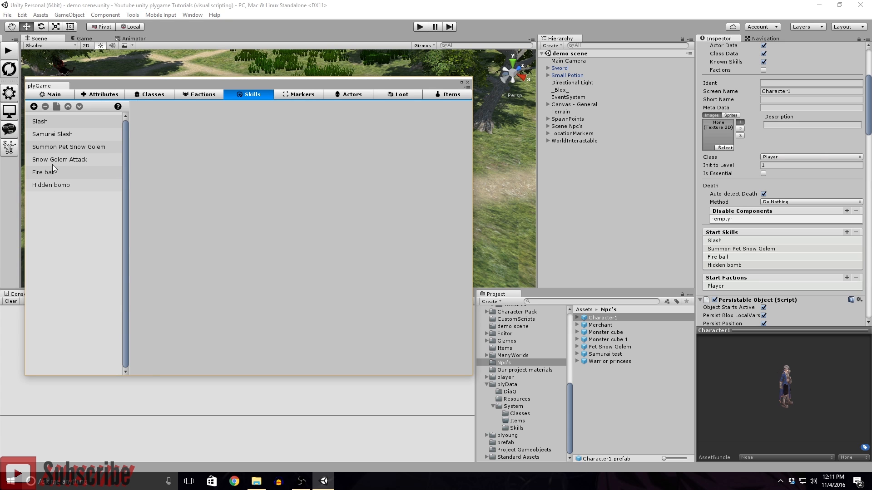
left_click(49, 186)
left_click(155, 192)
left_click(224, 203)
left_click(657, 8)
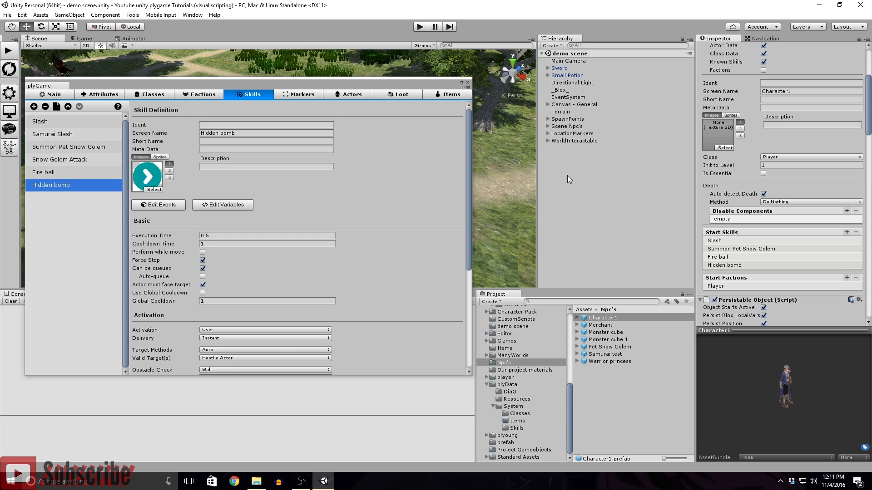
left_click(468, 82)
left_click(566, 196)
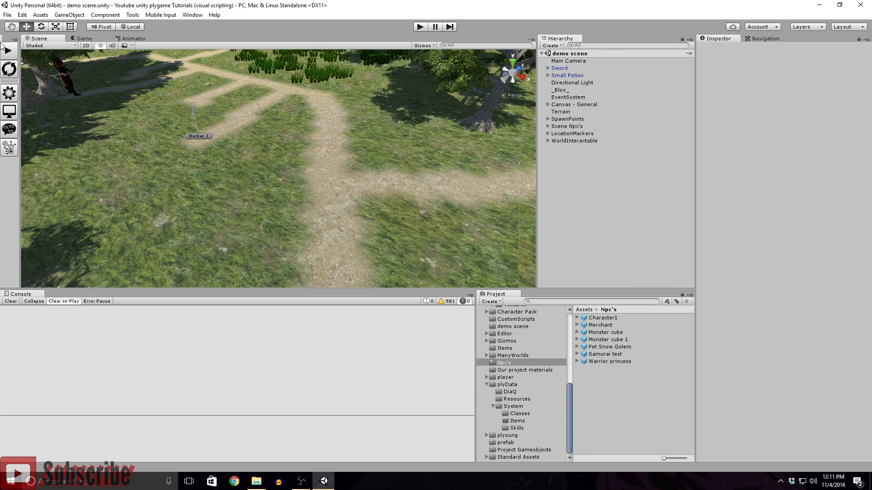
- Start a new game, assigning Hidden bomb to action bar slot 2 and Fire ball to slot 1 through the Skills window
left_click(15, 54)
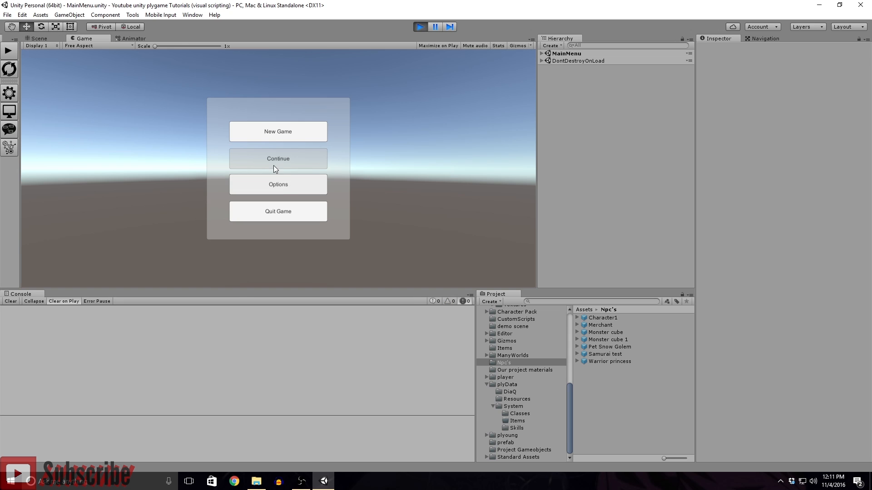
left_click(272, 130)
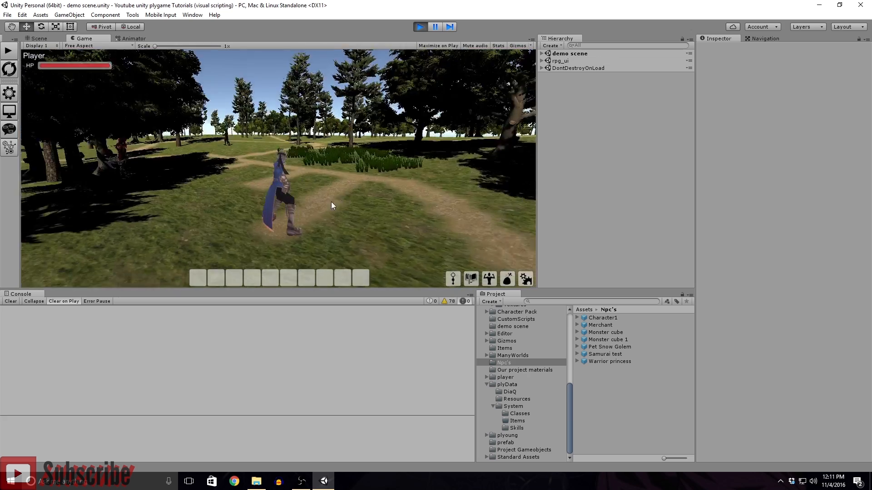
left_click(450, 278)
left_click(221, 114)
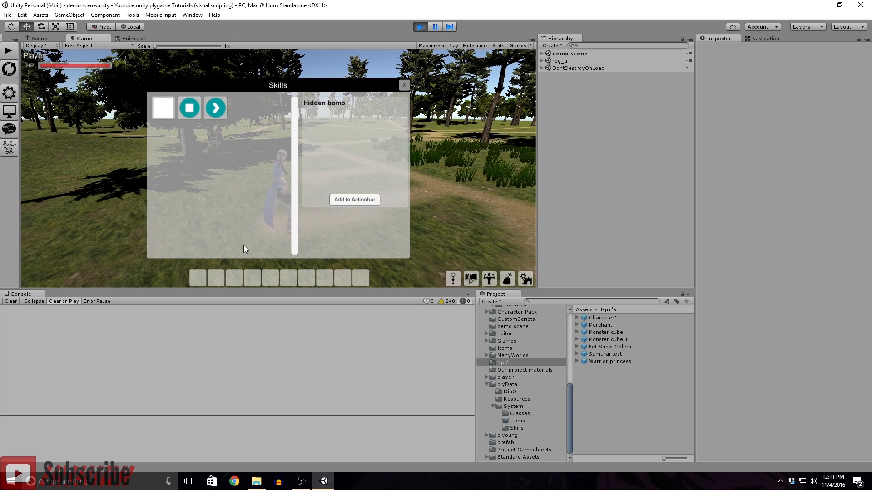
left_click(362, 200)
left_click(334, 222)
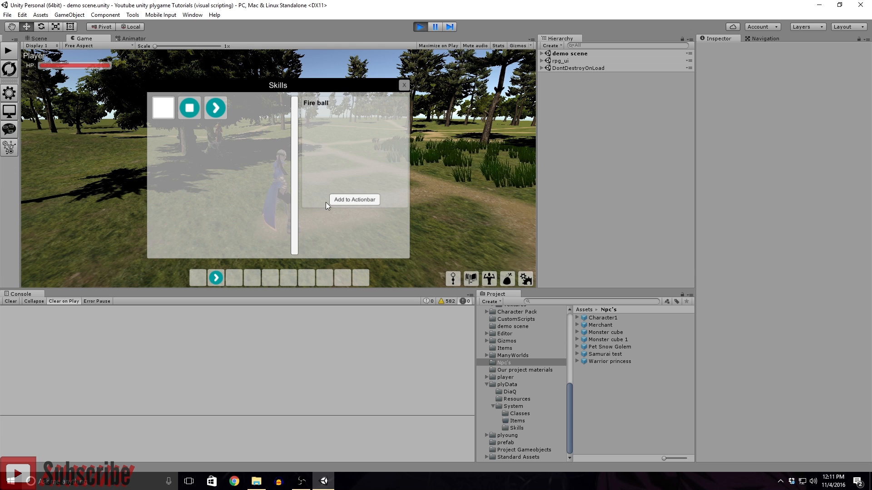
left_click(344, 200)
left_click(315, 222)
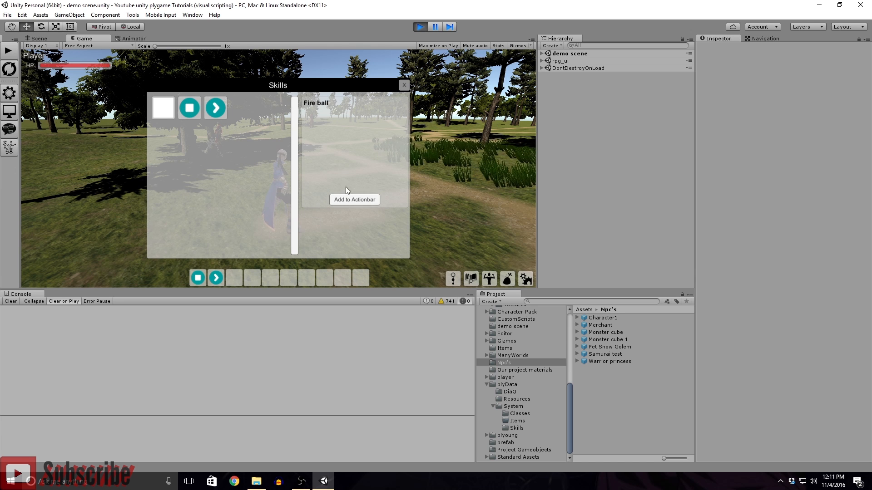
left_click(403, 85)
- Walk the player up to the red enemy, try the action bar skills, and back away from the enemy
key("w")
right_click_drag(304, 184, 315, 209)
key("1")
key("space")
key("1")
key("s")
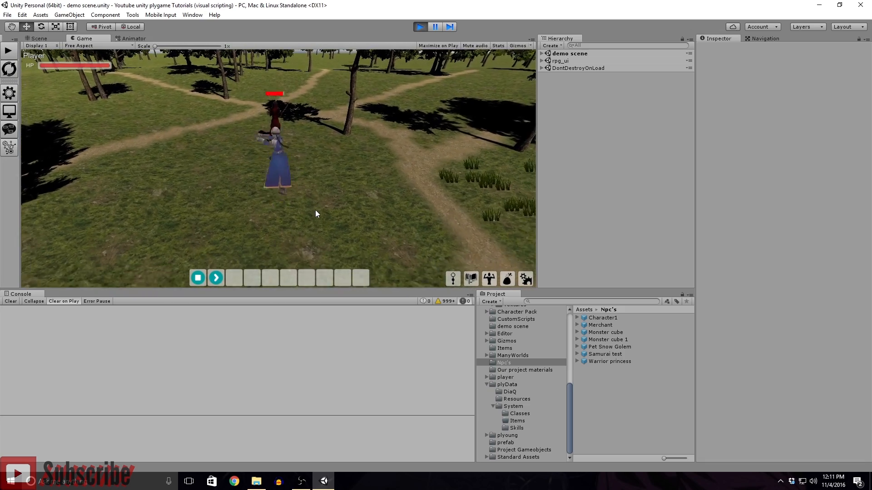
key("s")
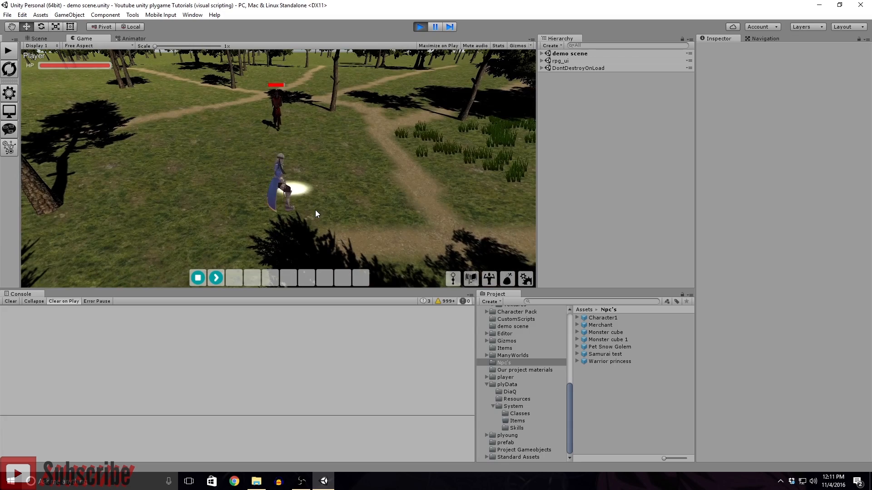
key("s")
key("s")
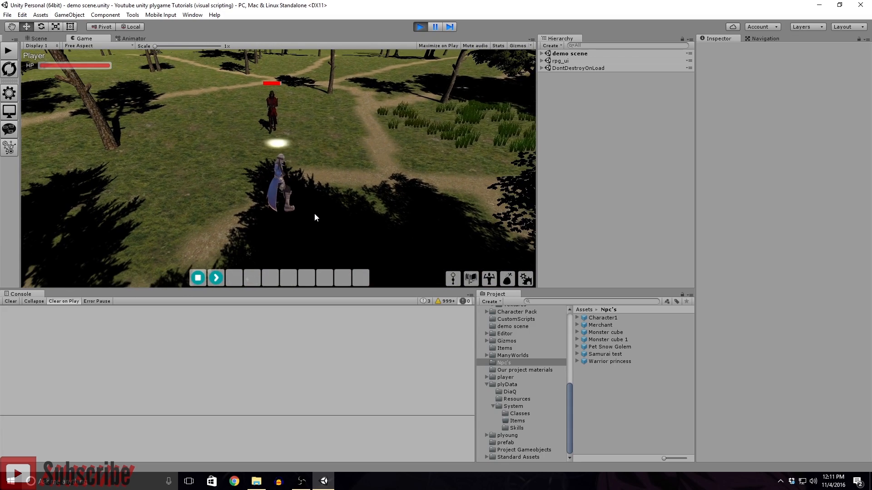
- Move the player around the enemy and the planted bomb to test whether the bomb's trigger reacts
key("w")
key("w")
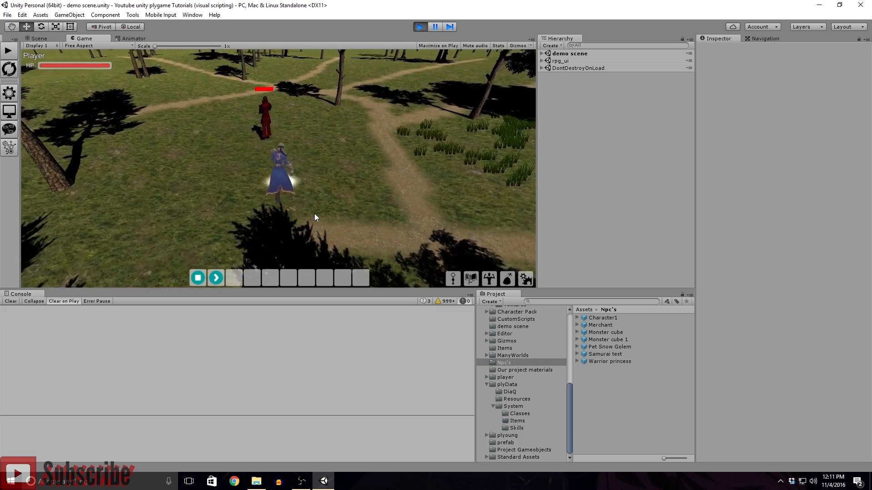
key("w")
left_click(312, 213)
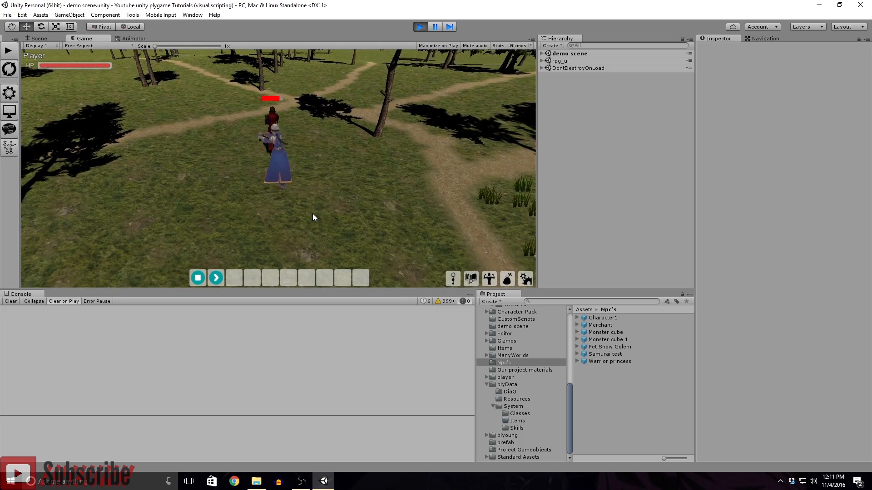
key("s")
key("w")
key("w")
right_click_drag(311, 214, 295, 214)
key("w")
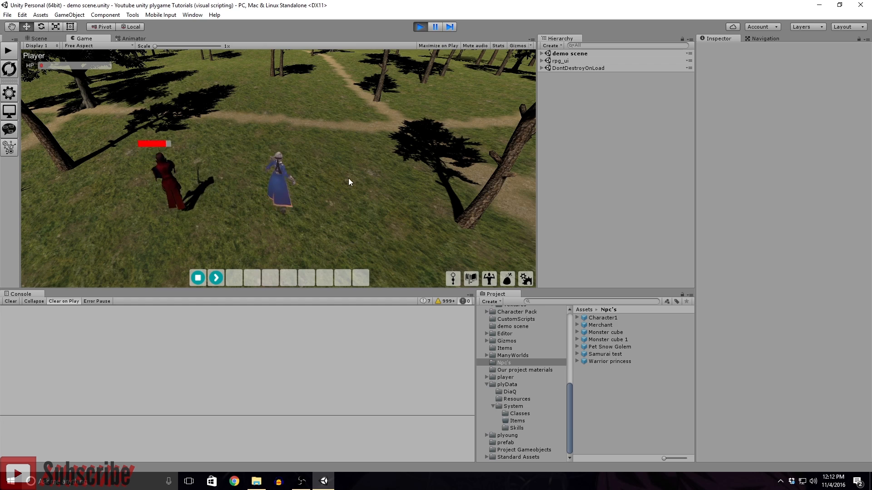
- Inspect the planted bomb in the Scene view during play by selecting the Trigger child of Hidden bomb(Clone)
left_click(31, 40)
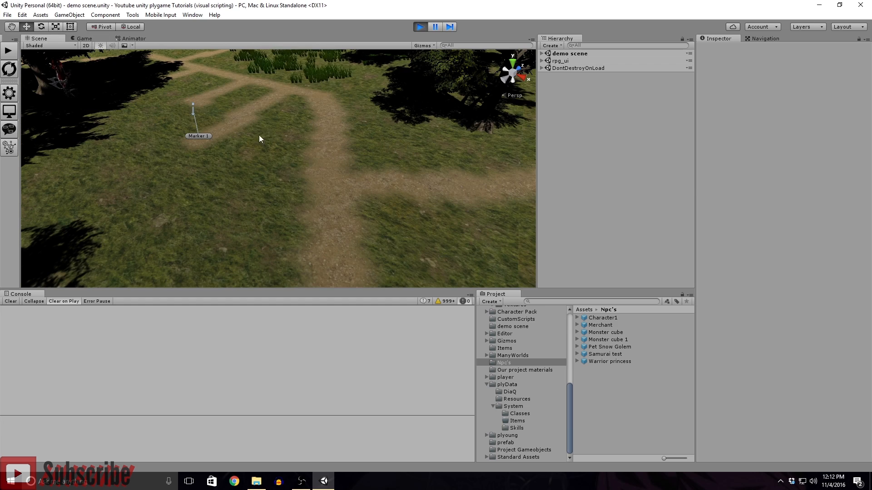
left_click(194, 136)
key("f")
mouse_move(201, 111)
right_mouse_down()
mouse_move(287, 141)
mouse_move(298, 159)
mouse_move(276, 136)
right_mouse_up()
key("w")
left_click(276, 136)
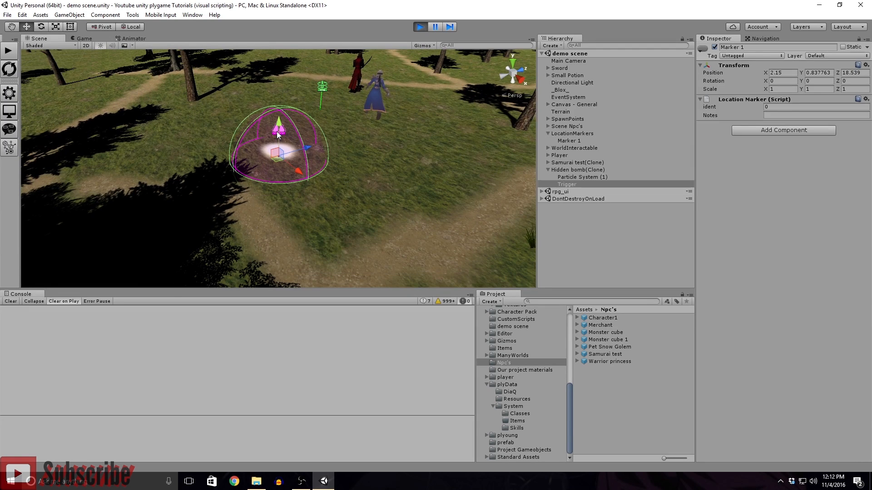
- Undo a trial move of the Trigger, and move the whole Hidden bomb(Clone) onto the enemy at about X -28.33, Y 1.24, Z 39.59
left_click_drag(308, 149, 348, 160)
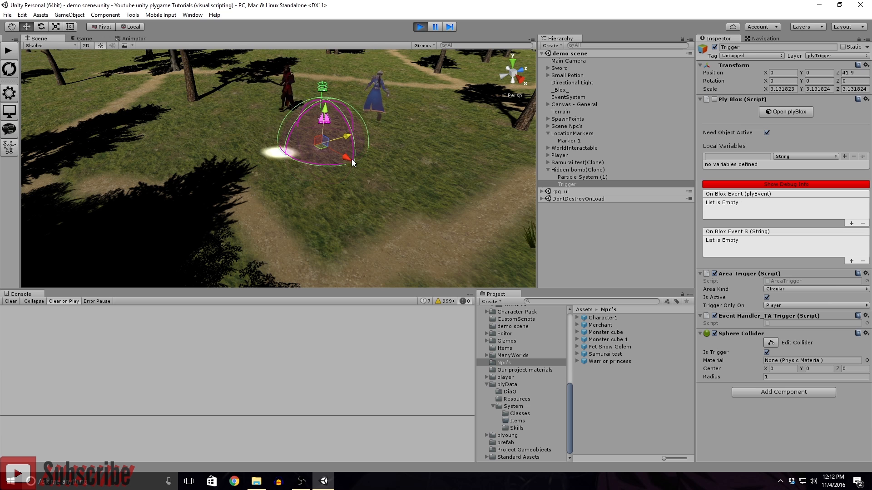
key("ctrl+z")
left_click(563, 170)
mouse_move(299, 170)
left_mouse_down()
mouse_move(255, 136)
mouse_move(336, 108)
mouse_move(326, 110)
left_mouse_up()
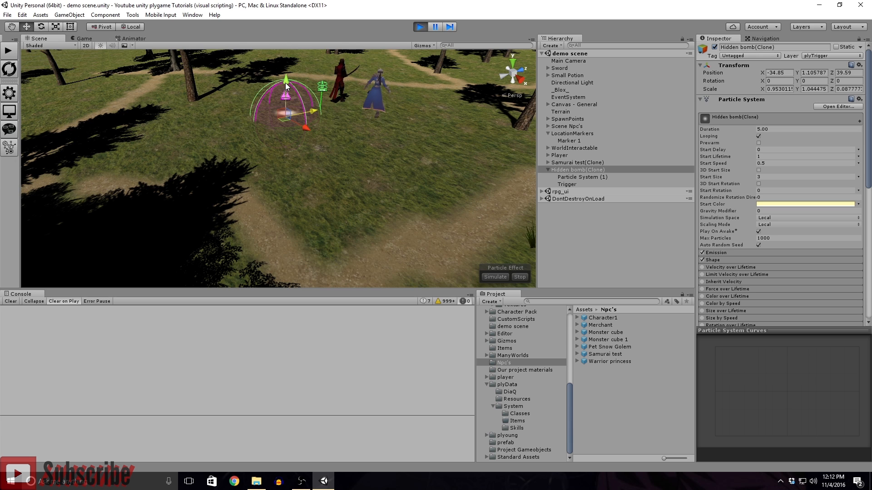
left_click_drag(285, 88, 287, 84)
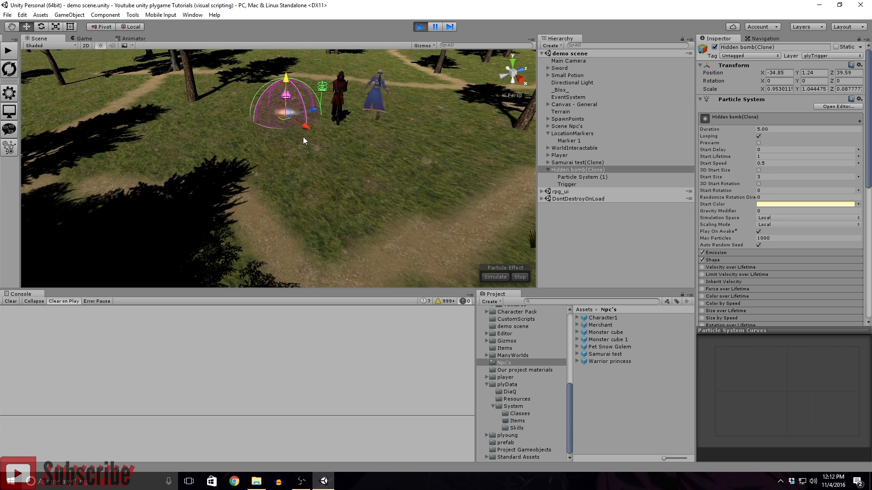
left_click_drag(306, 127, 338, 158)
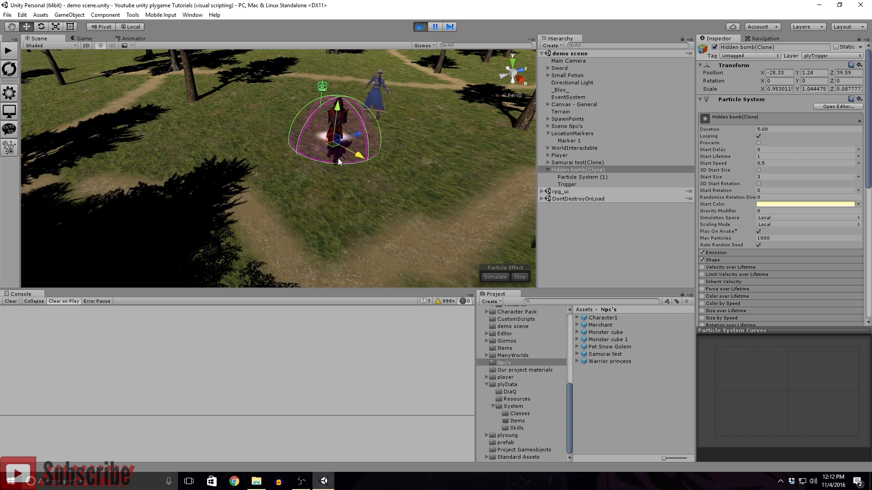
- Move the planted Hidden bomb(Clone) along with the enemy to about X -36.28, and stop the play test
left_click_drag(252, 171, 185, 135, "alt")
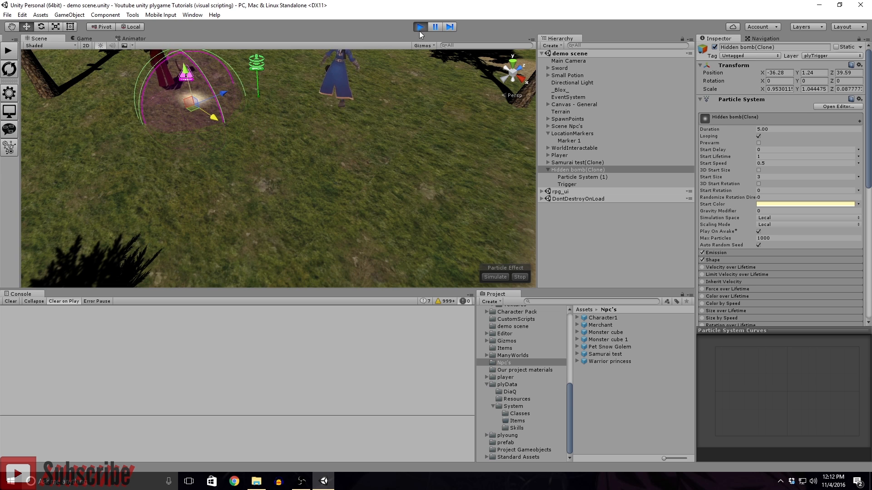
left_click(420, 28)
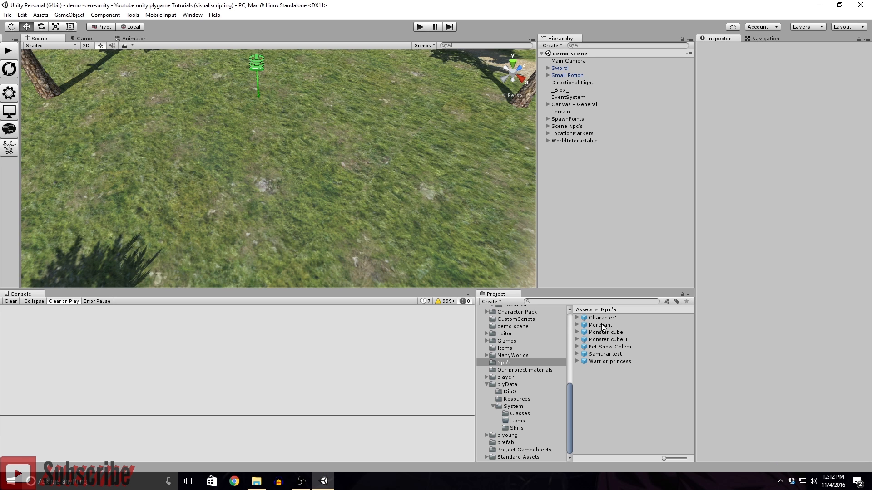
- Add a Rigidbody to the Samurai test prefab with Is Kinematic enabled, and expand its Constraints
left_click(606, 355)
scroll(778, 291, "down", 10)
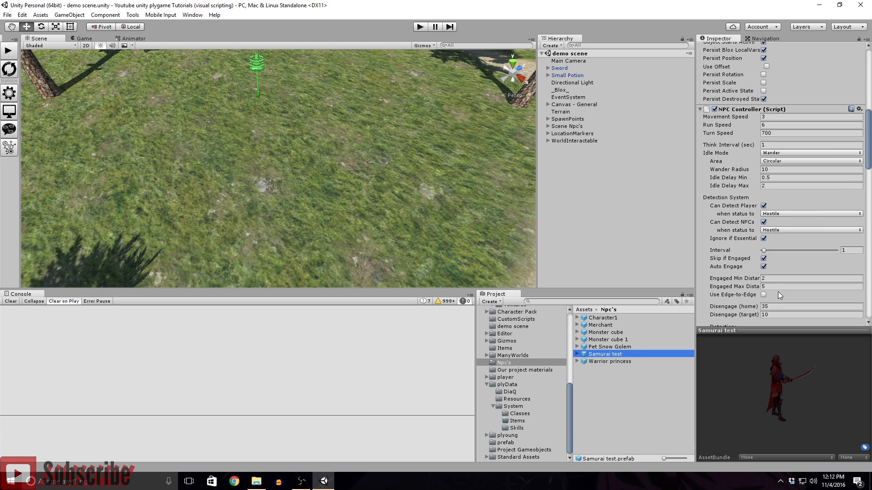
scroll(776, 299, "down", 10)
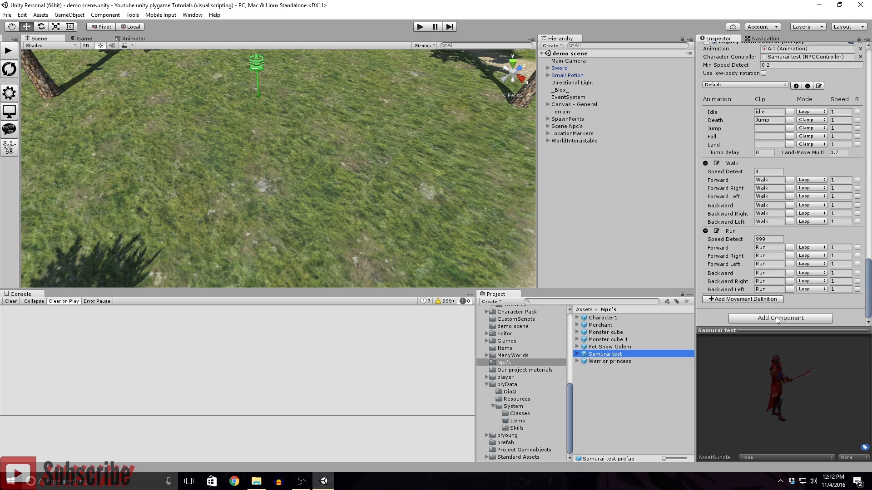
left_click(778, 319)
type("rigi")
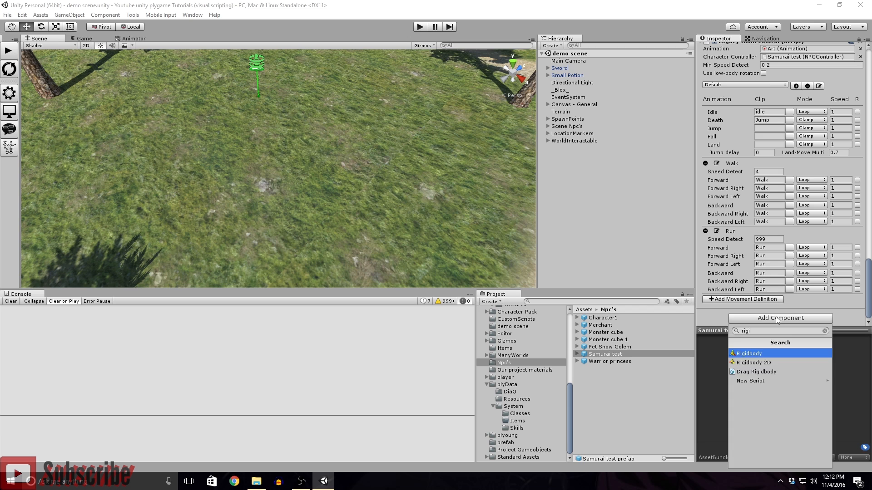
key("Return")
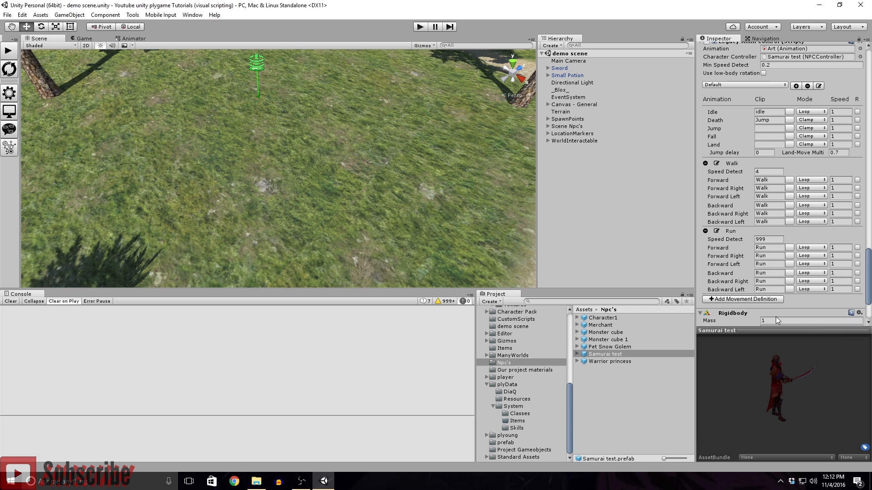
scroll(809, 247, "down", 3)
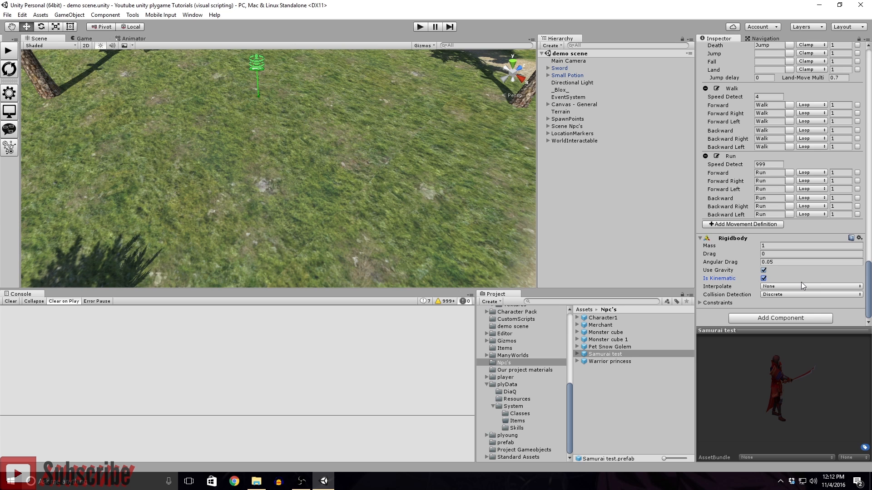
left_click(699, 303)
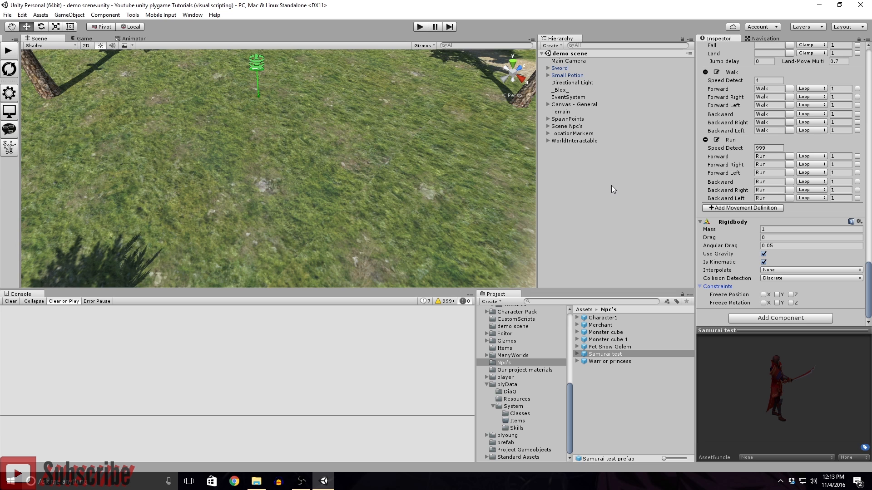
- Add a Rigidbody with Is Kinematic enabled to the Character1 prefab, and clear the selection
left_click(596, 318)
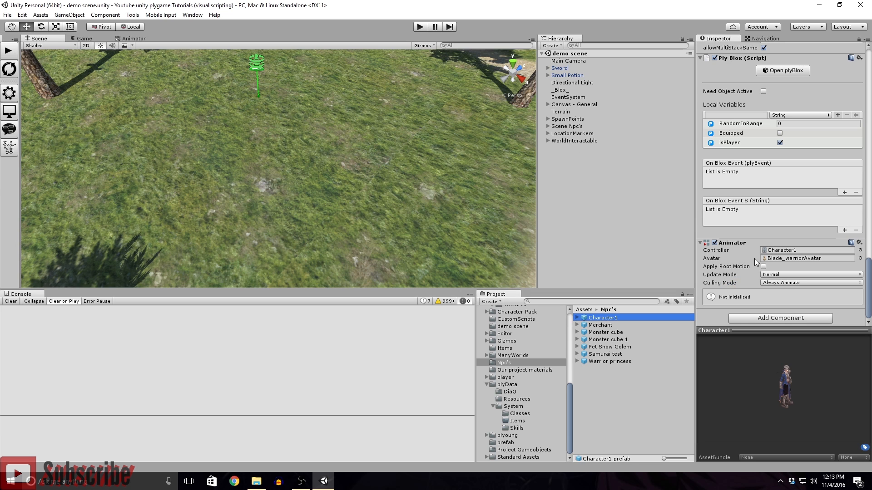
left_click(766, 317)
type("rigid")
left_click(759, 354)
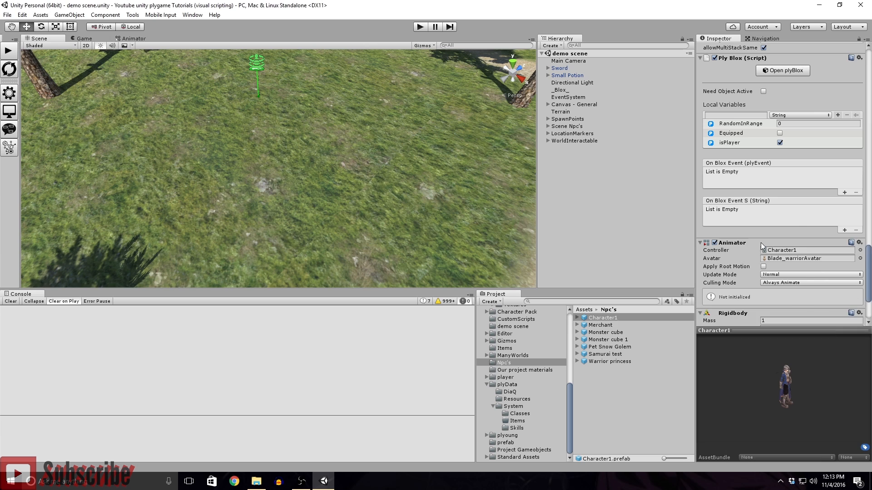
scroll(761, 242, "down", 3)
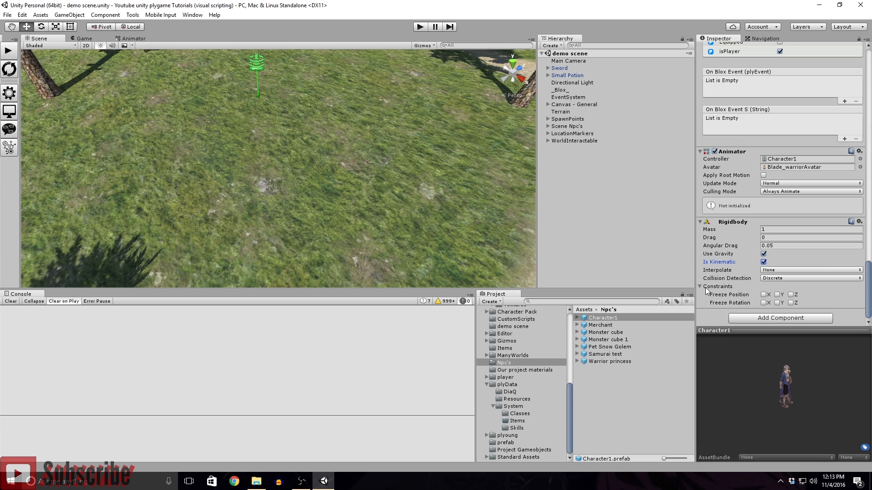
left_click(596, 219)
- Play-test a new game by walking the player across the field, and stop the run
left_click(10, 57)
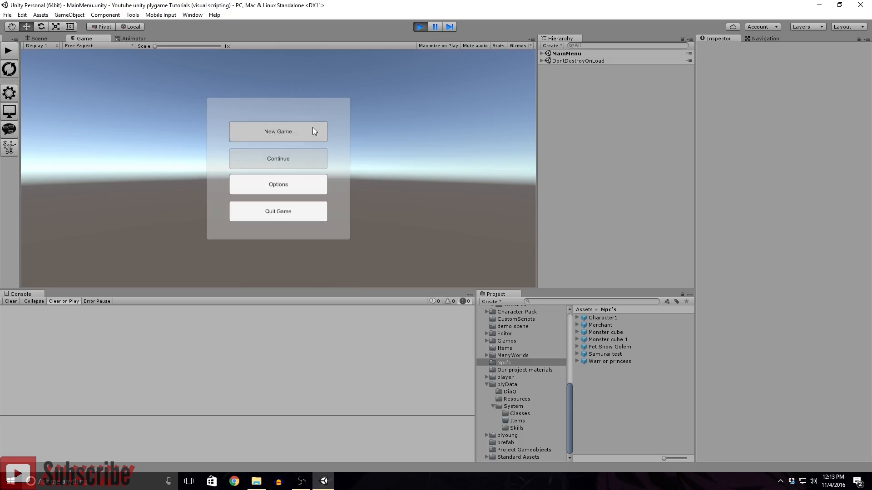
left_click(312, 128)
key("w")
right_click_drag(395, 167, 383, 209)
right_click_drag(339, 156, 309, 185)
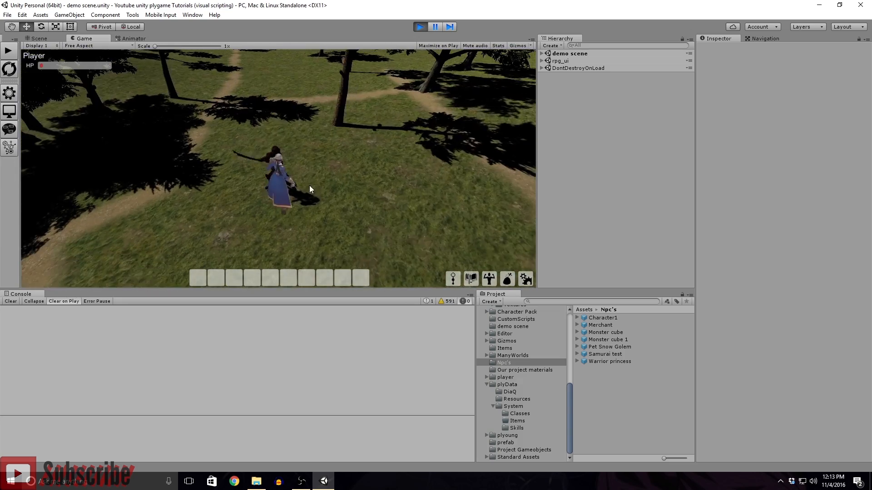
left_click(420, 27)
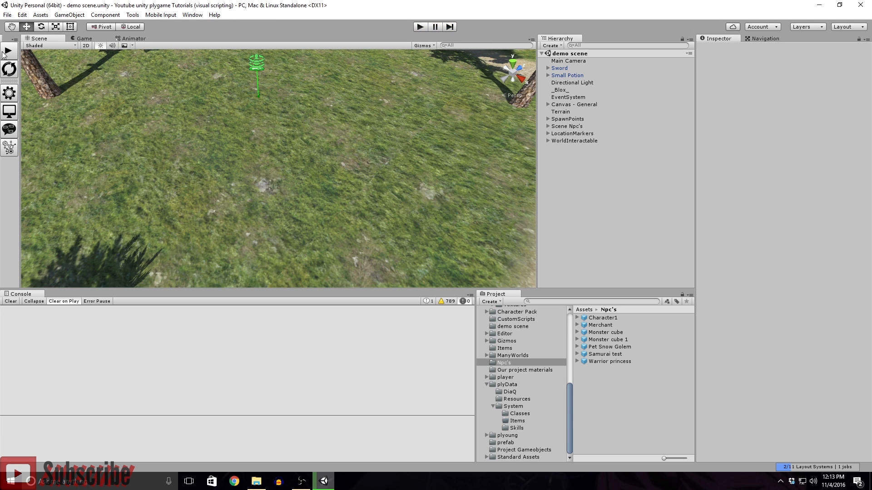
- Start another new game and add the Hidden bomb skill to the player's action bar
key("ctrl+p")
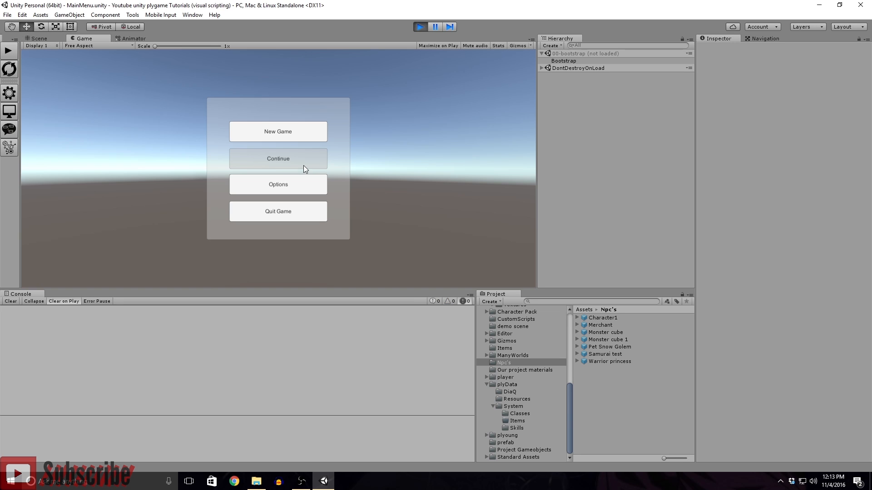
left_click(274, 134)
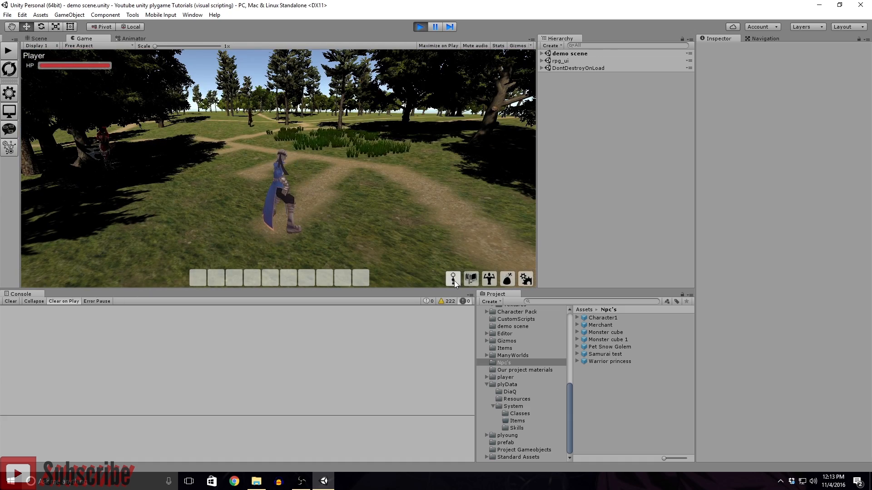
key("k")
left_click(215, 111)
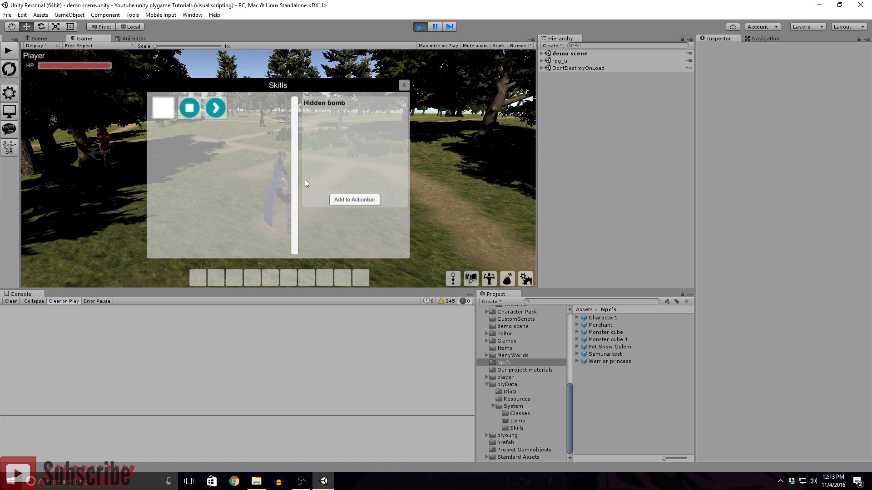
left_click(344, 200)
left_click(312, 222)
left_click(404, 85)
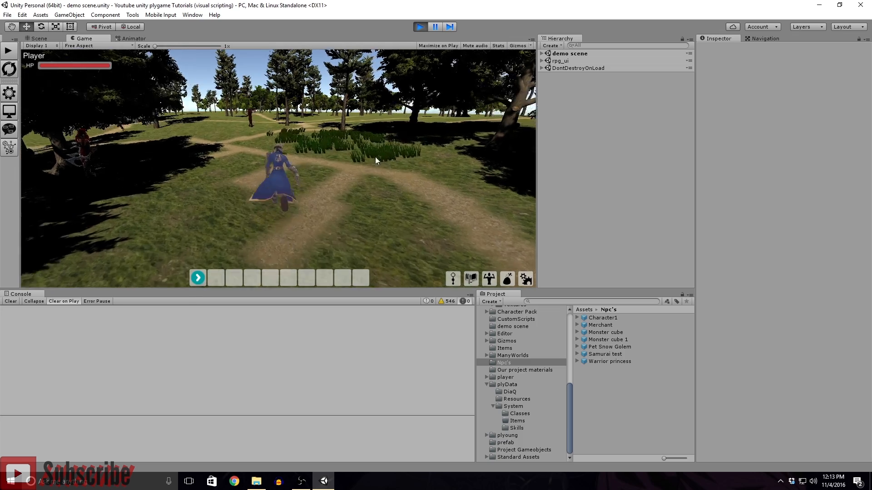
- Walk the player over the field to the red enemy and plant a Hidden bomb beside it
right_click_drag(372, 170, 370, 184)
key("w")
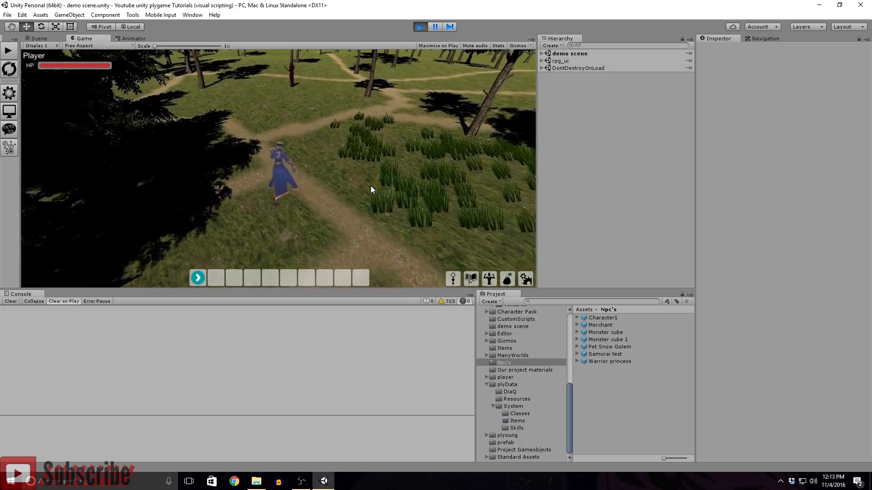
key("w")
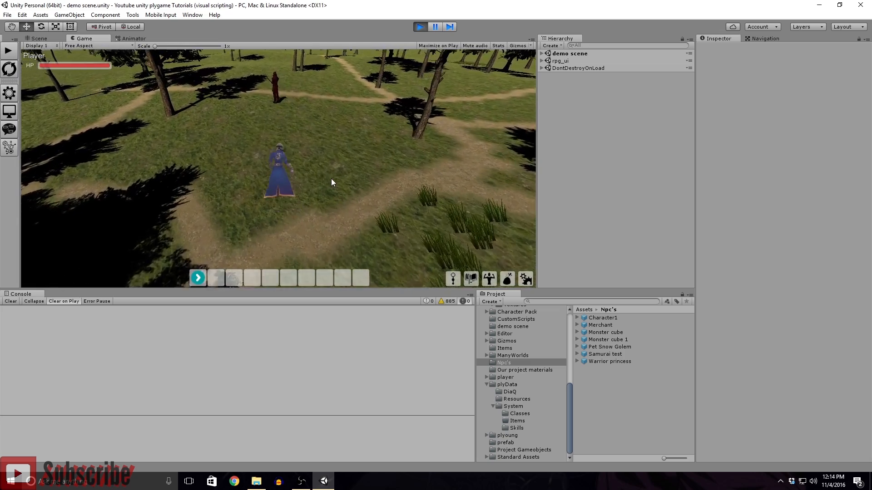
key("w")
mouse_move(330, 178)
right_mouse_down()
mouse_move(313, 191)
mouse_move(323, 181)
right_mouse_up()
key("w")
key("1")
- Circle the player around the planted bomb to lure the enemy over its trigger, and stop the play test
key("d")
key("s")
key("d")
key("a")
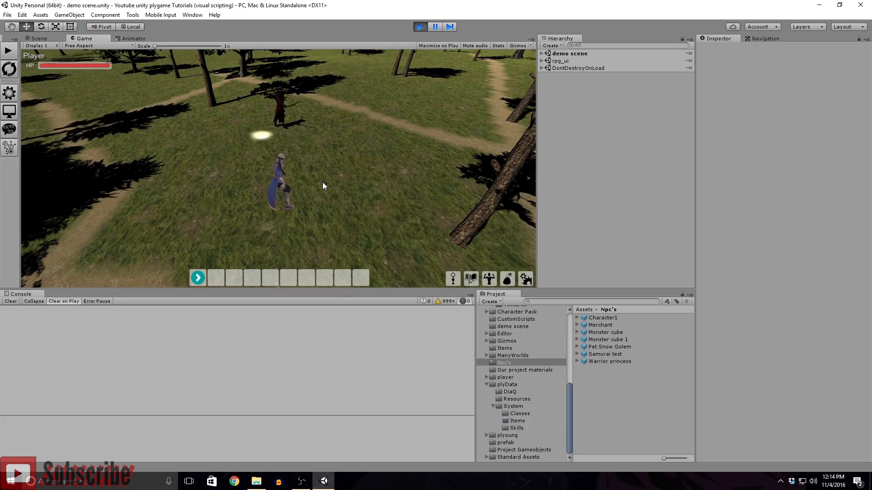
right_click_drag(324, 181, 350, 186)
key("a")
key("w")
key("a")
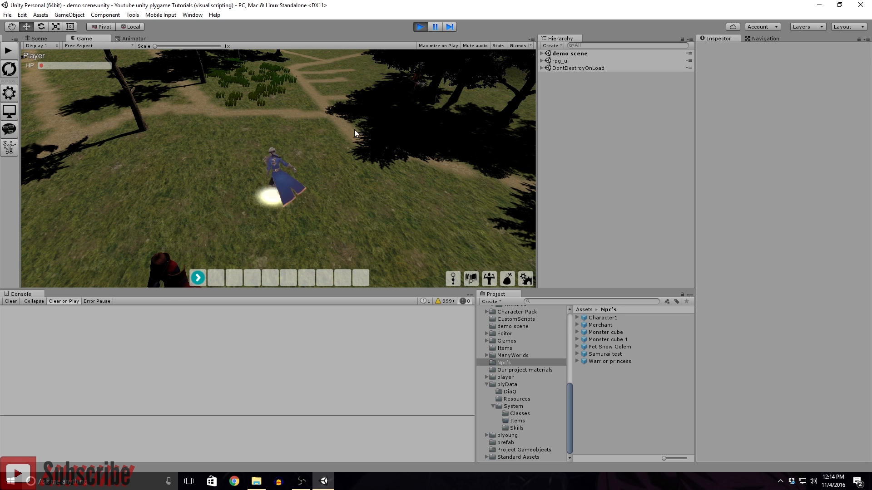
left_click(420, 27)
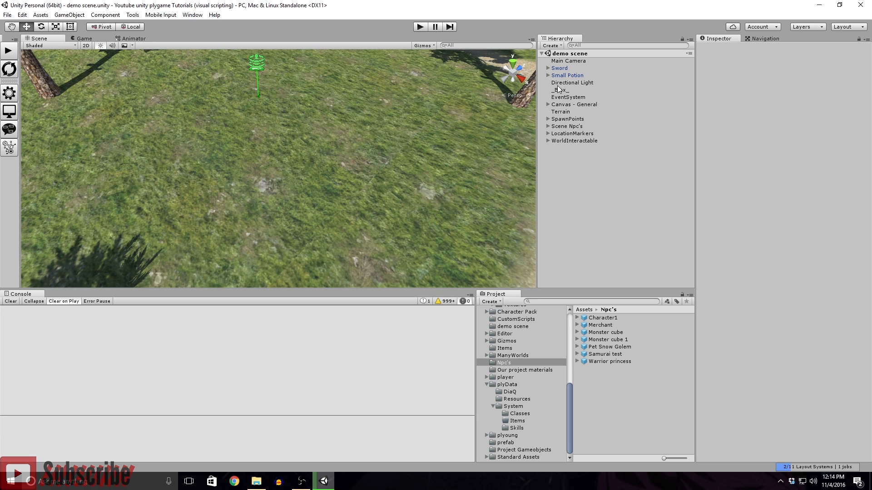
- Look through the LootChest's children under WorldInteractable in the demo scene, and collapse the group again
left_click(548, 140)
left_click(553, 148)
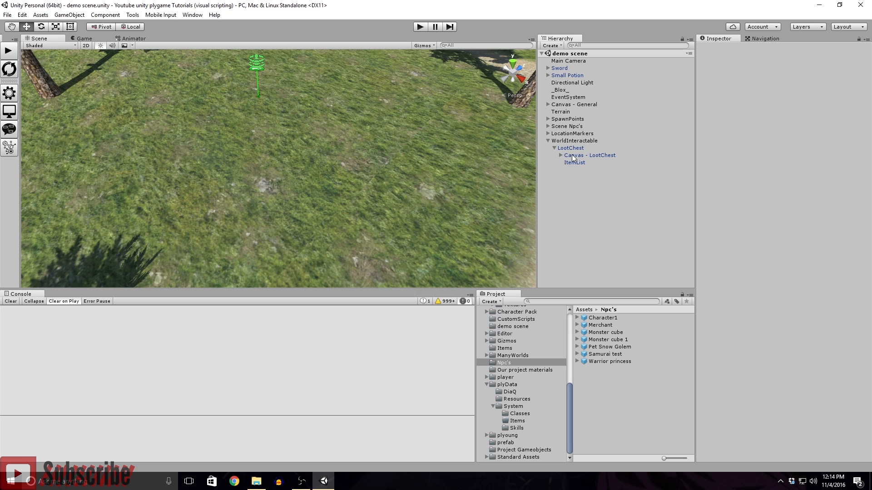
left_click(554, 148)
left_click(549, 141)
- Open the plyBlox of the Hidden bomb prefab's Trigger child in the Attack Prefabs folder
scroll(508, 369, "up", 6)
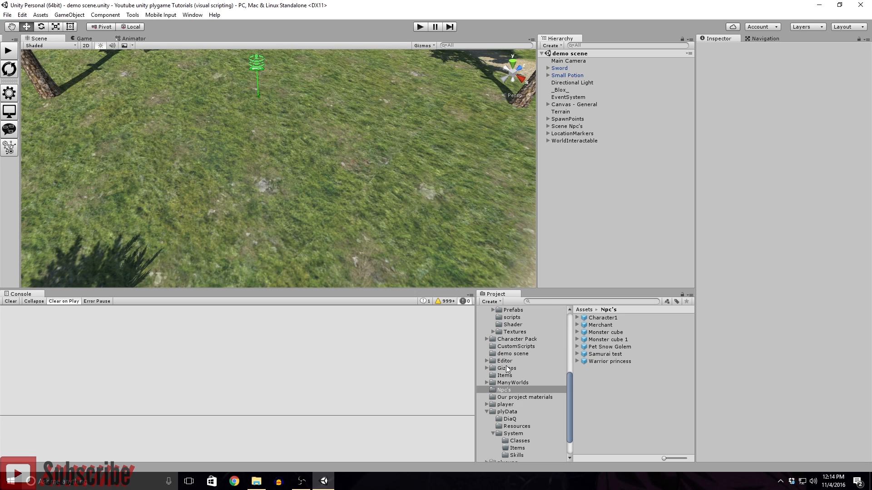
scroll(550, 372, "down", 5)
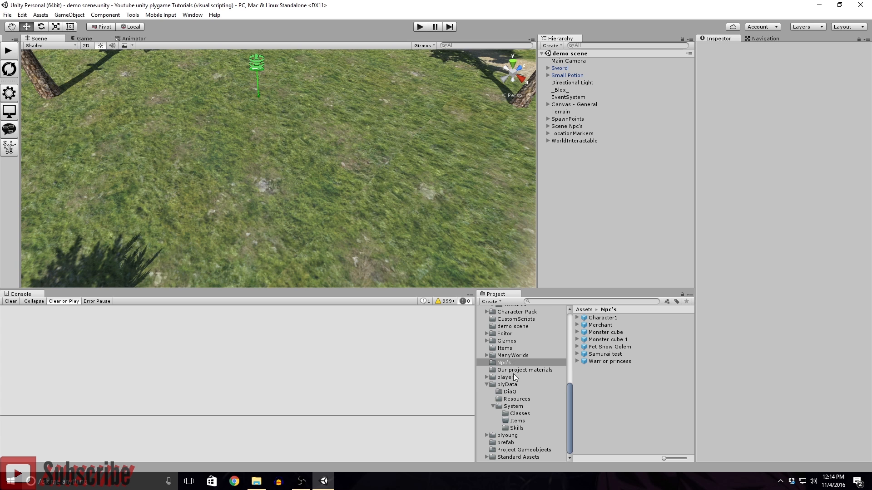
scroll(513, 374, "up", 9)
left_click(513, 331)
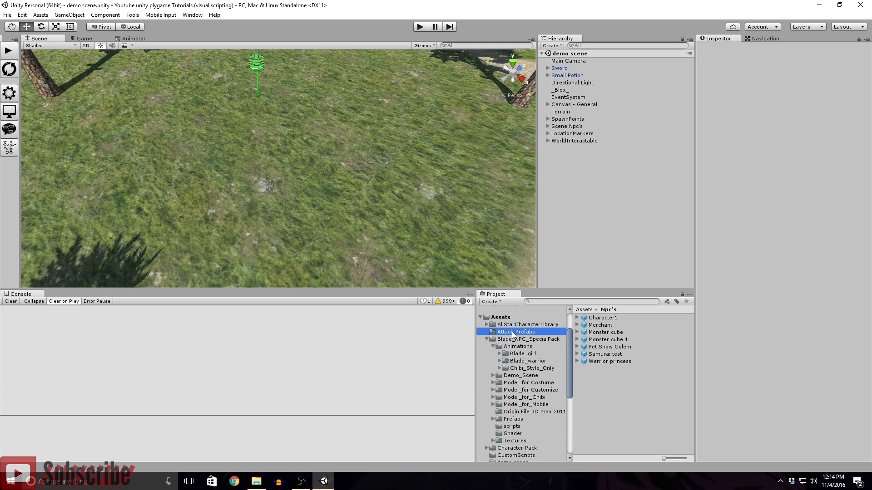
left_click(604, 340)
left_click(773, 113)
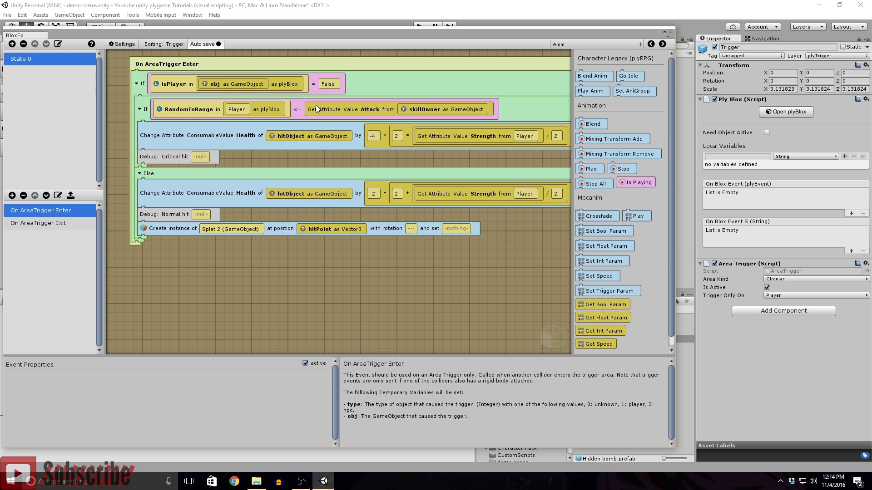
- Review the On AreaTrigger Enter event's obj variable, isPlayer condition and event description, and close the Blox editor
left_click(216, 84)
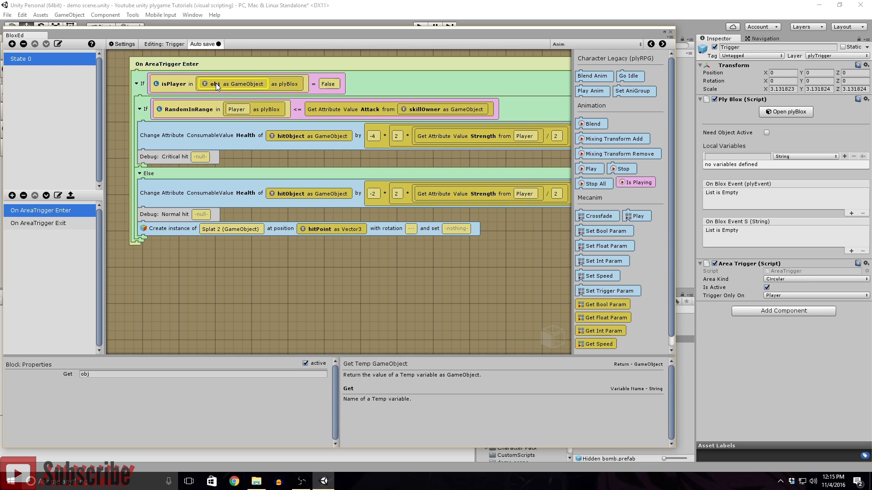
left_click(64, 219)
left_click(63, 211)
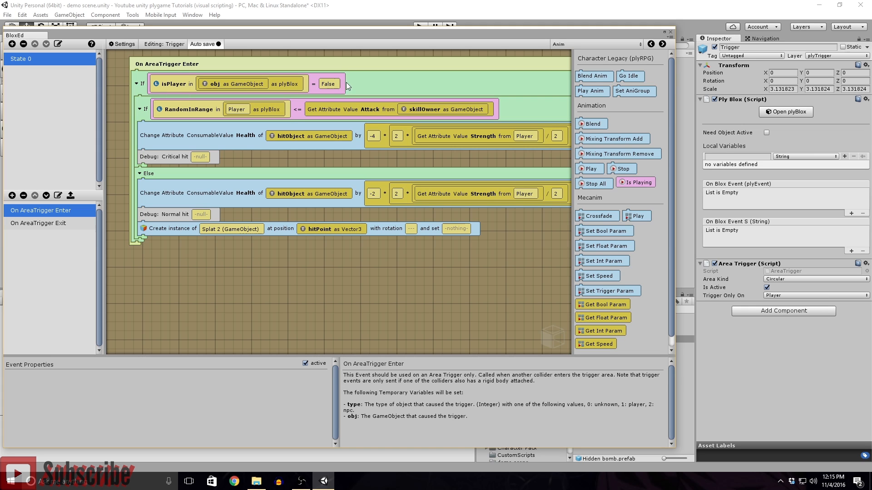
left_click(366, 81)
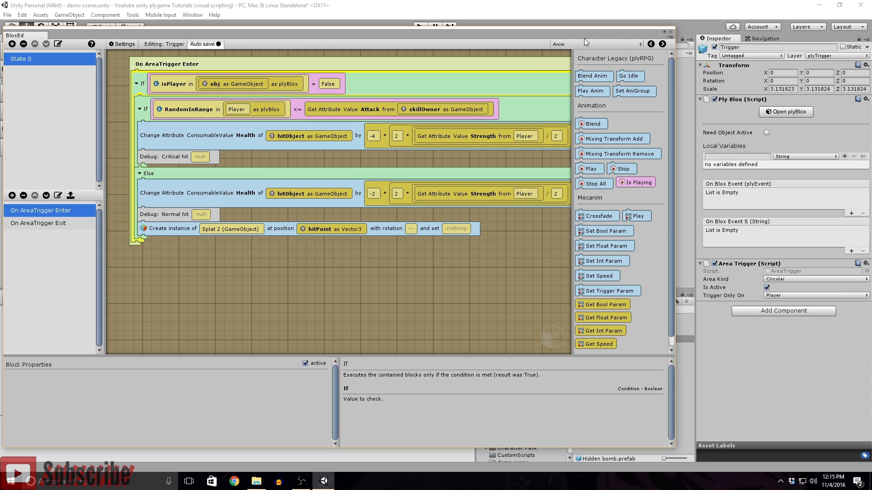
left_click(670, 32)
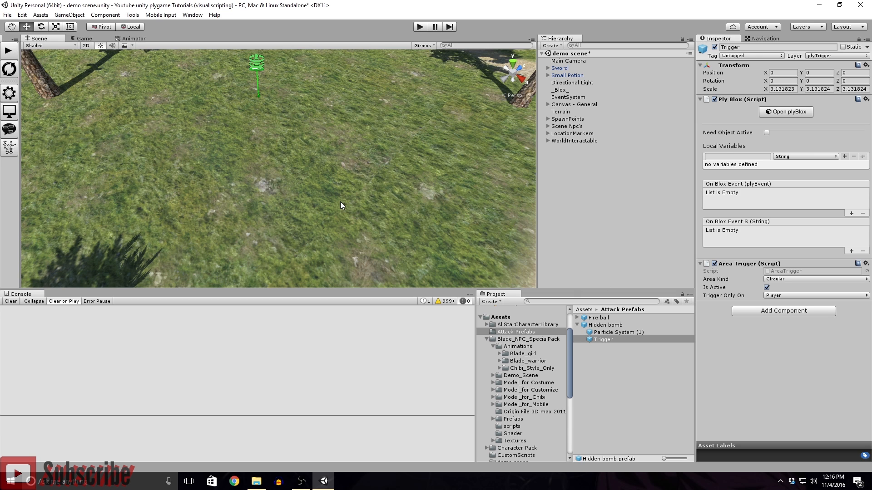
- Save the changes to the demo scene and start a new game for another play test
left_click(15, 54)
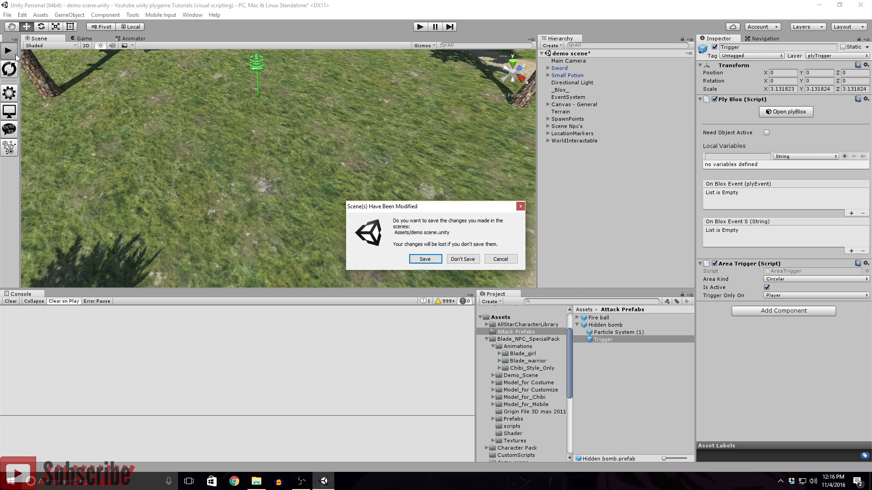
left_click(434, 261)
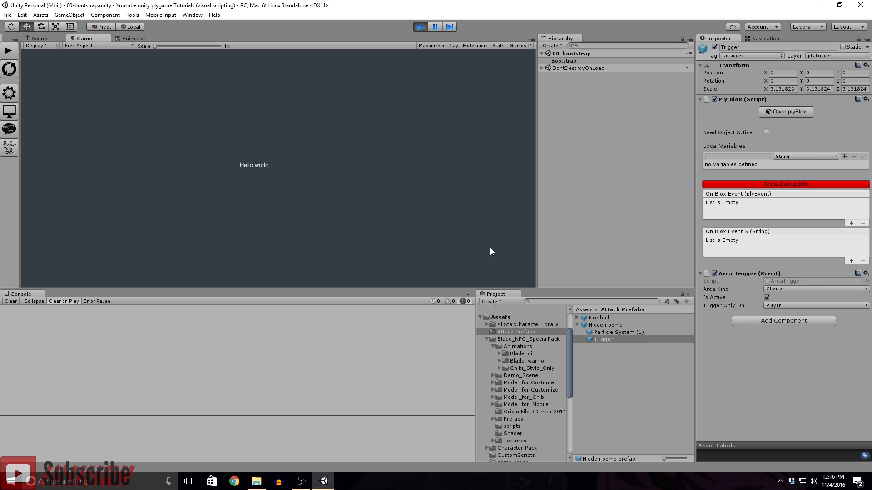
left_click(305, 128)
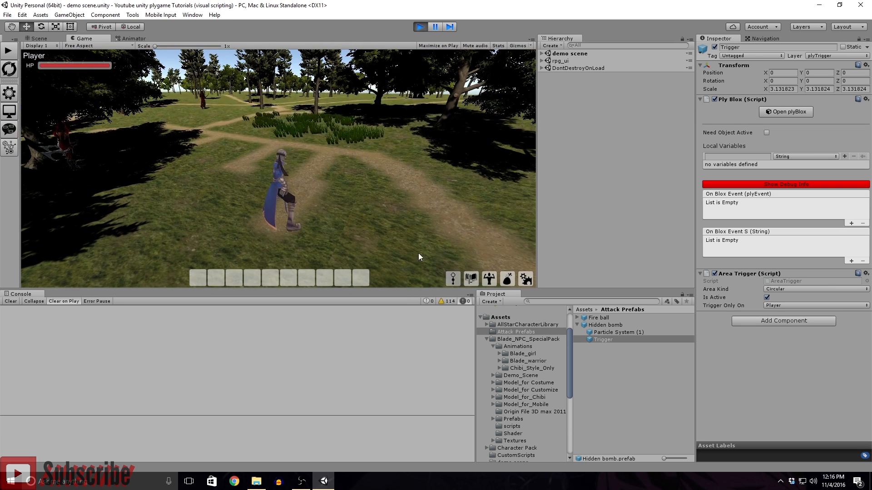
- Assign the Hidden bomb skill to action bar slot 1 in the running game and close the Skills window
left_click(448, 277)
left_click(216, 111)
left_click(355, 201)
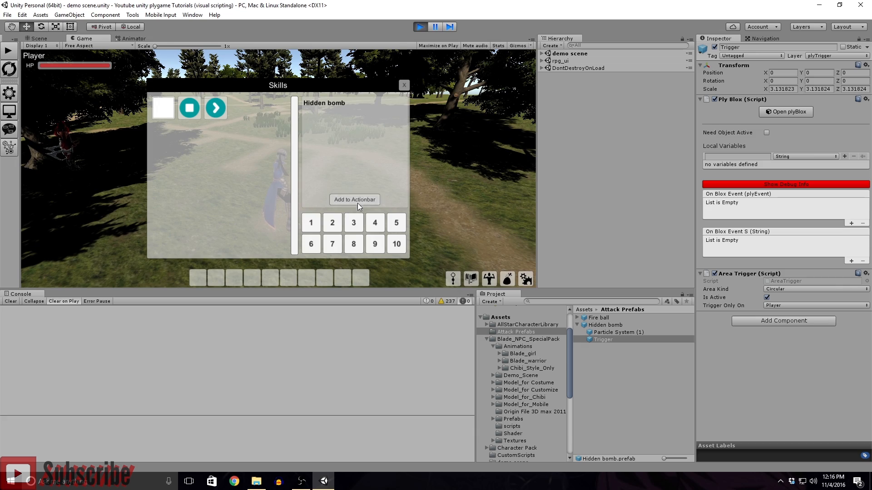
left_click(317, 229)
left_click(404, 85)
- Run the player to the enemy to test the hidden bomb at close range, and end the play test
key("w")
right_click_drag(379, 172, 381, 191)
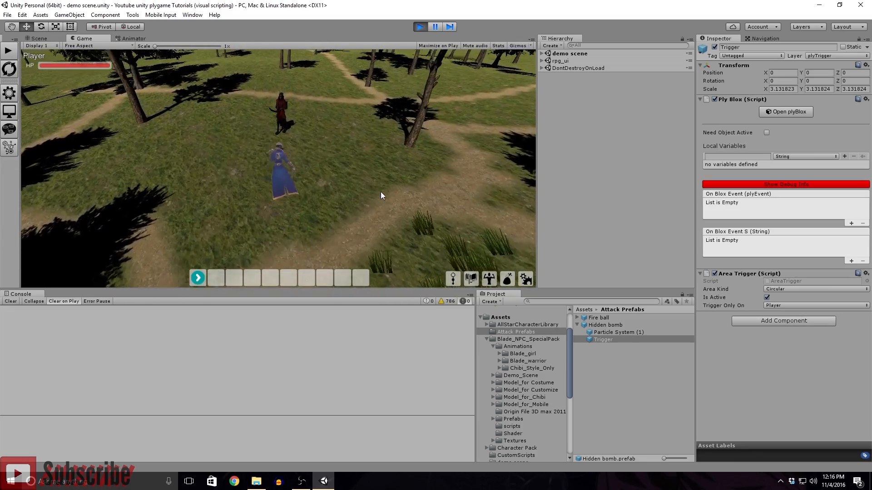
key("a")
key("d")
key("w")
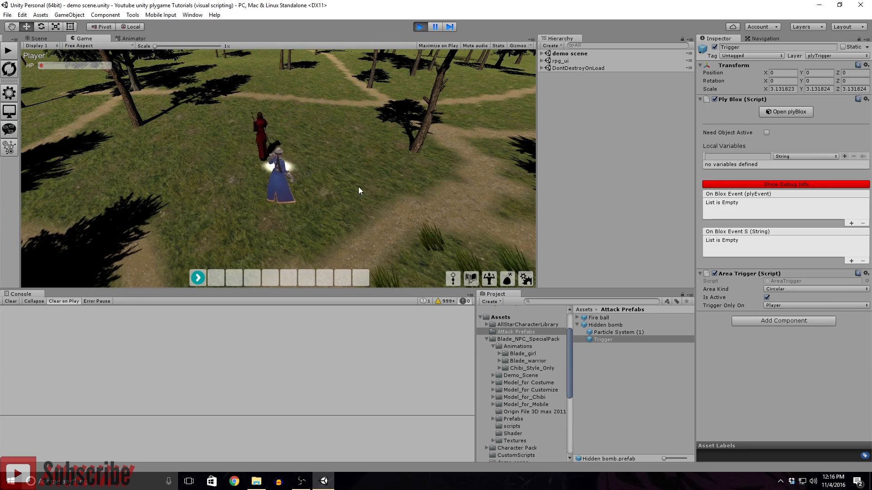
left_click(420, 28)
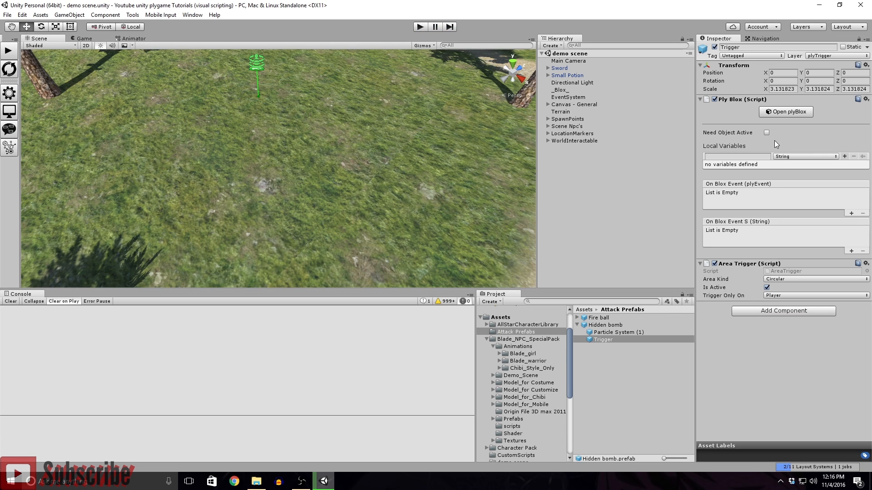
- Add a Debug block labelled "attacking" inside the isPlayer condition of the Trigger's On AreaTrigger Enter event, and close the Blox editor
left_click(771, 112)
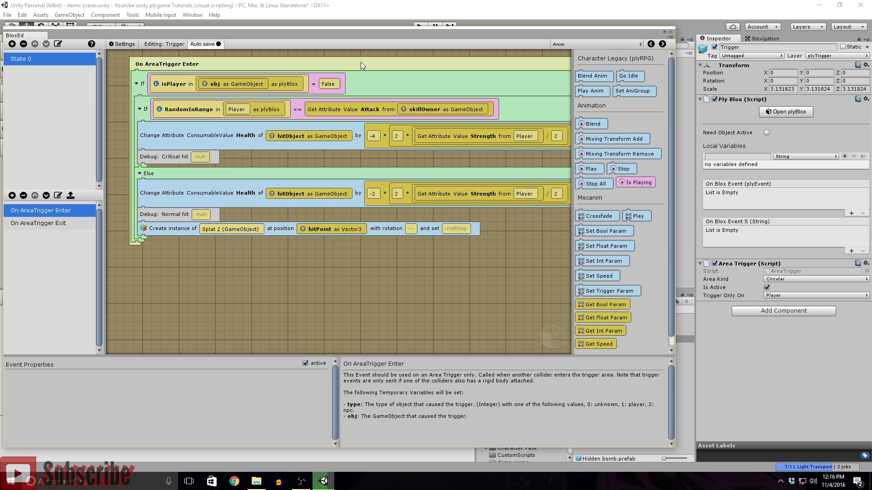
left_click(609, 43)
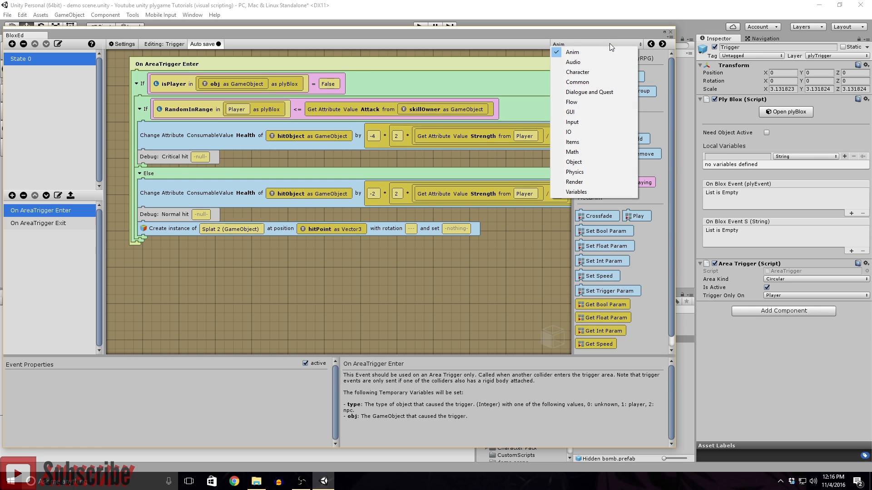
left_click(577, 82)
left_click_drag(620, 99, 140, 94)
left_click(152, 375)
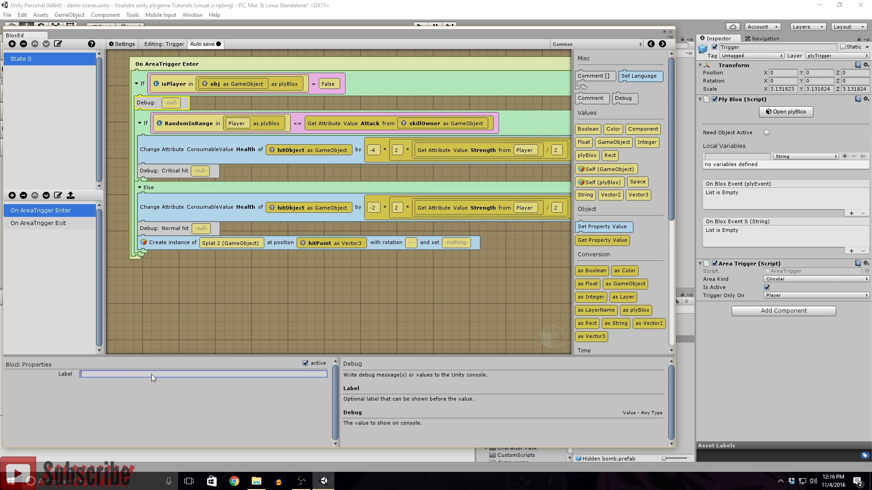
type("attacking")
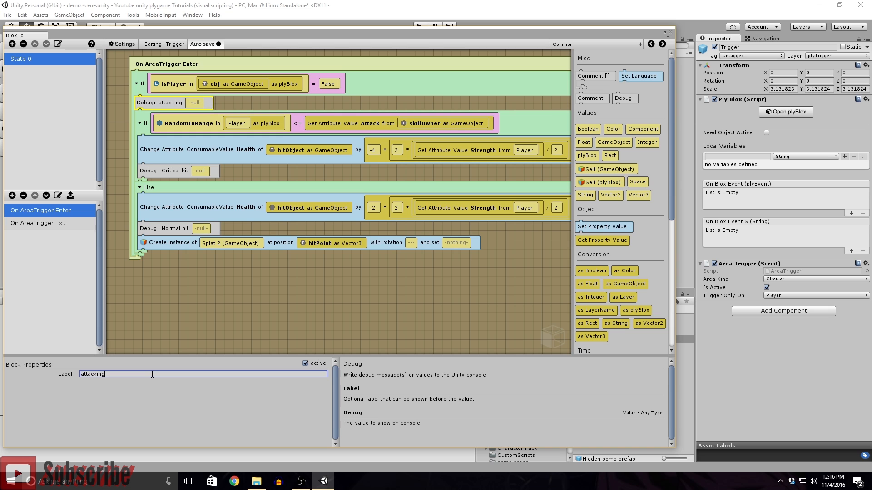
left_click(670, 32)
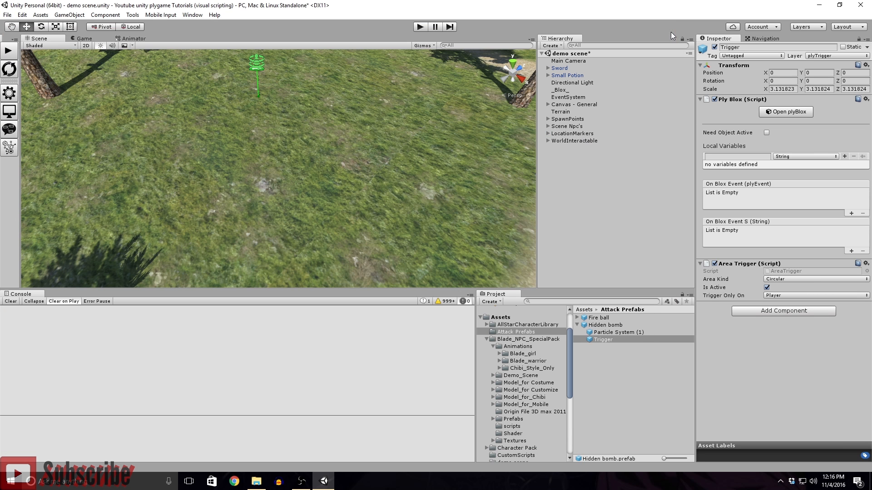
- Save the demo scene and start another play test
key("ctrl+s")
left_click(570, 178)
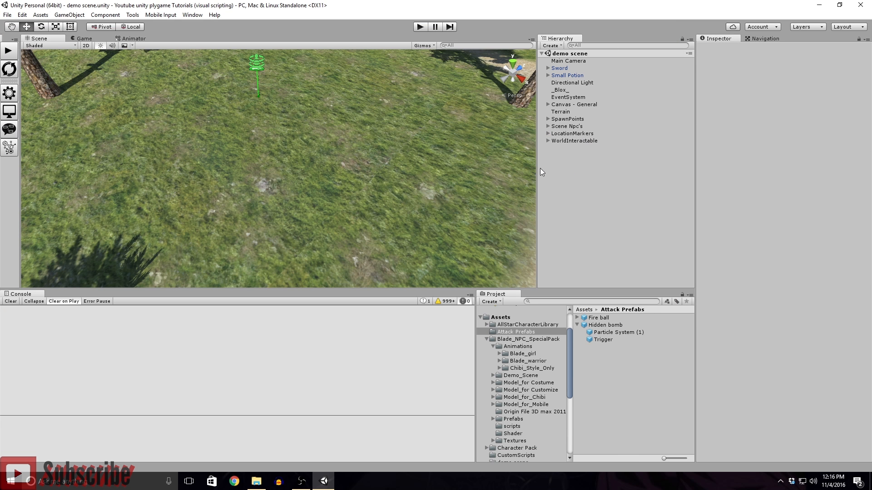
left_click(419, 27)
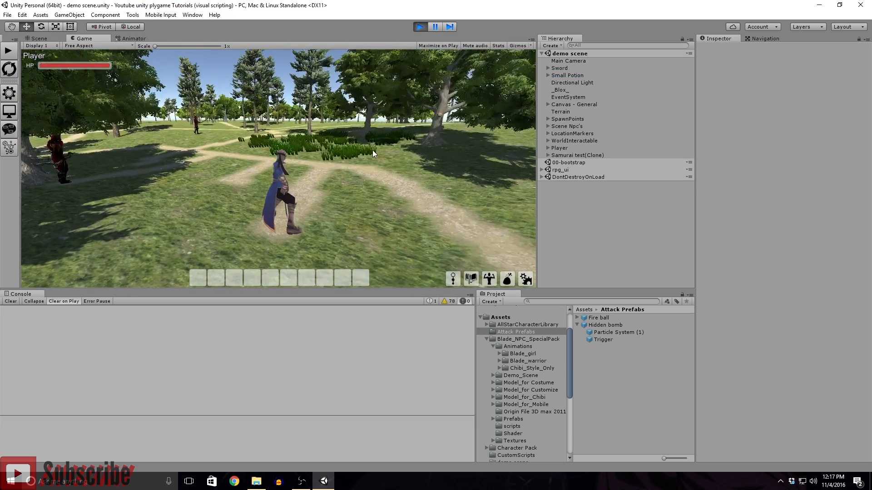
- Put the Hidden bomb skill into slot 1 of the action bar and leave the Skills window
left_click(453, 278)
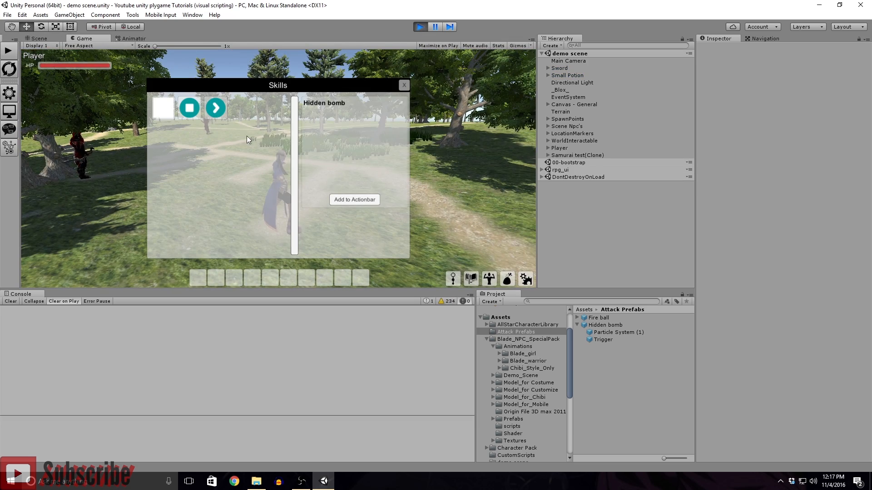
left_click(349, 200)
left_click(312, 221)
left_click(403, 85)
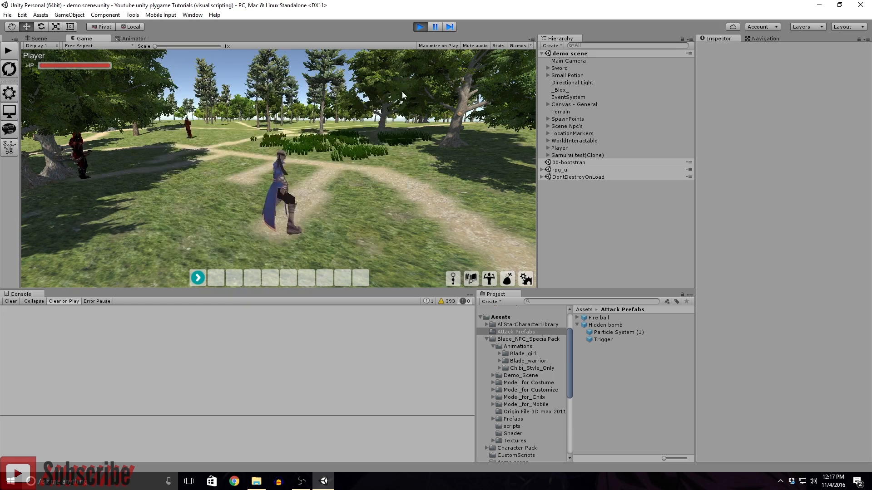
- Approach the enemy, plant the hidden bomb from slot 1 to check the trigger's console output, and stop the game
key("w")
right_click_drag(349, 145, 343, 178)
key("w")
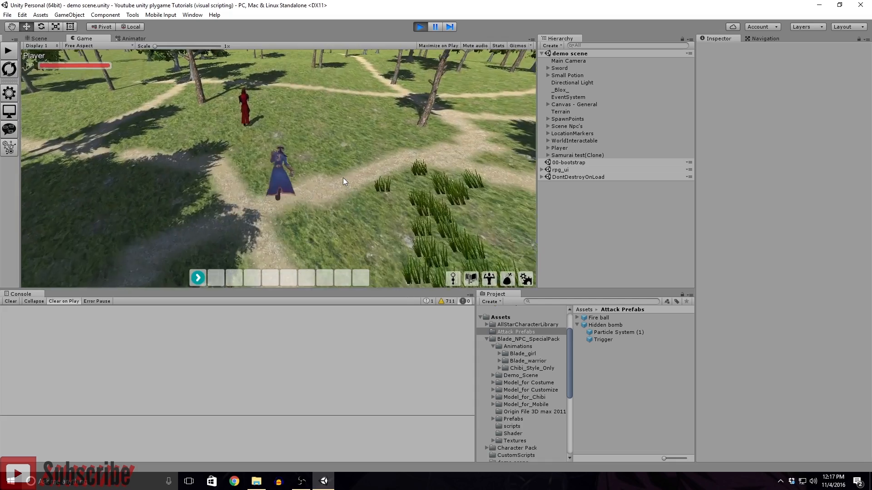
key("1")
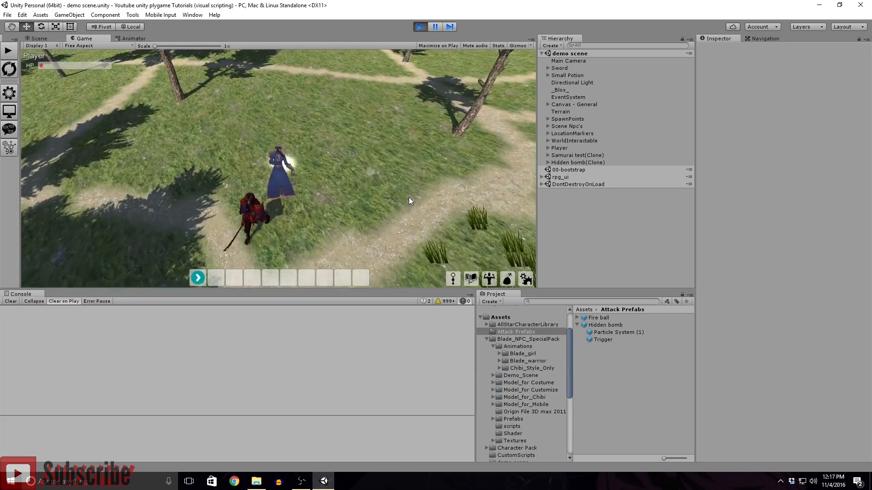
left_click(420, 26)
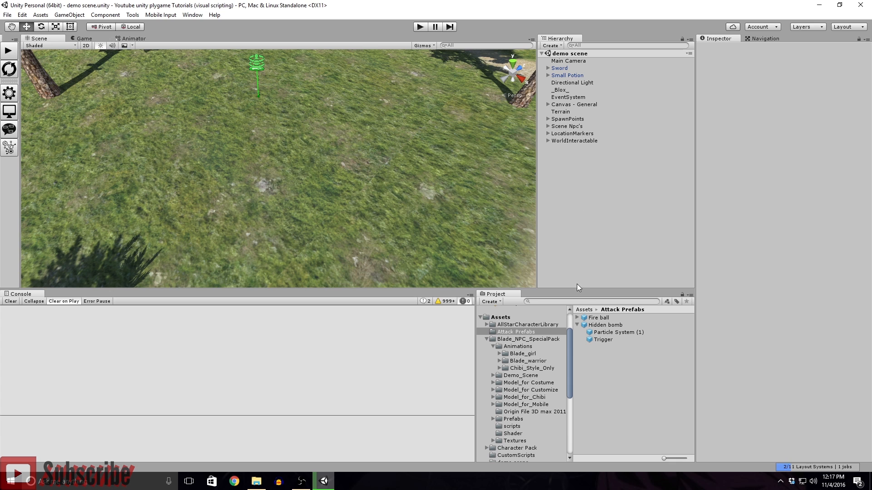
- Open the plyBlox of the Hidden bomb's Trigger child and delete the "attacking" Debug block
left_click(599, 339)
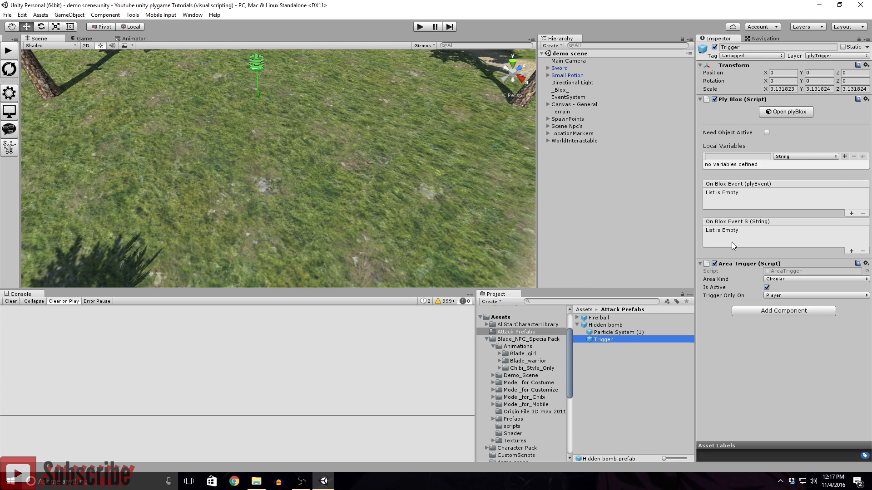
left_click(778, 112)
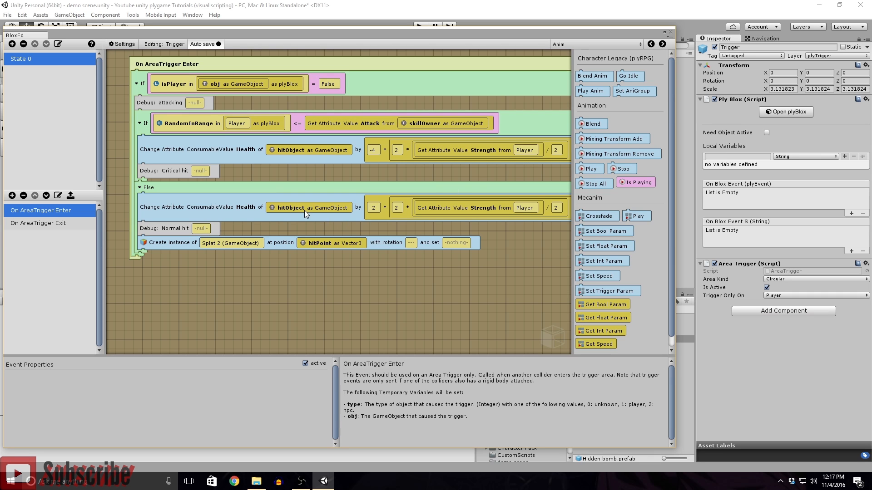
left_click(171, 104)
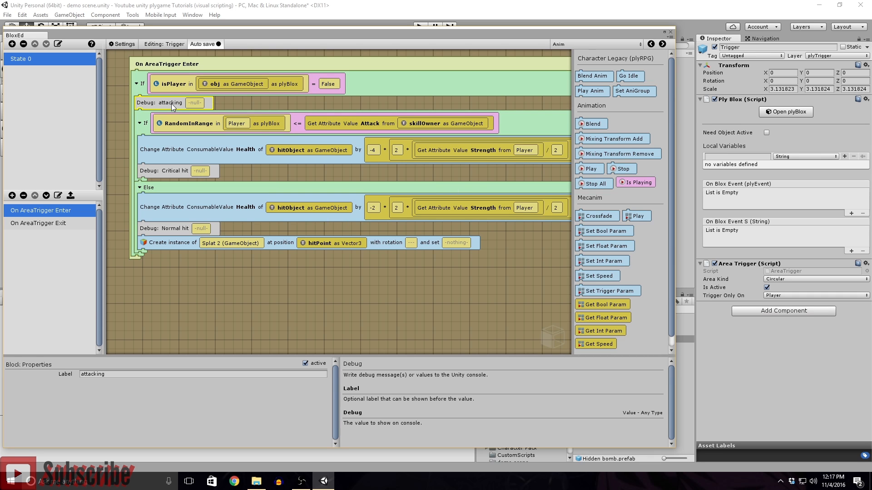
right_click(171, 104)
left_click(194, 142)
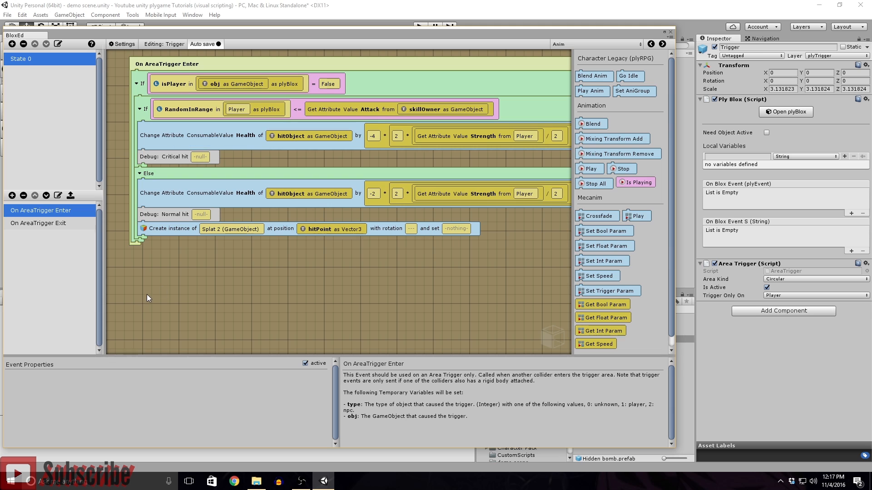
- Add a Debug block labelled "eawed" above the isPlayer condition in On AreaTrigger Enter, and close the Blox editor
left_click(622, 44)
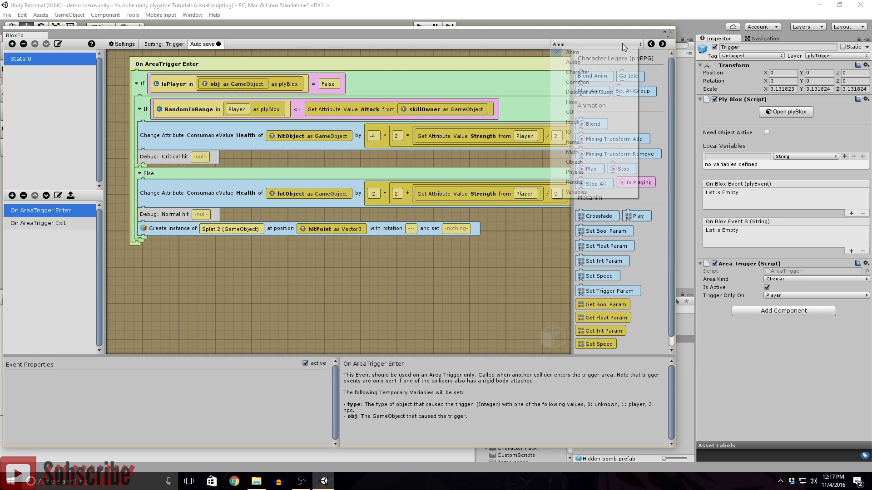
left_click(570, 72)
left_click_drag(623, 98, 149, 76)
left_click(175, 374)
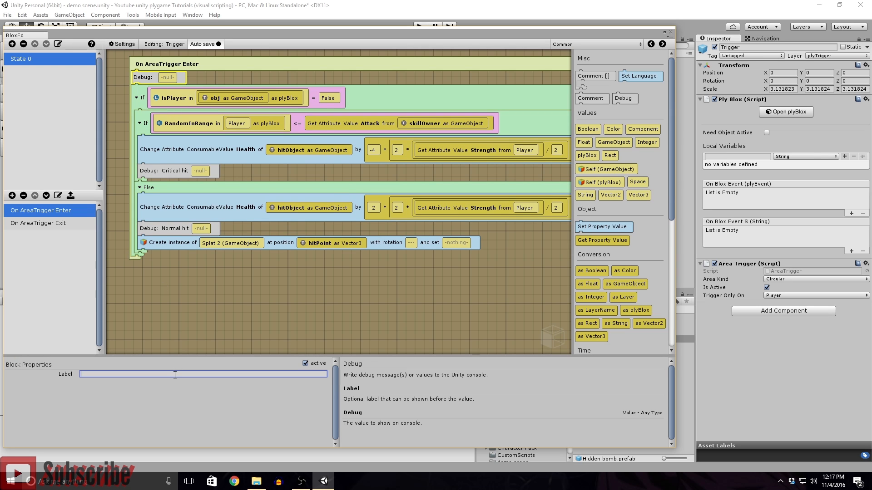
type("eawed")
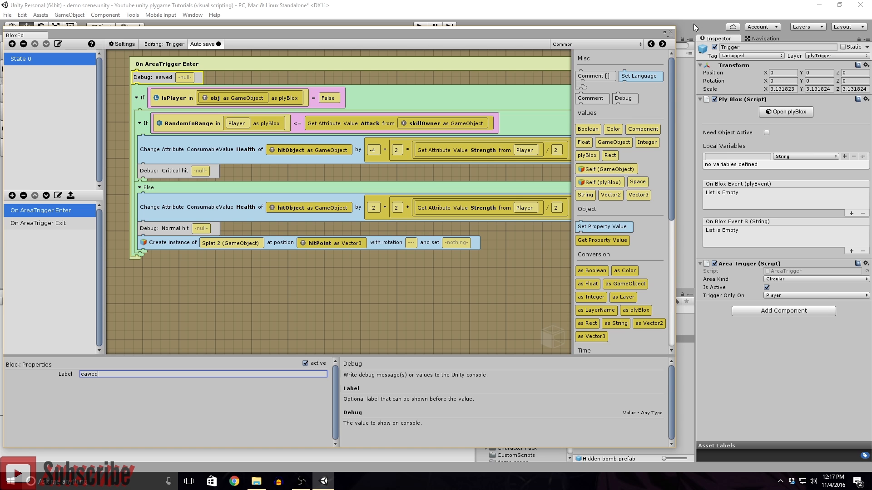
left_click(670, 31)
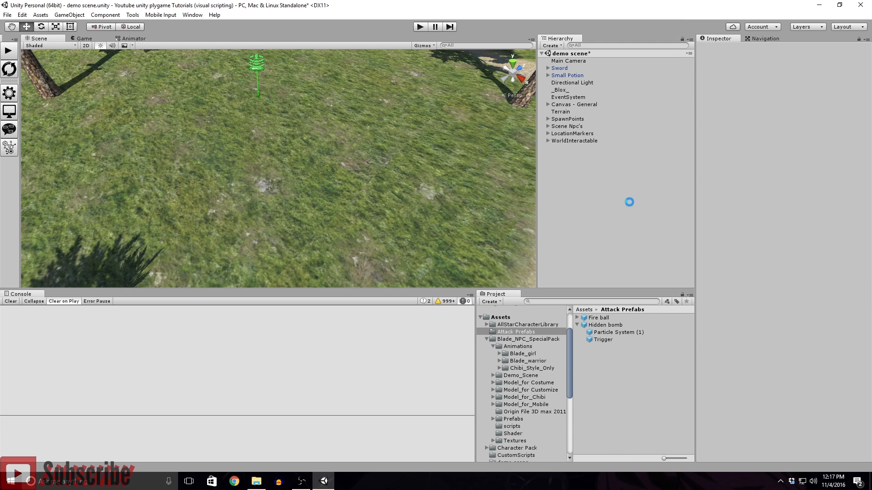
- Start a new game from the main menu and assign the Hidden bomb skill to action bar slot 1
left_click(8, 51)
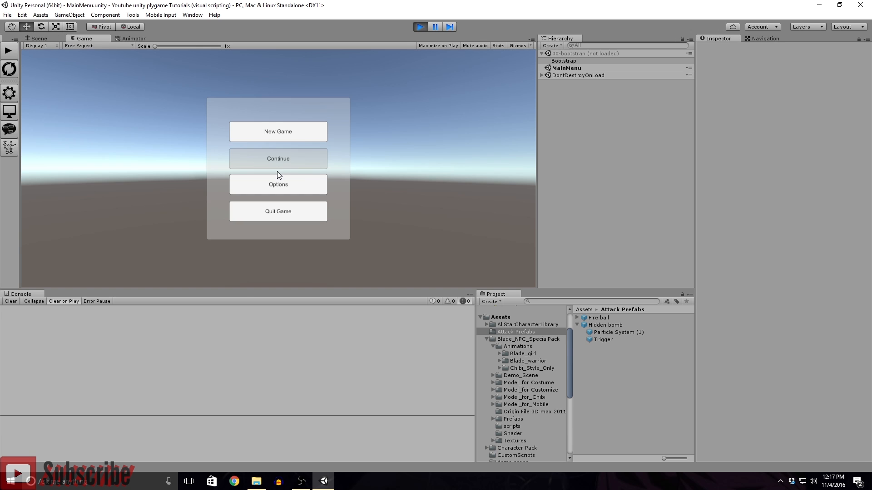
left_click(289, 131)
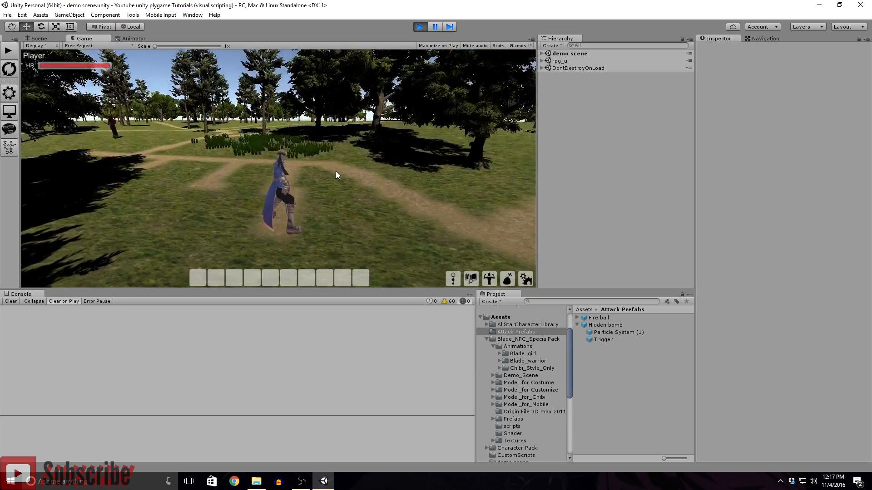
key("w")
key("d")
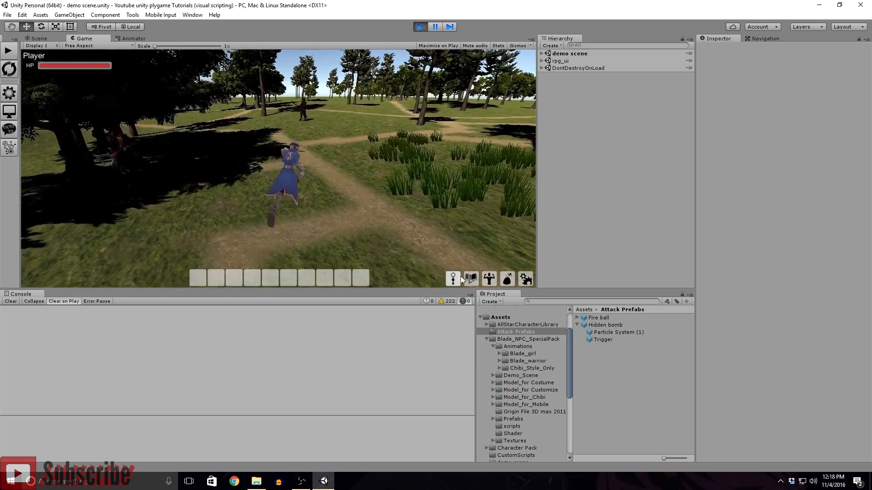
left_click(454, 279)
left_click(218, 112)
left_click(352, 199)
left_click(312, 225)
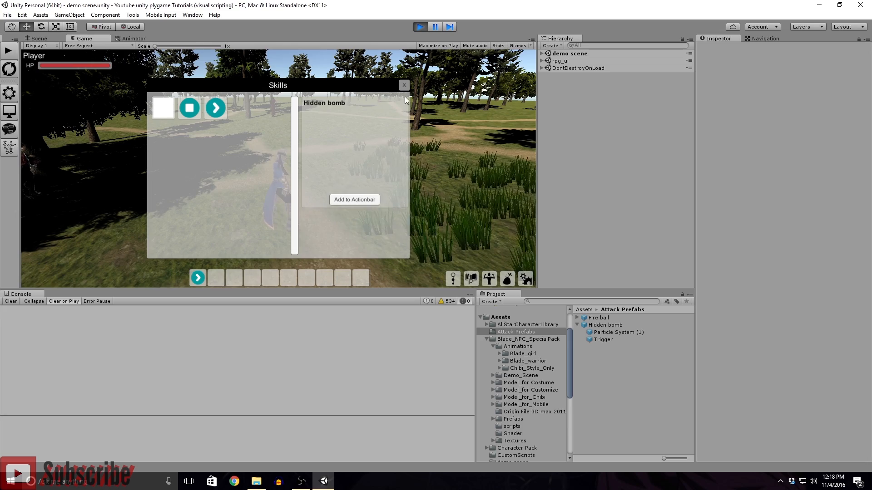
left_click(404, 85)
- Plant the hidden bomb near the enemy, move the player around it to test the trigger, and end the play test
key("w")
right_click_drag(351, 147, 372, 165)
key("1")
key("s")
key("w")
key("d")
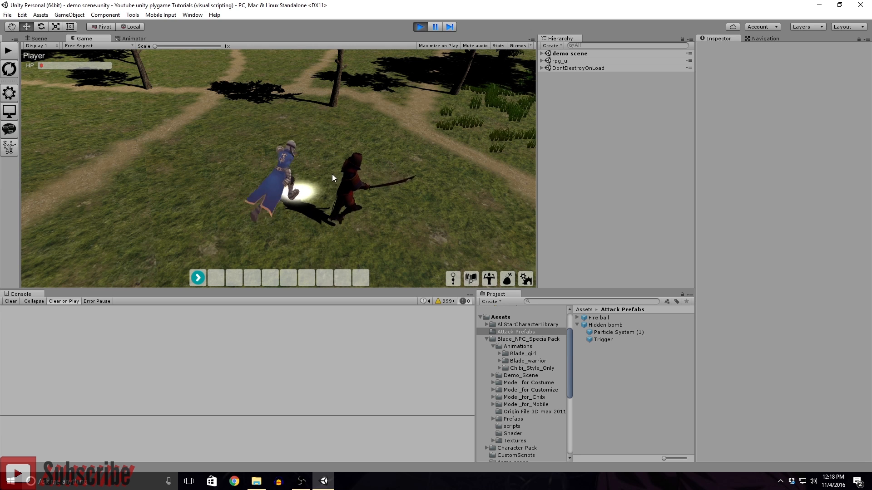
left_click(420, 27)
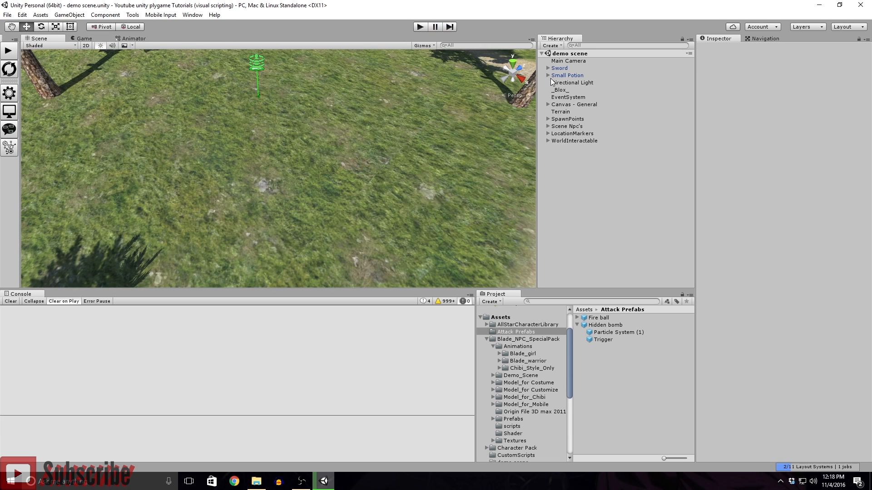
- Examine the Rigidbody settings and Interpolate options of the Samurai test prefab in the Npc's folder
scroll(527, 361, "down", 6)
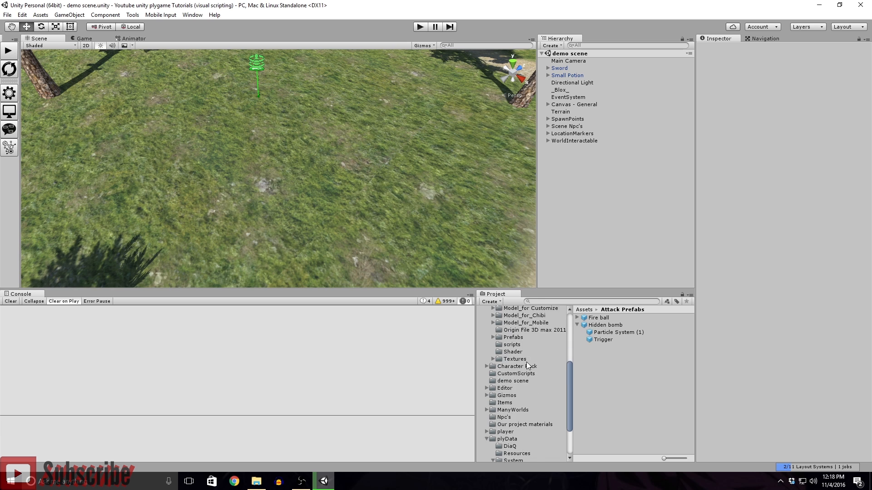
left_click(500, 365)
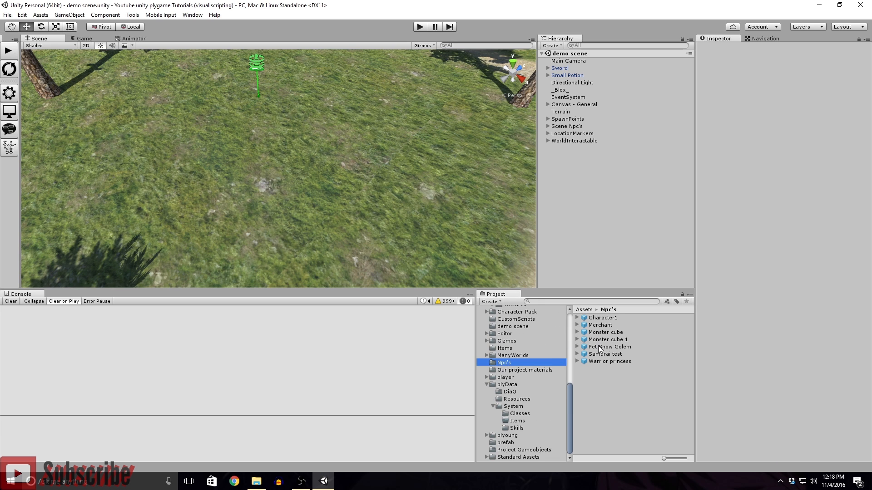
left_click(601, 355)
scroll(816, 264, "down", 15)
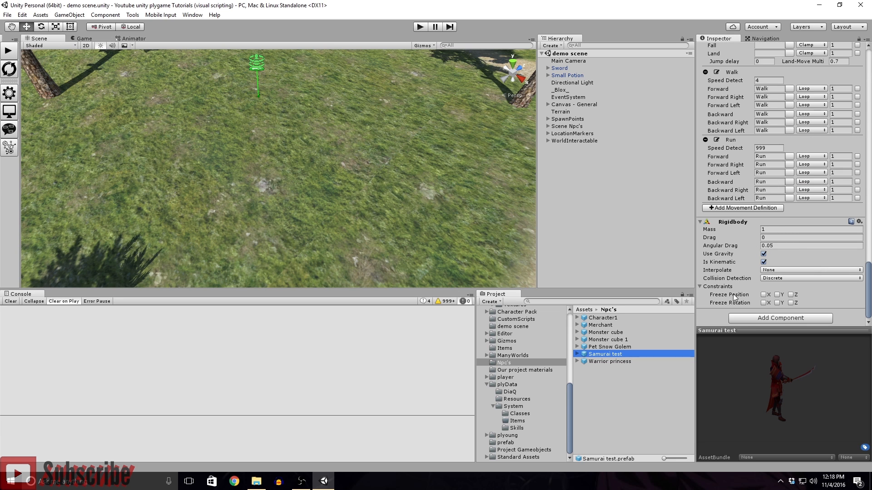
left_click(777, 272)
left_click(777, 271)
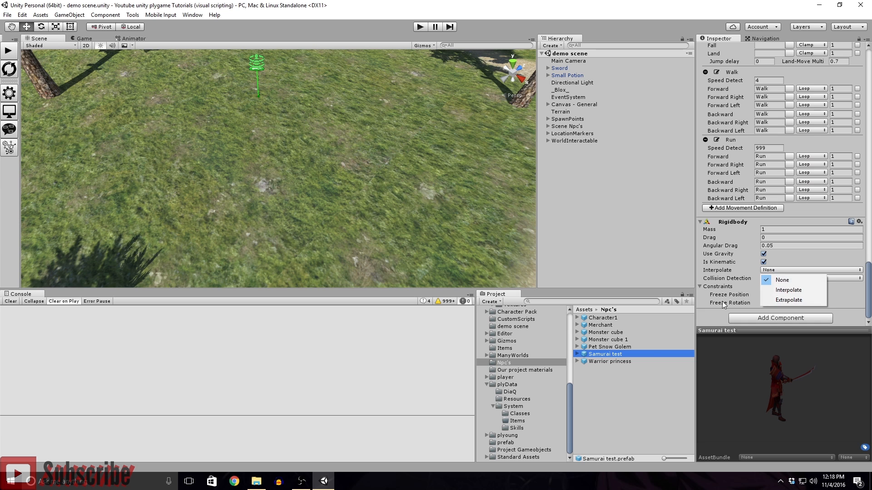
left_click(616, 346)
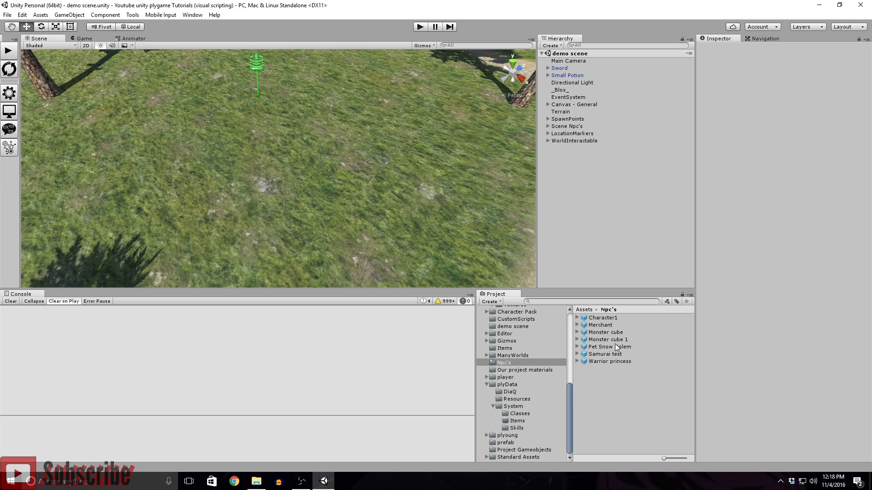
- Open the plyBlox of the Hidden bomb prefab's Trigger object in the Attack Prefabs folder
scroll(506, 366, "up", 10)
left_click(516, 367)
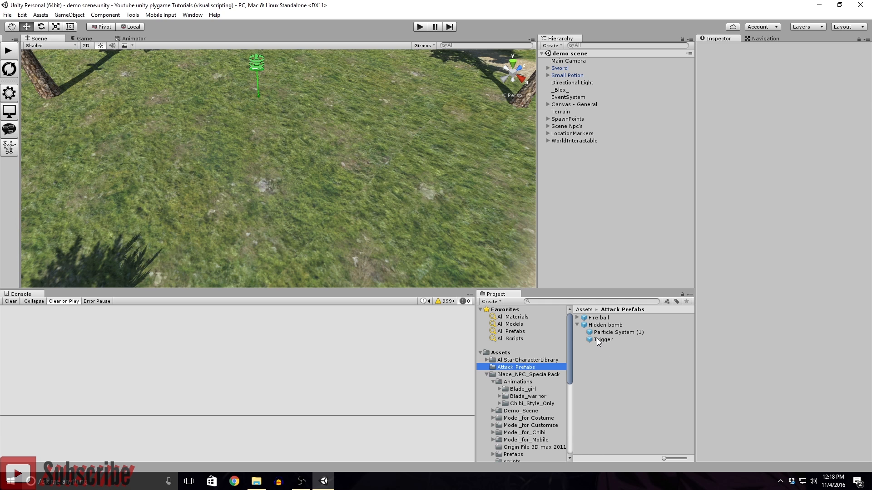
left_click(601, 340)
left_click(775, 112)
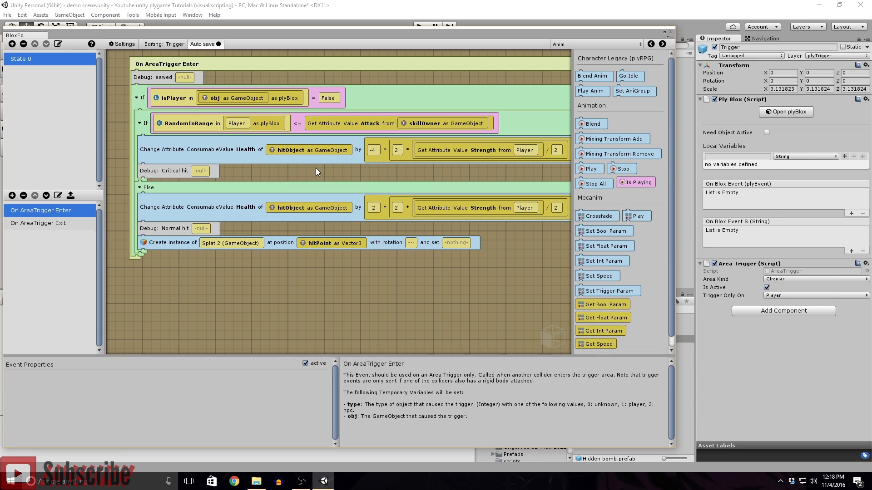
- Add a plain On Trigger Enter event to the Trigger's Blox
left_click(13, 196)
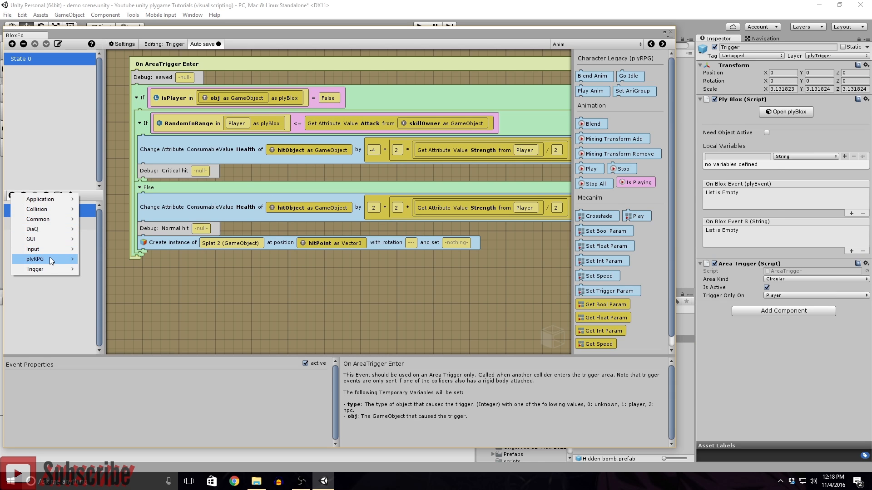
mouse_move(50, 269)
left_click(127, 271)
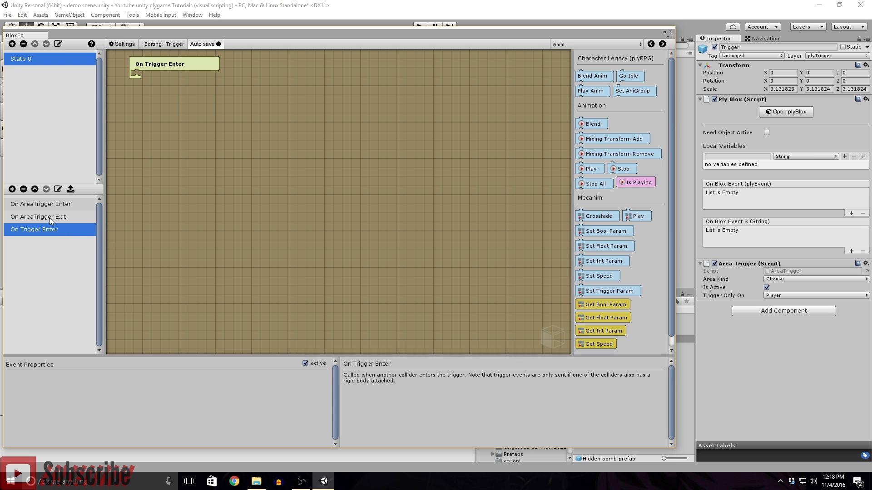
- Add the "with info" version of the On Trigger Enter event to the Trigger's Blox
left_click(12, 188)
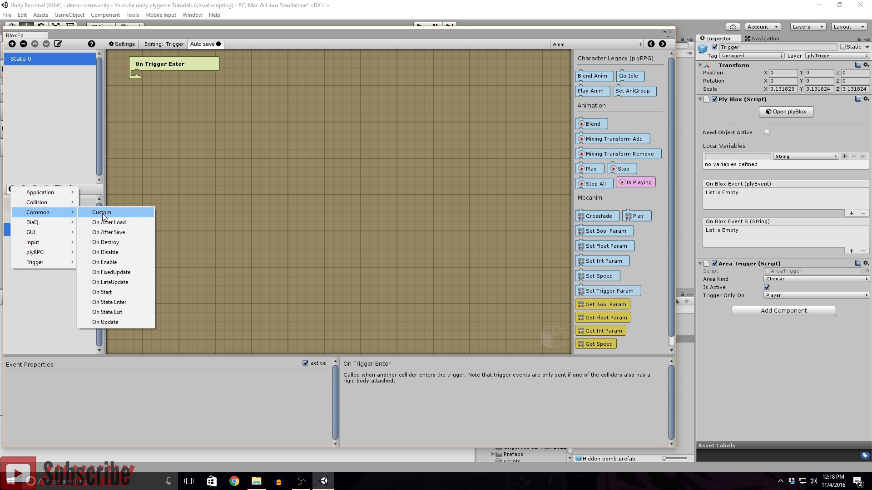
mouse_move(46, 265)
mouse_move(130, 304)
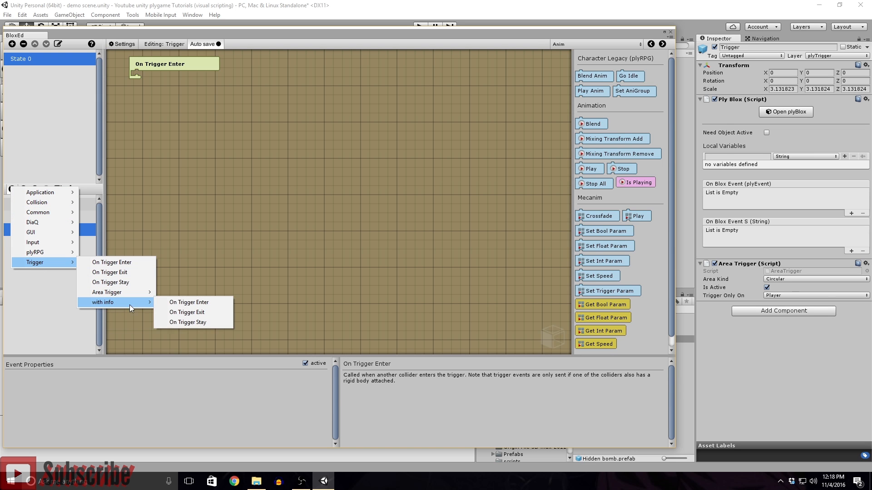
left_click(182, 305)
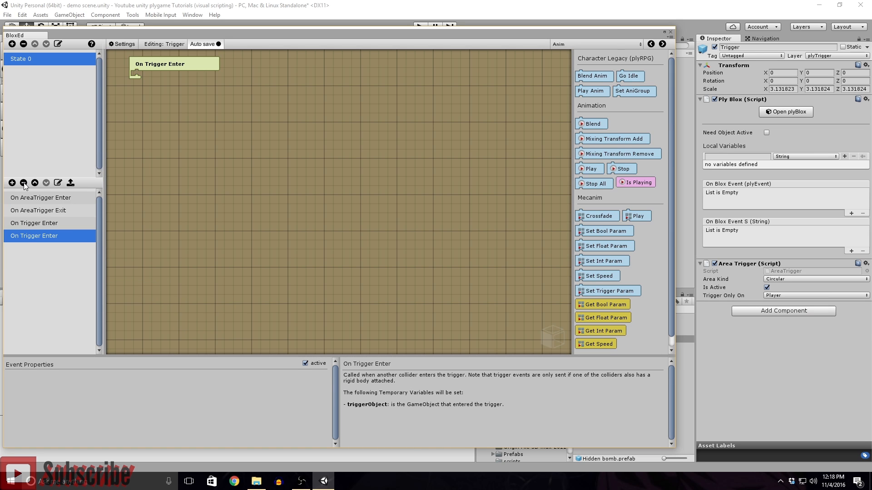
- Delete the plain On Trigger Enter event, keeping the version that provides triggerObject, and select the remaining one
left_click(34, 223)
left_click(32, 236)
left_click(44, 224)
left_click(23, 183)
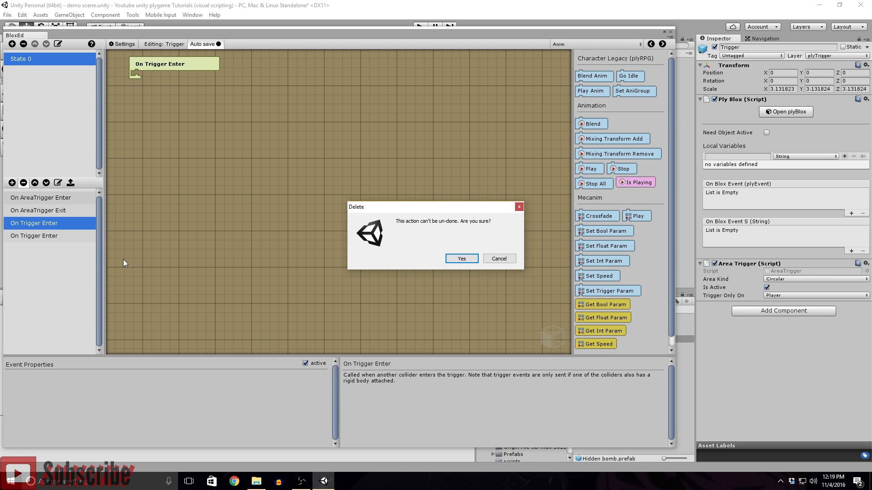
left_click(461, 259)
left_click(45, 230)
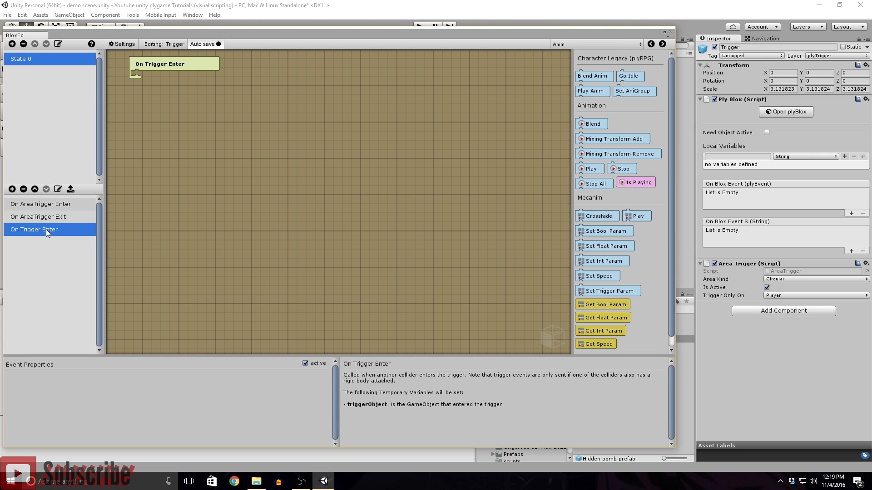
- Copy the block stack of the On AreaTrigger Enter event
left_click(32, 204)
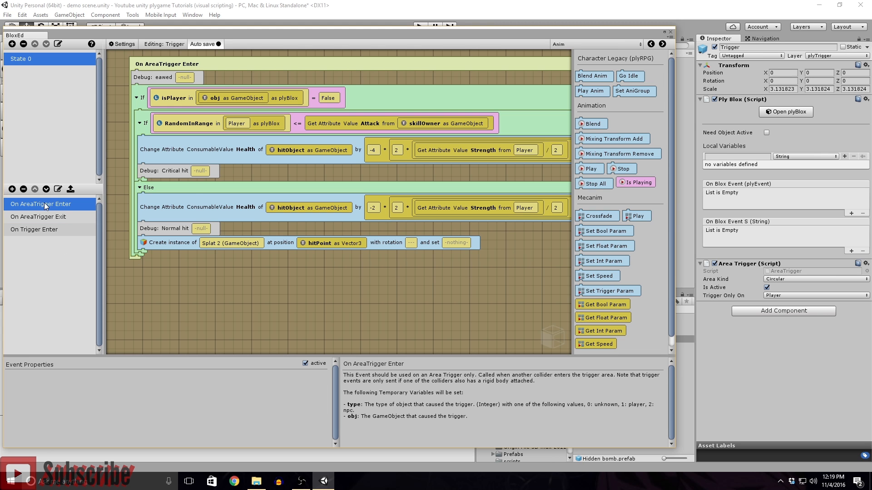
right_click(217, 303)
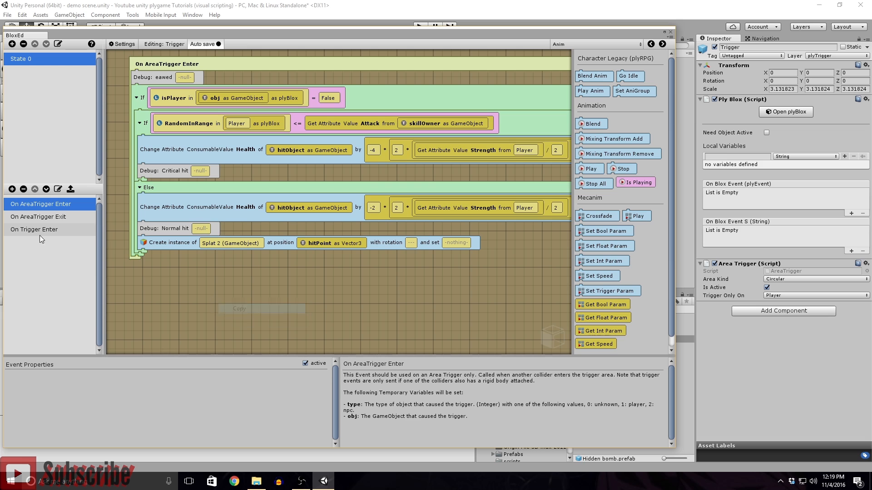
- Paste the copied blocks into the On Trigger Enter event and attach them beneath its header
left_click(48, 230)
right_click(174, 233)
left_click(189, 239)
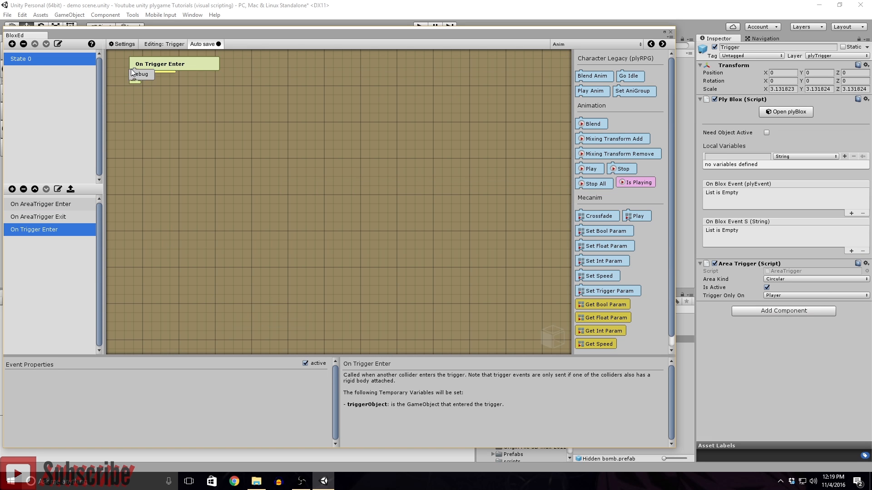
left_click(131, 70)
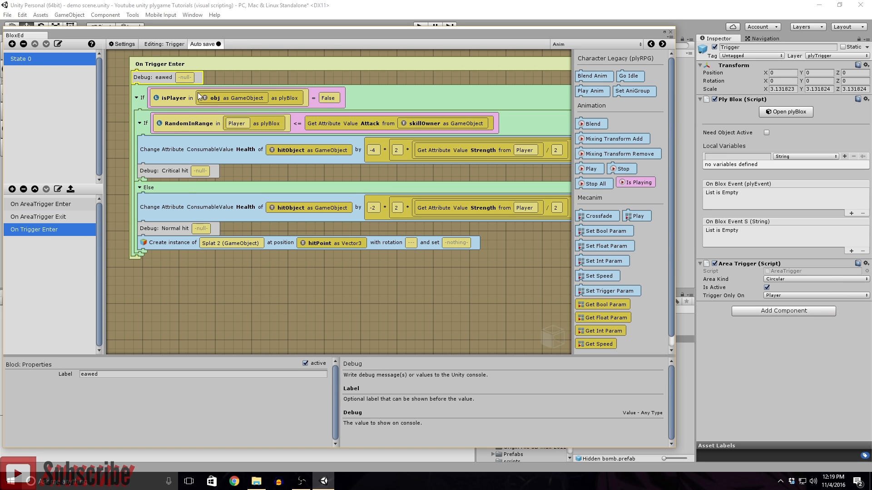
left_click(227, 103)
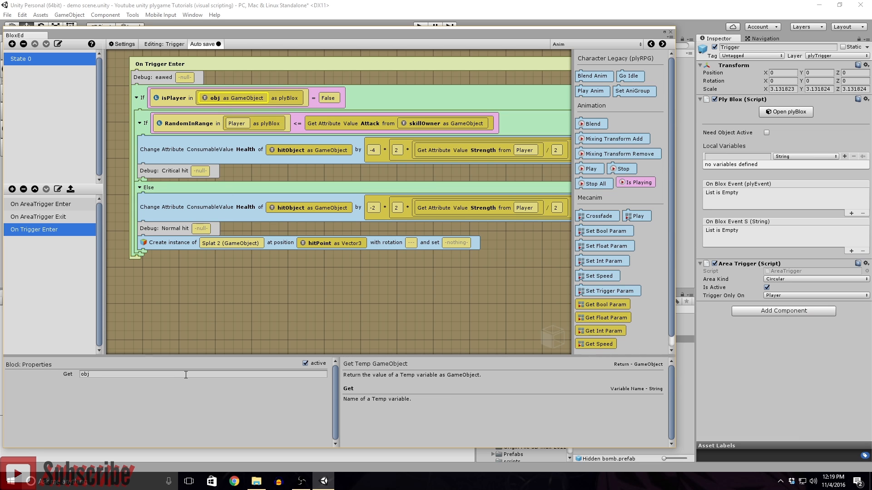
left_click(24, 215)
left_click(26, 229)
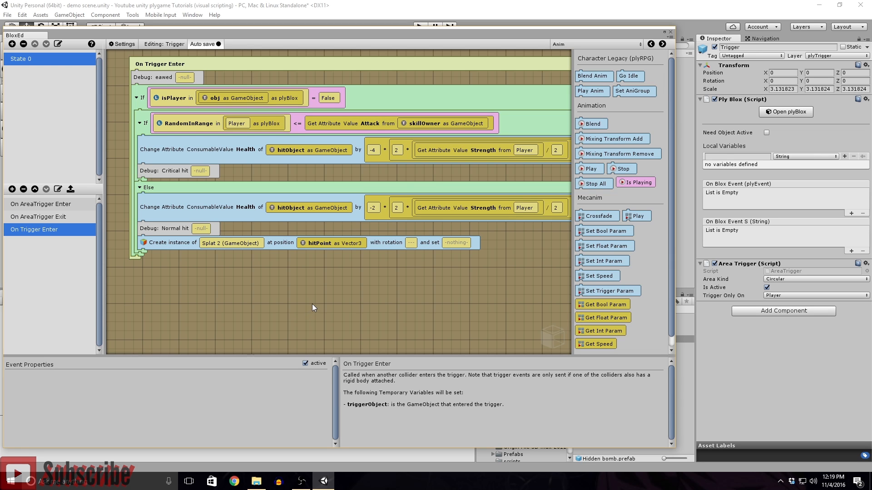
left_click(12, 189)
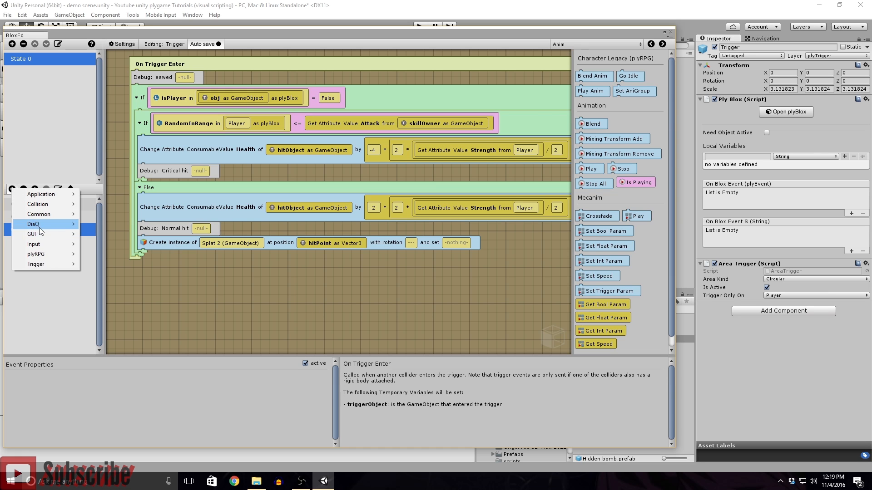
mouse_move(37, 264)
mouse_move(135, 307)
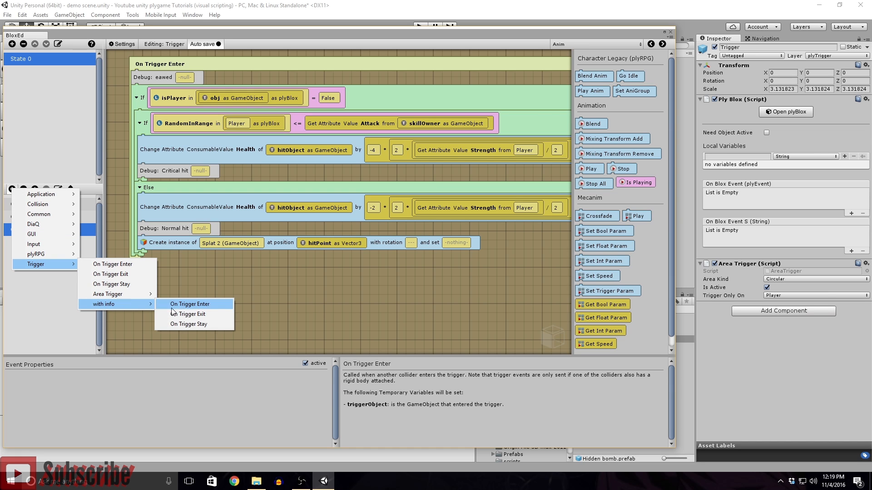
left_click(315, 304)
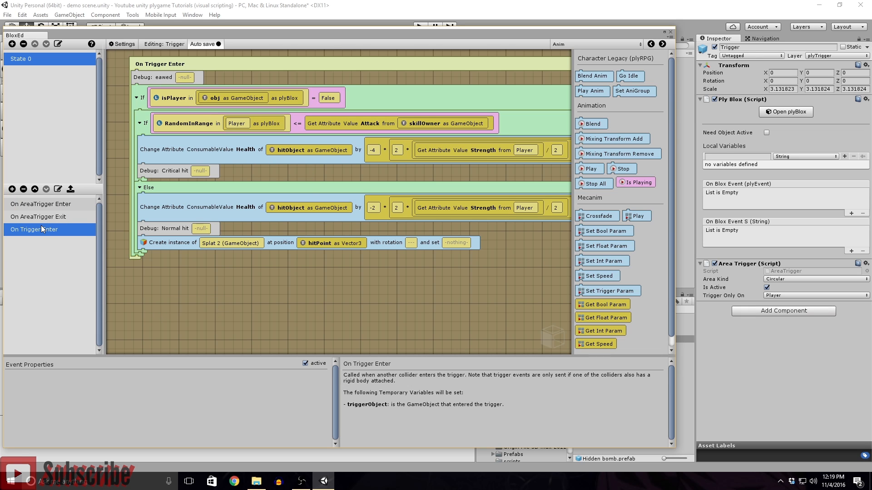
- Deactivate the On AreaTrigger Enter event and return to the On Trigger Enter event
left_click(40, 204)
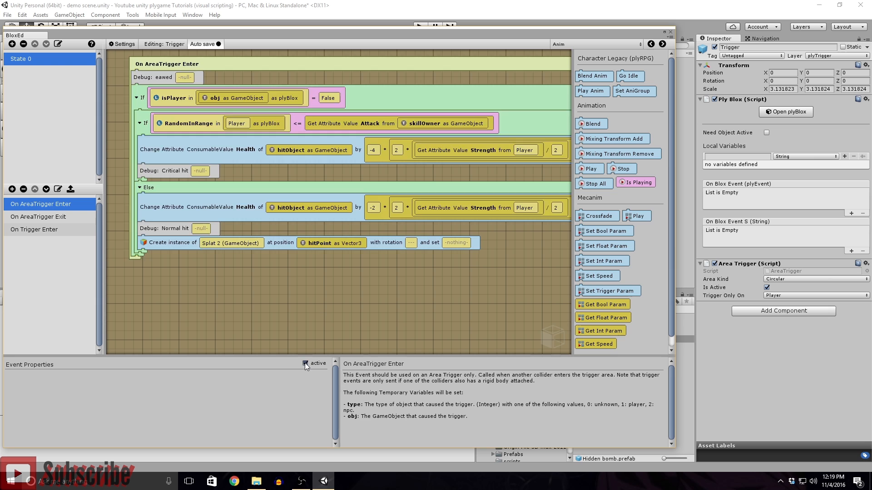
left_click(39, 229)
- Rename the temp variable read by the isPlayer condition in On Trigger Enter to TriggerObject
left_click(212, 98)
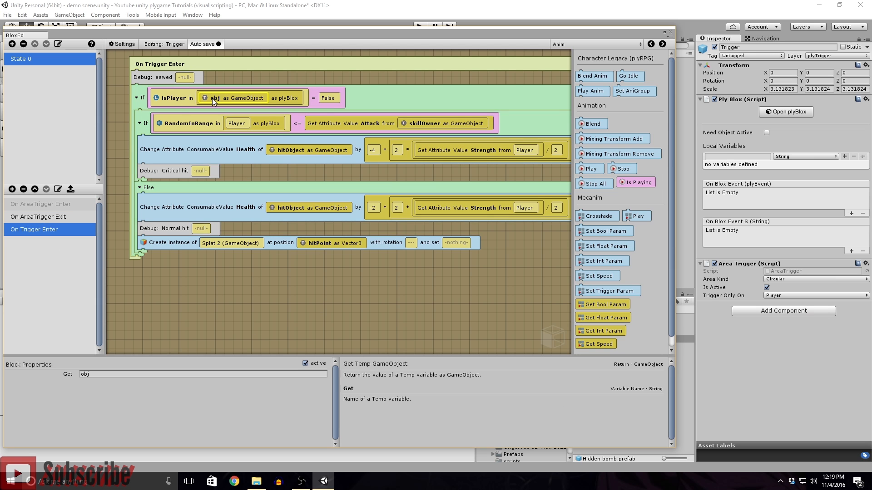
left_click(41, 217)
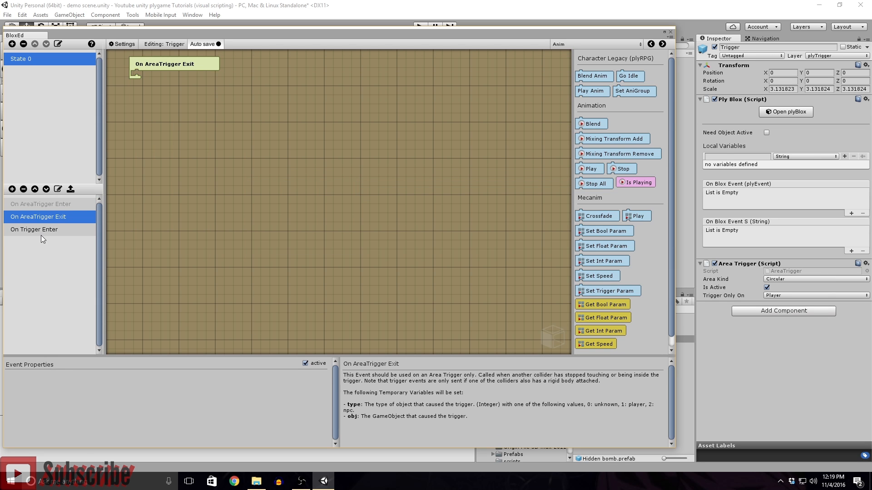
left_click(42, 230)
left_click(220, 99)
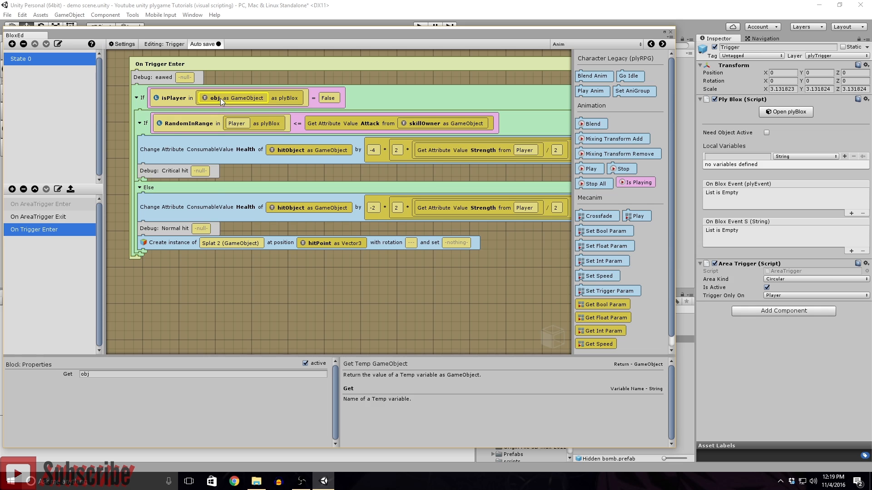
left_click(194, 374)
type("T")
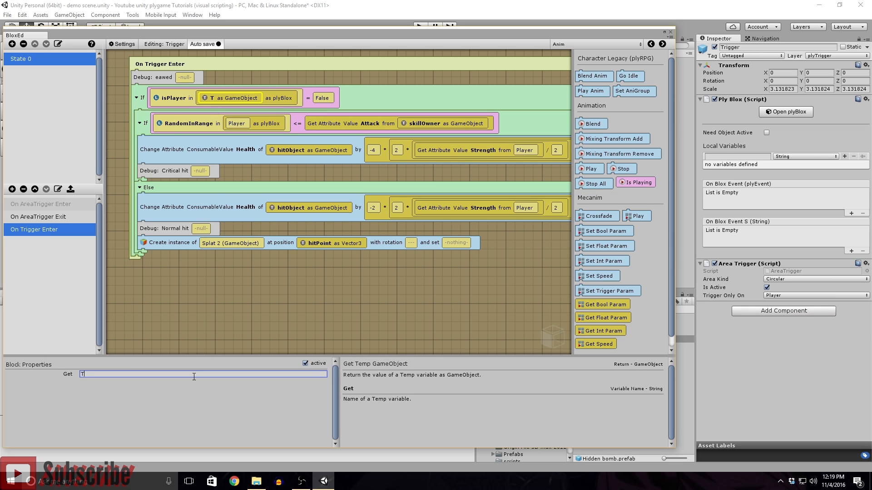
type("rigger")
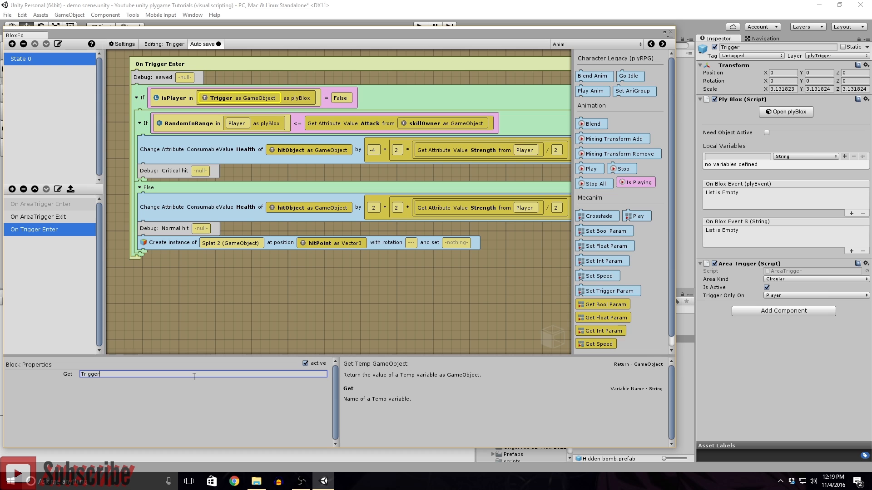
type("0bject")
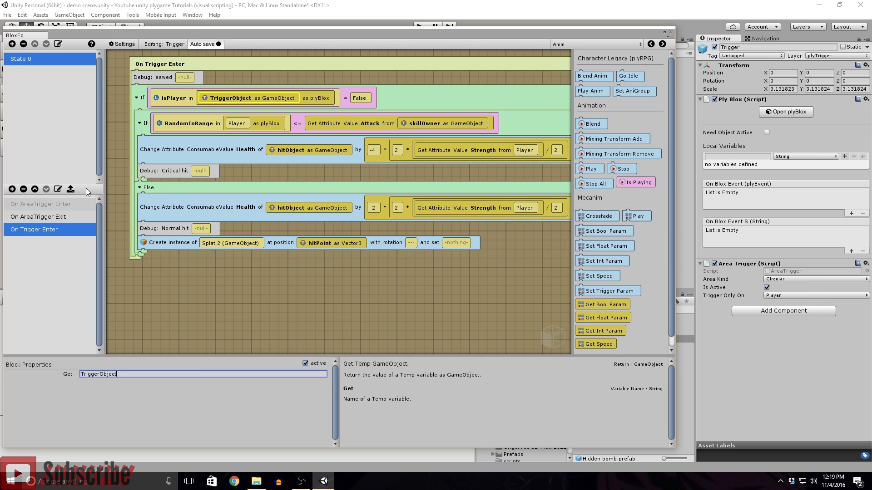
- Check the variable name in the On Trigger Enter description and correct the isPlayer condition's variable to triggerObject
left_click(54, 218)
left_click(49, 227)
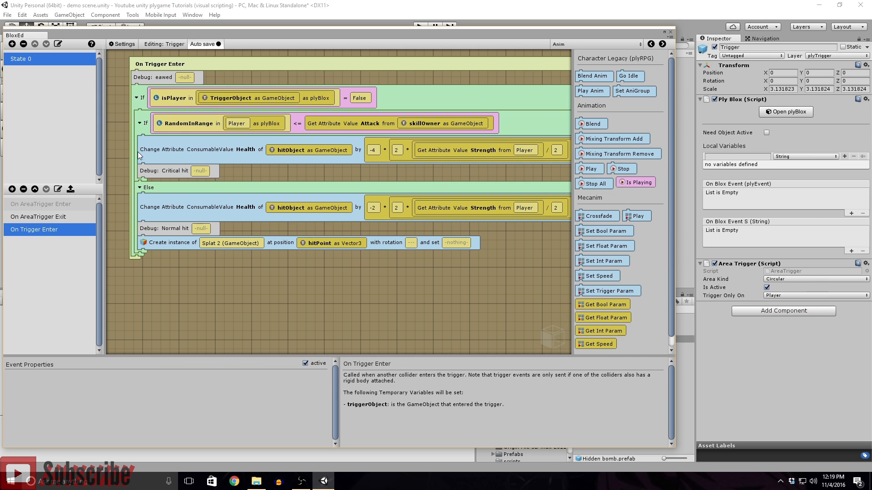
left_click(215, 97)
left_click(82, 375)
key("Delete")
type("triggerObject")
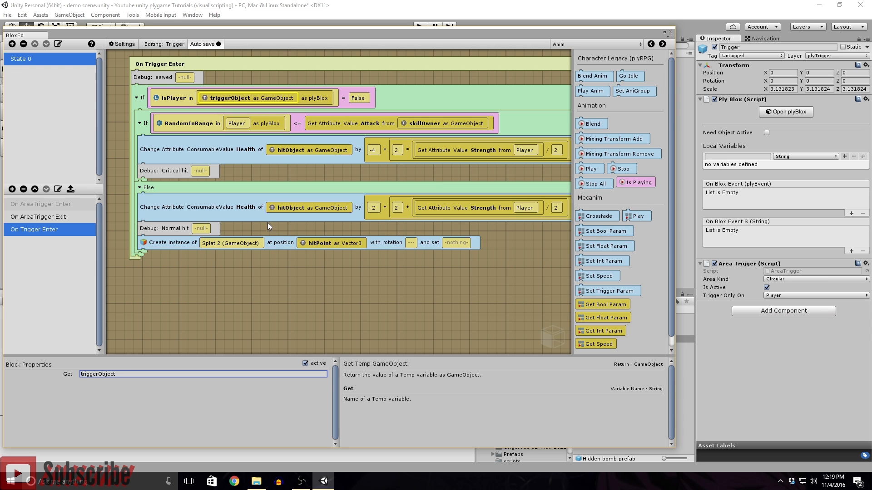
- Save the changes, close the block editor and clear the selection
key("ctrl+s")
left_click(670, 31)
left_click(597, 233)
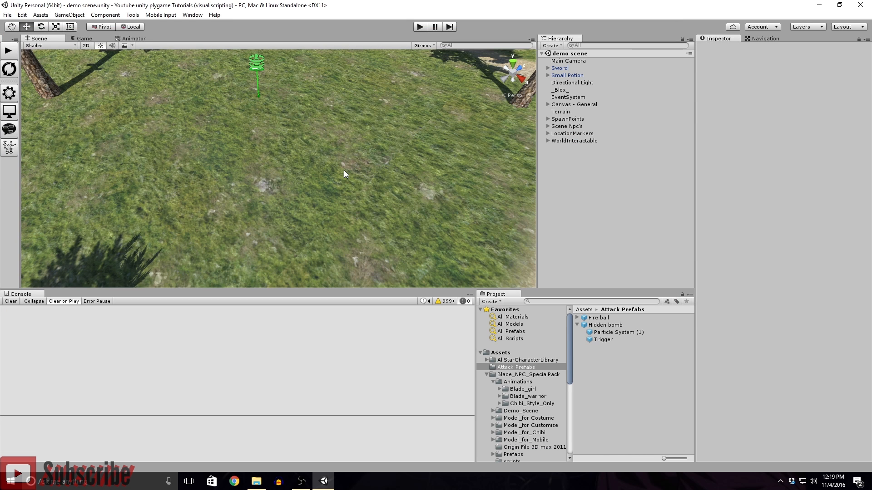
- Run the game from the bootstrap scene and add the Hidden bomb skill to the player's action bar
left_click(11, 52)
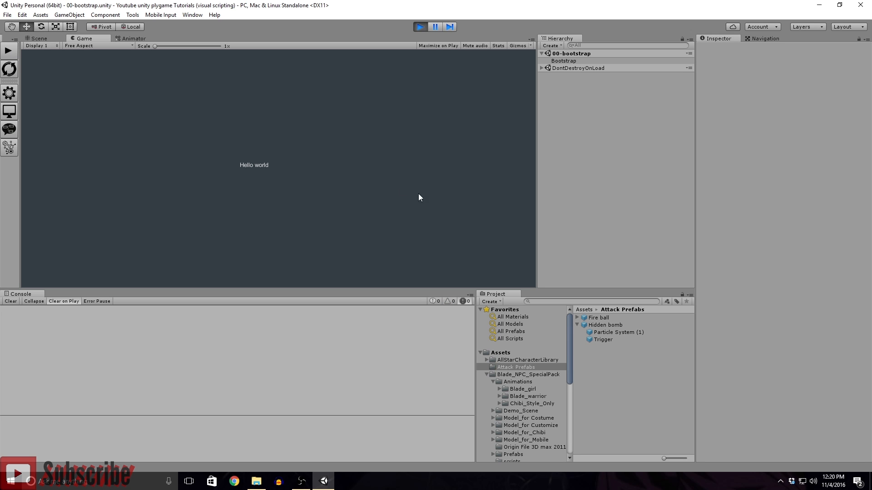
left_click(272, 129)
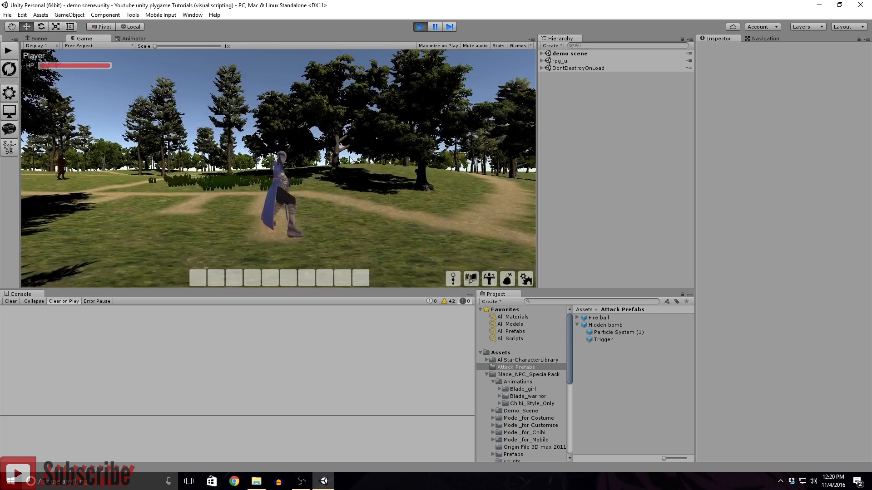
left_click(452, 278)
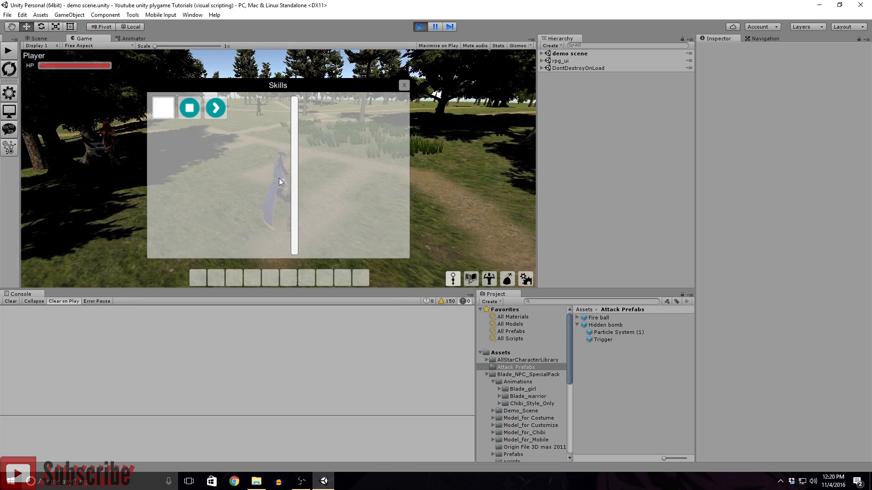
left_click(217, 114)
left_click(354, 200)
left_click(311, 223)
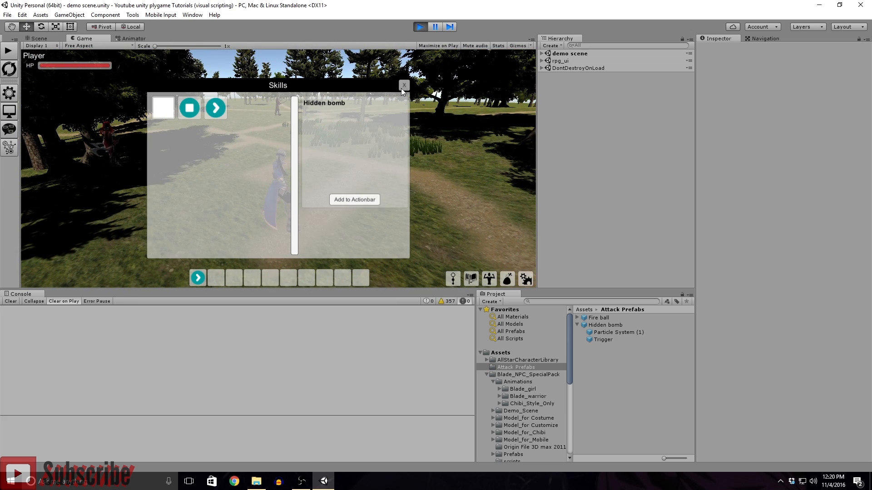
left_click(403, 87)
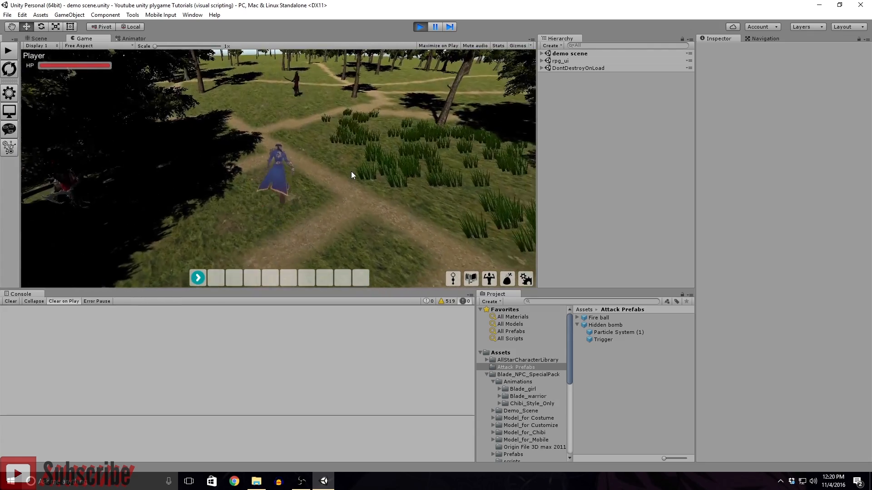
- Walk the player up to the red NPC, cast the Hidden bomb skill and back away from it
key("w")
right_click_drag(351, 172, 350, 174)
key("w")
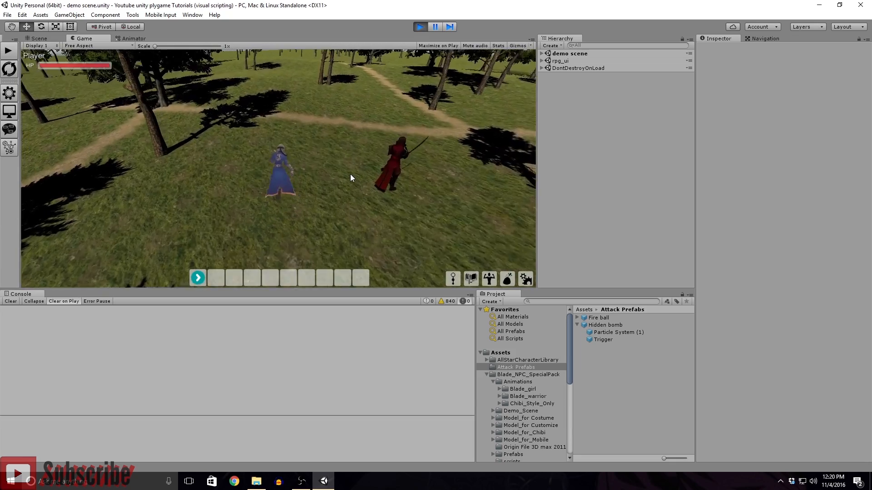
key("w")
key("1")
key("s")
key("s")
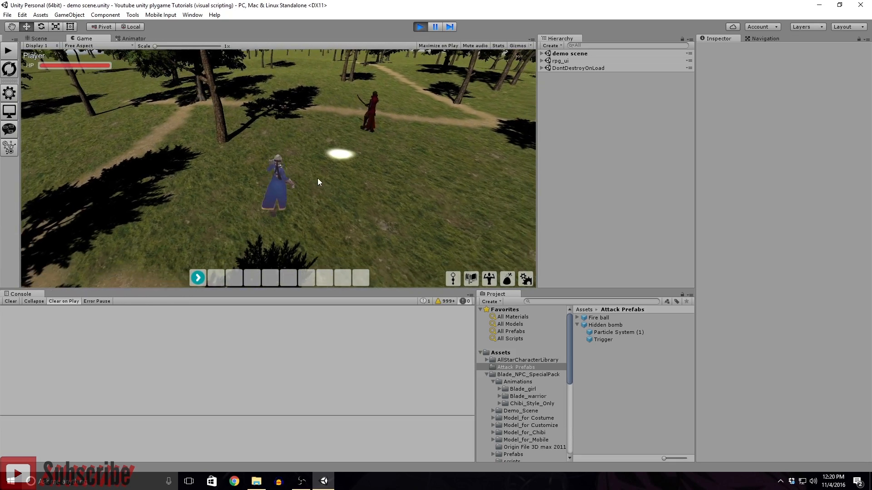
- In the running Scene view, move Hidden bomb(Clone) into the NPC's path at about X -32.3, Z 38.9 to test its trigger
left_click(49, 39)
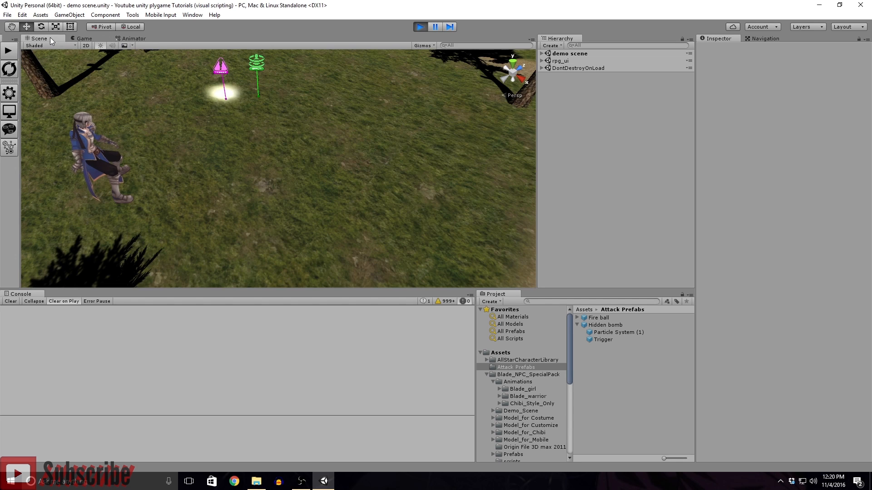
right_click_drag(277, 163, 248, 134)
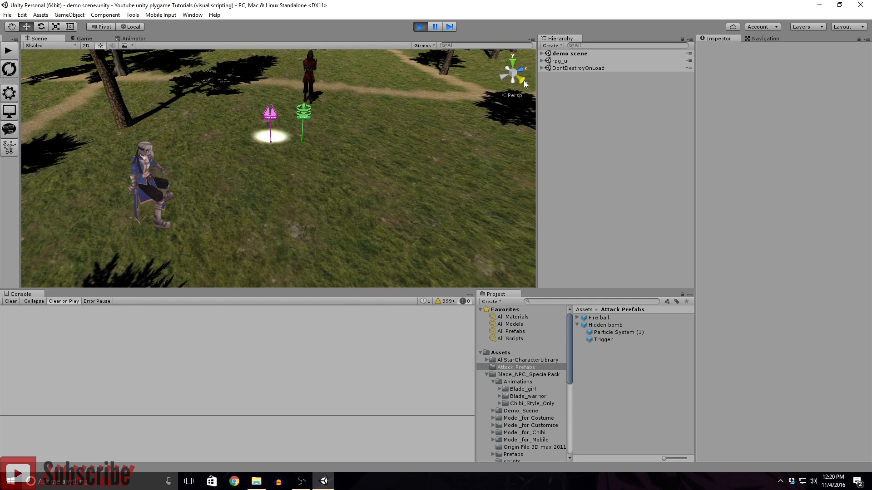
left_click(541, 53)
left_click(567, 164)
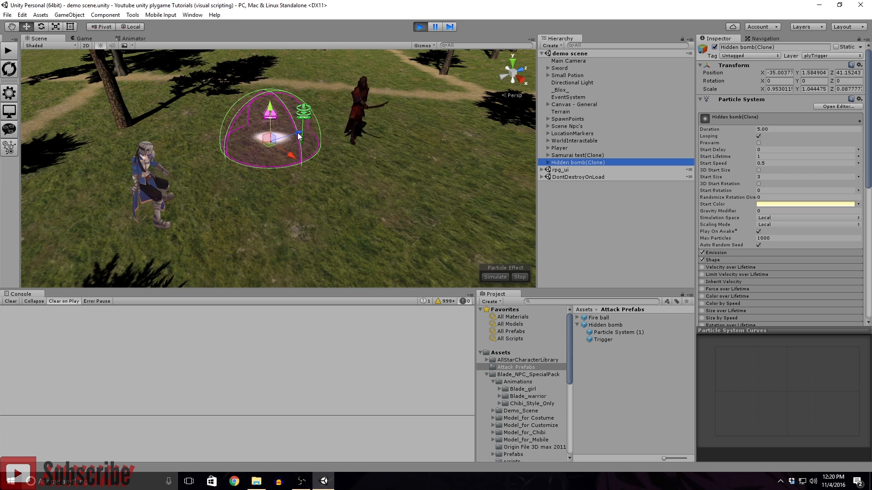
left_click_drag(298, 133, 317, 129)
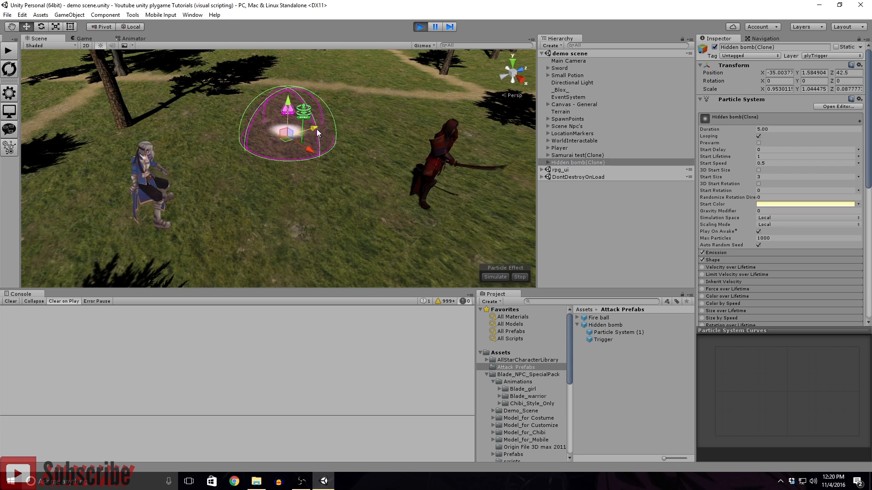
right_click_drag(307, 167, 314, 172)
scroll(314, 173, "down", 2)
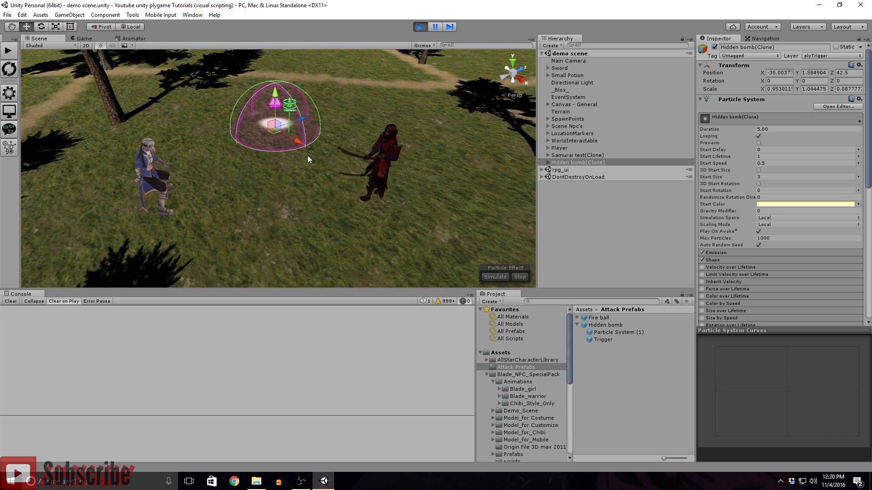
left_click_drag(301, 119, 290, 152)
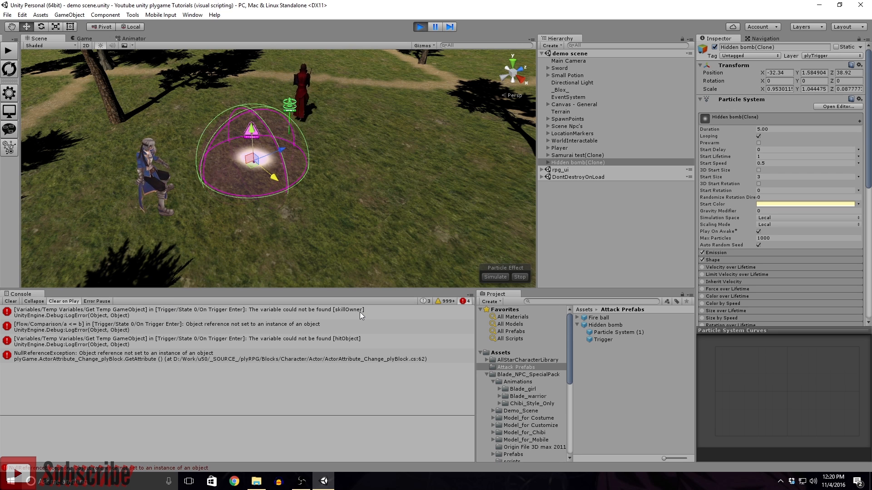
- Stop the game and reopen the Hidden bomb prefab's Trigger blox at the On Trigger Enter event
left_click(422, 26)
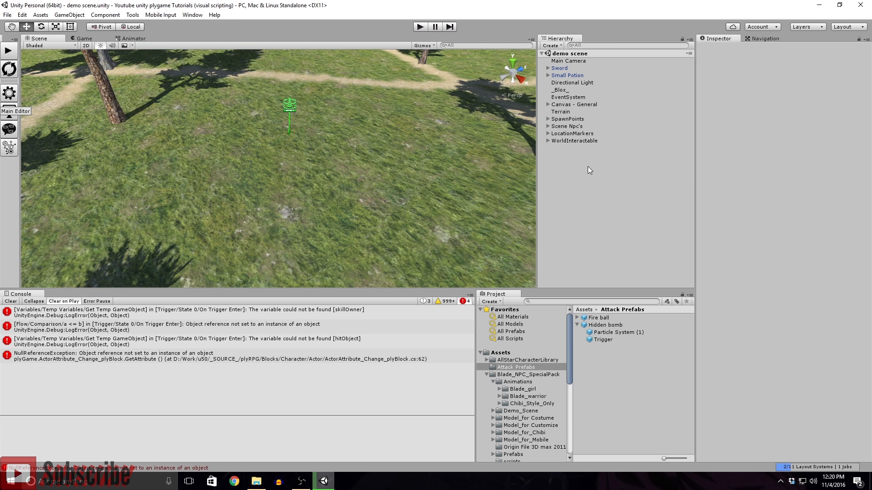
left_click(602, 340)
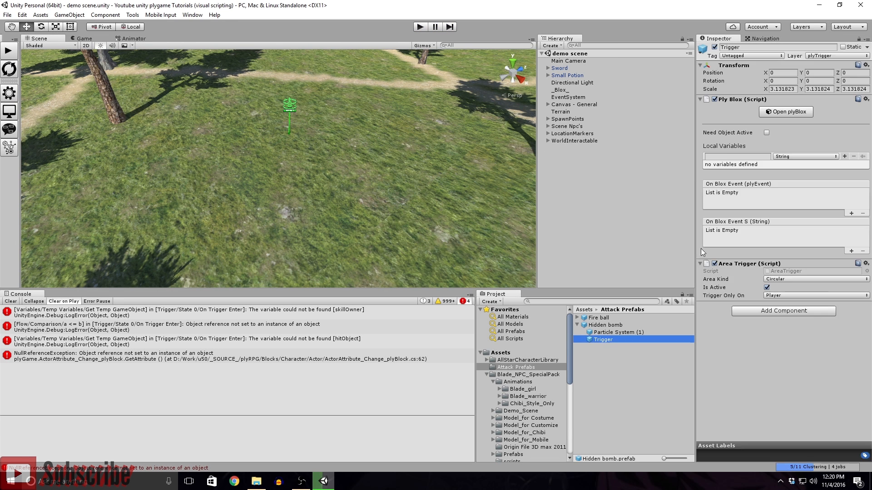
left_click(774, 113)
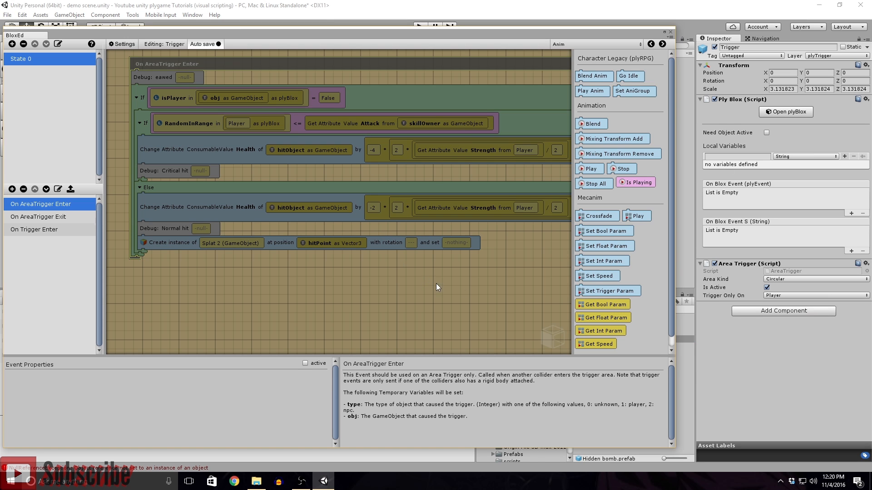
right_click(485, 298)
middle_click_drag(453, 292, 468, 321)
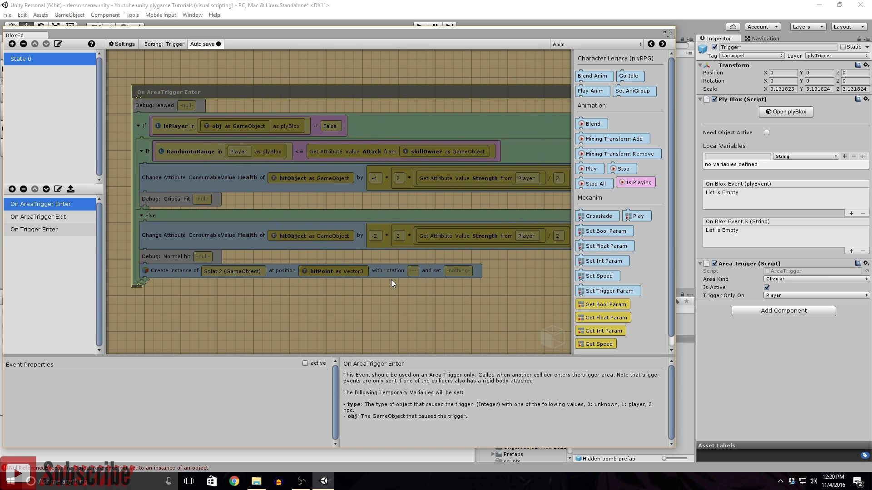
left_click(56, 229)
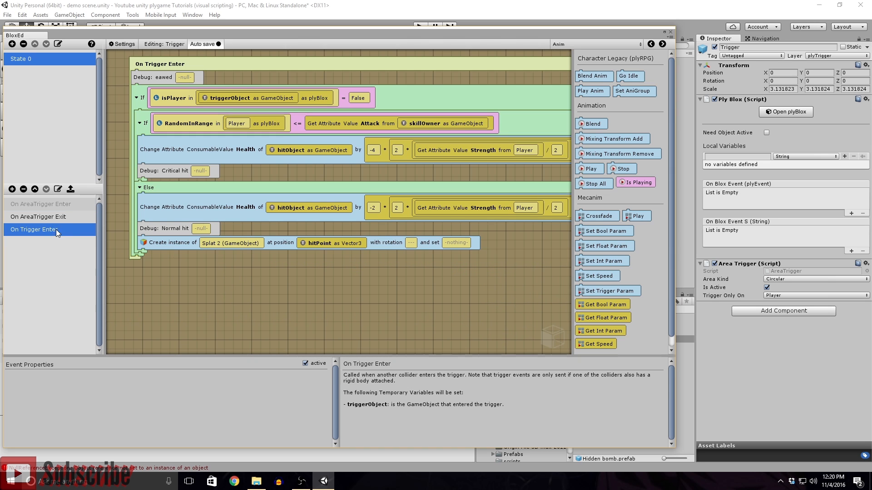
- In the critical-hit If condition, replace the skillOwner source of the Attack attribute value with a copy of the Player block
left_click(454, 124)
left_click(524, 207)
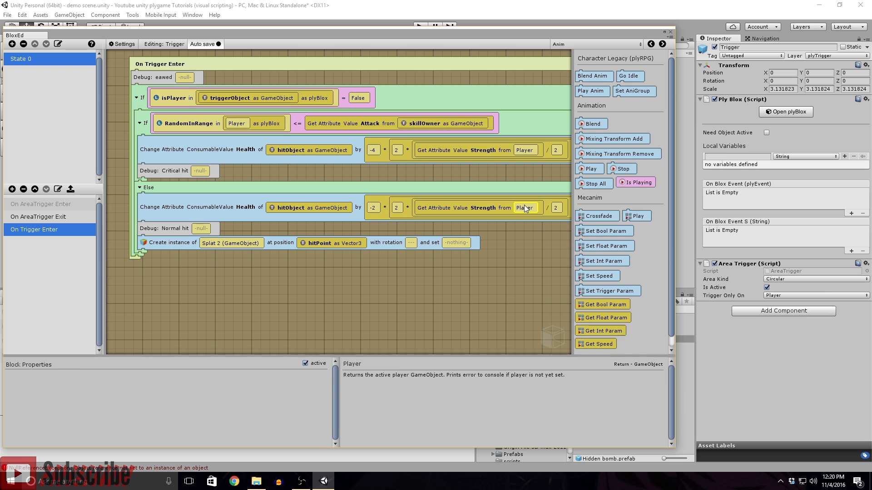
left_click_drag(525, 207, 439, 121, "ctrl")
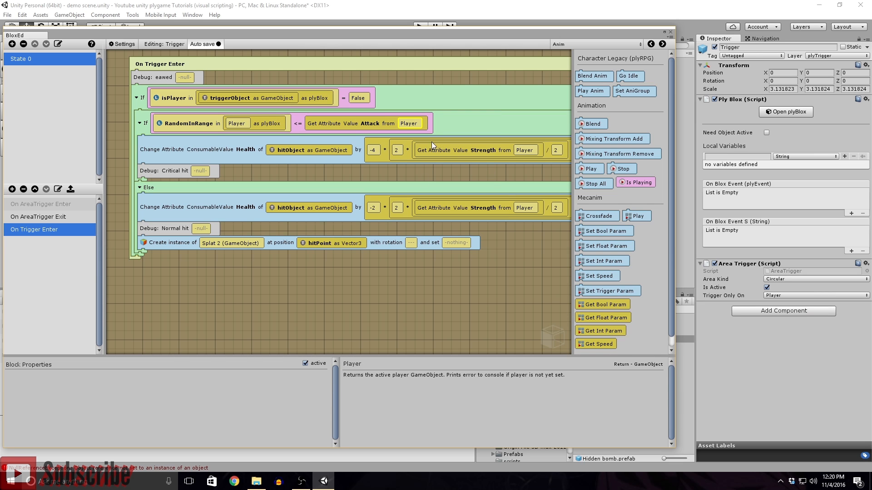
left_click_drag(440, 280, 418, 288)
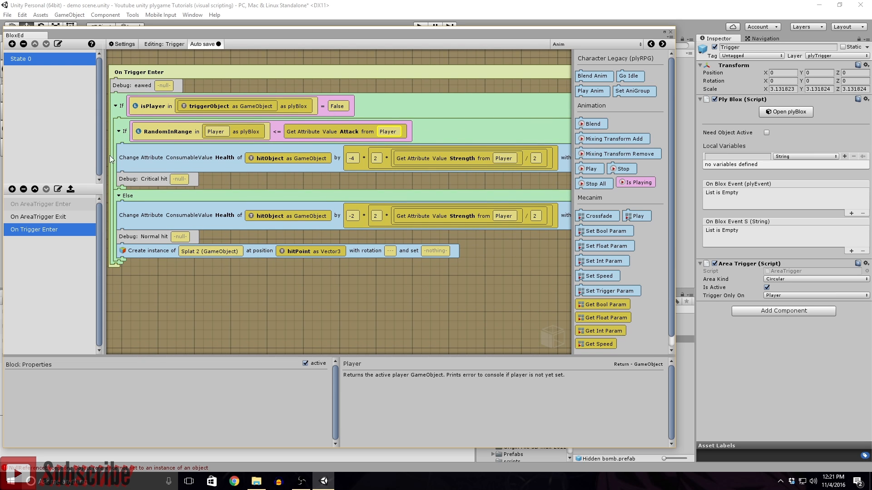
left_click_drag(481, 296, 490, 307)
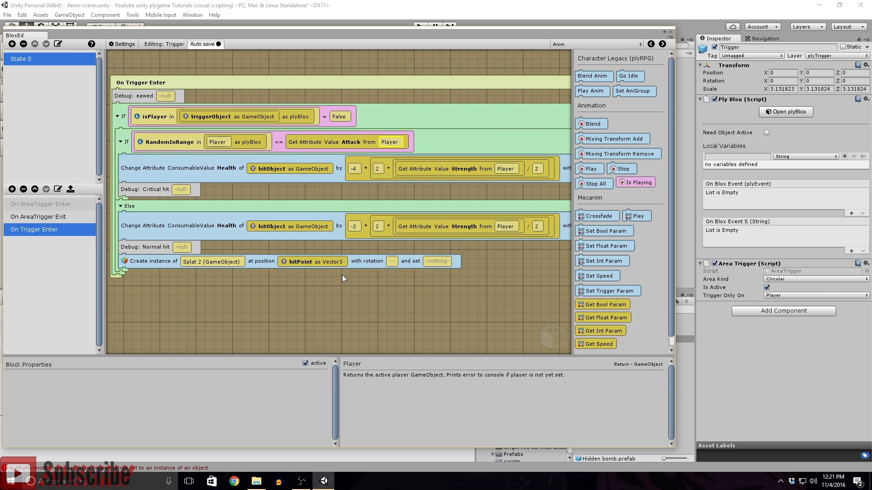
- Replace hitObject with copies of the triggerObject block in both Change Attribute Health blocks, for critical and normal hits
left_click(323, 264)
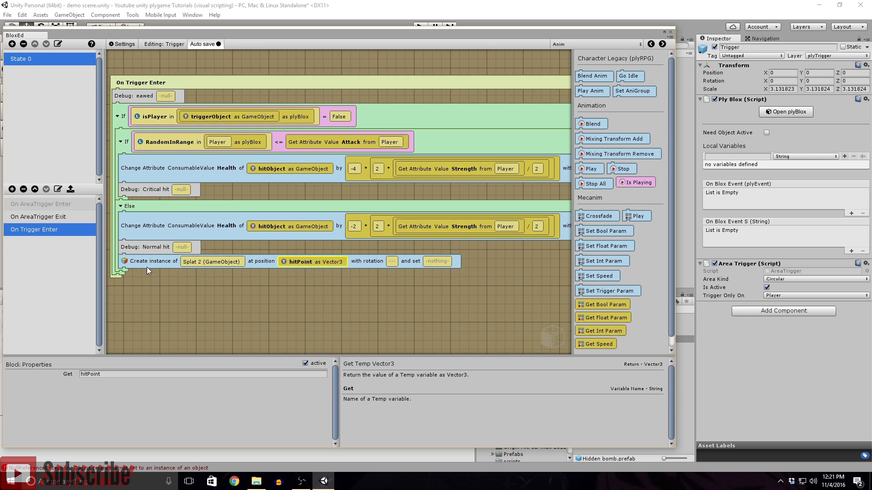
left_click(259, 266)
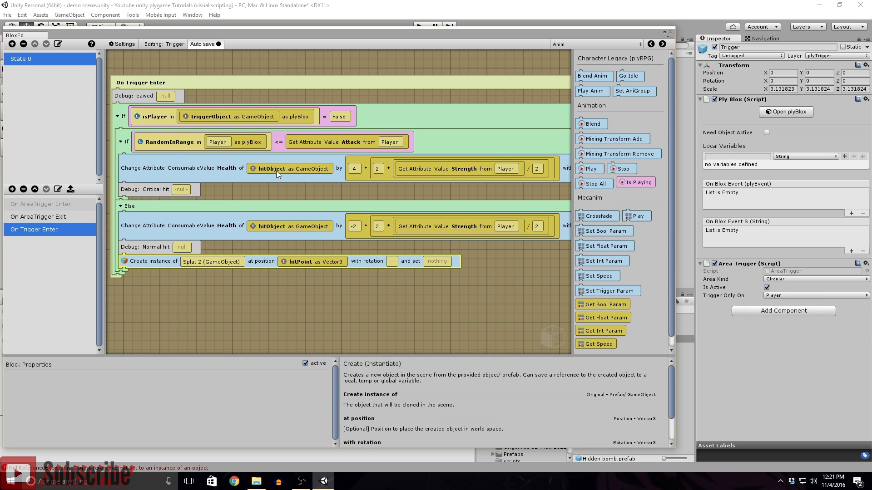
left_click(245, 117)
left_click_drag(245, 114, 277, 228)
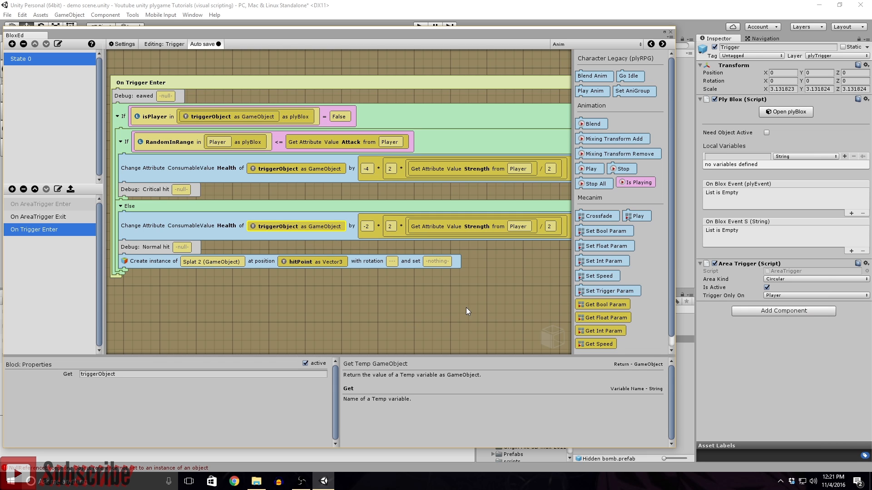
right_click(483, 309)
left_click(407, 304)
mouse_move(392, 300)
middle_mouse_down()
mouse_move(347, 304)
mouse_move(410, 312)
mouse_move(397, 314)
middle_mouse_up()
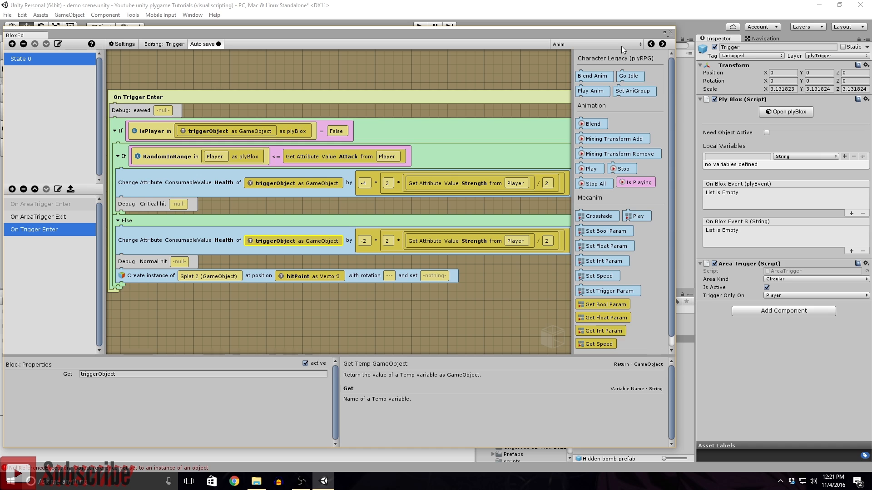
- Replace hitPoint in the Splat 2 create block's position with an as Vector3 conversion of triggerObject
left_click(640, 45)
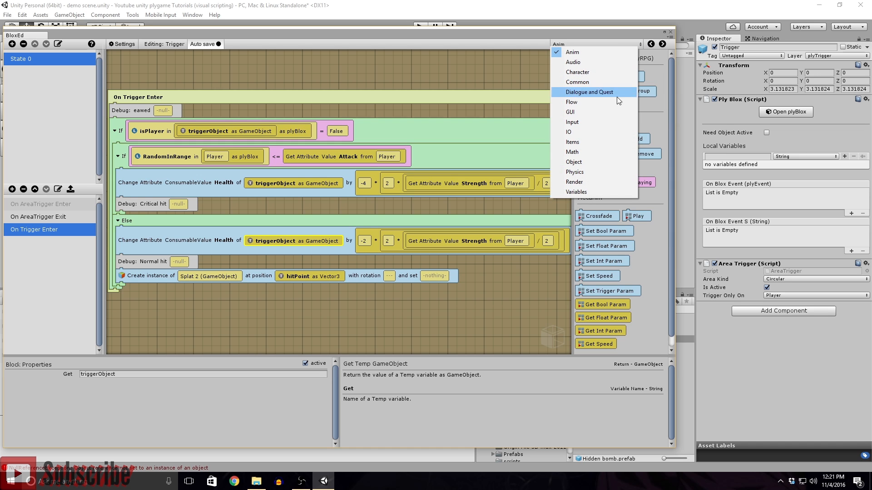
left_click(584, 83)
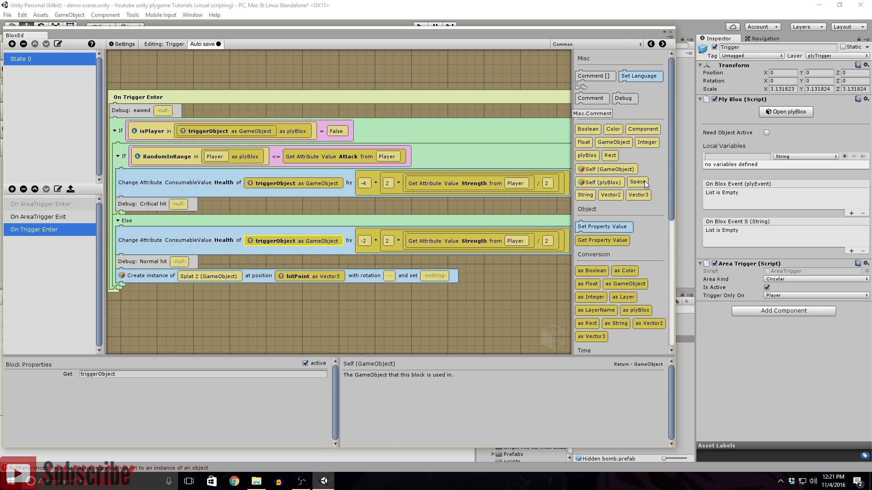
left_click_drag(592, 338, 321, 275)
left_click_drag(284, 238, 287, 280)
middle_click_drag(404, 318, 419, 328)
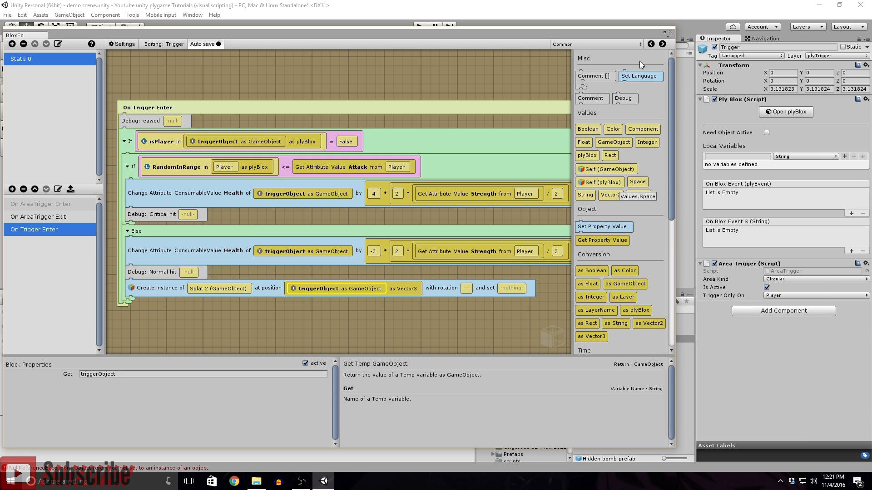
- Set the Splat 2 create block's position to a Math Vector3: A + B block
left_click(638, 44)
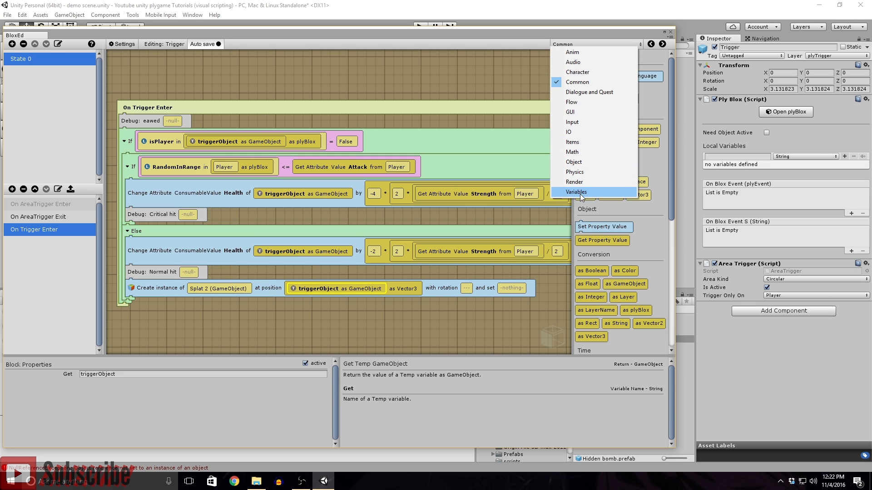
left_click(579, 153)
scroll(622, 198, "down", 6)
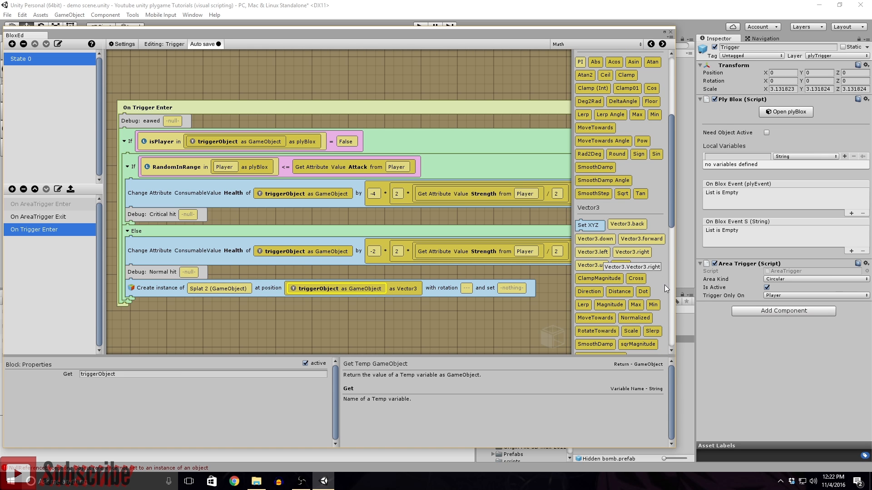
scroll(651, 285, "down", 6)
scroll(651, 286, "up", 4)
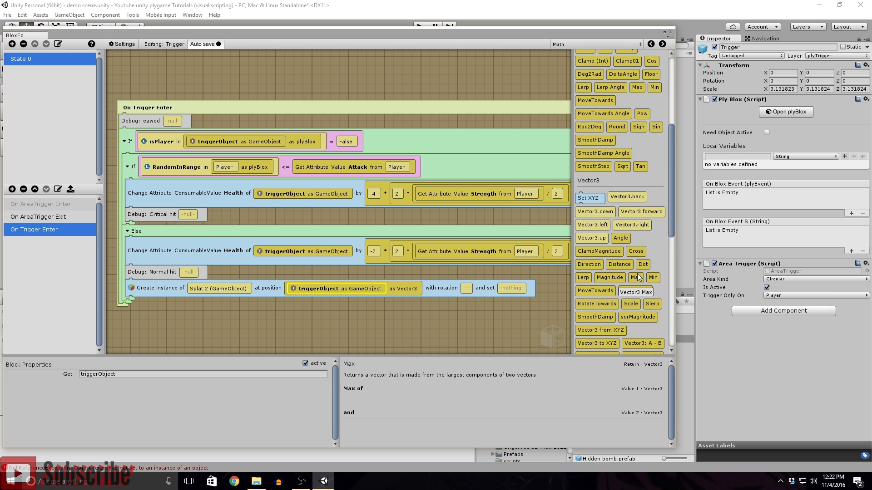
scroll(662, 293, "down", 1)
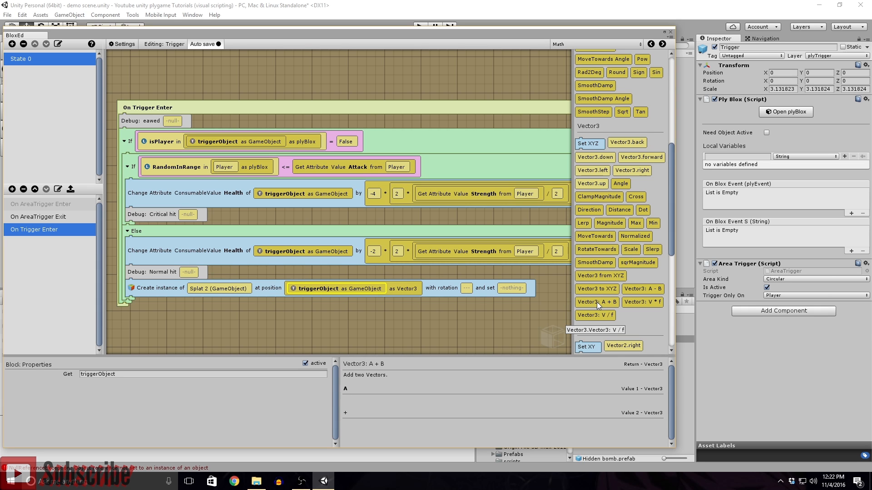
left_click_drag(596, 301, 358, 287)
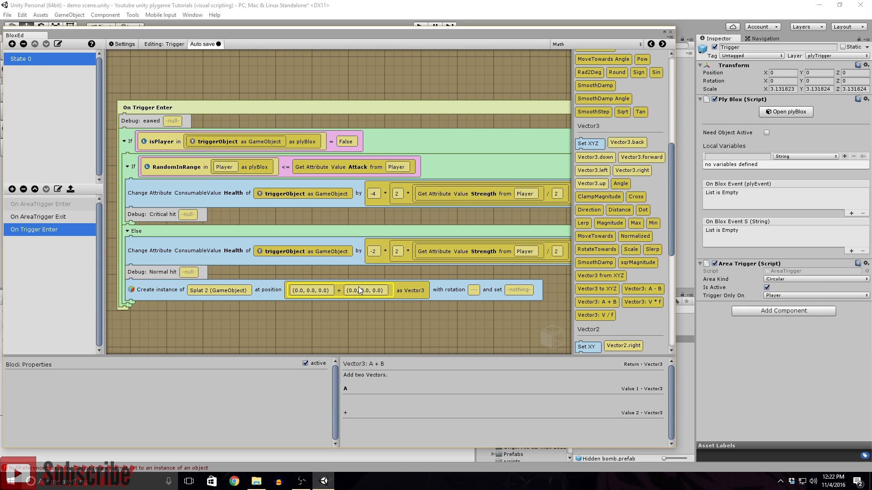
left_click_drag(309, 253, 374, 292)
left_click(341, 290)
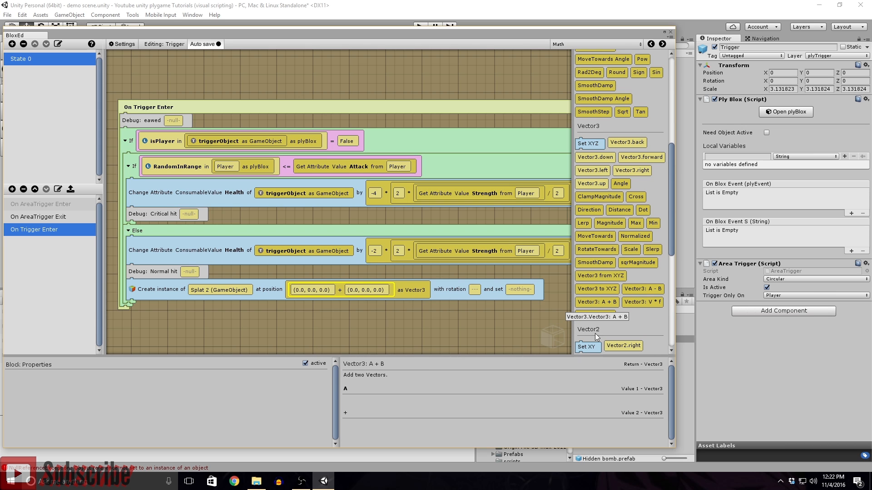
left_click_drag(597, 298, 410, 286)
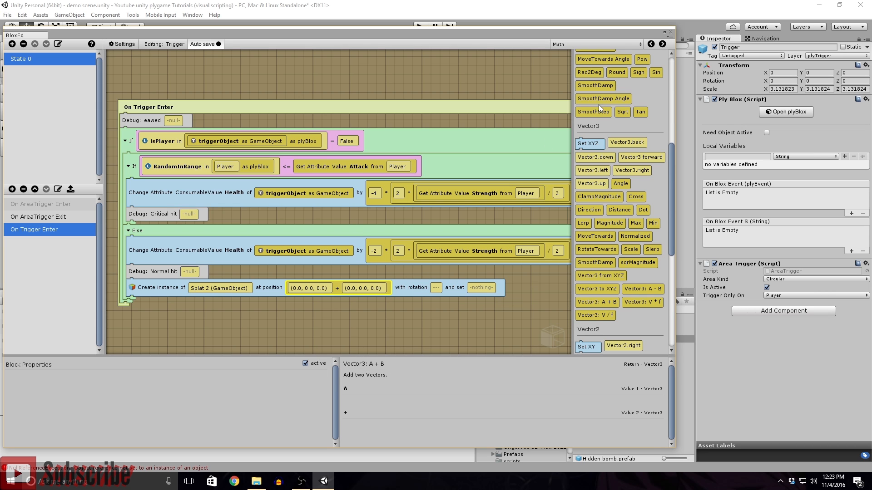
- Fill the first value of the position sum with an as Vector3 conversion of triggerObject
scroll(612, 146, "up", 10)
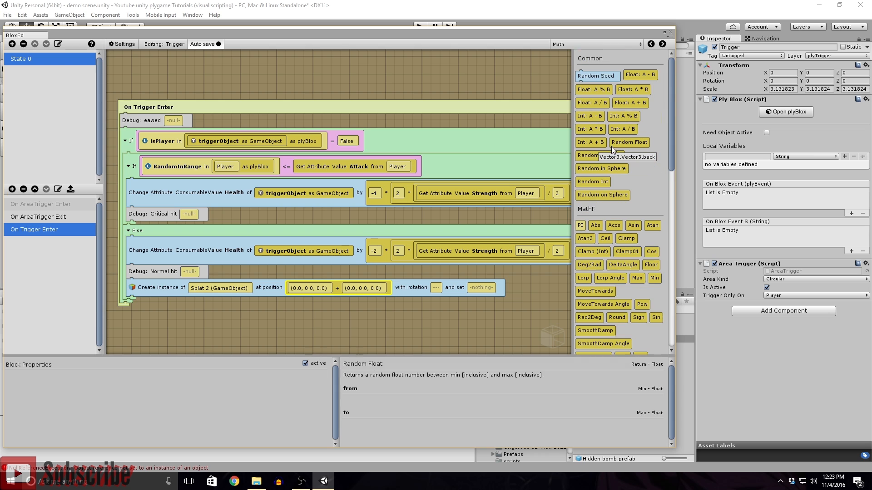
left_click(625, 43)
left_click(587, 90)
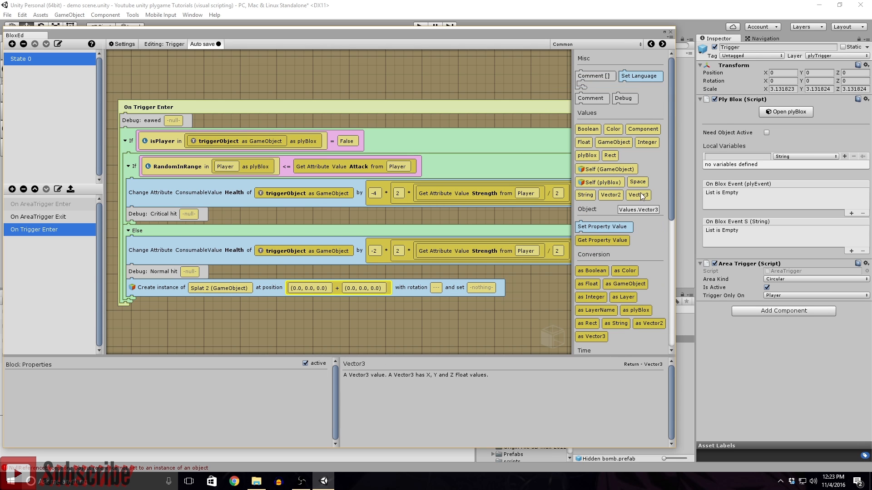
scroll(635, 286, "down", 3)
left_click_drag(590, 310, 313, 289)
left_click(292, 249)
left_click_drag(324, 252, 300, 291)
- Set the Y of the position sum's second vector to 0.5
left_click(445, 294)
left_click(184, 375)
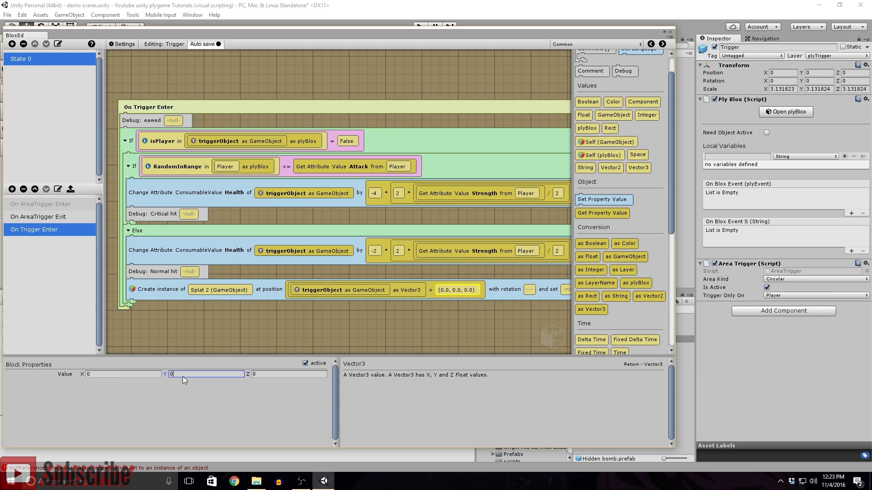
type("0.5")
right_click(449, 309)
middle_click_drag(407, 311, 397, 327)
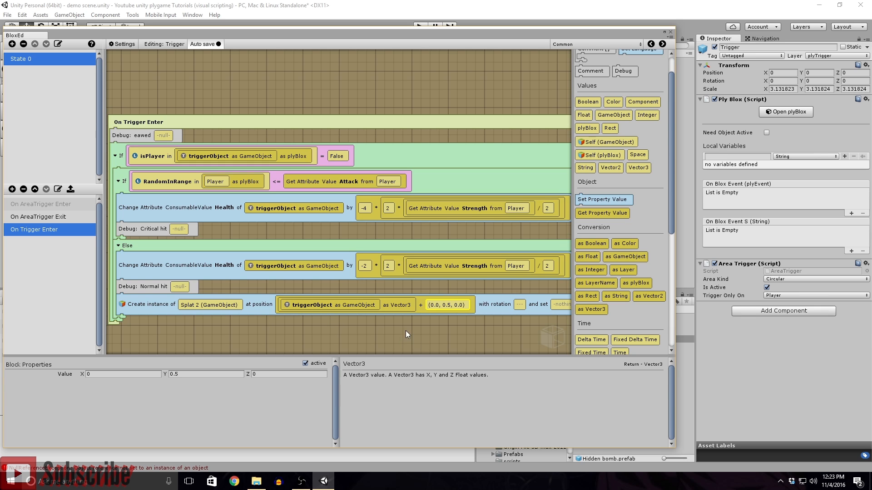
- Delete the "eawed" Debug block from the On Trigger Enter event
middle_click_drag(244, 331, 244, 333)
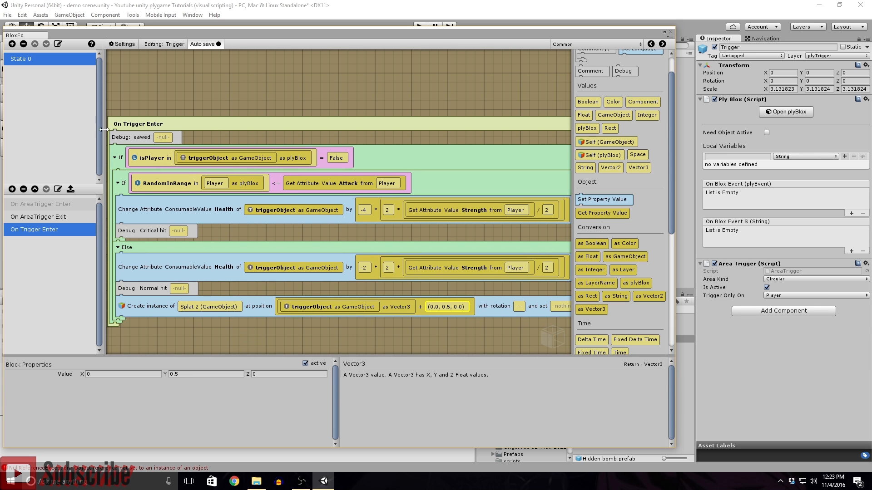
left_click(133, 139)
key("Delete")
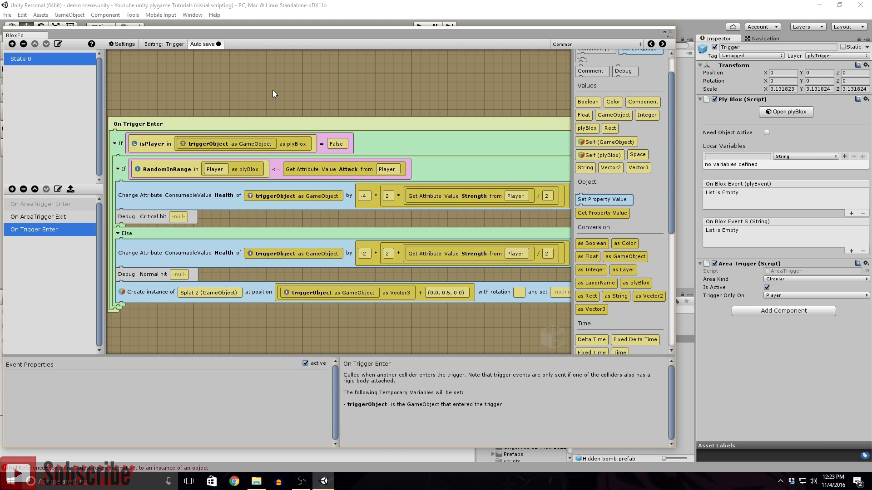
- Delete the On AreaTrigger Exit and On AreaTrigger Enter events, then reopen On Trigger Enter to review its blocks
left_click(42, 217)
left_click(23, 189)
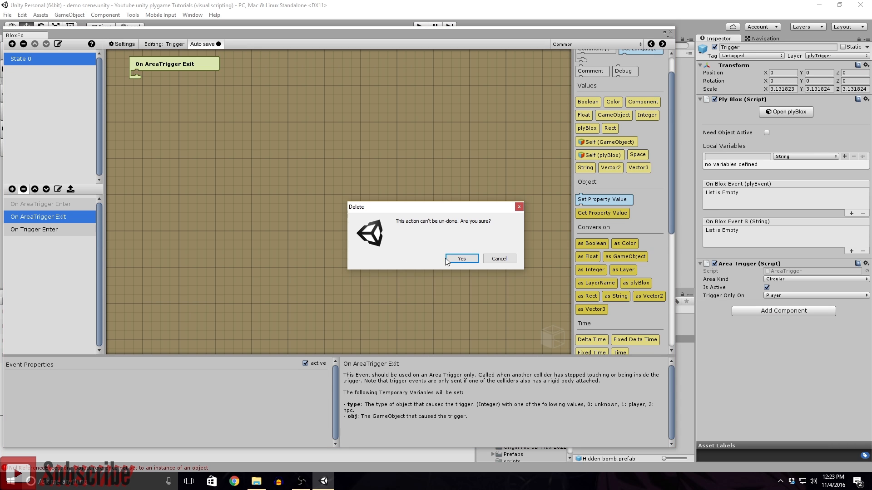
left_click(462, 260)
left_click(55, 210)
left_click(23, 196)
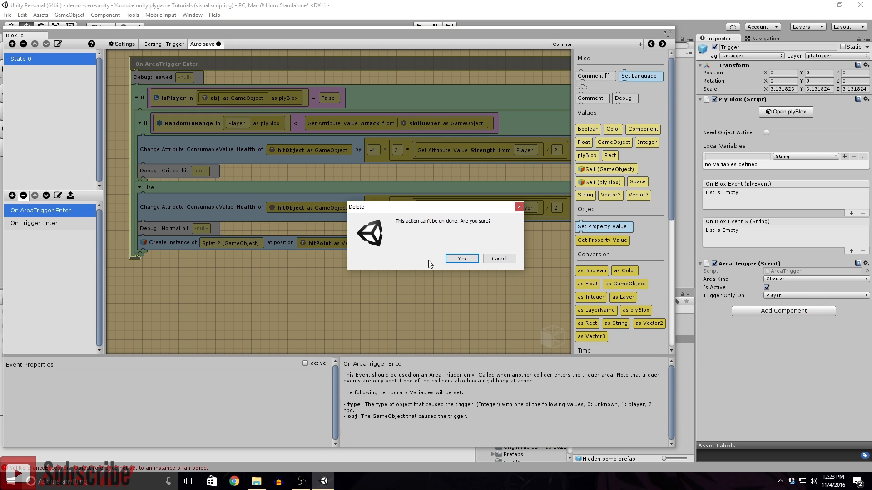
left_click(453, 259)
left_click(27, 217)
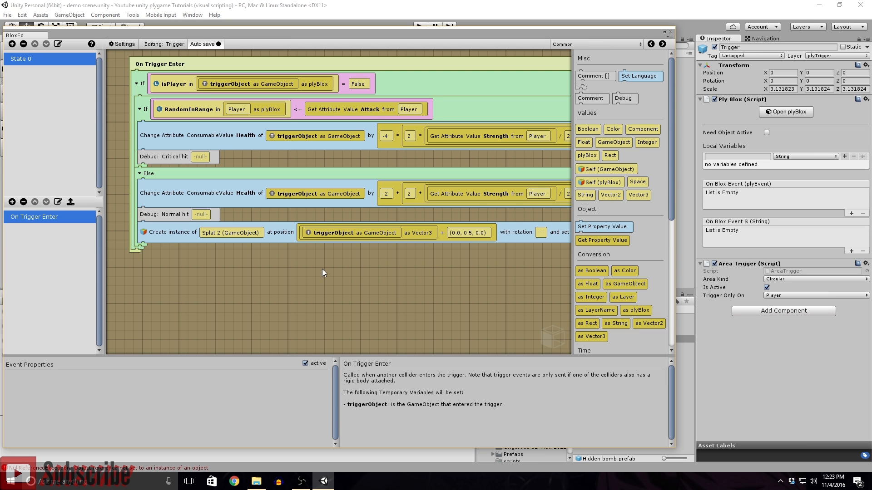
middle_click_drag(402, 280, 300, 317)
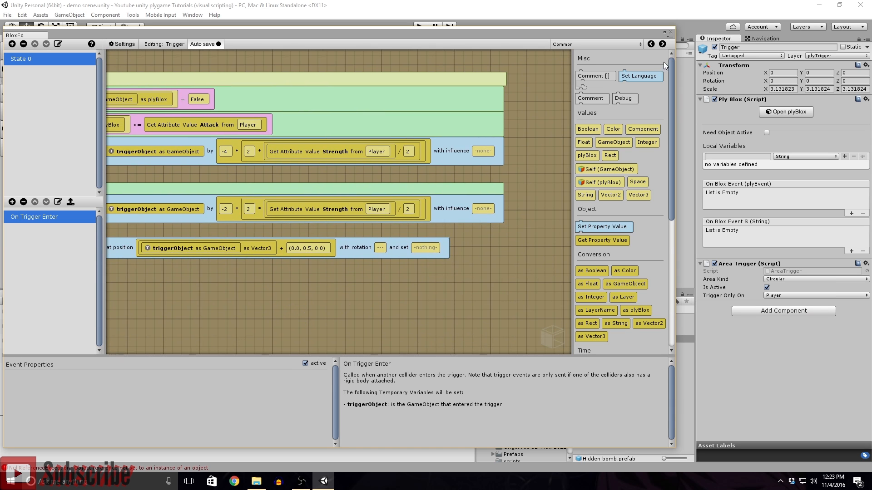
- Close the blox editor, run the game from the bootstrap scene and start a new game
left_click(670, 32)
left_click(580, 213)
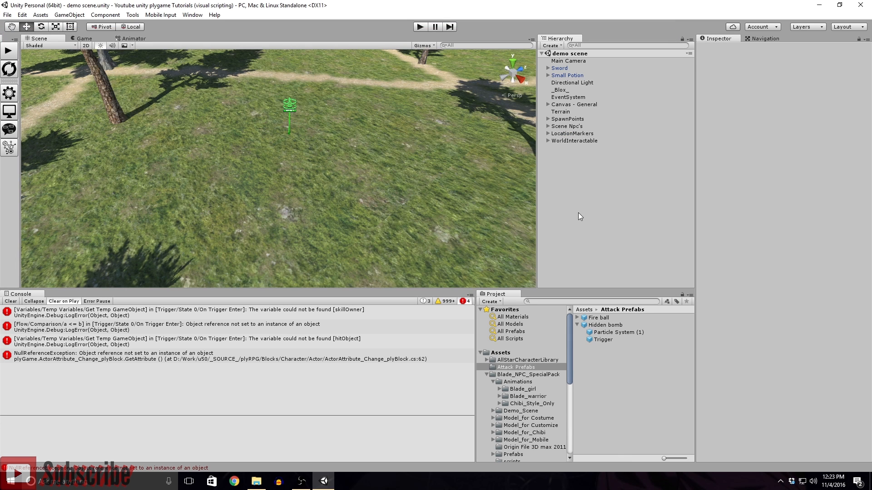
left_click(5, 53)
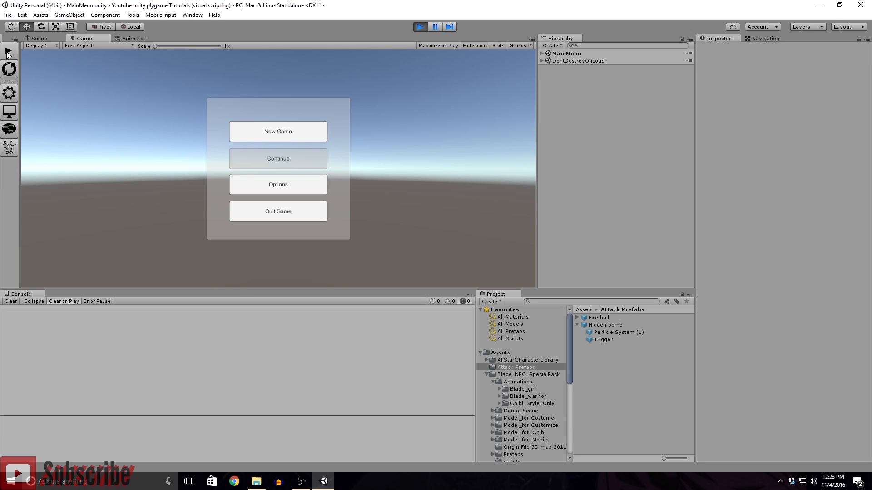
left_click(293, 138)
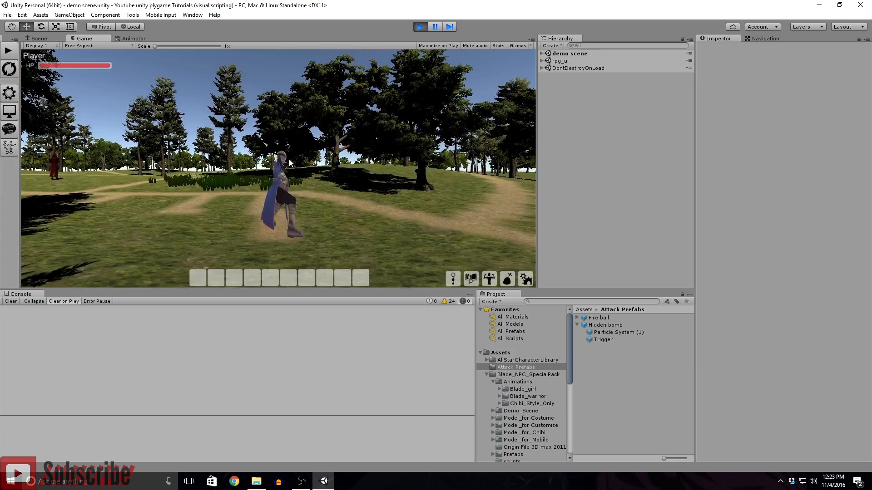
- Walk the player toward the red NPC and add the Hidden bomb skill to the first action bar slot
right_click_drag(323, 173, 342, 192)
key("w")
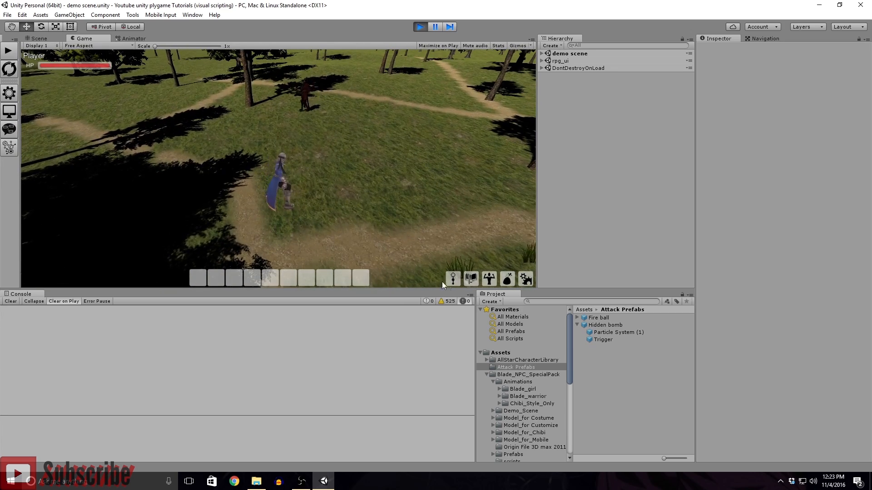
left_click(450, 280)
left_click(217, 110)
left_click(357, 199)
left_click(331, 222)
left_click(403, 88)
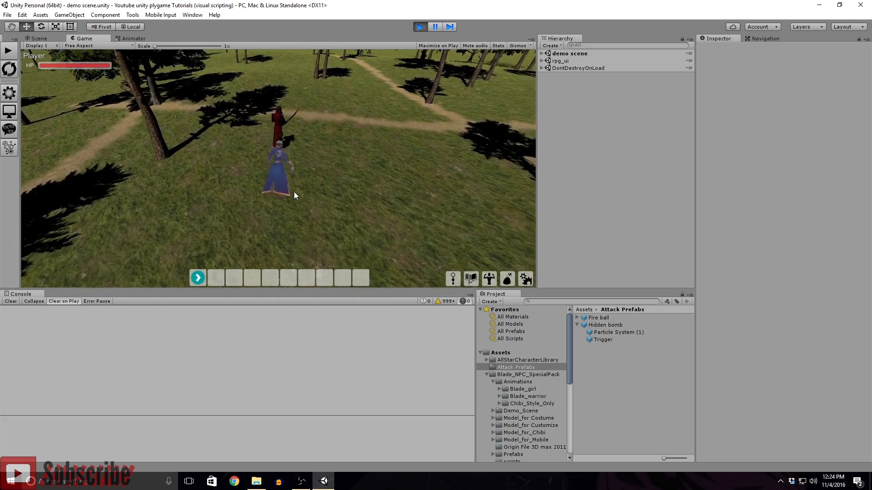
- Cast the Hidden bomb skill near the red NPC and move the player around so the NPC enters the bomb's trigger
key("1")
key("s")
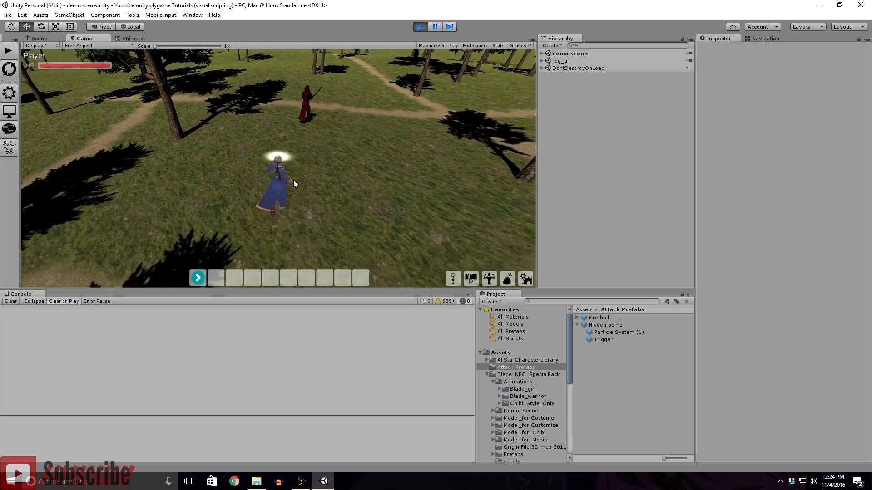
key("w")
mouse_move(295, 175)
right_mouse_down()
mouse_move(284, 177)
mouse_move(321, 186)
mouse_move(302, 189)
right_mouse_up()
key("s")
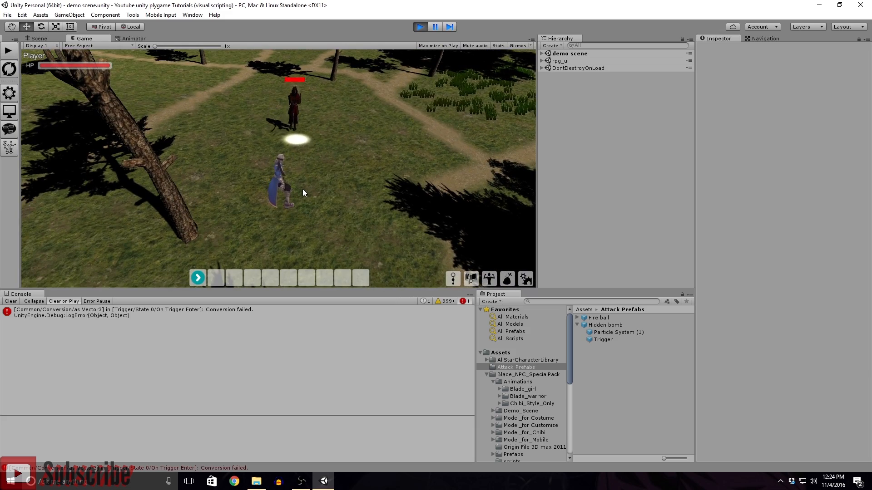
- Move the player around the red NPC to watch the bomb's effect in game, and stop the test run
key("s")
right_click_drag(303, 189, 251, 192)
key("w")
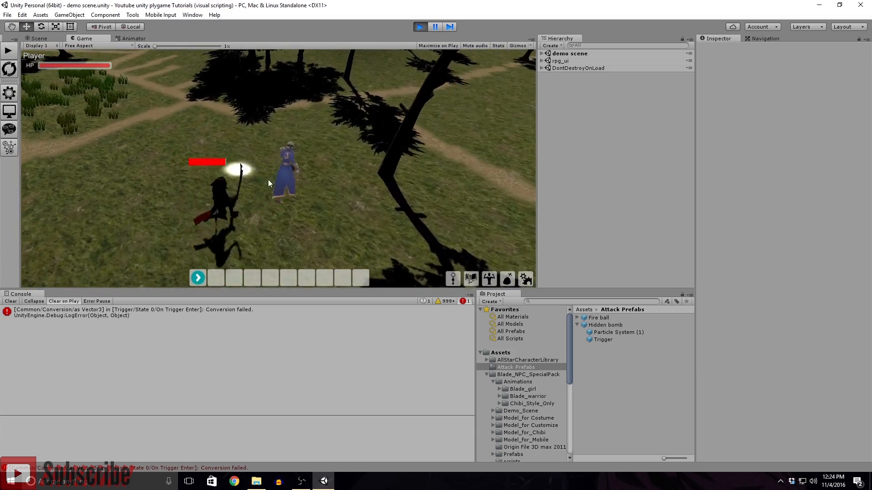
left_click(420, 27)
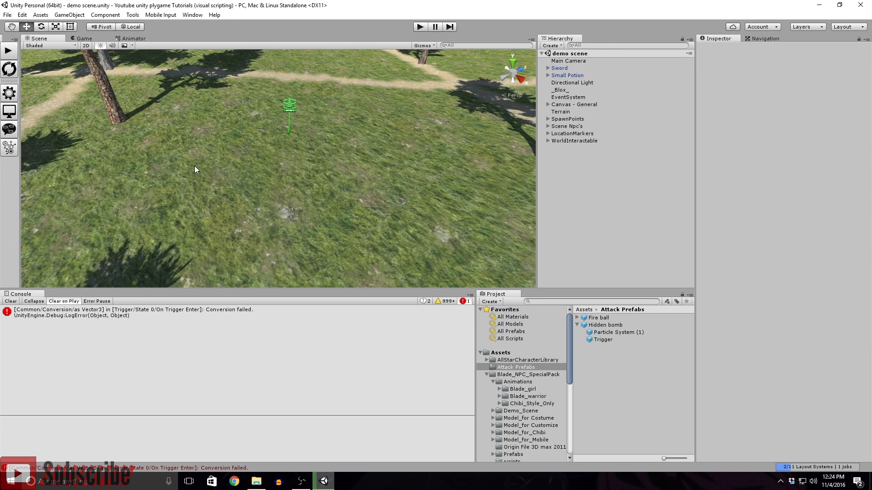
- Open the blox editor for the Hidden bomb prefab's Trigger and reposition its window to show the On Trigger Enter blocks
left_click(600, 339)
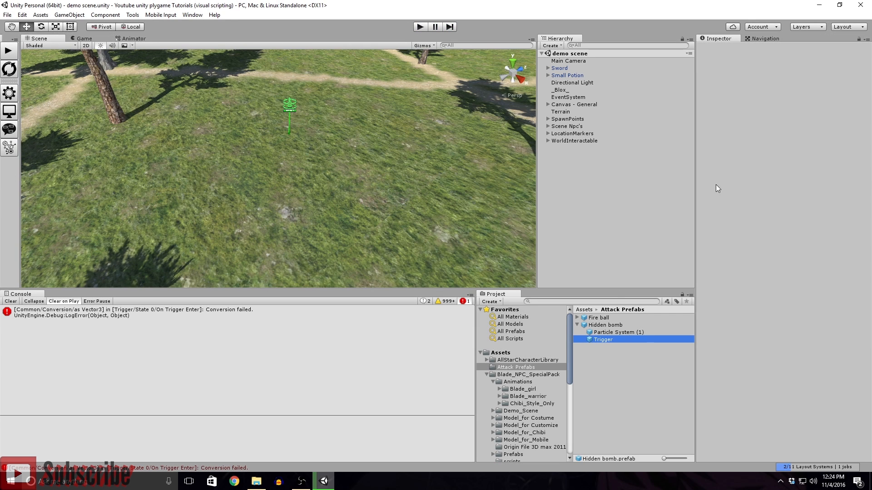
left_click(781, 112)
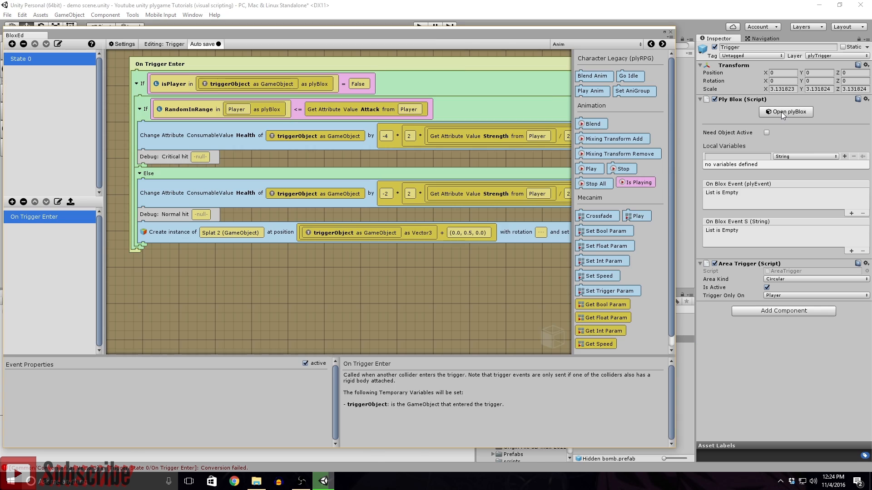
left_click_drag(423, 36, 672, 75)
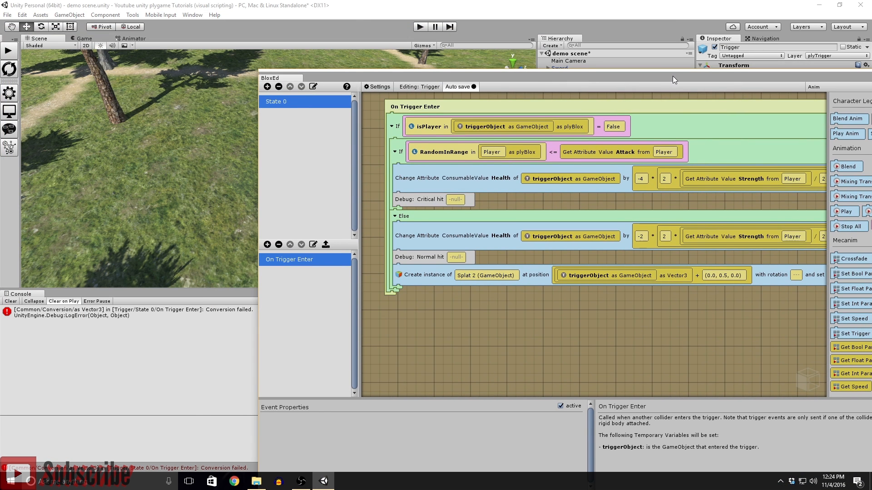
left_click_drag(672, 75, 434, 10)
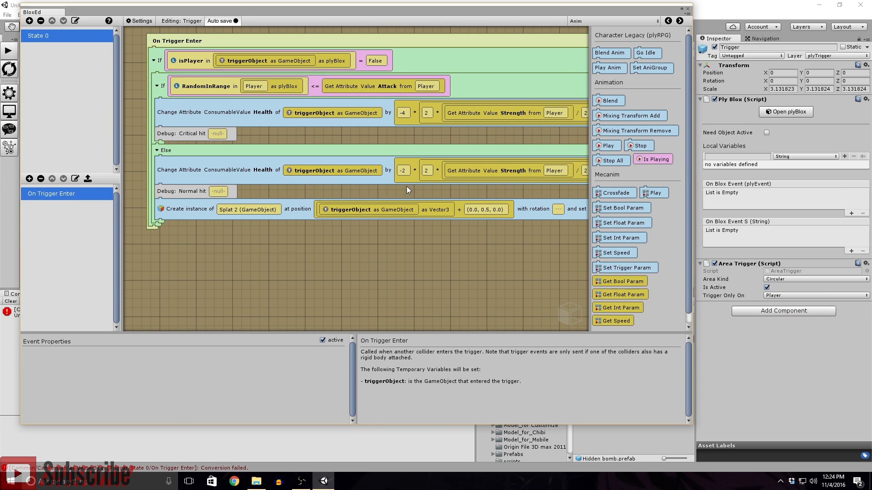
- Replace the as Vector3 conversion in the splat's creation position with a Get Position block targeting triggerObject, and close the blox editor
left_click(383, 213)
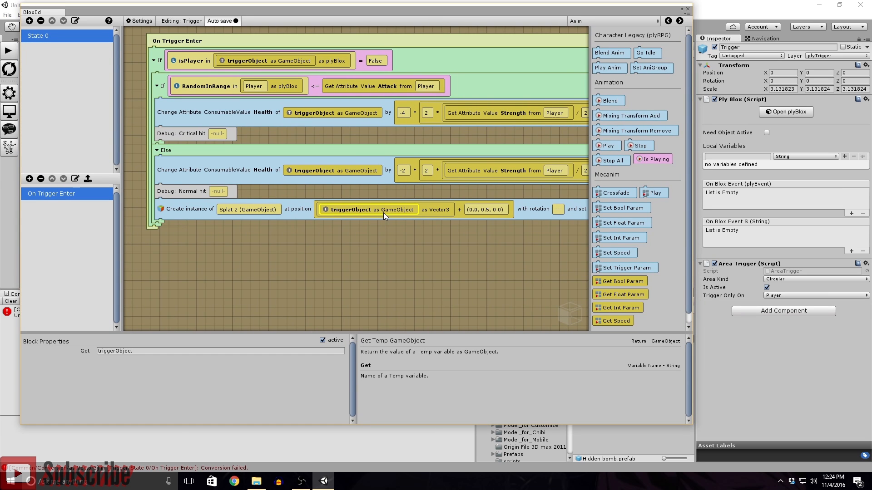
left_click(437, 211)
left_click(654, 20)
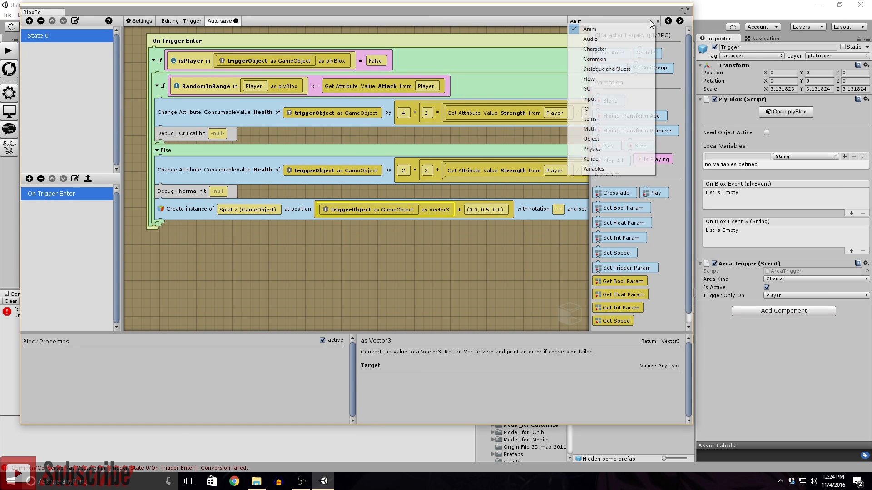
left_click(595, 139)
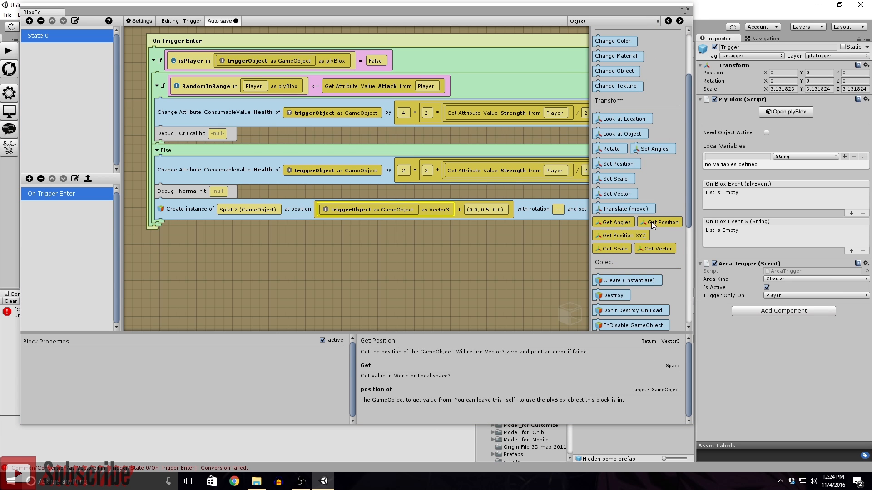
left_click_drag(663, 224, 507, 215)
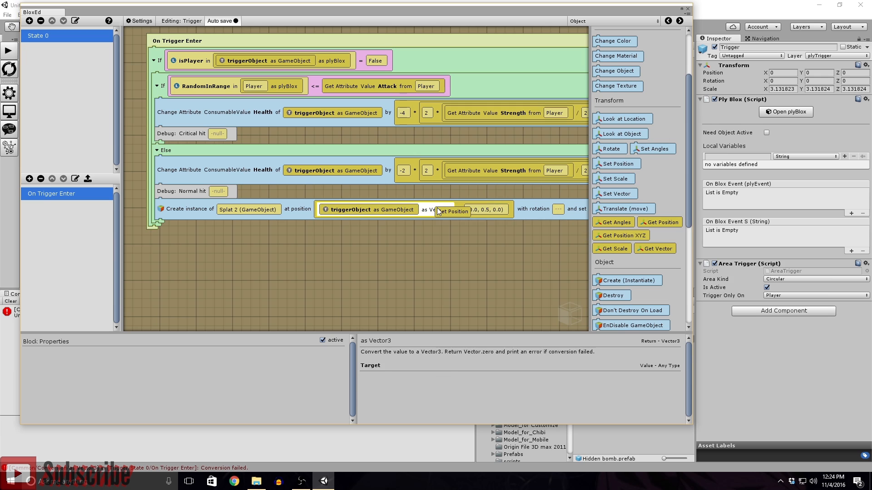
left_click_drag(439, 211, 437, 210)
left_click(324, 171)
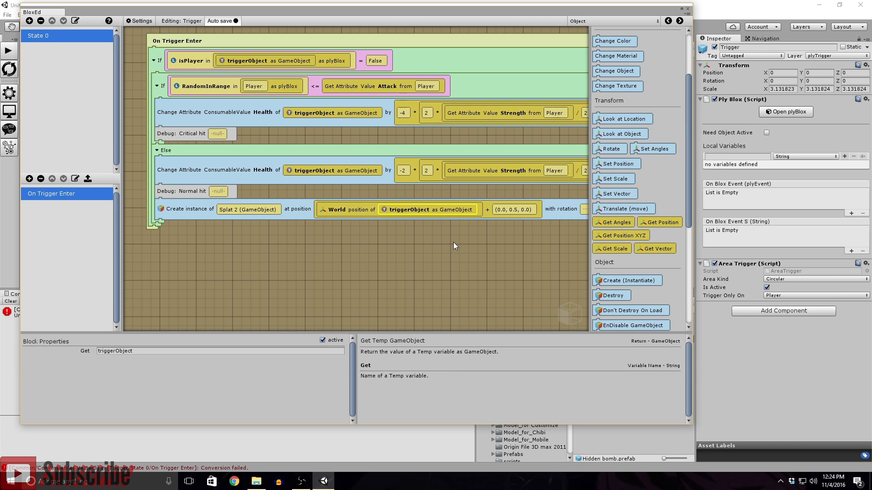
middle_click_drag(462, 239, 436, 243)
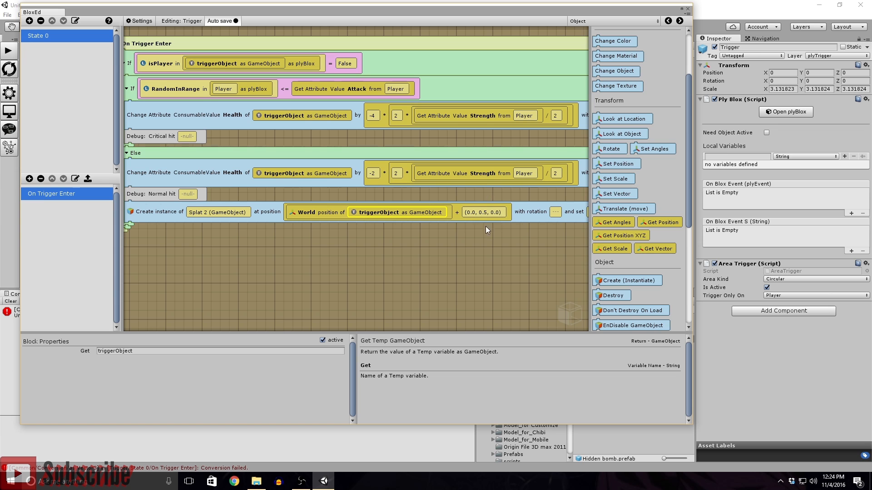
left_click(688, 9)
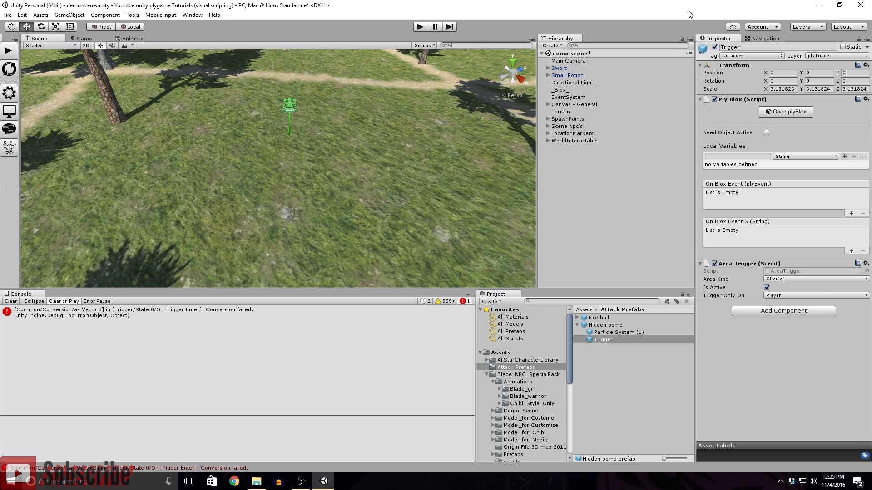
- Place the Hidden bomb prefab on the grass beside the path and put it last in the scene hierarchy
mouse_move(400, 167)
right_mouse_down()
mouse_move(366, 180)
mouse_move(378, 198)
mouse_move(301, 200)
mouse_move(378, 217)
right_mouse_up()
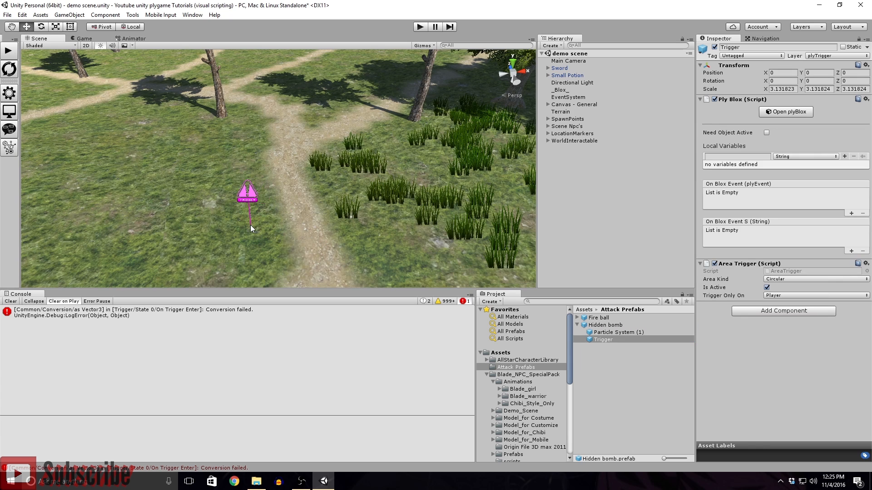
left_click_drag(250, 224, 250, 225)
right_click_drag(375, 196, 359, 220)
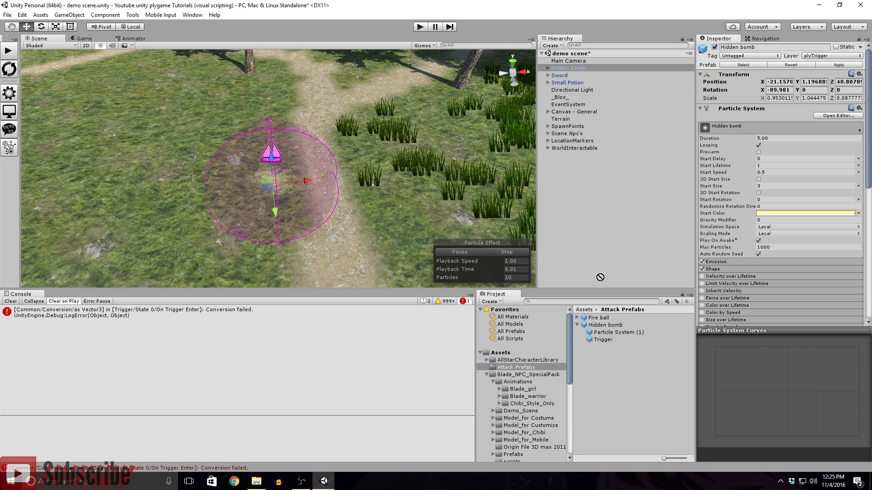
left_click_drag(573, 212, 569, 154)
left_click(565, 177)
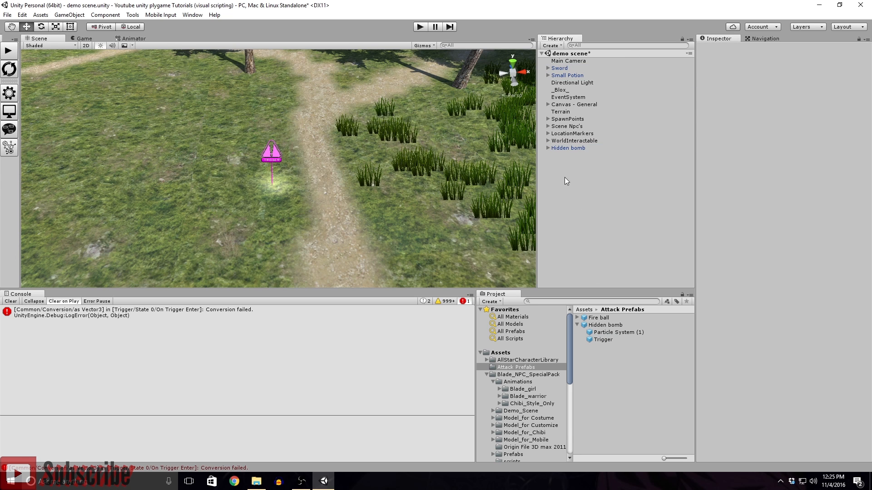
- Add a particle system as a child of Hidden bomb and name it Explosion
left_click(565, 149)
right_click(568, 187)
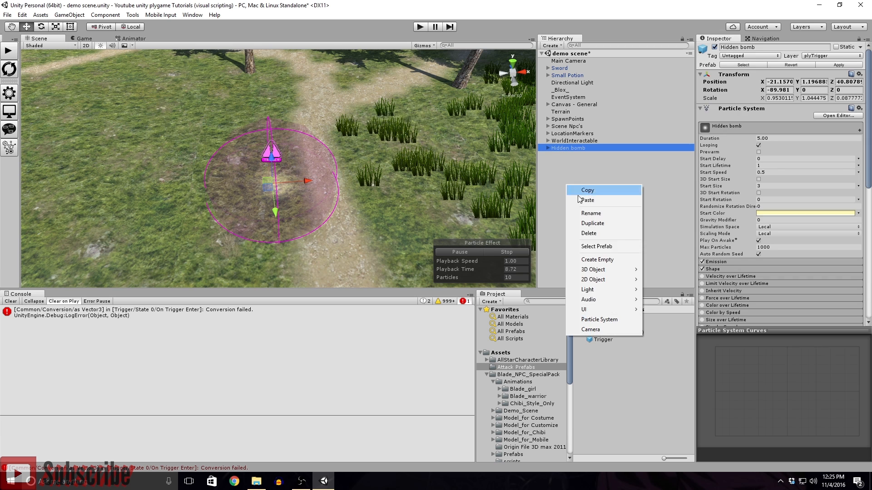
left_click(595, 323)
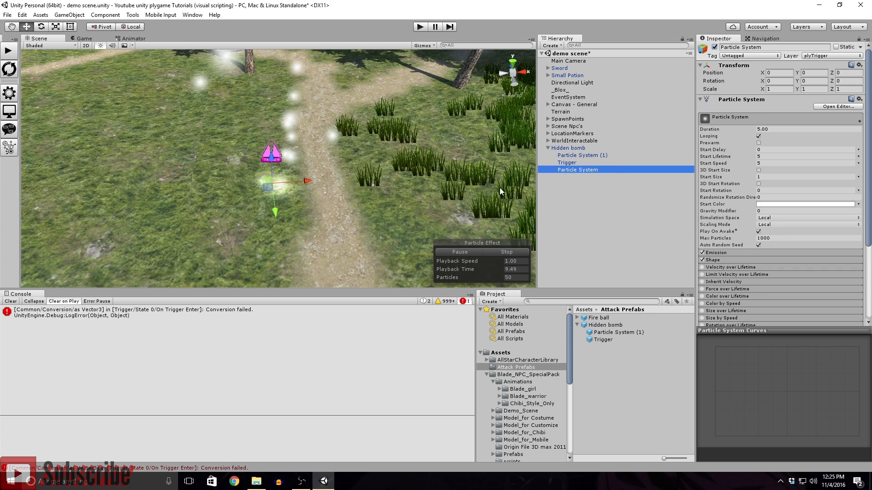
left_click(771, 47)
type("E")
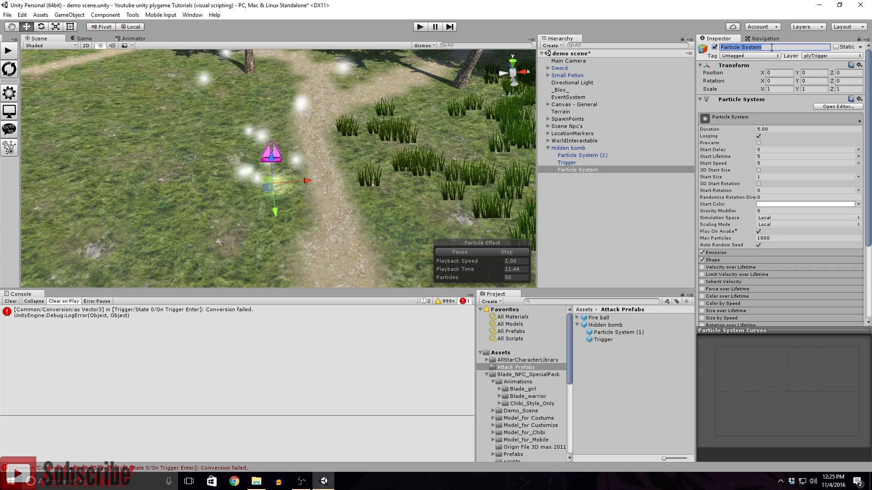
type("xplosion")
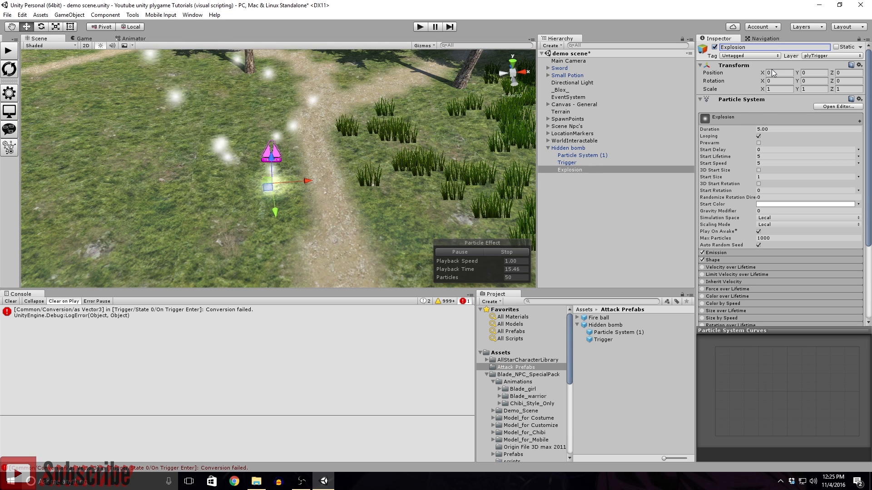
- Set the Explosion particle system's emitter shape to Sphere
left_click(752, 261)
left_click(774, 268)
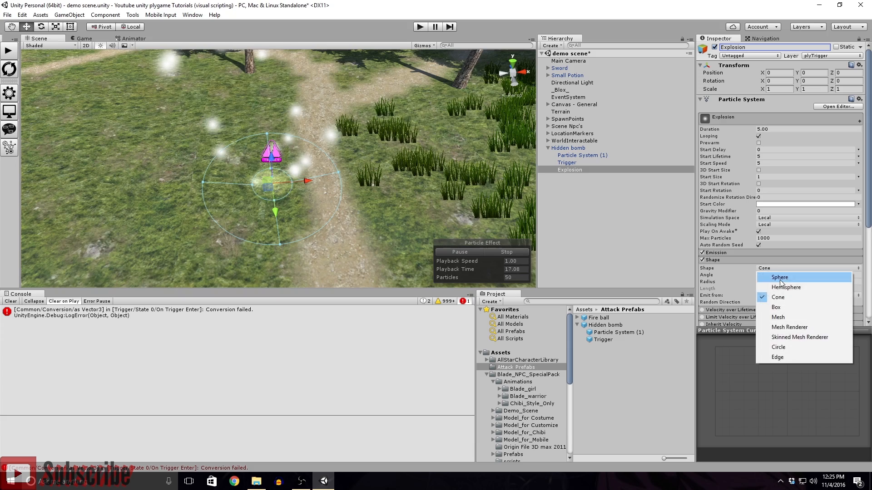
left_click(766, 275)
mouse_move(390, 178)
right_mouse_down()
mouse_move(359, 162)
mouse_move(353, 185)
mouse_move(380, 169)
right_mouse_up()
scroll(370, 147, "down", 7)
scroll(372, 179, "up", 5)
- Scale Hidden bomb's Trigger object up uniformly to about 4.92
left_click(577, 149)
right_click_drag(324, 182, 296, 191)
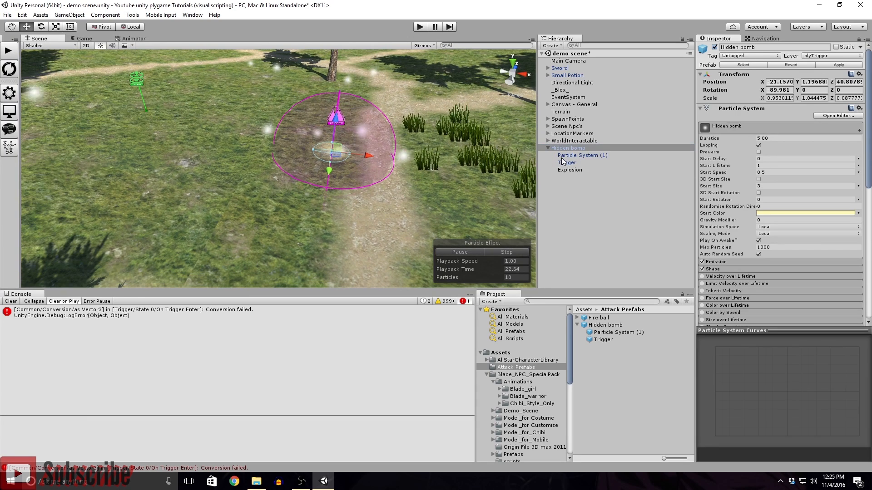
left_click(550, 148)
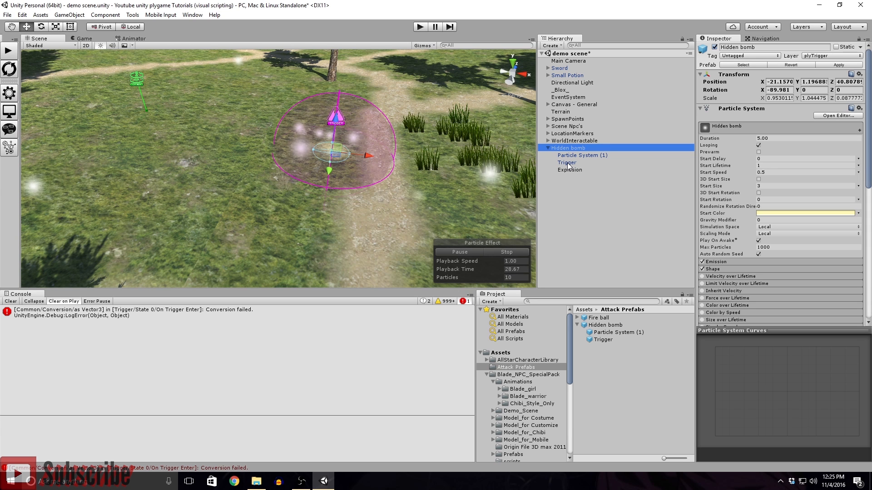
left_click(567, 163)
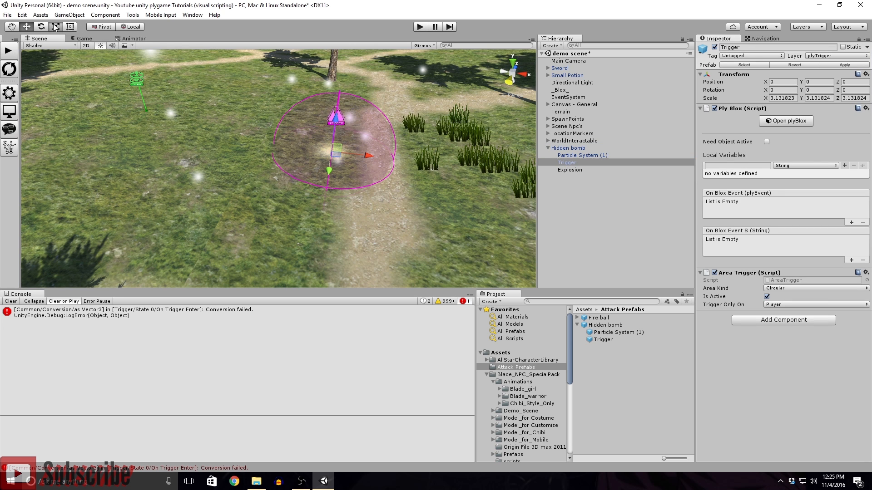
left_click_drag(330, 151, 357, 156)
right_click_drag(357, 156, 300, 195)
scroll(297, 195, "down", 6)
scroll(295, 195, "up", 6)
left_click_drag(266, 162, 266, 163)
right_click_drag(391, 193, 376, 212)
scroll(376, 212, "down", 2)
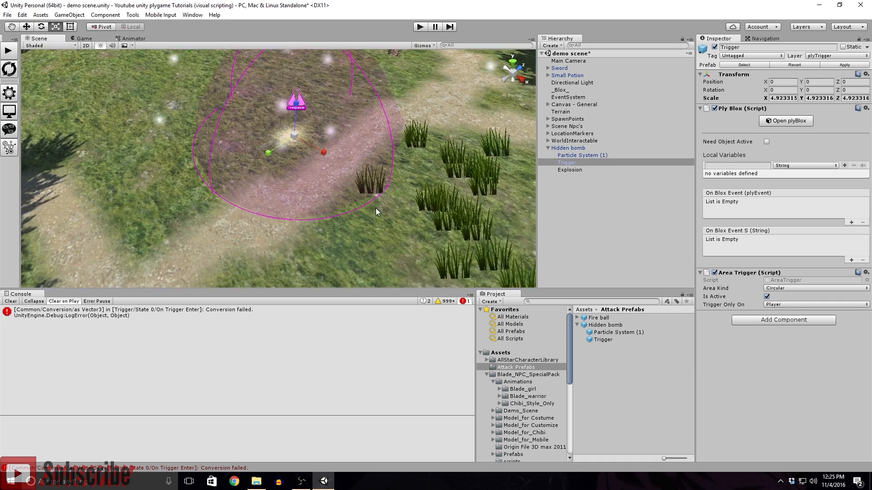
- Compare the Explosion particles with the bomb's trigger area and set the Explosion's start lifetime to 1
left_click(565, 170)
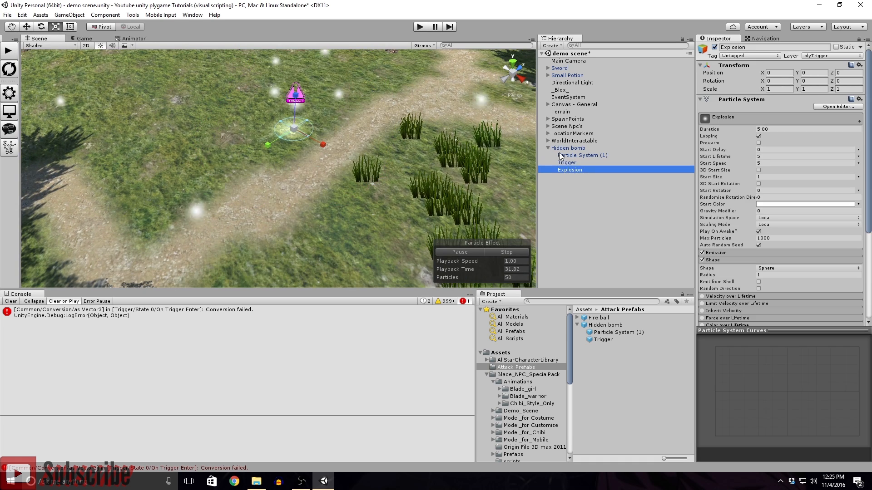
left_click(567, 148)
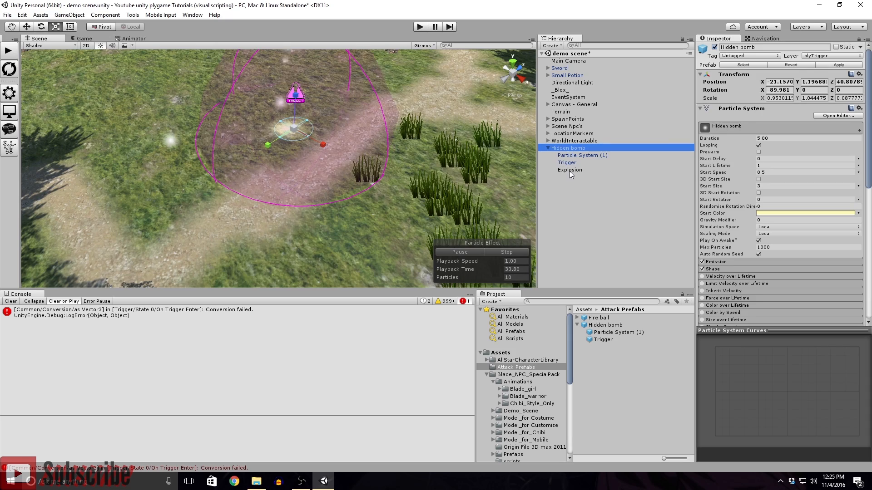
left_click(568, 171)
right_click_drag(384, 175, 348, 157)
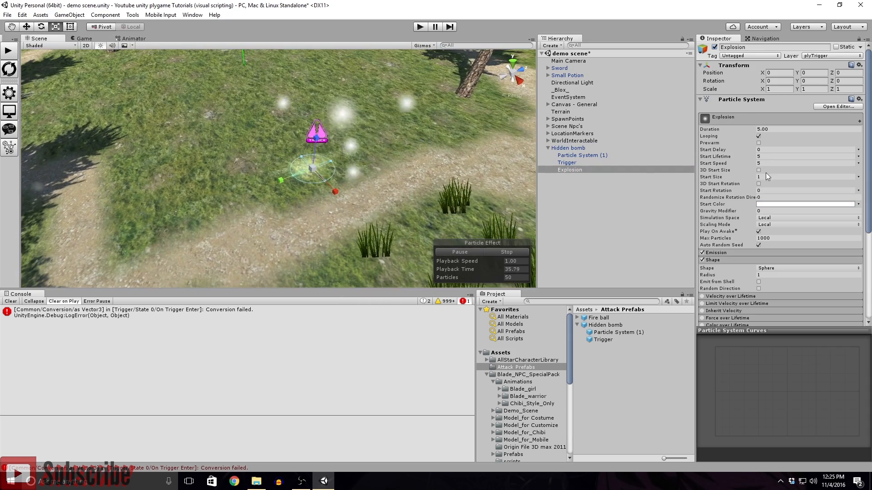
mouse_move(431, 187)
right_mouse_down()
mouse_move(496, 159)
mouse_move(442, 176)
right_mouse_up()
key("s")
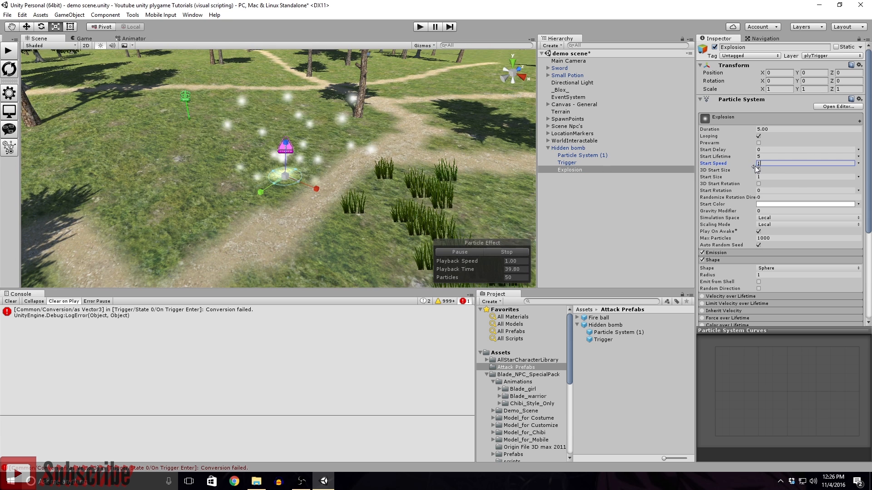
left_click(772, 156)
type("1")
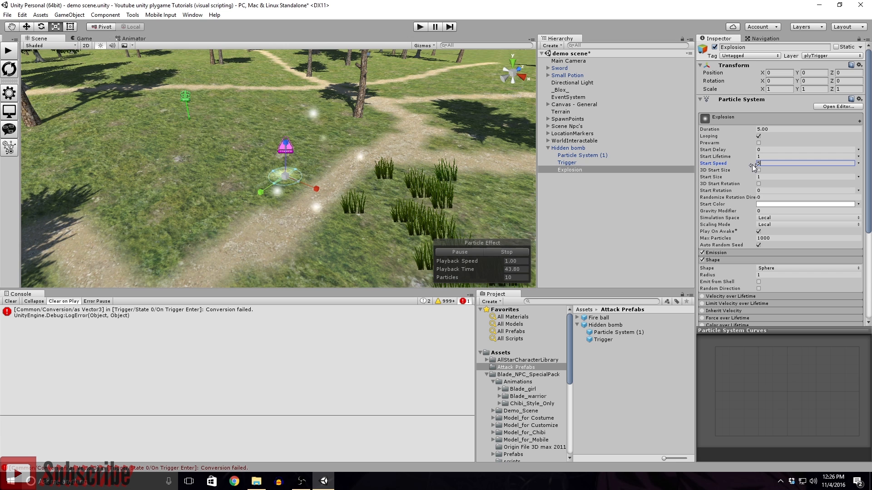
- Set the Explosion's max particles to 100000 and its emission rate to 100
left_click(773, 238)
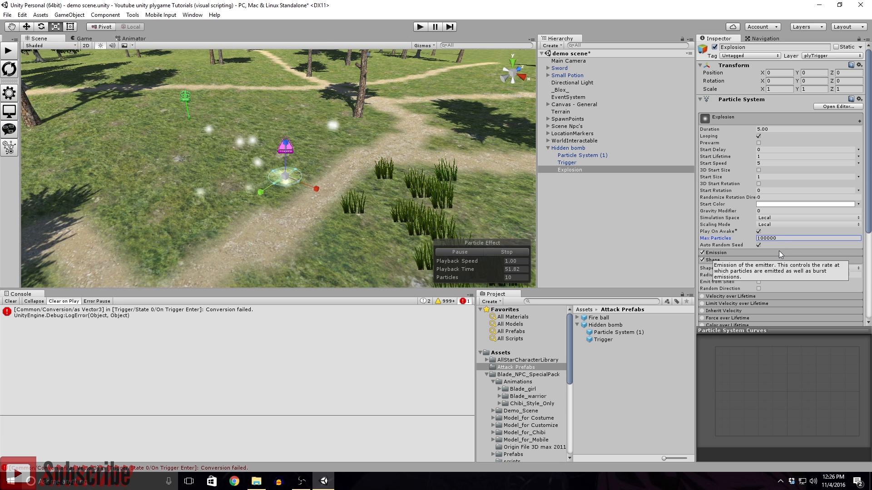
scroll(780, 238, "down", 3)
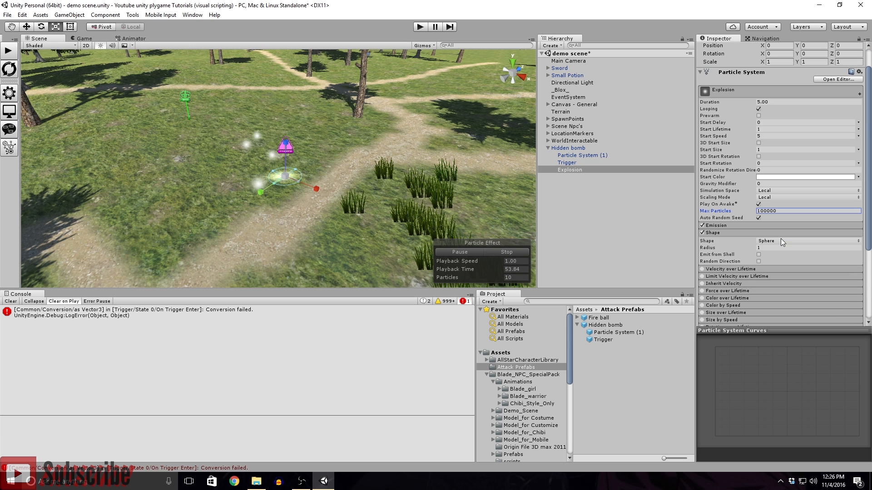
left_click(726, 224)
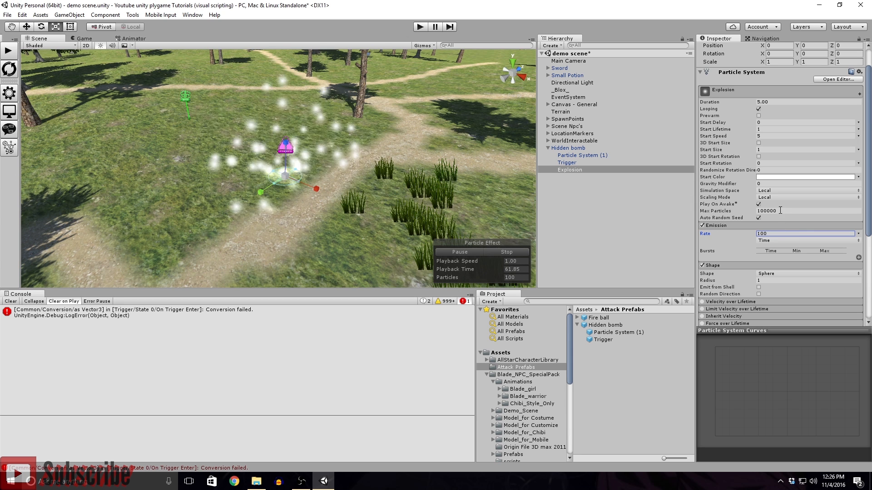
- Reduce the Explosion's max particles to 10000 and set its start speed to 3
scroll(779, 211, "up", 2)
left_click(777, 238)
key("BackSpace")
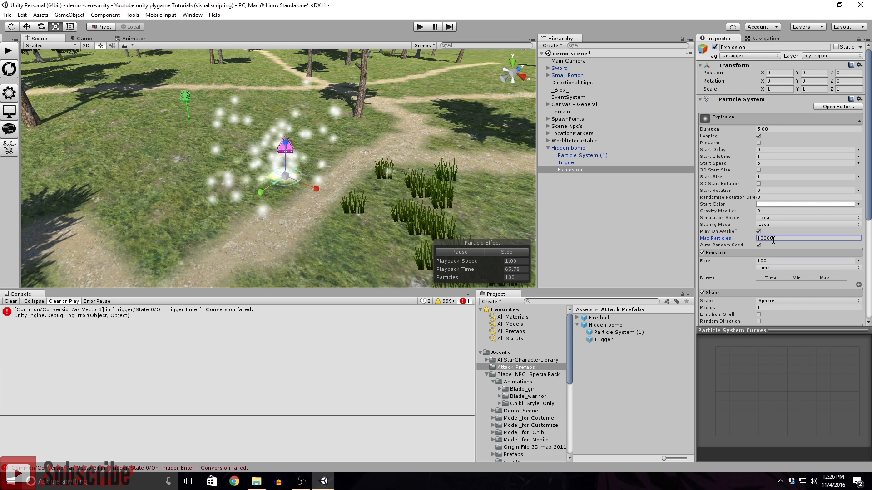
left_click(757, 164)
type("3")
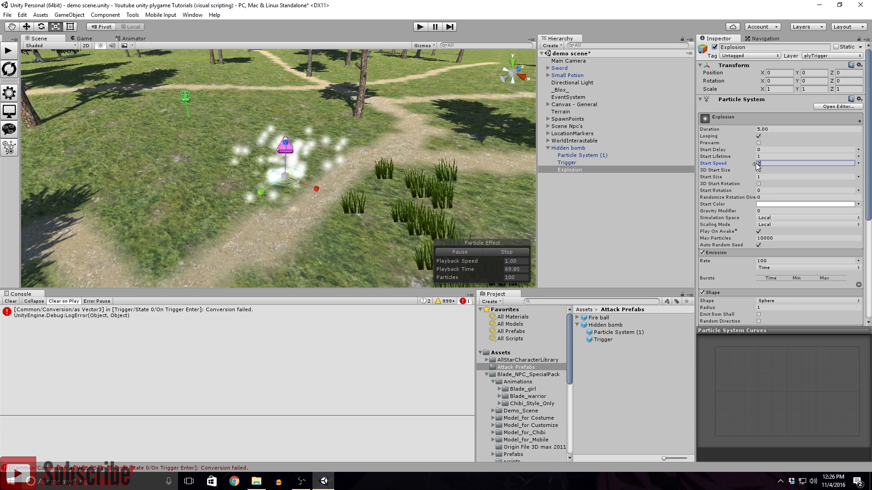
- Compare the Explosion particles with Hidden bomb's trigger area and scale the Explosion up uniformly to about 1.364
left_click(568, 148)
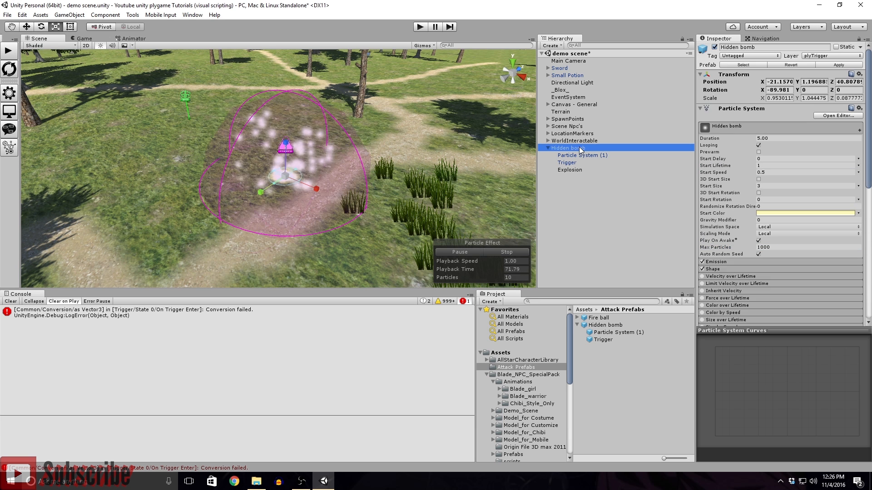
right_click_drag(451, 191, 307, 215)
scroll(307, 215, "down", 5)
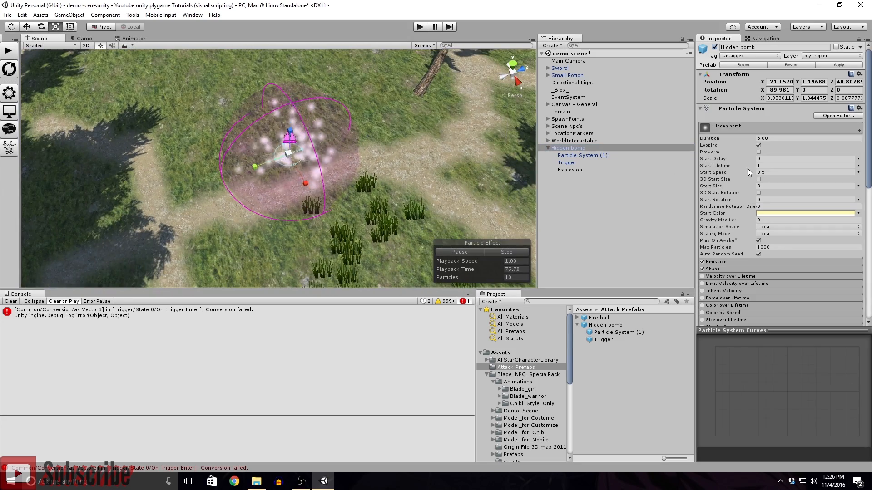
left_click(568, 170)
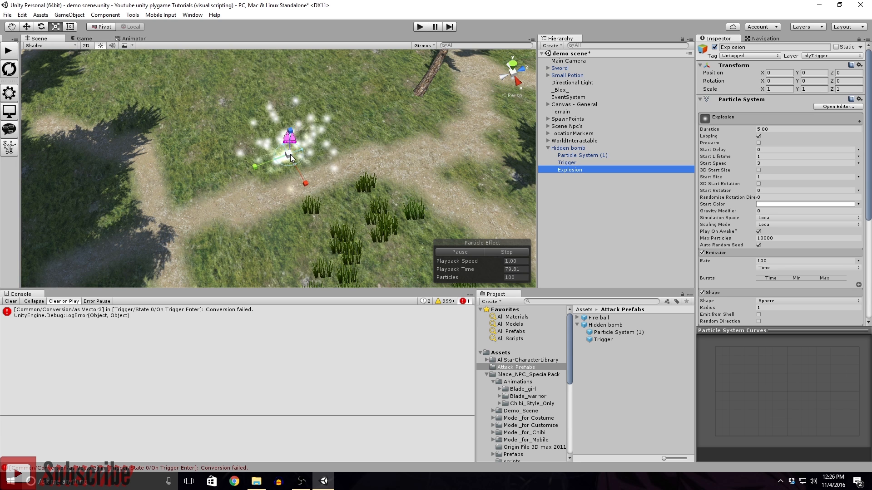
left_click_drag(290, 154, 304, 152)
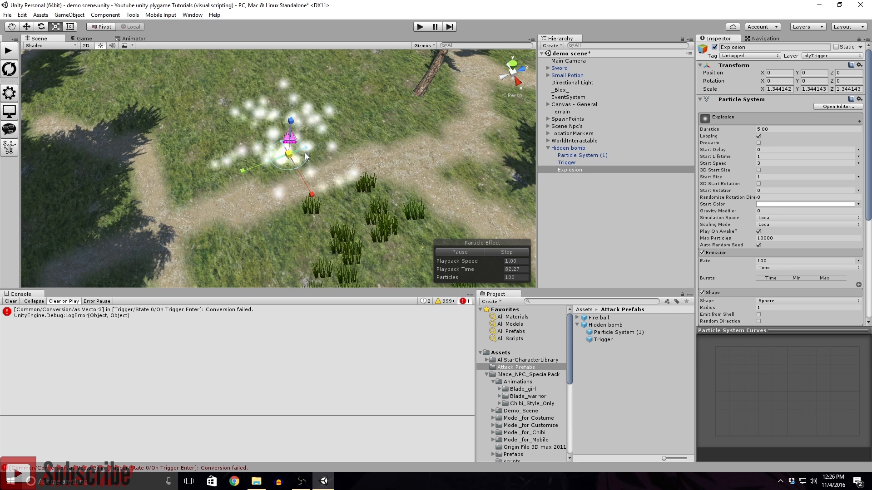
- Set the Explosion's start size to 2 and compare its spread with Hidden bomb's trigger area
left_click(758, 177)
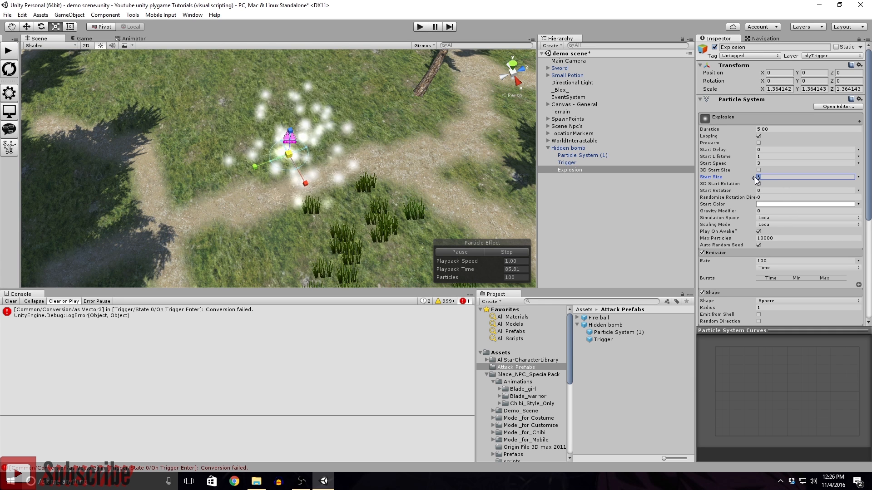
type("2")
key("Return")
left_click_drag(391, 203, 342, 173, "alt")
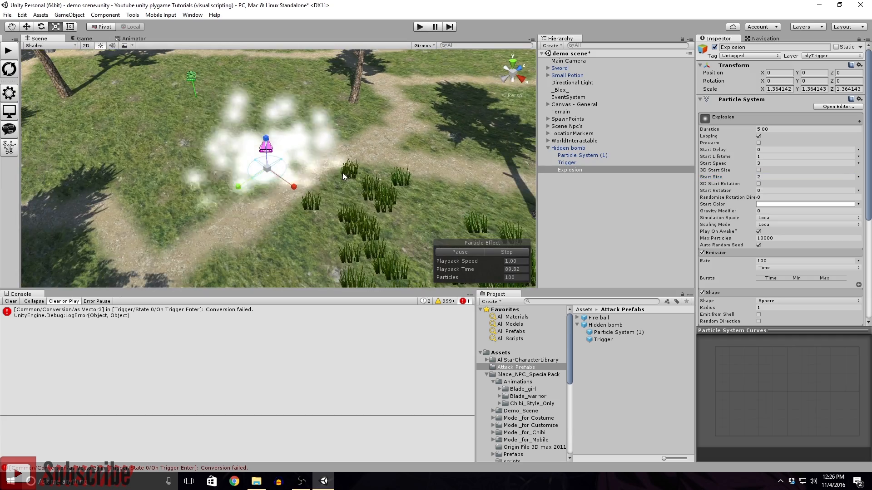
left_click(571, 149)
left_click_drag(354, 214, 363, 187, "alt")
right_click_drag(363, 187, 357, 163)
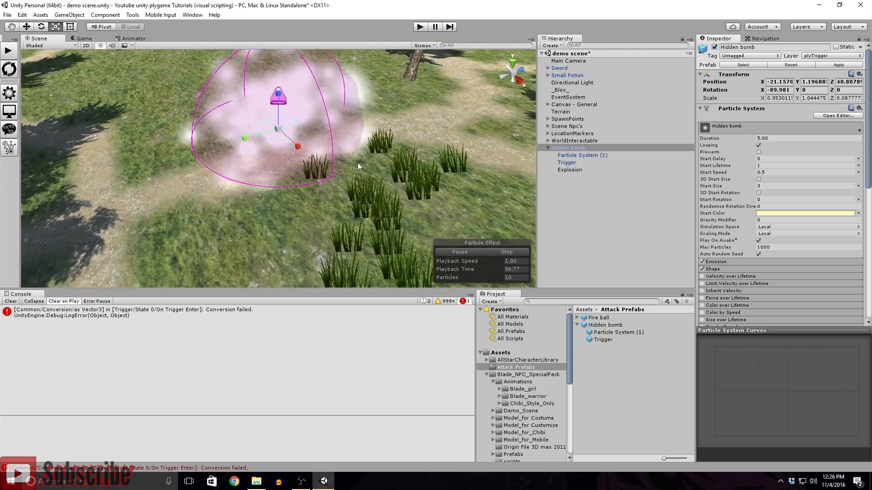
- Set the Explosion's start color to pale yellow, hex FEFFD0FF
left_click(571, 170)
left_click(800, 204)
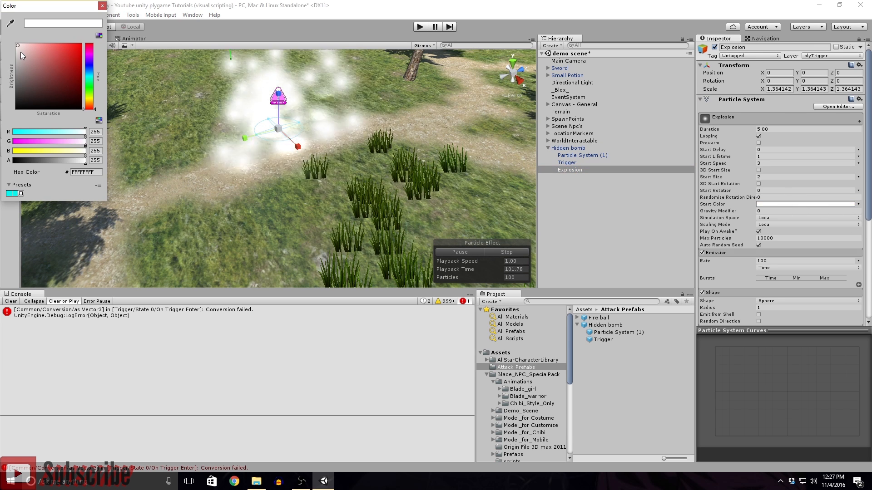
left_click(91, 99)
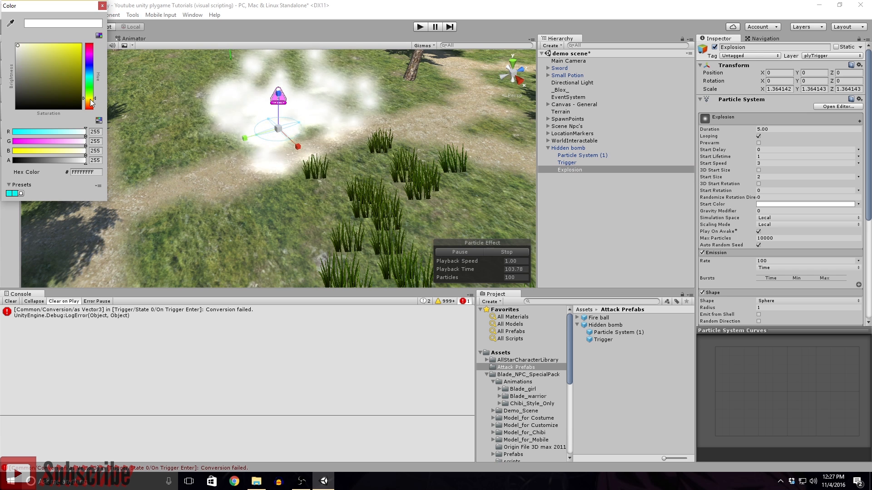
left_click(52, 44)
left_click_drag(53, 44, 32, 39)
left_click(29, 41)
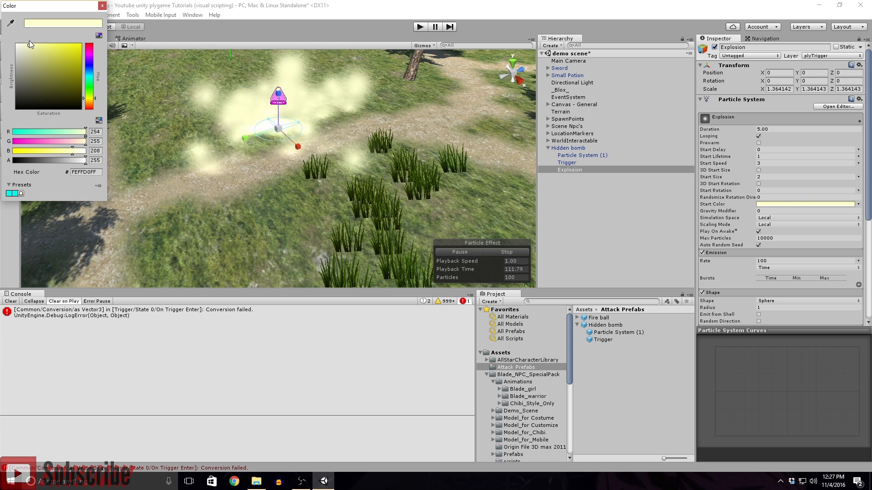
left_click(102, 6)
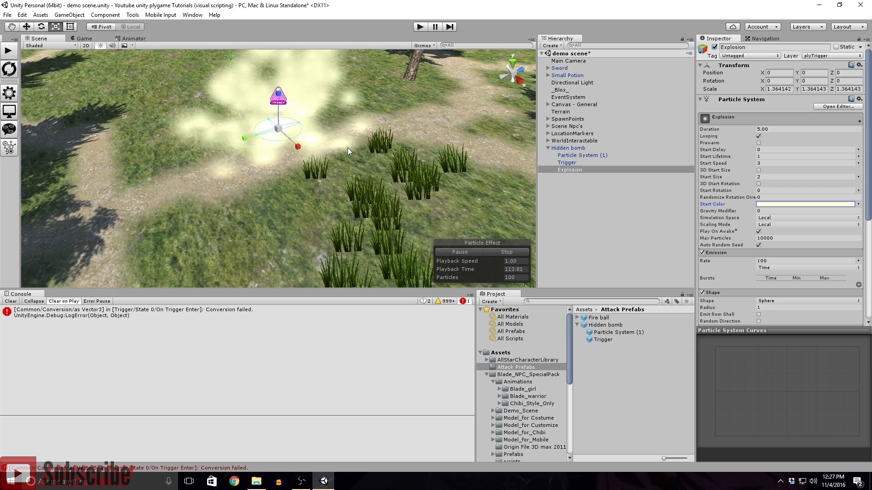
key("f")
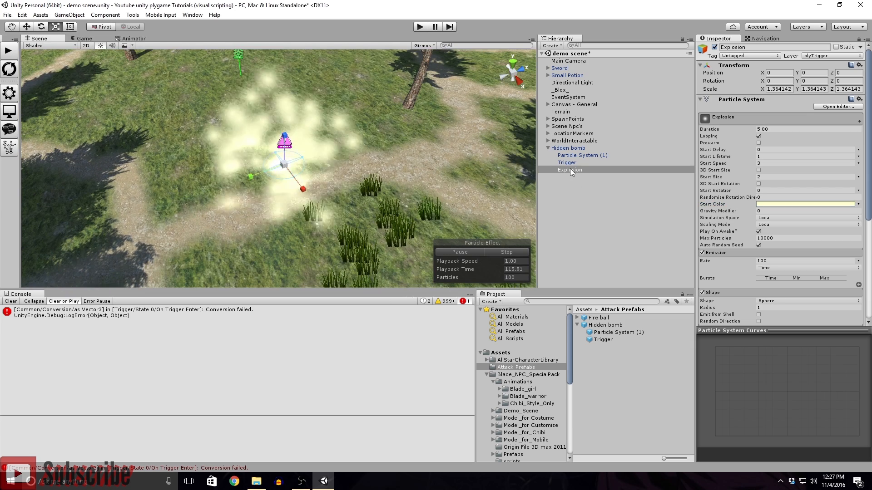
- Duplicate the Explosion, nest the copy under the original Explosion and rename it Dust
key("ctrl+d")
mouse_move(570, 178)
left_mouse_down()
mouse_move(569, 147)
mouse_move(571, 170)
left_mouse_up()
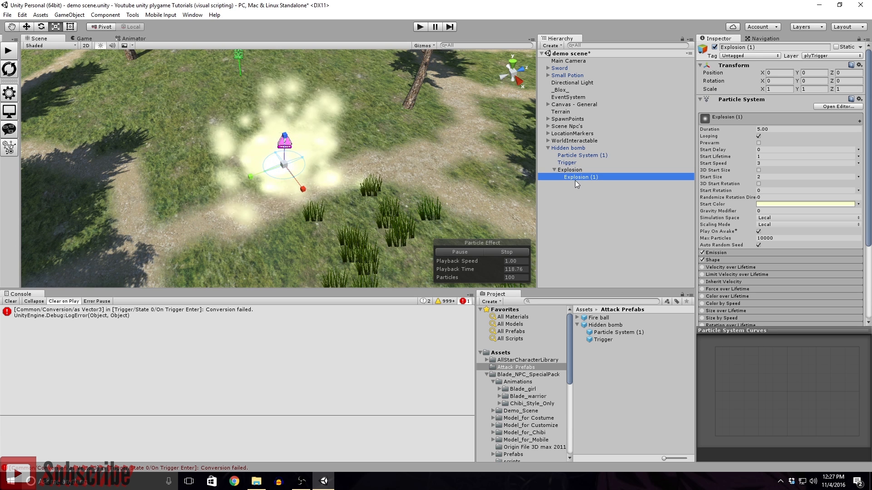
left_click(758, 48)
type("Dust")
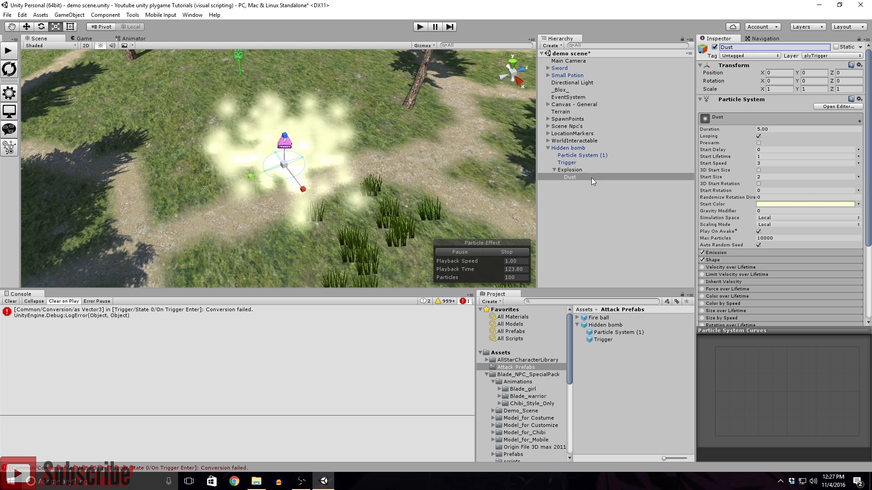
- Set Dust's start color to a saturated orange-yellow, hex FDC100FF
left_click(802, 204)
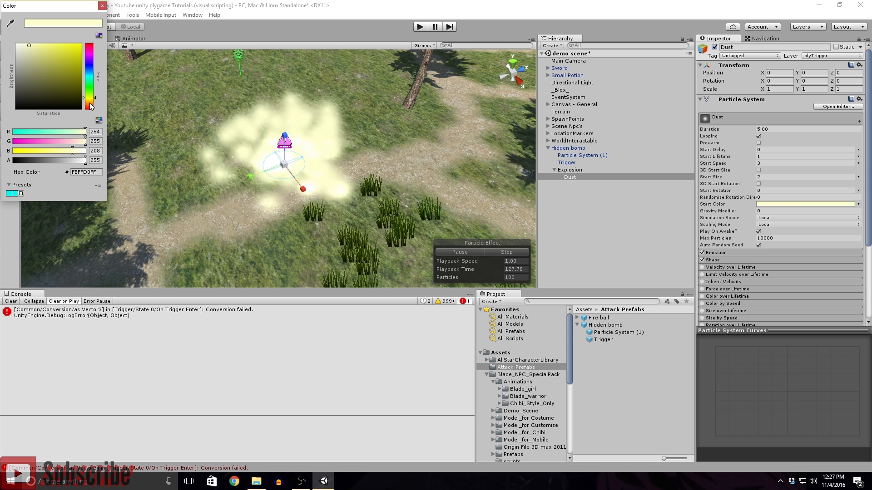
left_click_drag(89, 97, 91, 104)
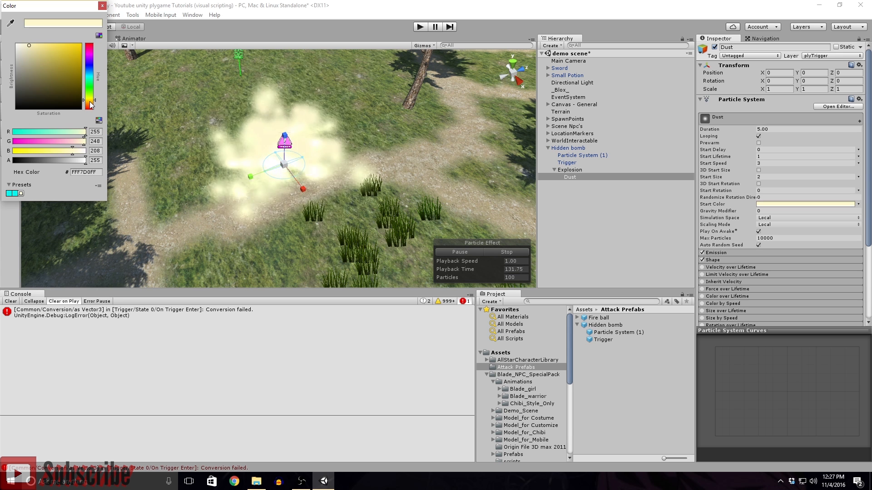
left_click(90, 102)
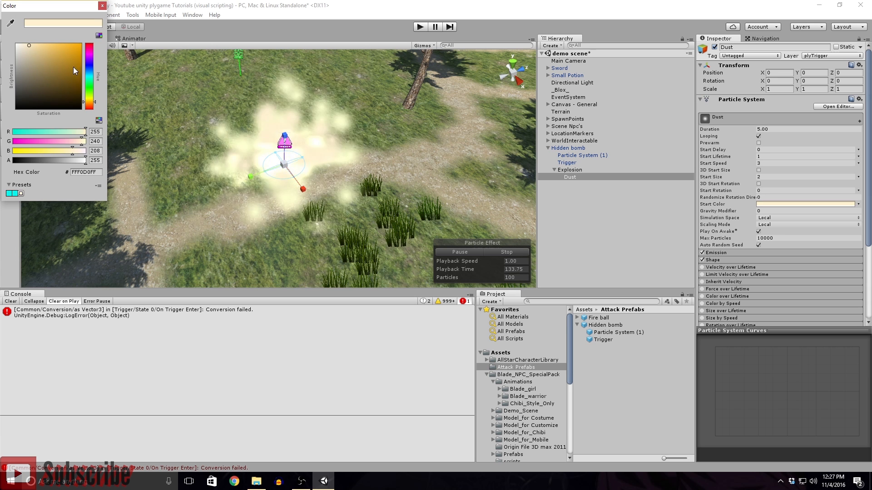
left_click_drag(73, 66, 83, 41)
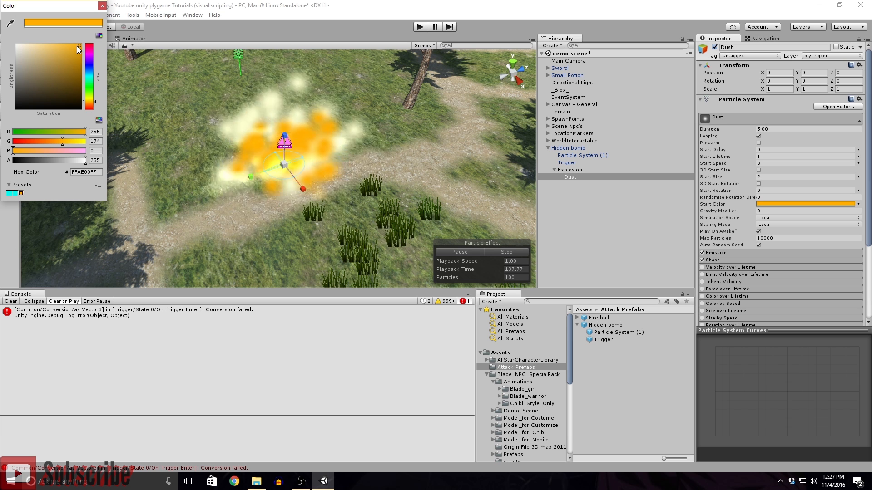
mouse_move(78, 45)
left_mouse_down()
mouse_move(65, 54)
mouse_move(86, 45)
left_mouse_up()
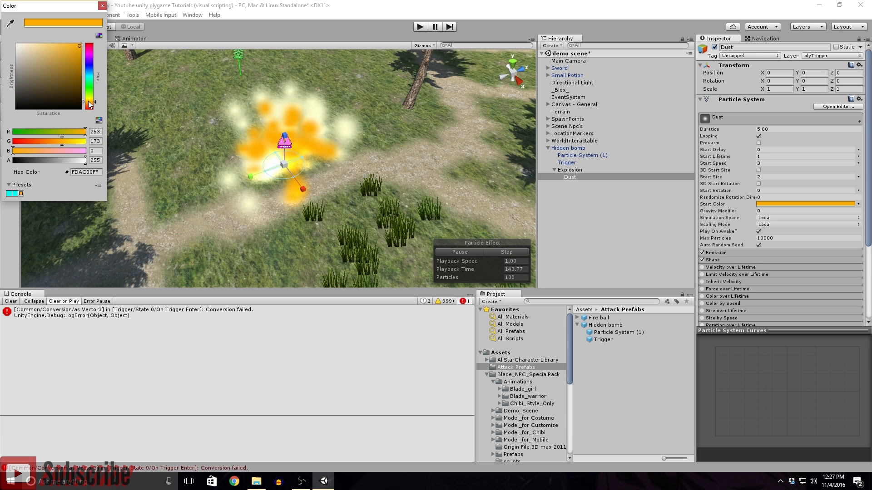
left_click_drag(93, 104, 93, 104)
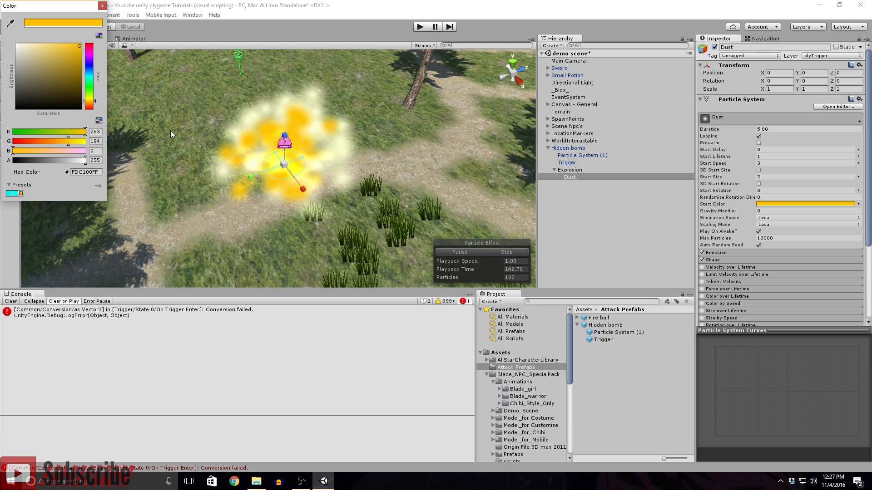
- Scale the Dust particle system up uniformly to about 1.256
left_click(287, 163)
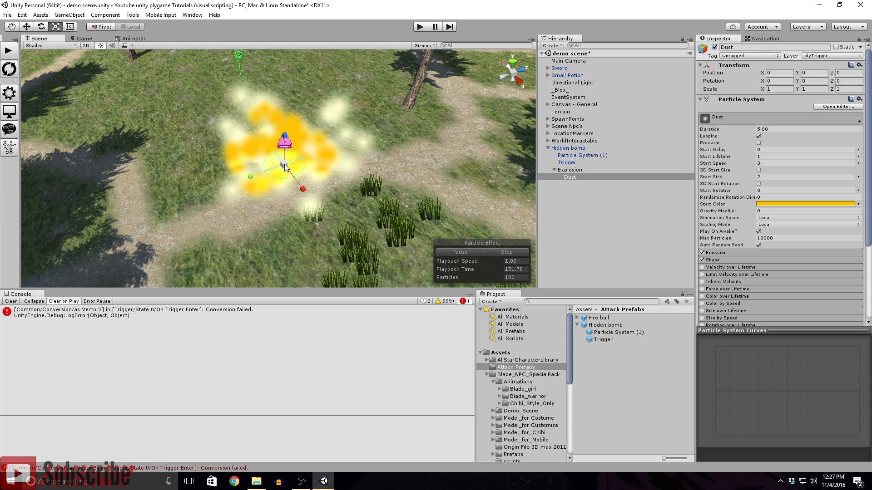
left_click_drag(286, 164, 298, 162)
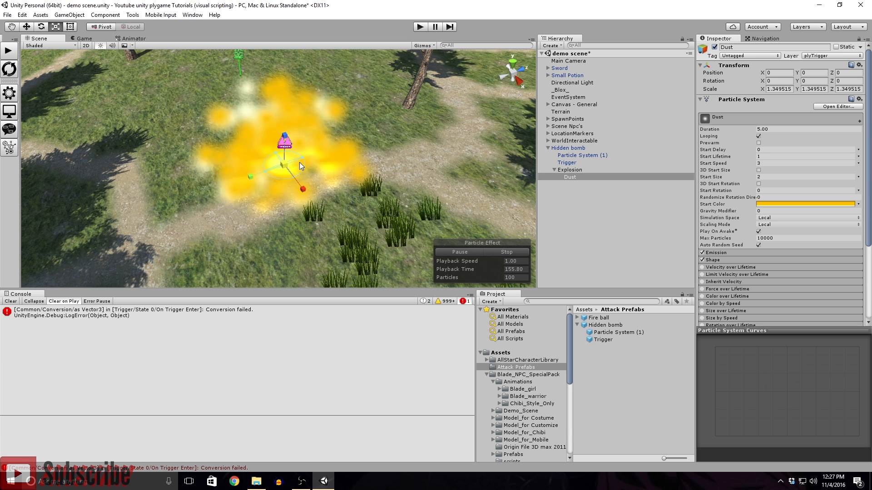
left_click_drag(285, 164, 285, 163)
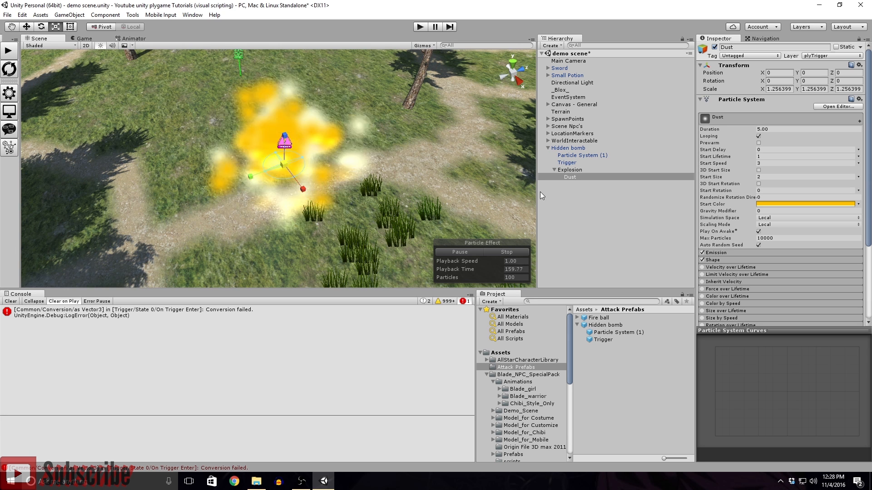
- Move the Explosion out of Hidden bomb to the scene's top level and save it as a prefab in the Attack Prefabs folder
left_click_drag(568, 170, 576, 238)
left_click_drag(564, 170, 526, 369)
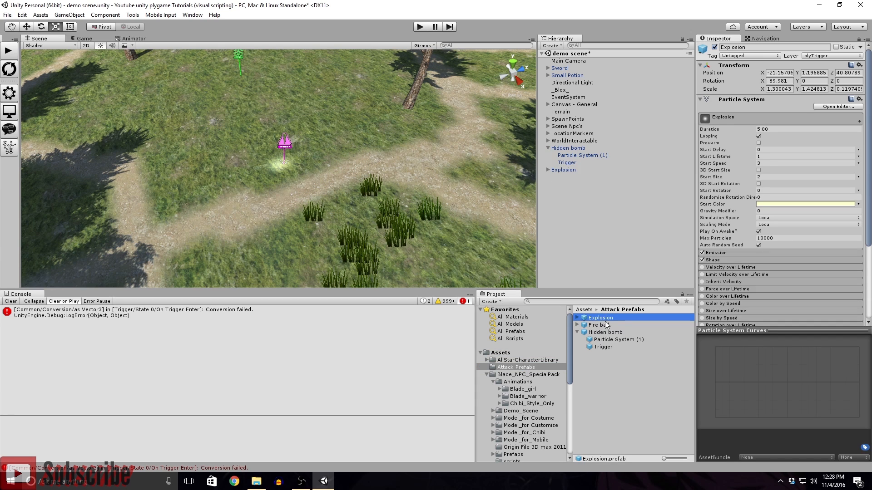
left_click(577, 332)
- Open the plyBlox of Hidden bomb's Trigger and duplicate the Splat 2 Create instance block directly below the original
left_click(574, 241)
left_click(566, 163)
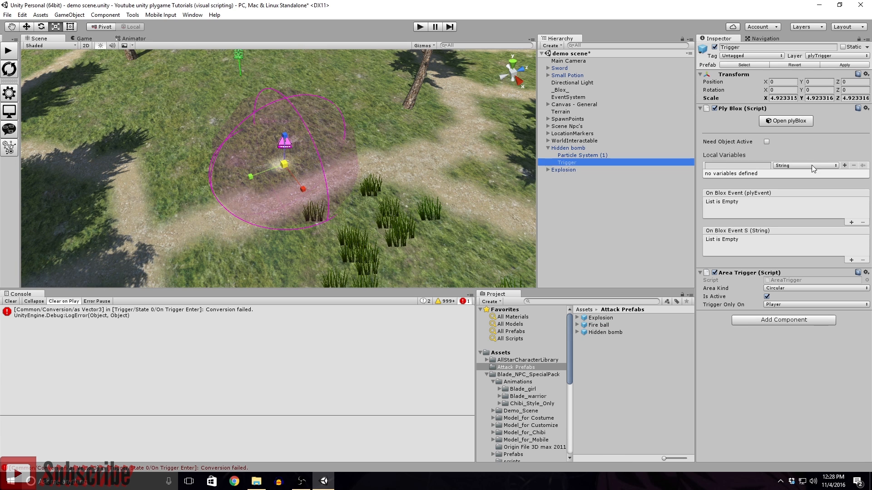
left_click(786, 120)
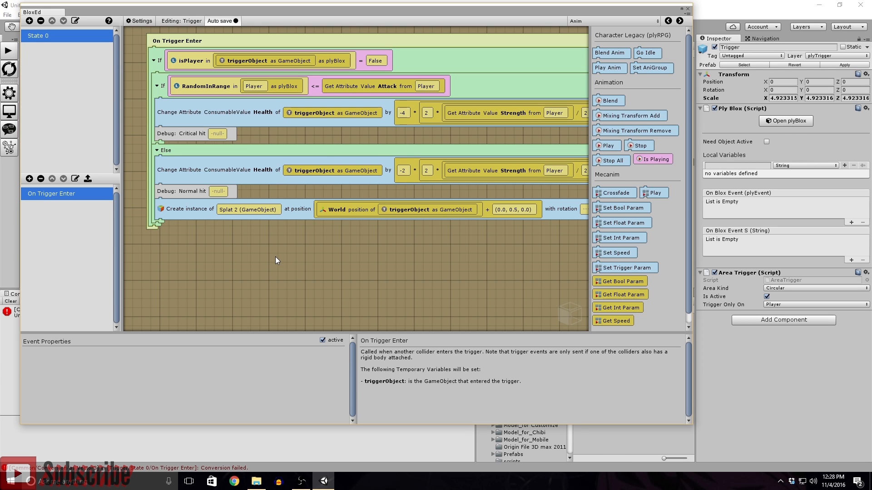
left_click(184, 212)
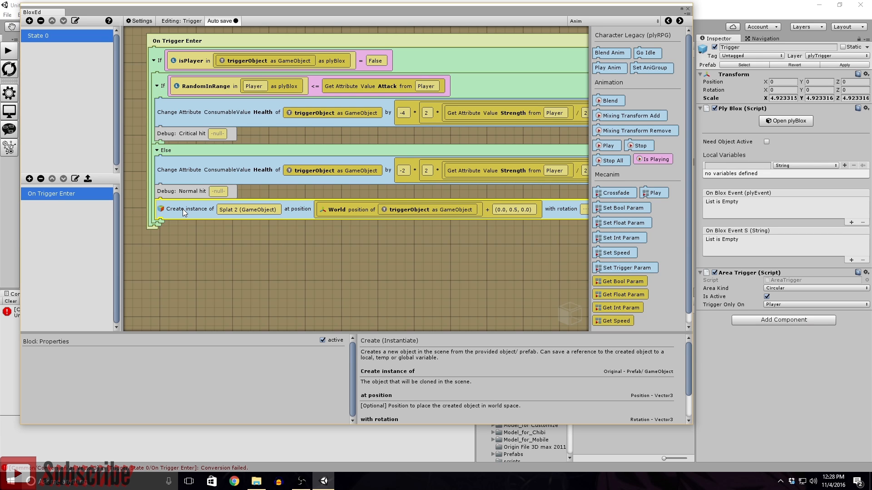
left_click_drag(183, 210, 167, 218, "ctrl")
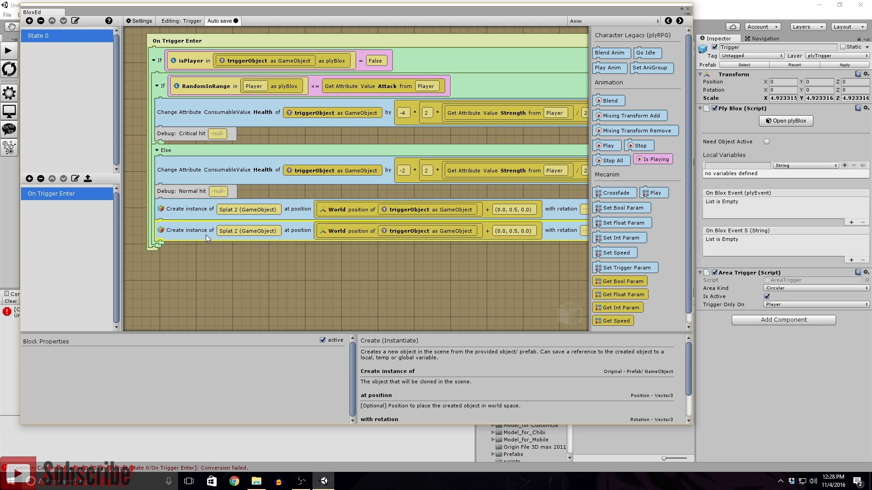
- Reduce the copied Create instance block's position to the World position of self, removing the added offset and the triggerObject
left_click(345, 233)
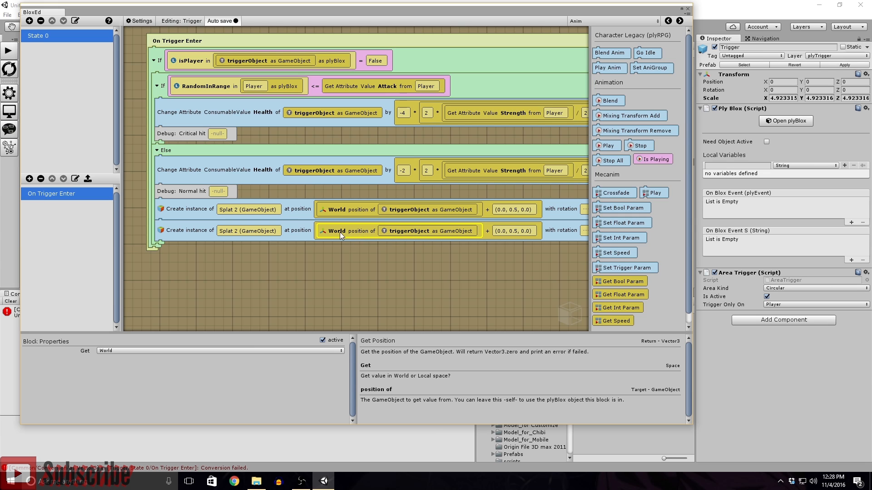
left_click(400, 233)
left_click(358, 235)
left_click_drag(496, 232, 487, 233)
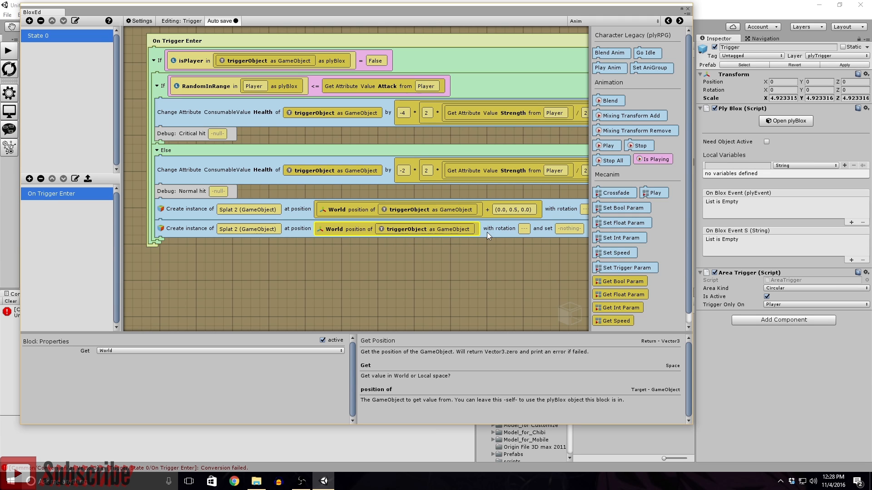
left_click(405, 231)
key("Delete")
- Assign the Explosion prefab as the object created by the copied Create instance block
left_click_drag(696, 218, 536, 248)
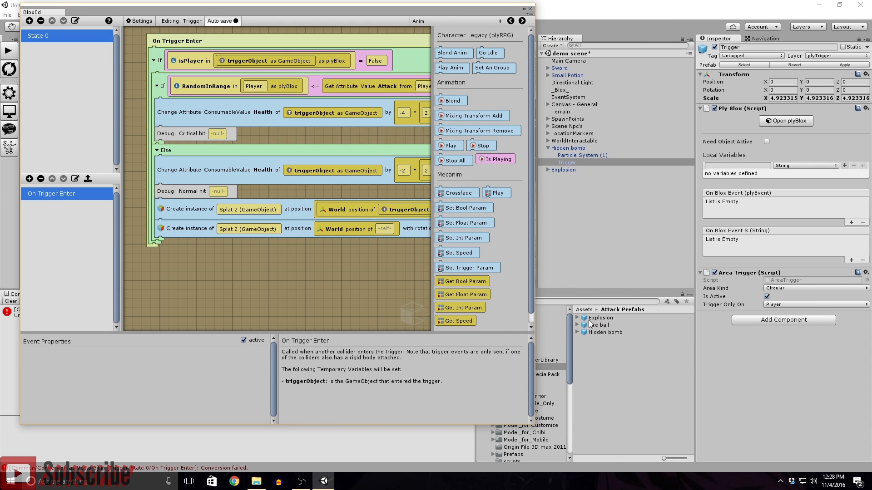
left_click_drag(439, 282, 253, 231)
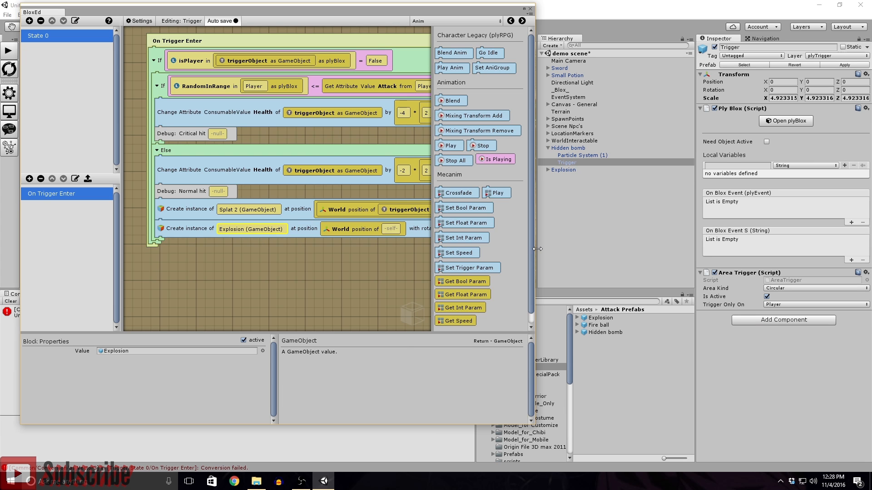
left_click_drag(537, 249, 718, 248)
- Move the Explosion Create instance block to the start of the RandomInRange If branch, above the critical-hit Health change
left_click(186, 229)
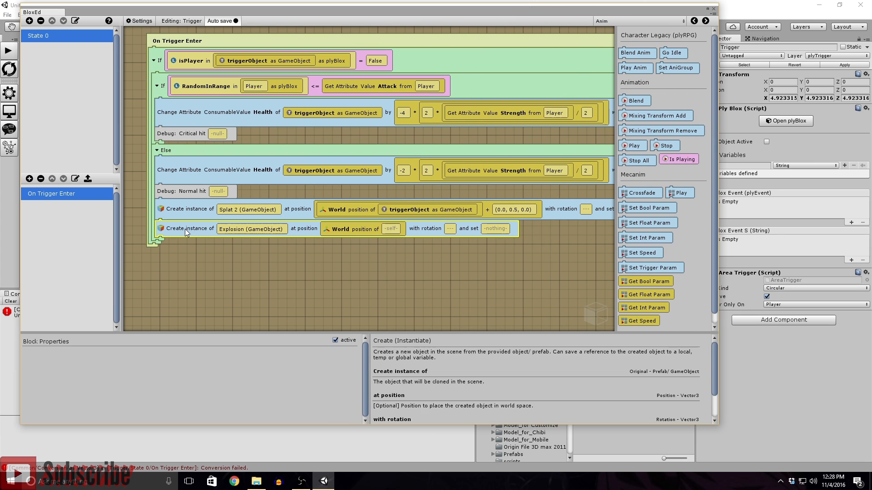
left_click_drag(184, 228, 159, 97)
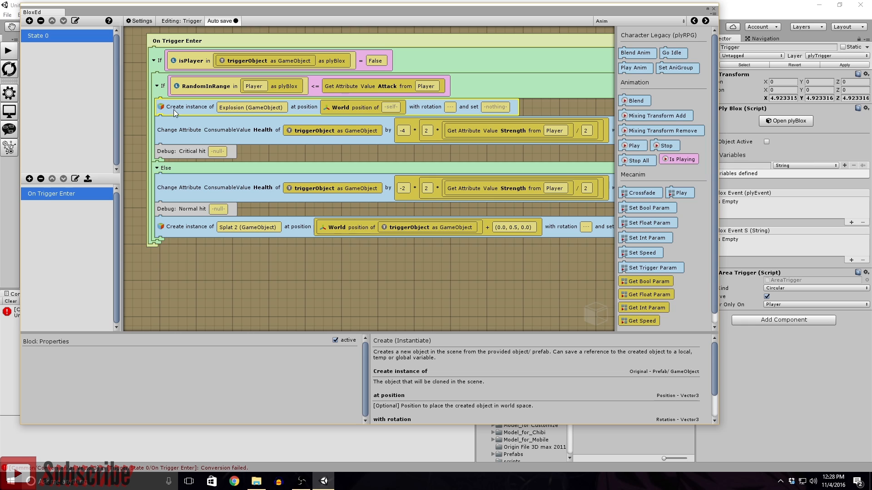
scroll(375, 211, "up", 1)
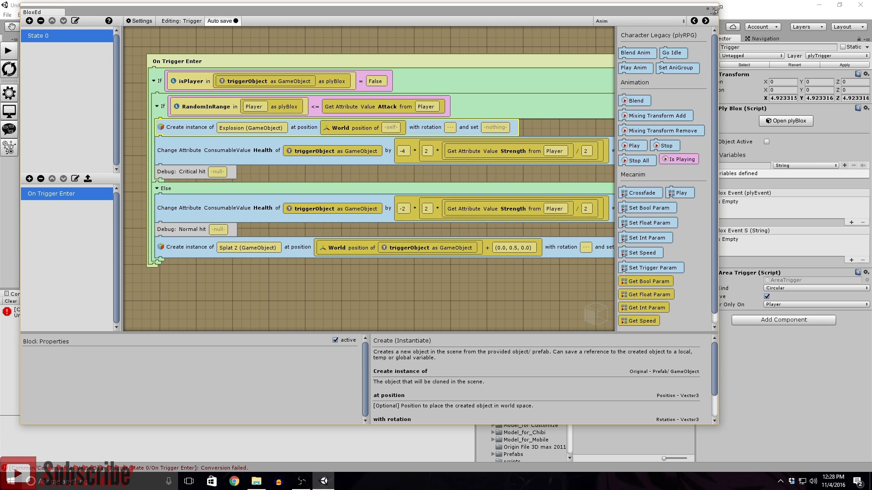
- Check the Ply Blox component of the parent Hidden bomb object and reopen the plyBlox of its Trigger
left_click(715, 9)
left_click(565, 148)
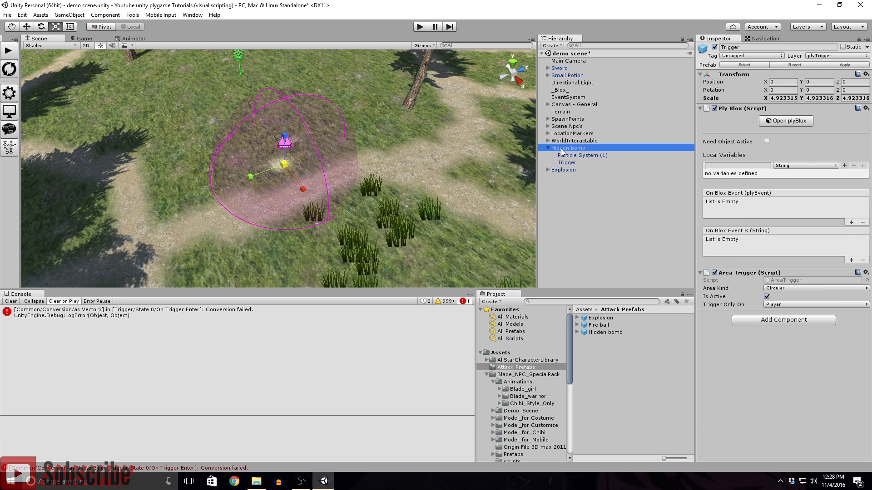
scroll(771, 236, "down", 5)
scroll(771, 235, "down", 5)
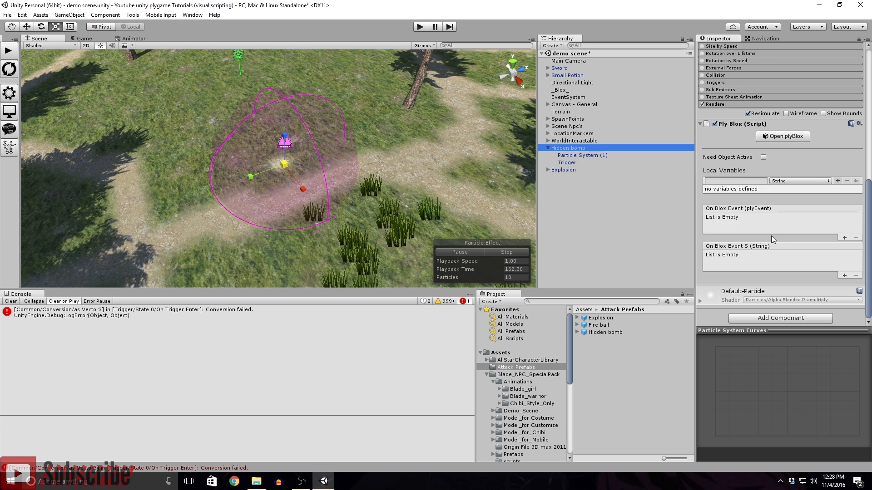
scroll(771, 235, "up", 2)
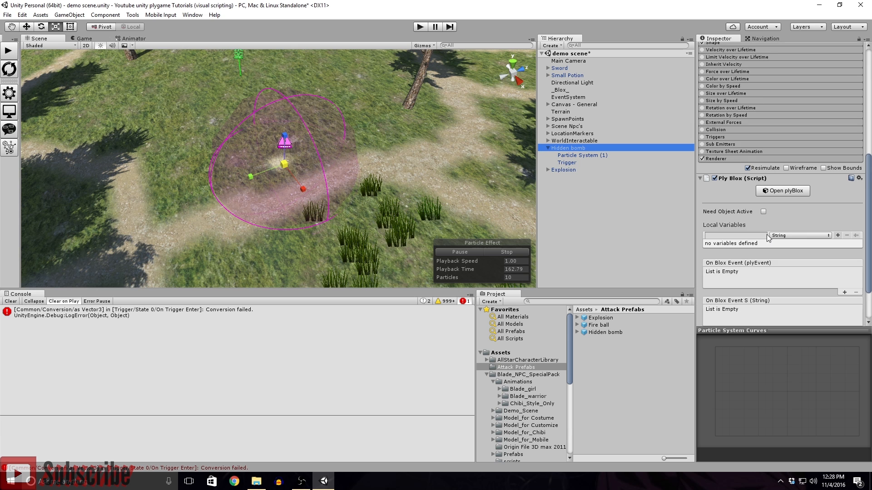
left_click(578, 162)
left_click(778, 122)
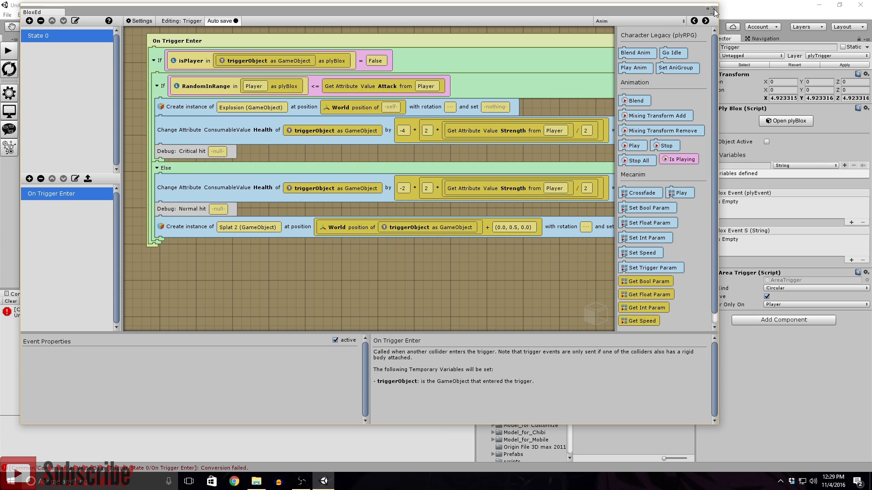
- Add an Object Destroy block below the Splat 2 Create instance block in the Else branch, with a delay of 1 second
left_click(670, 20)
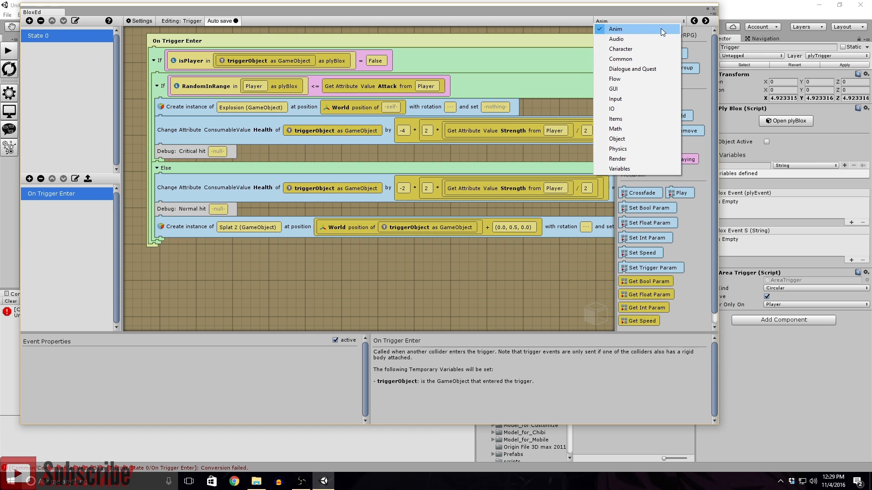
left_click(626, 138)
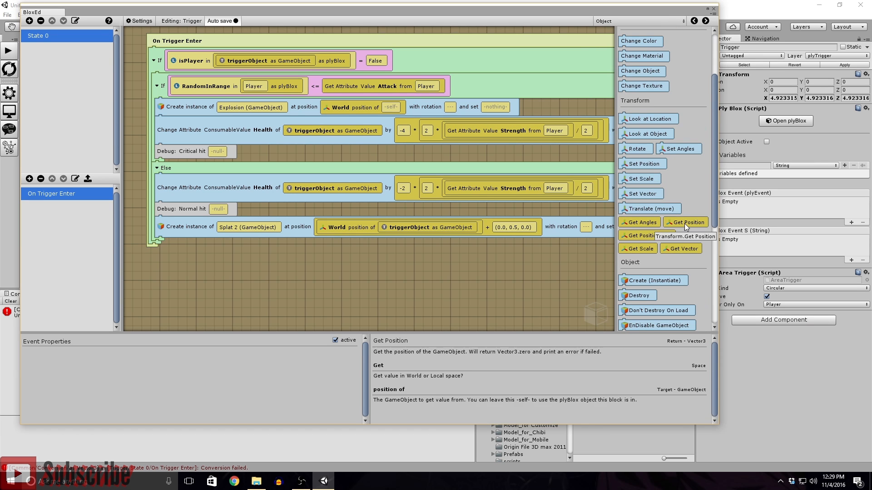
scroll(681, 231, "down", 1)
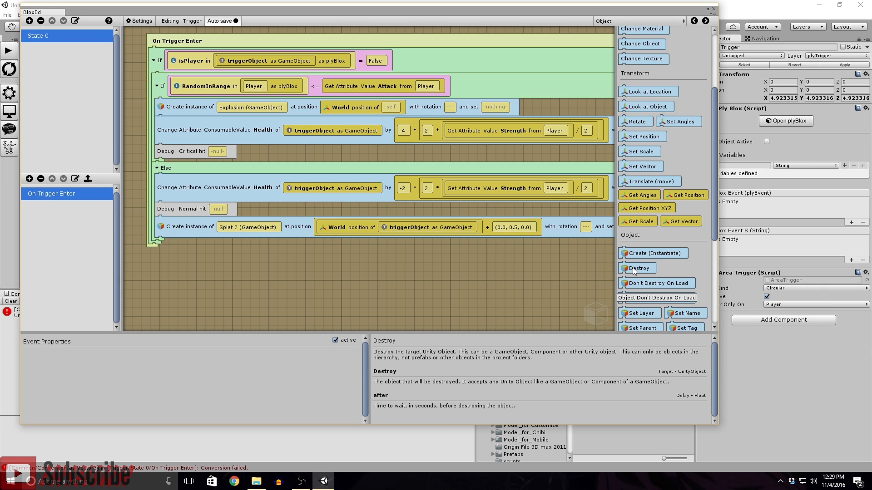
left_click_drag(635, 271, 161, 234)
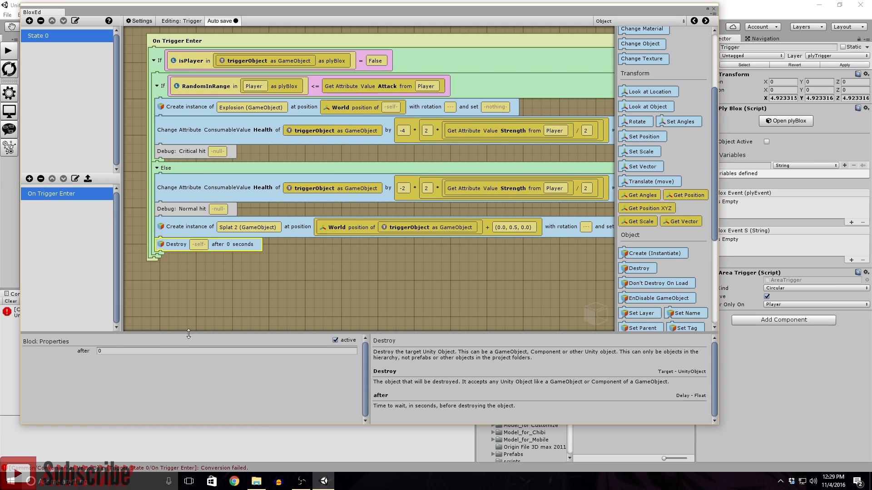
left_click(103, 352)
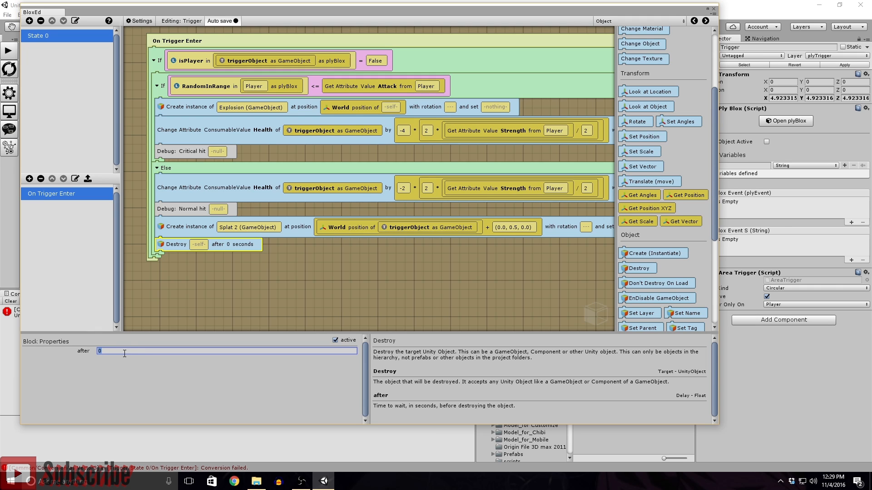
type("1")
- Try to assign the scene's Hidden bomb object as the Destroy block's target, and delete the block
left_click(200, 247)
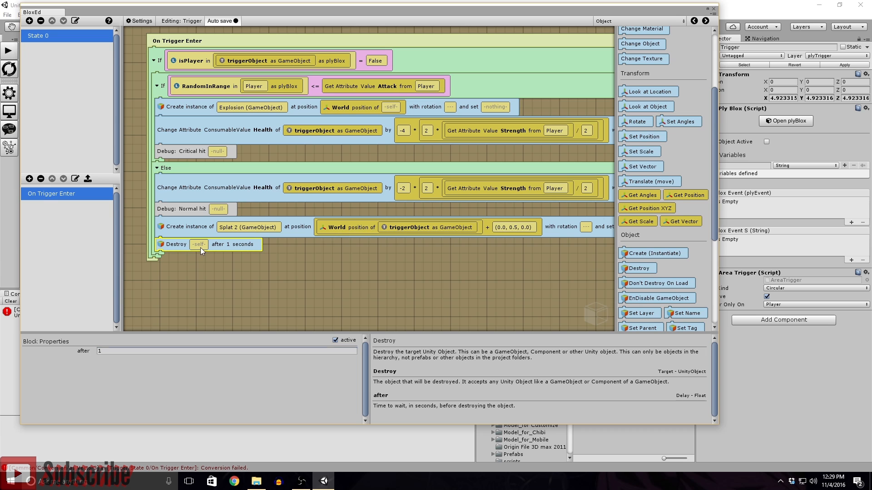
left_click_drag(717, 183, 483, 202)
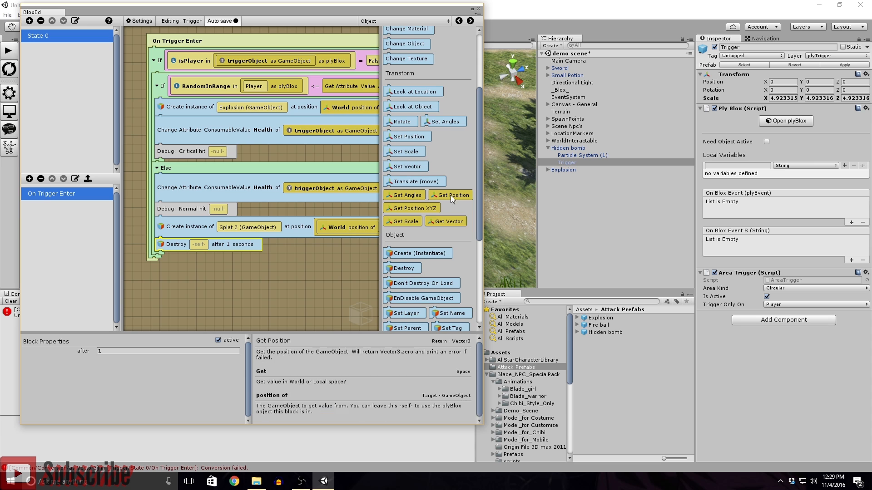
left_click(420, 20)
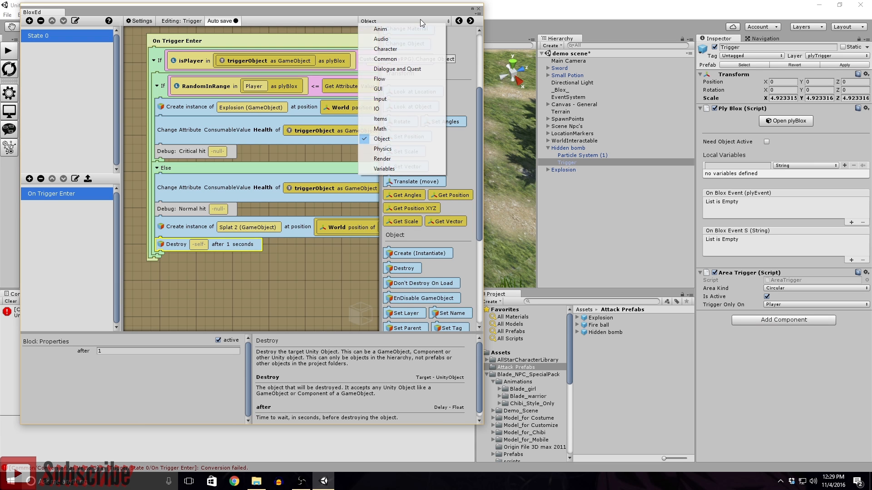
left_click(395, 136)
scroll(423, 197, "down", 5)
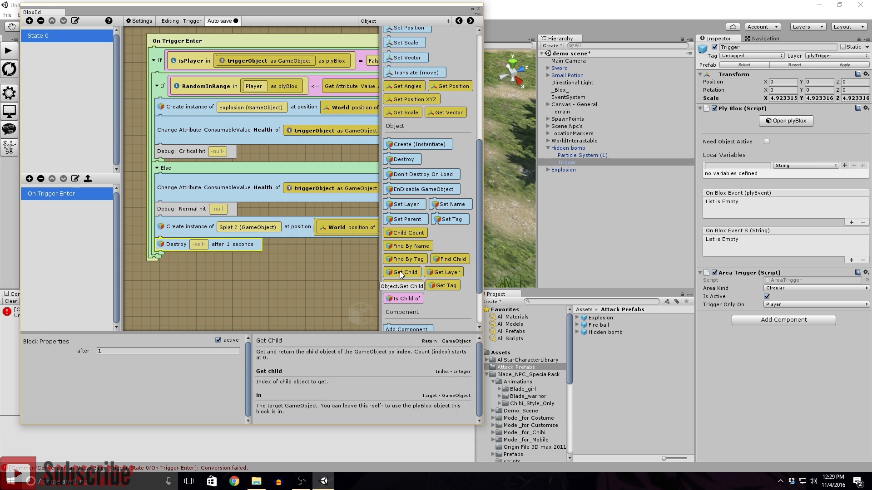
left_click_drag(563, 151, 195, 250)
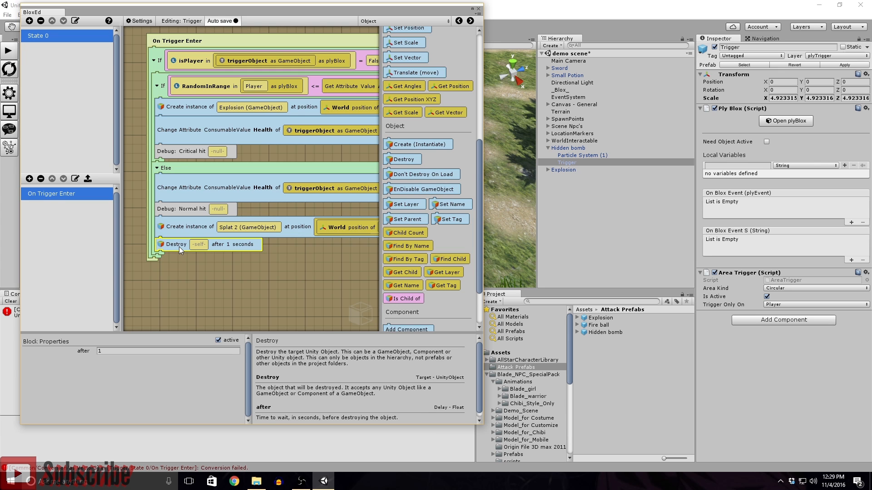
key("Delete")
- Open the plyBlox of the parent Hidden bomb object and add a Custom event named Destroy
left_click(563, 149)
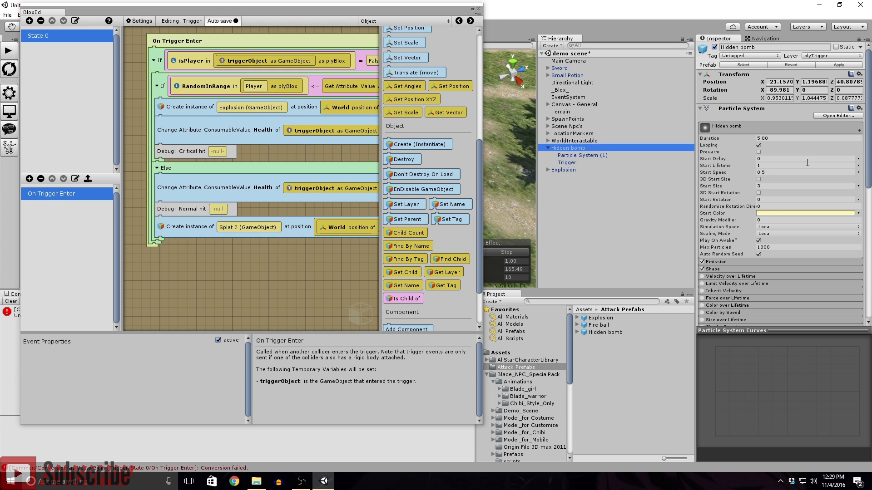
scroll(799, 195, "down", 10)
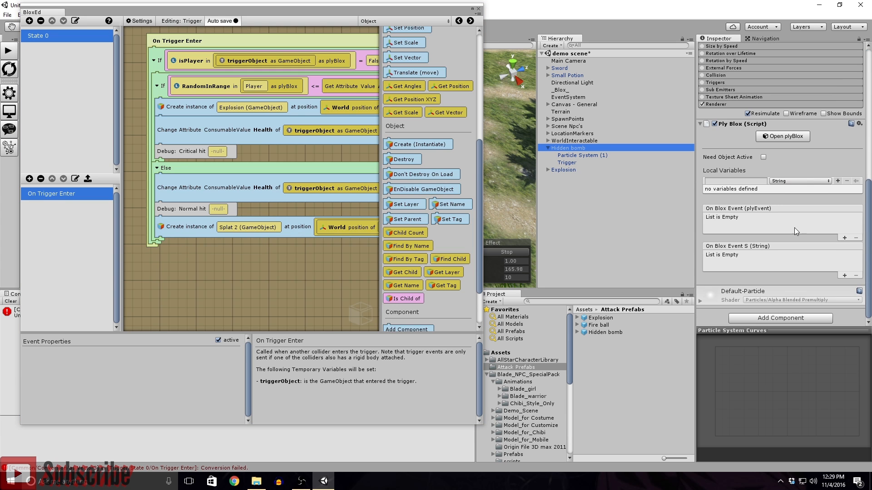
left_click(774, 136)
left_click(29, 21)
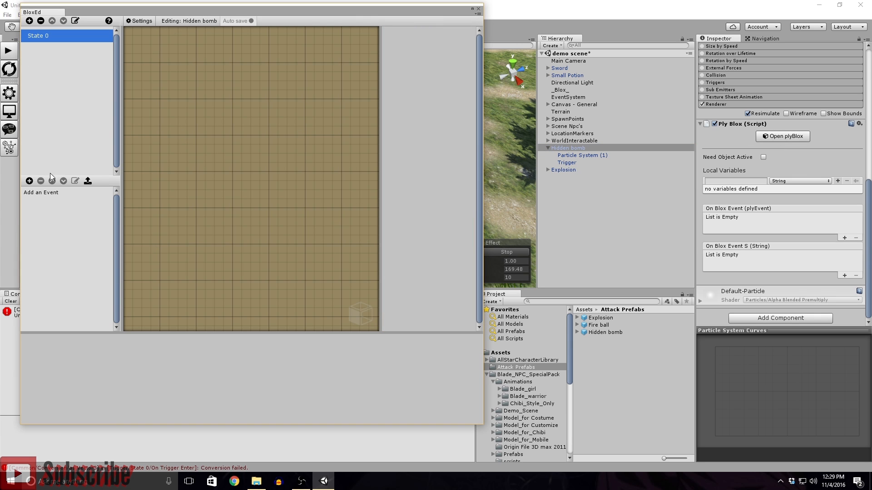
left_click(29, 180)
mouse_move(59, 207)
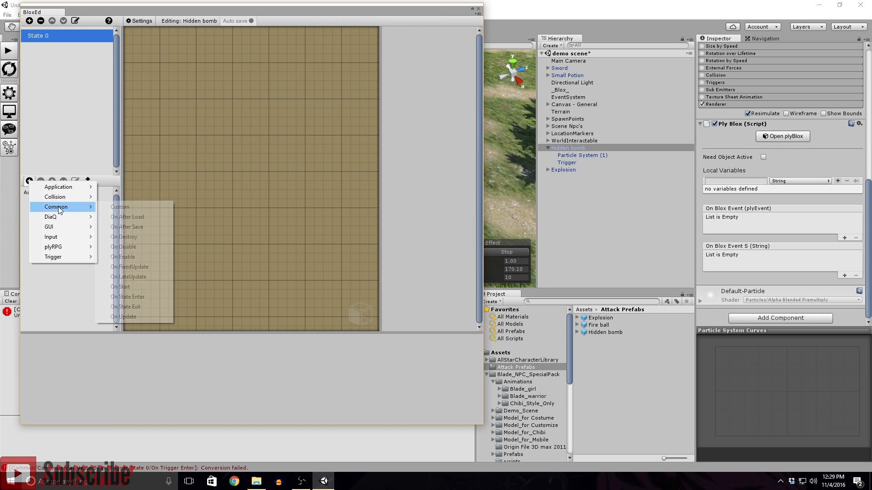
left_click(130, 208)
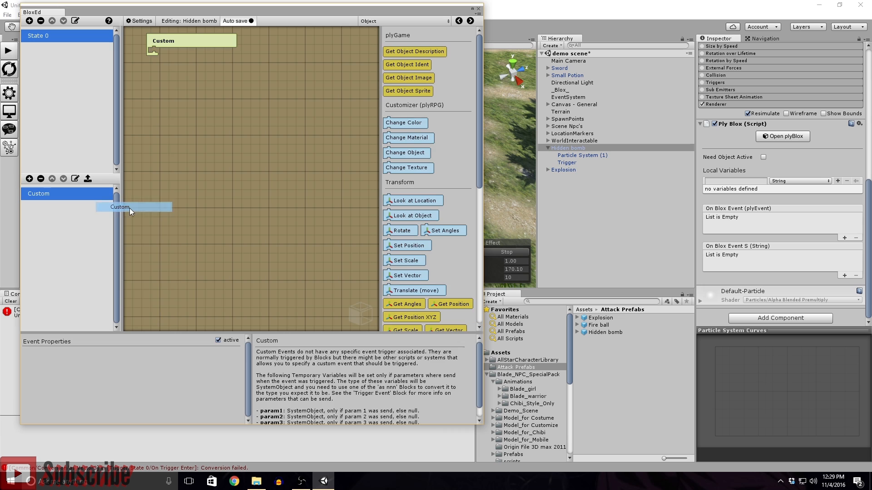
left_click(74, 181)
left_click(65, 29)
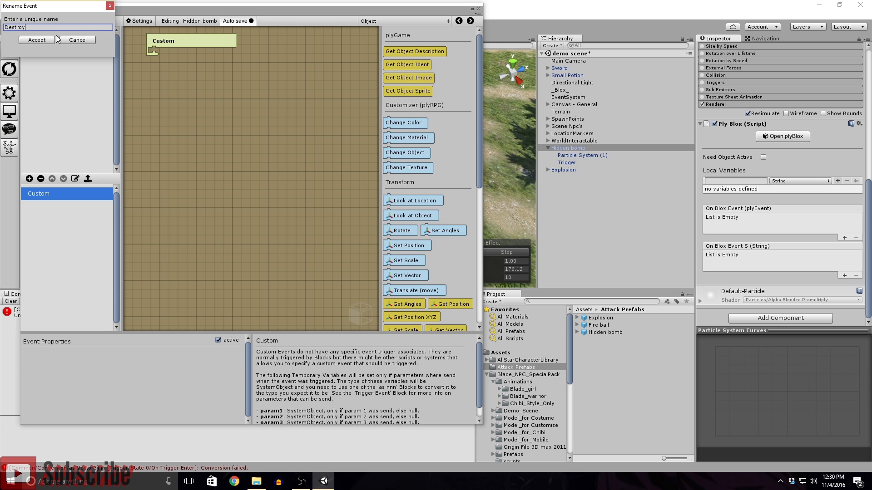
left_click(36, 40)
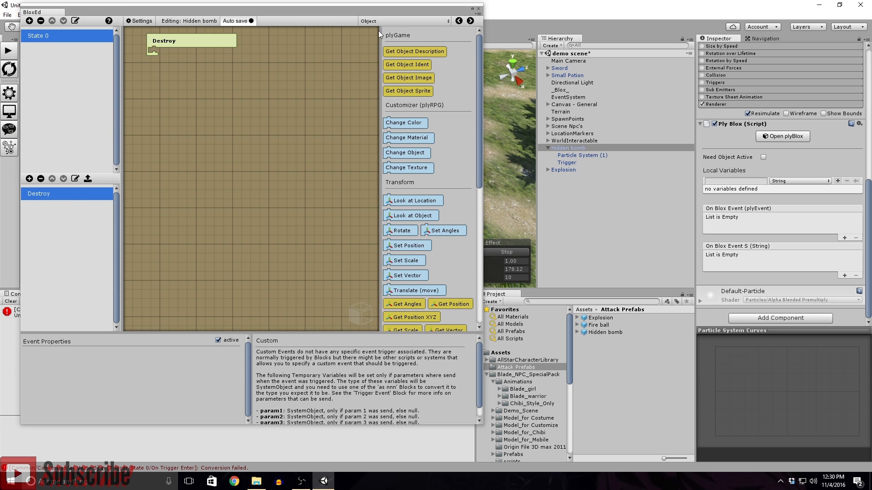
- Add an Object Destroy block targeting self after 0 seconds to the Destroy event, and close the block editor
left_click(427, 21)
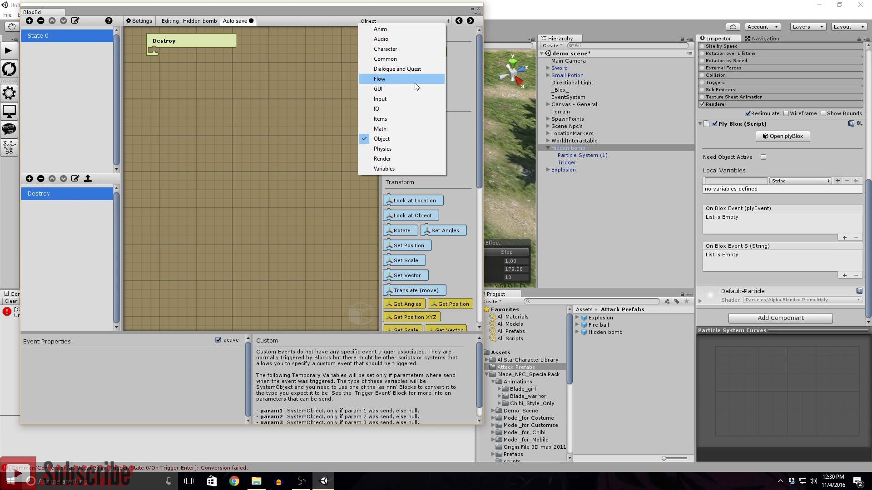
left_click(380, 139)
scroll(395, 219, "down", 6)
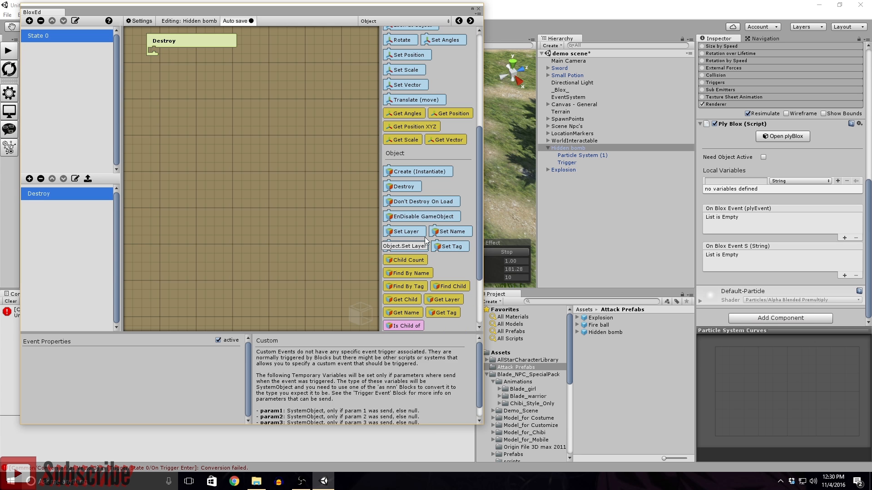
left_click_drag(401, 186, 167, 45)
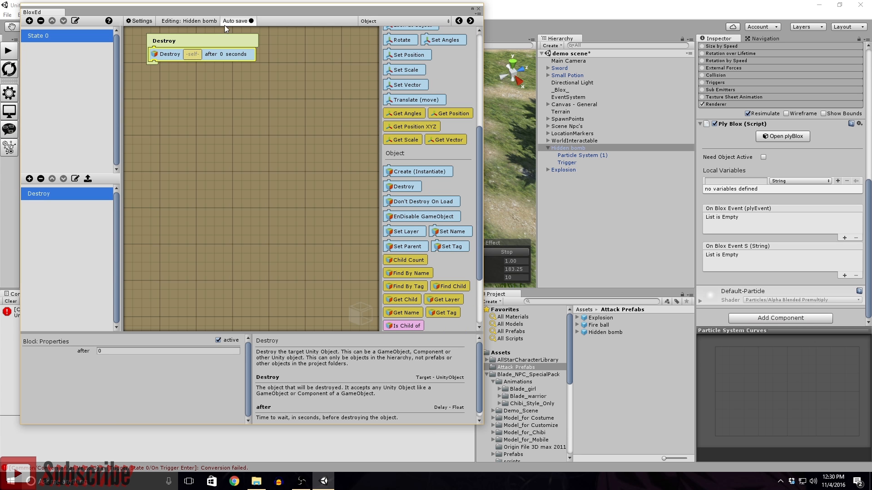
left_click(479, 10)
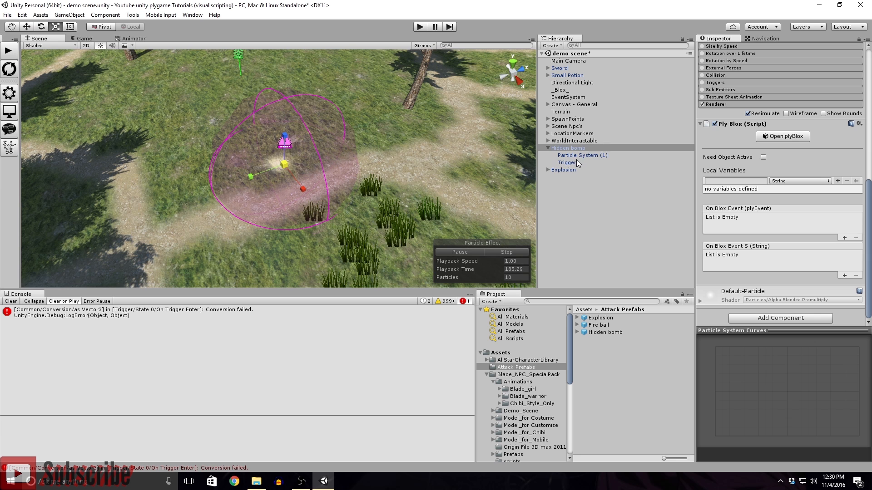
- Open the Trigger's plyBlox and add a Flow Trigger Event block below the Else branch, inside the isPlayer If
left_click(568, 163)
left_click(776, 120)
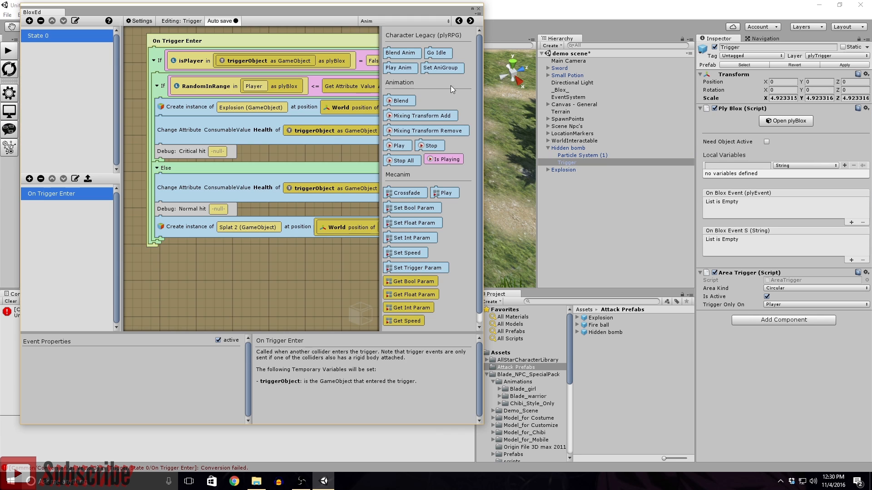
left_click(432, 21)
left_click(386, 80)
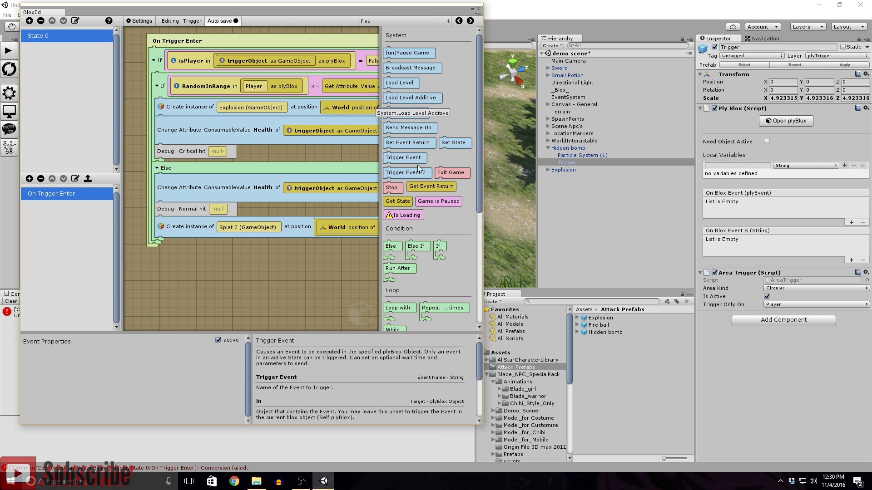
left_click_drag(407, 157, 160, 231)
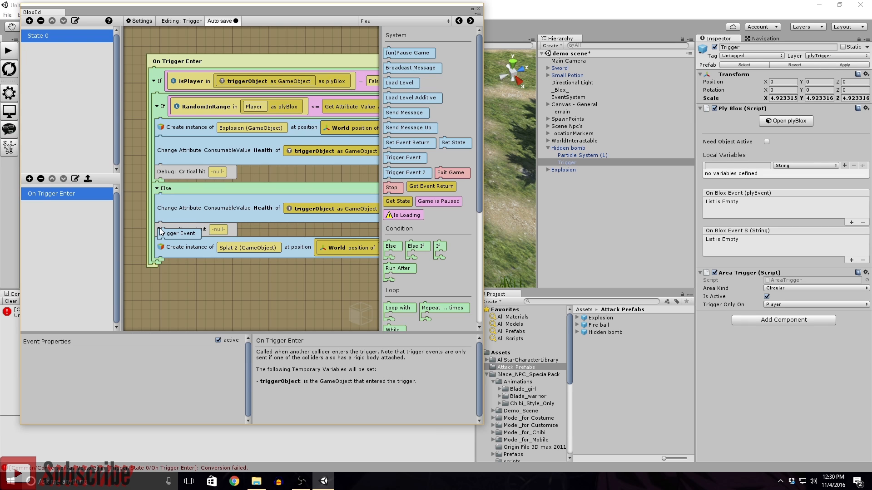
left_click_drag(160, 232, 155, 265)
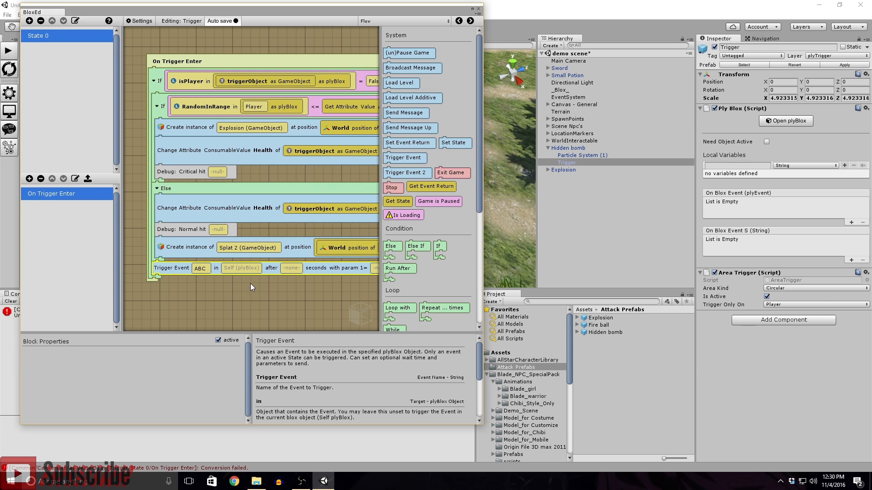
- Copy the Explosion Create instance block to the start of the Else branch and the Splat 2 one below the Critical hit debug
left_click_drag(484, 243, 839, 244)
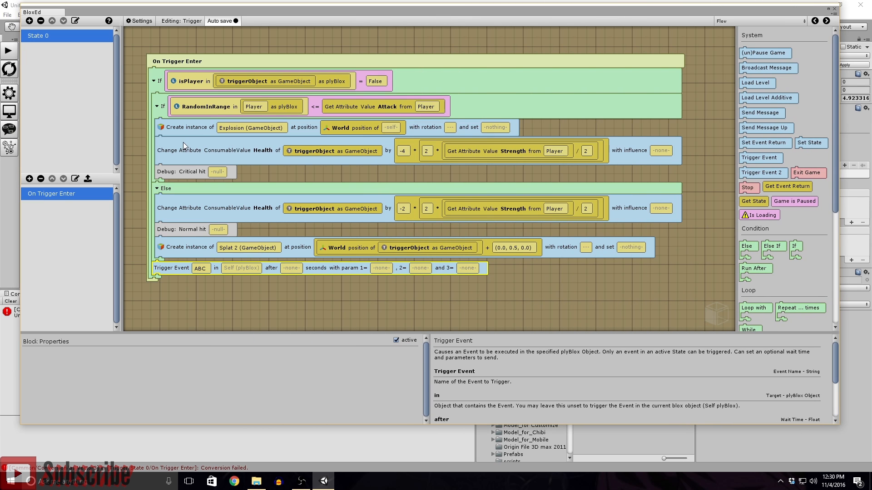
left_click(193, 130)
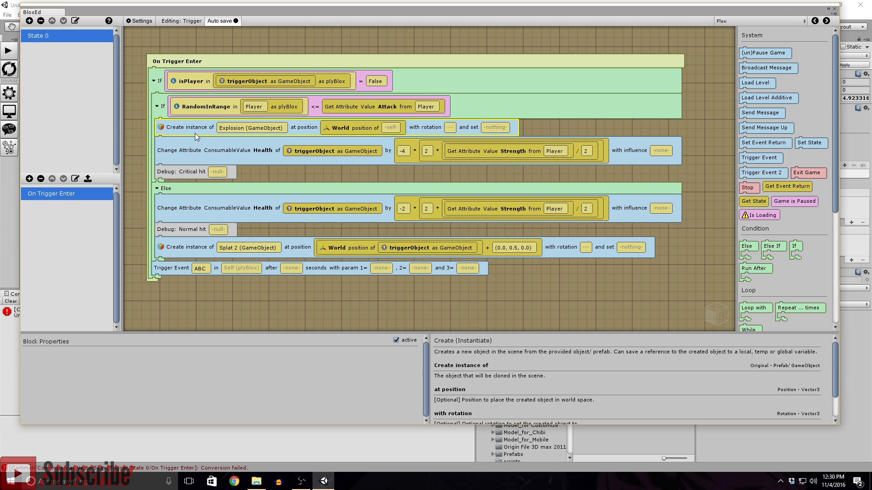
left_click_drag(195, 132, 178, 191)
left_click(192, 269)
left_click_drag(191, 268, 173, 178, "ctrl")
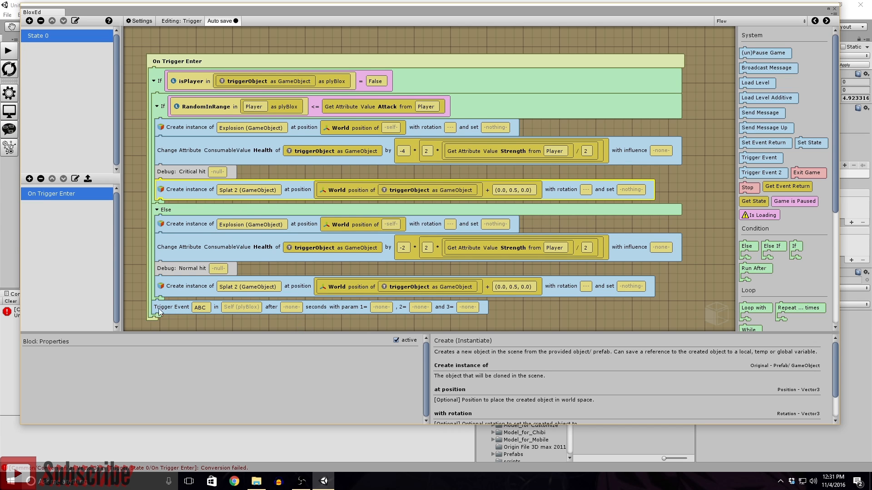
- Move the Trigger Event block into the Else branch, directly below its Splat 2 Create instance block
scroll(159, 309, "down", 1)
left_click(183, 288)
left_click(200, 288)
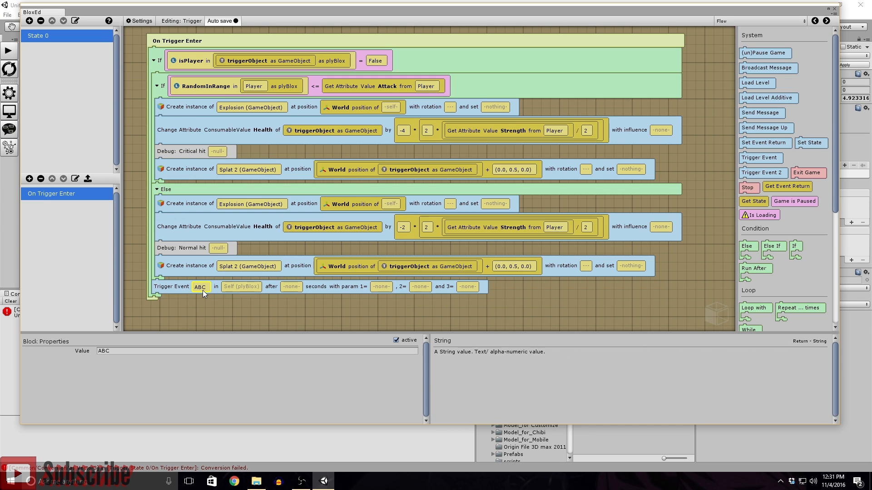
left_click(178, 287)
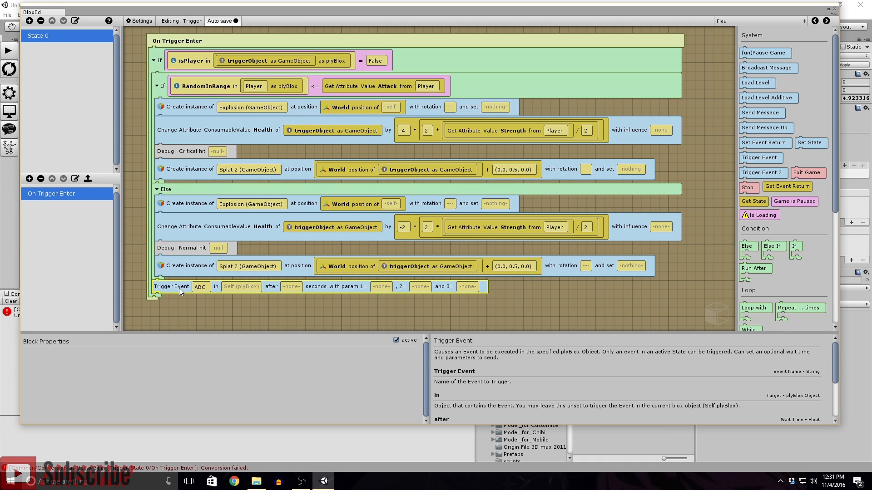
left_click_drag(185, 277, 178, 275)
- Set the Else branch Trigger Event block's event name to Destory and its target to the Hidden bomb object
left_click(207, 284)
left_click(183, 350)
type("Destoryt")
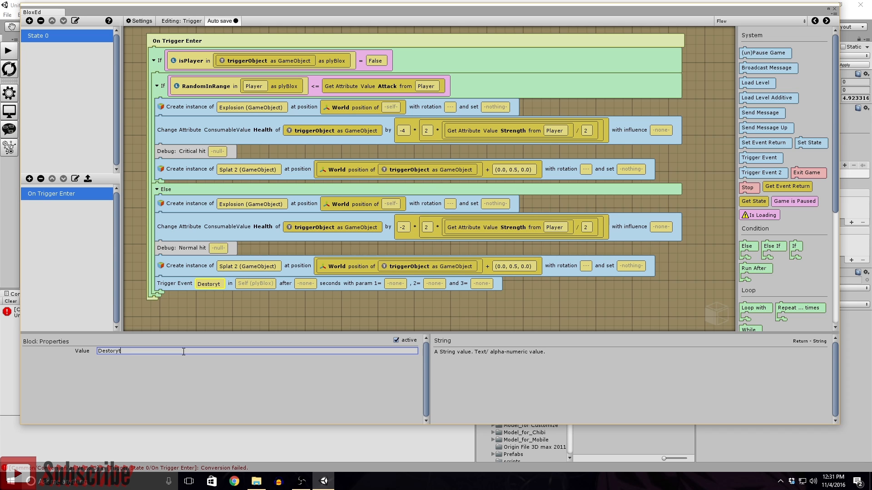
key("BackSpace")
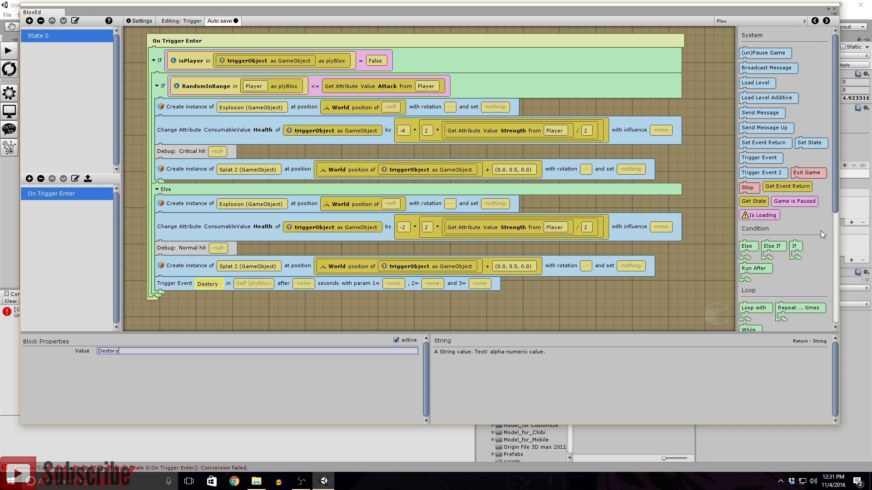
left_click_drag(838, 238, 513, 249)
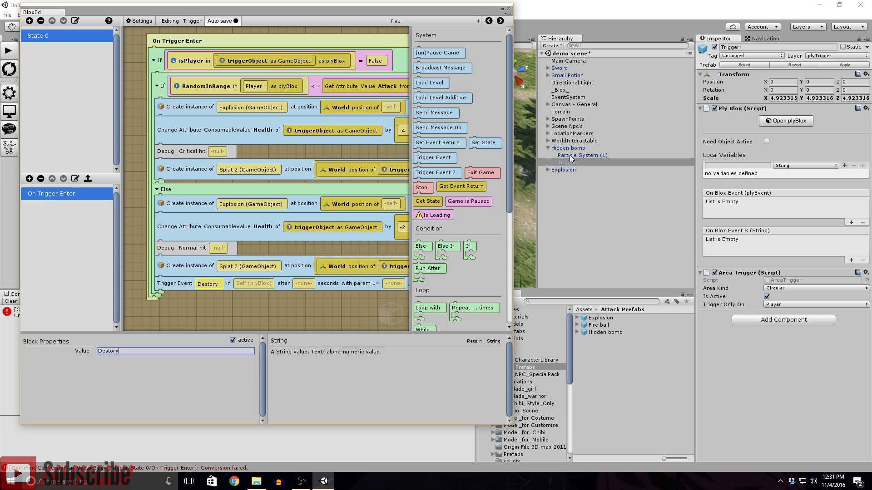
left_click_drag(567, 149, 253, 283)
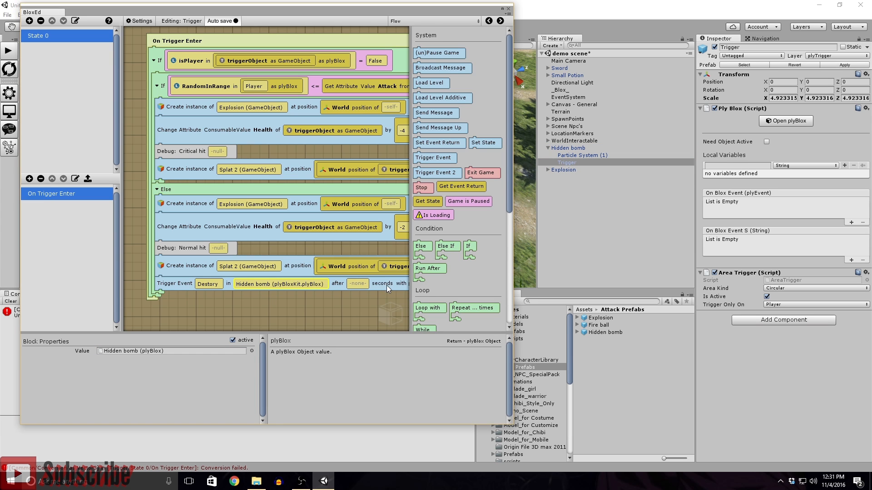
- Place a Common Float value of 2 in the Trigger Event block's wait time slot
left_click(359, 282)
left_click_drag(514, 292, 788, 319)
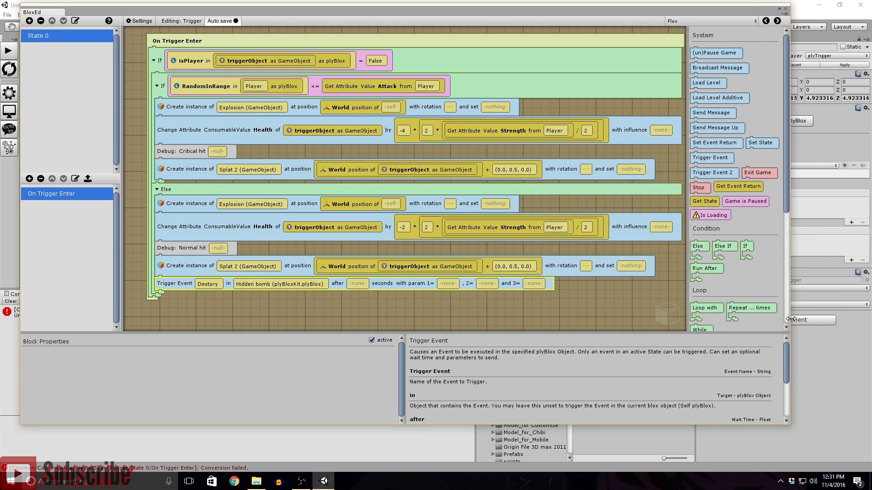
left_click(720, 21)
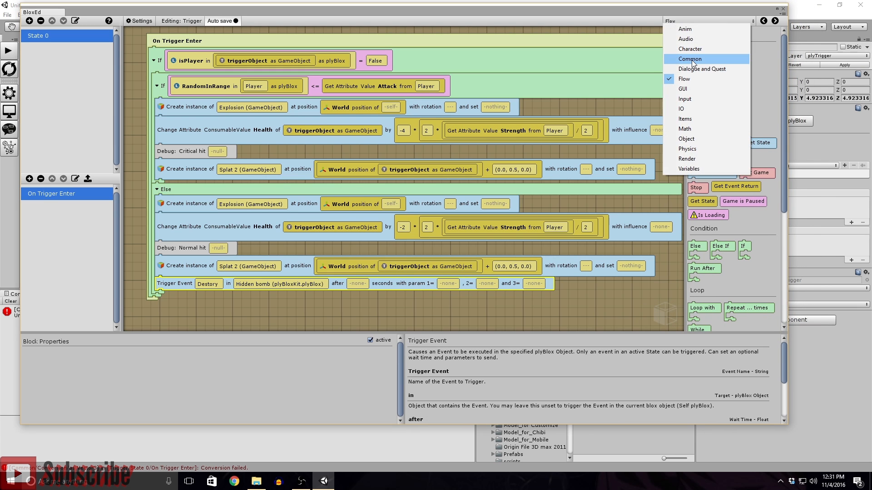
left_click(693, 58)
left_click_drag(696, 120, 353, 284)
left_click(318, 349)
type("1")
key("BackSpace")
type("2")
left_click(355, 315)
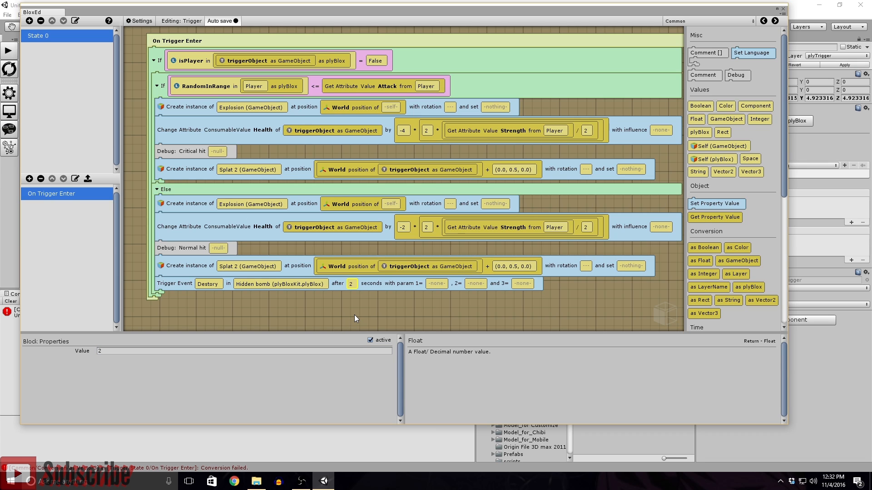
- Set the Trigger Event block's wait time to 1 second
left_click(355, 288)
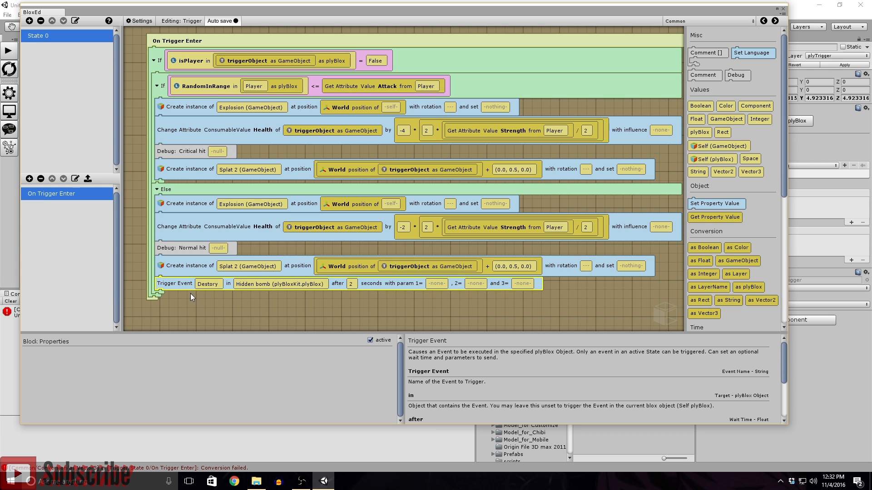
left_click(351, 284)
left_click(248, 350)
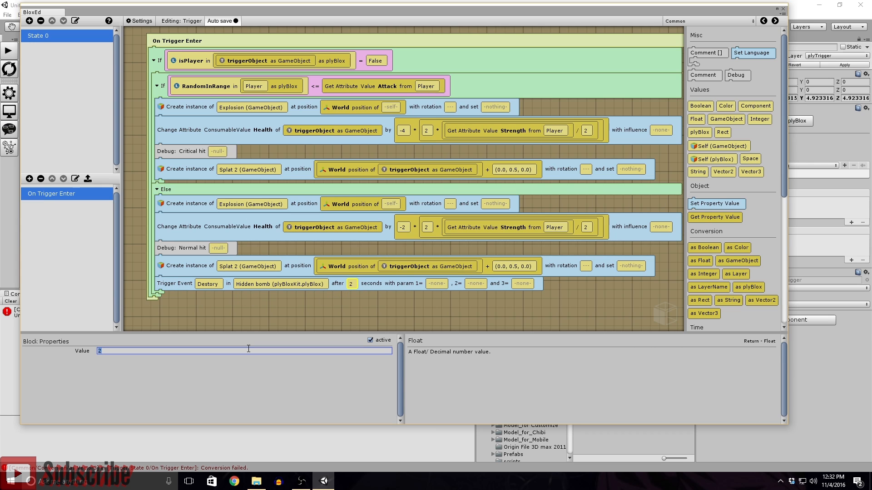
type("1")
- Copy the Trigger Event block below the critical-hit branch's Splat 2 Create instance block, and close the block editor
scroll(265, 236, "up", 2)
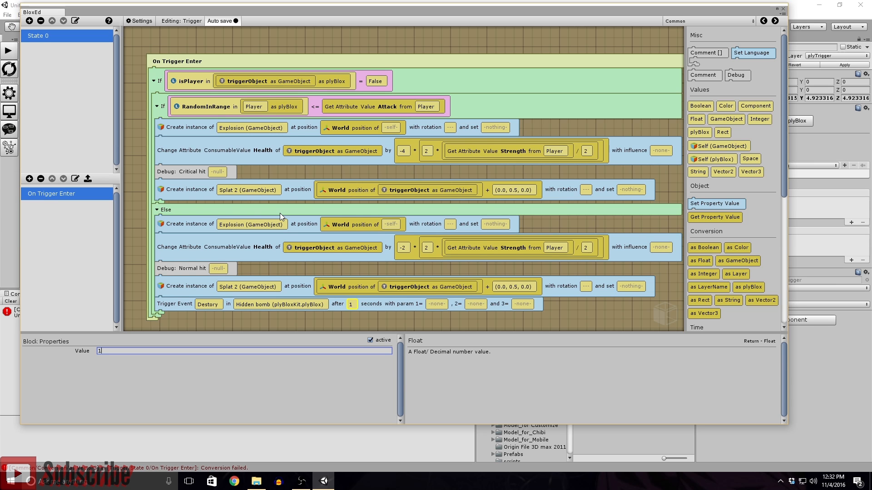
scroll(280, 213, "down", 2)
left_click(179, 284)
left_click_drag(179, 285, 164, 176, "ctrl")
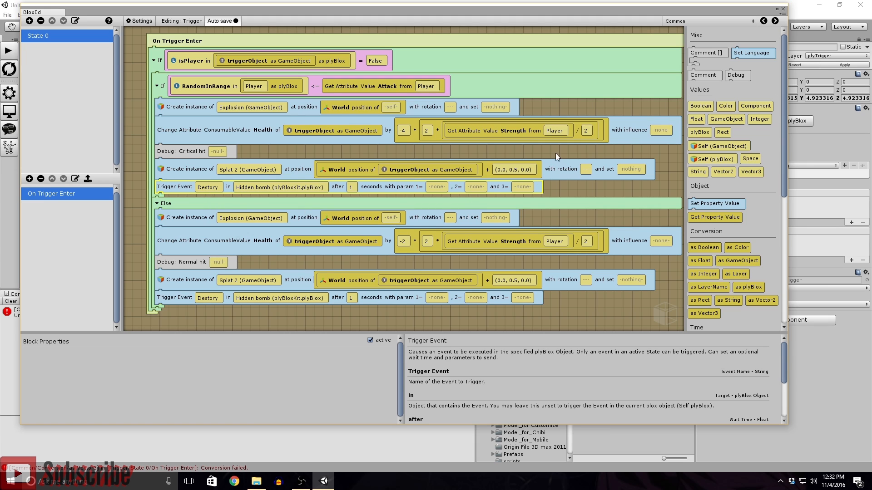
left_click(782, 8)
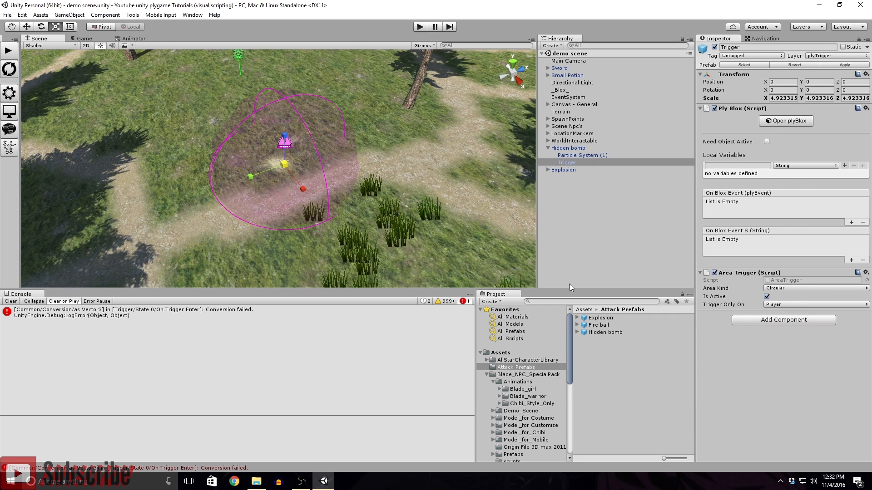
- Delete the Hidden bomb and Explosion objects from the demo scene, keeping their prefabs
left_click(597, 318)
left_click(562, 169)
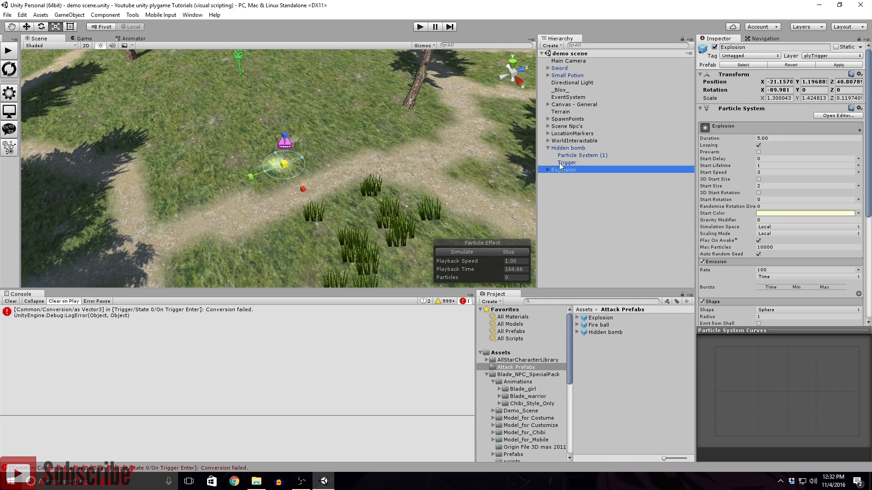
left_click(556, 148)
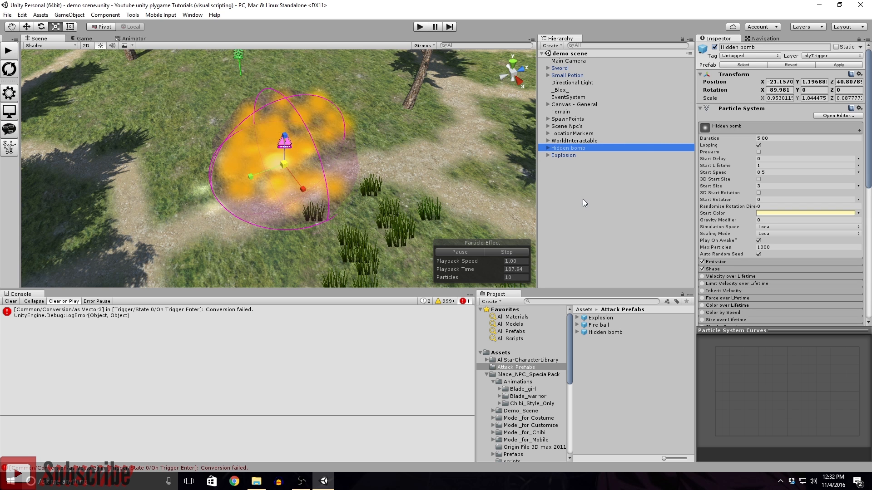
key("Delete")
left_click(563, 149)
key("Delete")
- Add an Auto Destroy Timeout component to the Explosion prefab
left_click(599, 316)
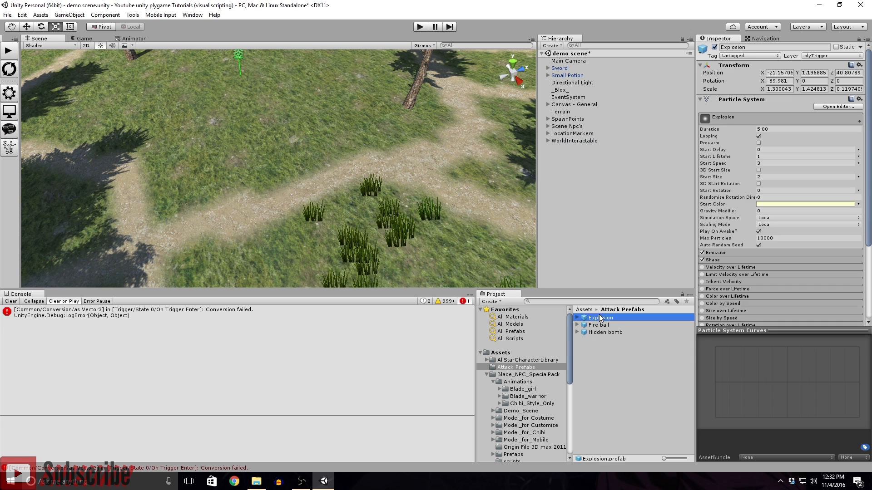
scroll(785, 178, "down", 5)
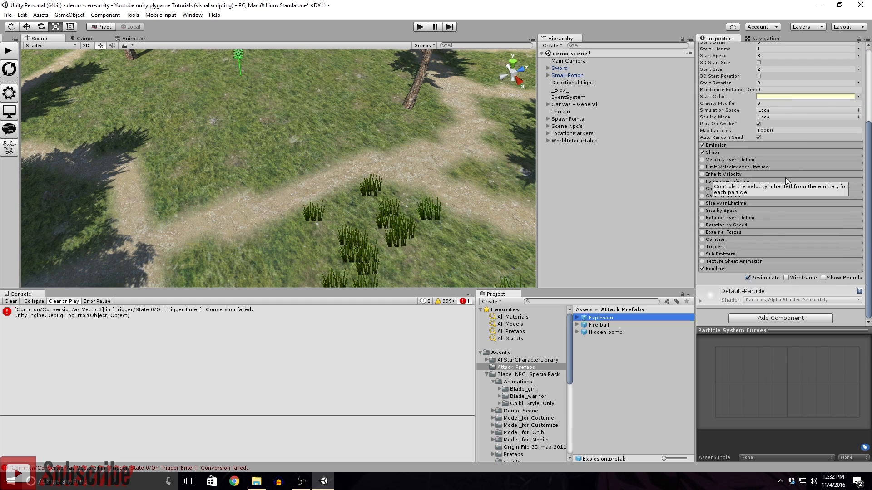
left_click(750, 317)
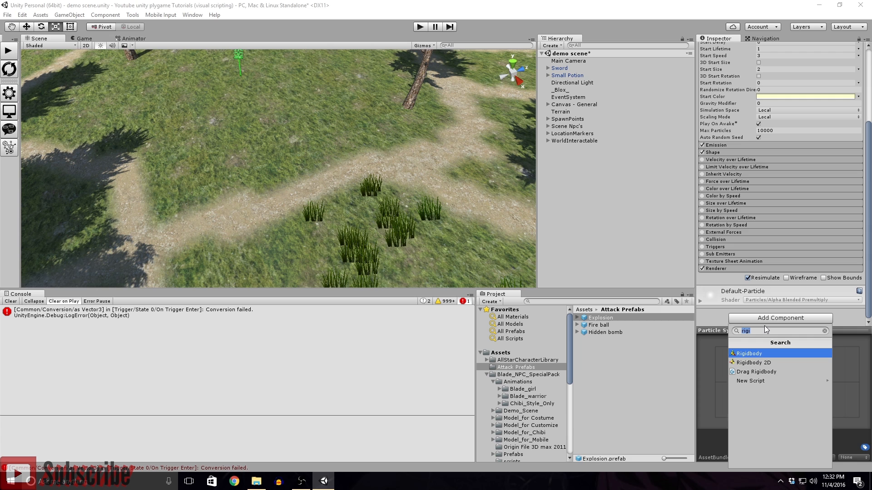
type("destroy")
left_click(773, 354)
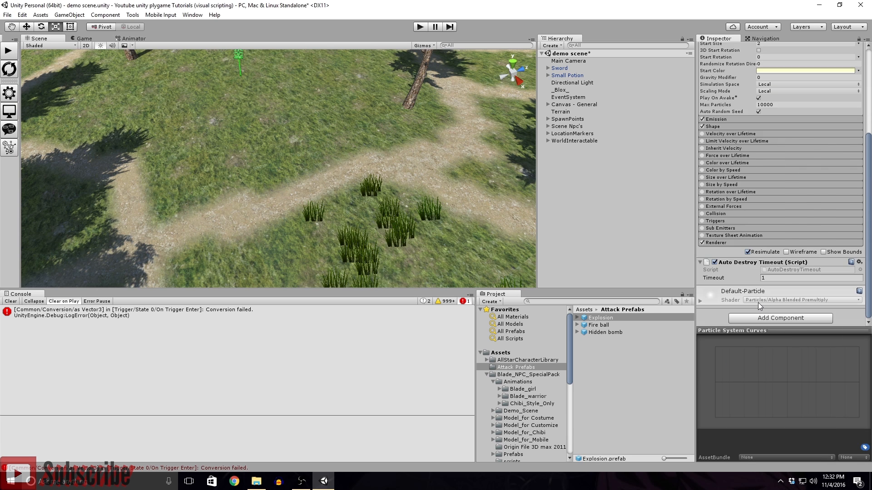
- Set the Explosion prefab's Auto Destroy Timeout to 3 and save the scene
left_click(772, 278)
type("2")
key("BackSpace")
type("3")
key("Return")
left_click(772, 280)
scroll(780, 253, "up", 5)
scroll(781, 254, "down", 5)
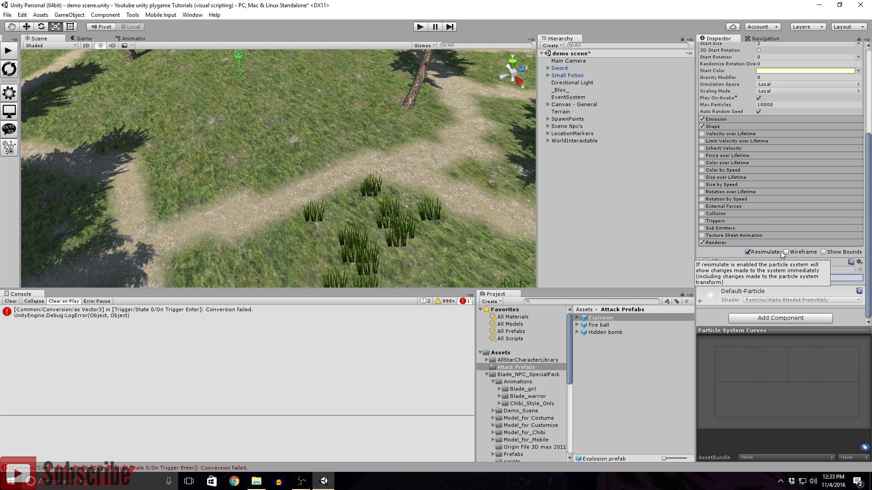
left_click(598, 223)
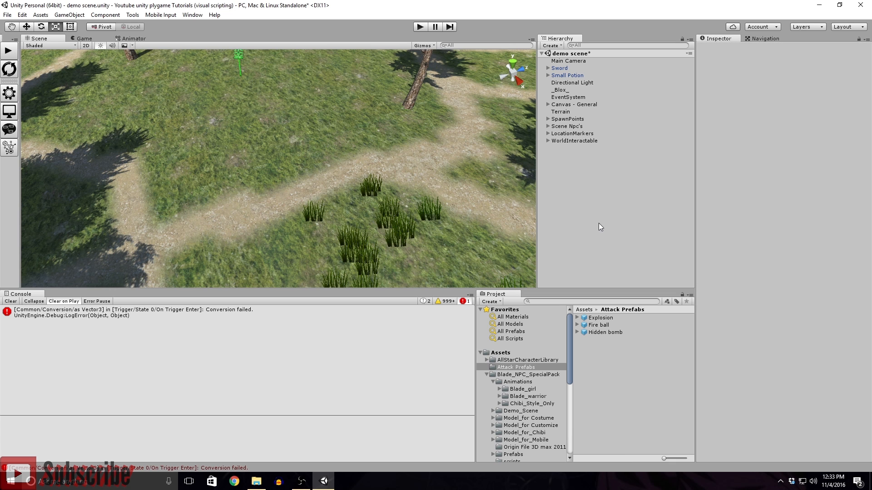
key("ctrl+s")
- Run the game from its main menu and start a new game
left_click(8, 51)
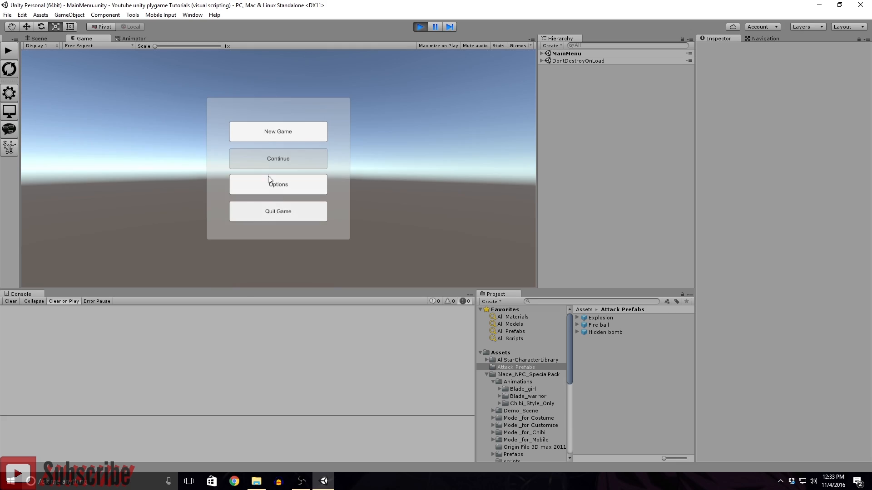
left_click(266, 136)
key("w")
- Add the Hidden bomb skill to the in-game action bar and close the Skills window
left_click(453, 279)
left_click(216, 109)
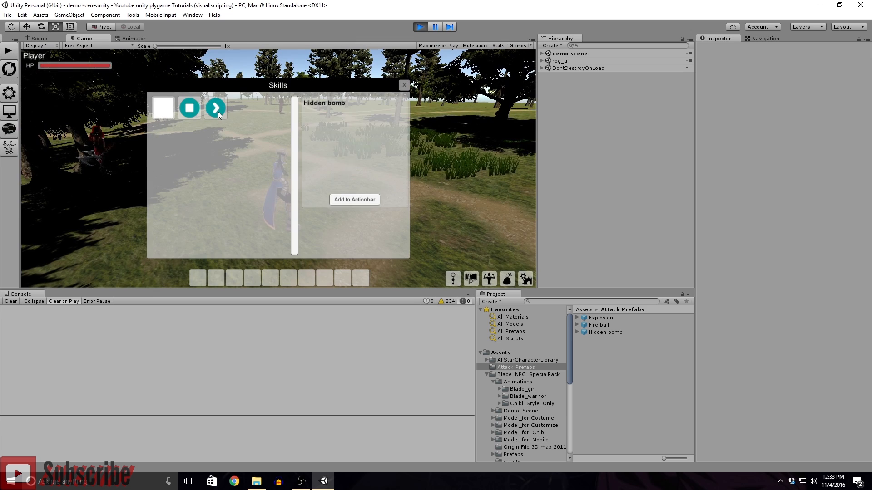
left_click(358, 200)
left_click(309, 223)
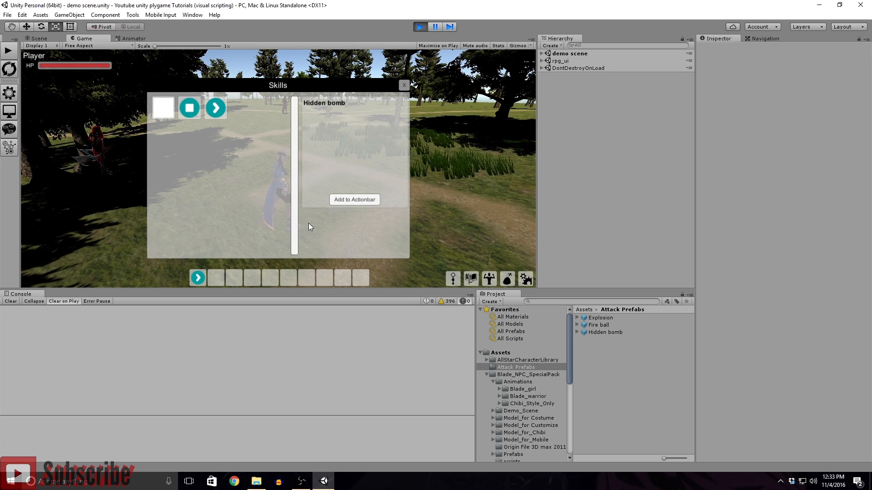
key("k")
- Walk the player close to the enemy NPC and use the Hidden bomb skill there
key("w")
right_click_drag(362, 169, 355, 190)
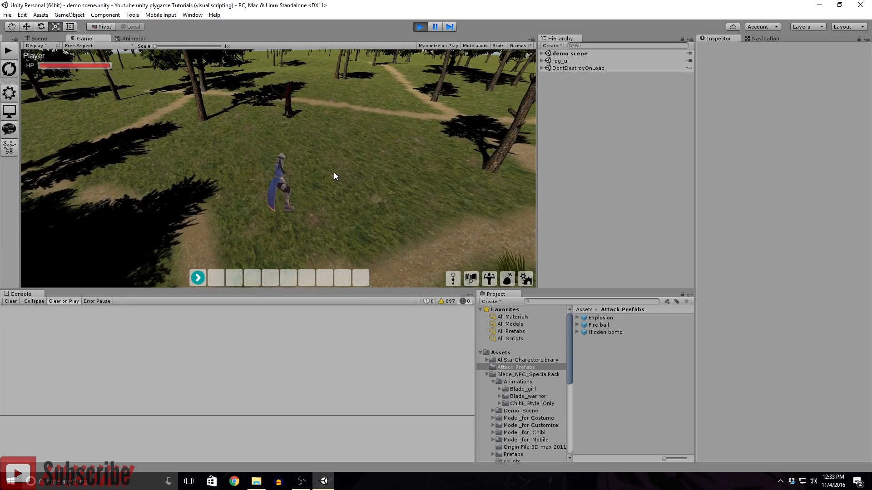
key("w")
key("w")
key("1")
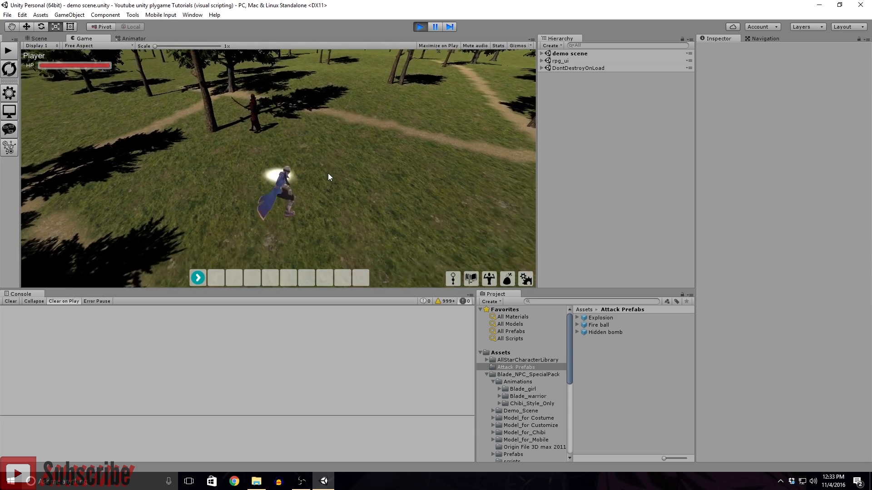
- Put the Fire ball skill in the first action bar slot and close the Skills window
left_click(475, 277)
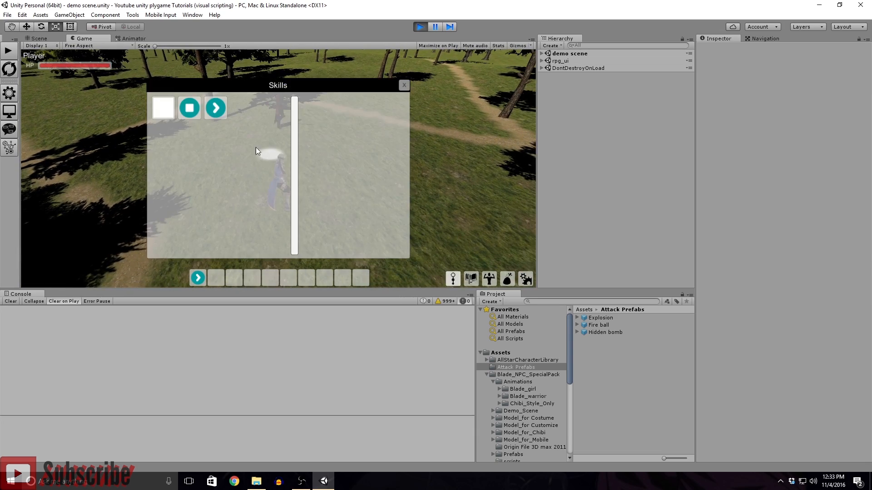
left_click(190, 108)
left_click(358, 200)
left_click(311, 222)
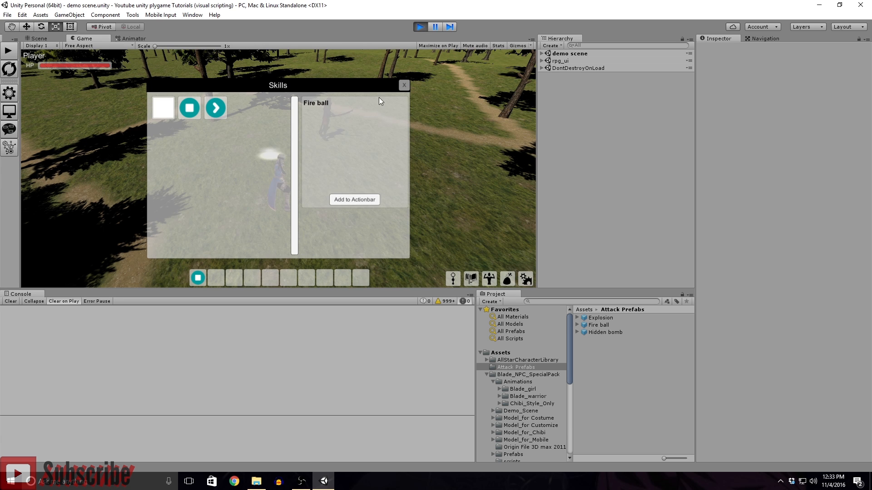
left_click(403, 86)
- Cast Fire ball at the NPC, lure it past the placed bomb to test the trigger, and stop the game
key("1")
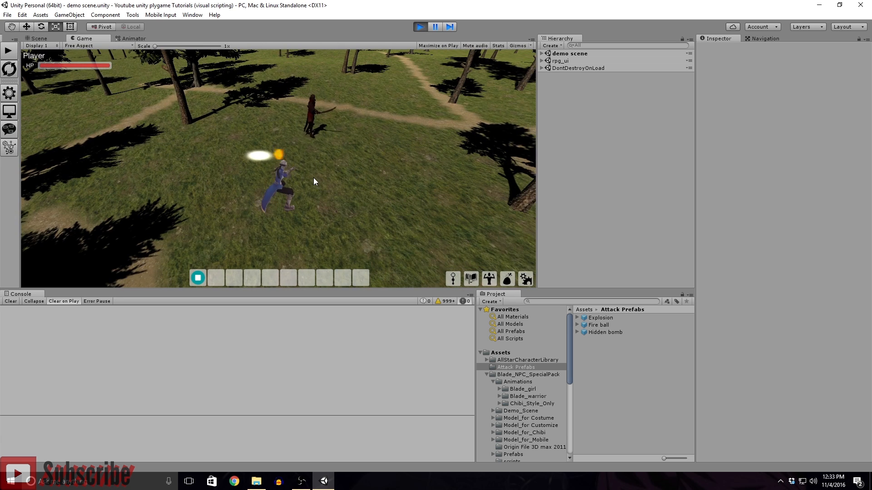
right_click_drag(318, 178, 326, 181)
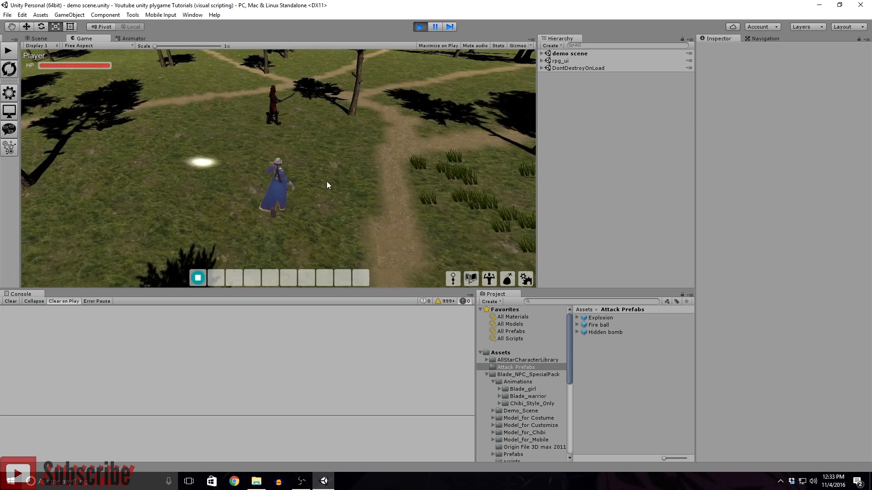
key("1")
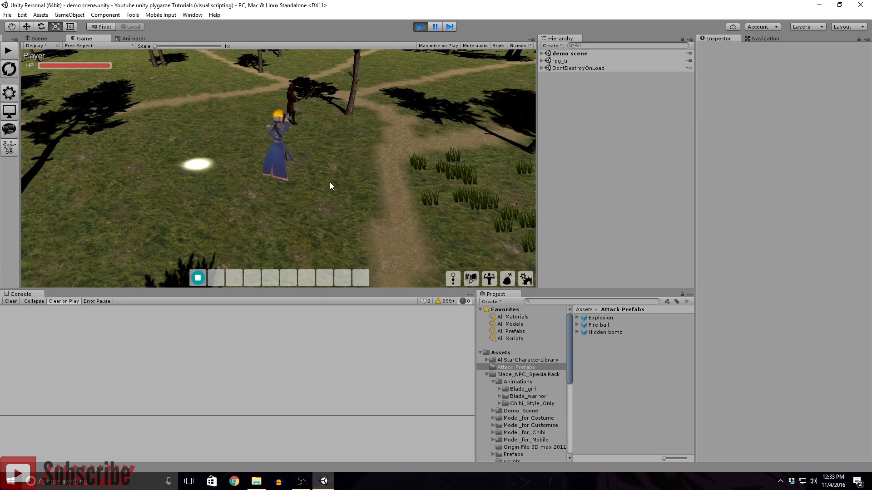
key("w")
key("a")
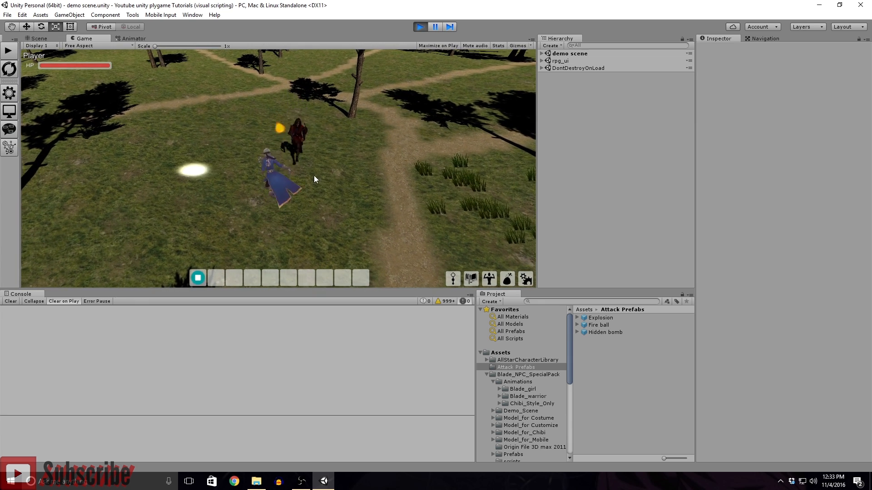
key("w")
key("a")
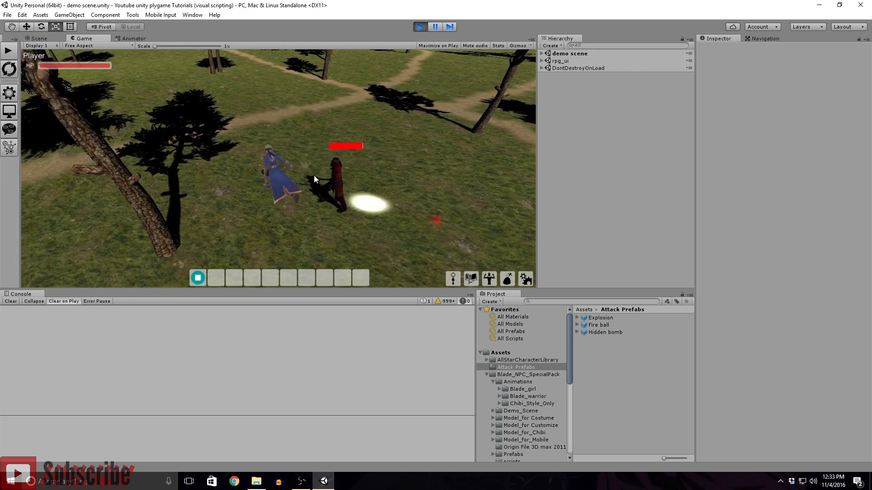
right_click_drag(314, 175, 363, 185)
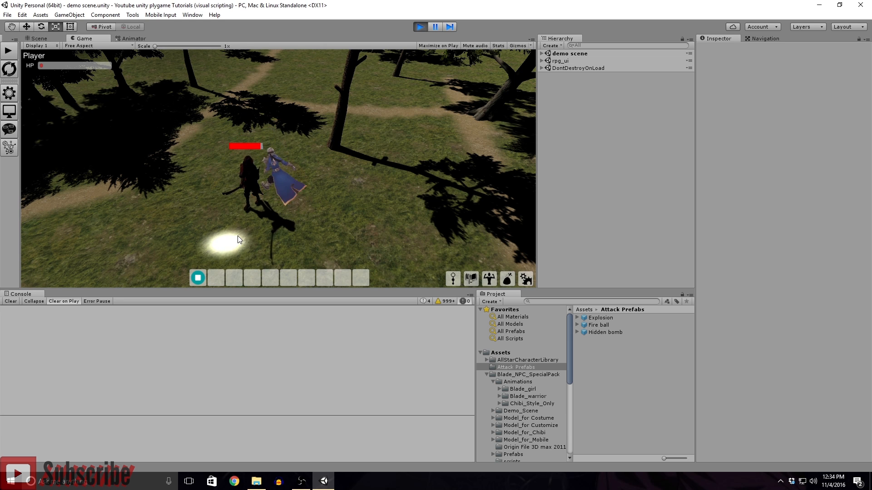
left_click(420, 27)
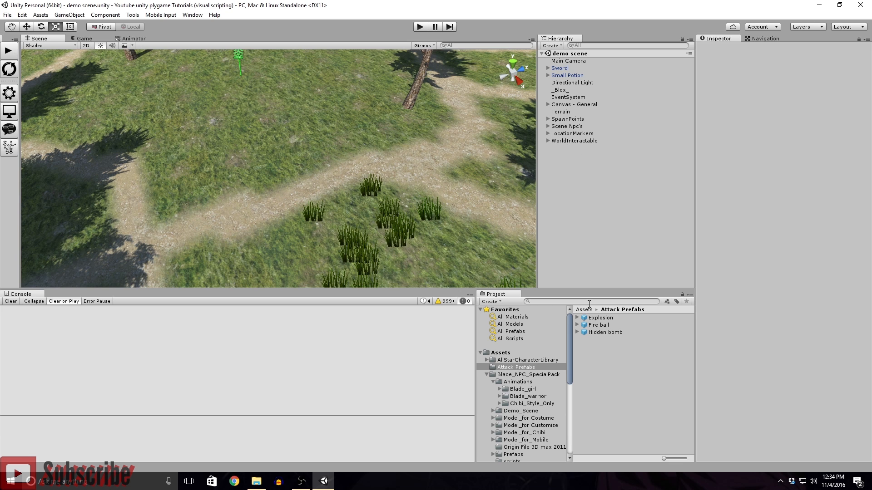
- Inspect the On Trigger Enter blocks of the Hidden bomb prefab's Trigger and close the block editor
left_click(577, 332)
left_click(603, 347)
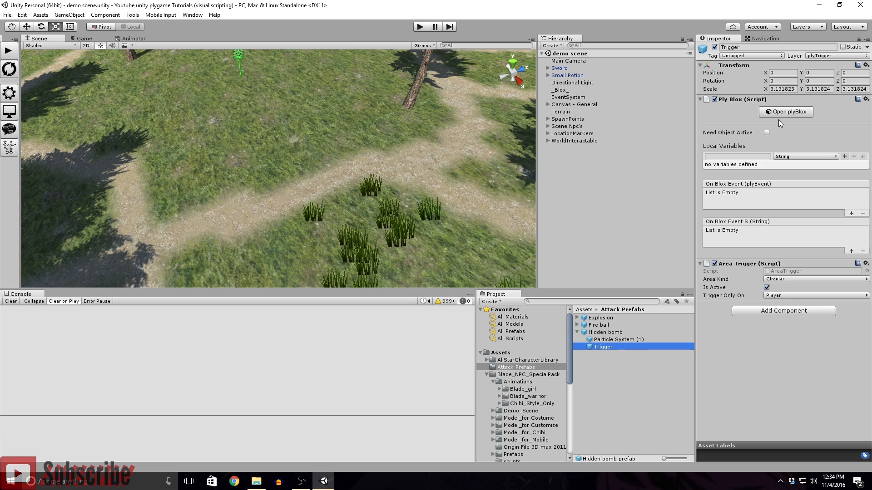
left_click(777, 113)
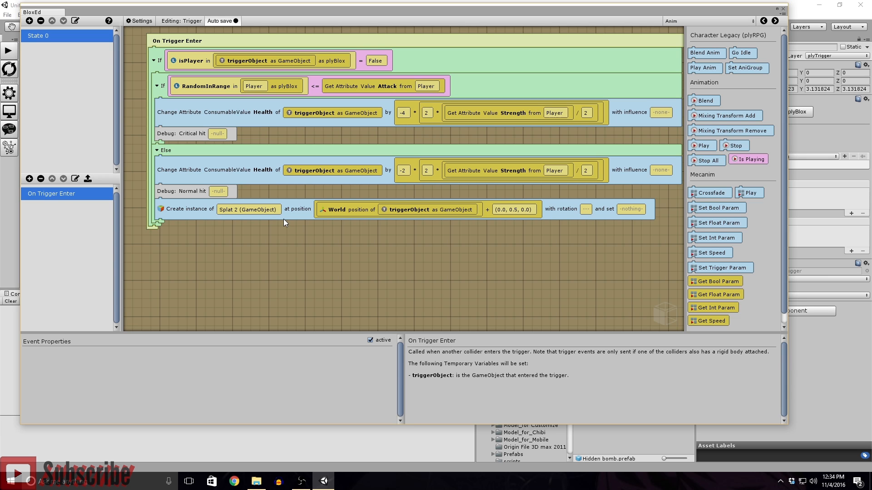
mouse_move(734, 9)
left_mouse_down()
mouse_move(700, 14)
mouse_move(719, 11)
left_mouse_up()
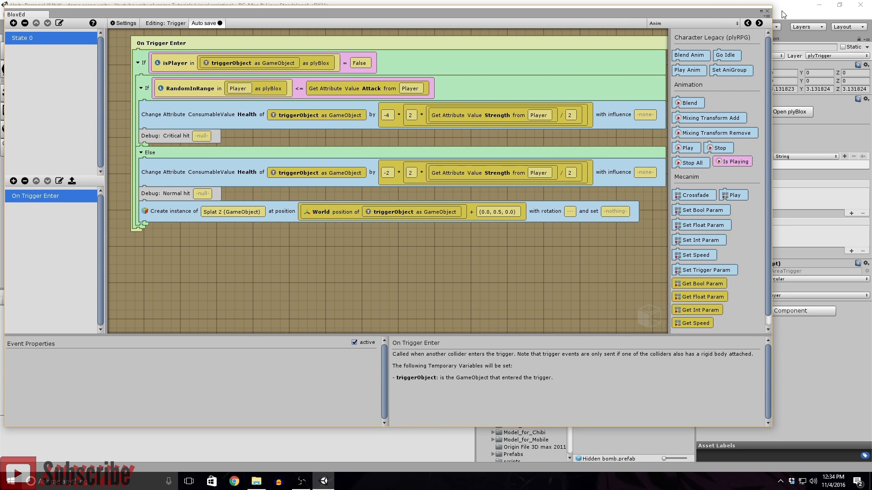
left_click(766, 11)
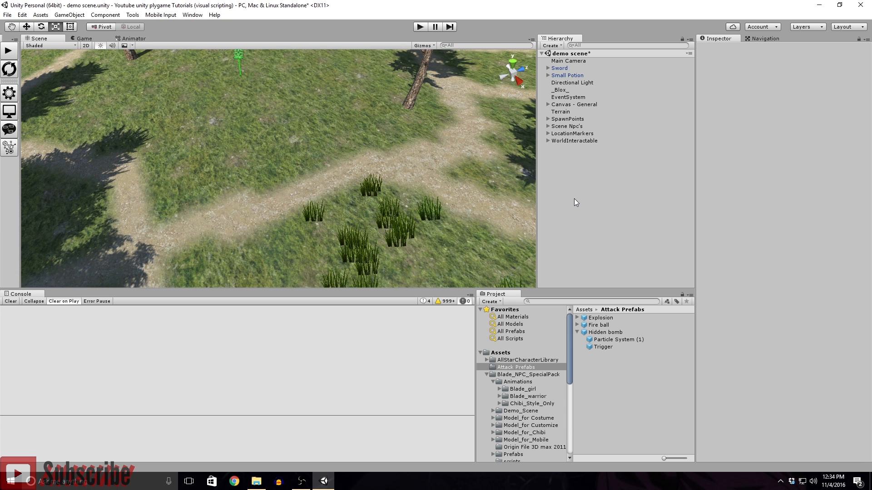
left_click(601, 334)
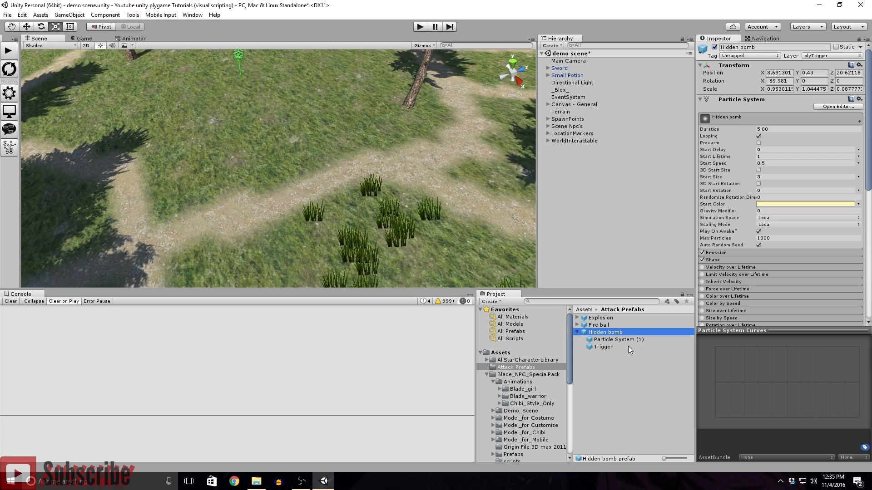
left_click(598, 172)
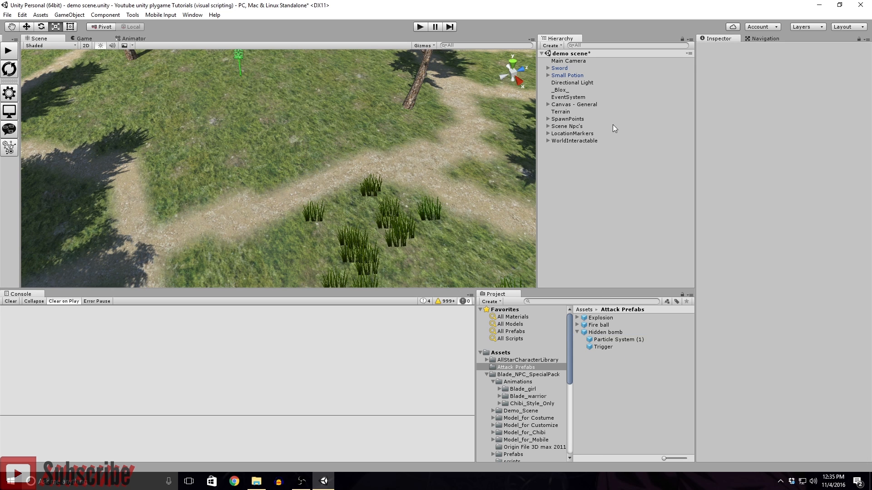
left_click(818, 5)
double_click(25, 12)
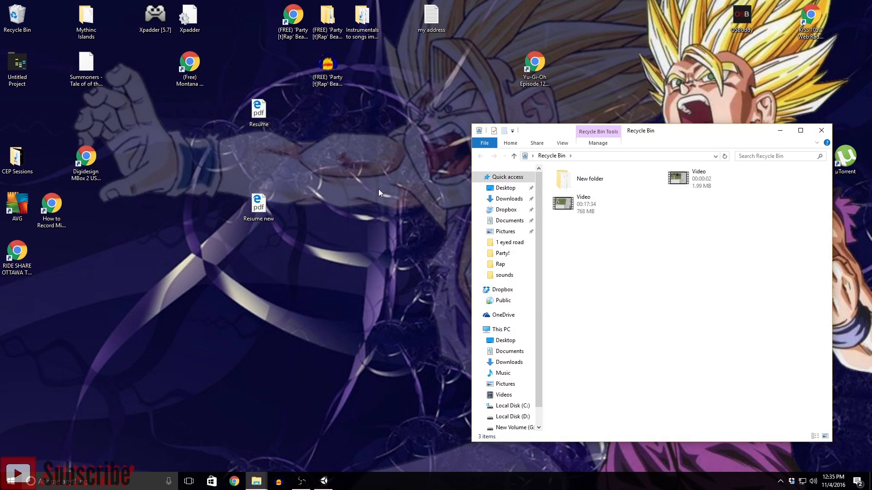
left_click(821, 132)
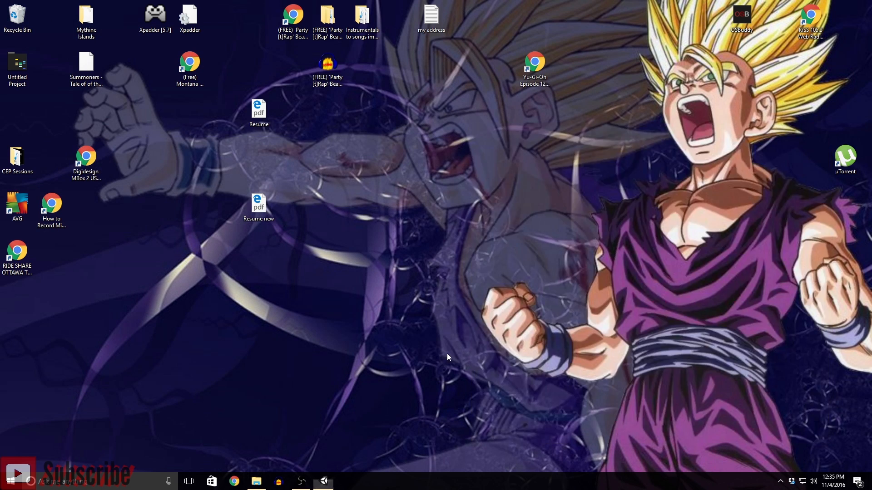
left_click(324, 481)
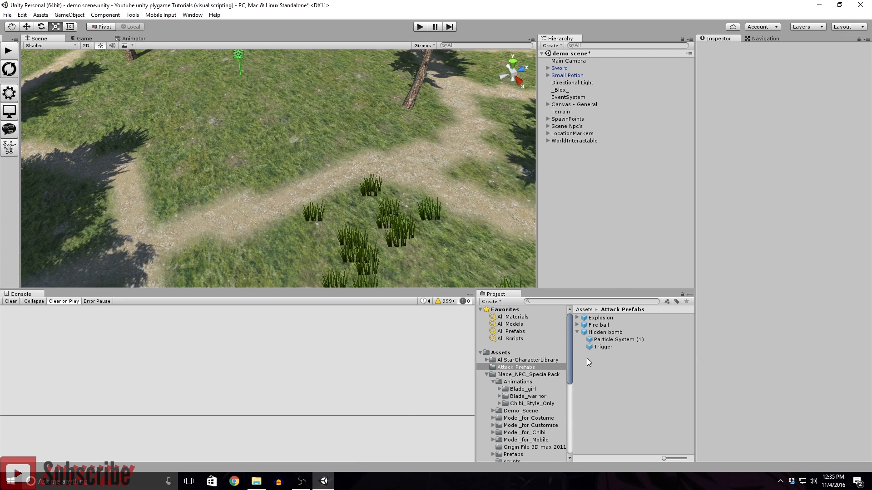
- Copy the Splat 2 create block in the Trigger's plyBlox to the start and end of the critical hit branch
left_click(599, 346)
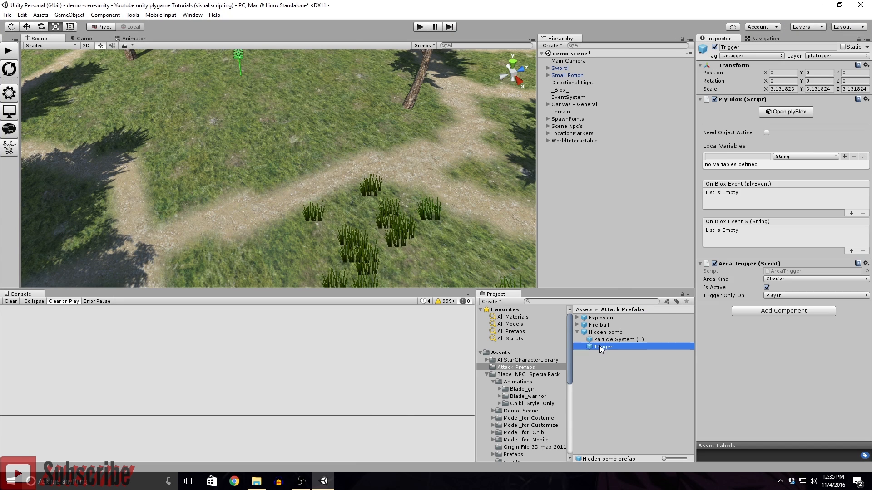
left_click(772, 114)
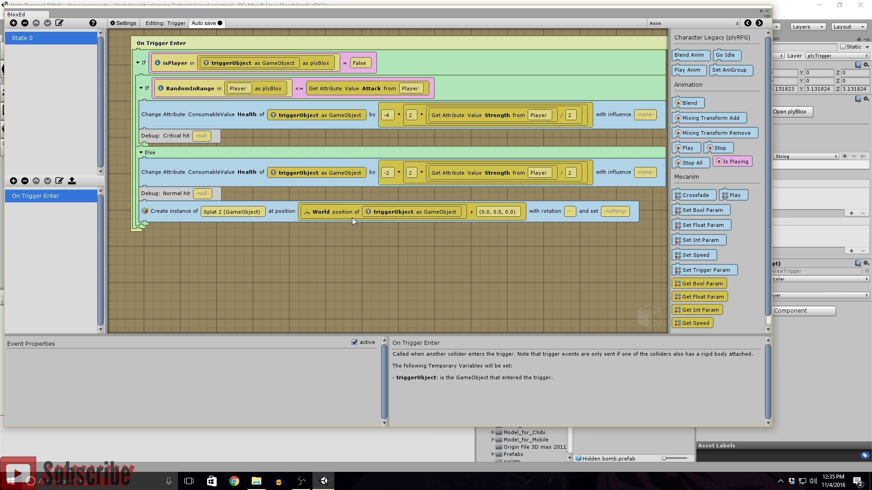
scroll(253, 278, "up", 1)
left_click(687, 22)
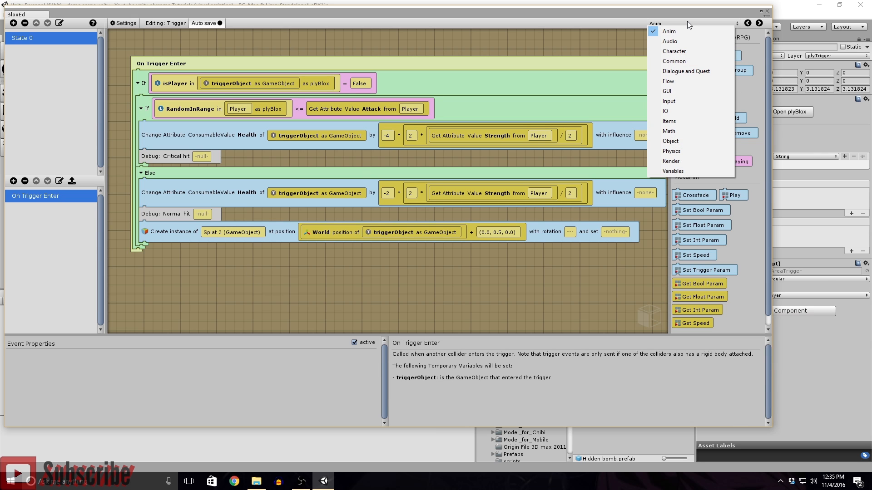
left_click(159, 233)
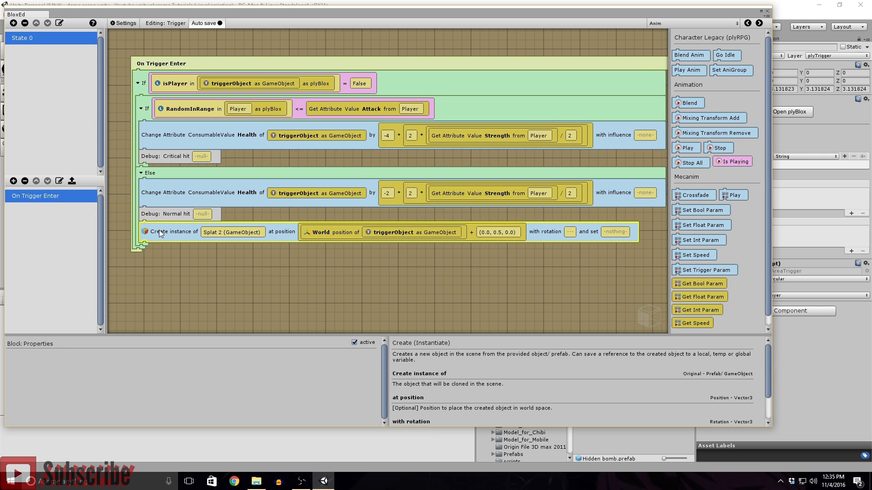
left_click_drag(160, 233, 172, 132, "ctrl")
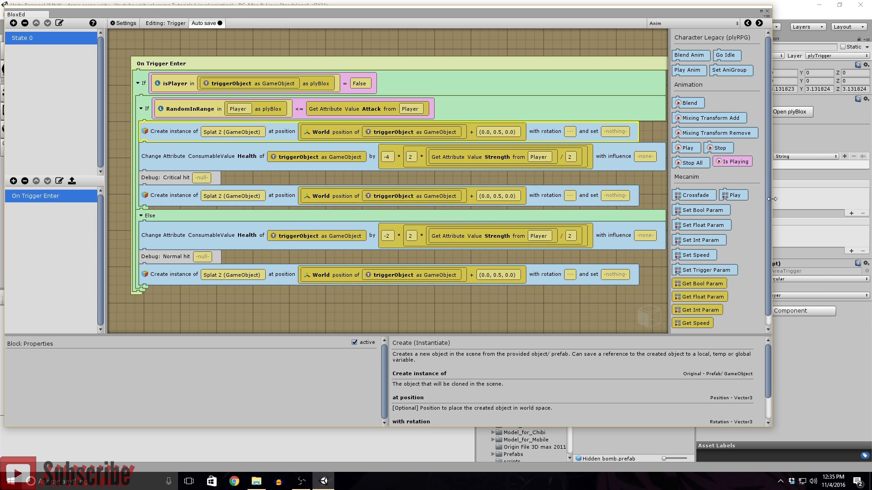
- Assign the Explosion prefab to the first create block in the critical hit branch
left_click_drag(772, 199, 464, 207)
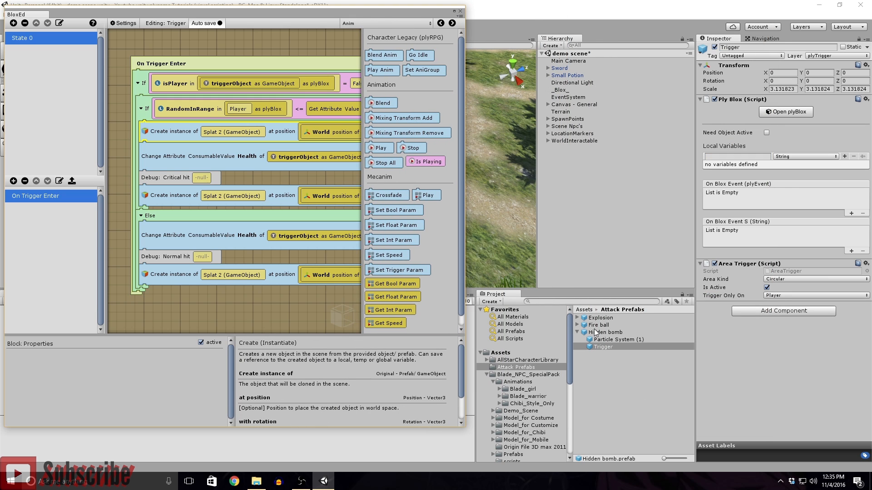
left_click_drag(598, 318, 237, 127)
left_click_drag(598, 318, 234, 132)
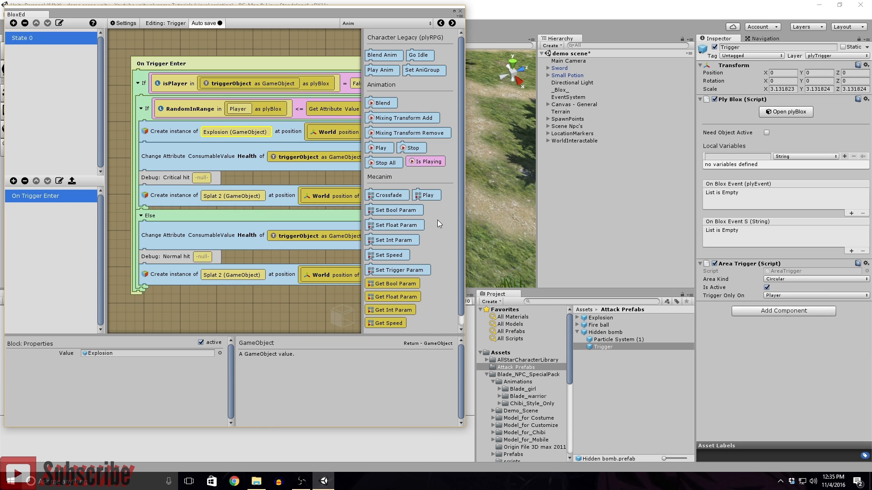
- Review the Explosion prefab's particle settings, Auto Destroy Timeout script and child object
left_click(600, 319)
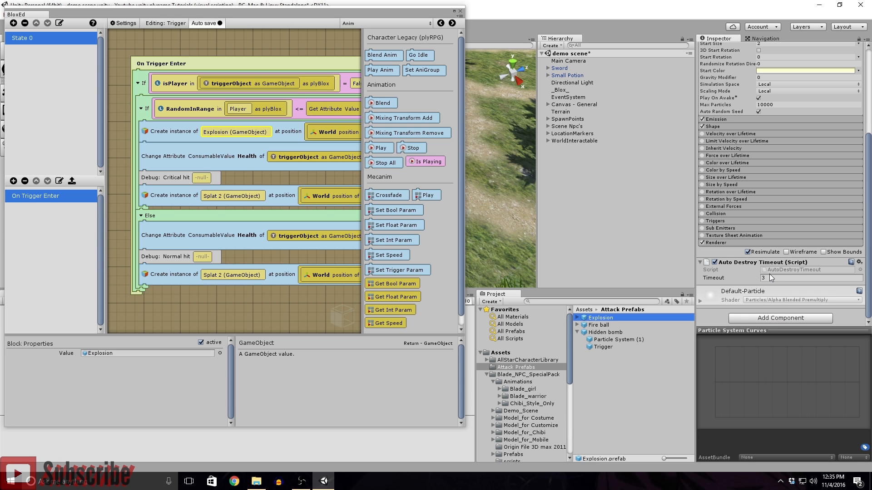
scroll(770, 278, "up", 5)
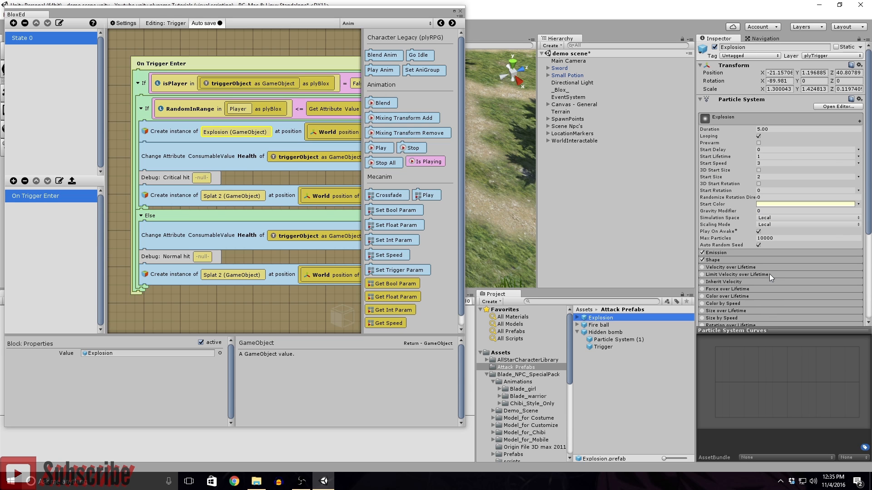
scroll(769, 274, "down", 5)
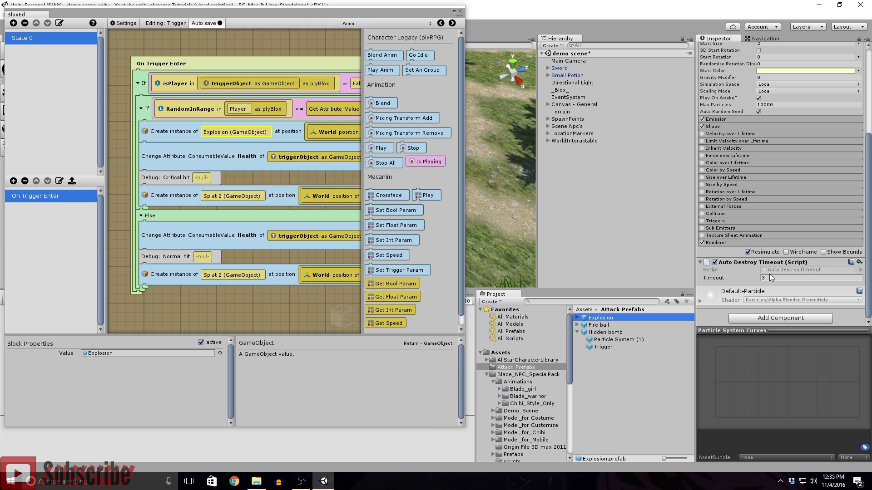
left_click(577, 318)
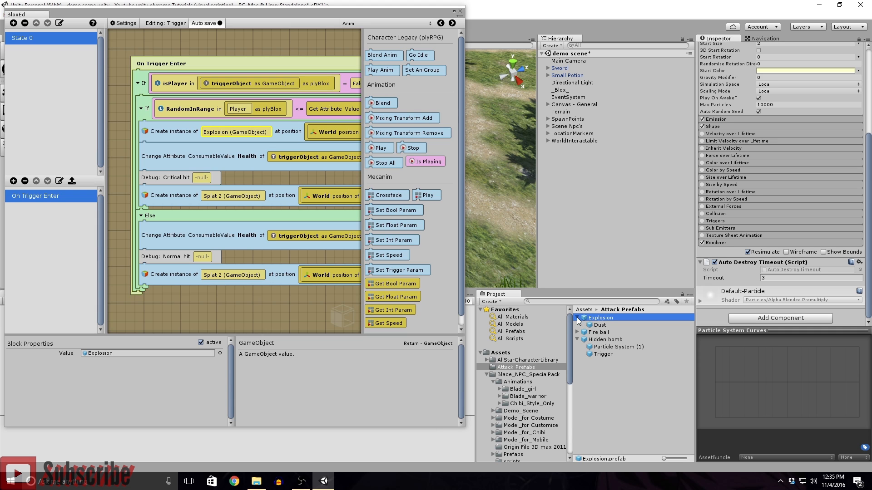
left_click(577, 318)
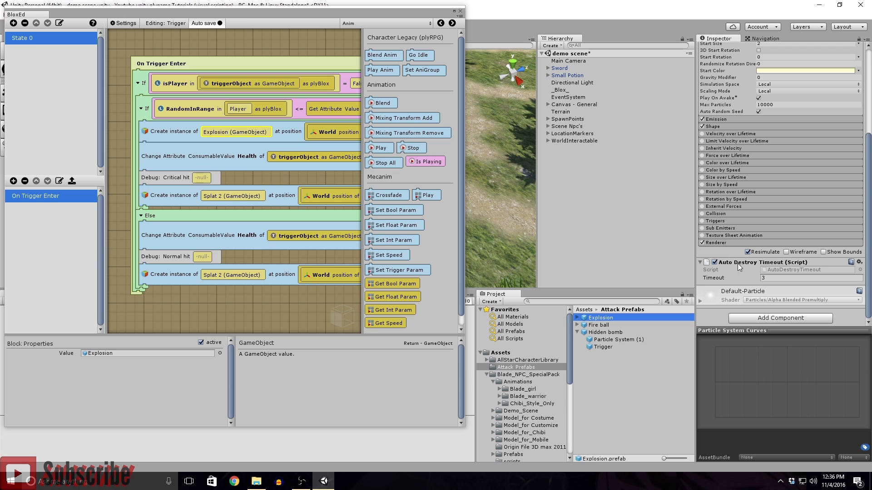
- Make the Explosion spawn at the self object's world position without an offset, and copy its create block to the start of the Else branch
left_click_drag(464, 204, 805, 203)
left_click(414, 132)
left_click(335, 133)
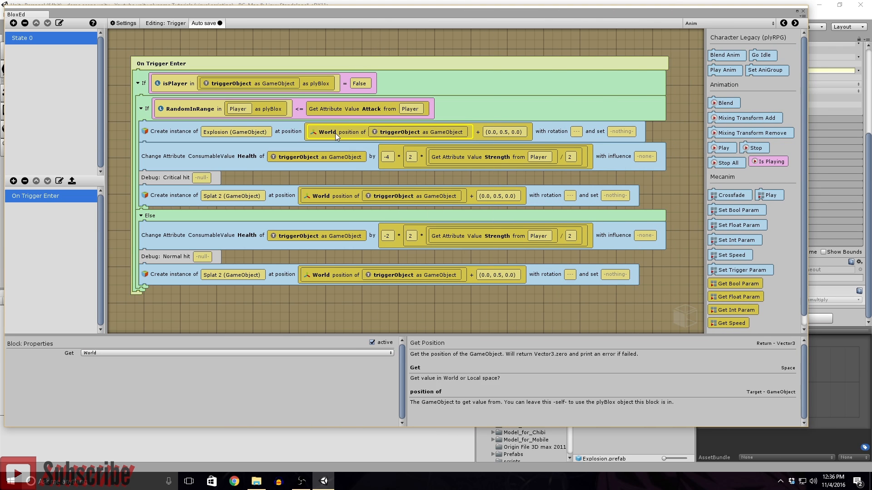
left_click_drag(335, 133, 479, 134)
left_click(382, 128)
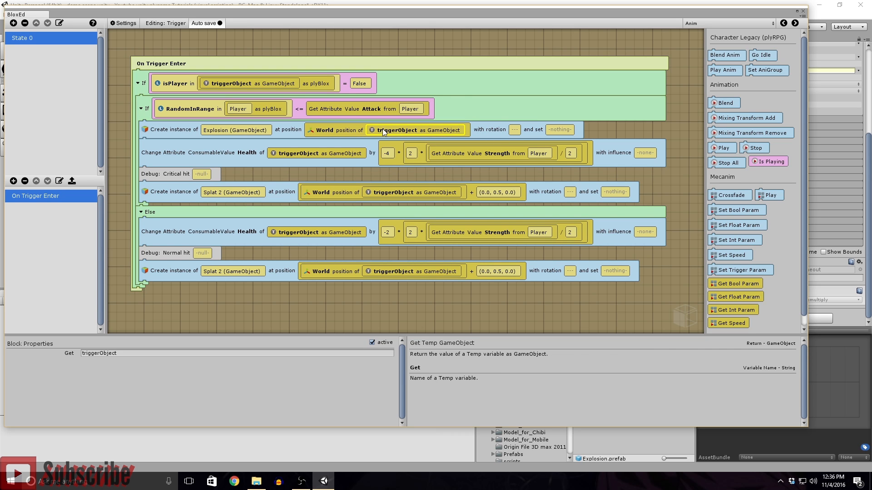
key("Delete")
left_click(287, 131)
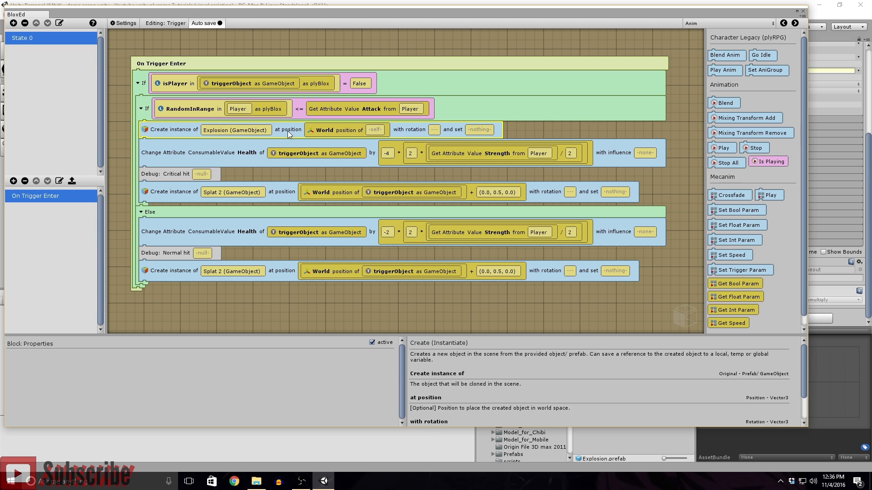
left_click_drag(288, 131, 168, 214, "ctrl")
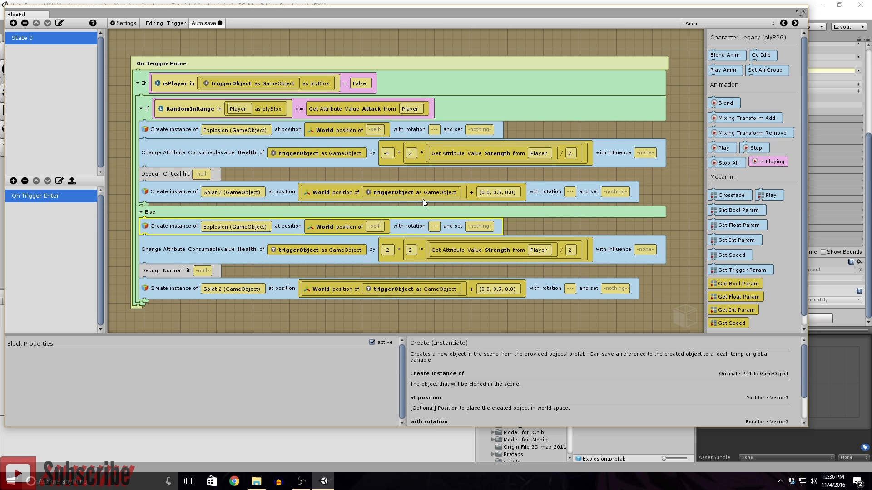
- Add a Trigger Event block at the end of the Else branch that calls the Destroy event in the Hidden bomb prefab
left_click(745, 22)
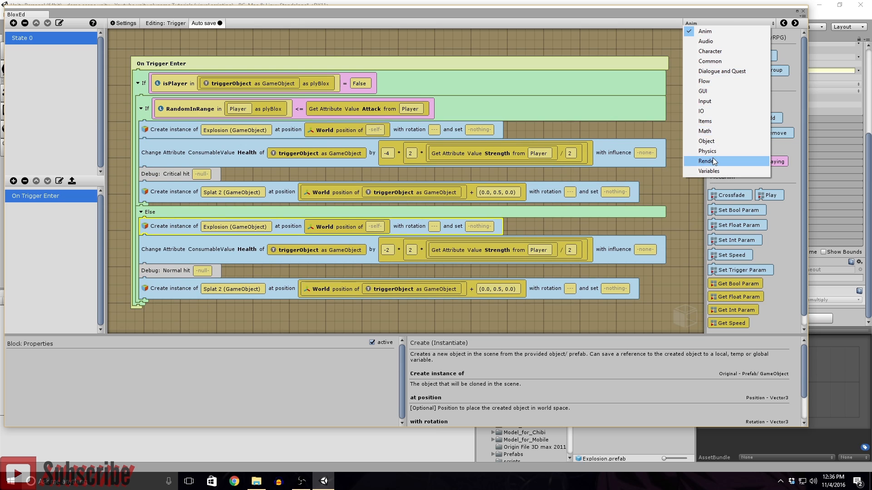
left_click(704, 81)
left_click_drag(729, 160, 141, 297)
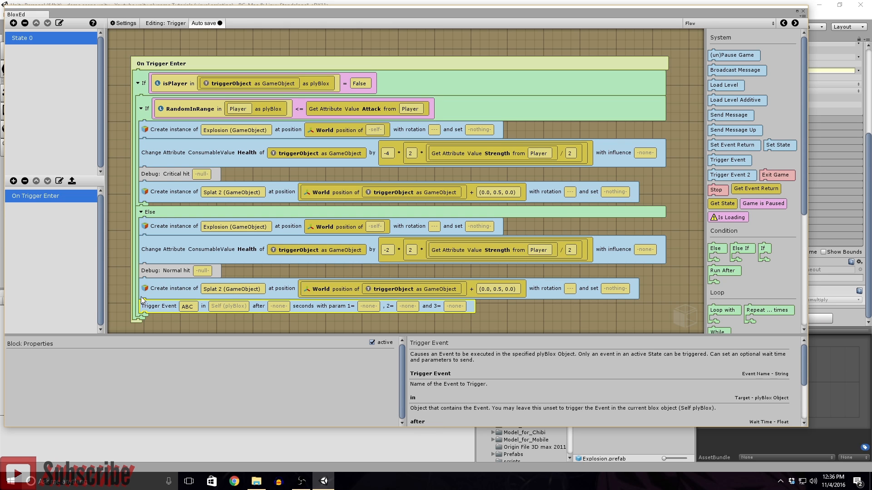
left_click(182, 307)
left_click(162, 353)
type("D")
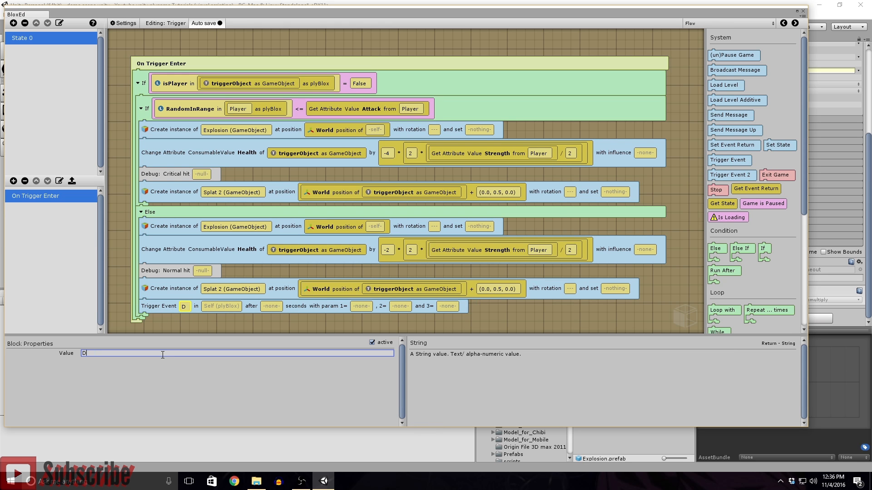
type("estroy")
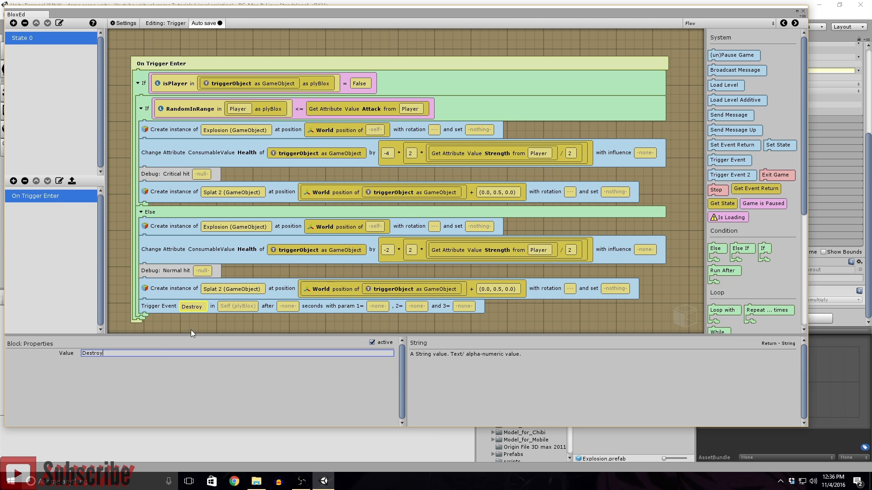
left_click_drag(806, 240, 514, 262)
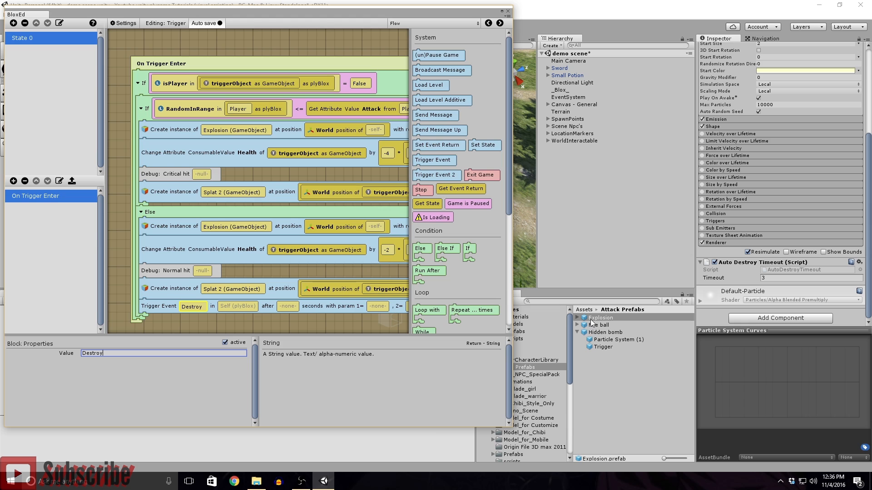
left_click_drag(595, 336, 229, 307)
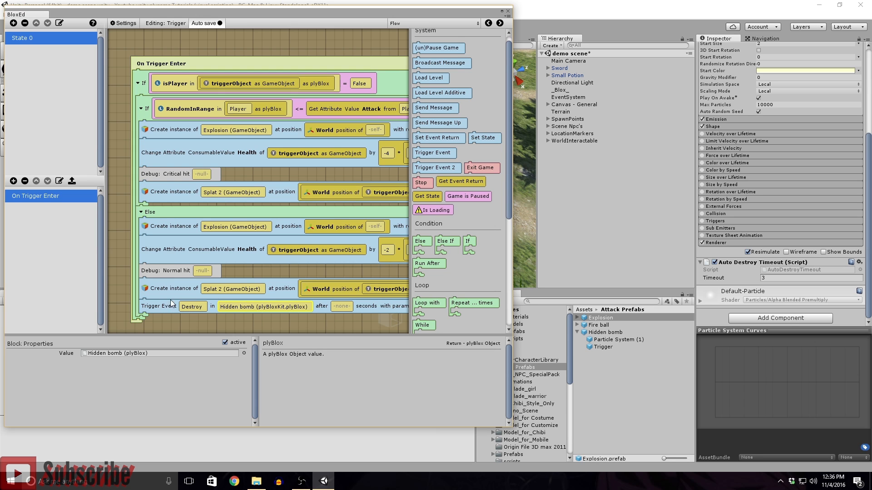
left_click(461, 24)
left_click(406, 62)
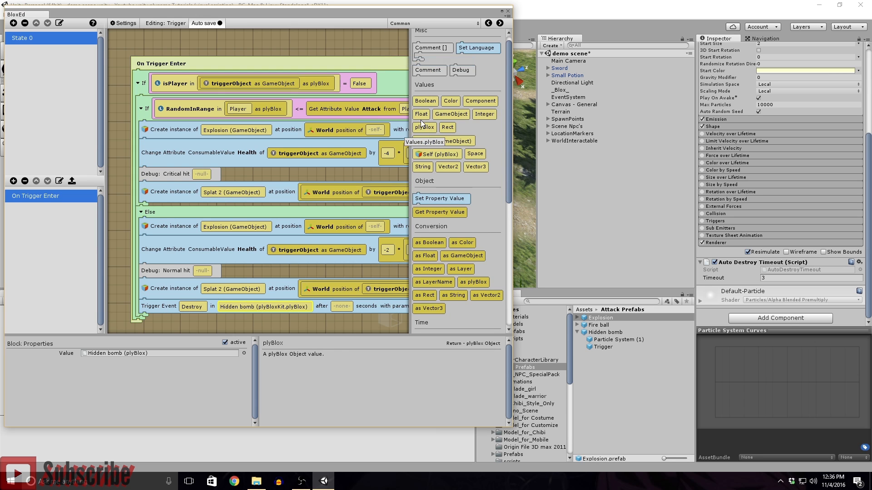
left_click_drag(373, 248, 341, 308)
left_click(236, 353)
type("1")
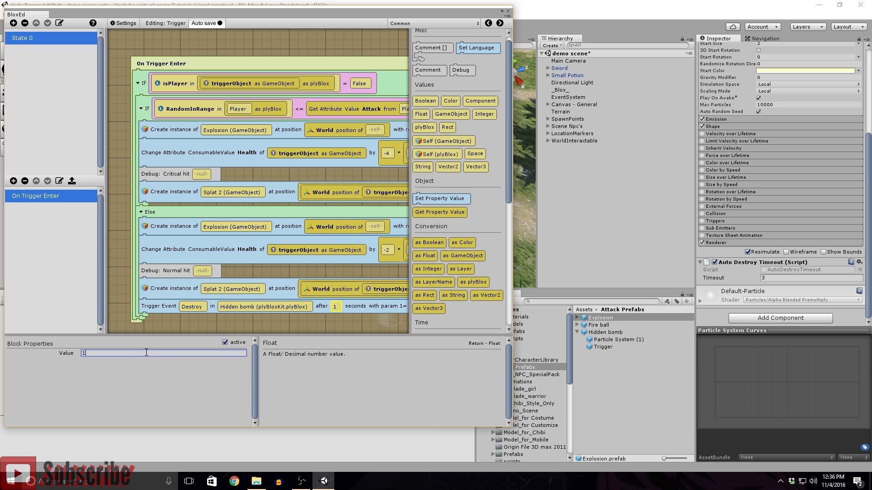
key("BackSpace")
left_click(325, 309)
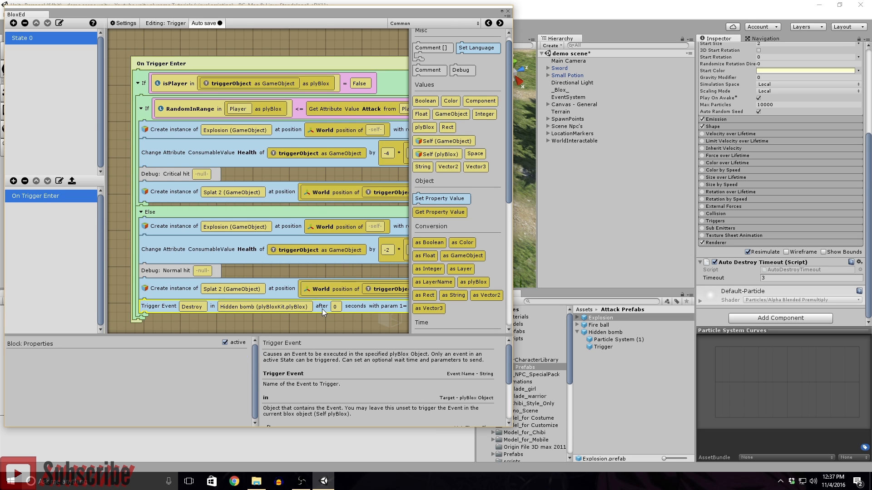
left_click(336, 307)
key("Delete")
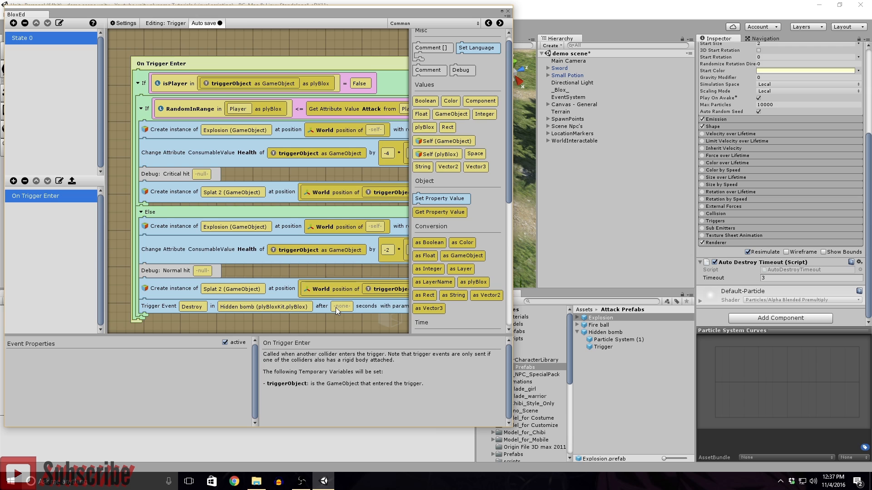
- Close the trigger's block editor, run the game and start a new game to test the Hidden bomb
left_click(322, 307)
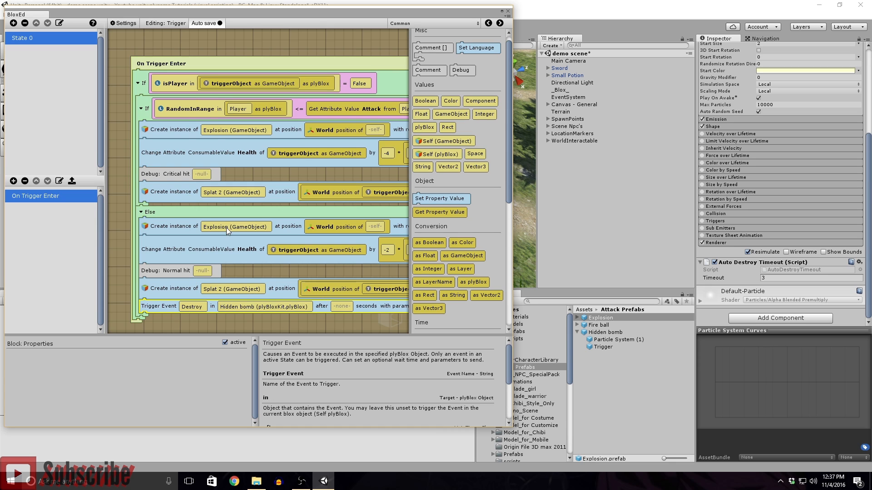
left_click(508, 12)
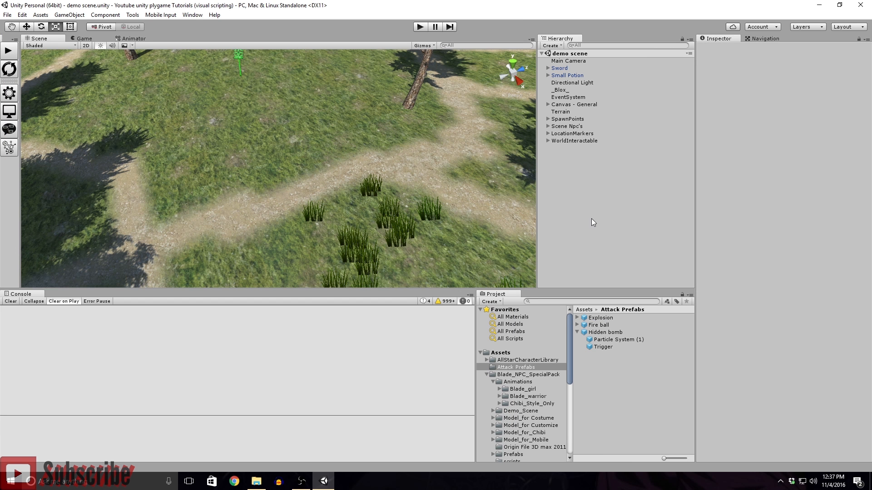
left_click(9, 51)
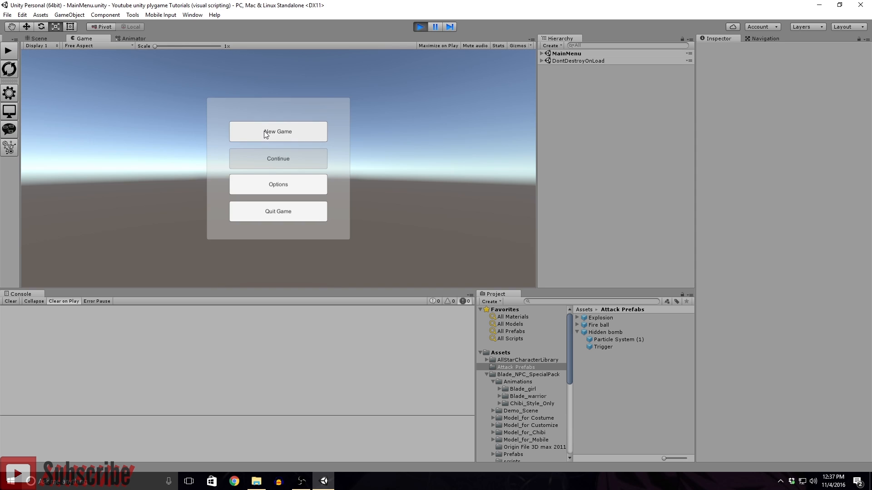
left_click(263, 130)
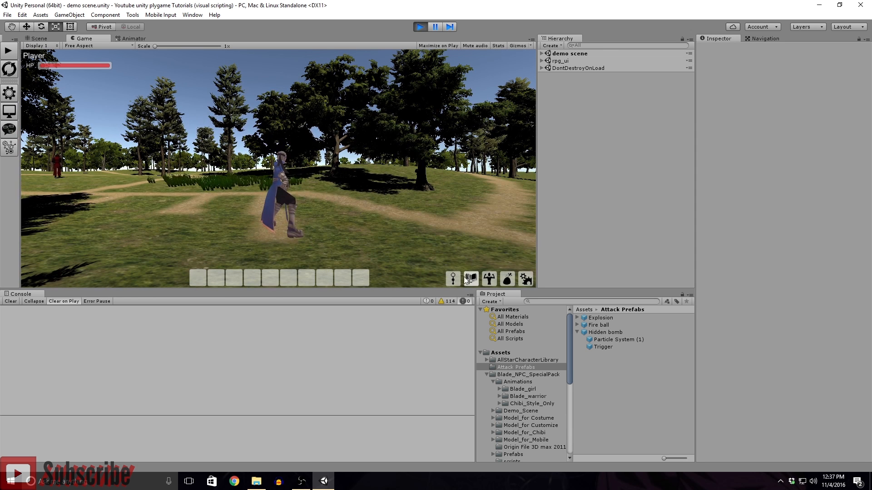
- Add the Fire ball skill and the arrow-icon skill to the action bar, and close the Skills window
left_click(471, 279)
left_click(212, 112)
left_click(347, 196)
left_click(334, 231)
left_click(191, 112)
left_click(336, 200)
left_click(314, 225)
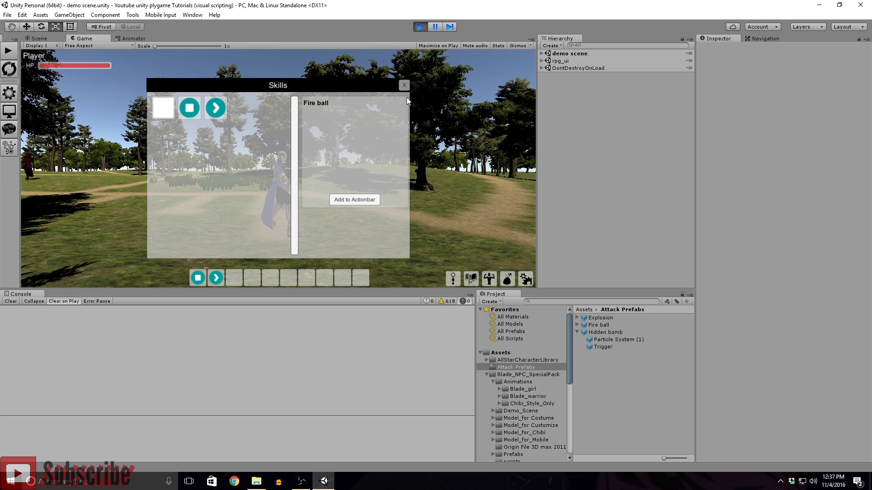
left_click(404, 85)
- Run the character across the field to the red-robed NPC and attack it with a Fire ball
key("w")
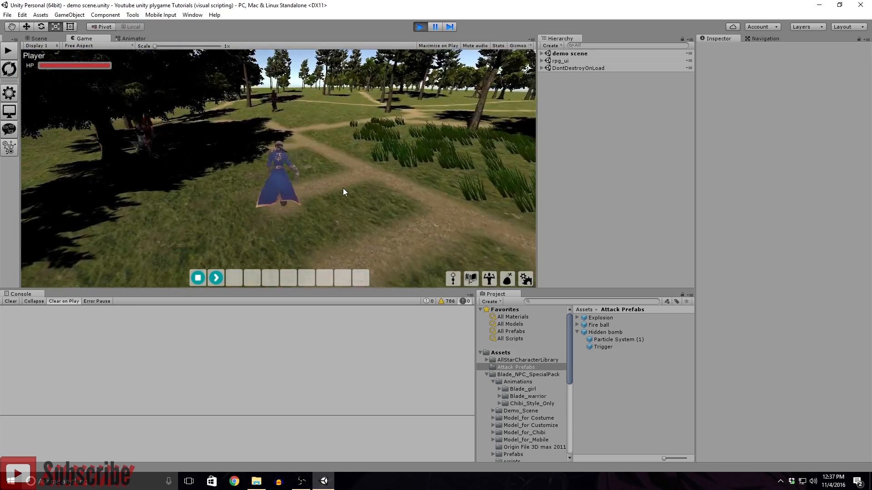
key("w")
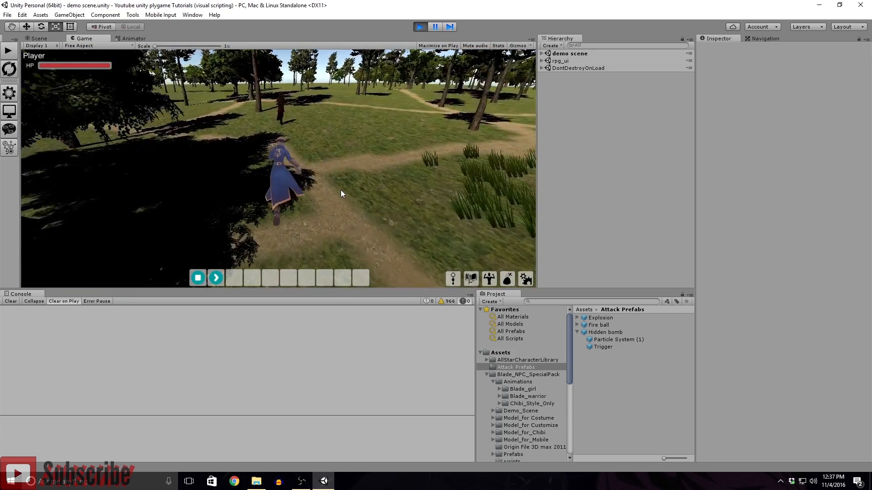
key("w")
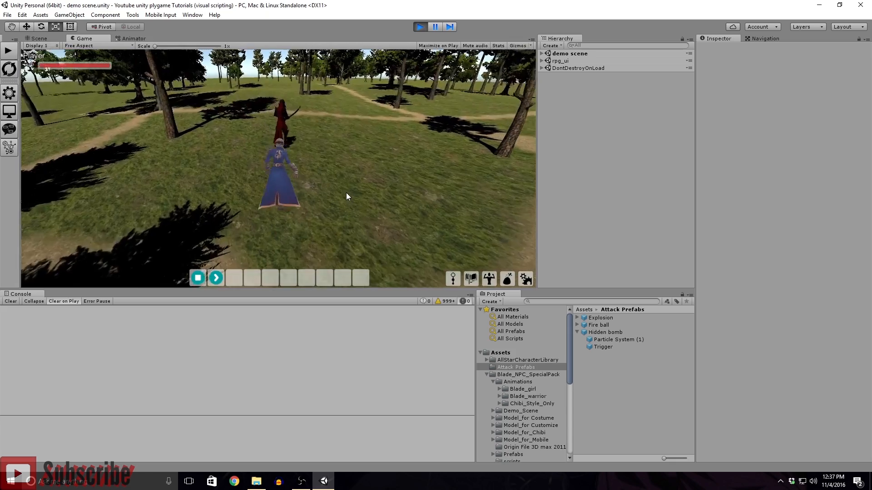
right_click_drag(350, 200, 364, 214)
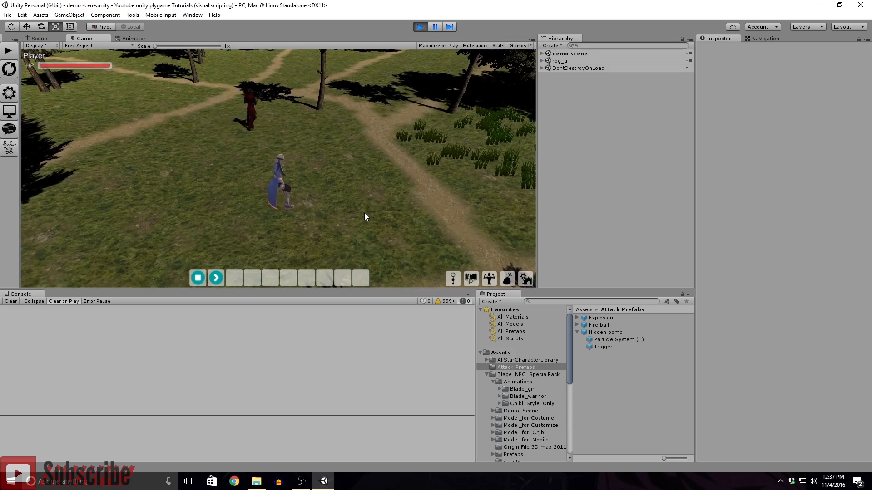
key("s")
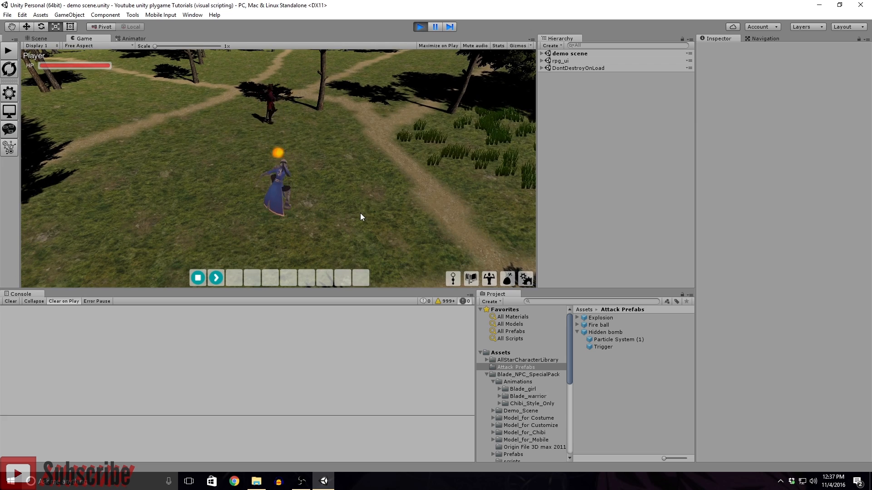
- Drop hidden bombs with the second skill while leading the chasing NPC over them, and stop the play test
key("2")
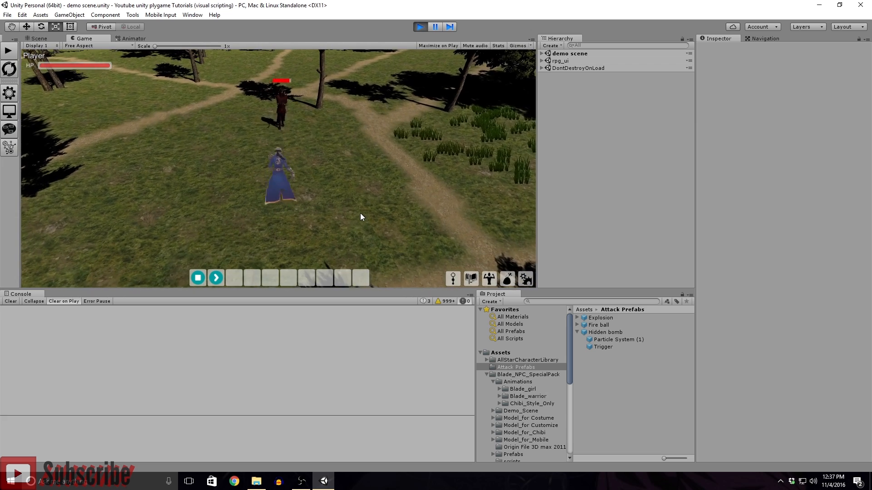
right_click_drag(360, 213, 355, 211)
key("s")
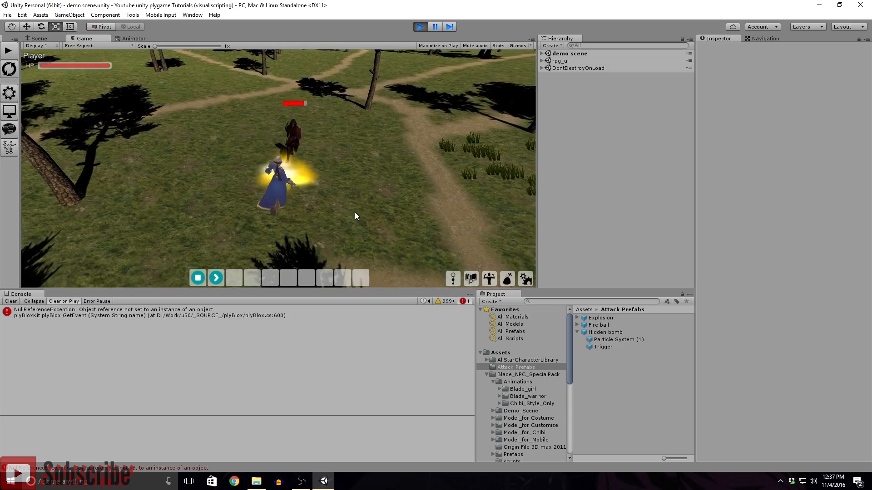
key("d")
right_click_drag(352, 212, 301, 225)
key("d")
key("w")
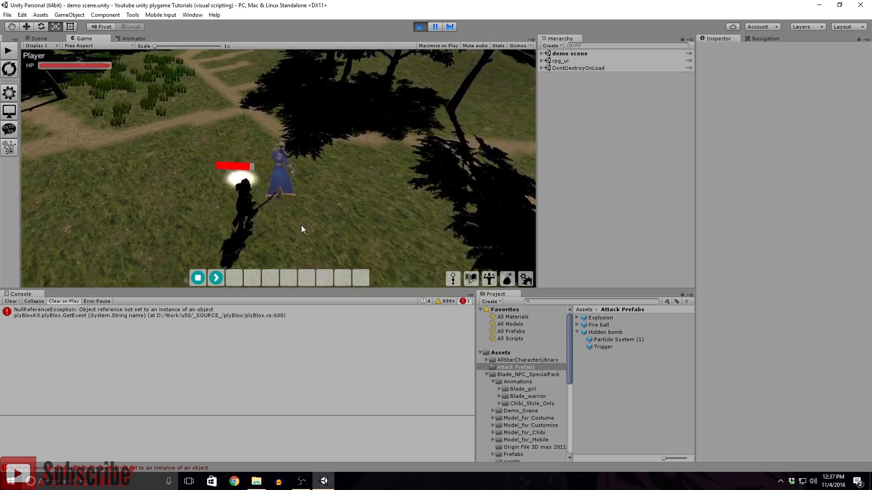
key("s")
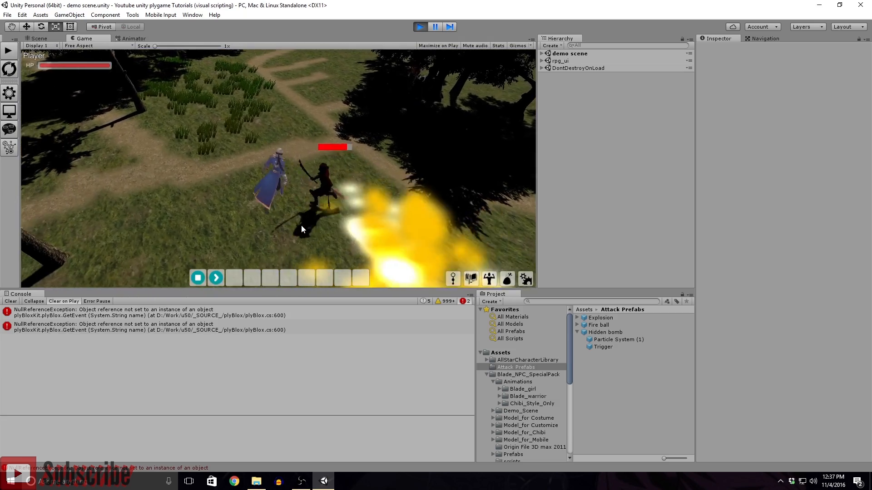
key("d")
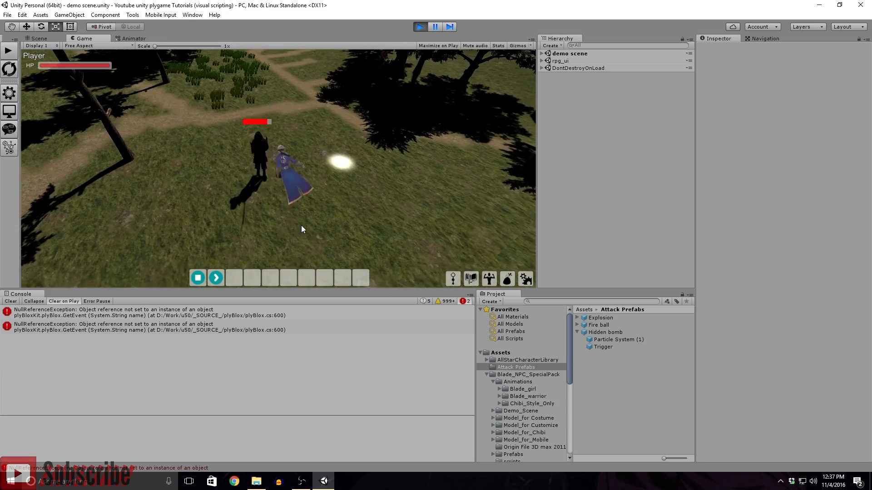
key("w")
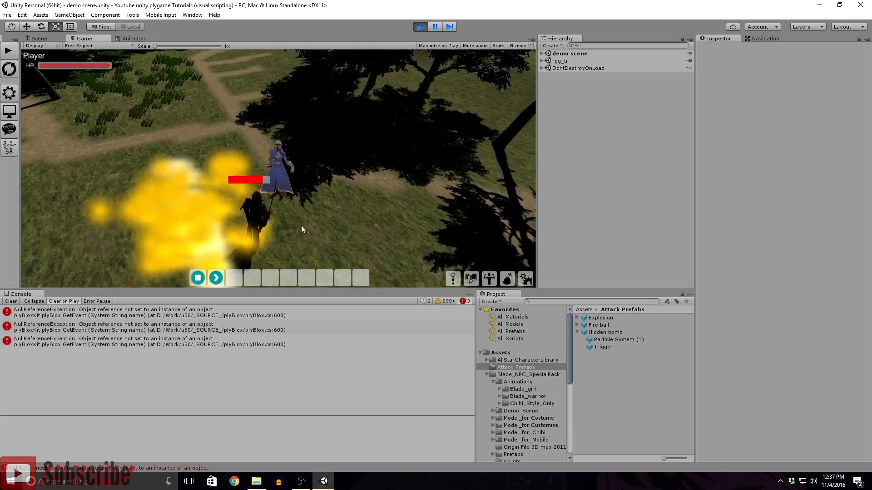
key("a")
key("s")
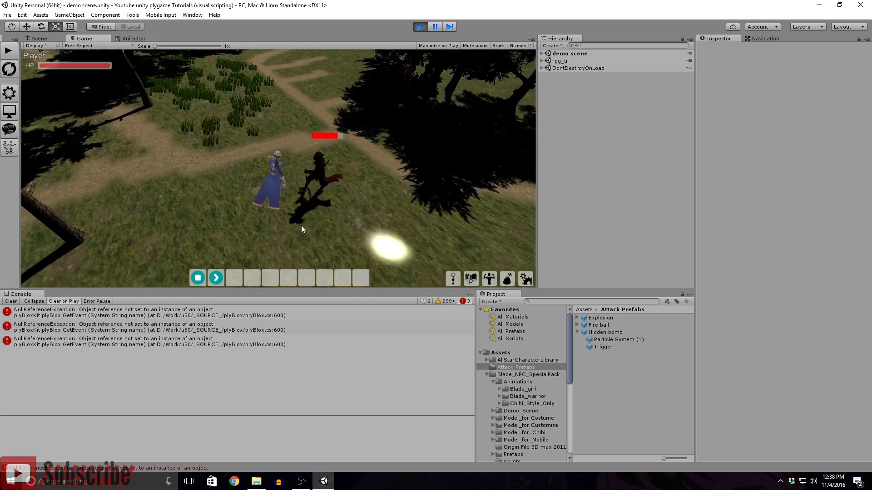
mouse_move(325, 227)
right_mouse_down()
mouse_move(331, 222)
mouse_move(319, 217)
right_mouse_up()
key("w")
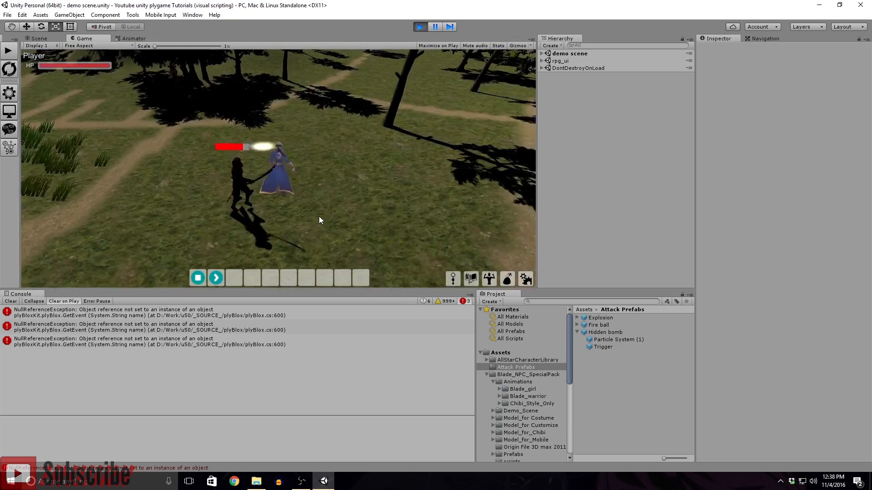
key("a")
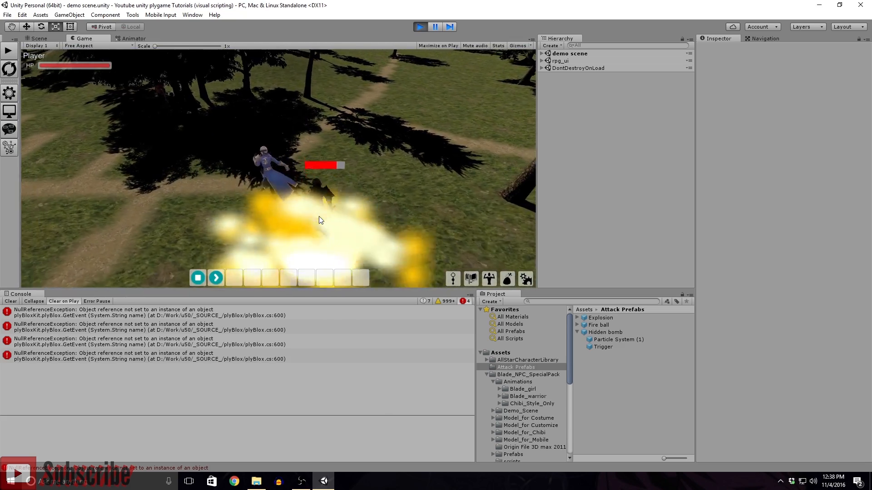
left_click(421, 27)
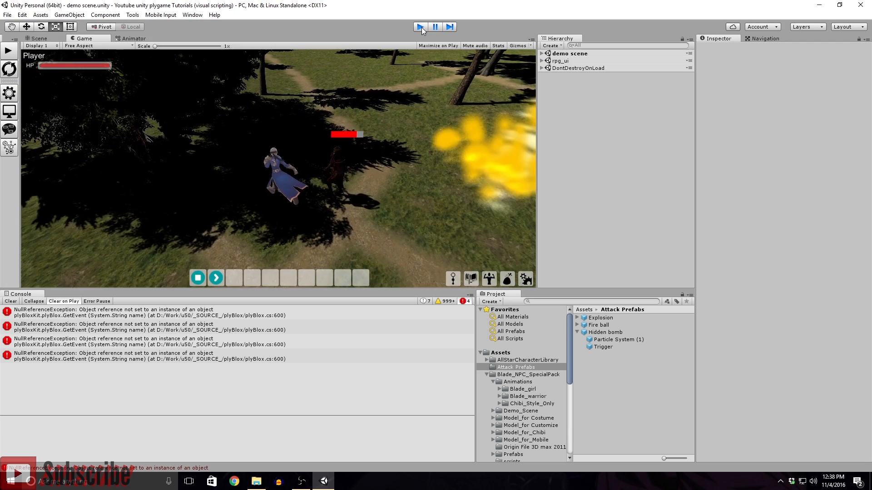
- Place the Hidden bomb prefab in the demo scene and open its plyBlox component for editing
left_click_drag(584, 335, 580, 198)
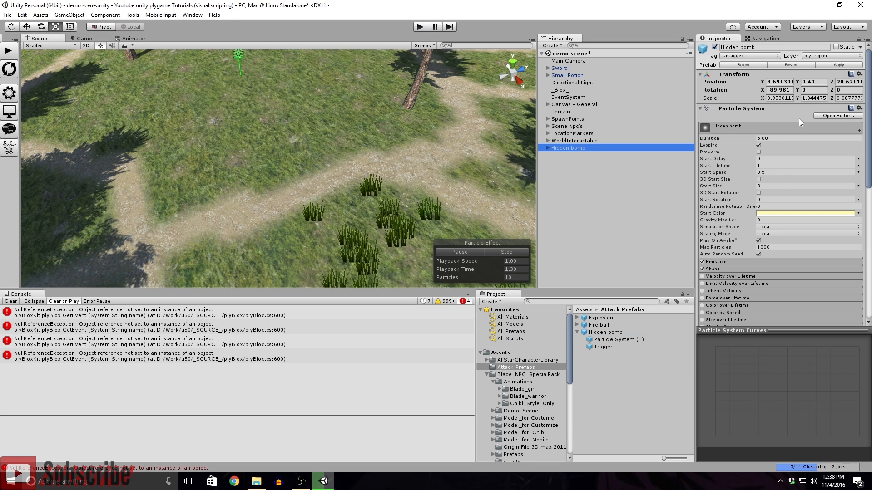
scroll(772, 205, "down", 10)
left_click(788, 137)
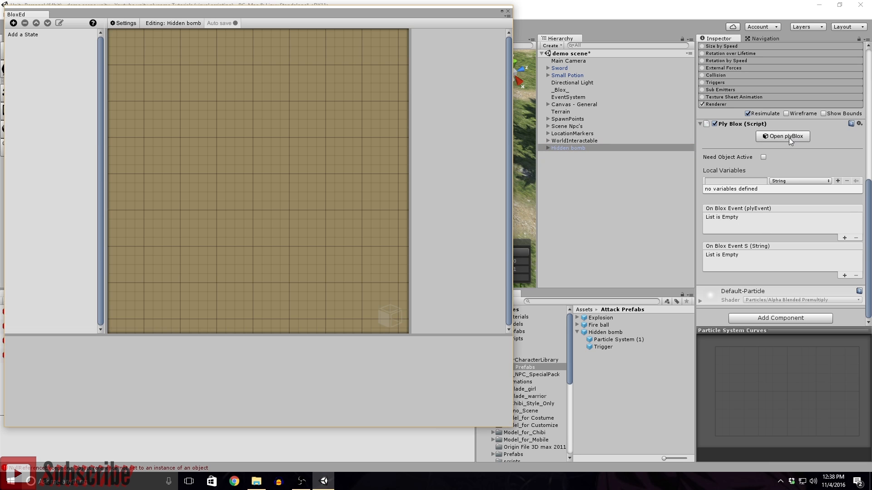
- Add a state to the Hidden bomb's plyBlox with a custom event named Destroy
left_click(14, 23)
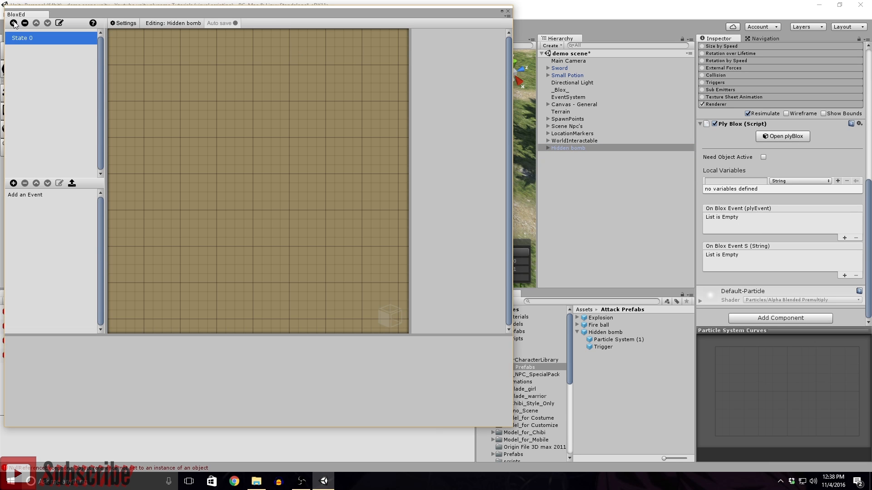
left_click(13, 184)
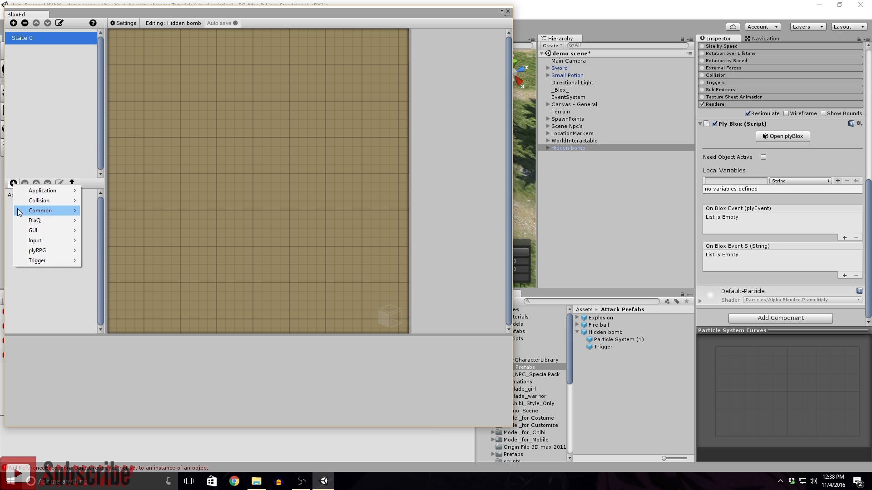
mouse_move(42, 210)
left_click(114, 212)
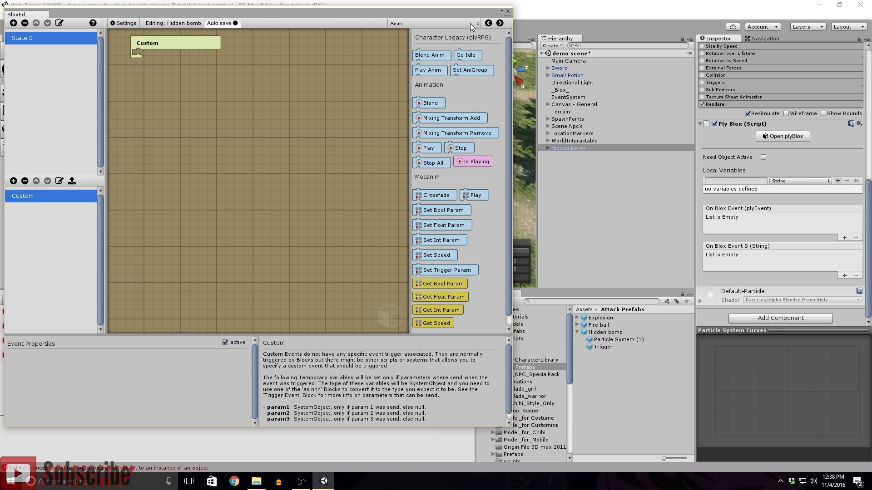
left_click(59, 181)
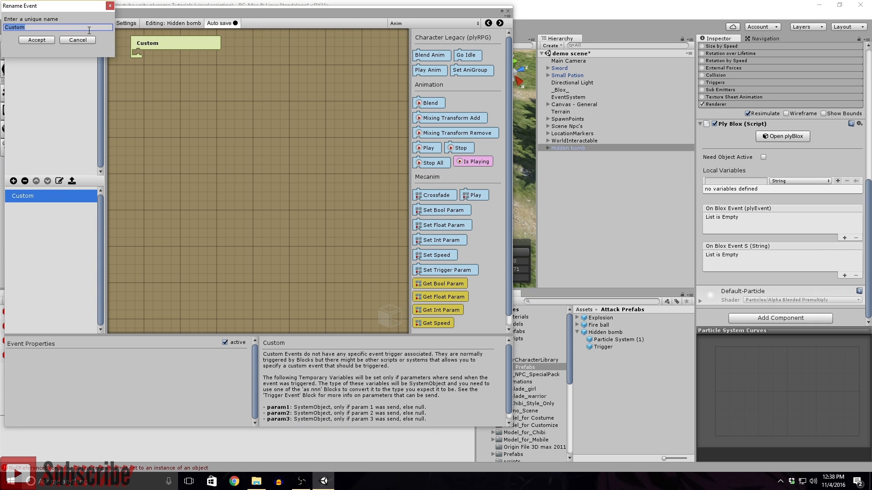
type("D")
left_click(44, 41)
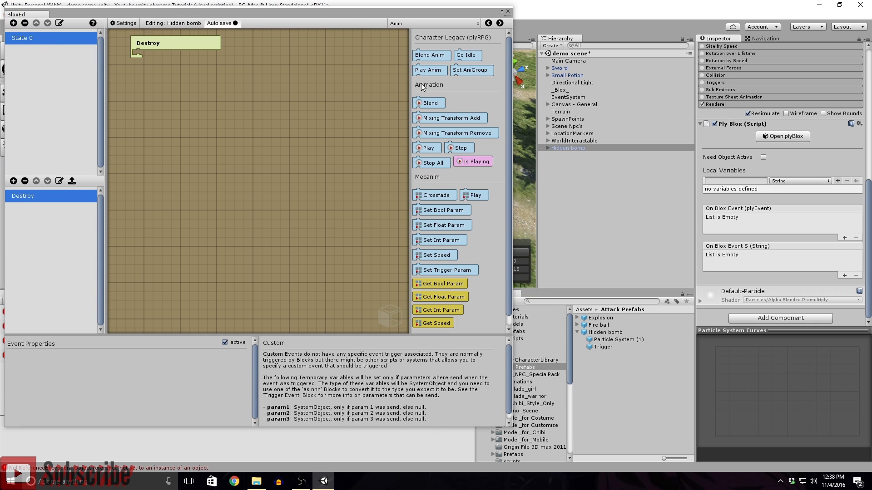
- Add an Object Destroy block targeting self to the Destroy event, and close the block editor
left_click(459, 23)
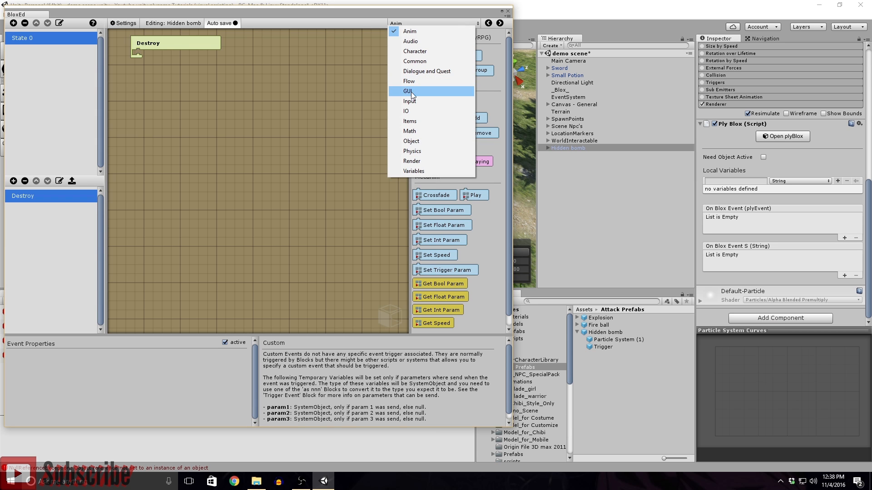
left_click(411, 141)
scroll(438, 216, "down", 5)
scroll(439, 217, "down", 3)
left_click_drag(439, 216, 189, 56)
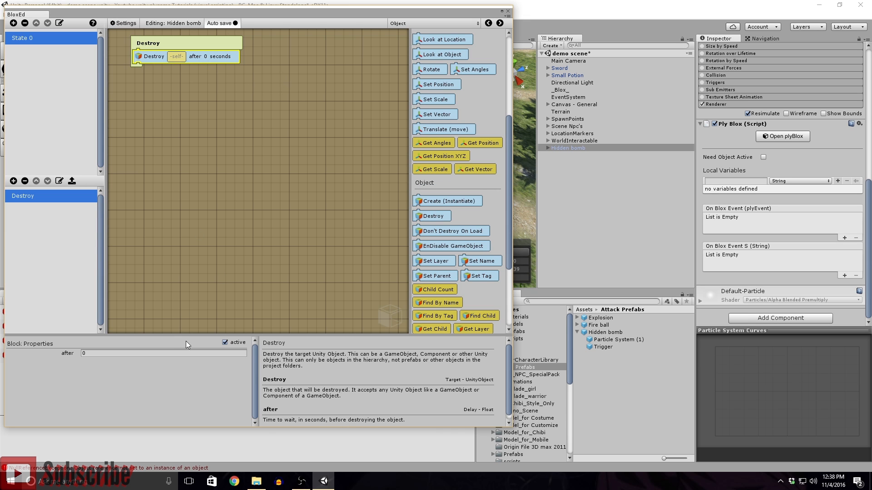
left_click(508, 12)
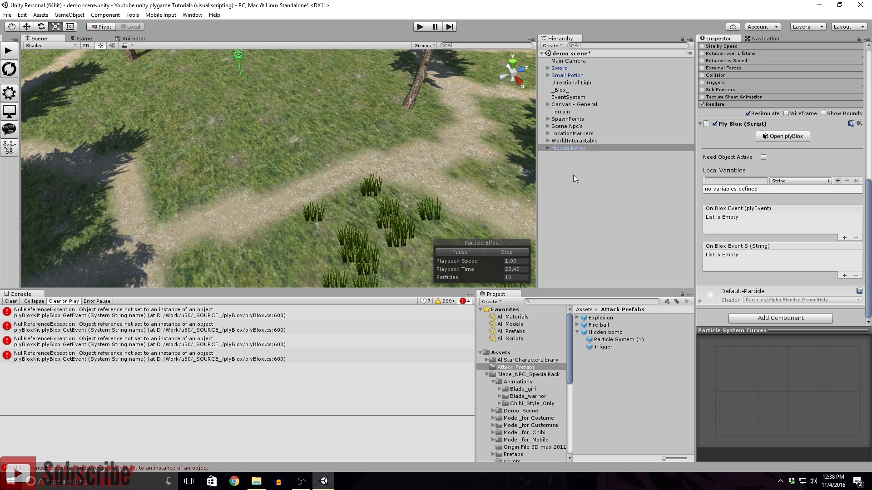
- Apply the Hidden bomb's changes to its prefab and delete the instance from the scene
left_click(565, 150)
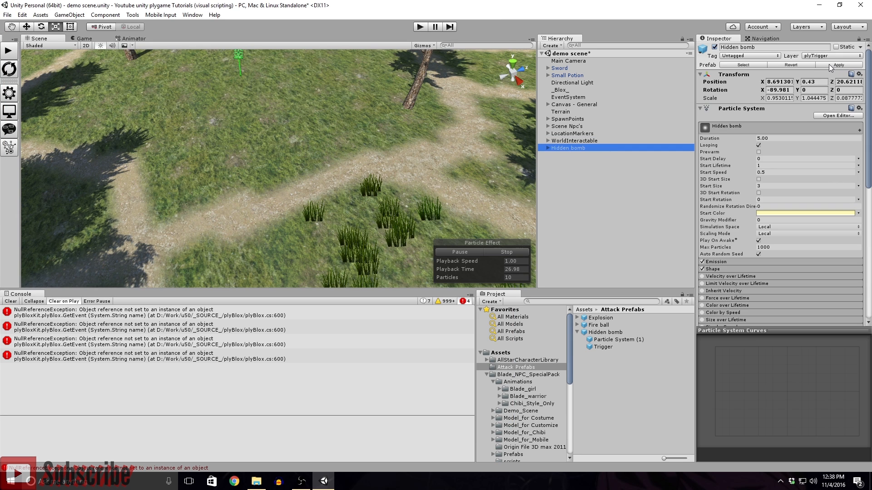
left_click(829, 64)
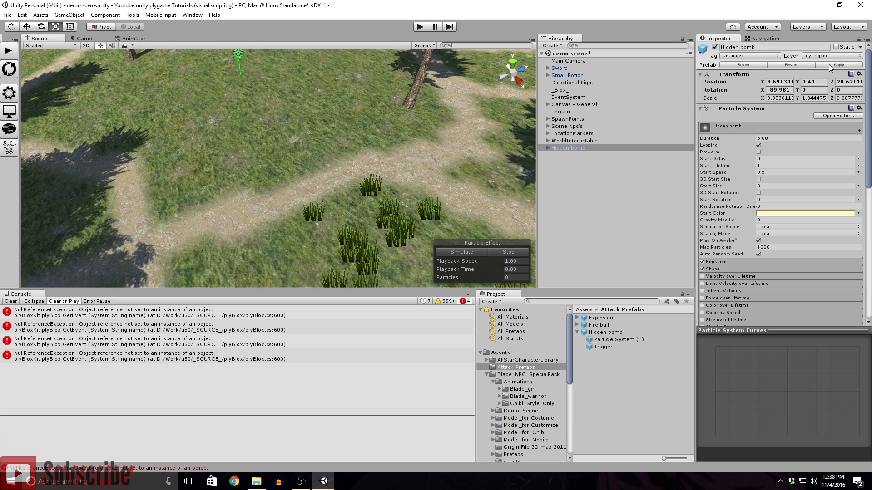
left_click(563, 146)
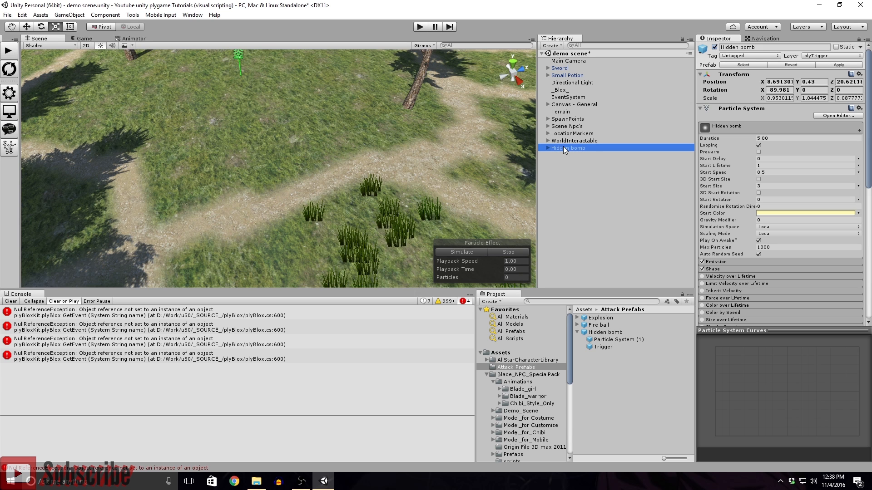
key("Delete")
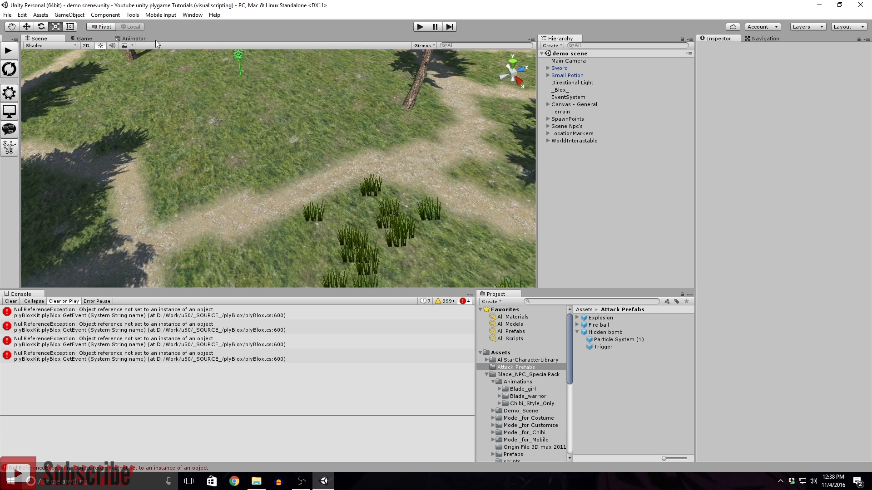
- Start a play test and walk the player up to the red-robed NPC in the demo scene
left_click(10, 52)
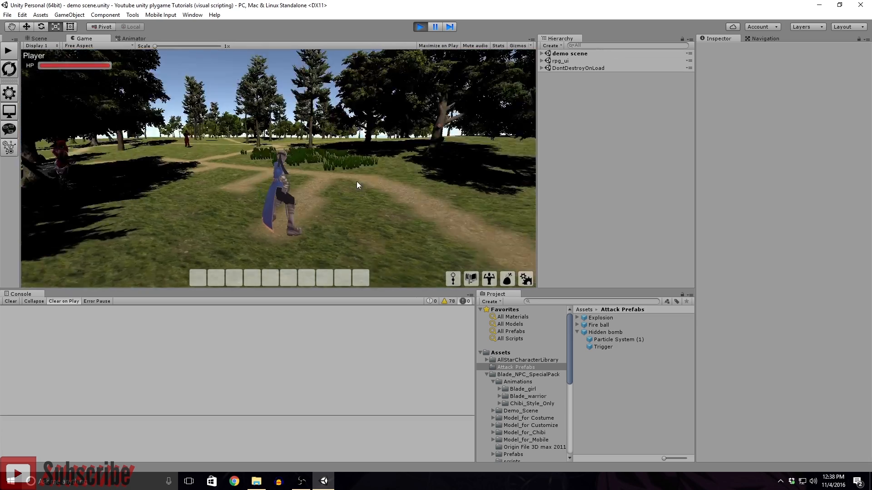
key("w")
right_click_drag(343, 147, 340, 155)
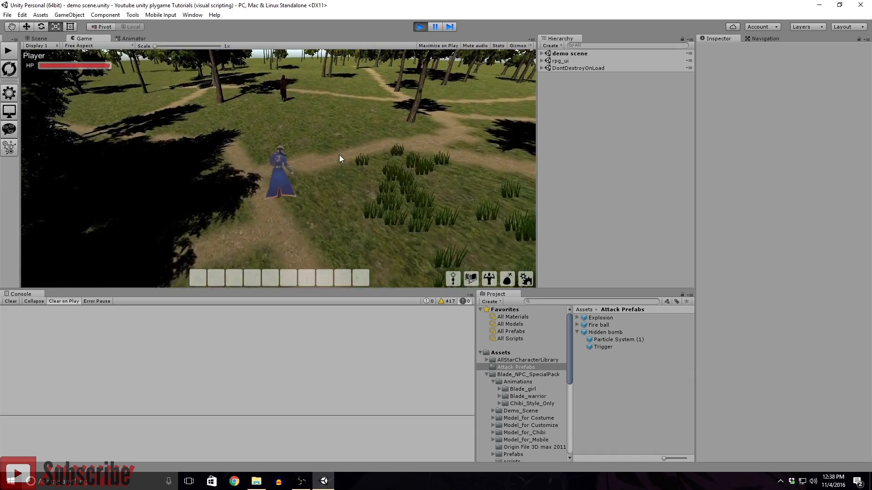
key("d")
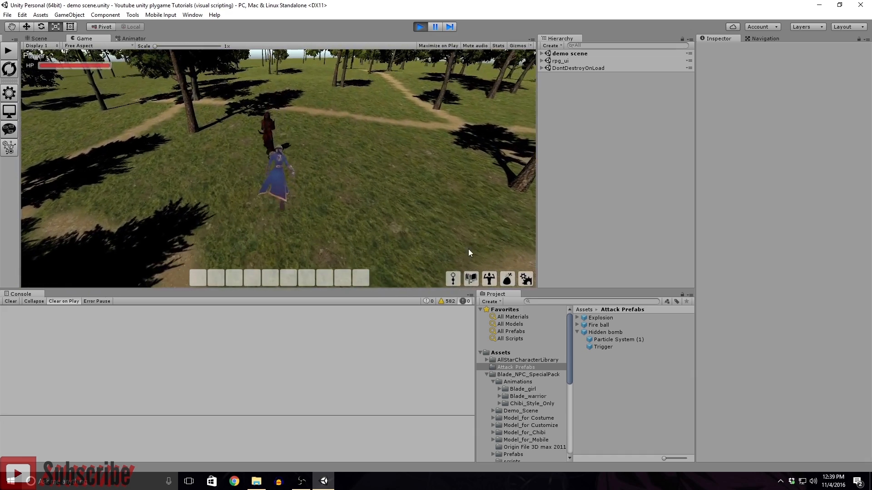
- Assign the Hidden bomb skill to the first action bar slot, close the Skills window and stop the play test
left_click(454, 279)
left_click(163, 108)
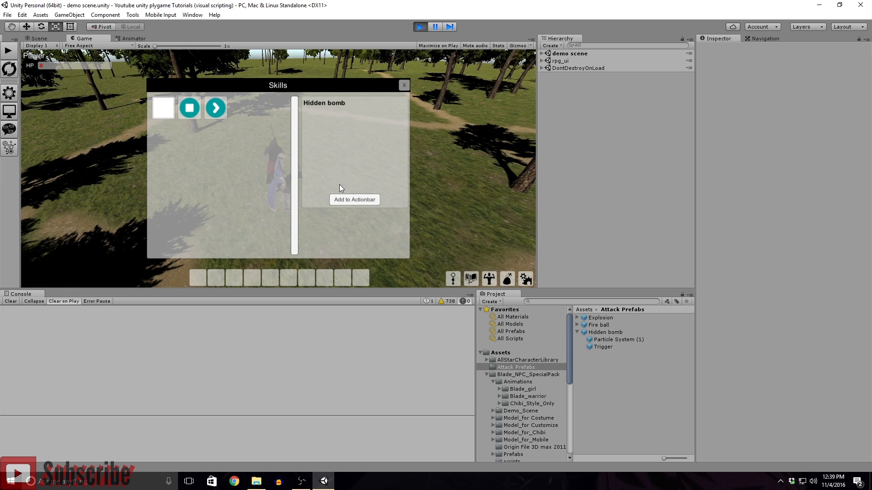
left_click(342, 201)
left_click(310, 222)
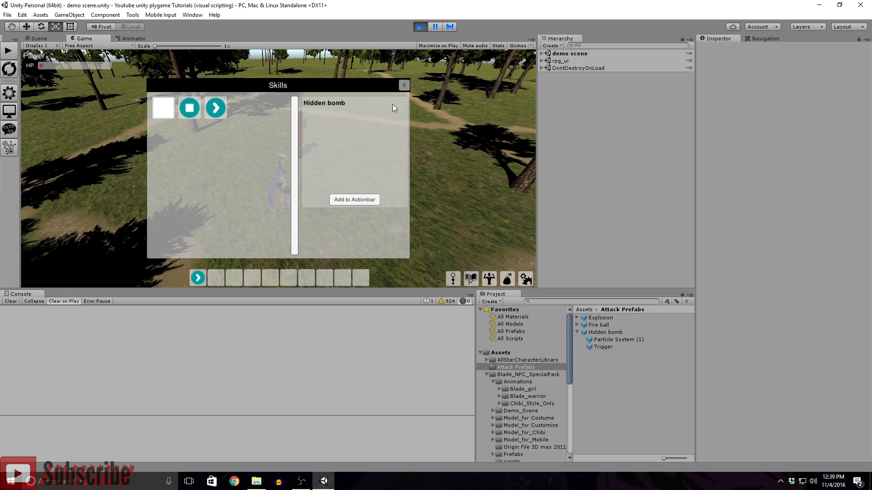
left_click(404, 84)
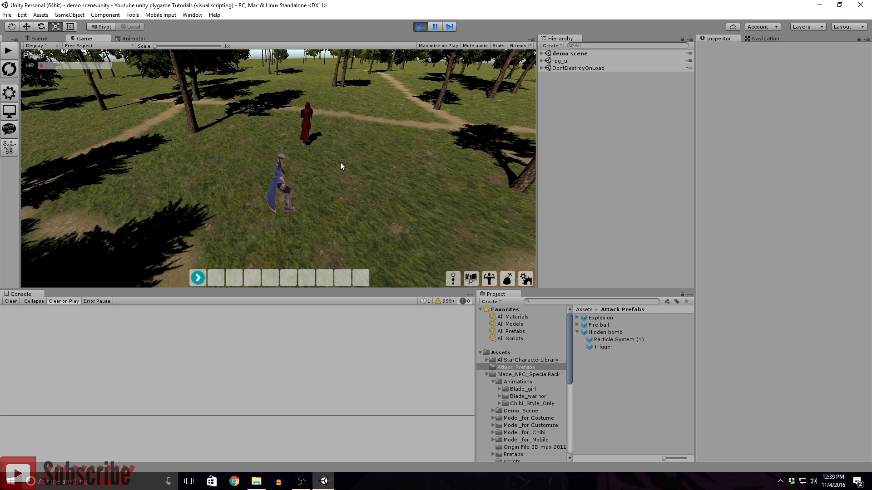
left_click(419, 28)
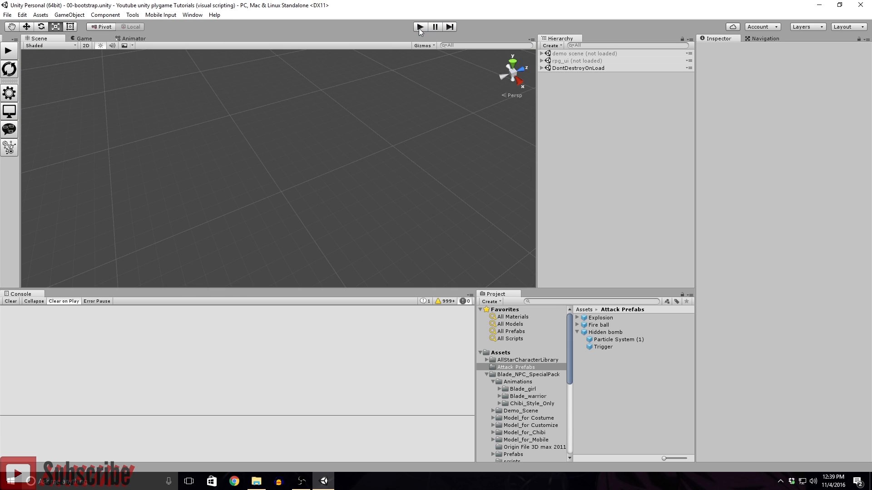
- Restart the play test with a new game and walk the player toward the NPC
left_click(8, 52)
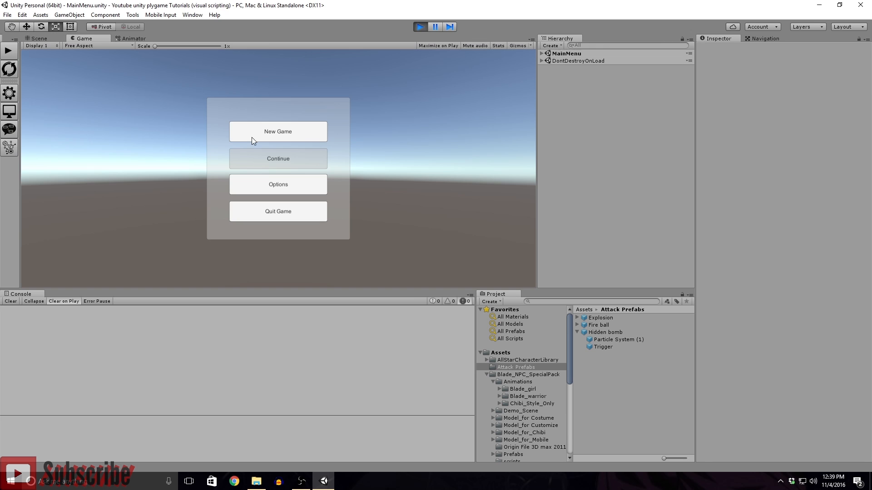
left_click(287, 136)
right_click_drag(312, 151, 309, 172)
key("w")
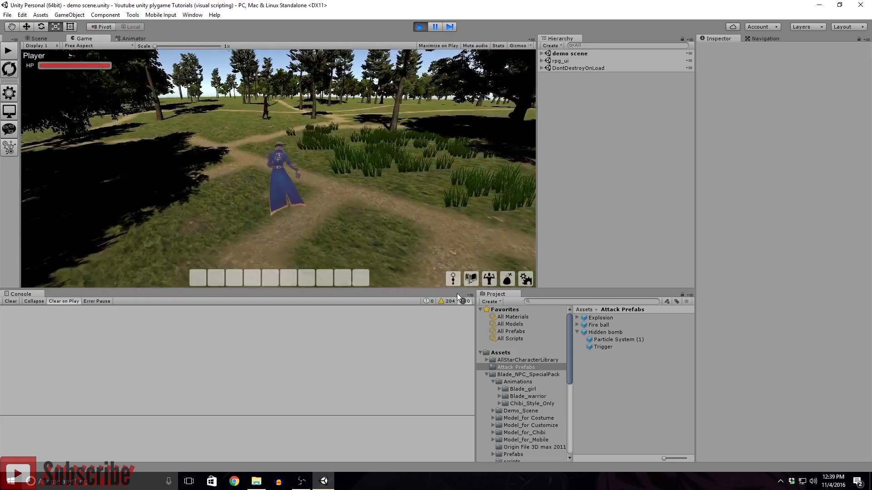
- Assign the Hidden bomb skill to the first action bar slot and close the Skills window
left_click(453, 279)
left_click(353, 199)
left_click(311, 222)
left_click(404, 85)
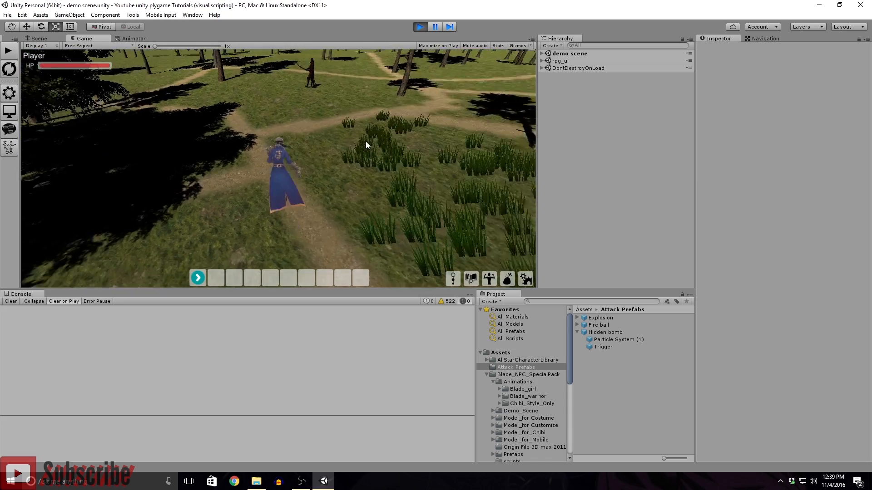
- Walk the player up to the NPC, use the Hidden bomb skill beside it and move around the bomb to test it
key("w")
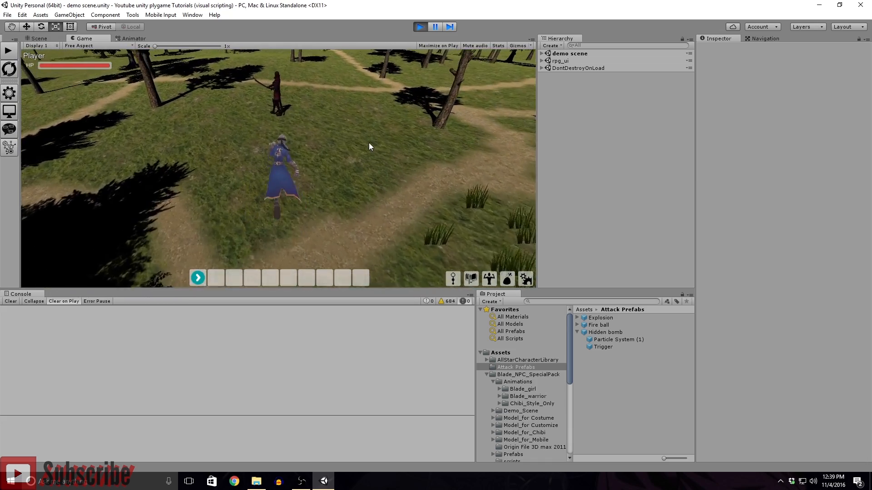
key("1")
key("d")
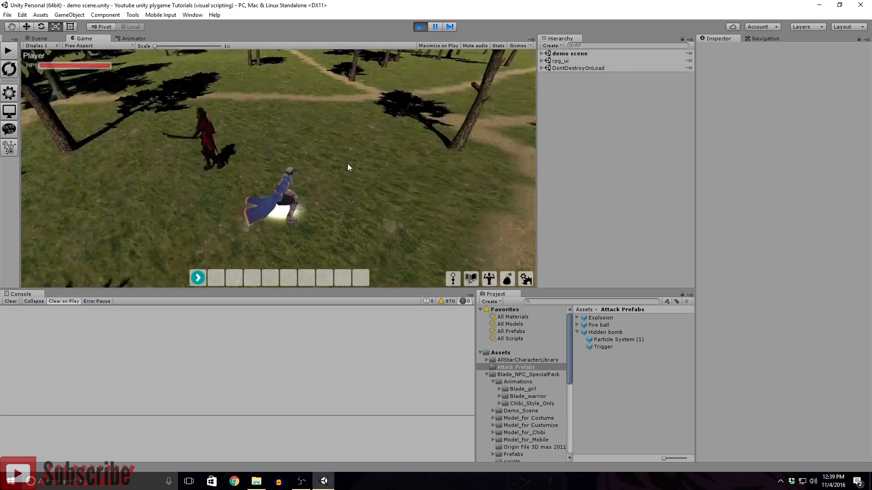
key("w")
right_click_drag(350, 165, 316, 170)
key("s")
key("a")
- Walk the player away along the dirt paths toward the sword on the grass
key("w")
key("d")
key("w")
key("w")
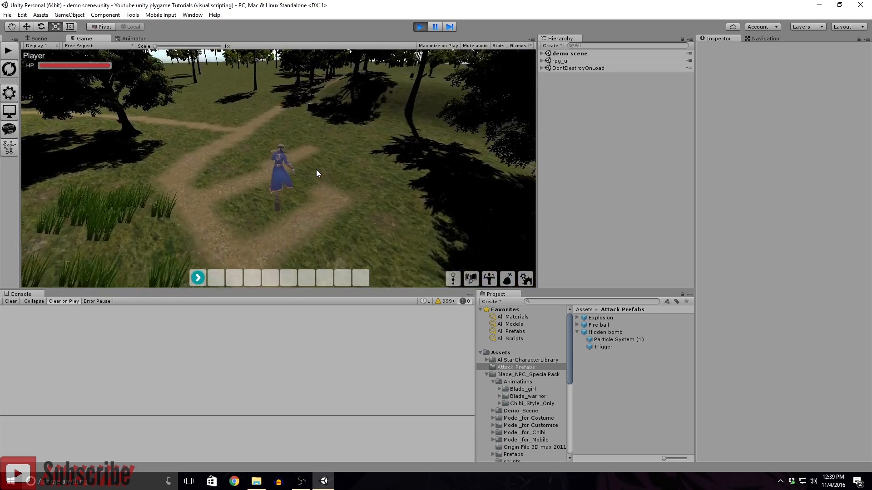
key("w")
key("w")
right_click_drag(285, 177, 323, 187)
key("w")
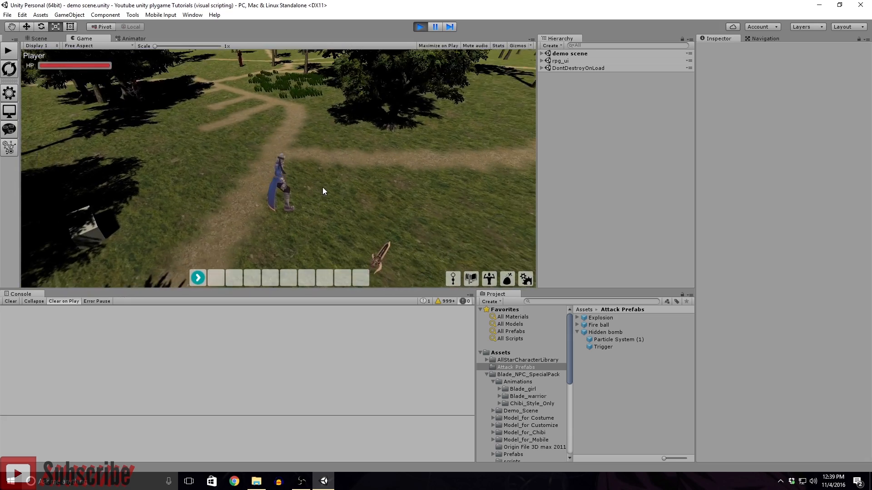